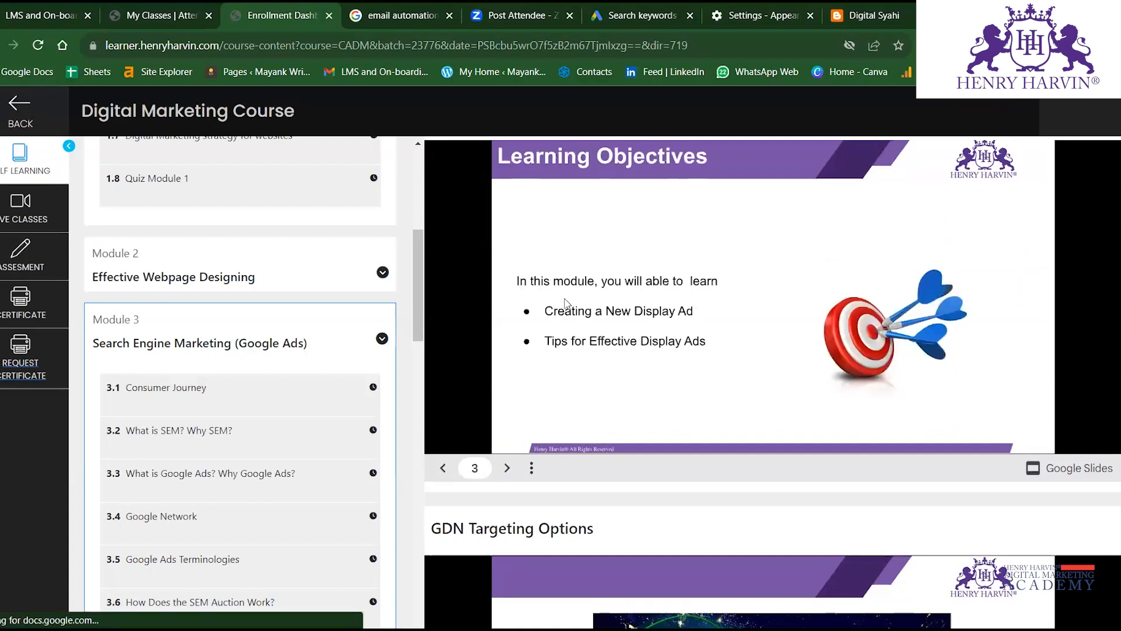
Read through the course slides on creating a new display ad in full screen, up to the Advertisement Image section.
{"action": "left_click", "coordinate": [565, 299]}
{"action": "left_click", "coordinate": [565, 299]}
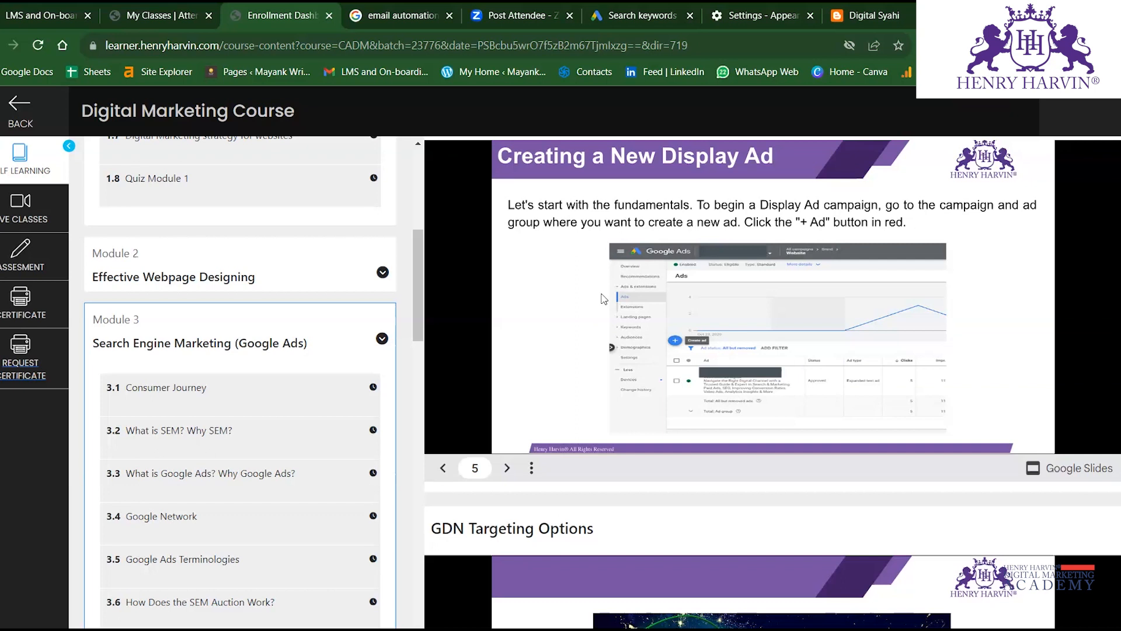
{"action": "key", "text": "F11"}
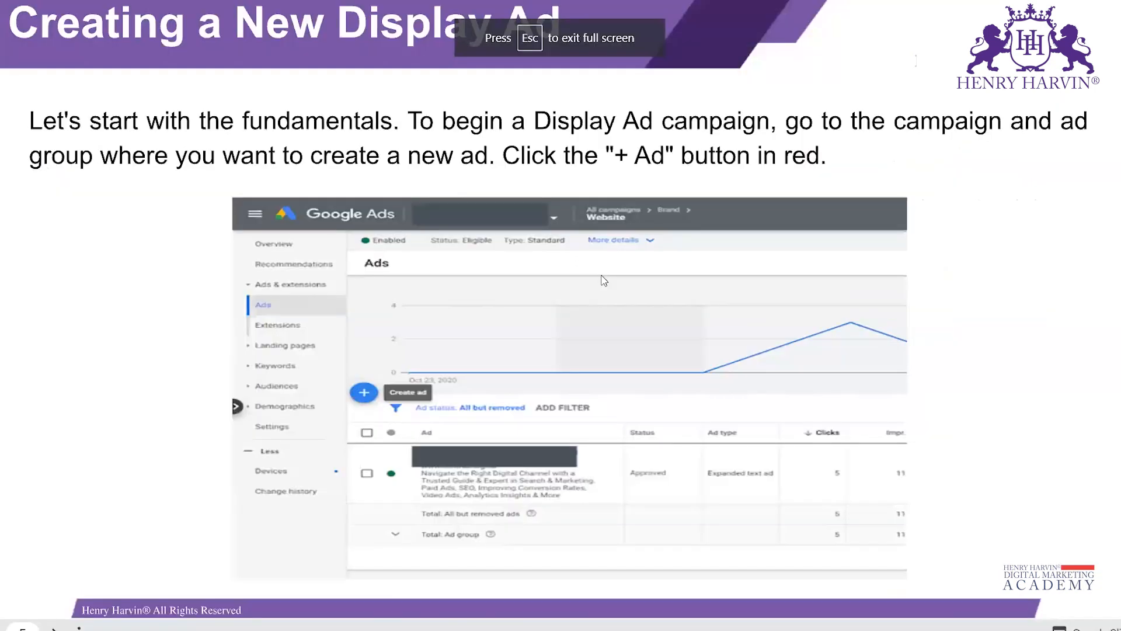
{"action": "left_click", "coordinate": [602, 276]}
{"action": "left_click", "coordinate": [602, 277]}
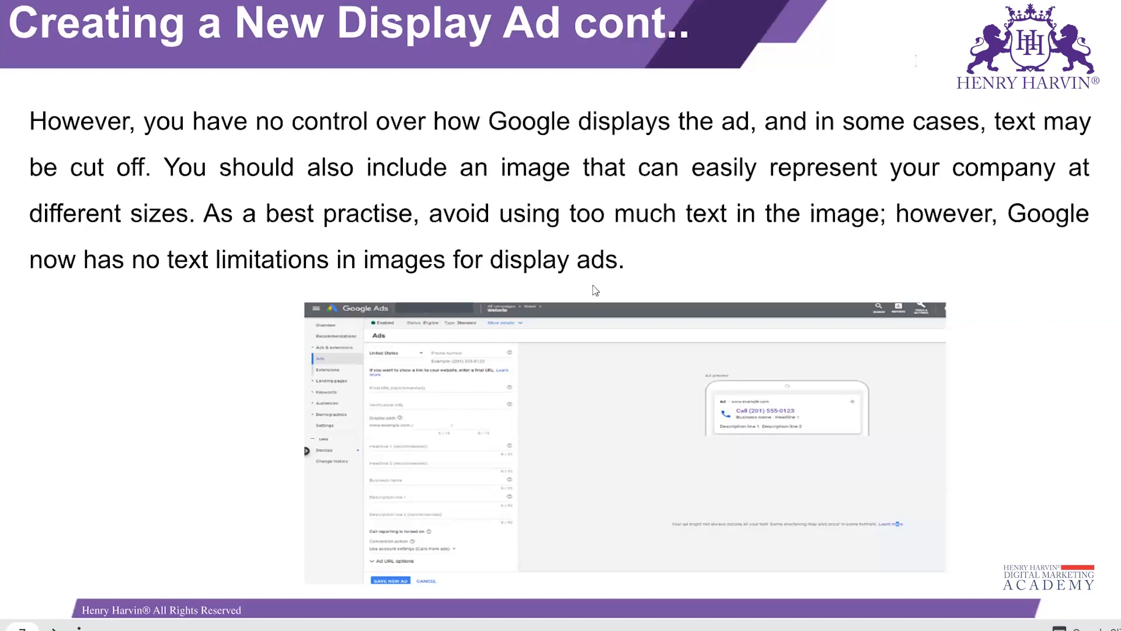
{"action": "key", "text": "Right"}
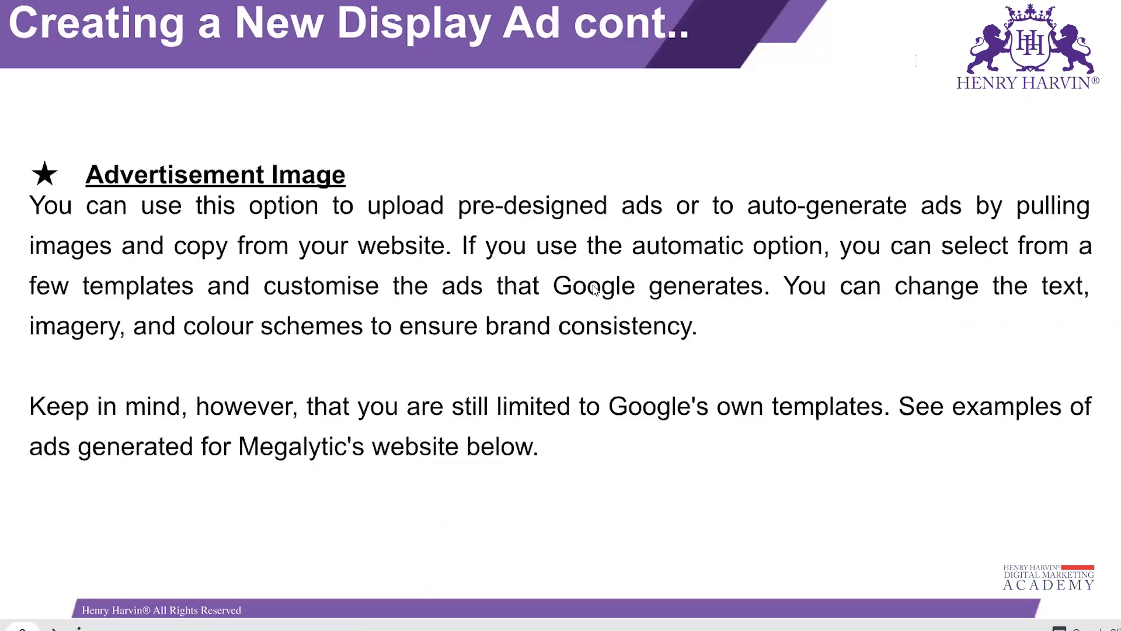
{"action": "key", "text": "Right"}
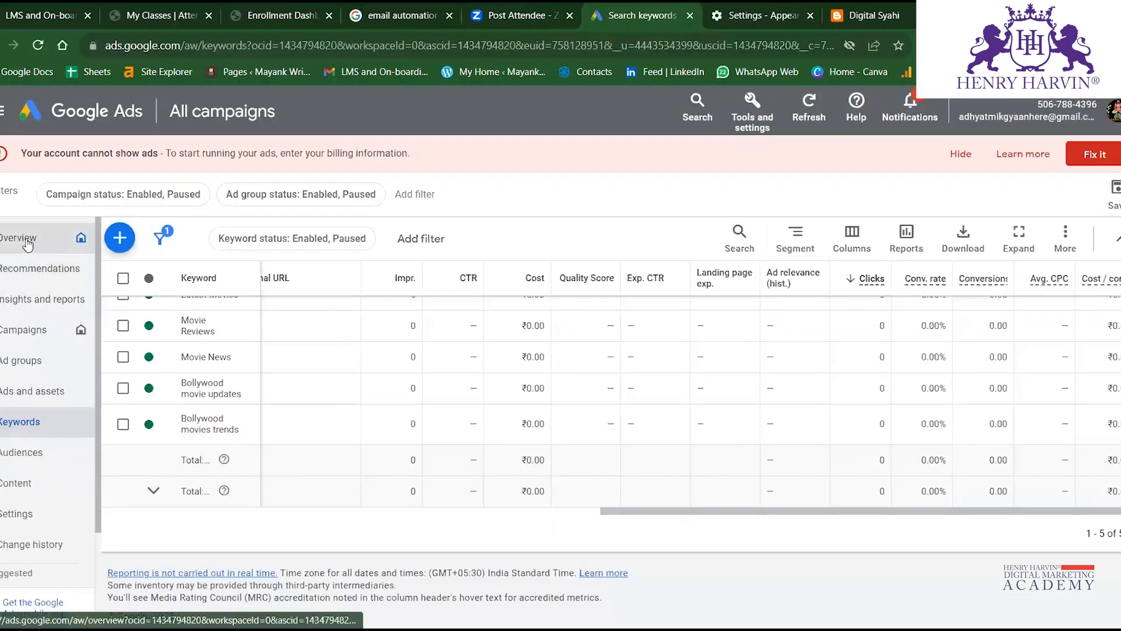
Switch to Google Ads, show the account's campaigns and start creating a new campaign.
{"action": "left_click", "coordinate": [27, 244]}
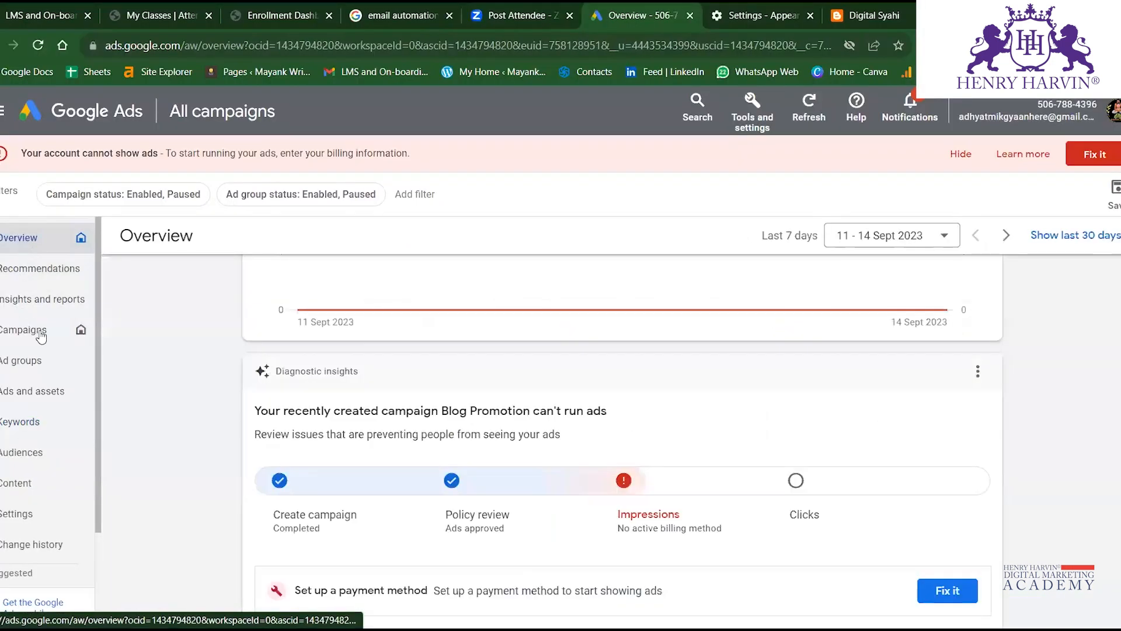
{"action": "left_click", "coordinate": [31, 332]}
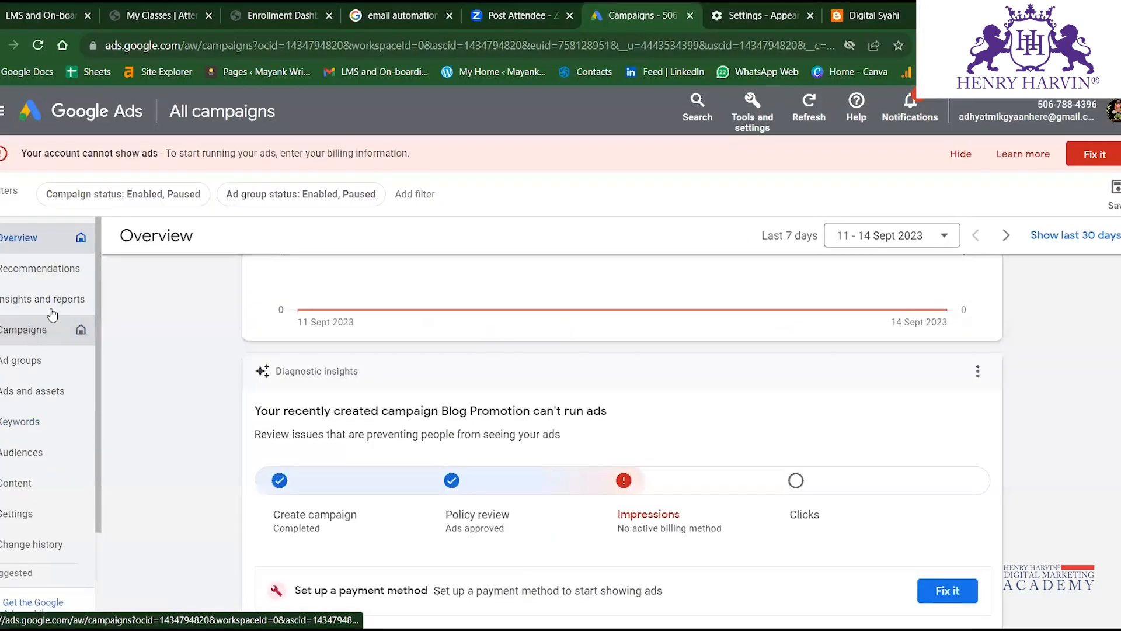
{"action": "scroll", "coordinate": [404, 458], "scroll_direction": "down", "scroll_amount": 3}
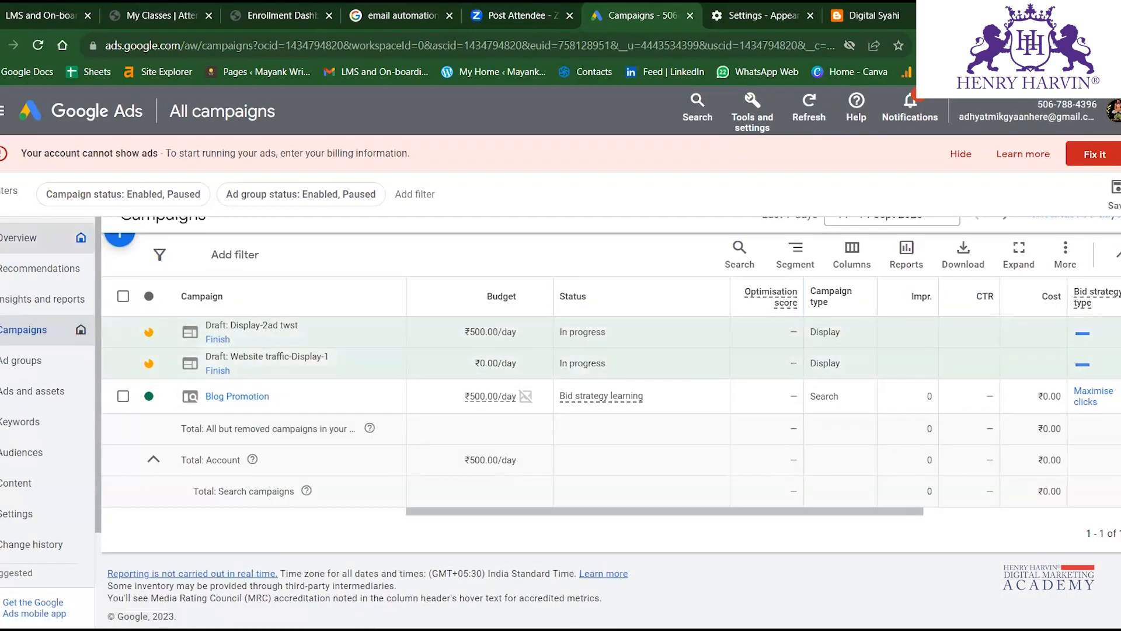
{"action": "scroll", "coordinate": [213, 286], "scroll_direction": "up", "scroll_amount": 3}
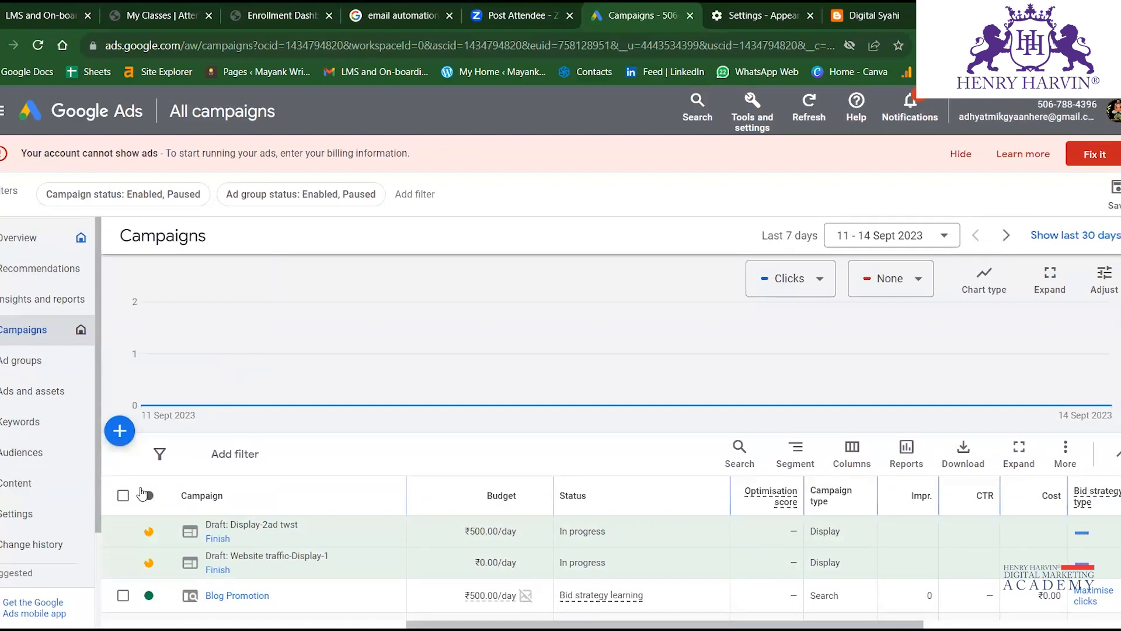
{"action": "left_click", "coordinate": [119, 430]}
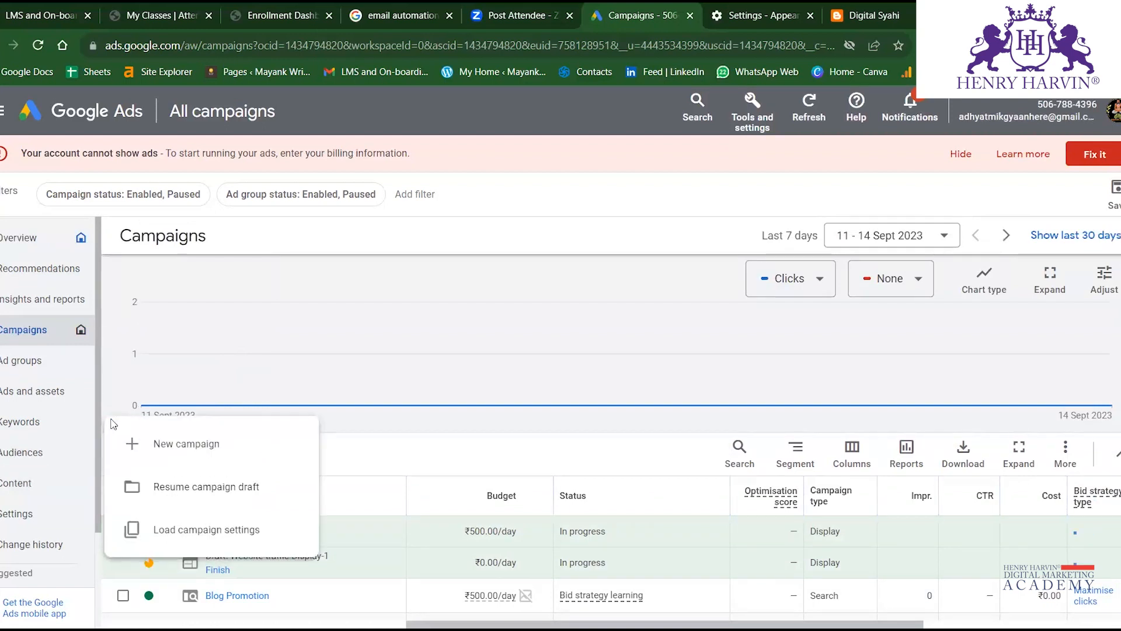
{"action": "left_click", "coordinate": [158, 452]}
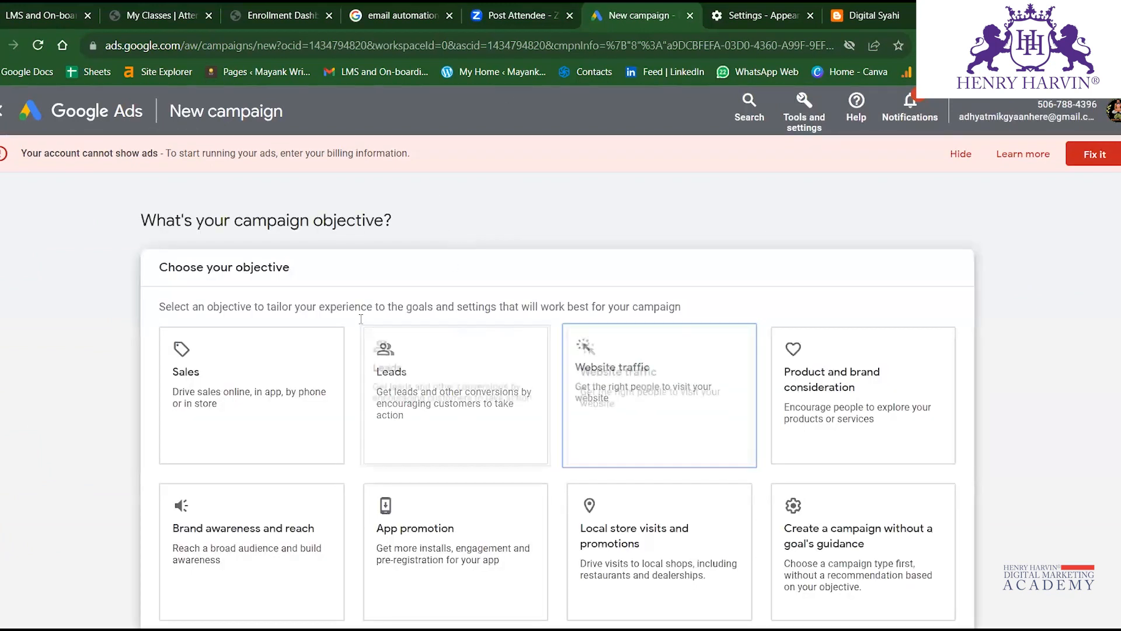
Review the campaign objectives and choose to create a campaign without a goal's guidance.
{"action": "scroll", "coordinate": [651, 408], "scroll_direction": "down", "scroll_amount": 3}
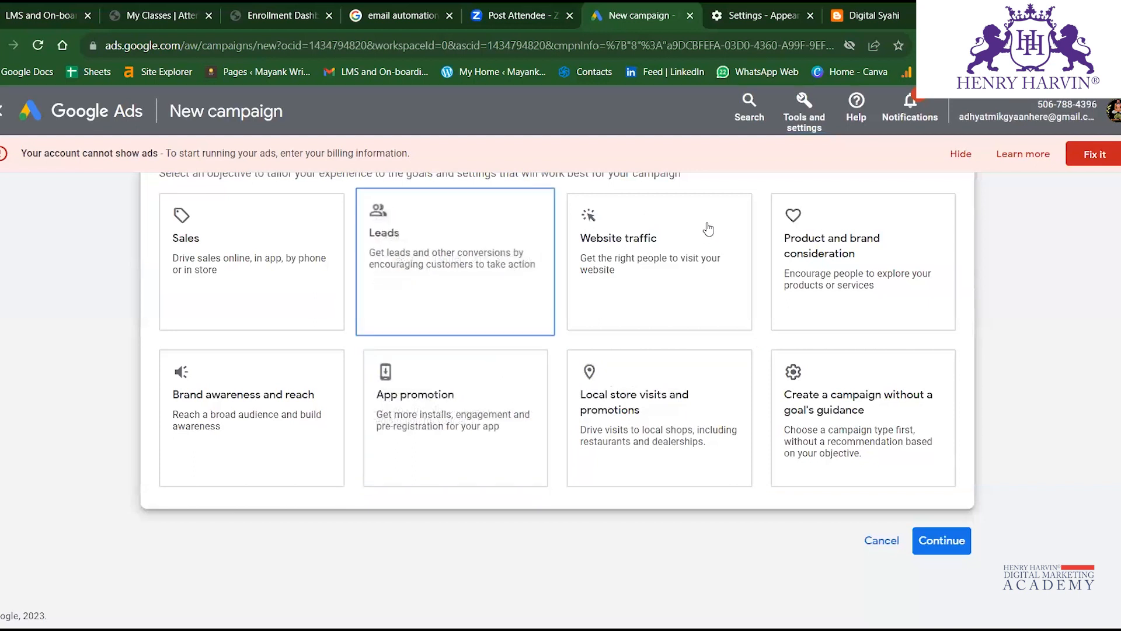
{"action": "scroll", "coordinate": [559, 413], "scroll_direction": "up", "scroll_amount": 3}
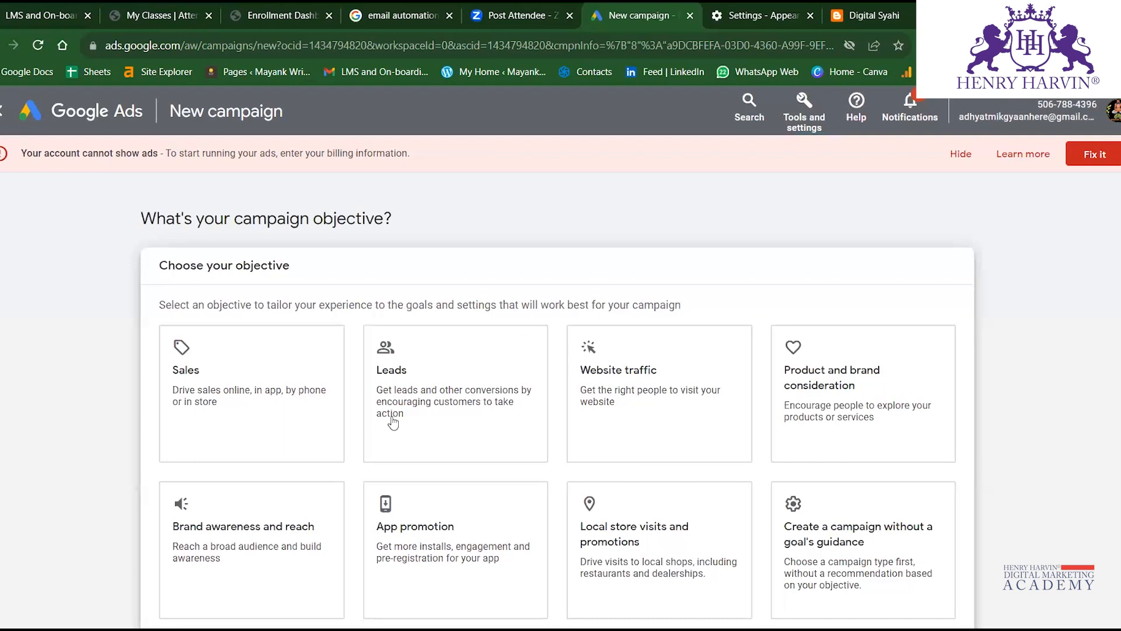
{"action": "scroll", "coordinate": [350, 409], "scroll_direction": "down", "scroll_amount": 2}
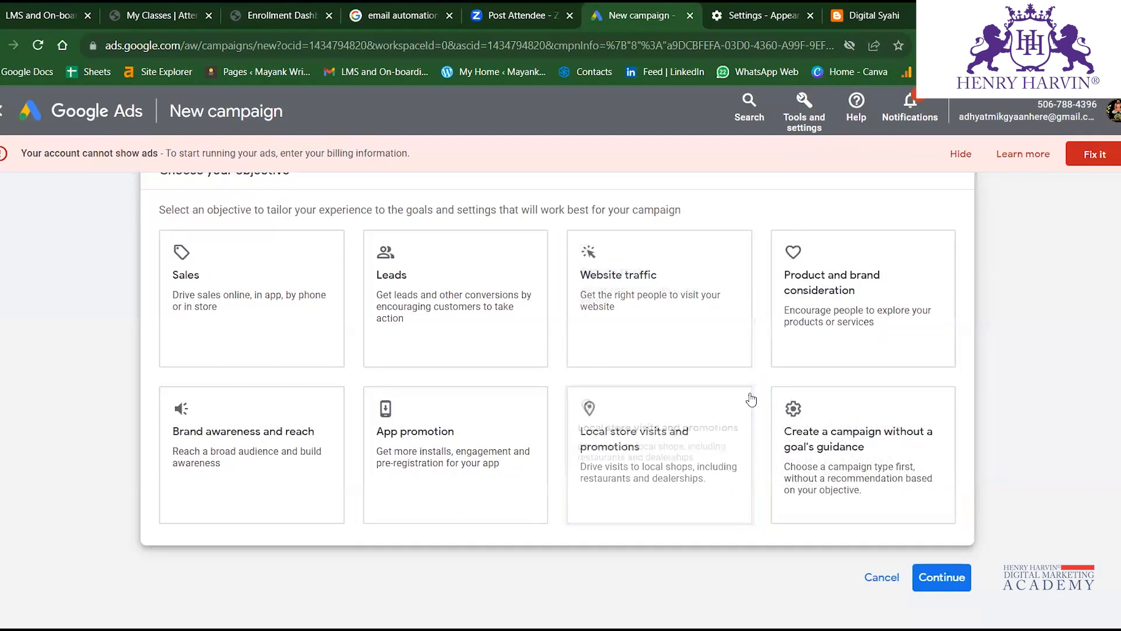
{"action": "left_click", "coordinate": [880, 455]}
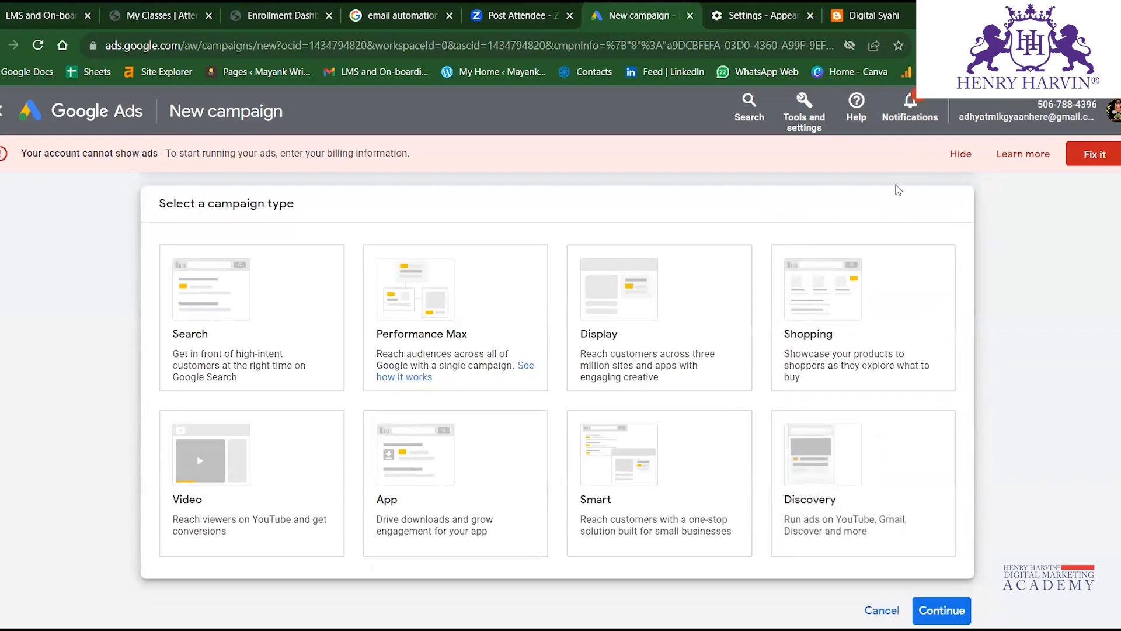
Select Display as the campaign type.
{"action": "scroll", "coordinate": [835, 248], "scroll_direction": "up", "scroll_amount": 3}
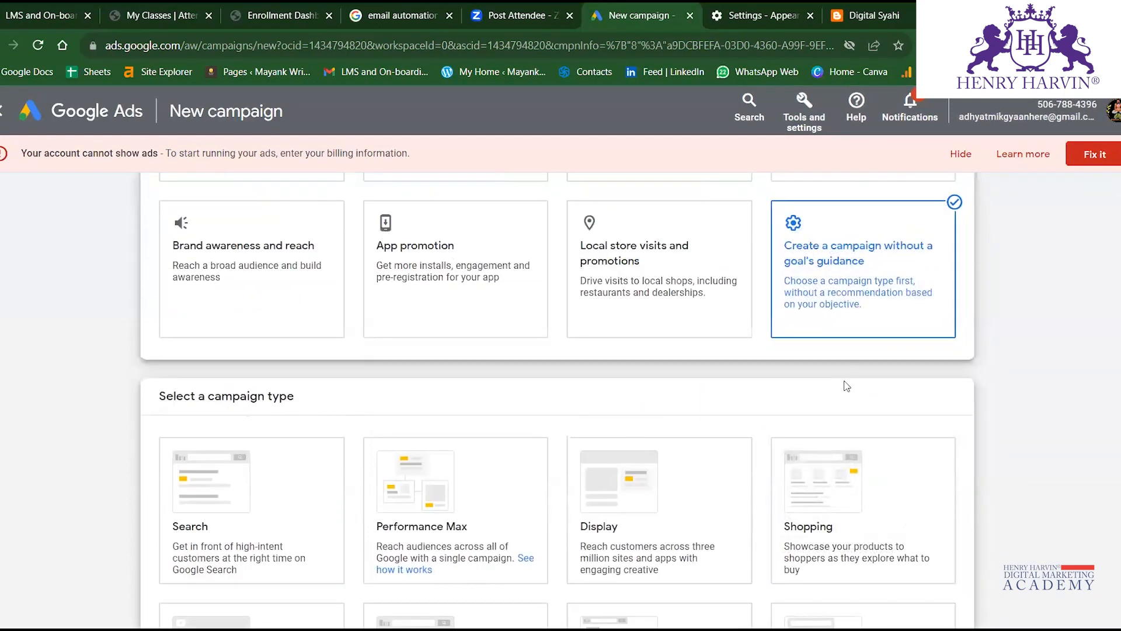
{"action": "scroll", "coordinate": [845, 386], "scroll_direction": "down", "scroll_amount": 2}
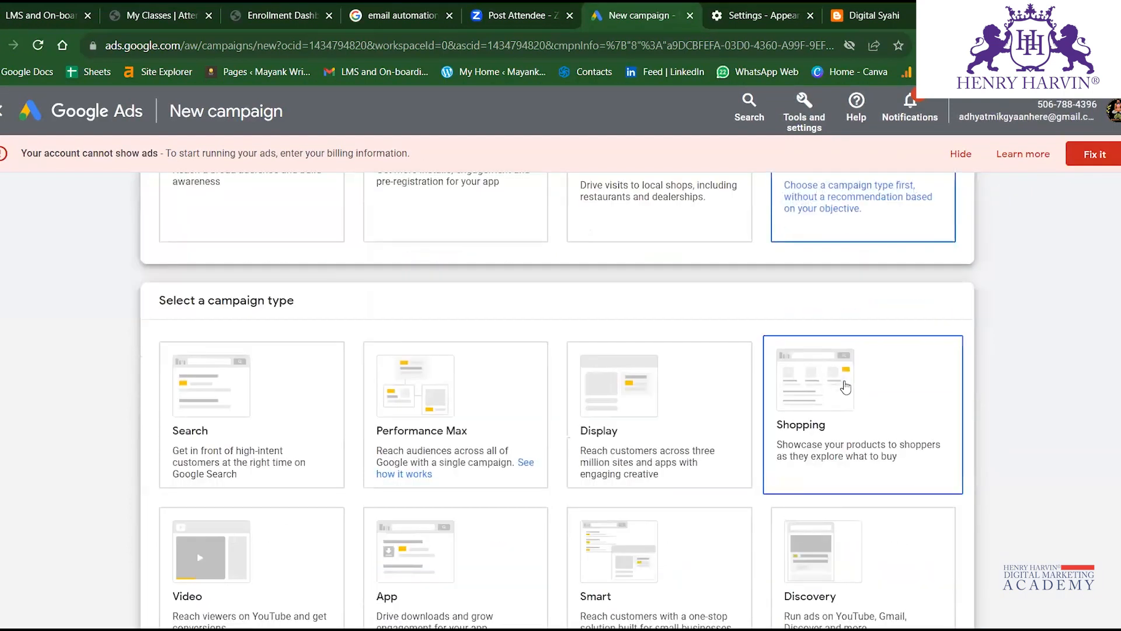
{"action": "scroll", "coordinate": [624, 385], "scroll_direction": "down", "scroll_amount": 2}
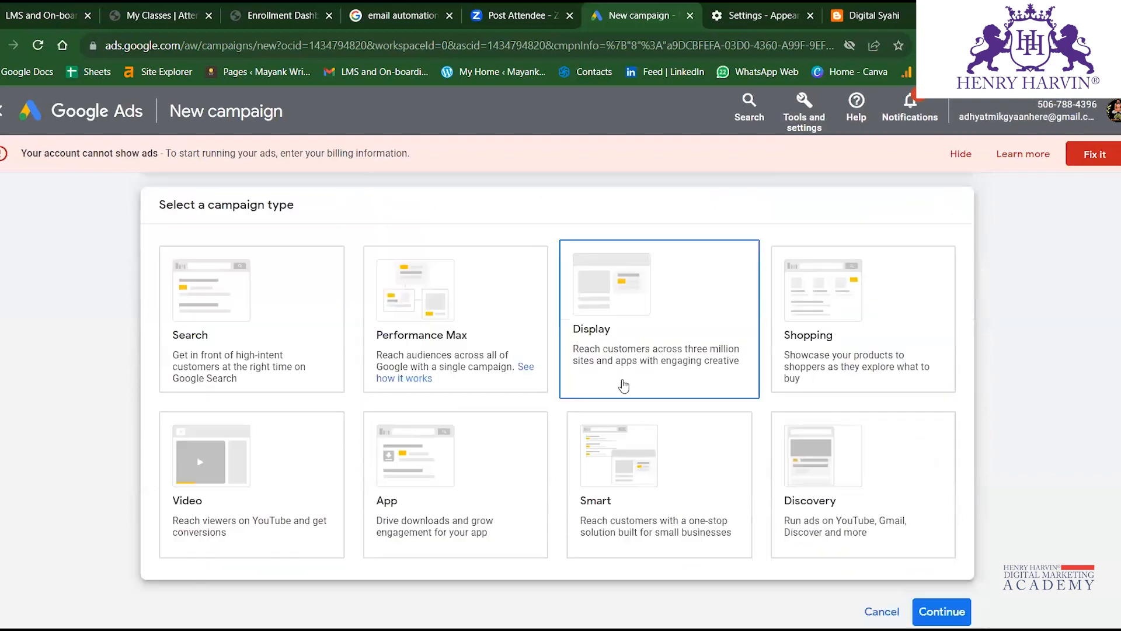
{"action": "left_click", "coordinate": [664, 328]}
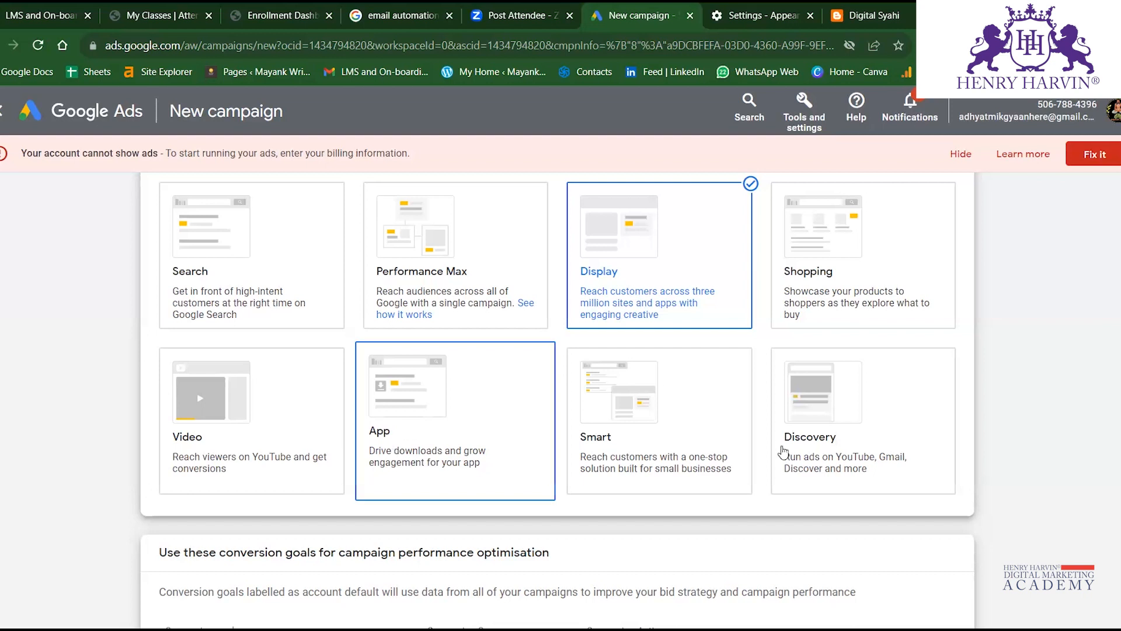
Review the account-default Page views conversion goal and its conversion action, keep it and continue the campaign setup.
{"action": "scroll", "coordinate": [858, 337], "scroll_direction": "down", "scroll_amount": 2}
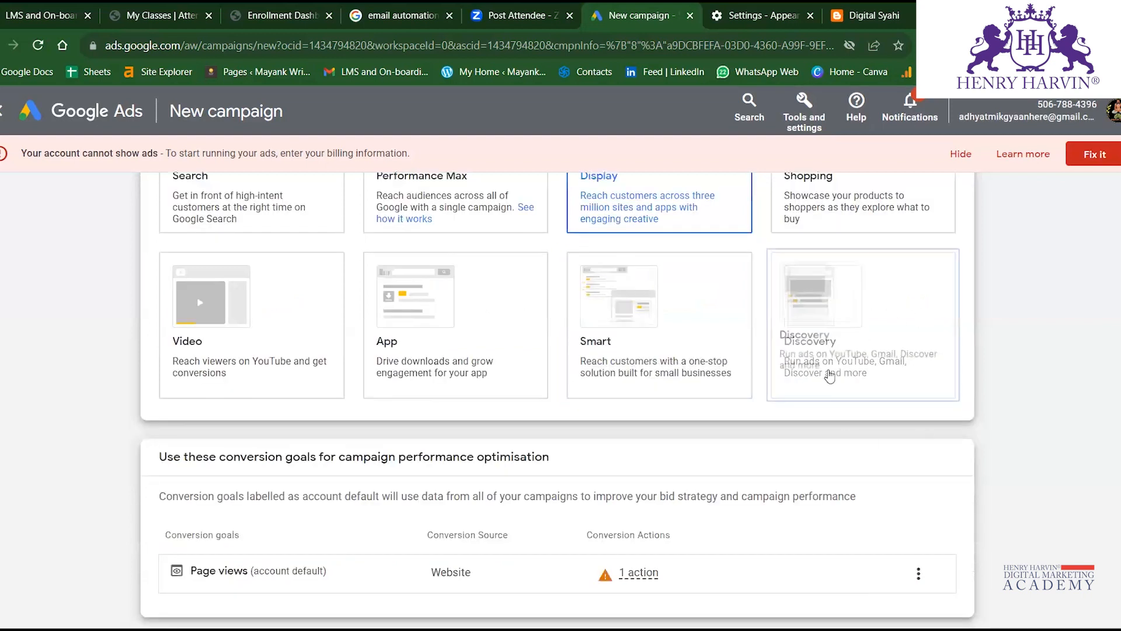
{"action": "scroll", "coordinate": [640, 387], "scroll_direction": "down", "scroll_amount": 2}
{"action": "scroll", "coordinate": [659, 343], "scroll_direction": "up", "scroll_amount": 2}
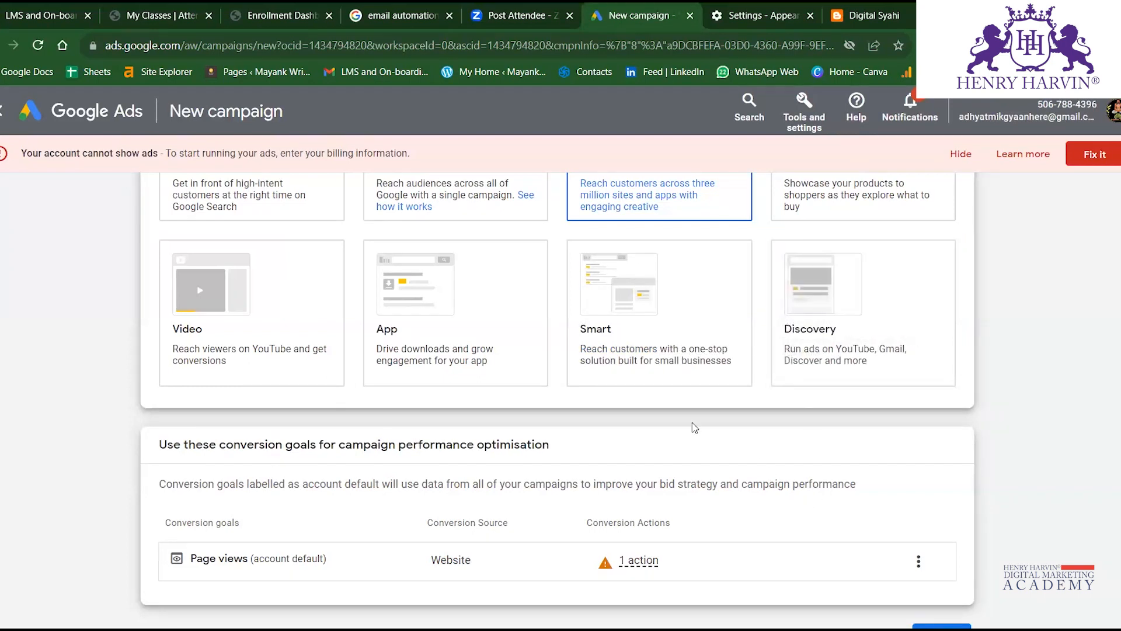
{"action": "scroll", "coordinate": [409, 461], "scroll_direction": "down", "scroll_amount": 2}
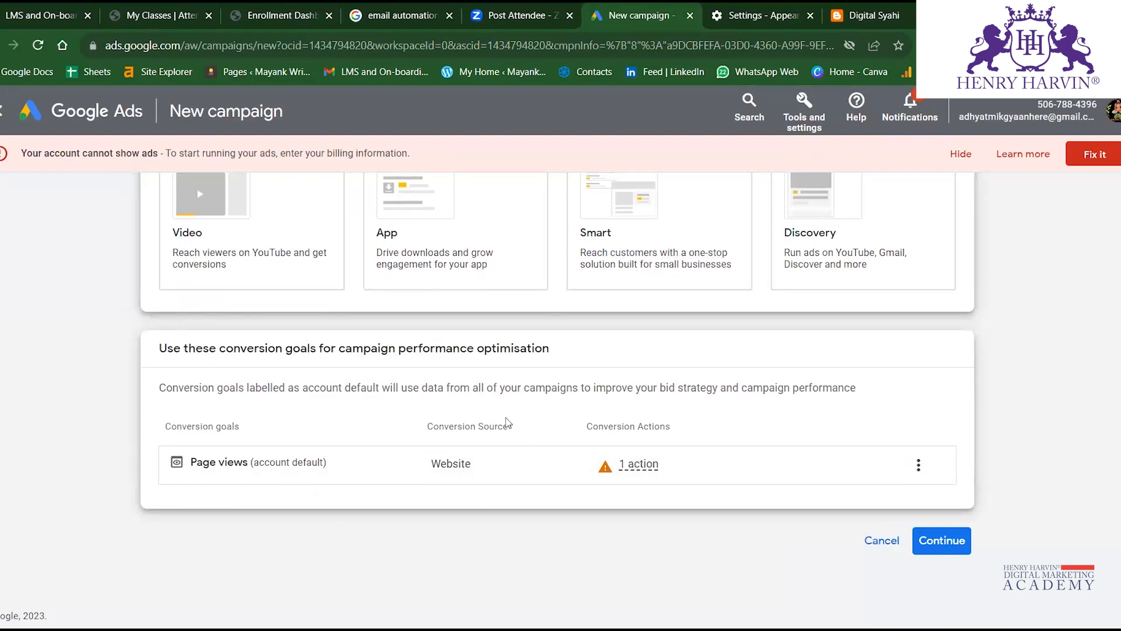
{"action": "scroll", "coordinate": [561, 444], "scroll_direction": "up", "scroll_amount": 1}
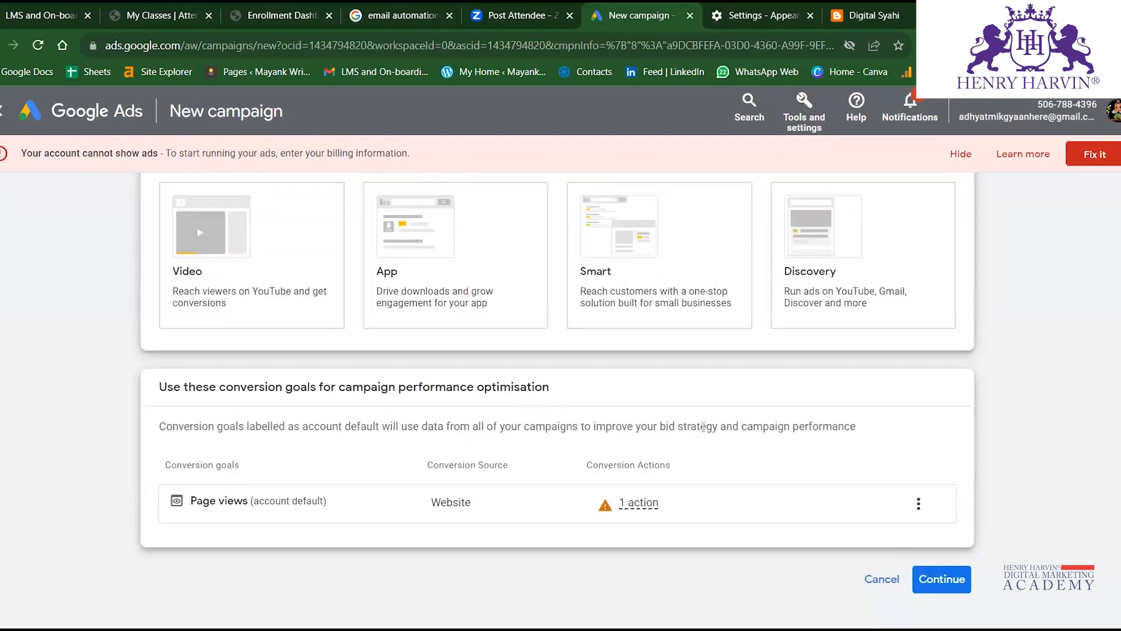
{"action": "mouse_move", "coordinate": [783, 504]}
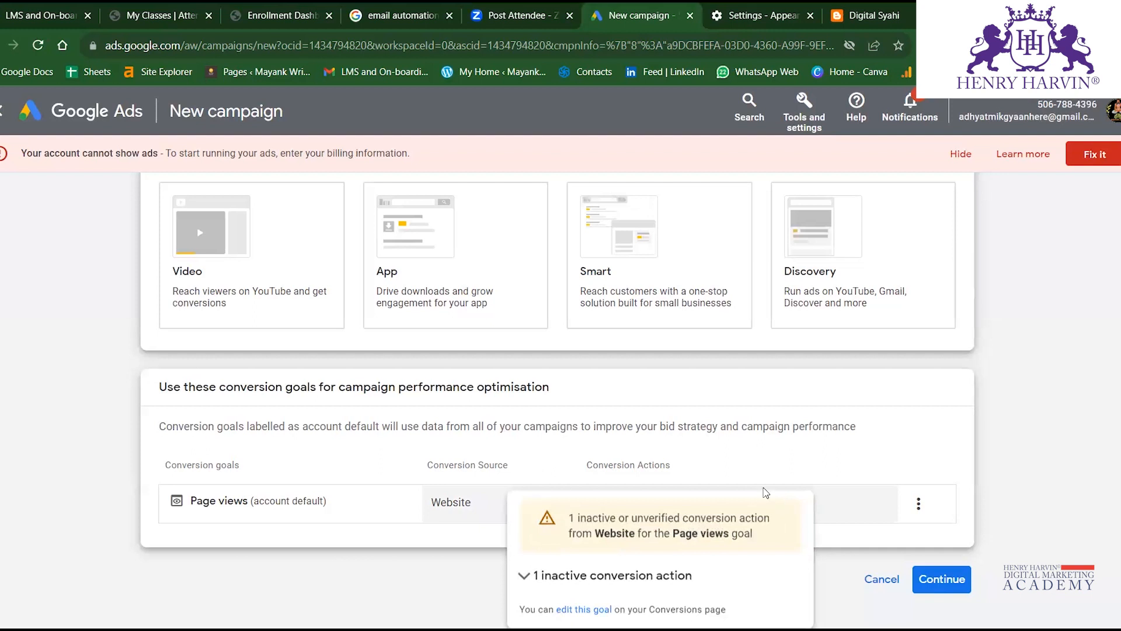
{"action": "scroll", "coordinate": [841, 485], "scroll_direction": "down", "scroll_amount": 1}
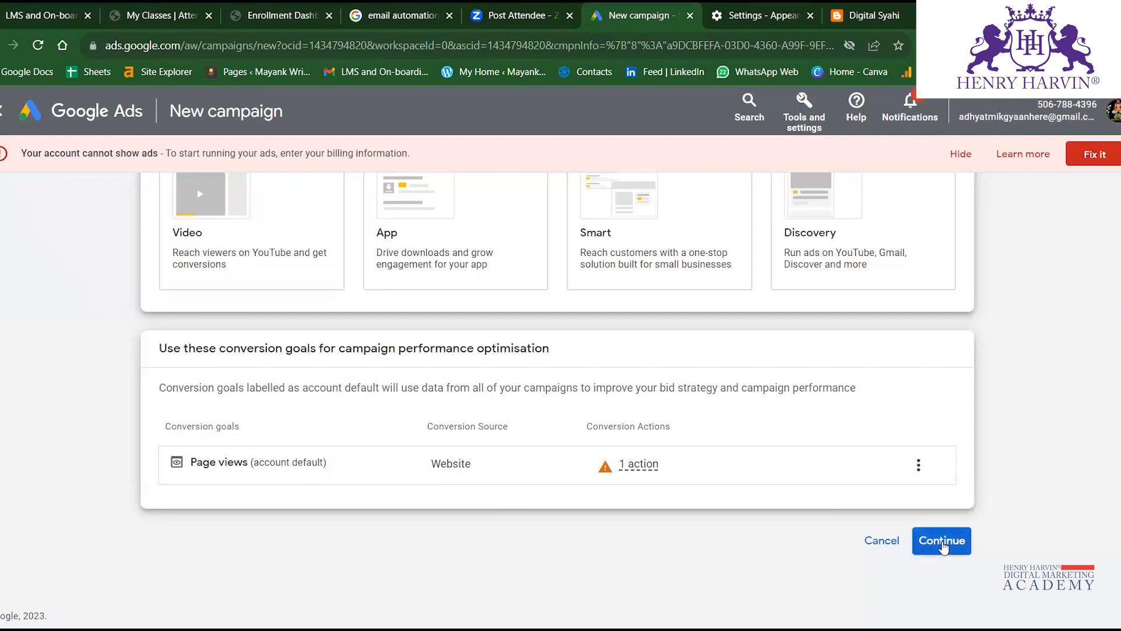
{"action": "left_click", "coordinate": [948, 538]}
{"action": "left_click", "coordinate": [368, 425]}
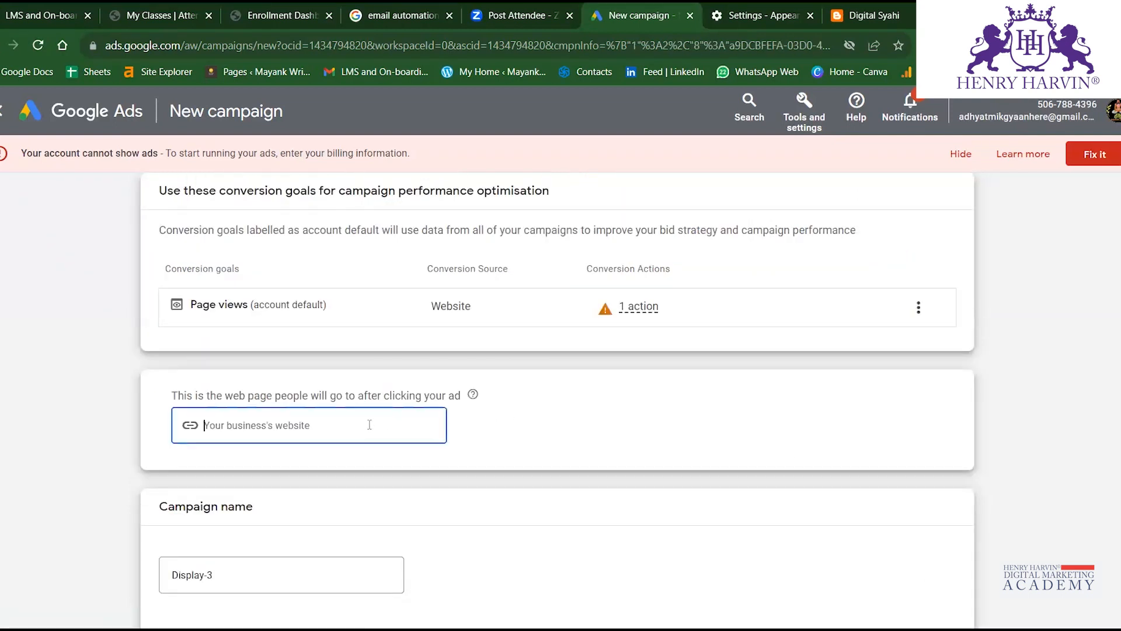
{"action": "left_click", "coordinate": [905, 23]}
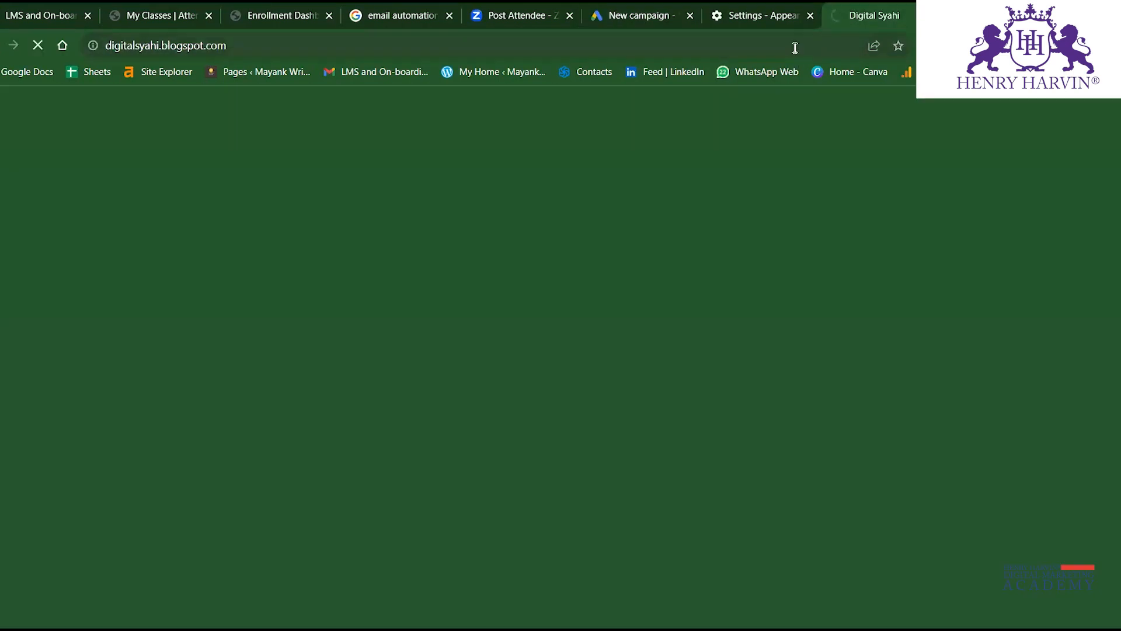
{"action": "left_click", "coordinate": [791, 41]}
{"action": "key", "text": "ctrl+c"}
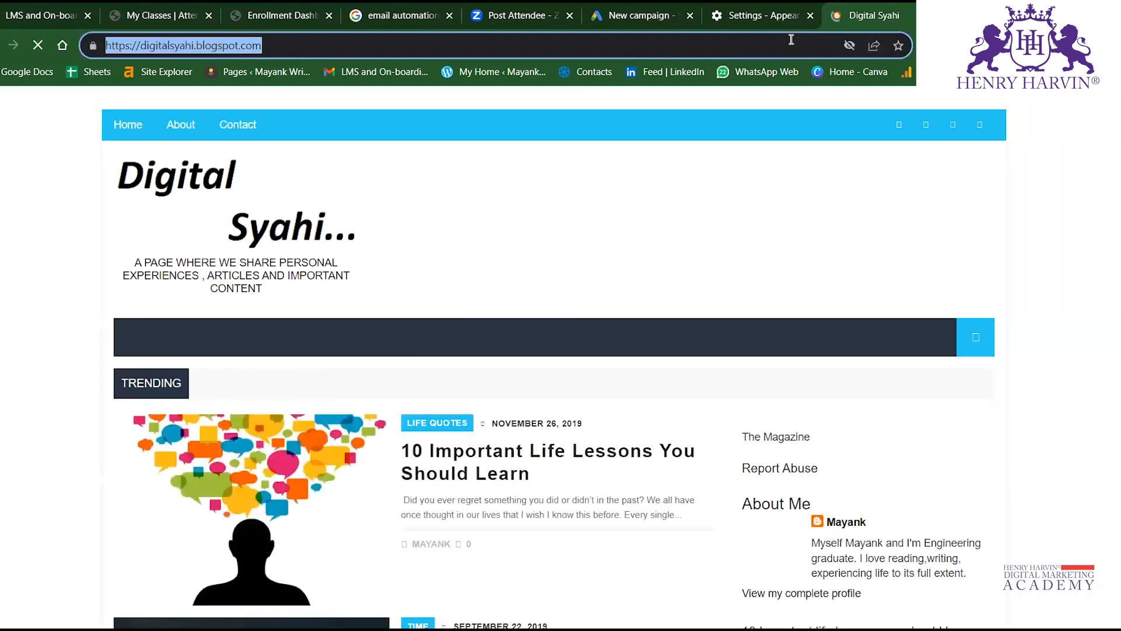
{"action": "left_click", "coordinate": [610, 12]}
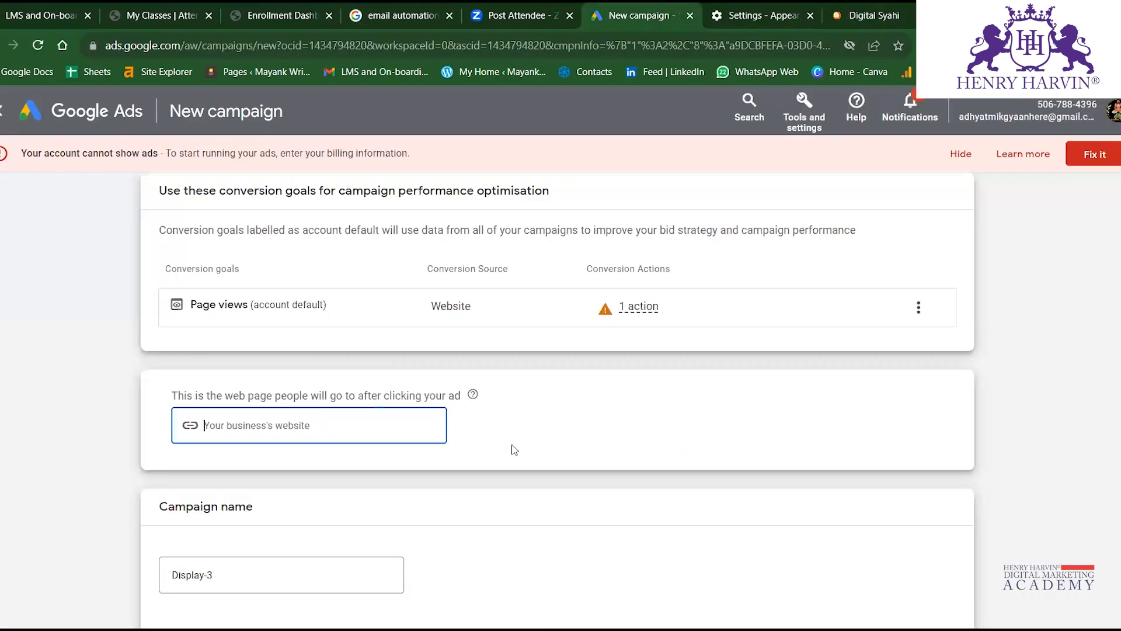
{"action": "key", "text": "ctrl+v"}
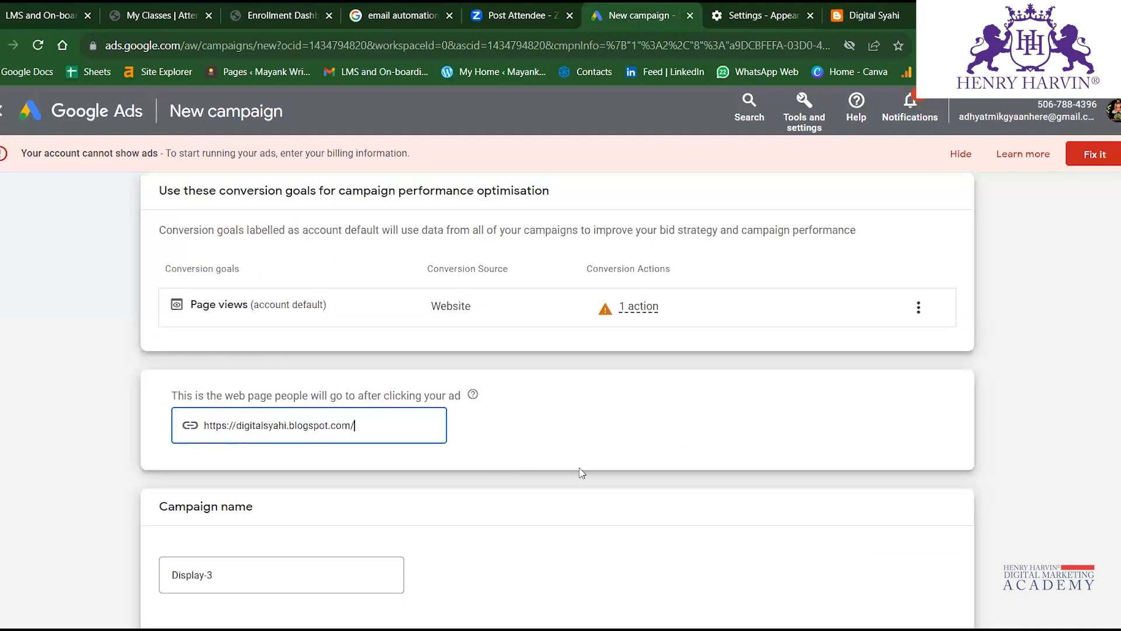
Name the campaign "TEST Display AD15/9" and continue with it as a new campaign instead of a saved draft.
{"action": "scroll", "coordinate": [458, 510], "scroll_direction": "down", "scroll_amount": 3}
{"action": "left_click", "coordinate": [348, 449]}
{"action": "key", "text": "BackSpace"}
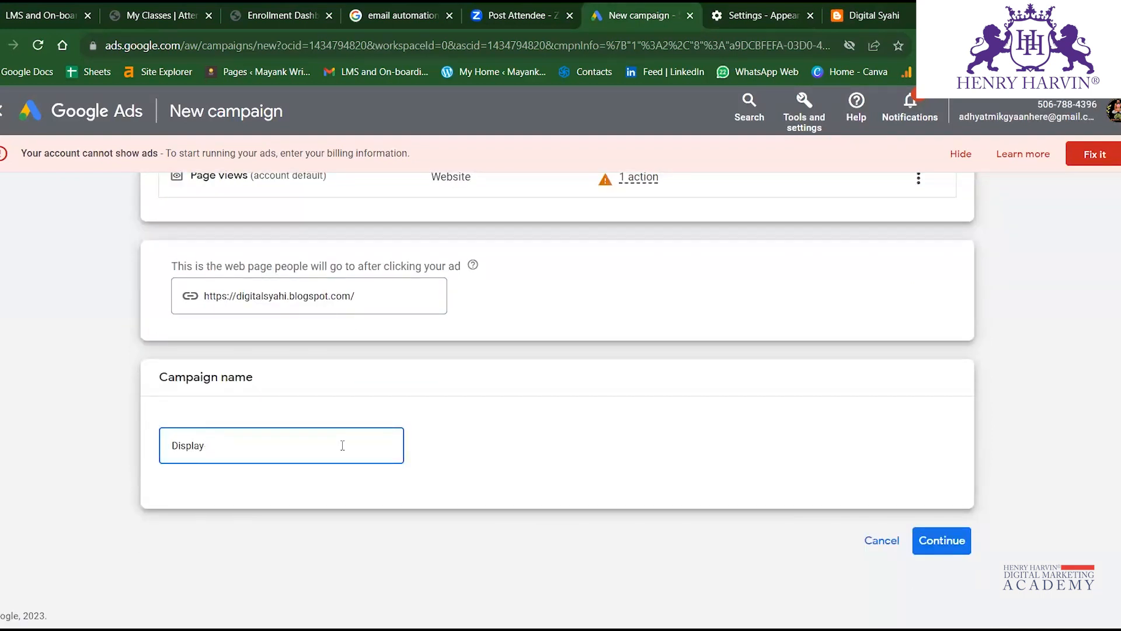
{"action": "key", "text": "Left"}
{"action": "key", "text": "Left"}
{"action": "key", "text": "Left"}
{"action": "key", "text": "Left"}
{"action": "key", "text": "Left"}
{"action": "key", "text": "Left"}
{"action": "type", "text": "TEST"}
{"action": "key", "text": "End"}
{"action": "type", "text": "AD15/9"}
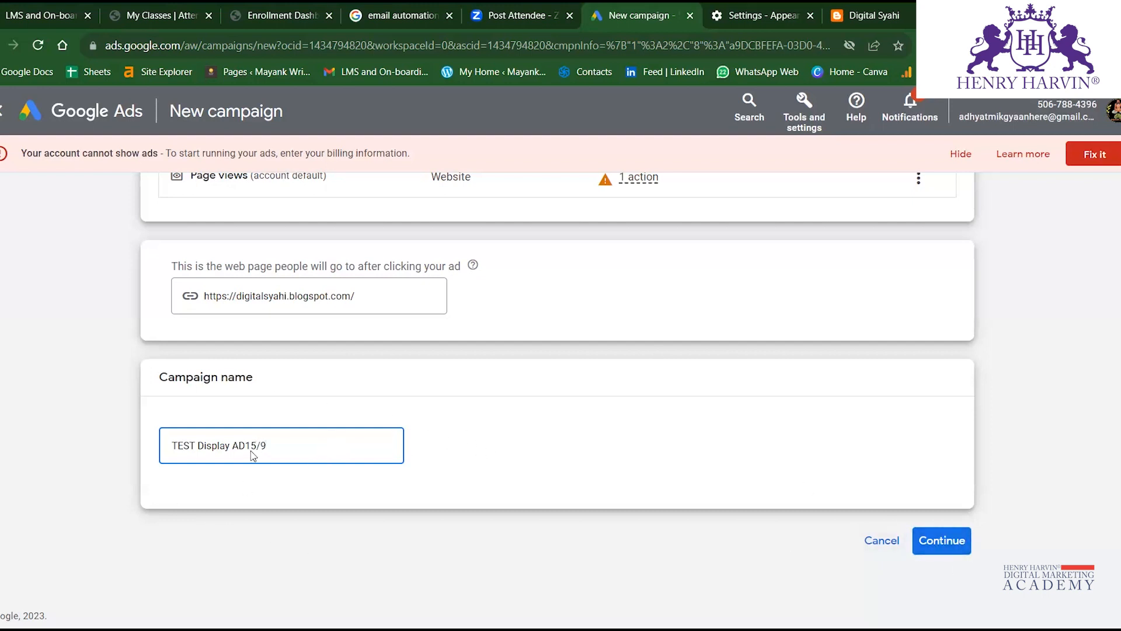
{"action": "left_click", "coordinate": [947, 549]}
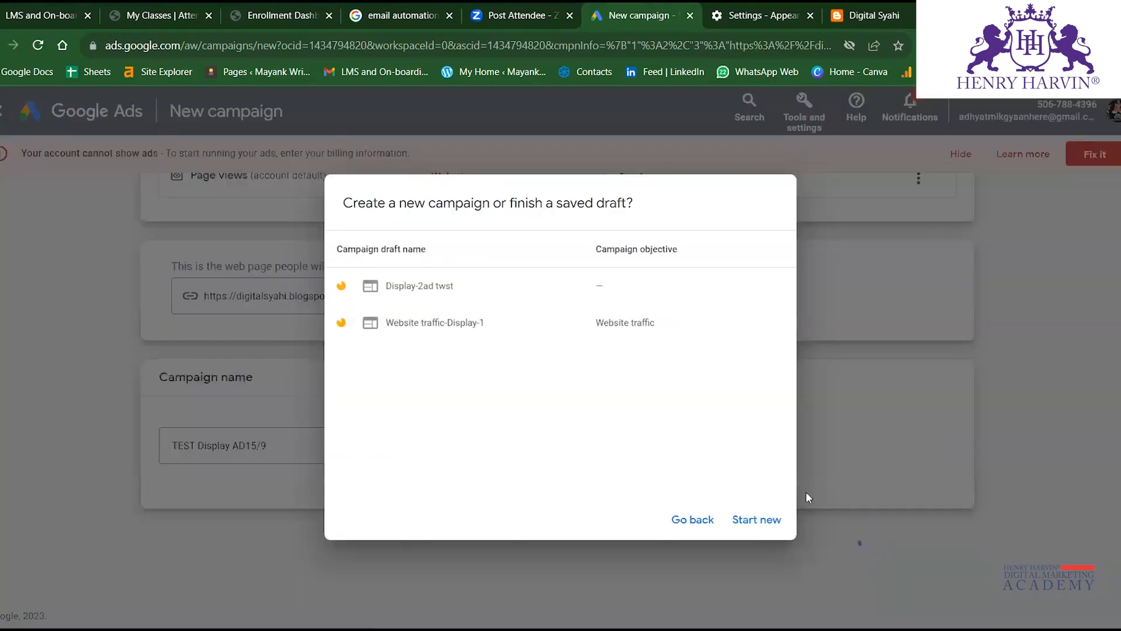
{"action": "left_click", "coordinate": [775, 521]}
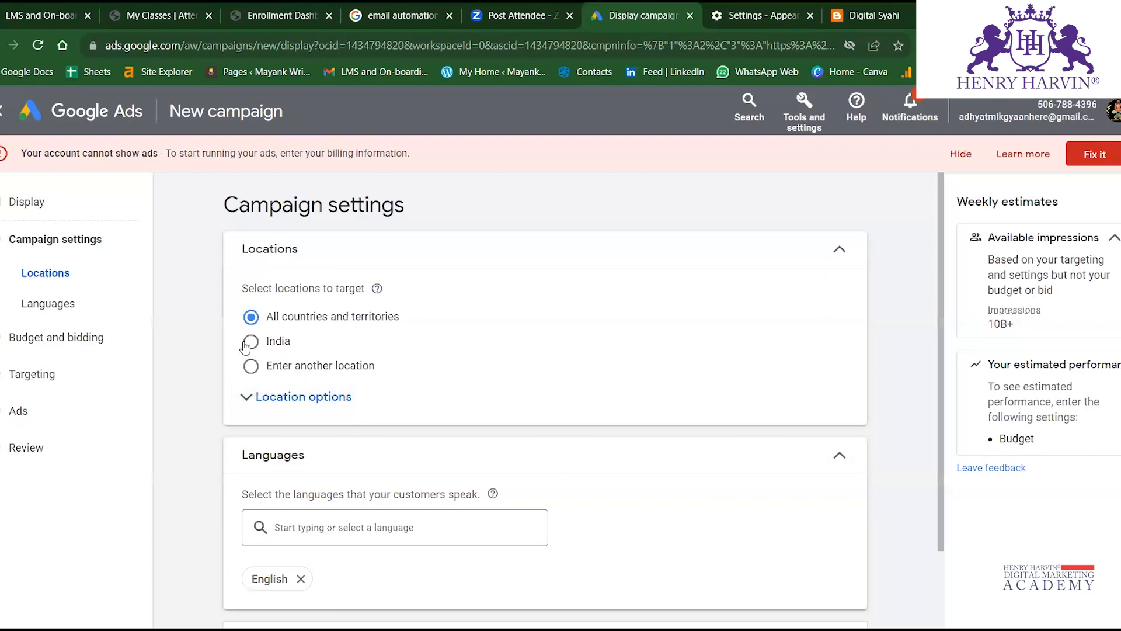
Target India as the campaign location and expand the additional location options.
{"action": "left_click", "coordinate": [247, 343]}
{"action": "scroll", "coordinate": [379, 359], "scroll_direction": "down", "scroll_amount": 2}
{"action": "left_click", "coordinate": [301, 303]}
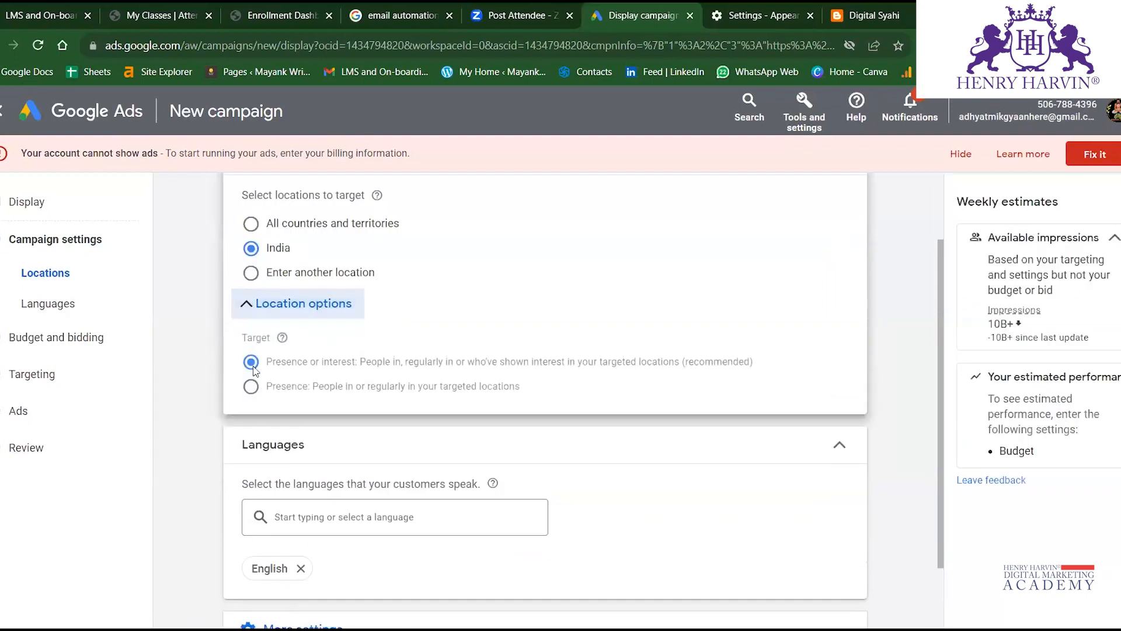
Collapse the location options and add Hindi to English as a language the campaign's customers speak.
{"action": "left_click", "coordinate": [281, 305]}
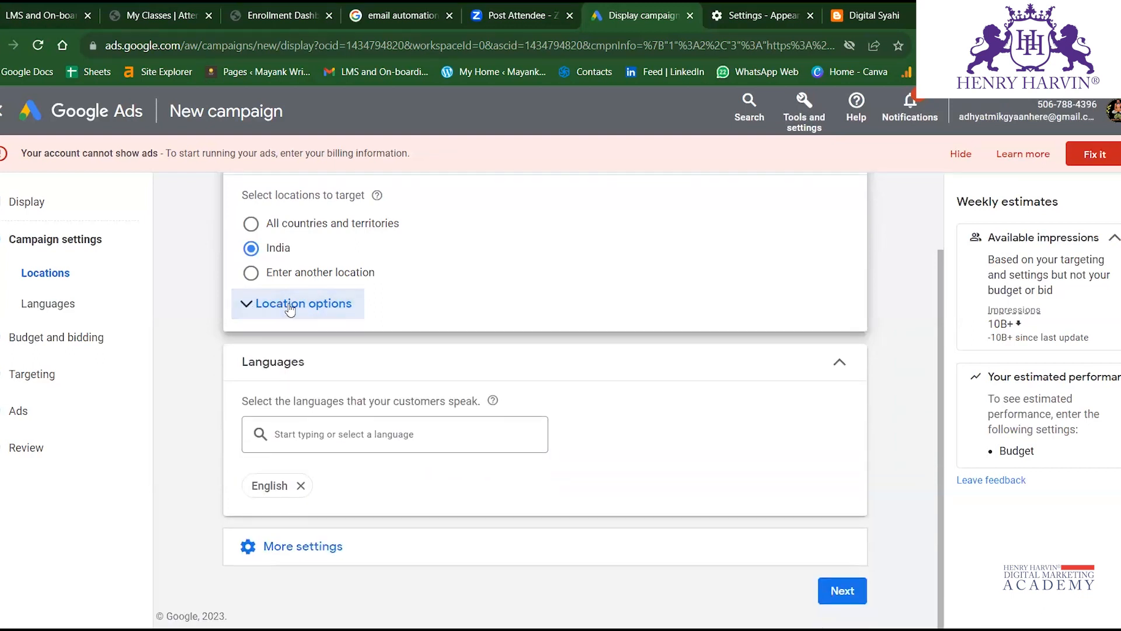
{"action": "left_click", "coordinate": [350, 434]}
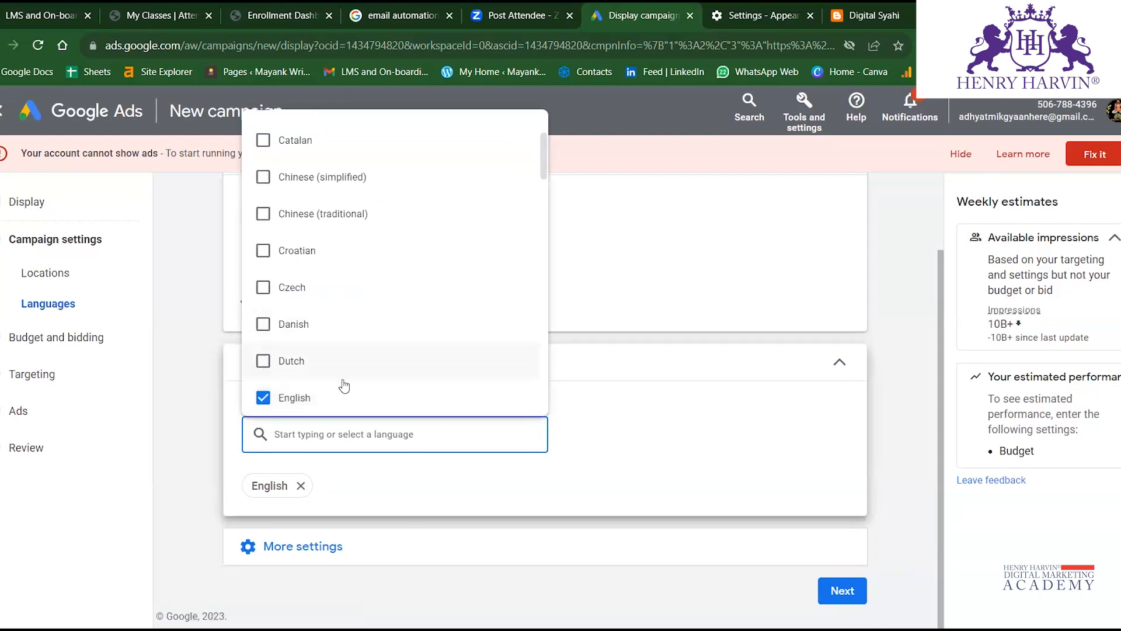
{"action": "type", "text": "hindi"}
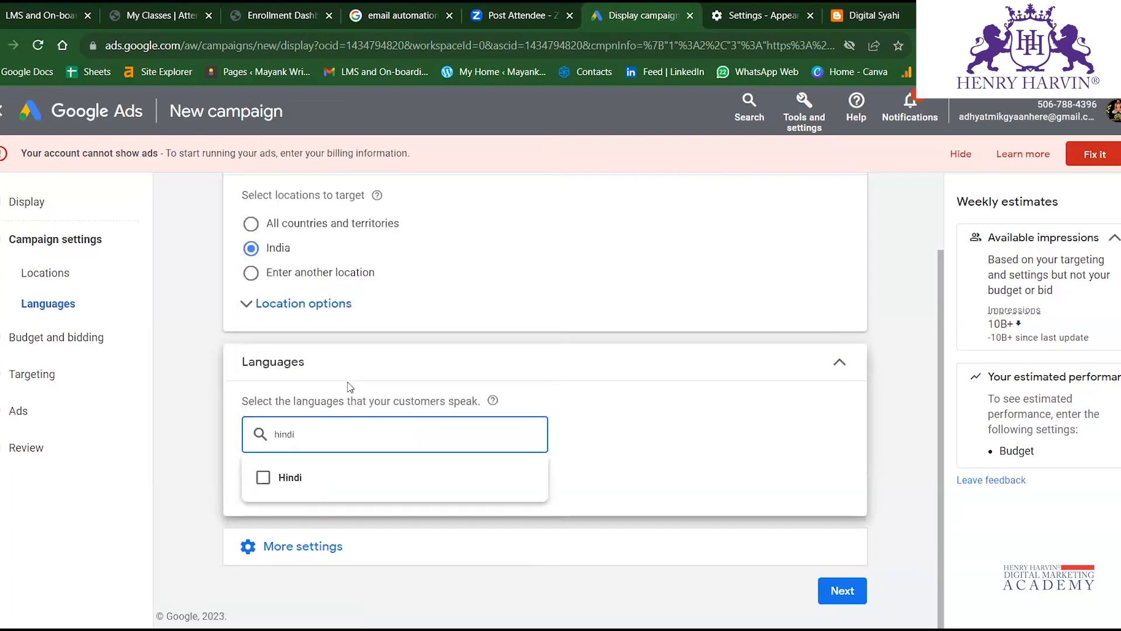
{"action": "left_click", "coordinate": [393, 477]}
{"action": "left_click", "coordinate": [632, 450]}
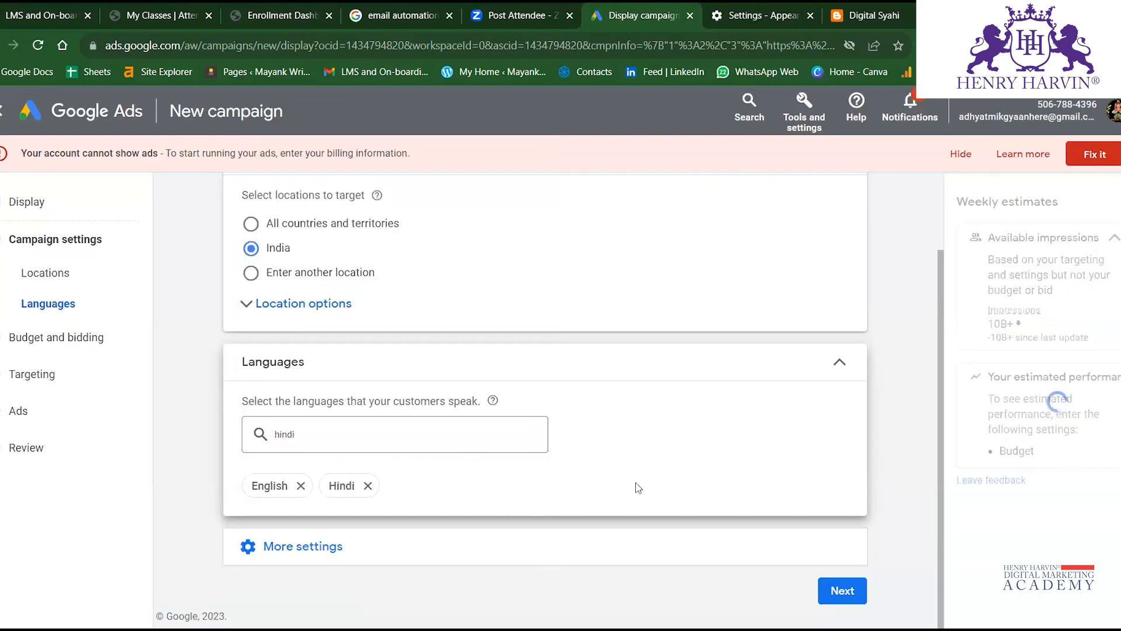
Expand the additional campaign settings and review them from ad rotation and schedule through content exclusions.
{"action": "left_click", "coordinate": [307, 549]}
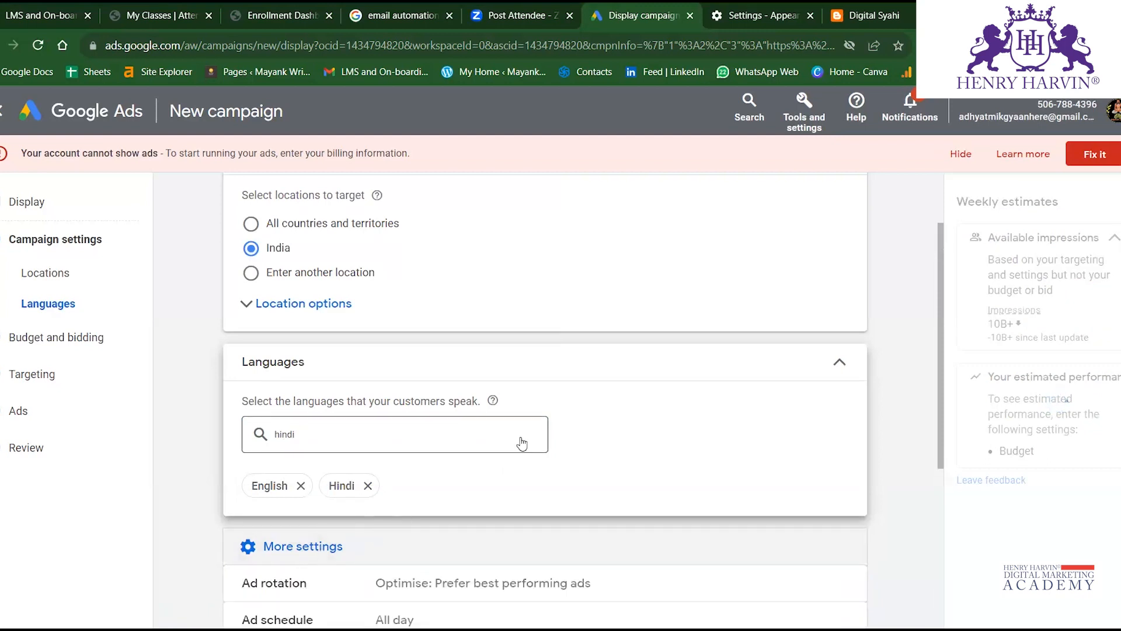
{"action": "scroll", "coordinate": [855, 466], "scroll_direction": "down", "scroll_amount": 5}
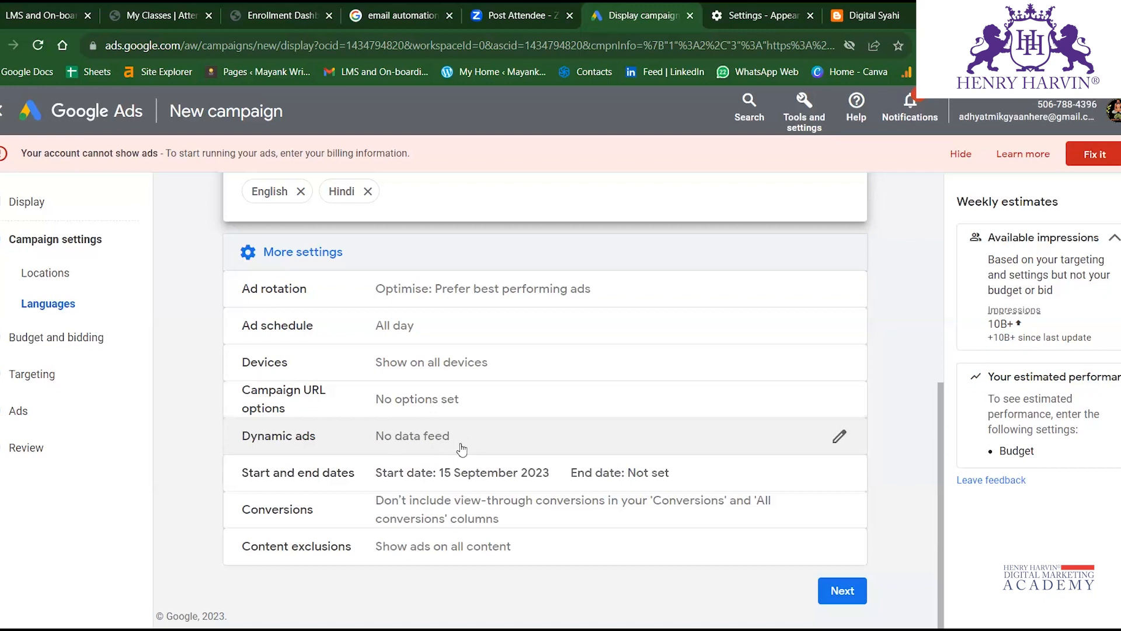
{"action": "scroll", "coordinate": [519, 474], "scroll_direction": "up", "scroll_amount": 3}
{"action": "scroll", "coordinate": [519, 474], "scroll_direction": "down", "scroll_amount": 3}
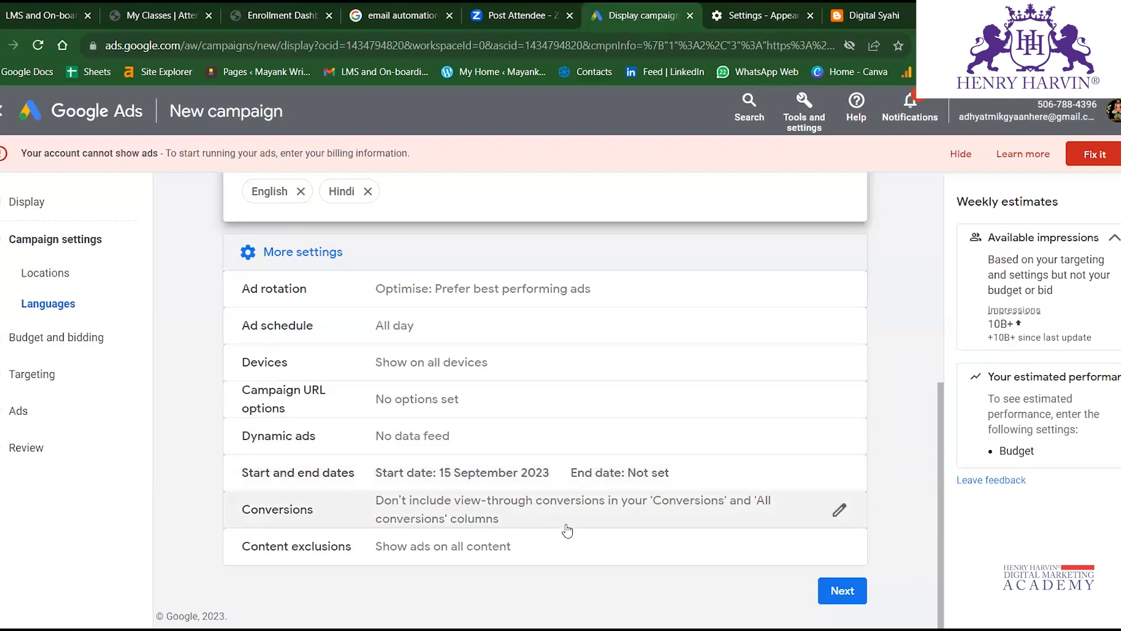
{"action": "scroll", "coordinate": [386, 476], "scroll_direction": "up", "scroll_amount": 2}
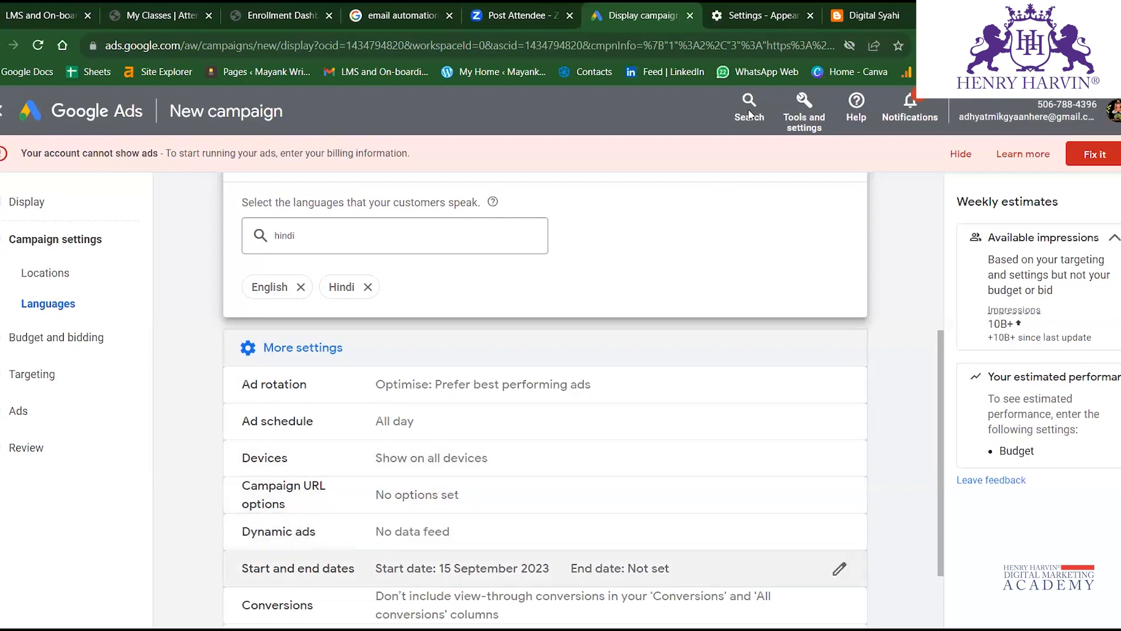
{"action": "left_click", "coordinate": [805, 120]}
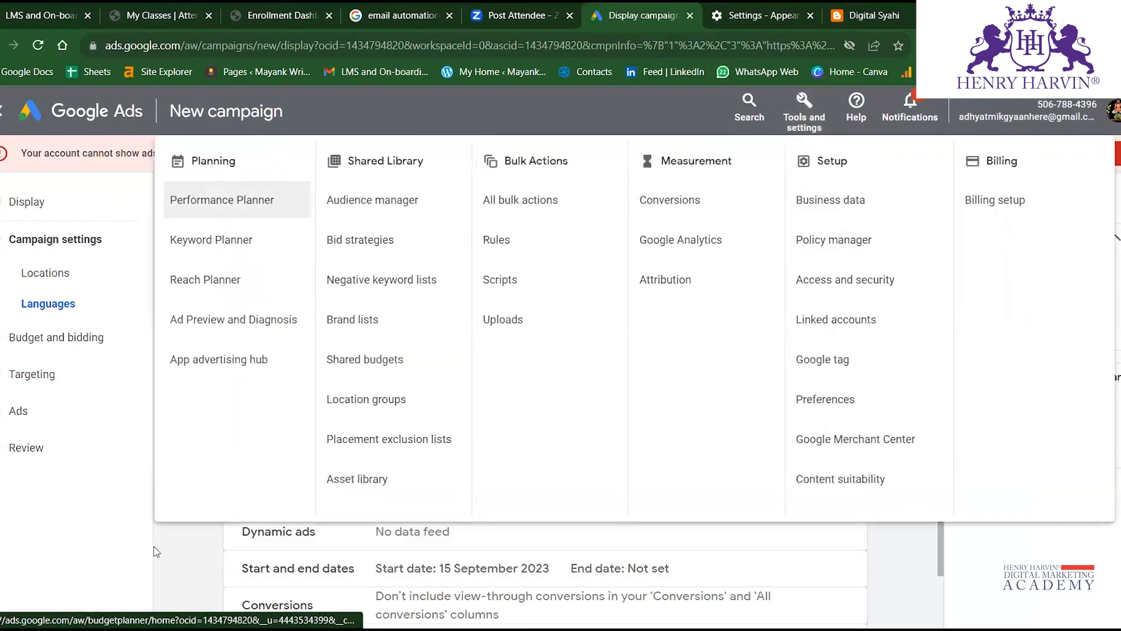
{"action": "left_click", "coordinate": [153, 546]}
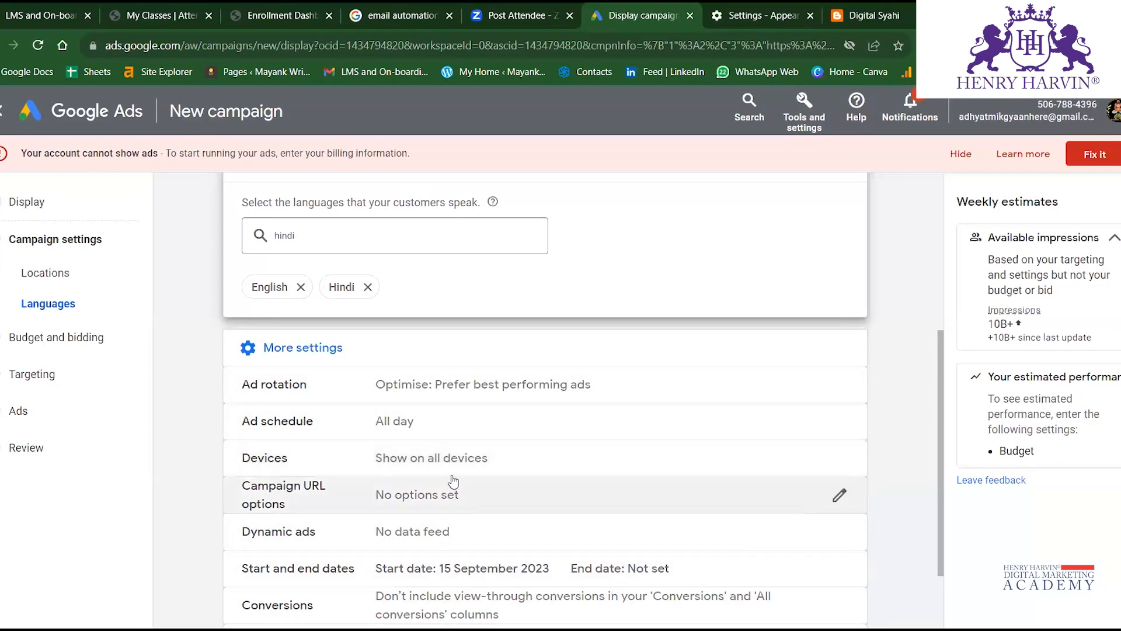
{"action": "scroll", "coordinate": [450, 485], "scroll_direction": "down", "scroll_amount": 2}
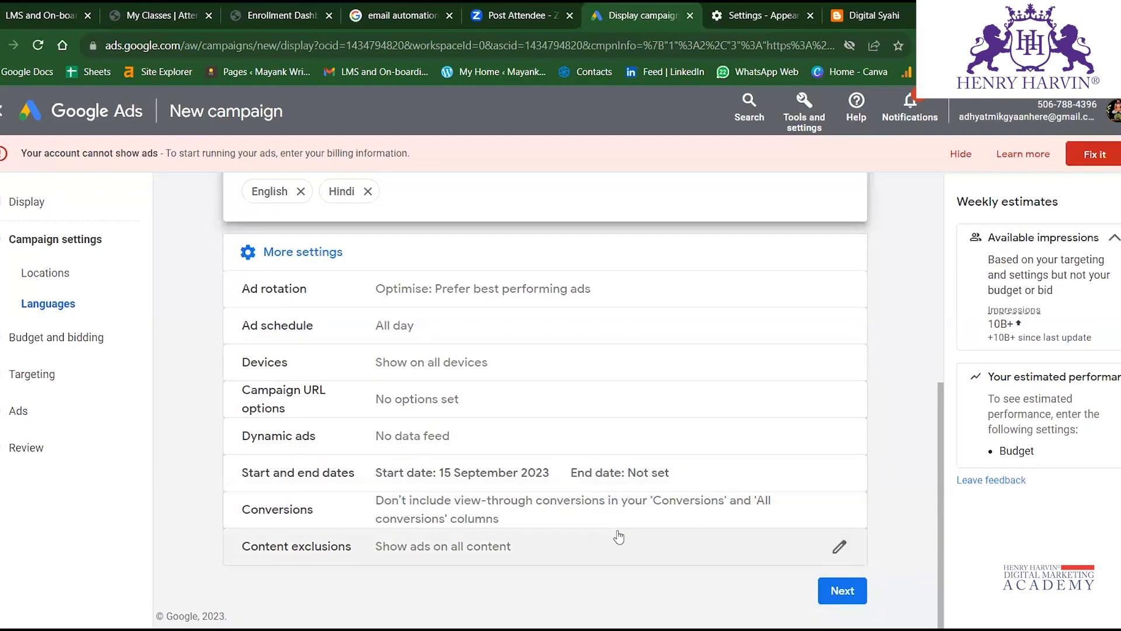
Review the view-through conversions setting and the content exclusions by label, sensitive content and content type, then collapse both.
{"action": "left_click", "coordinate": [663, 507]}
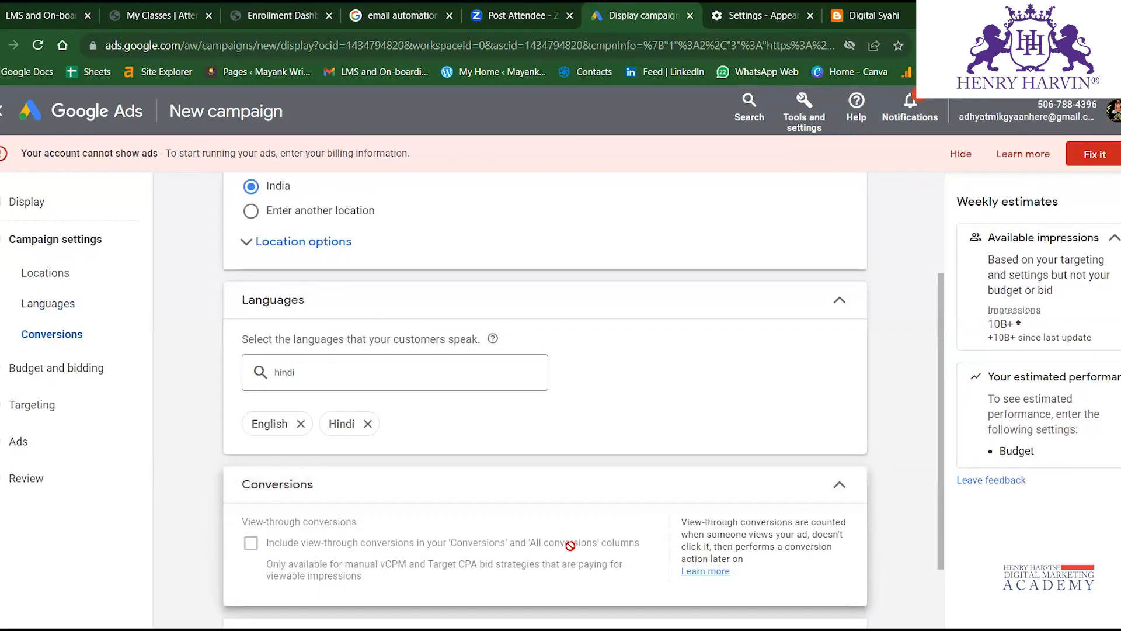
{"action": "left_click", "coordinate": [824, 484]}
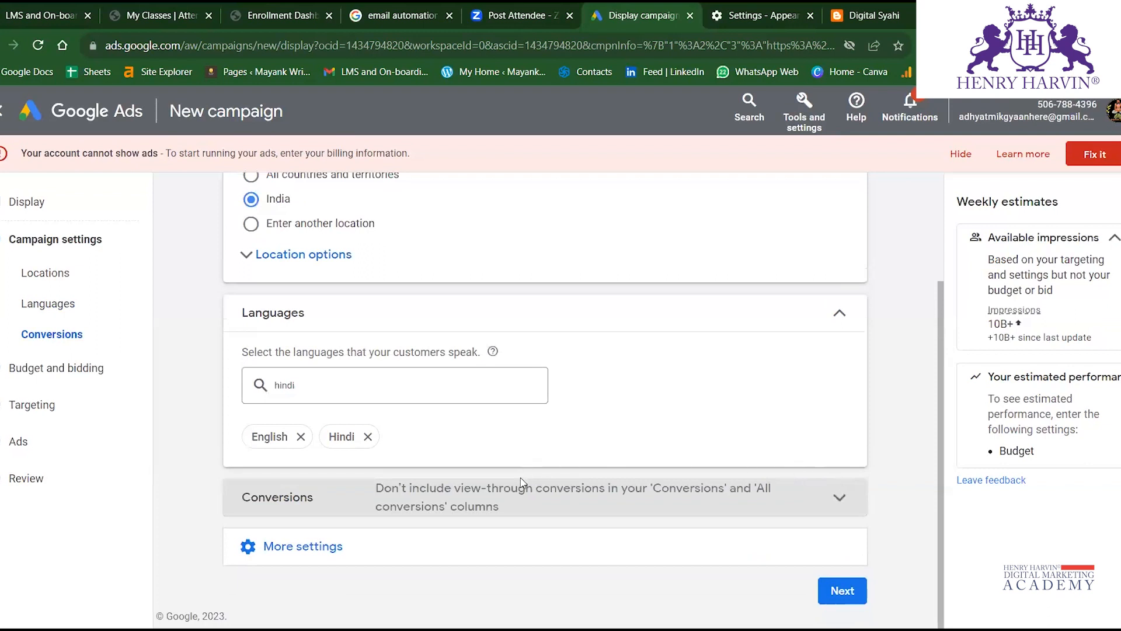
{"action": "left_click", "coordinate": [376, 552]}
{"action": "scroll", "coordinate": [501, 463], "scroll_direction": "down", "scroll_amount": 1}
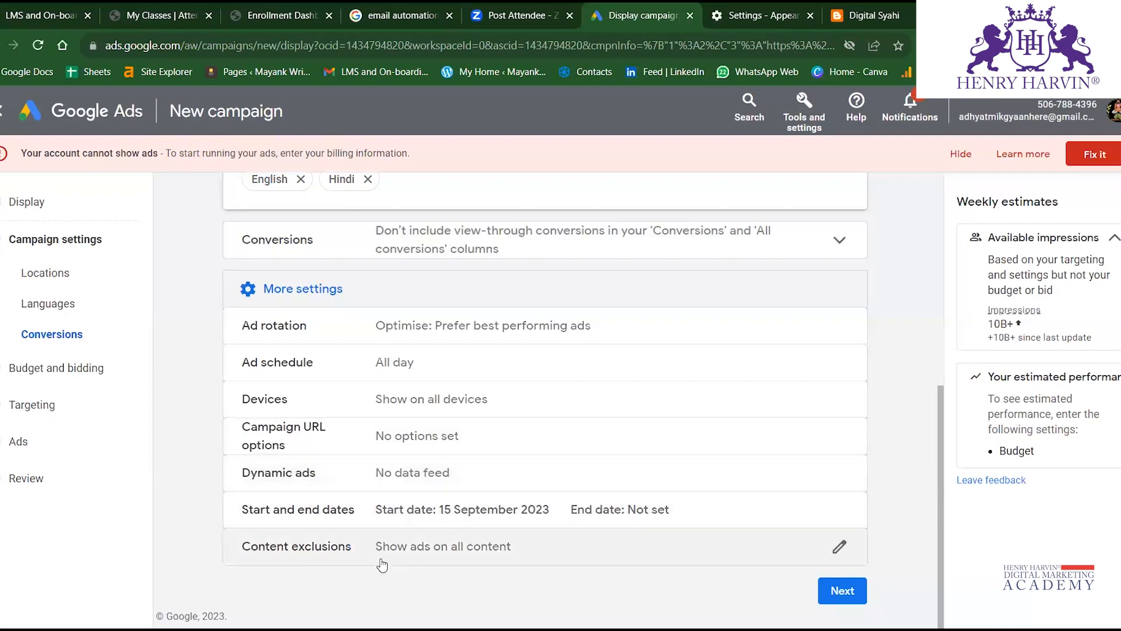
{"action": "left_click", "coordinate": [459, 549]}
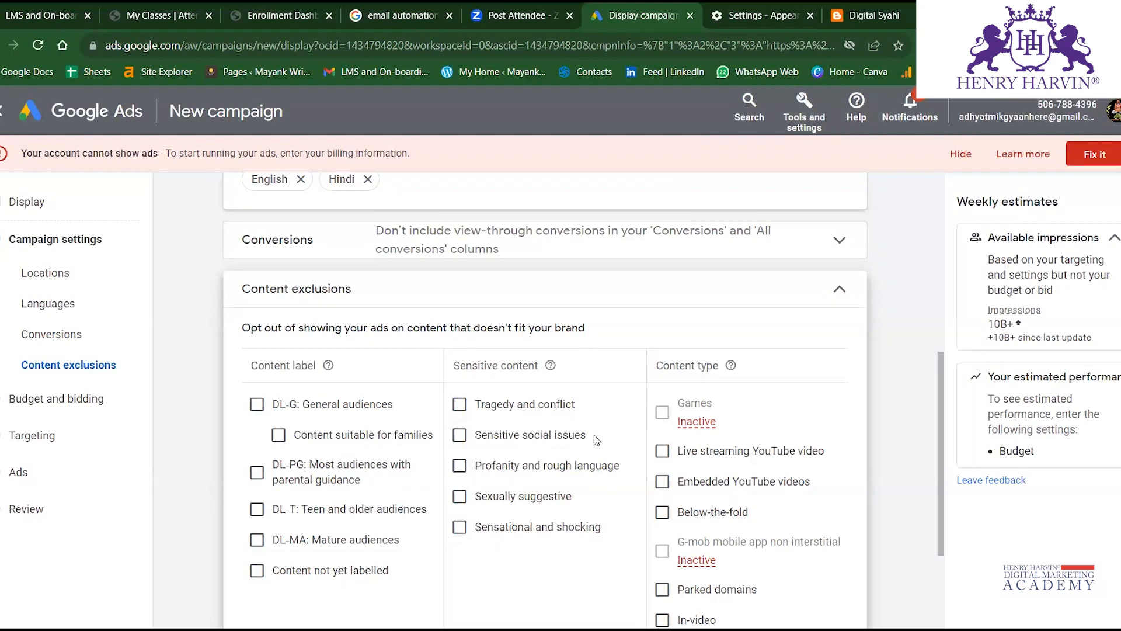
{"action": "scroll", "coordinate": [643, 465], "scroll_direction": "down", "scroll_amount": 3}
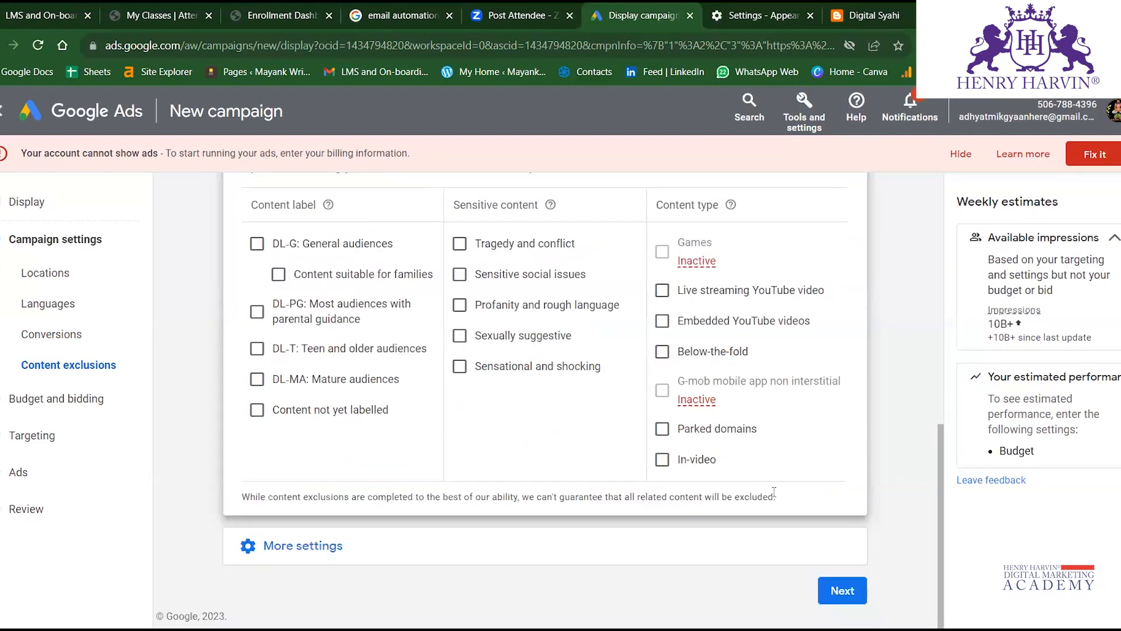
{"action": "scroll", "coordinate": [403, 485], "scroll_direction": "up", "scroll_amount": 3}
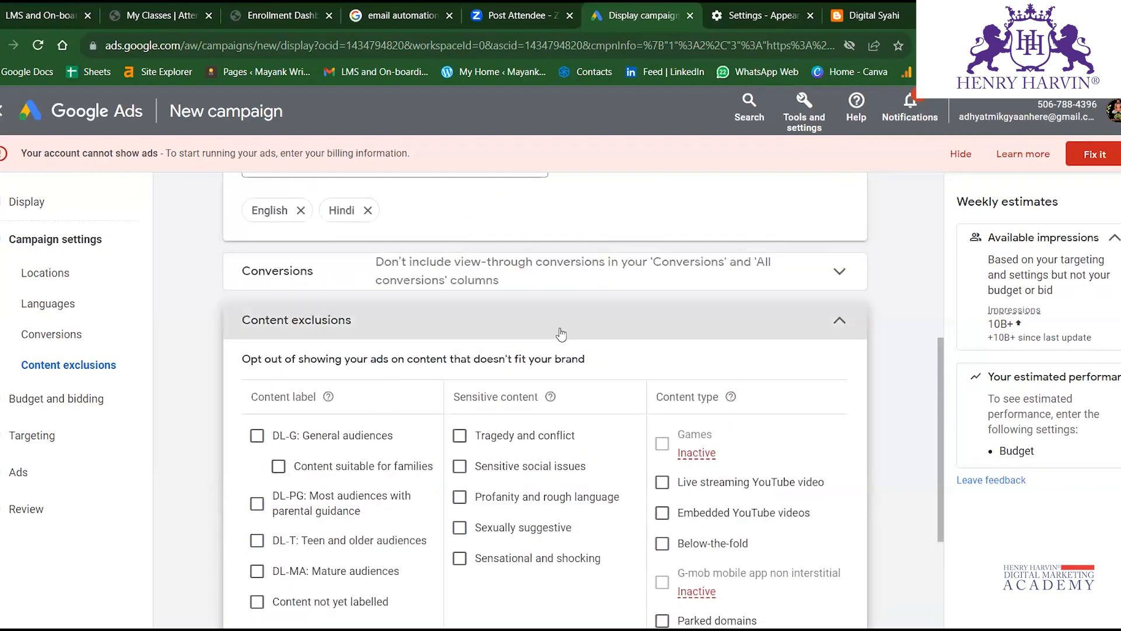
{"action": "left_click", "coordinate": [601, 321]}
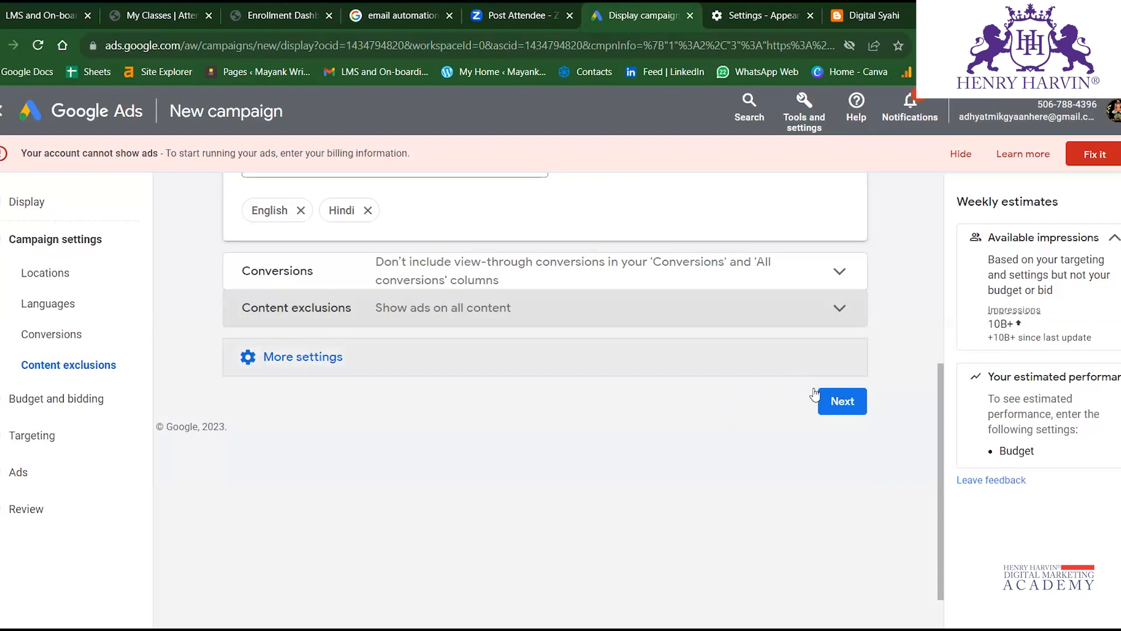
Continue to budget and bidding and set the campaign's average daily budget to ₹1,000.
{"action": "left_click", "coordinate": [846, 403]}
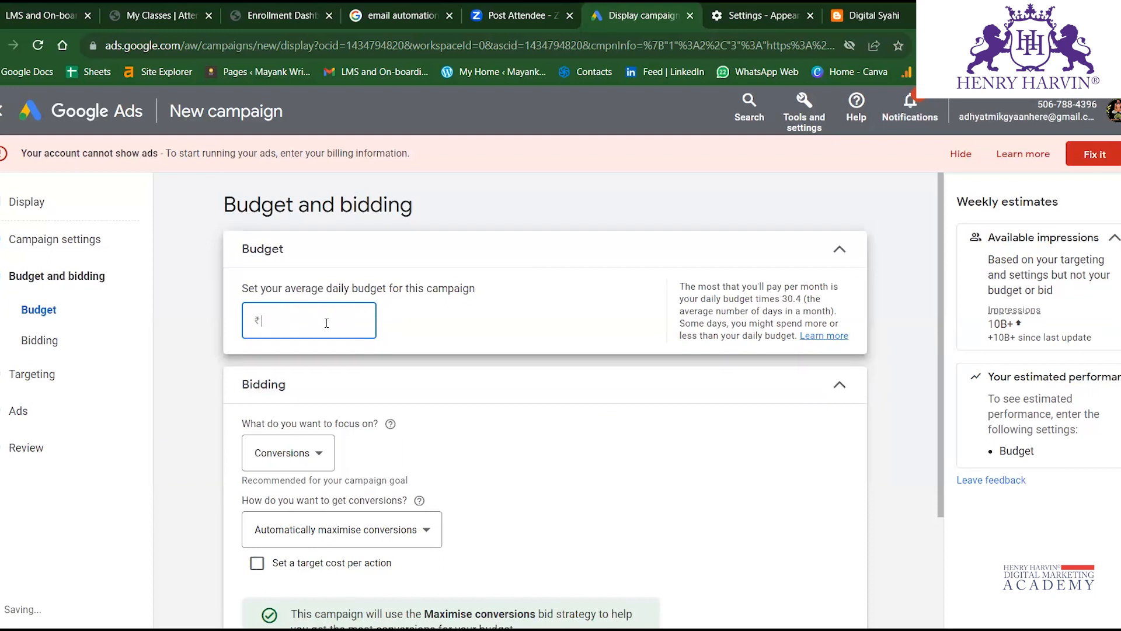
{"action": "type", "text": "500"}
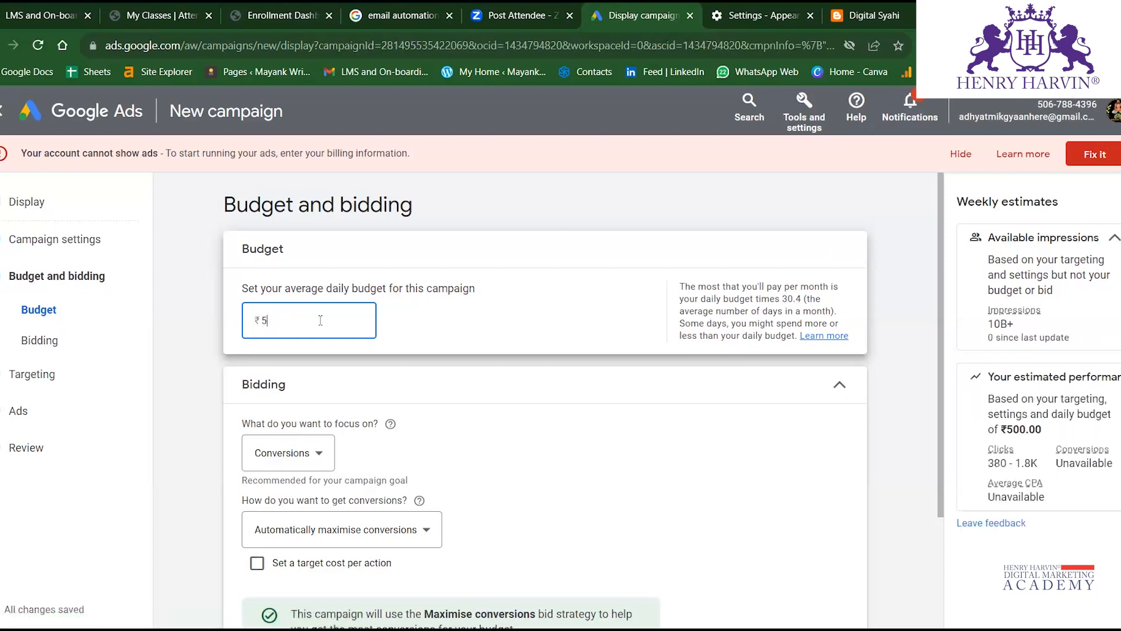
{"action": "key", "text": "BackSpace"}
{"action": "type", "text": "1000"}
Examine the bidding focus options, including the explanation of viewable impressions, and keep Conversions as the focus.
{"action": "left_click", "coordinate": [320, 455]}
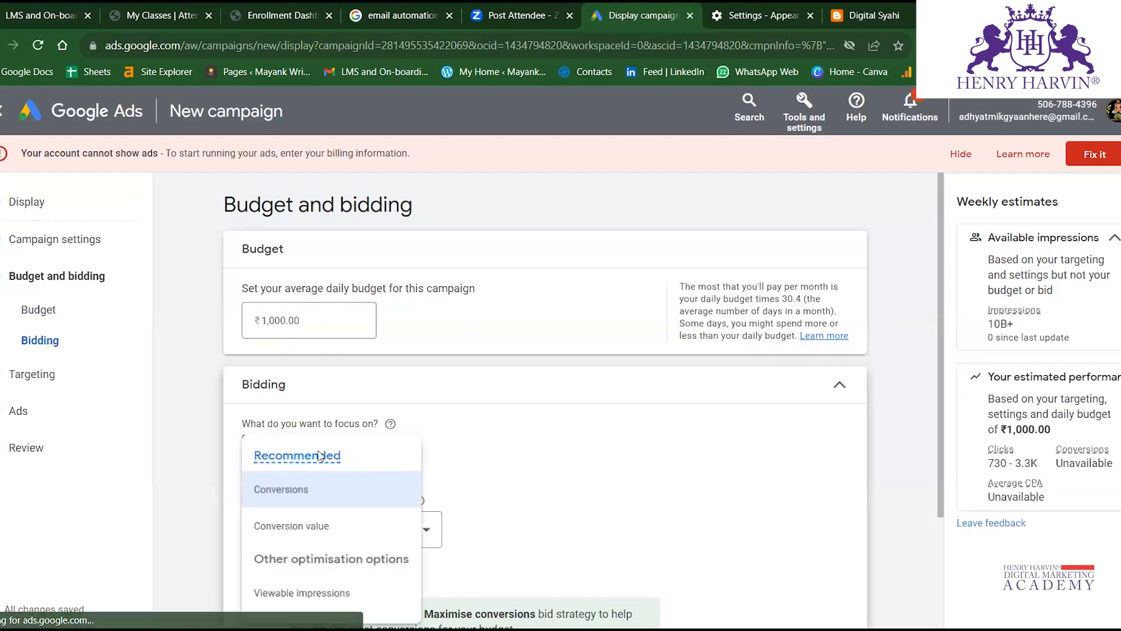
{"action": "scroll", "coordinate": [547, 444], "scroll_direction": "down", "scroll_amount": 2}
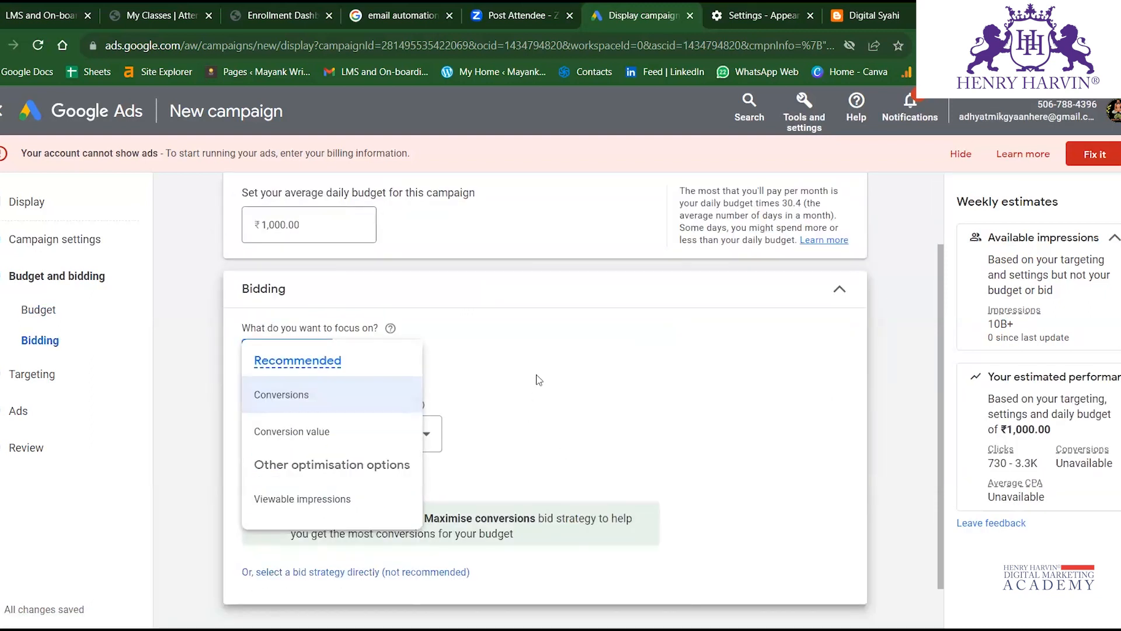
{"action": "left_click", "coordinate": [538, 380]}
{"action": "left_click", "coordinate": [311, 357]}
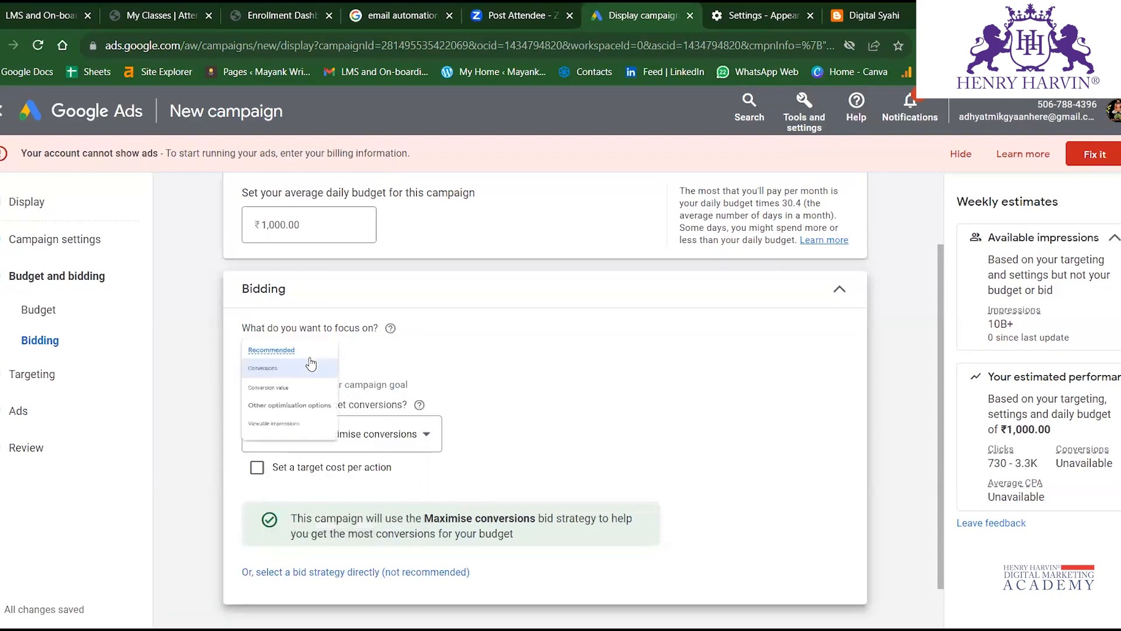
{"action": "mouse_move", "coordinate": [325, 393]}
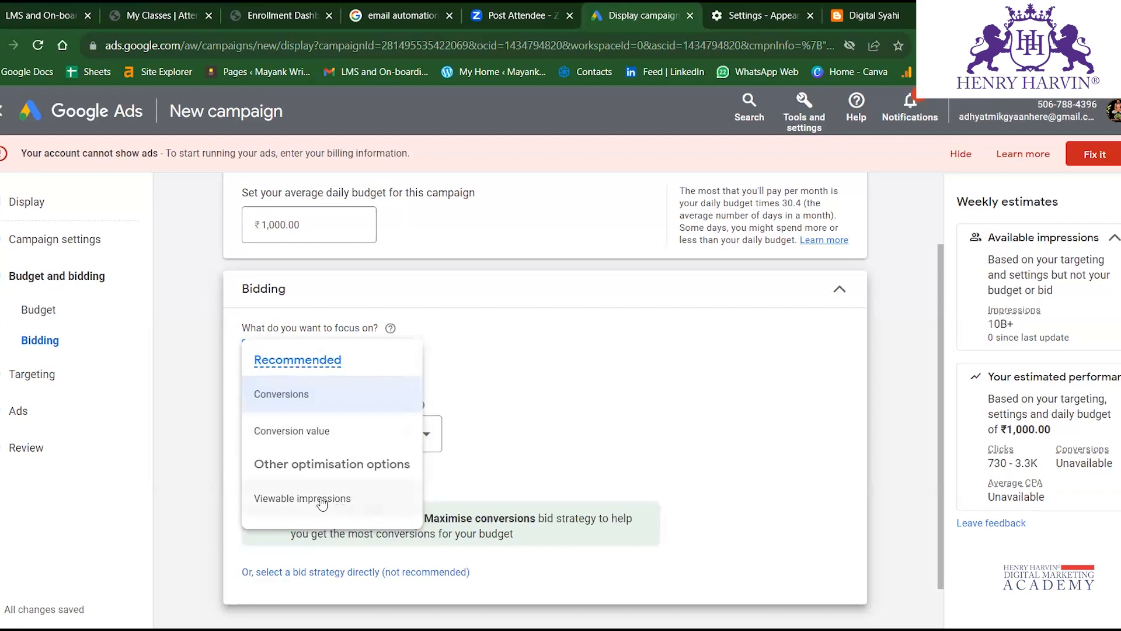
{"action": "mouse_move", "coordinate": [322, 503]}
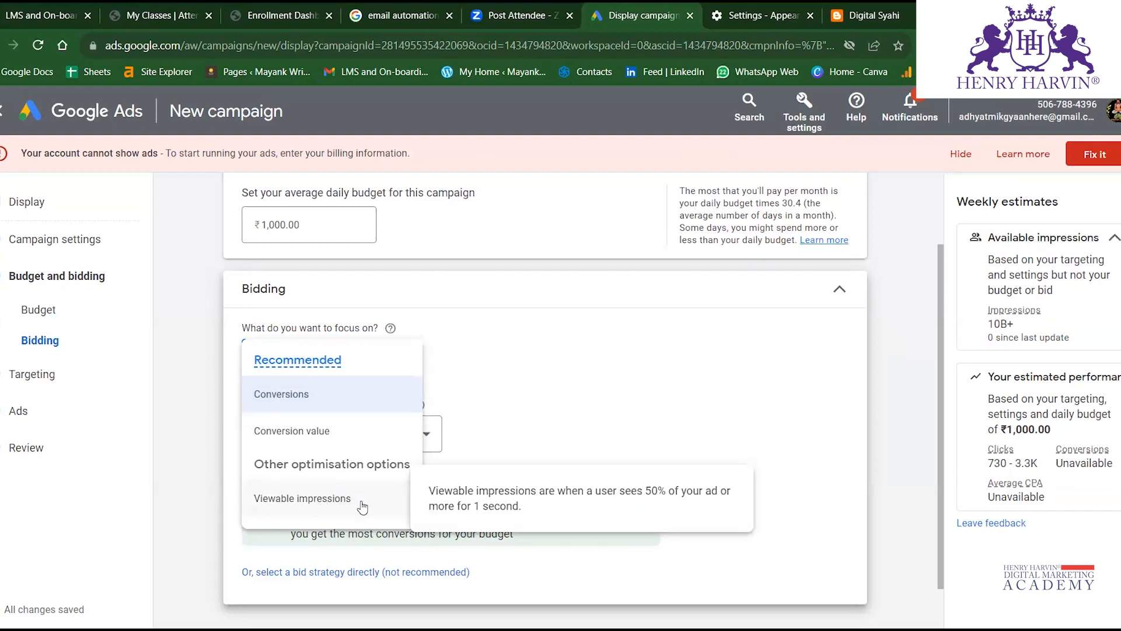
{"action": "left_click", "coordinate": [553, 388]}
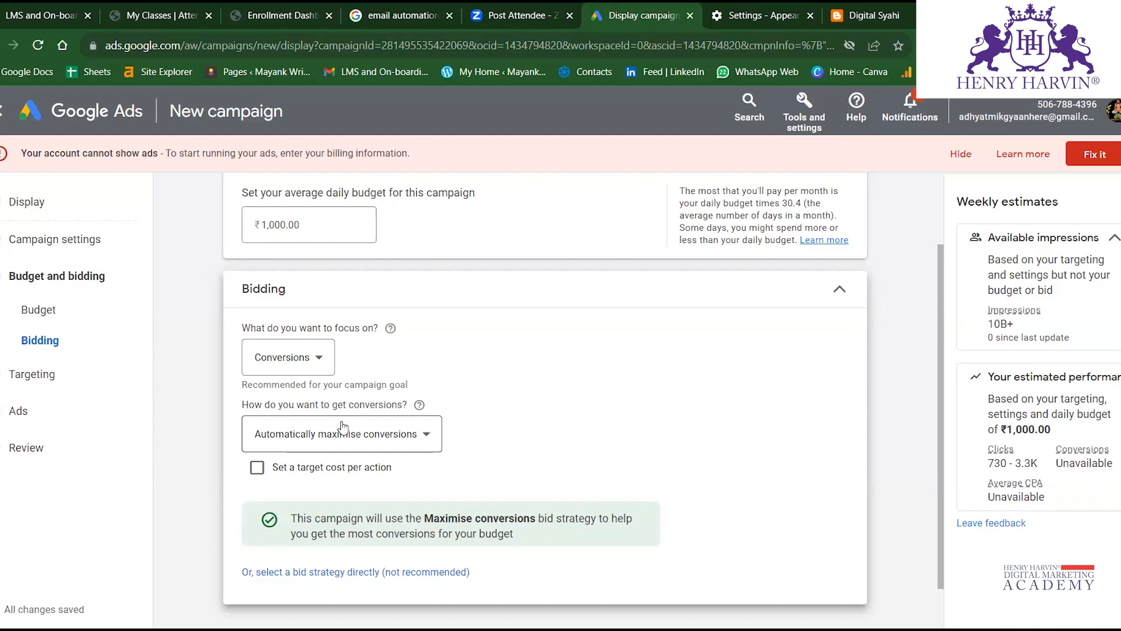
{"action": "left_click", "coordinate": [313, 359]}
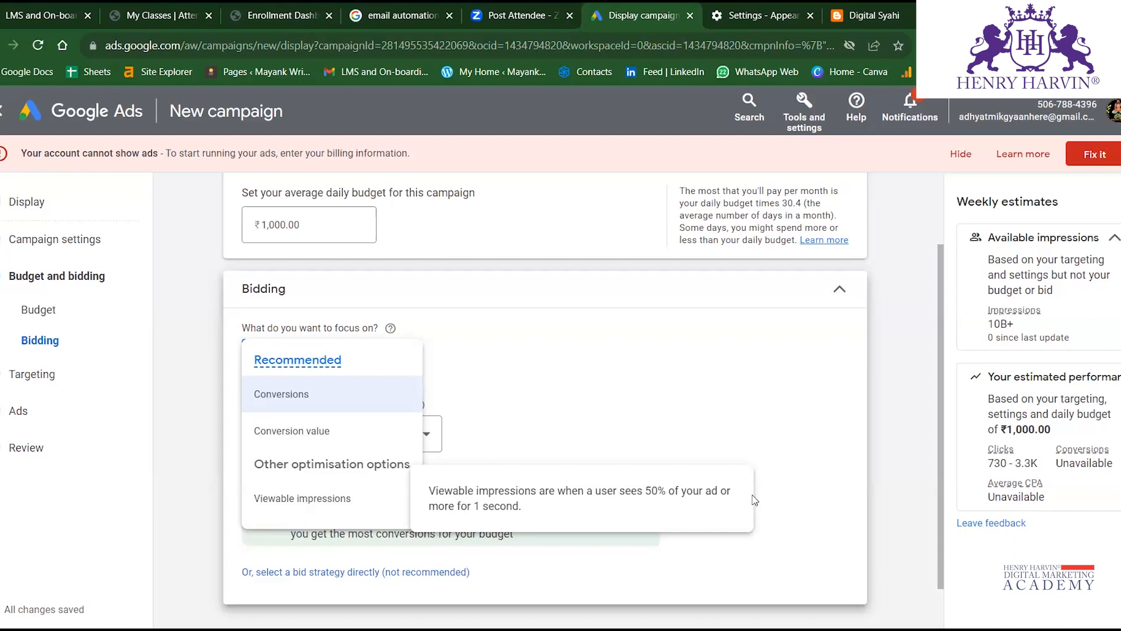
{"action": "left_click", "coordinate": [407, 389]}
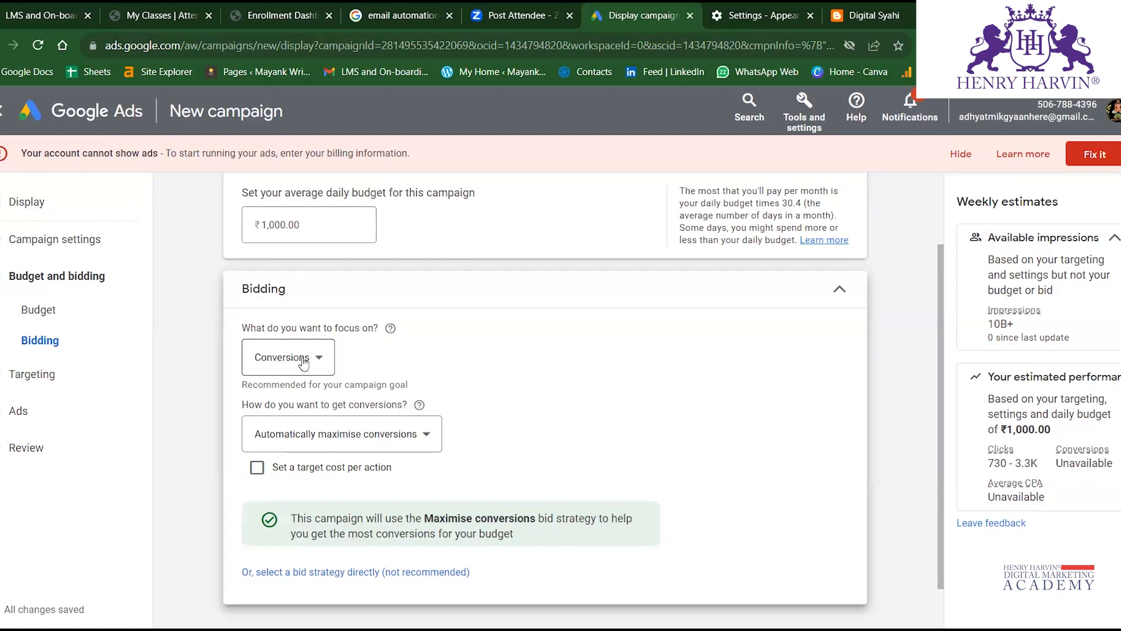
Enable a target cost per action for the bidding that automatically maximises conversions.
{"action": "scroll", "coordinate": [501, 345], "scroll_direction": "up", "scroll_amount": 2}
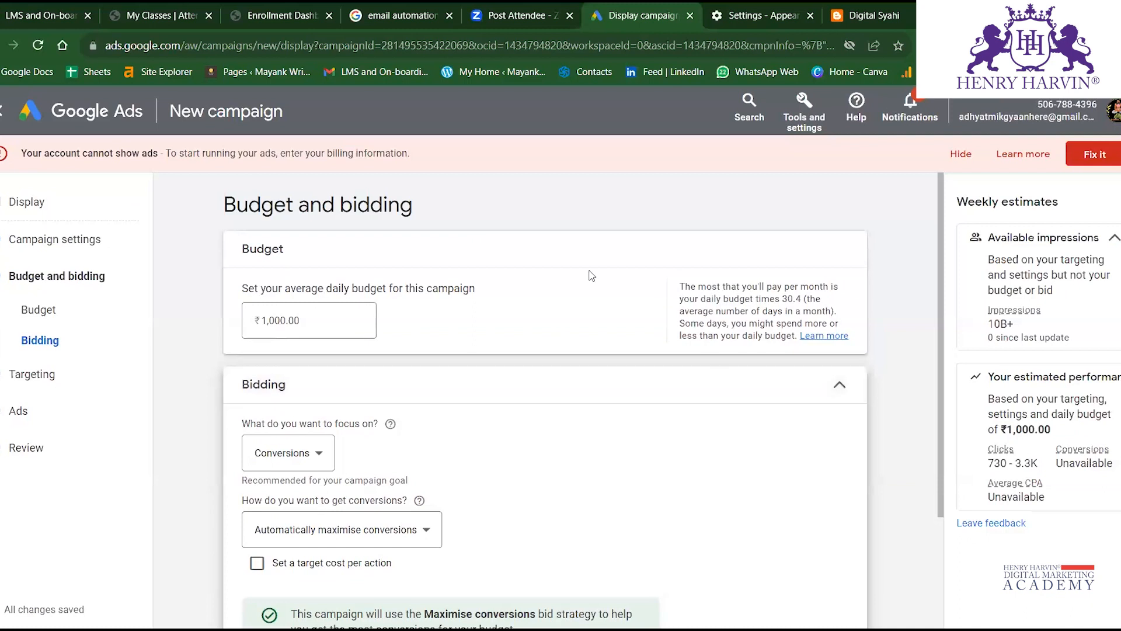
{"action": "scroll", "coordinate": [529, 342], "scroll_direction": "down", "scroll_amount": 3}
{"action": "scroll", "coordinate": [528, 345], "scroll_direction": "up", "scroll_amount": 3}
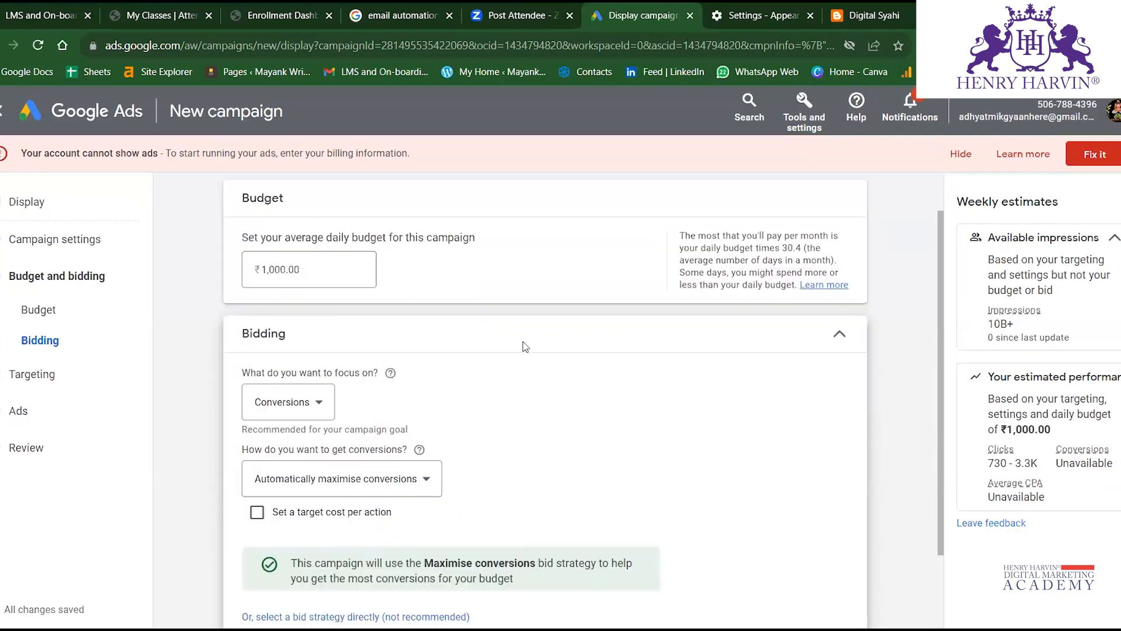
{"action": "scroll", "coordinate": [611, 303], "scroll_direction": "down", "scroll_amount": 3}
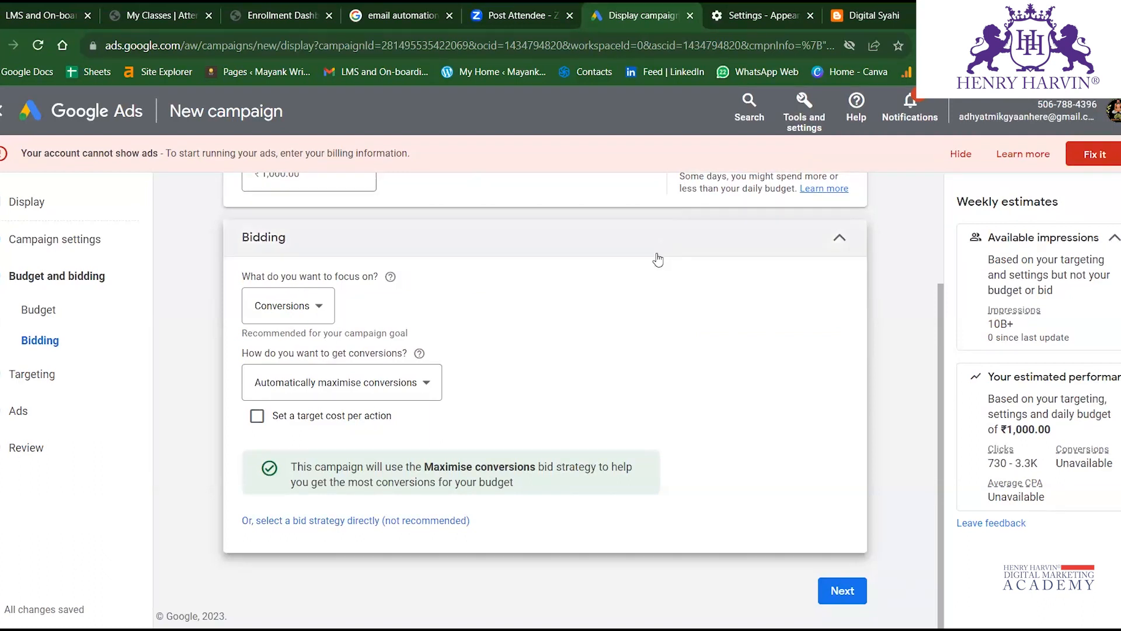
{"action": "scroll", "coordinate": [656, 254], "scroll_direction": "up", "scroll_amount": 2}
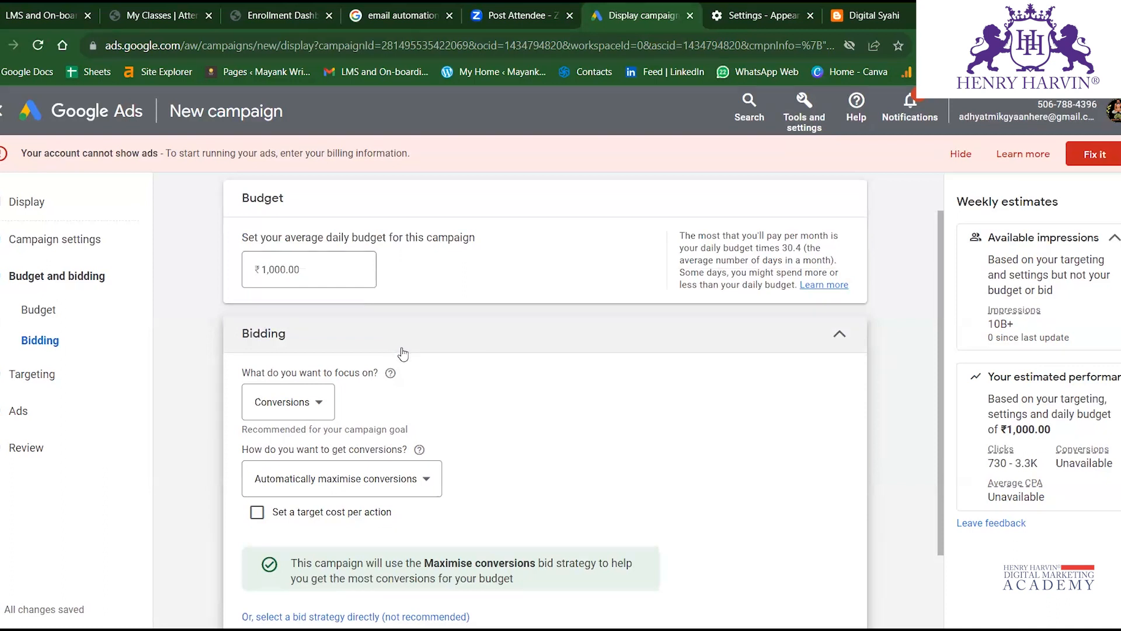
{"action": "scroll", "coordinate": [423, 411], "scroll_direction": "down", "scroll_amount": 2}
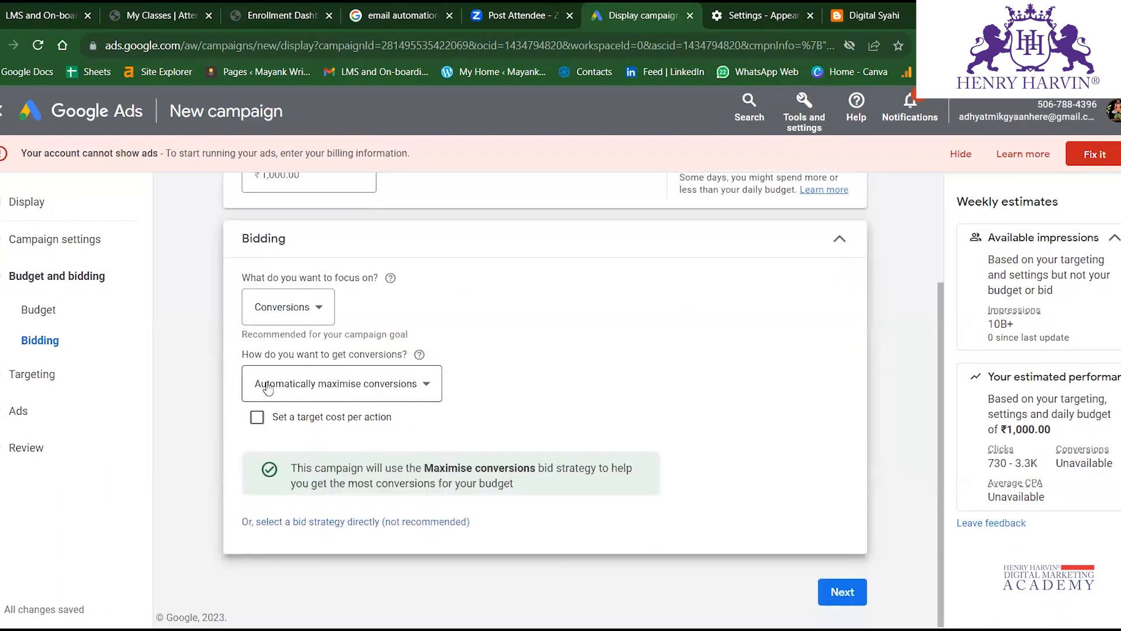
{"action": "left_click", "coordinate": [413, 376]}
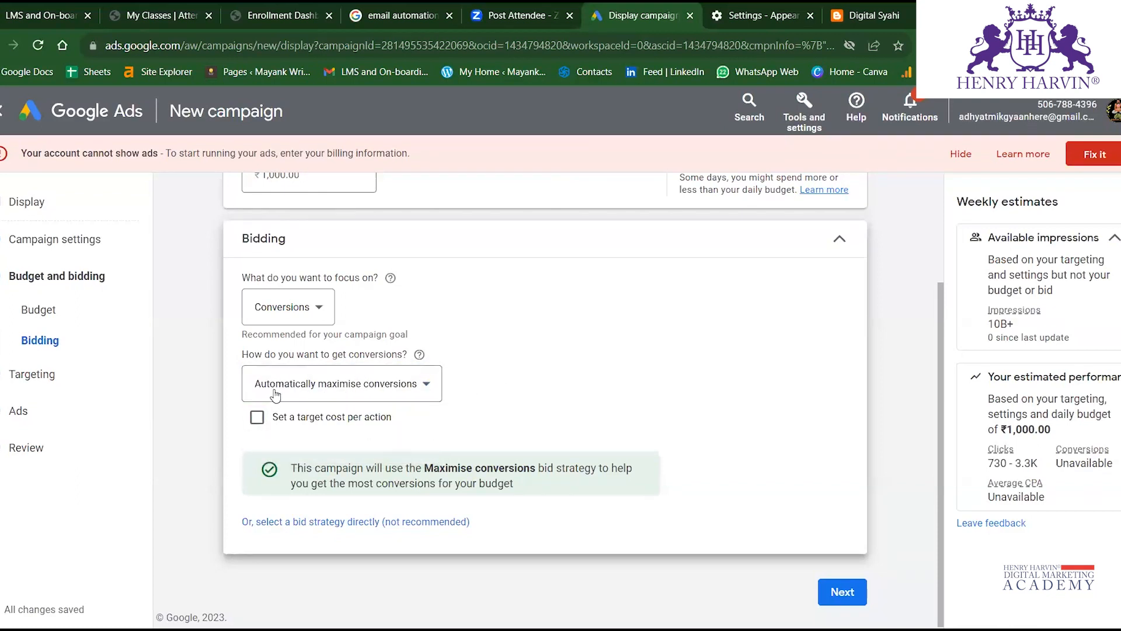
{"action": "left_click", "coordinate": [257, 417]}
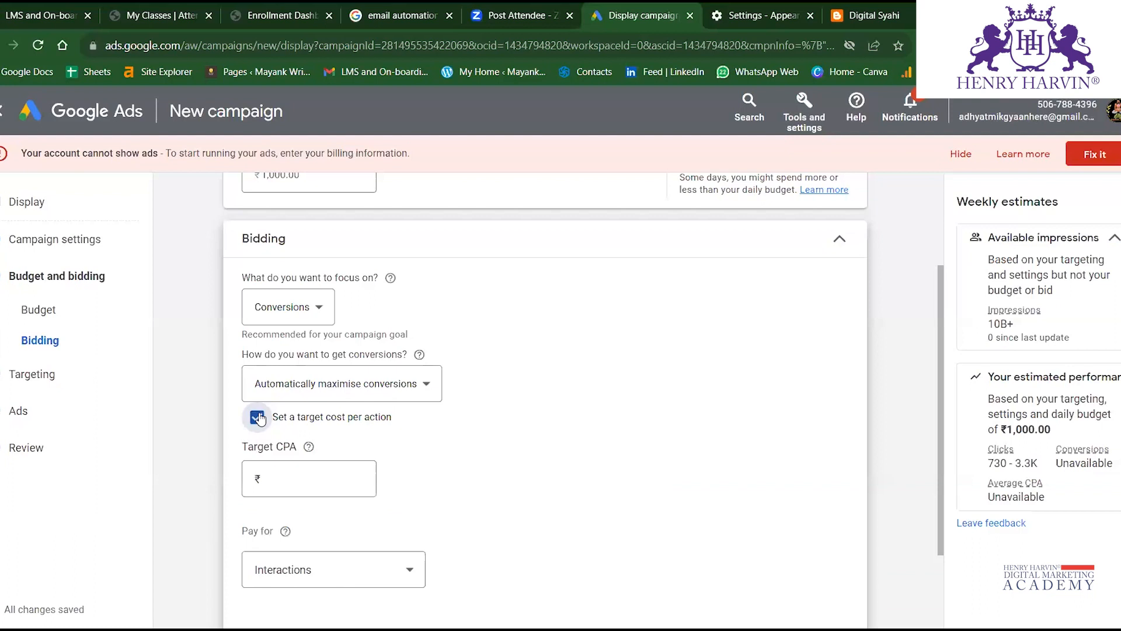
Check the Pay for options, including conversions and viewable impressions, and turn off the target cost per action.
{"action": "scroll", "coordinate": [263, 417], "scroll_direction": "down", "scroll_amount": 2}
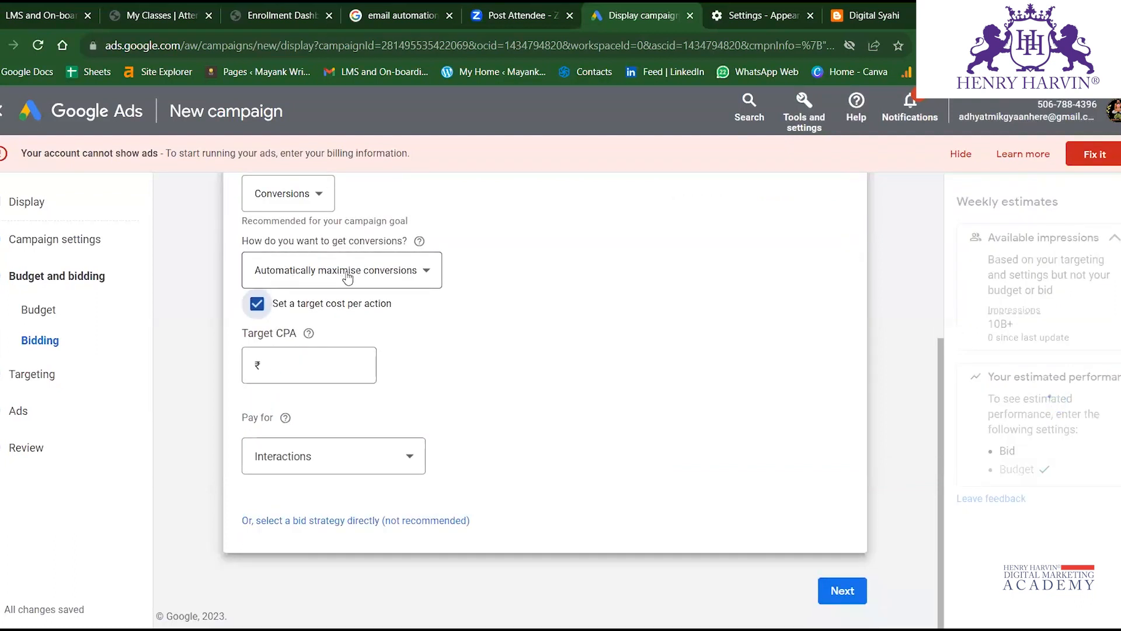
{"action": "left_click", "coordinate": [358, 464]}
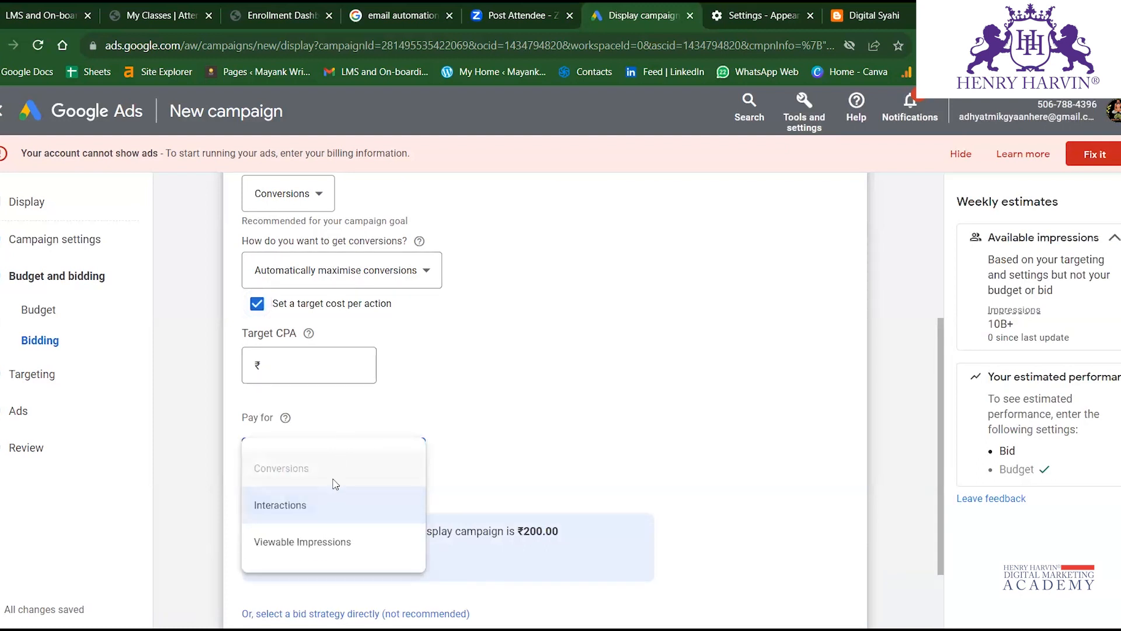
{"action": "mouse_move", "coordinate": [357, 468]}
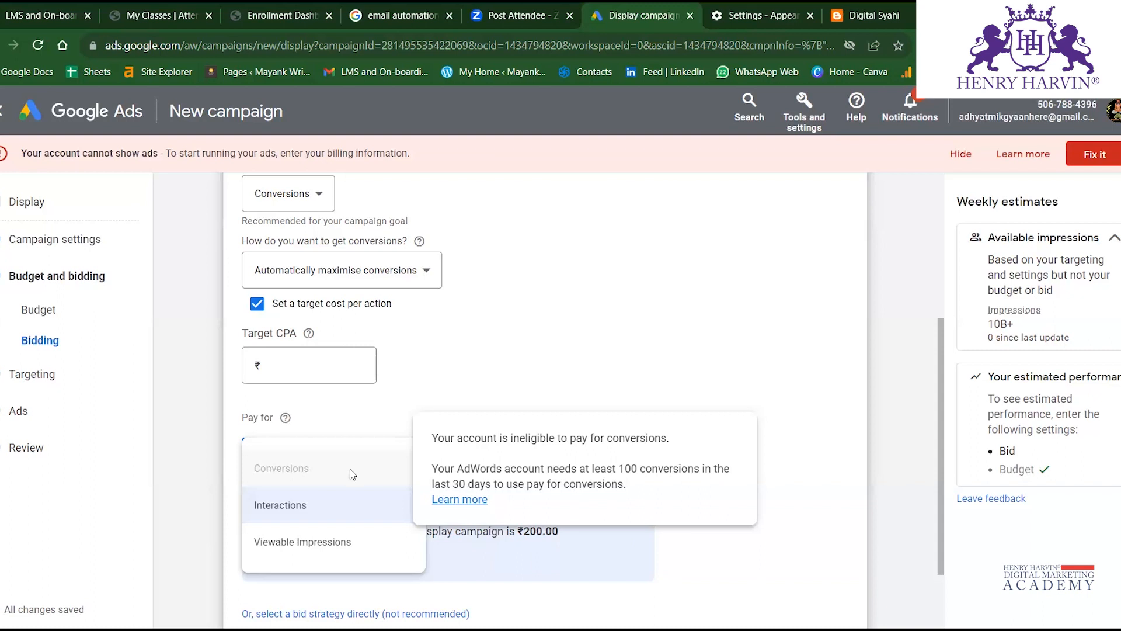
{"action": "mouse_move", "coordinate": [316, 547]}
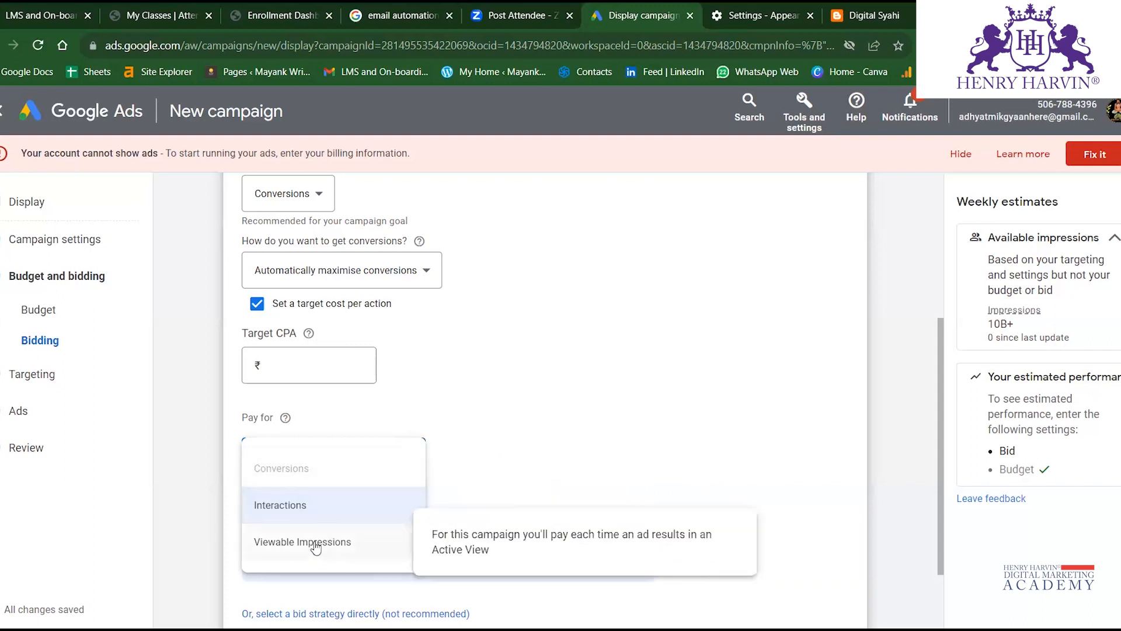
{"action": "left_click", "coordinate": [442, 356]}
{"action": "left_click", "coordinate": [257, 305]}
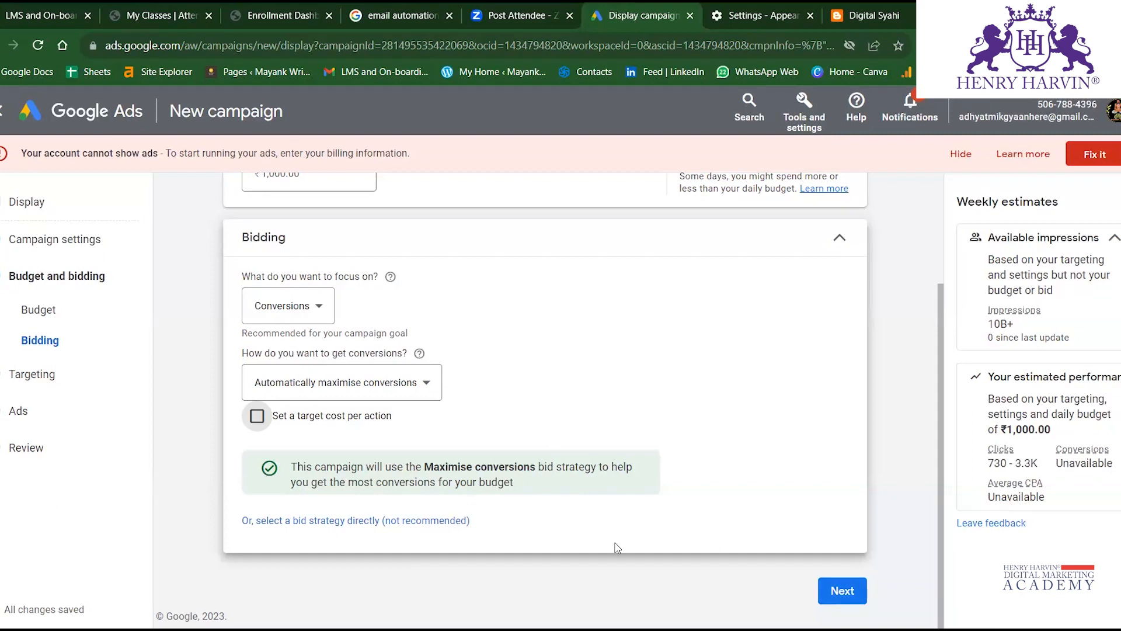
Continue to targeting and add the Technology Education segment to the targeted audience segments.
{"action": "left_click", "coordinate": [842, 591]}
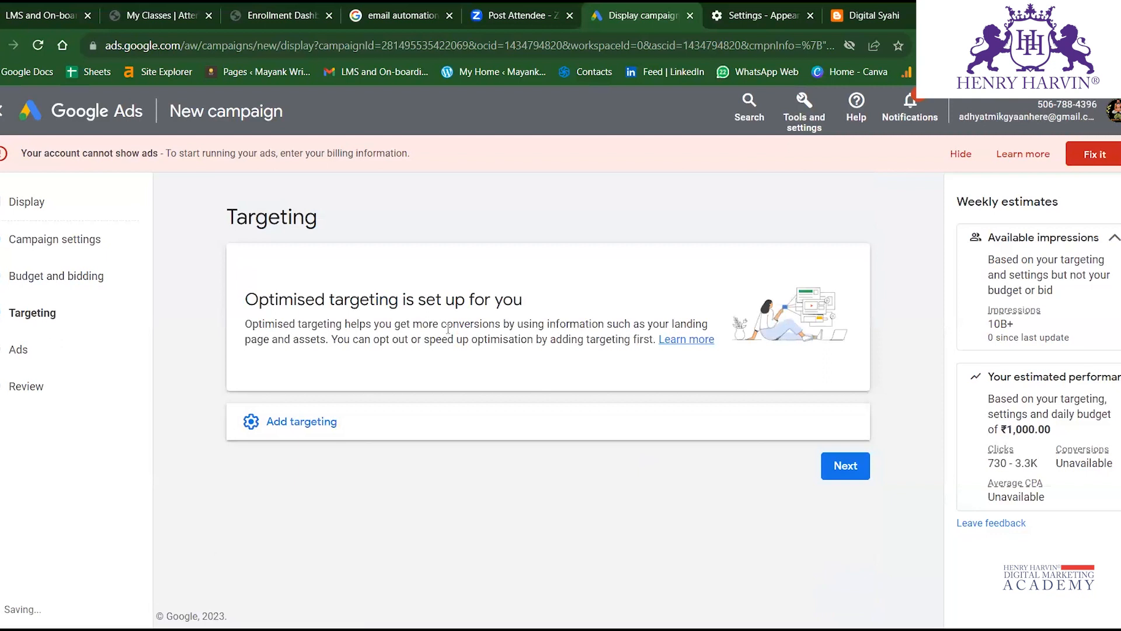
{"action": "left_click", "coordinate": [563, 420]}
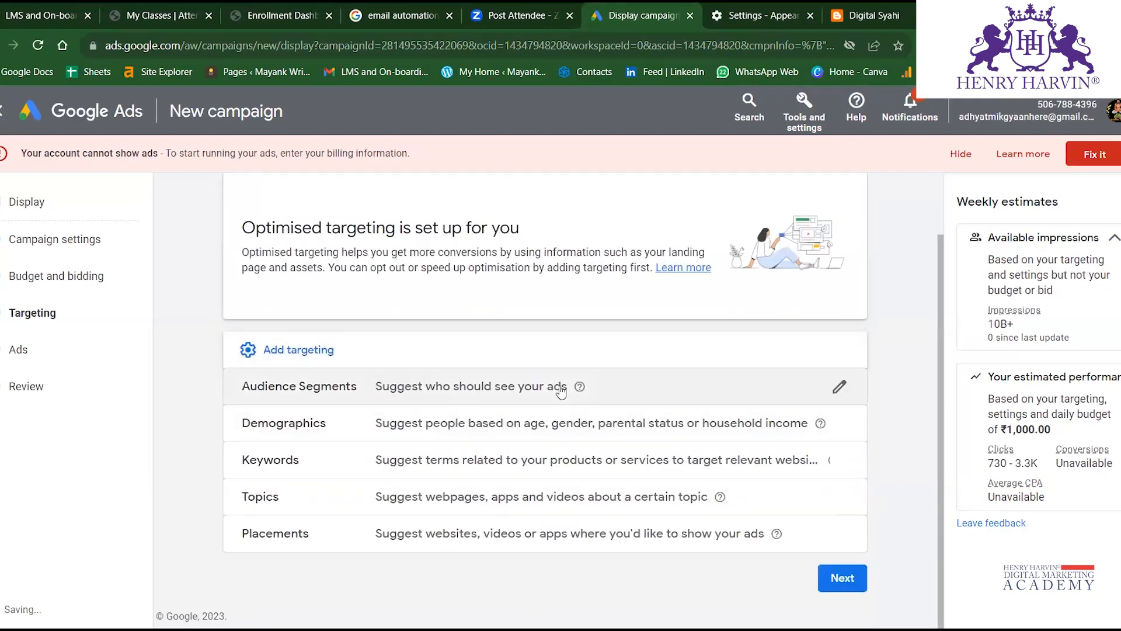
{"action": "left_click", "coordinate": [507, 386]}
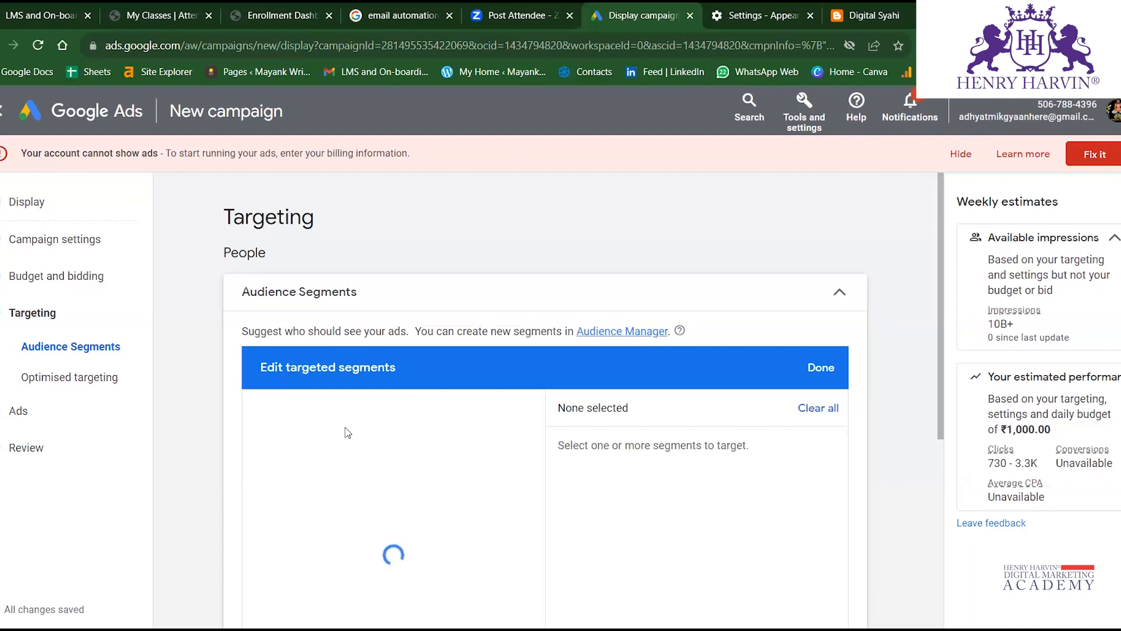
{"action": "scroll", "coordinate": [345, 431], "scroll_direction": "down", "scroll_amount": 3}
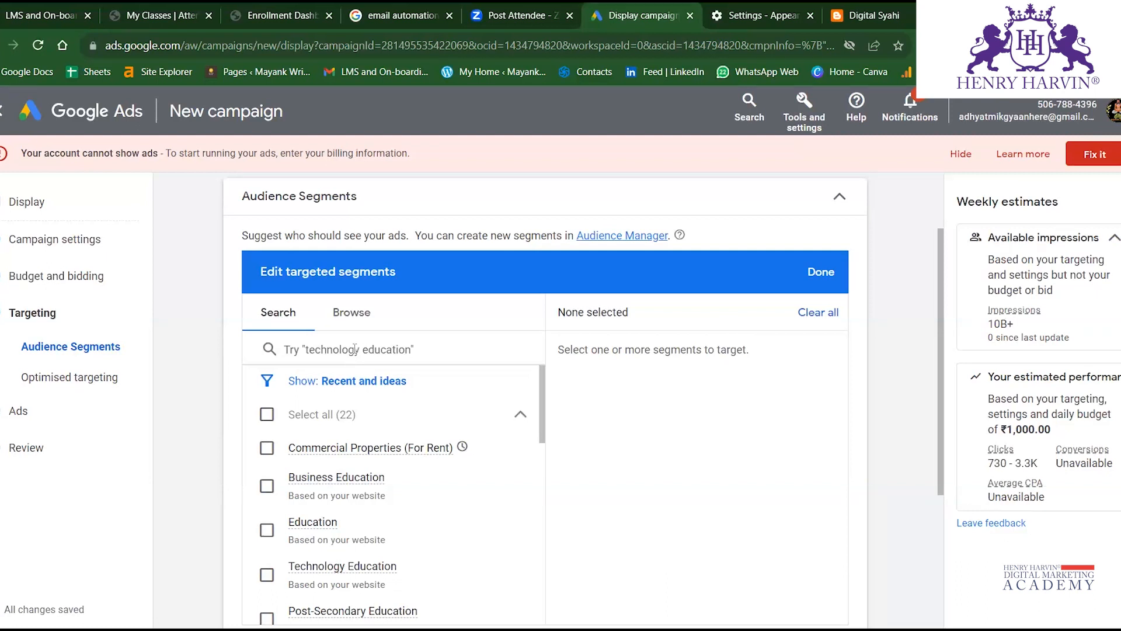
{"action": "left_click", "coordinate": [354, 349]}
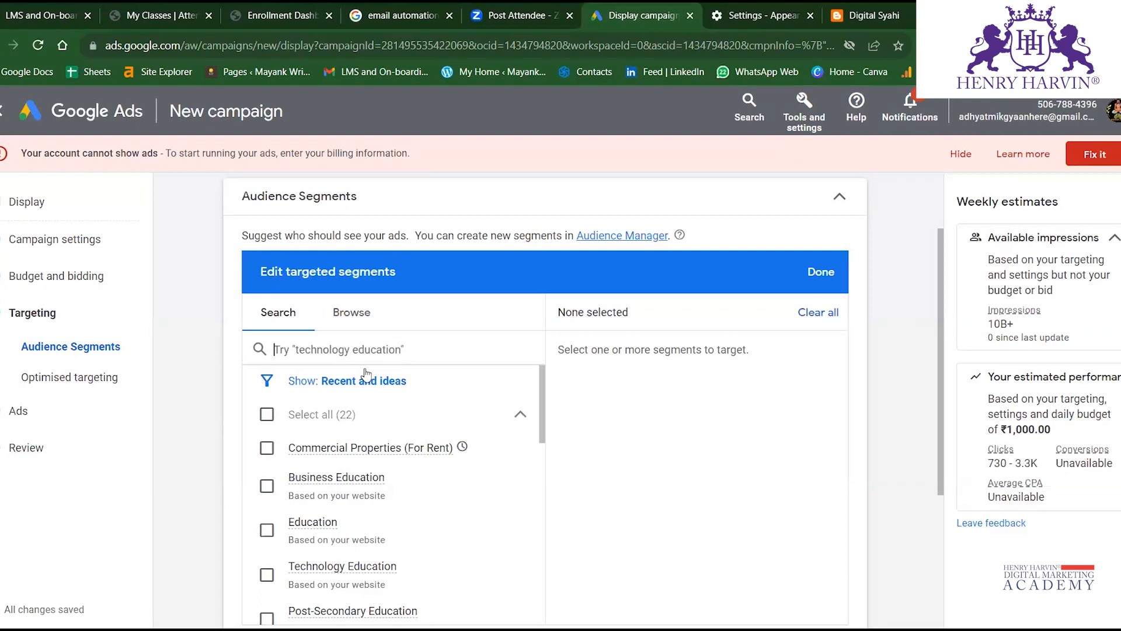
{"action": "scroll", "coordinate": [387, 467], "scroll_direction": "down", "scroll_amount": 2}
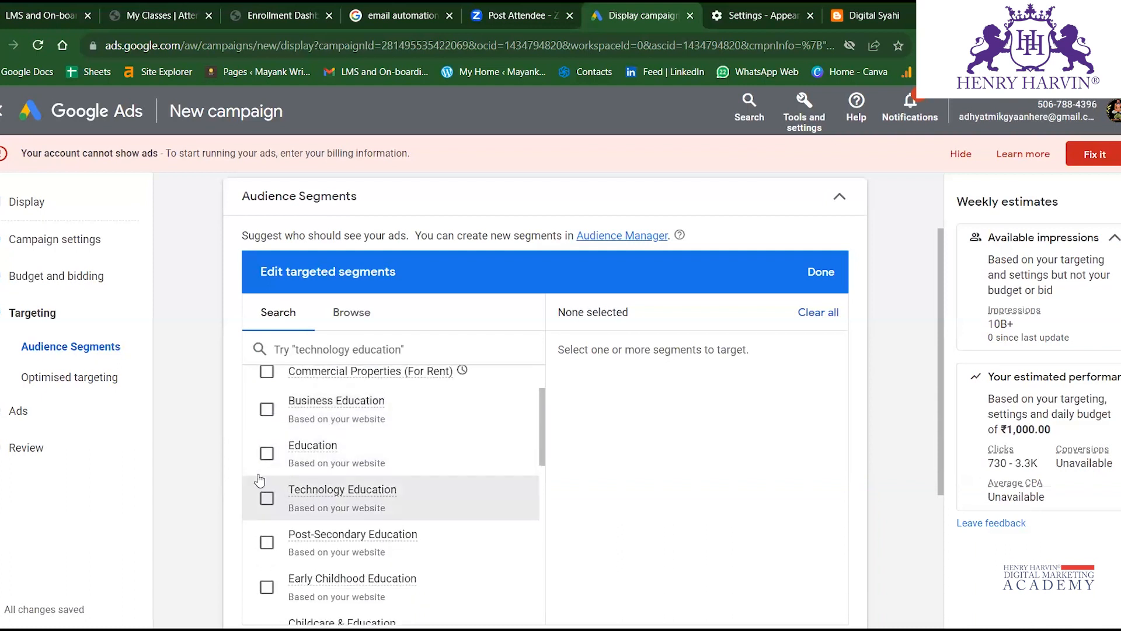
{"action": "left_click", "coordinate": [266, 497]}
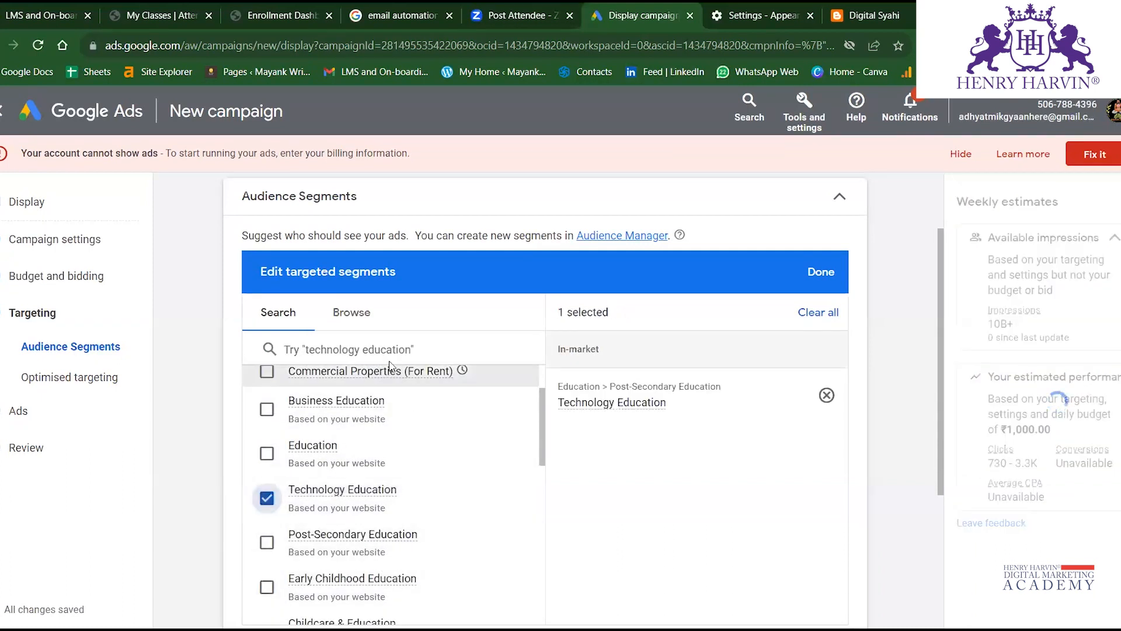
Search the audience segments for video editing, broaden the term to "video", and add the Video Editing & Production Software segment.
{"action": "left_click", "coordinate": [353, 346]}
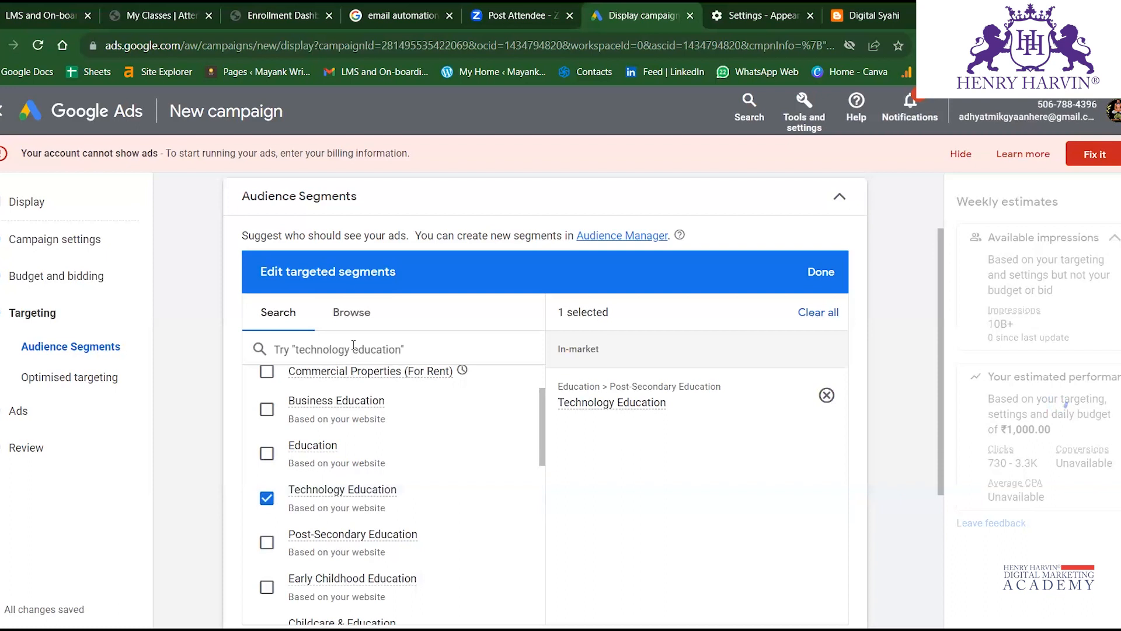
{"action": "type", "text": "video editing"}
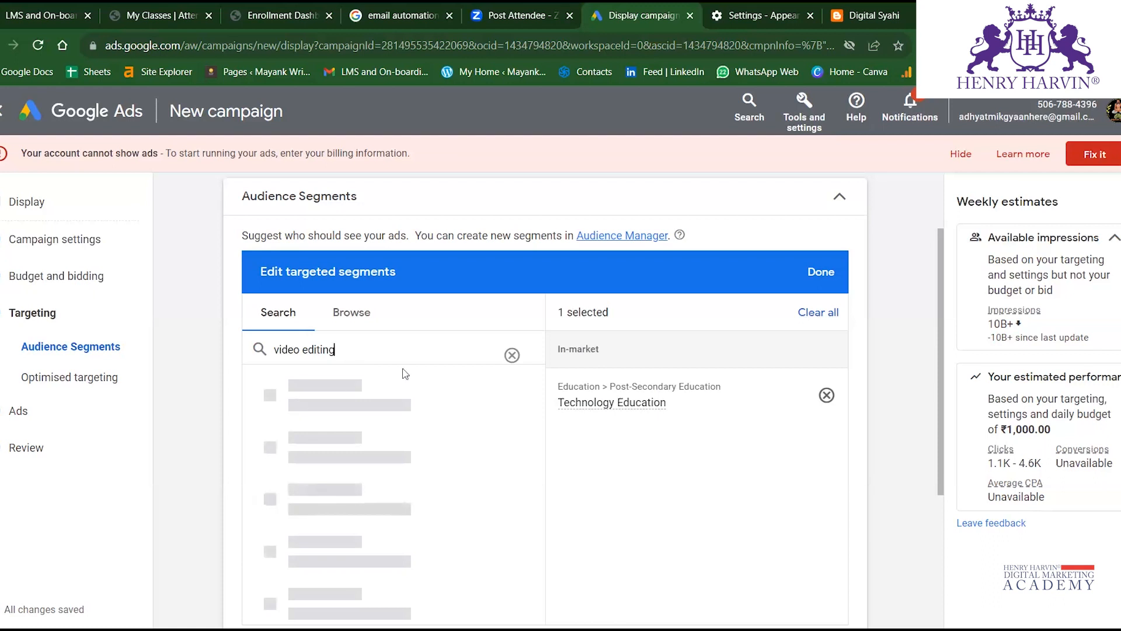
{"action": "key", "text": "BackSpace"}
{"action": "key", "text": "BackSpace"}
{"action": "key", "text": "BackSpace"}
{"action": "left_click", "coordinate": [646, 474]}
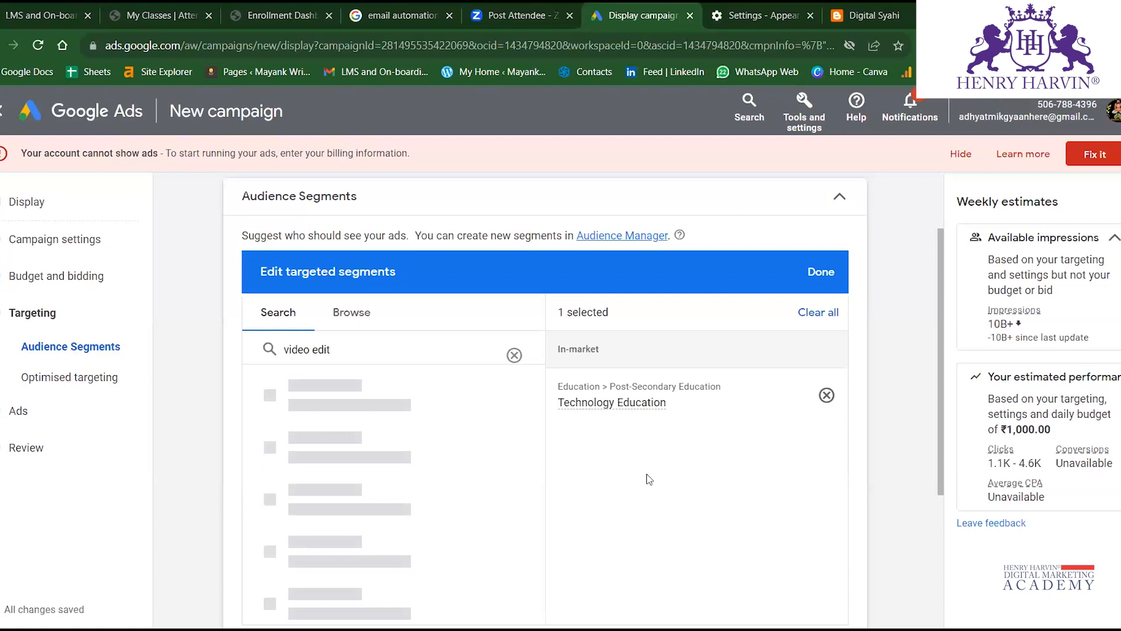
{"action": "left_click", "coordinate": [401, 349]}
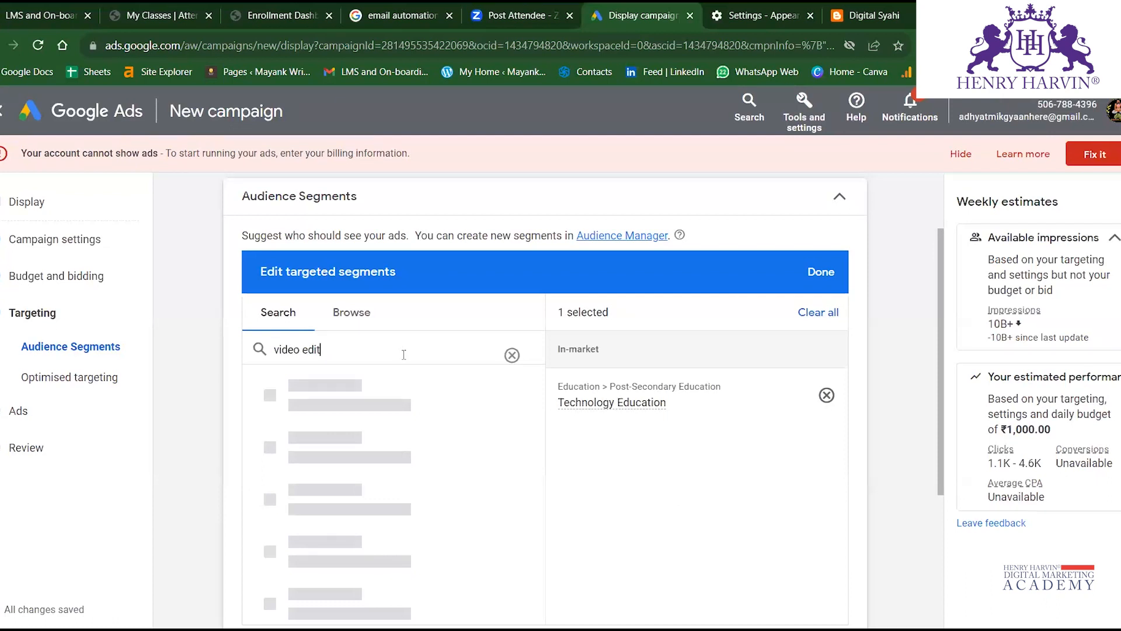
{"action": "key", "text": "BackSpace"}
{"action": "key", "text": "BackSpace"}
{"action": "key", "text": "BackSpace"}
{"action": "key", "text": "BackSpace"}
{"action": "key", "text": "BackSpace"}
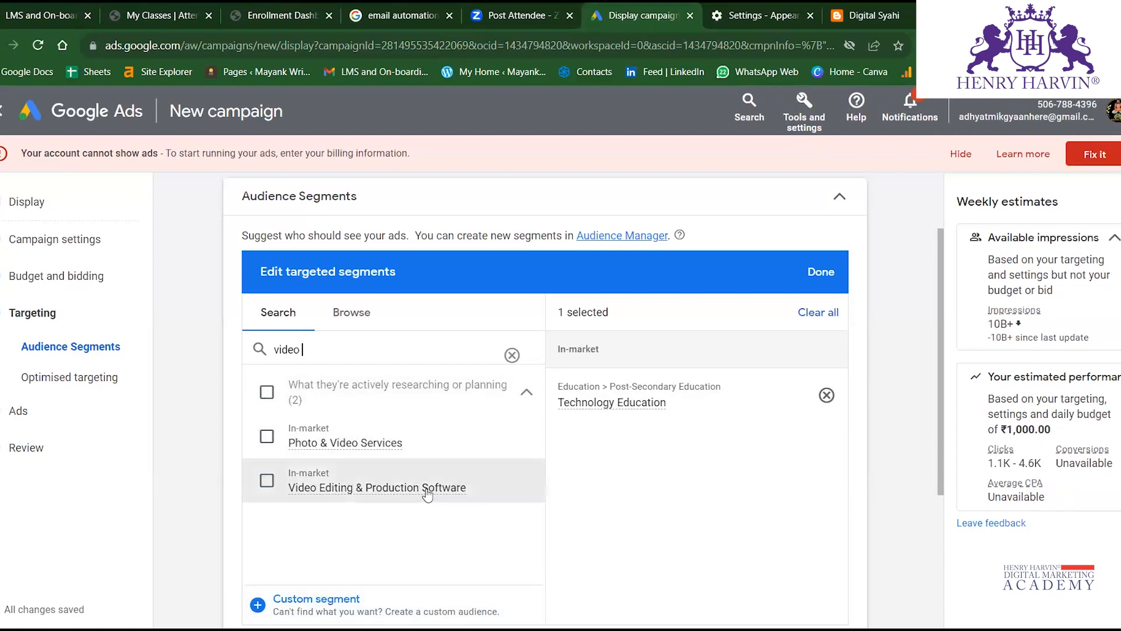
{"action": "left_click", "coordinate": [425, 488]}
{"action": "mouse_move", "coordinate": [425, 488]}
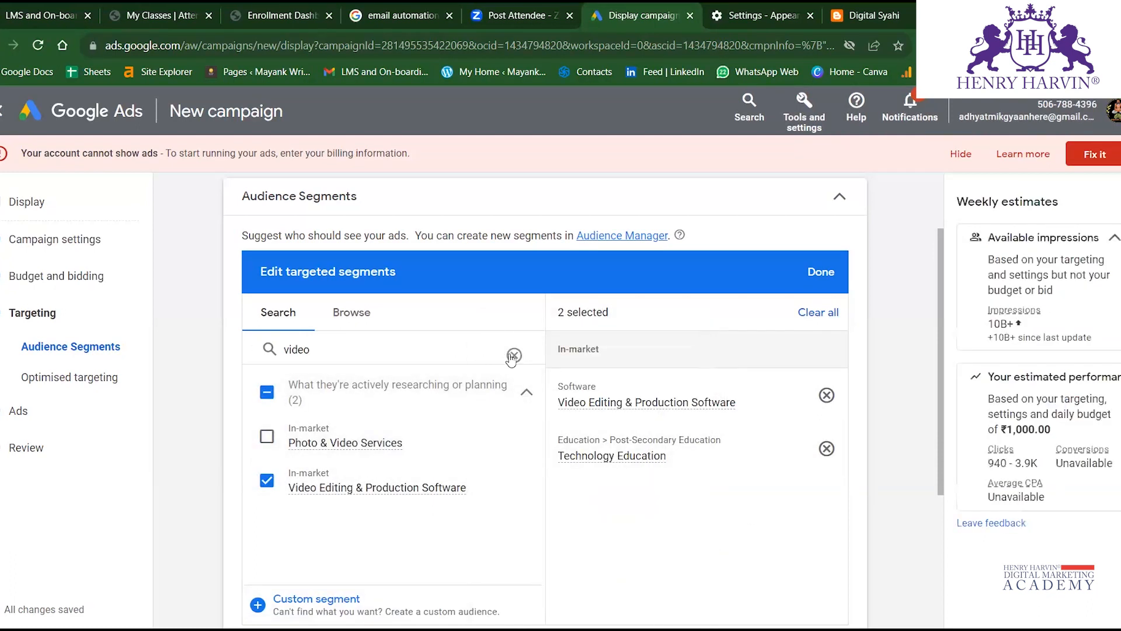
Search the audience segments for "online course" and add the Online Classes in-market segment.
{"action": "left_click", "coordinate": [514, 356]}
{"action": "left_click", "coordinate": [388, 346]}
{"action": "type", "text": "dnline "}
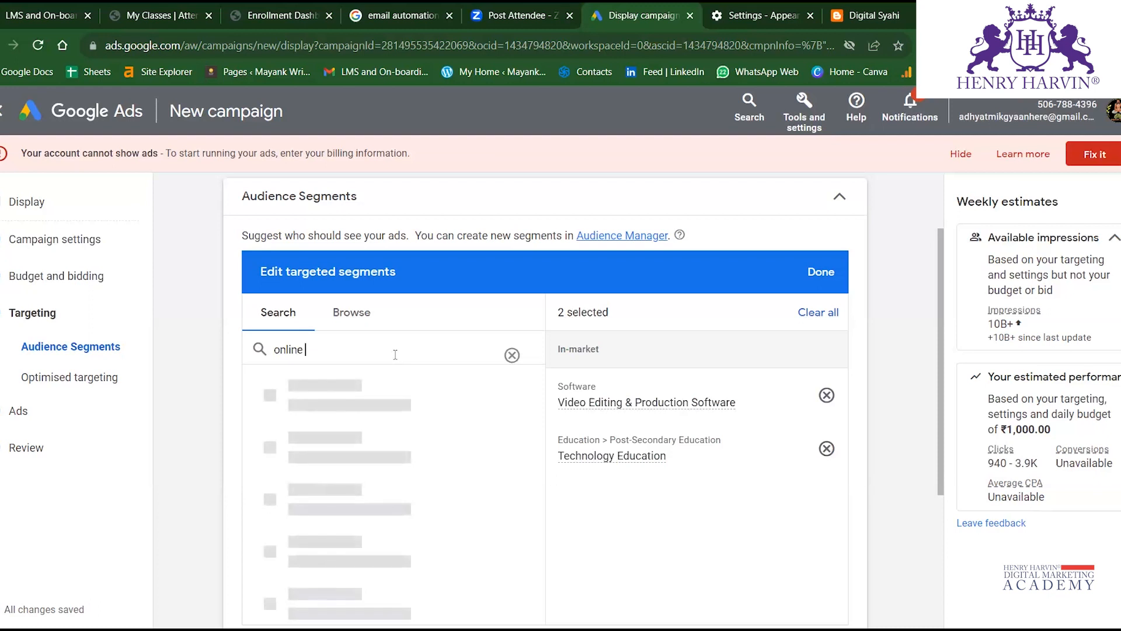
{"action": "type", "text": "course"}
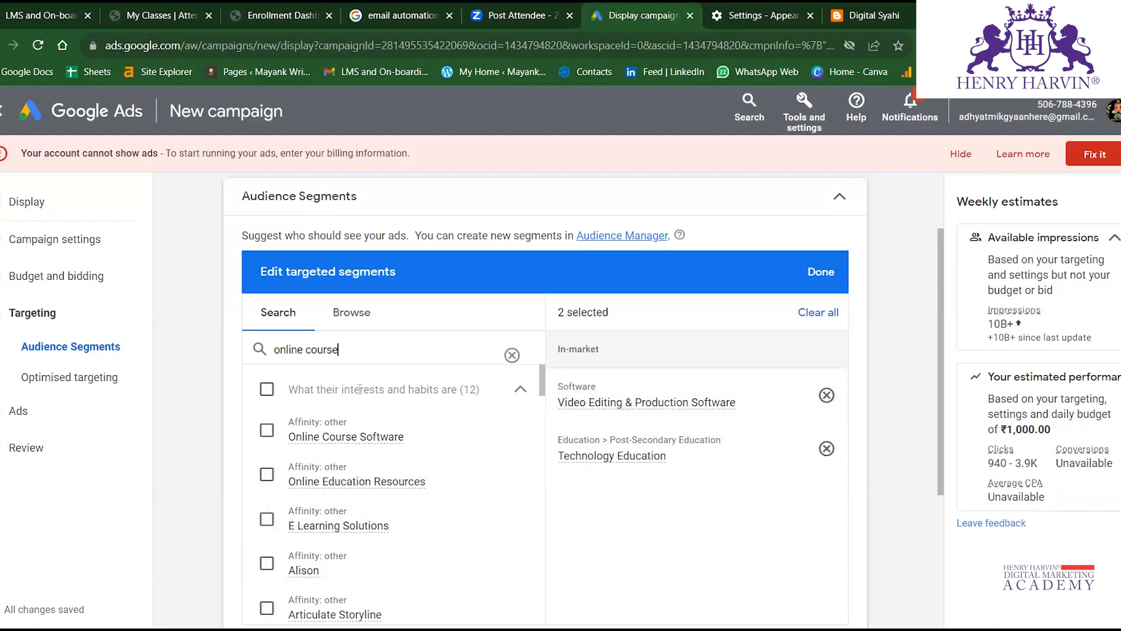
{"action": "scroll", "coordinate": [333, 414], "scroll_direction": "down", "scroll_amount": 5}
{"action": "scroll", "coordinate": [350, 444], "scroll_direction": "down", "scroll_amount": 4}
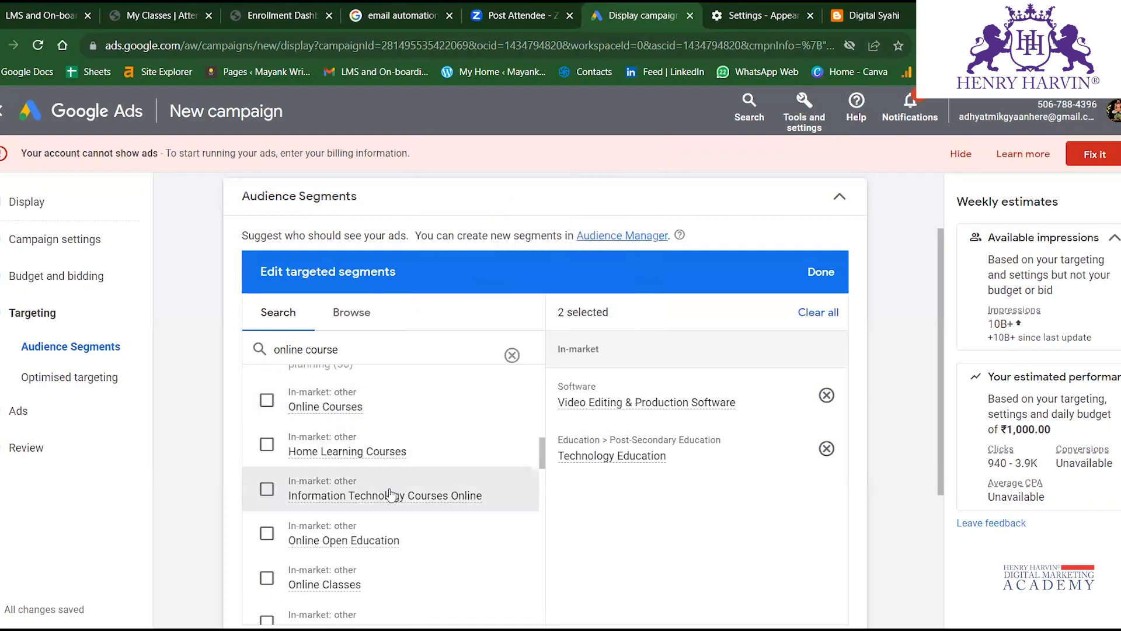
{"action": "left_click", "coordinate": [418, 564]}
{"action": "scroll", "coordinate": [596, 547], "scroll_direction": "down", "scroll_amount": 3}
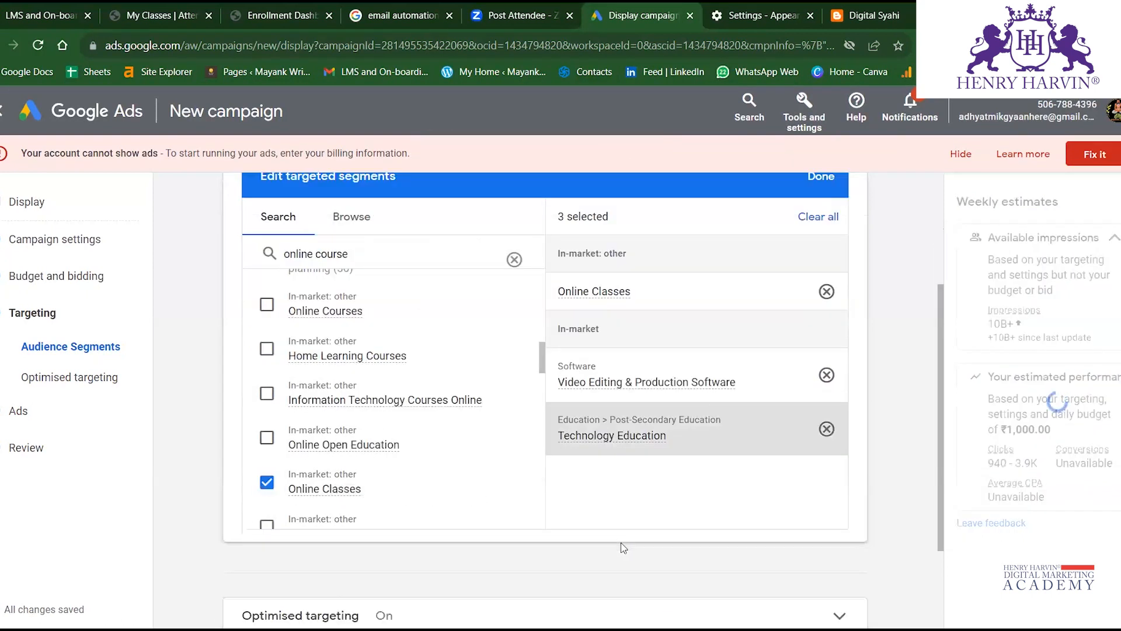
Remove the Online Classes segment from the targeted segments.
{"action": "scroll", "coordinate": [561, 339], "scroll_direction": "up", "scroll_amount": 3}
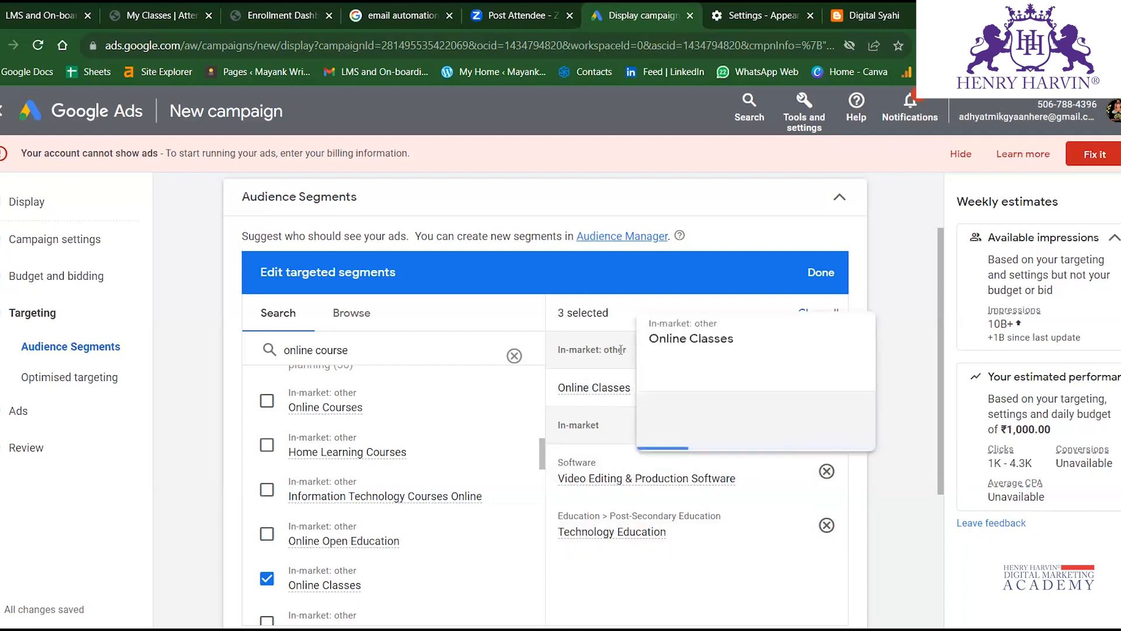
{"action": "mouse_move", "coordinate": [573, 403]}
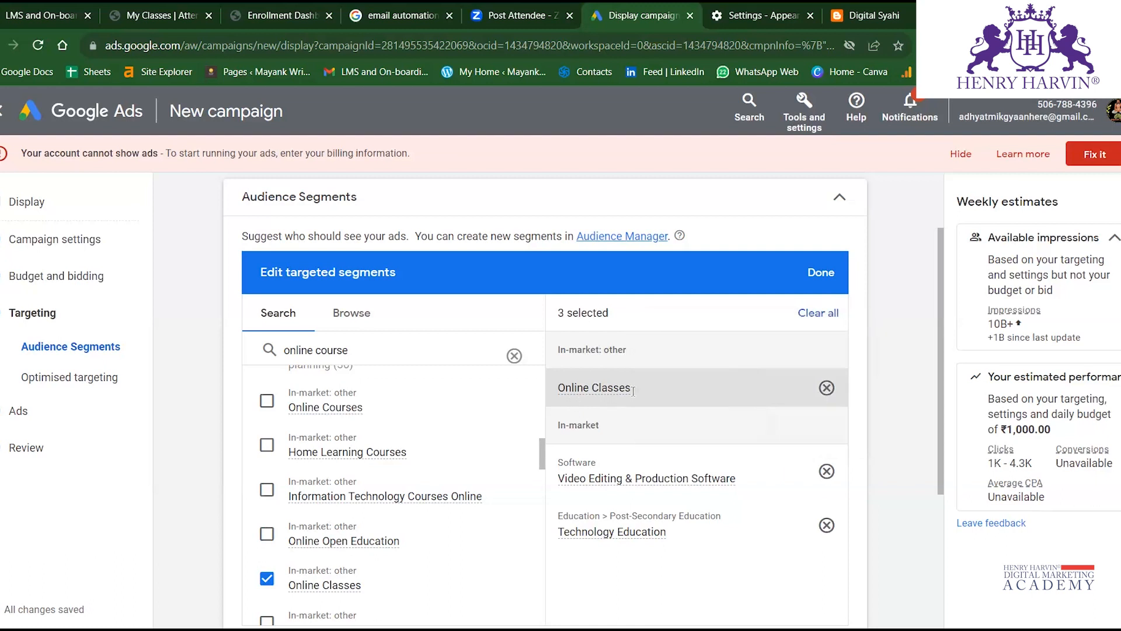
{"action": "left_click", "coordinate": [826, 387]}
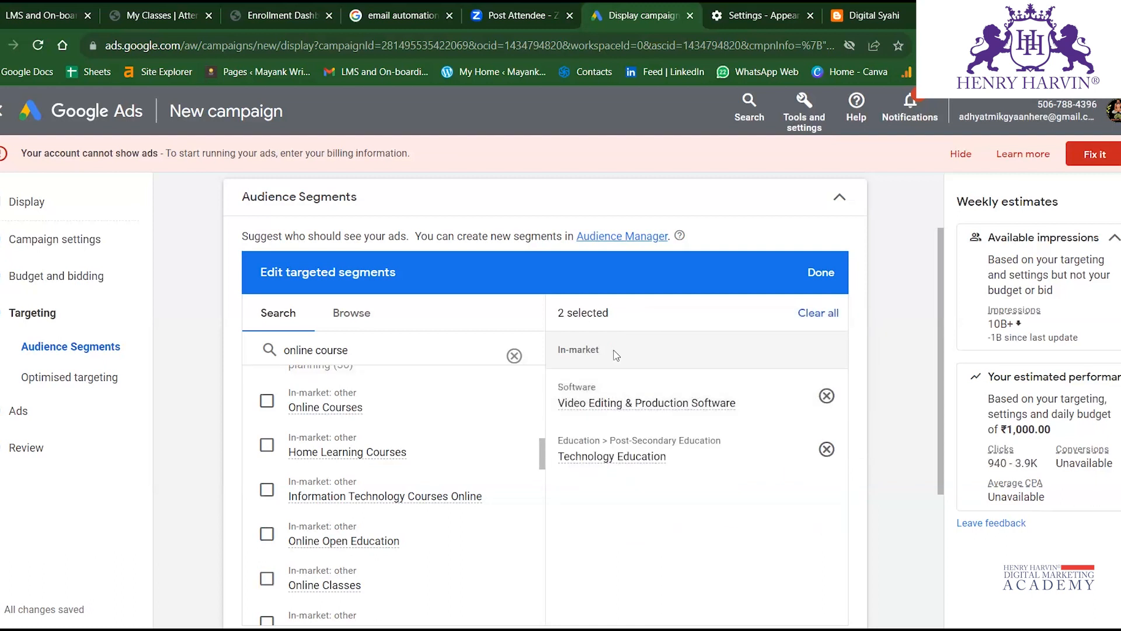
Search the audience segments for "video editing", shorten it to "video edit", and look through the matching in-market segments.
{"action": "key", "text": "ctrl+shift+Left"}
{"action": "key", "text": "ctrl+shift+Left"}
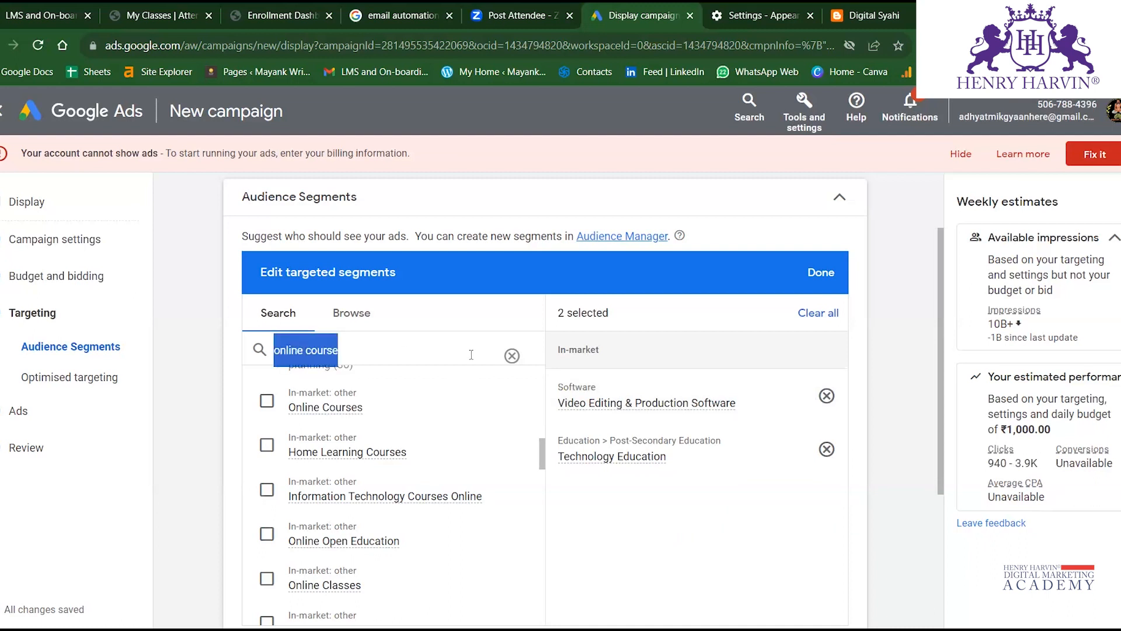
{"action": "key", "text": "BackSpace"}
{"action": "type", "text": "cide"}
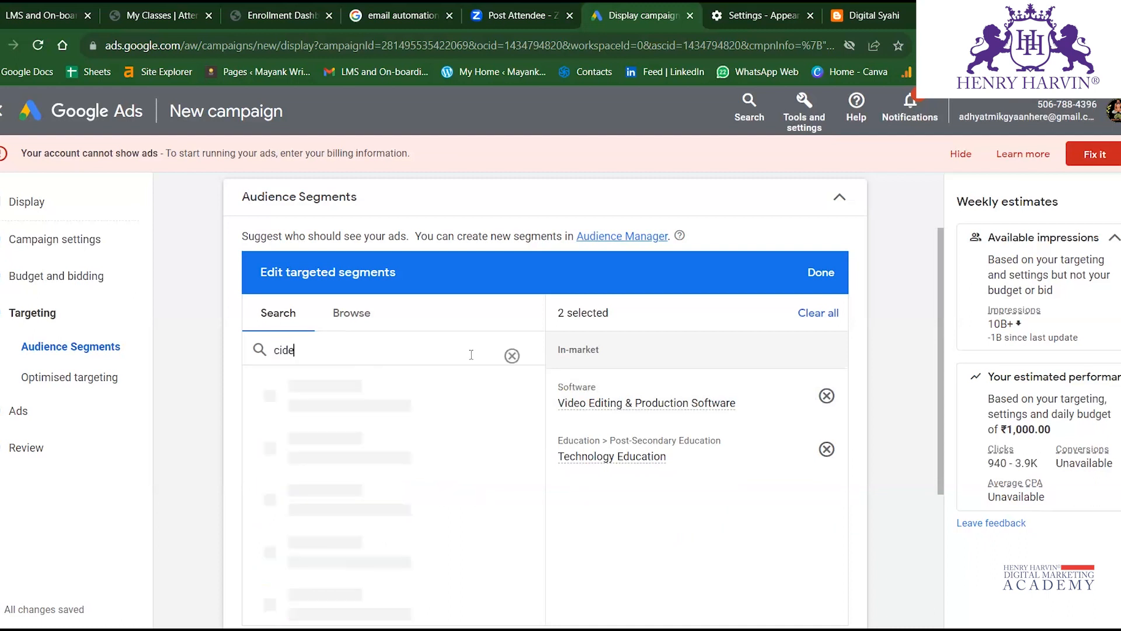
{"action": "key", "text": "BackSpace"}
{"action": "key", "text": "BackSpace"}
{"action": "key", "text": "BackSpace"}
{"action": "key", "text": "BackSpace"}
{"action": "type", "text": "video edit"}
{"action": "type", "text": "ing"}
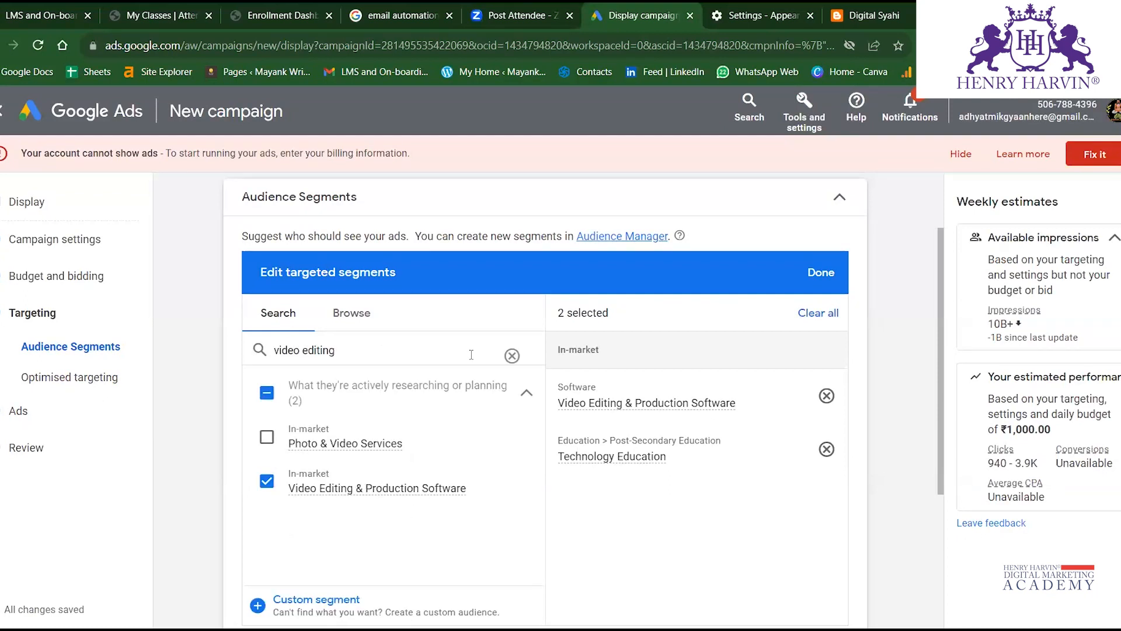
{"action": "key", "text": "BackSpace"}
{"action": "key", "text": "BackSpace"}
{"action": "key", "text": "BackSpace"}
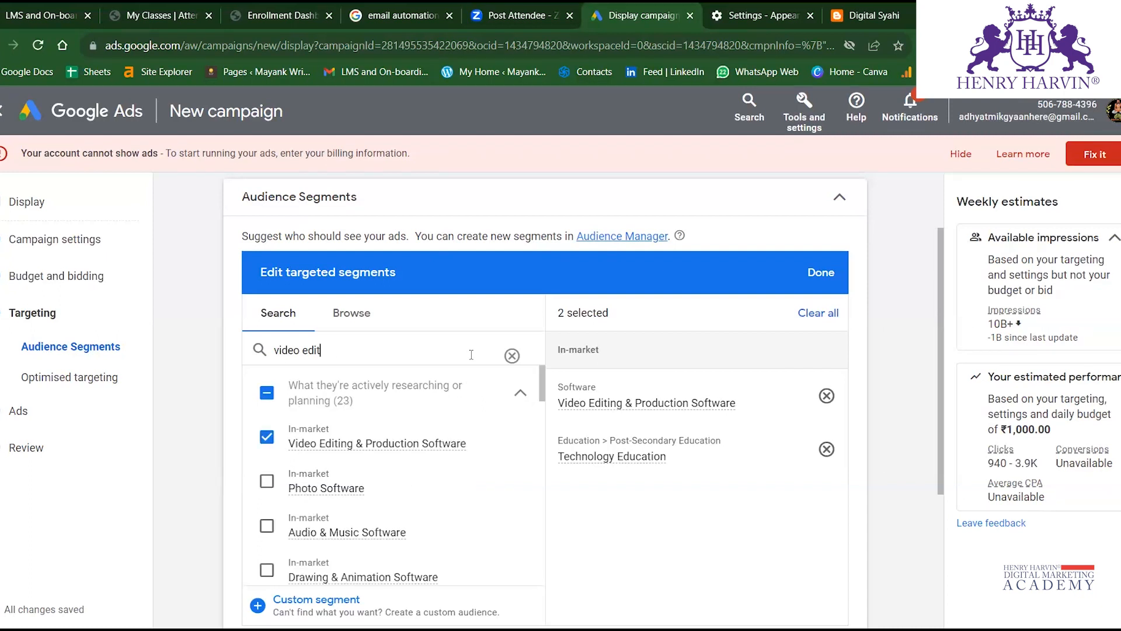
{"action": "scroll", "coordinate": [420, 489], "scroll_direction": "down", "scroll_amount": 3}
{"action": "scroll", "coordinate": [422, 489], "scroll_direction": "down", "scroll_amount": 3}
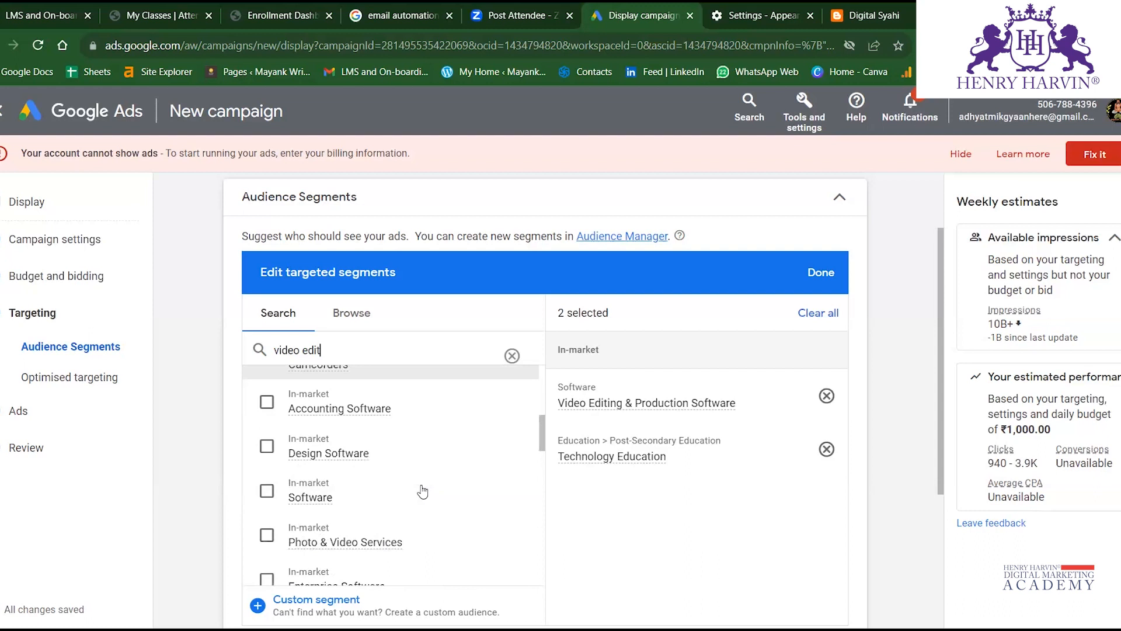
{"action": "scroll", "coordinate": [421, 492], "scroll_direction": "down", "scroll_amount": 3}
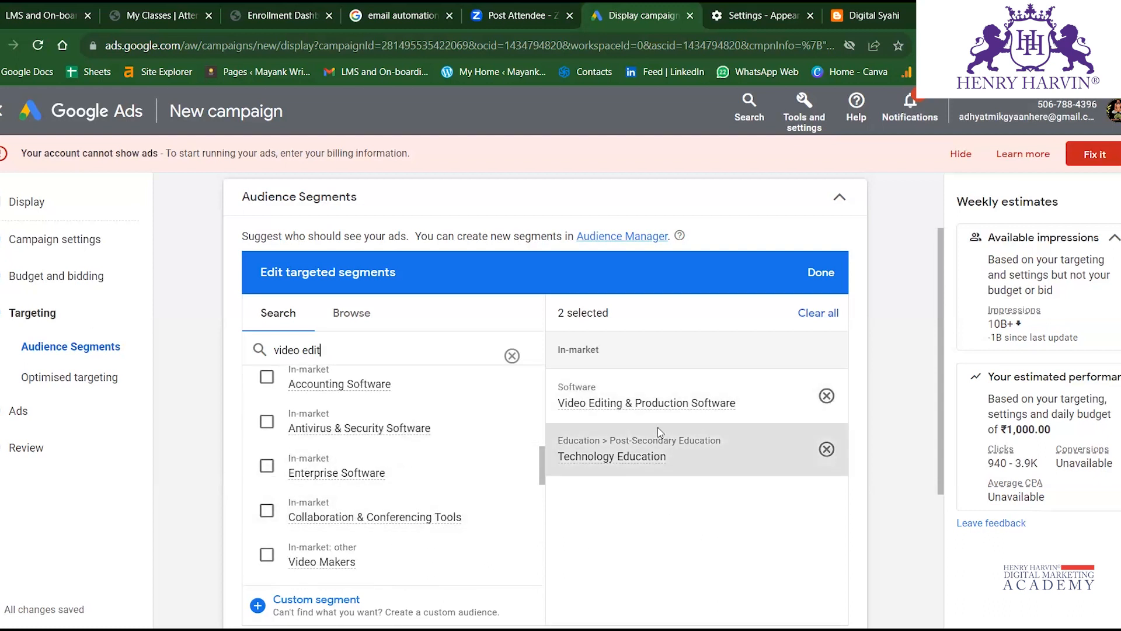
{"action": "scroll", "coordinate": [625, 414], "scroll_direction": "down", "scroll_amount": 3}
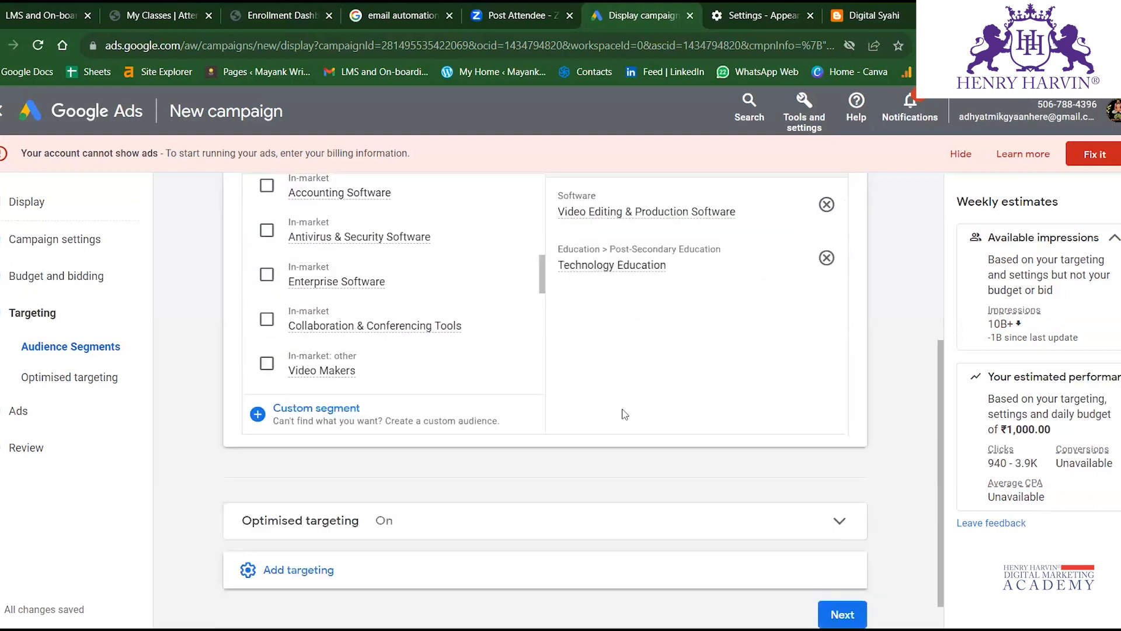
{"action": "scroll", "coordinate": [624, 414], "scroll_direction": "down", "scroll_amount": 1}
{"action": "scroll", "coordinate": [535, 328], "scroll_direction": "up", "scroll_amount": 3}
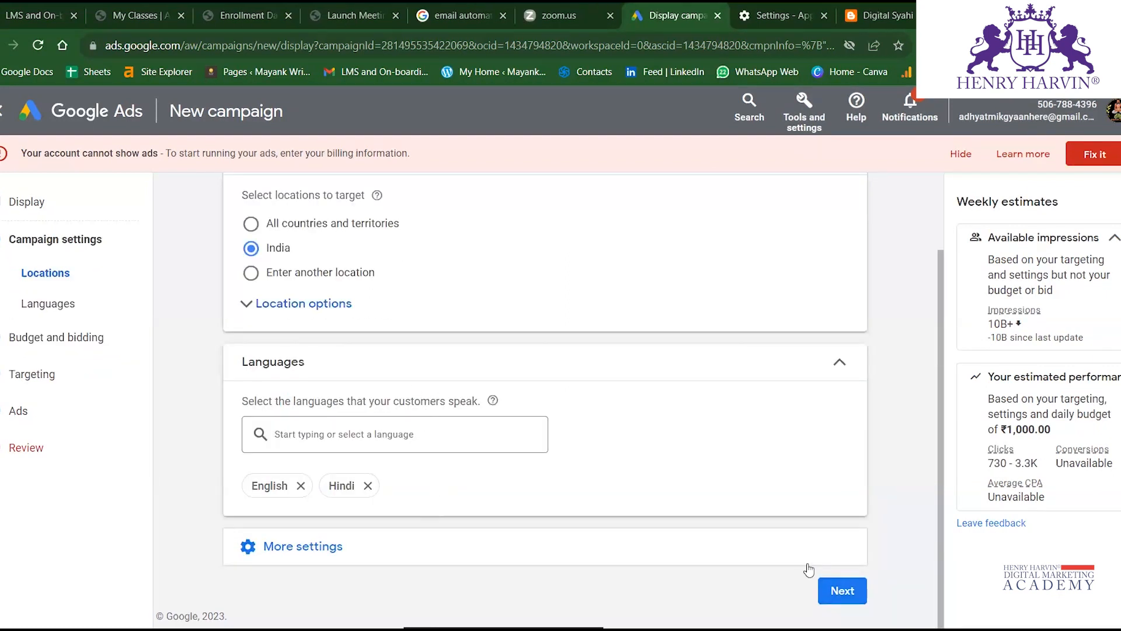
Try excluding sexually suggestive content in the campaign's content exclusions, and clear that exclusion again.
{"action": "left_click", "coordinate": [302, 546]}
{"action": "scroll", "coordinate": [304, 467], "scroll_direction": "down", "scroll_amount": 5}
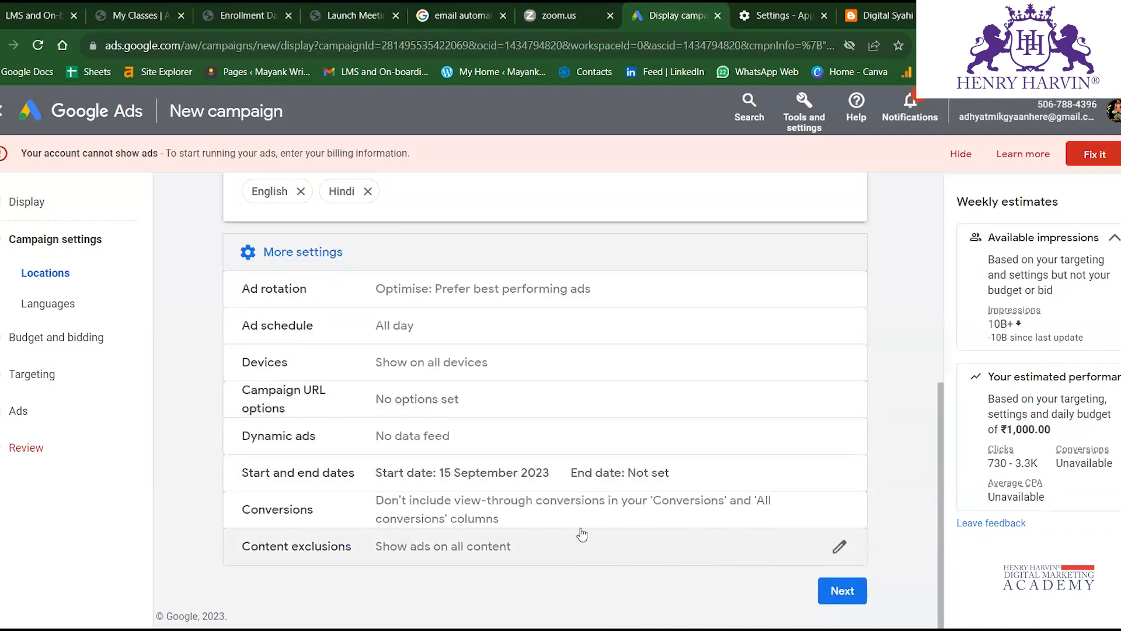
{"action": "left_click", "coordinate": [614, 551]}
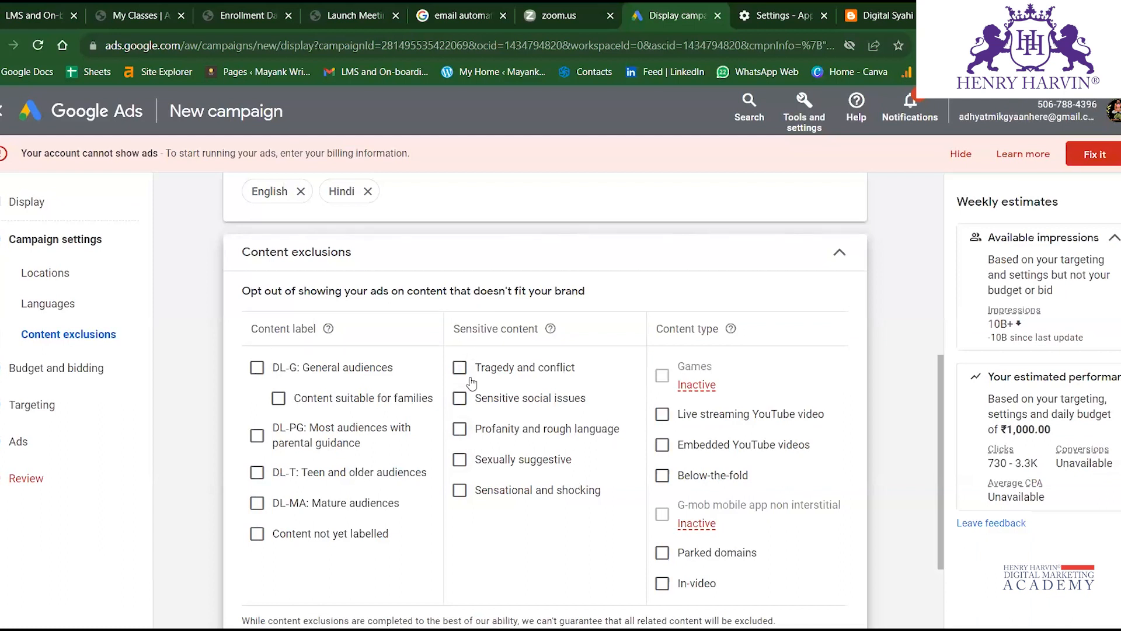
{"action": "left_click", "coordinate": [456, 462]}
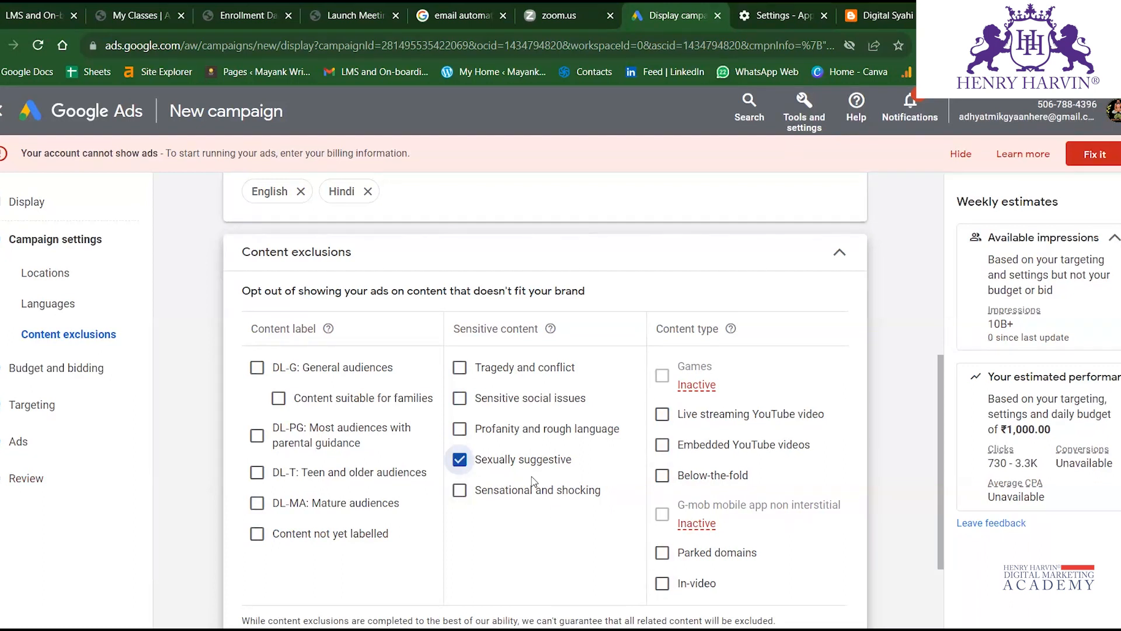
{"action": "left_click", "coordinate": [459, 461]}
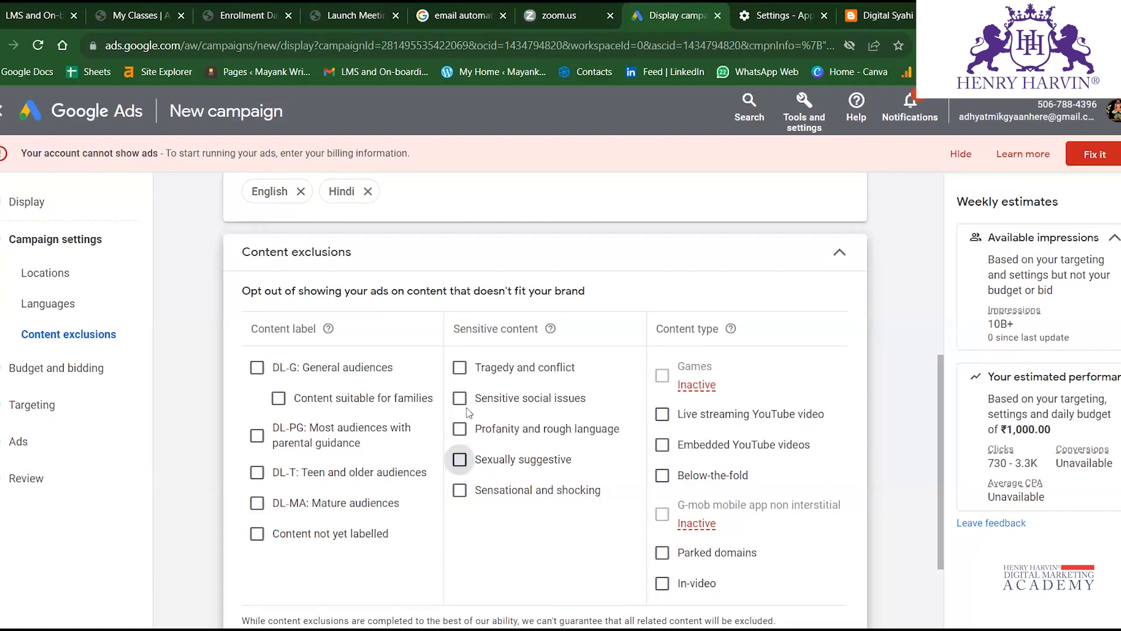
{"action": "scroll", "coordinate": [407, 395], "scroll_direction": "down", "scroll_amount": 2}
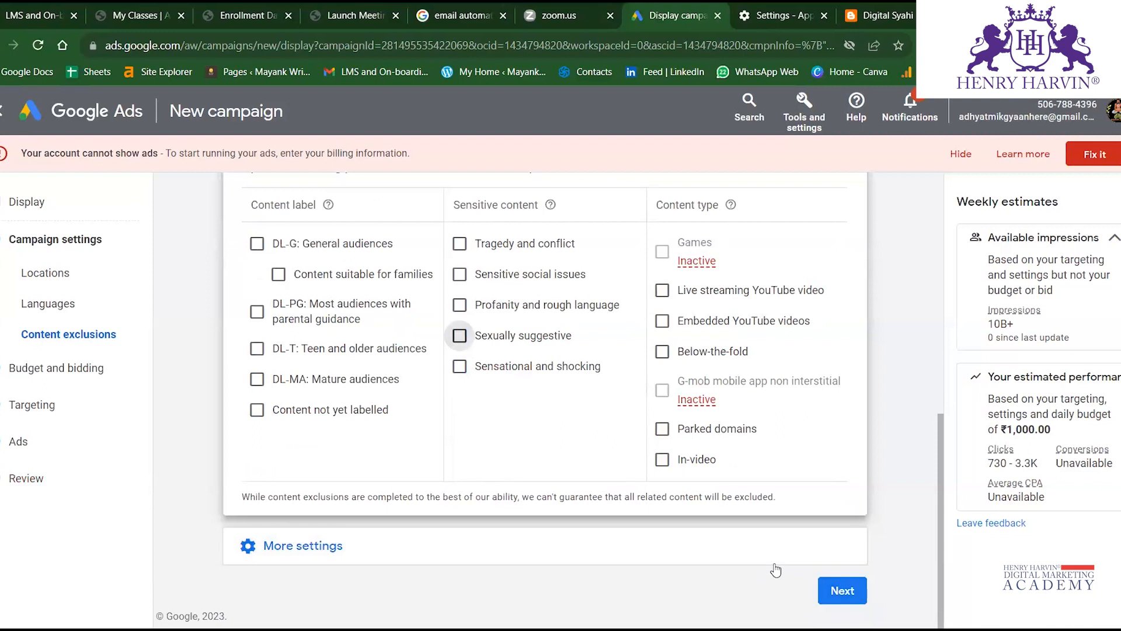
Continue past the campaign settings and the budget and bidding page, and open audience segments for the targeting.
{"action": "left_click", "coordinate": [841, 590]}
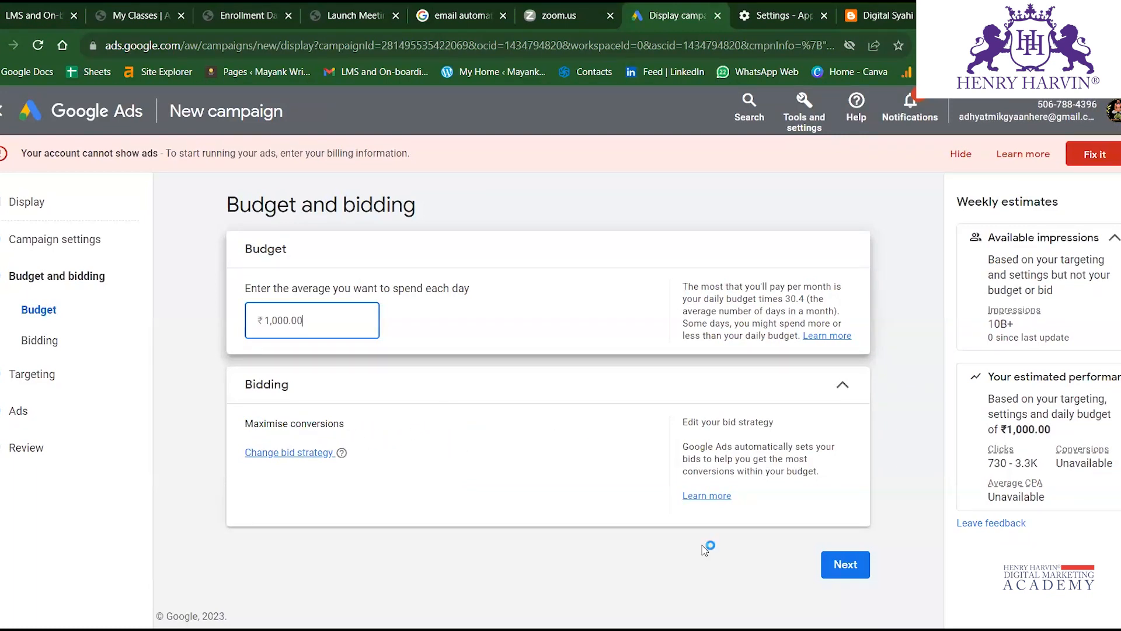
{"action": "left_click", "coordinate": [834, 564]}
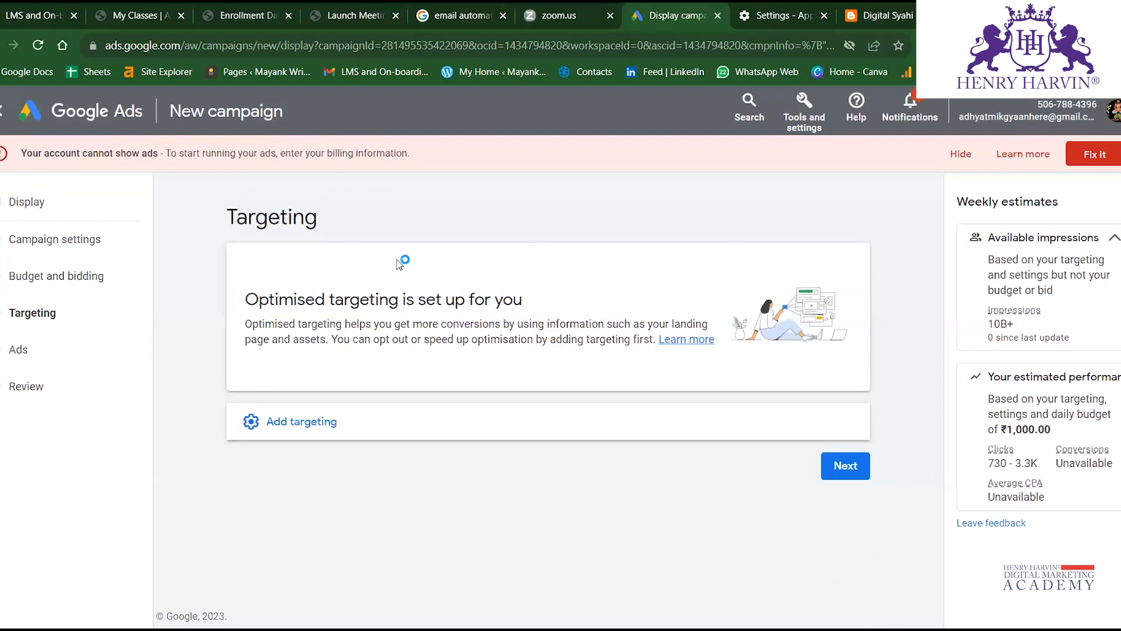
{"action": "left_click", "coordinate": [494, 431]}
{"action": "scroll", "coordinate": [494, 431], "scroll_direction": "down", "scroll_amount": 1}
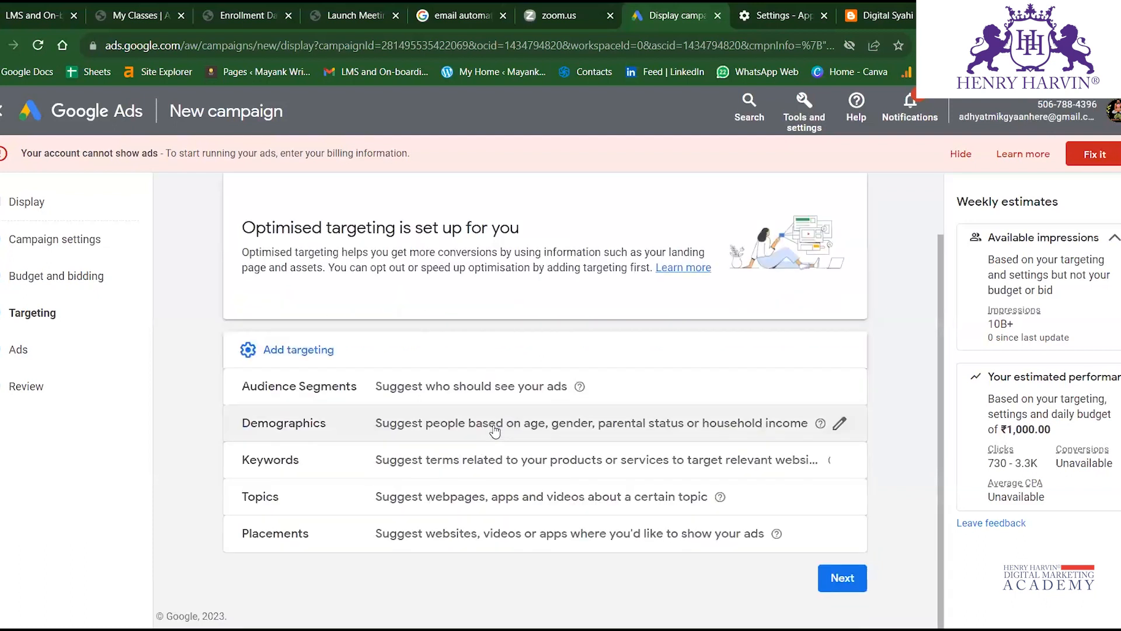
{"action": "left_click", "coordinate": [383, 387]}
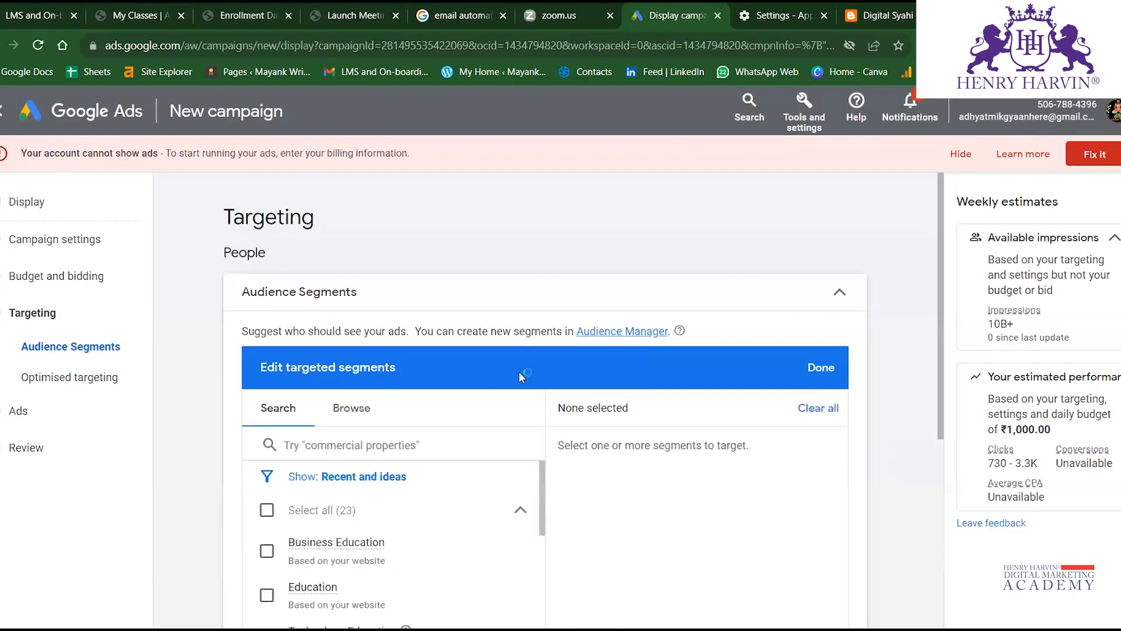
Search the audience segments for "video editing course" and add the Video Editing & Production Software in-market segment.
{"action": "left_click", "coordinate": [379, 444]}
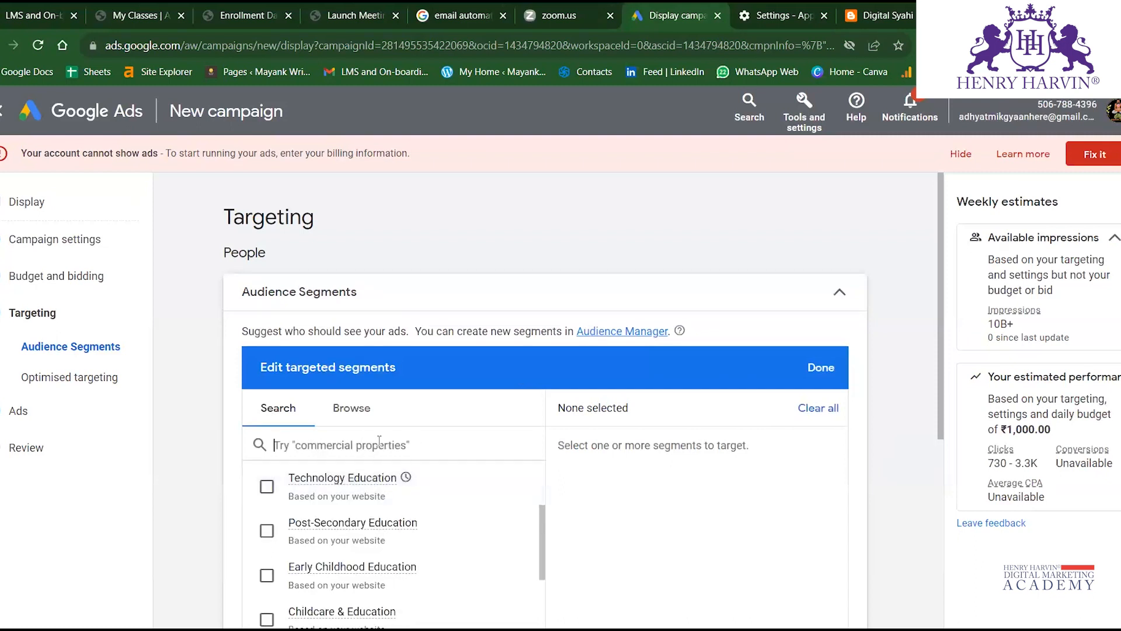
{"action": "type", "text": "v"}
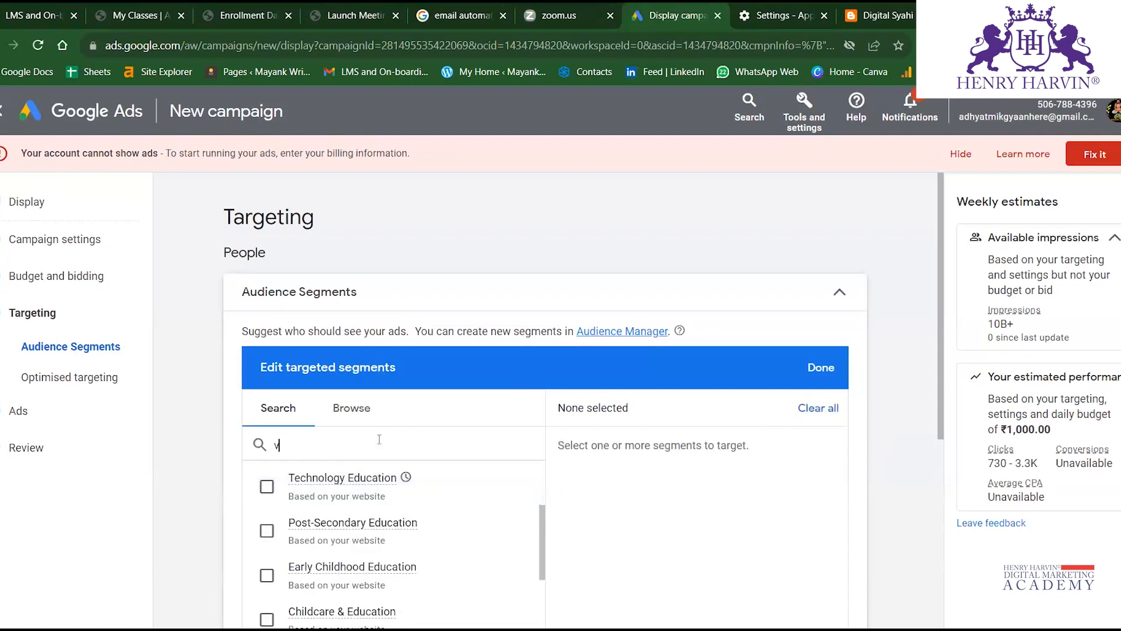
{"action": "type", "text": "ideo edit"}
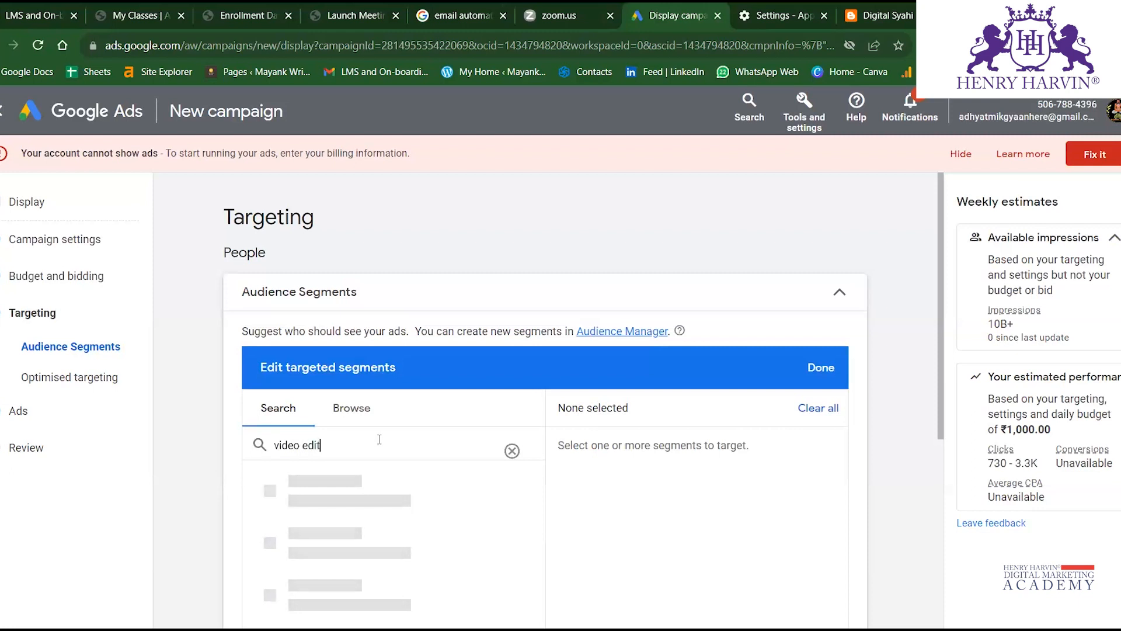
{"action": "type", "text": "ing course"}
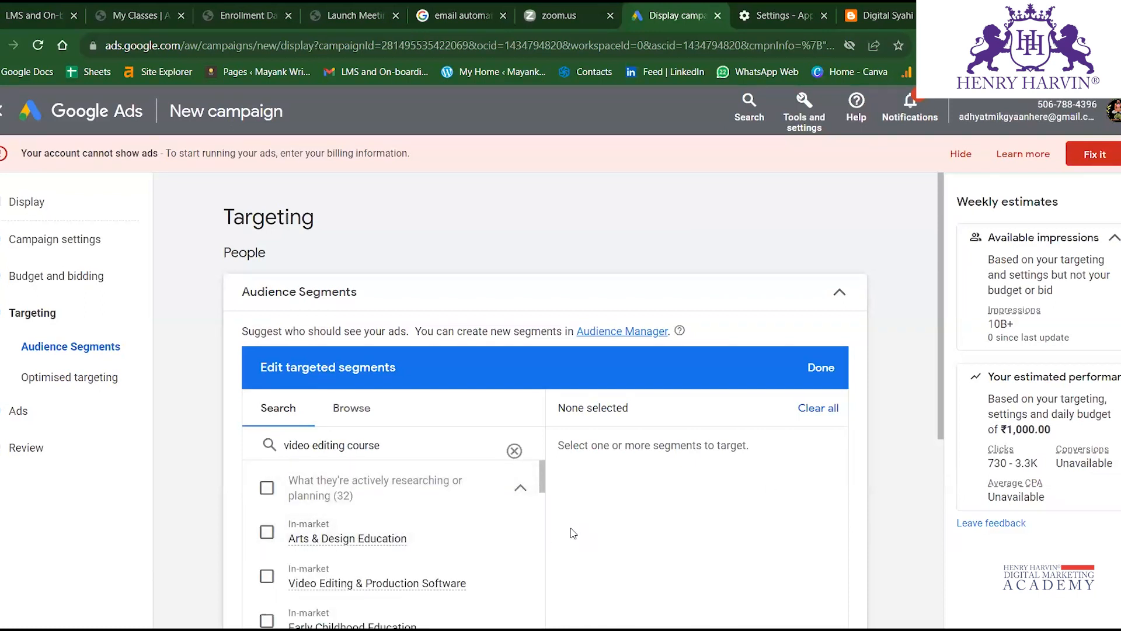
{"action": "scroll", "coordinate": [431, 555], "scroll_direction": "down", "scroll_amount": 2}
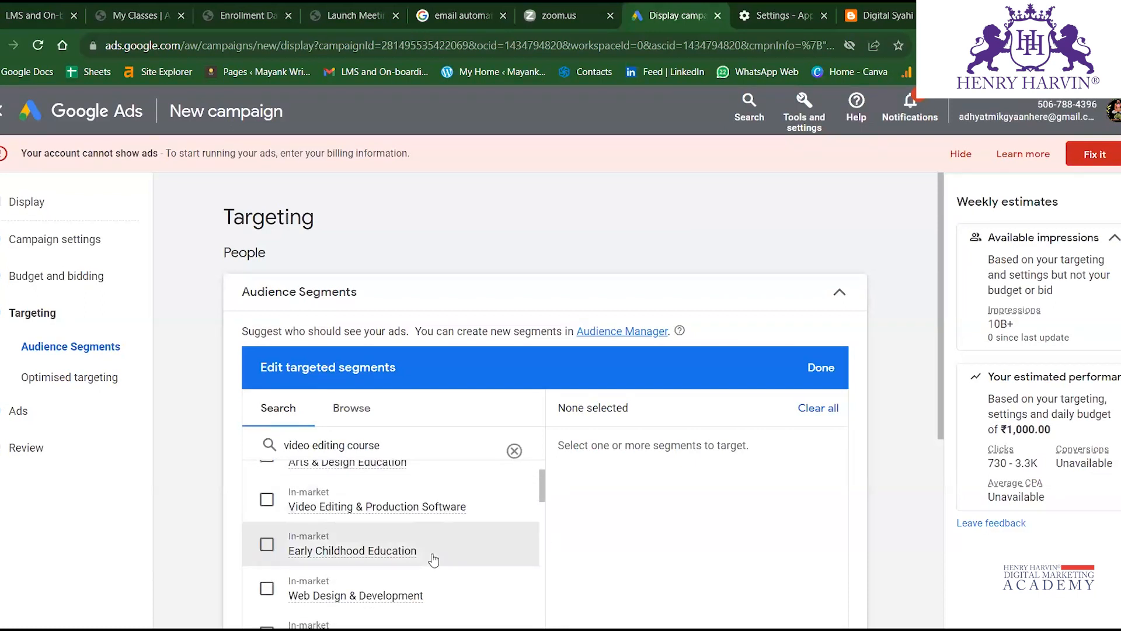
{"action": "left_click", "coordinate": [394, 498]}
Add the Video Editing Software and Video Editing Apps in-market segments to the targeted segments.
{"action": "scroll", "coordinate": [383, 543], "scroll_direction": "down", "scroll_amount": 2}
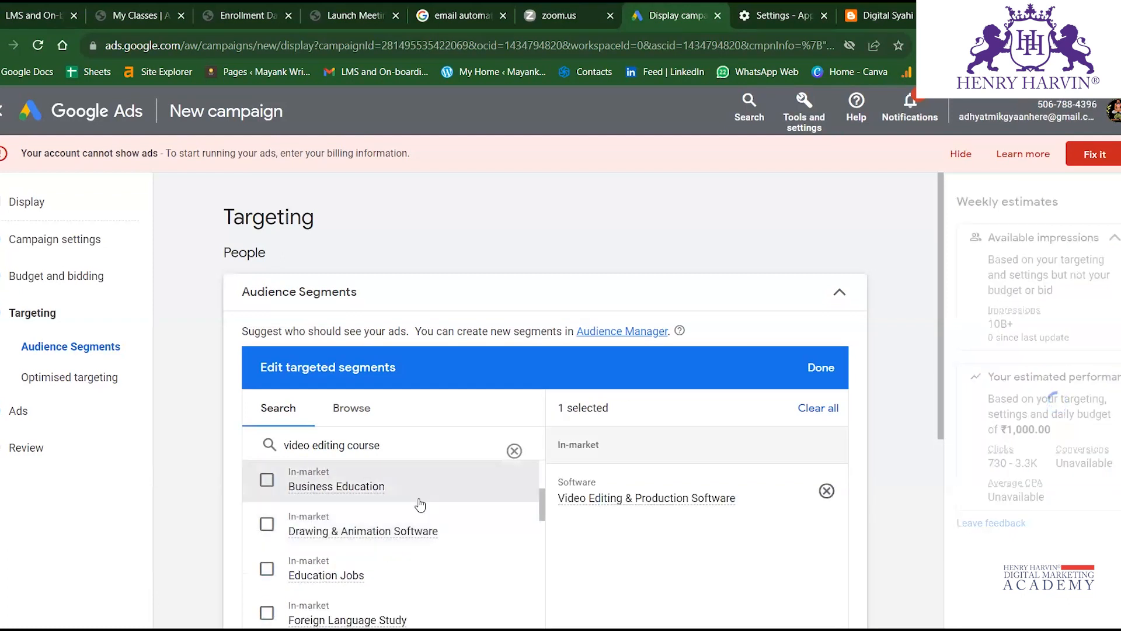
{"action": "scroll", "coordinate": [375, 528], "scroll_direction": "down", "scroll_amount": 2}
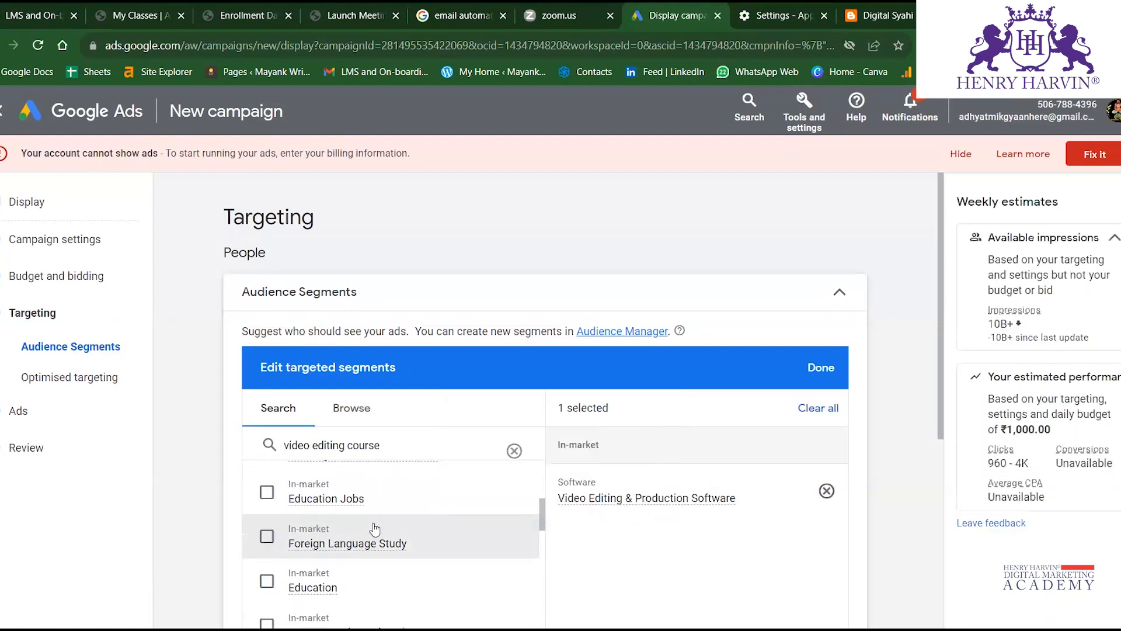
{"action": "scroll", "coordinate": [374, 529], "scroll_direction": "down", "scroll_amount": 2}
{"action": "scroll", "coordinate": [383, 511], "scroll_direction": "down", "scroll_amount": 2}
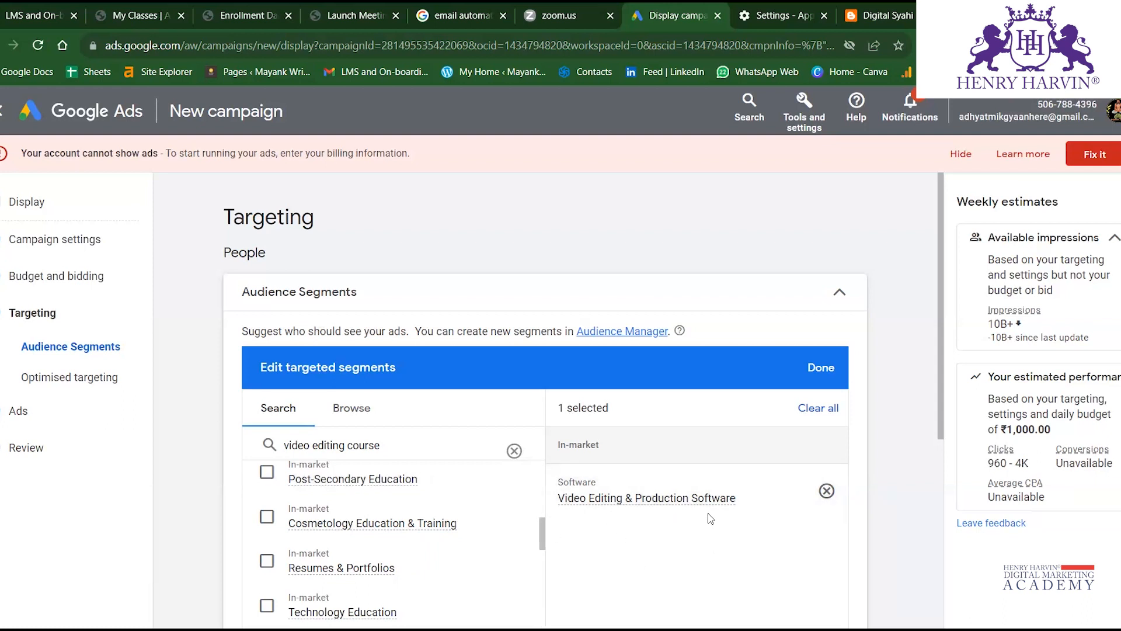
{"action": "scroll", "coordinate": [555, 349], "scroll_direction": "down", "scroll_amount": 3}
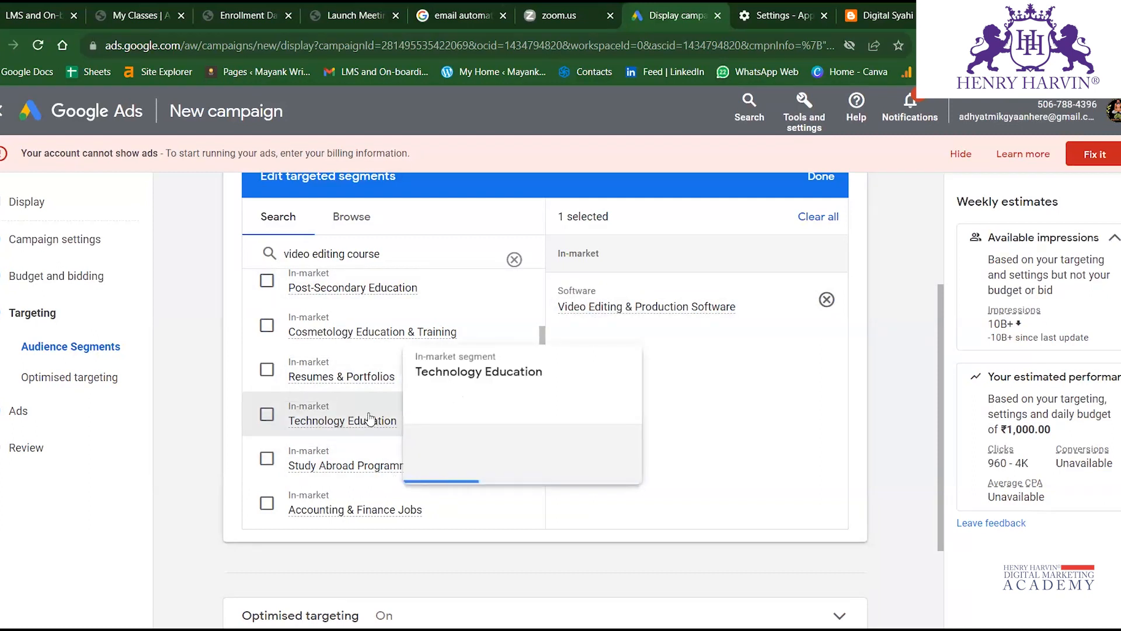
{"action": "scroll", "coordinate": [368, 419], "scroll_direction": "down", "scroll_amount": 4}
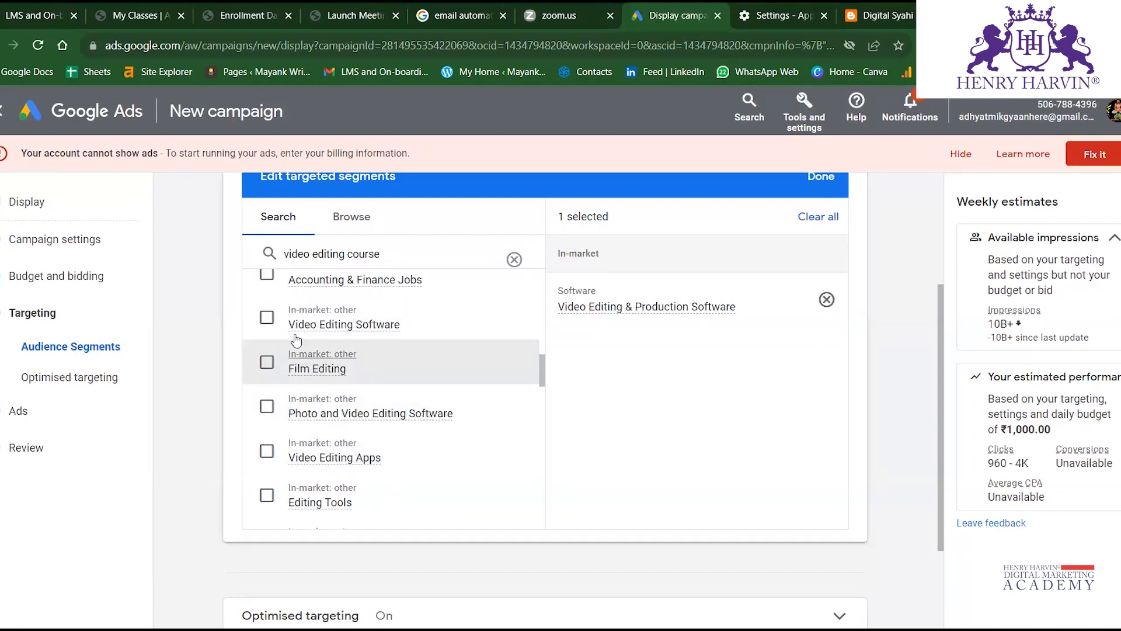
{"action": "left_click", "coordinate": [267, 317]}
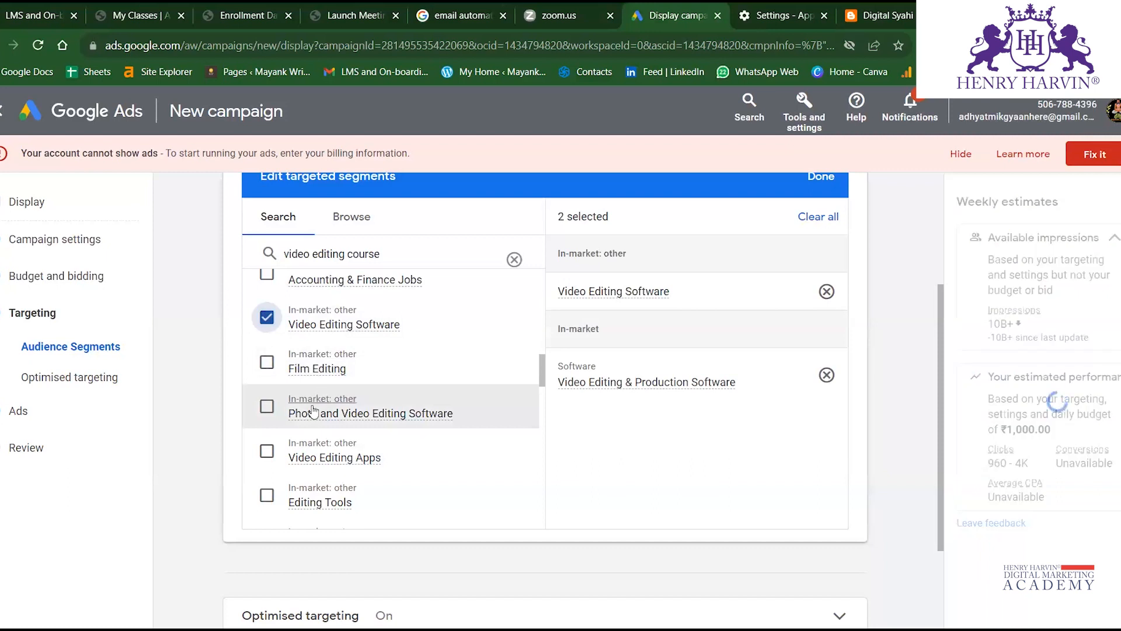
{"action": "left_click", "coordinate": [267, 451]}
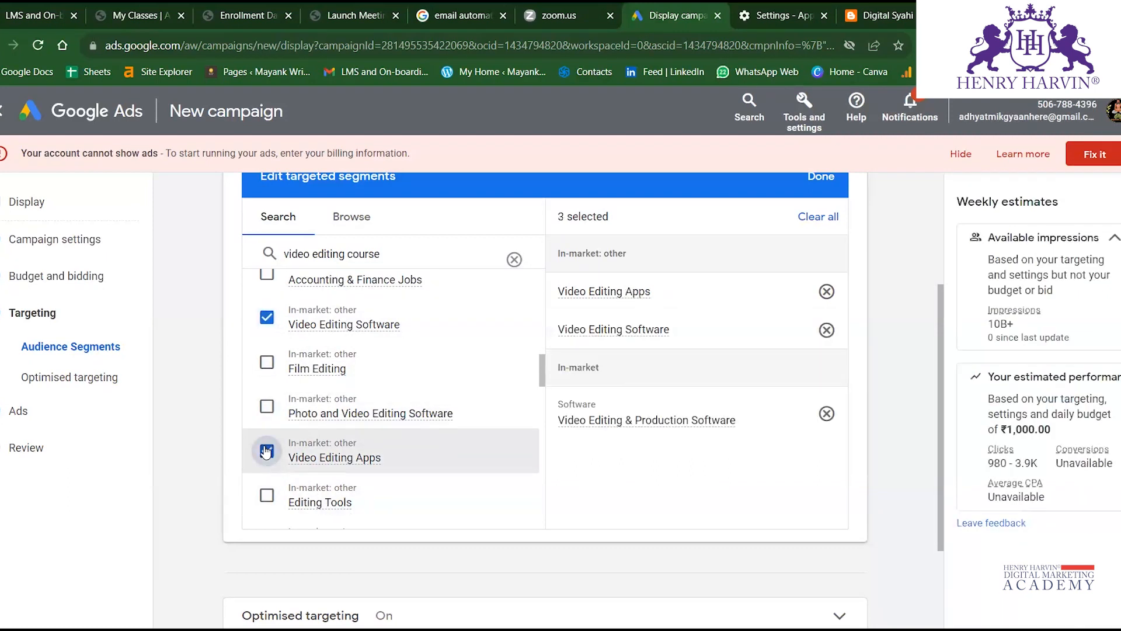
Look through the remaining in-market, detailed demographics and affinity segments matching "video editing course".
{"action": "scroll", "coordinate": [334, 270], "scroll_direction": "up", "scroll_amount": 5}
{"action": "scroll", "coordinate": [335, 269], "scroll_direction": "up", "scroll_amount": 4}
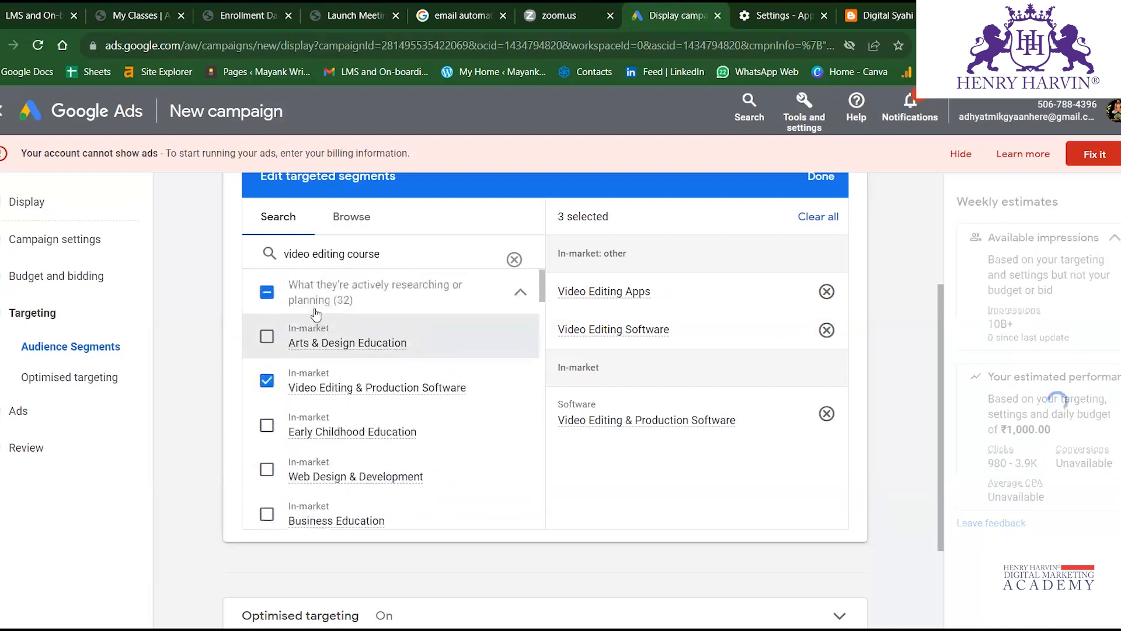
{"action": "scroll", "coordinate": [348, 521], "scroll_direction": "down", "scroll_amount": 10}
{"action": "scroll", "coordinate": [348, 521], "scroll_direction": "down", "scroll_amount": 3}
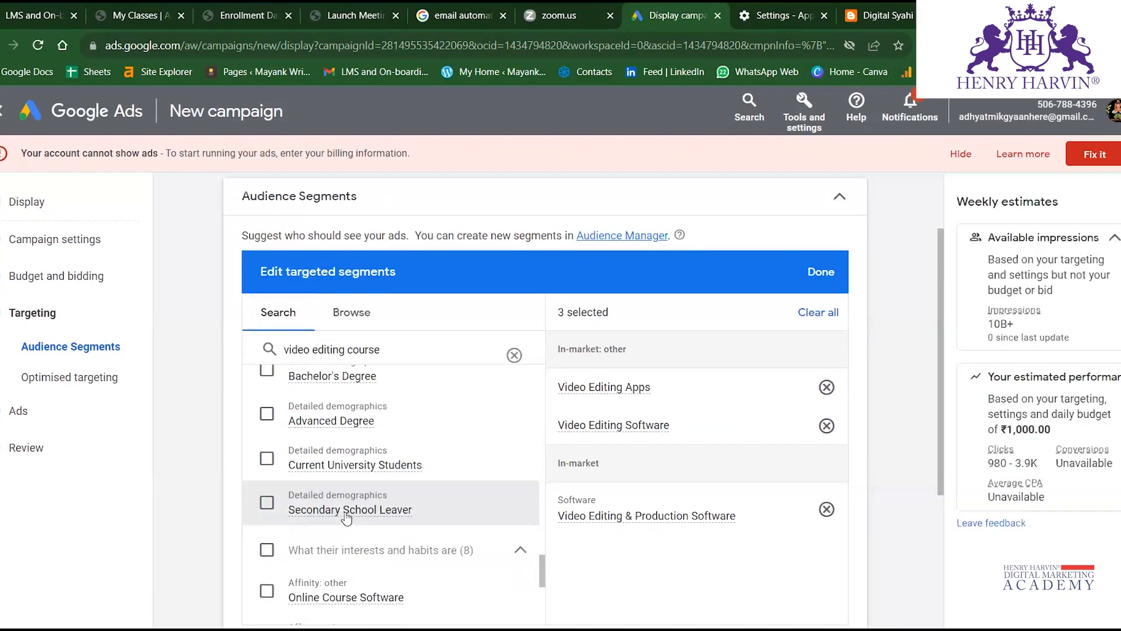
{"action": "scroll", "coordinate": [315, 485], "scroll_direction": "down", "scroll_amount": 5}
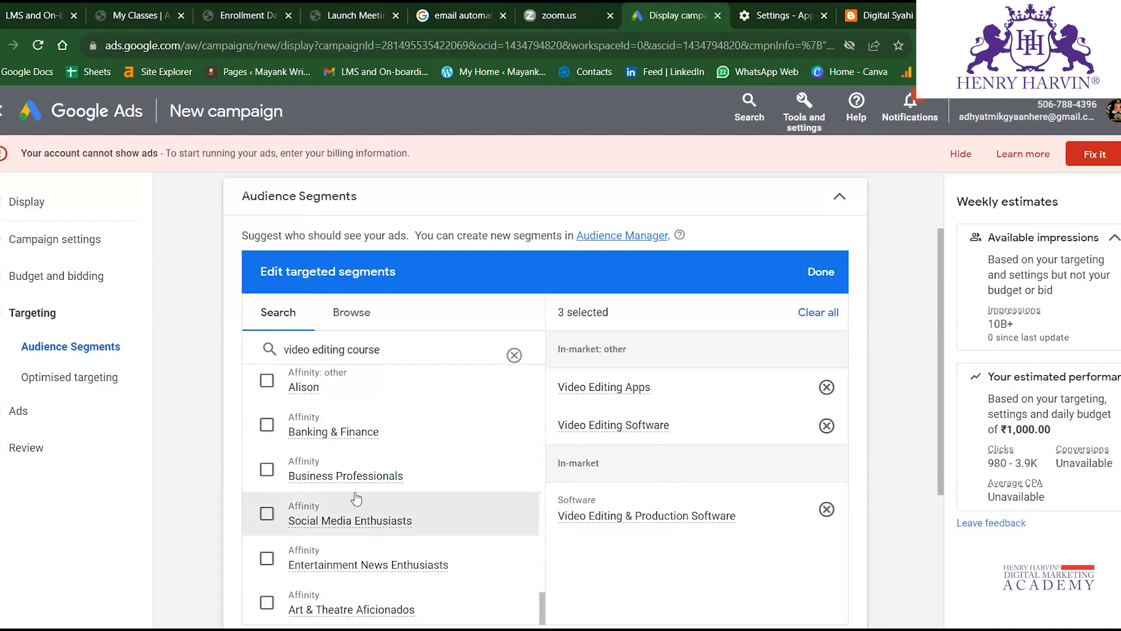
{"action": "scroll", "coordinate": [309, 497], "scroll_direction": "up", "scroll_amount": 2}
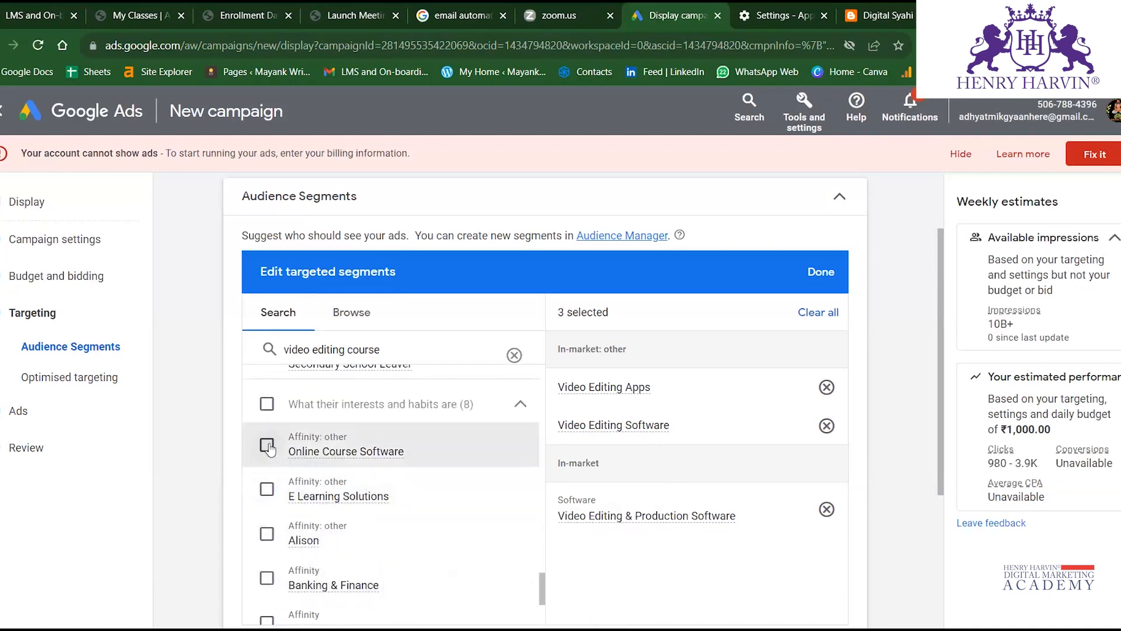
{"action": "scroll", "coordinate": [348, 465], "scroll_direction": "down", "scroll_amount": 6}
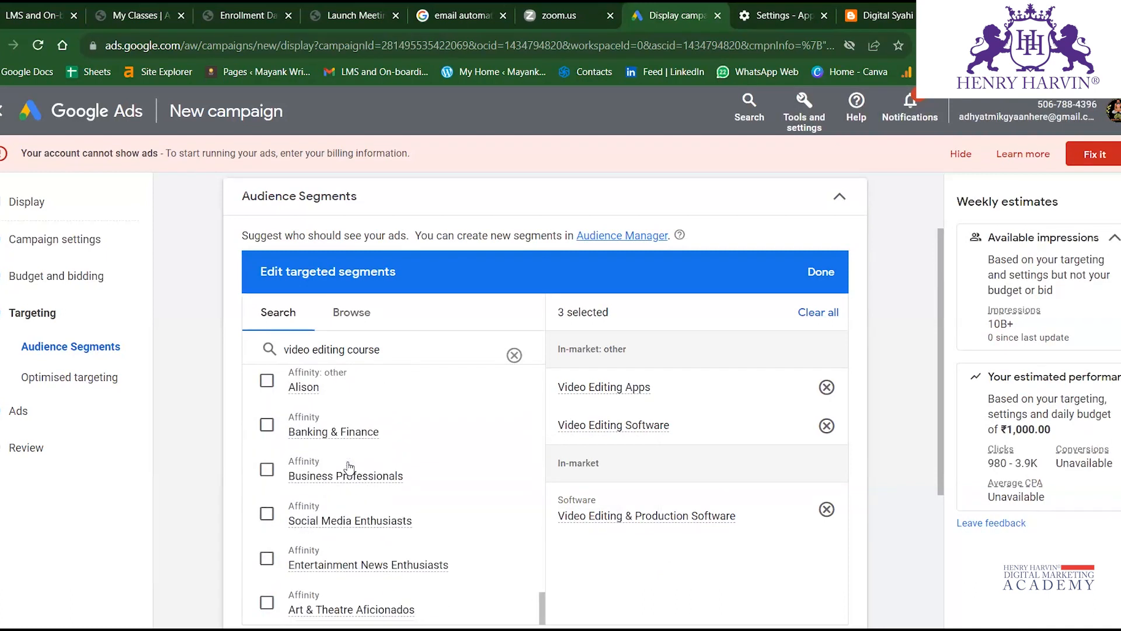
{"action": "scroll", "coordinate": [365, 437], "scroll_direction": "up", "scroll_amount": 10}
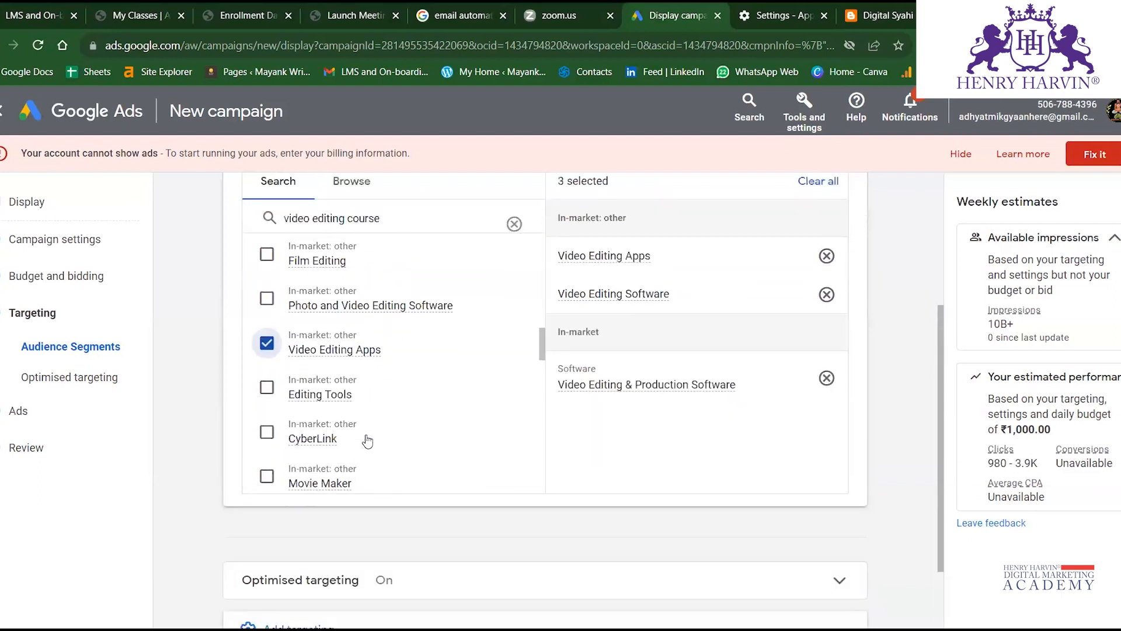
Change the audience segment search to "video course".
{"action": "left_click", "coordinate": [371, 449]}
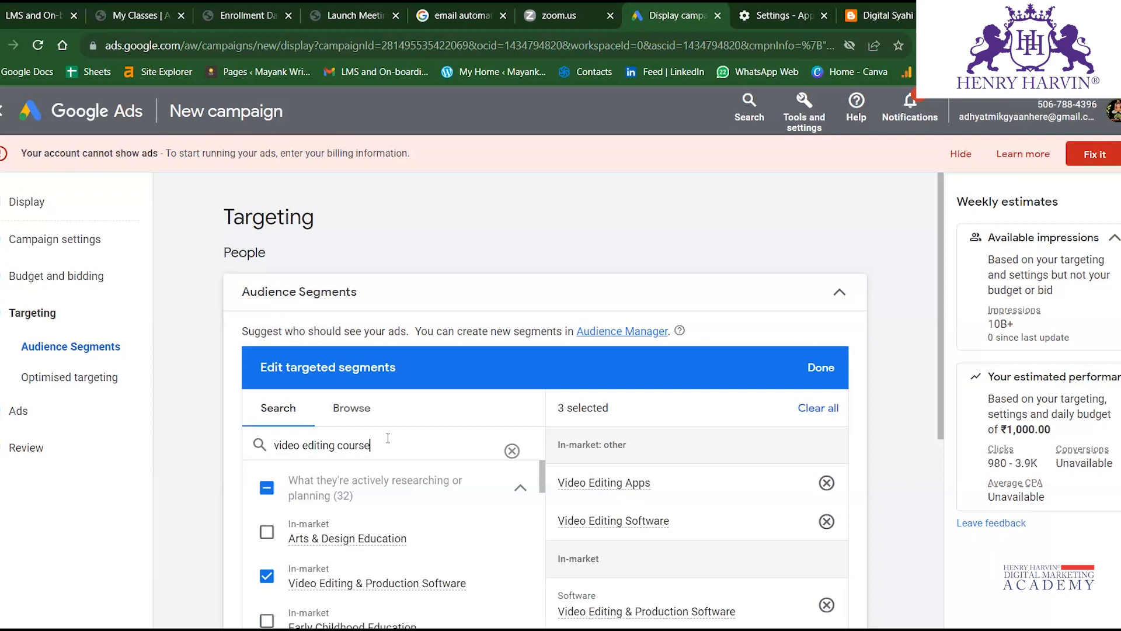
{"action": "key", "text": "BackSpace"}
{"action": "key", "text": "BackSpace"}
{"action": "key", "text": "BackSpace"}
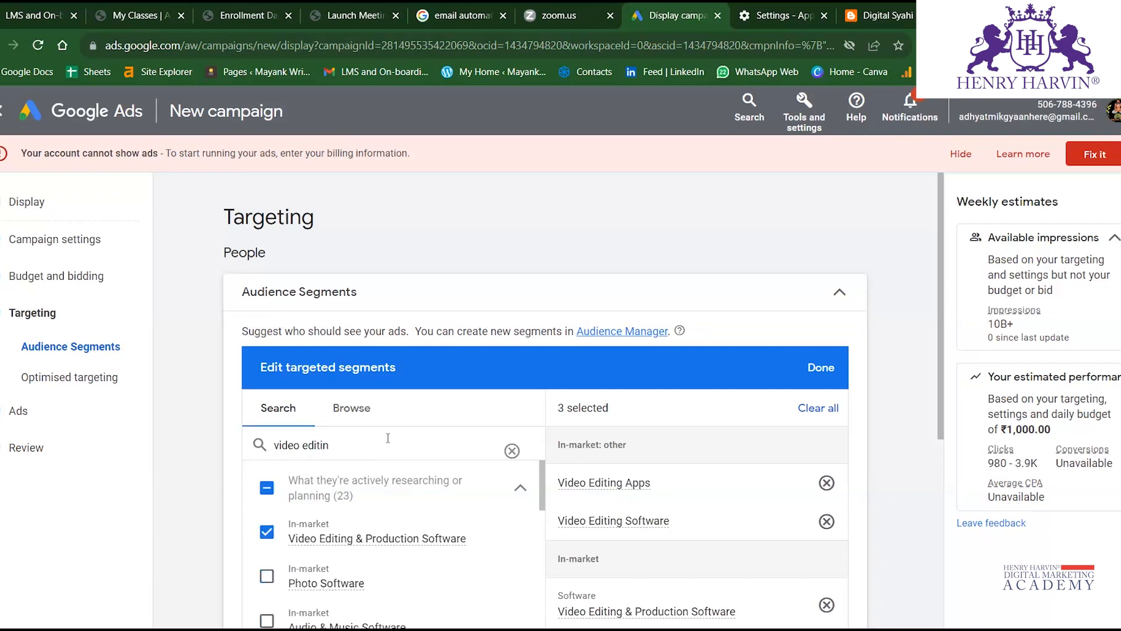
{"action": "key", "text": "BackSpace"}
{"action": "key", "text": "BackSpace"}
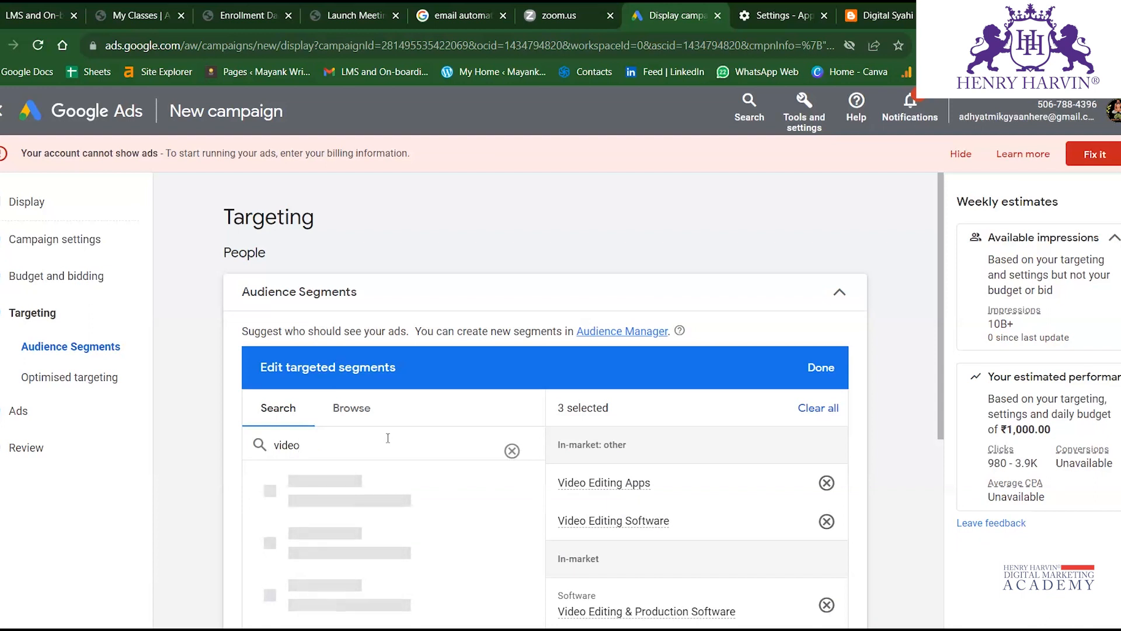
{"action": "type", "text": "course"}
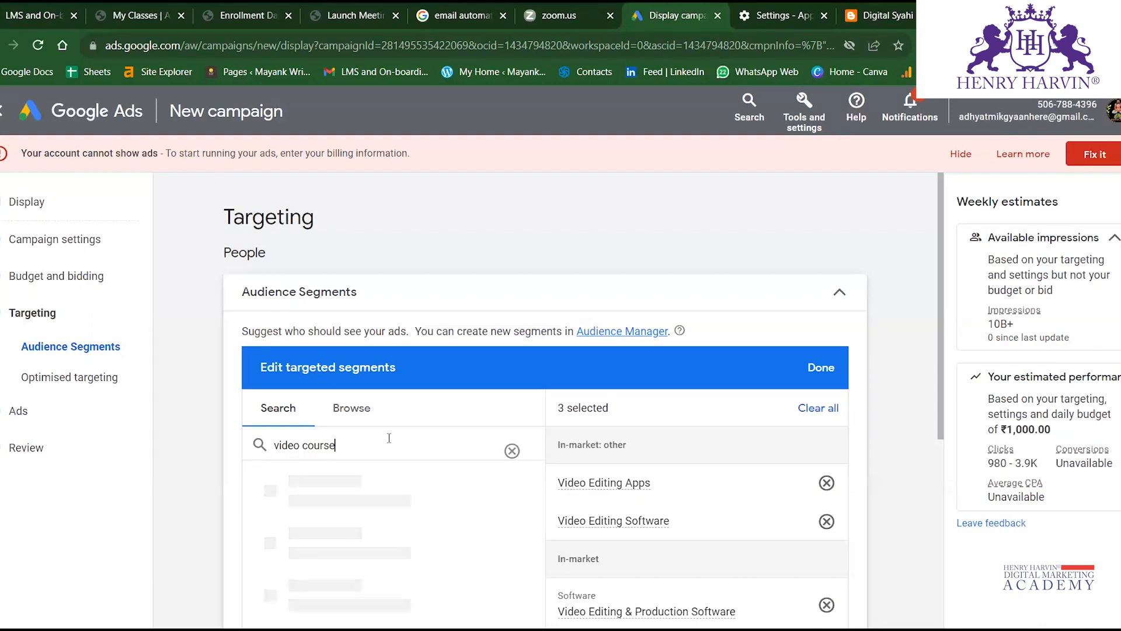
Change the audience segment search to "online course".
{"action": "key", "text": "BackSpace"}
{"action": "key", "text": "BackSpace"}
{"action": "key", "text": "BackSpace"}
{"action": "key", "text": "BackSpace"}
{"action": "key", "text": "BackSpace"}
{"action": "key", "text": "BackSpace"}
{"action": "key", "text": "BackSpace"}
{"action": "key", "text": "BackSpace"}
{"action": "key", "text": "BackSpace"}
{"action": "type", "text": "onlien"}
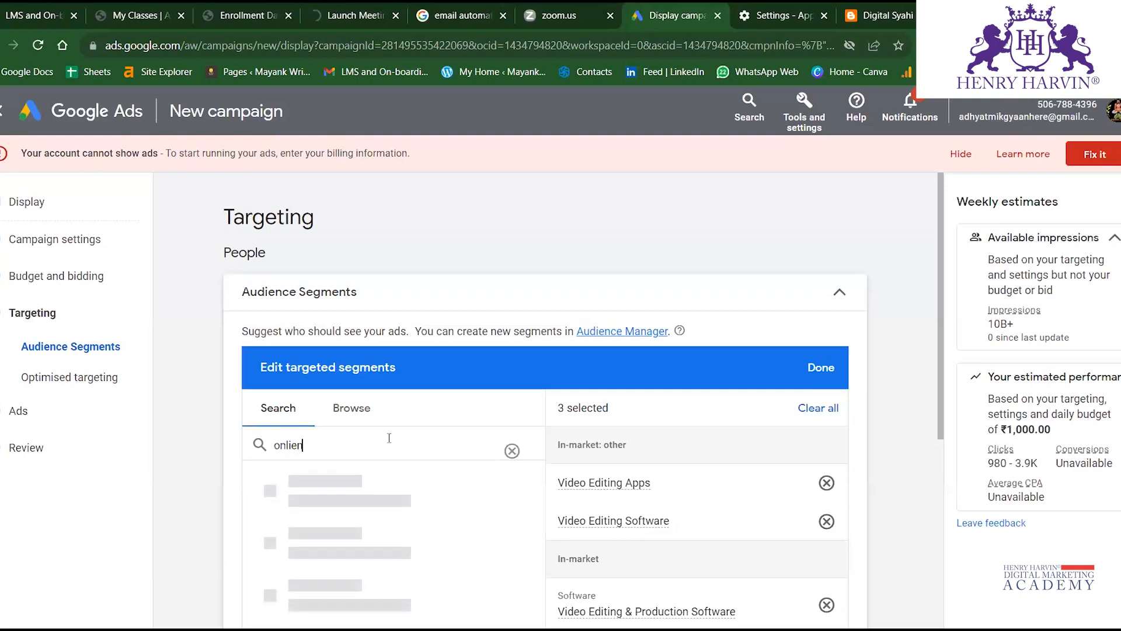
{"action": "key", "text": "BackSpace"}
{"action": "key", "text": "BackSpace"}
{"action": "type", "text": "ne course"}
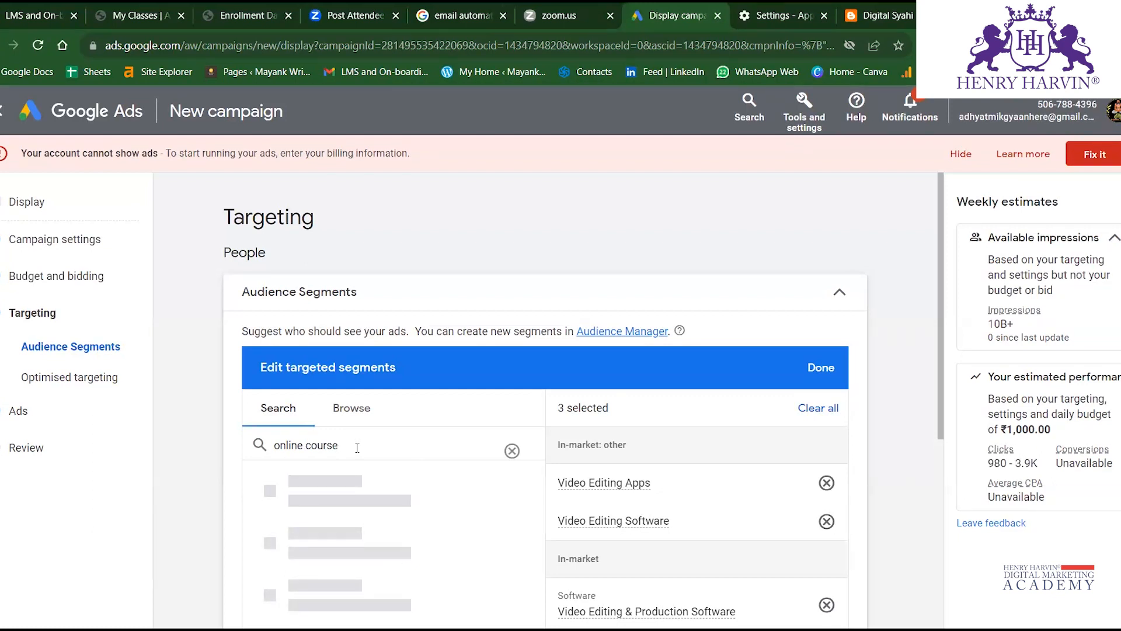
Find the Online Classes in-market segment among the matching segments and add it to the targeted segments.
{"action": "scroll", "coordinate": [339, 538], "scroll_direction": "down", "scroll_amount": 2}
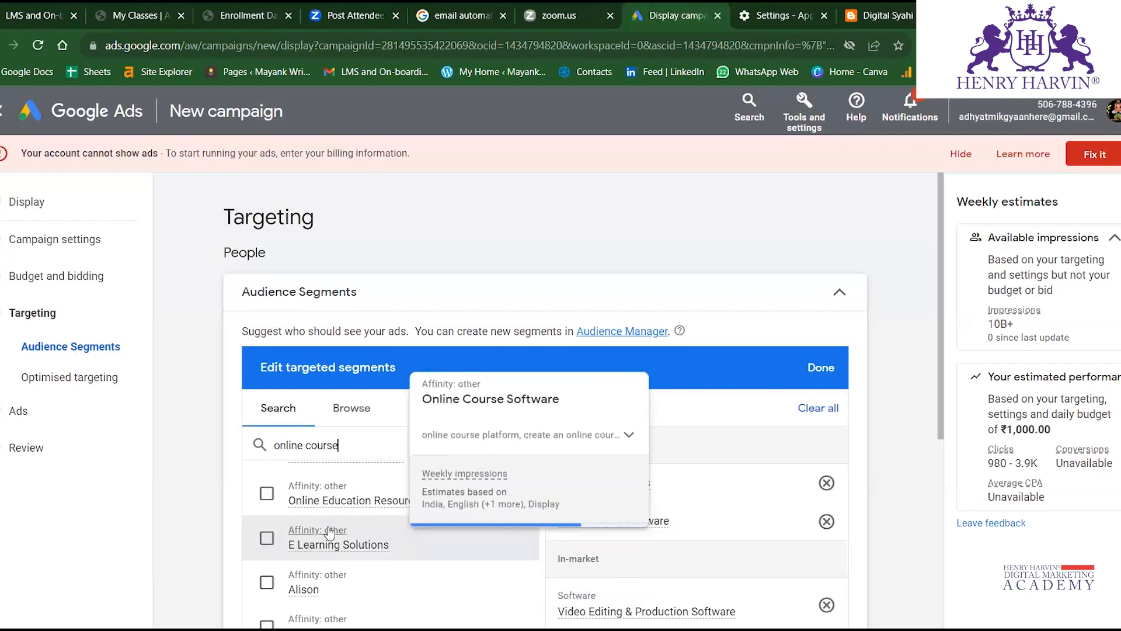
{"action": "scroll", "coordinate": [342, 540], "scroll_direction": "up", "scroll_amount": 1}
{"action": "scroll", "coordinate": [330, 514], "scroll_direction": "down", "scroll_amount": 2}
{"action": "scroll", "coordinate": [330, 520], "scroll_direction": "down", "scroll_amount": 3}
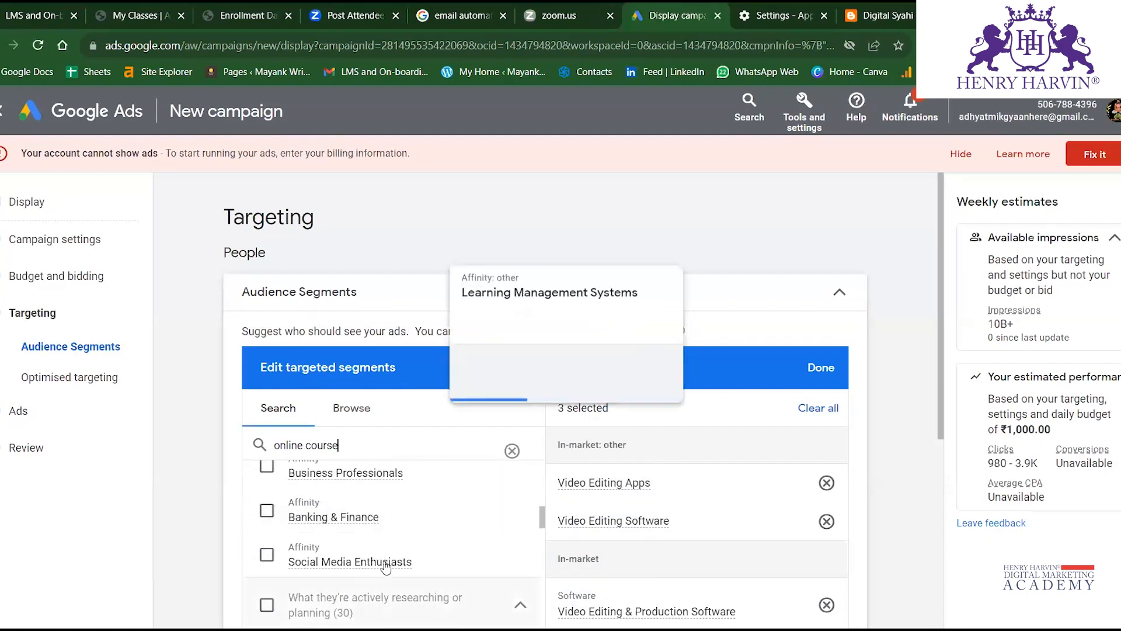
{"action": "scroll", "coordinate": [377, 532], "scroll_direction": "down", "scroll_amount": 2}
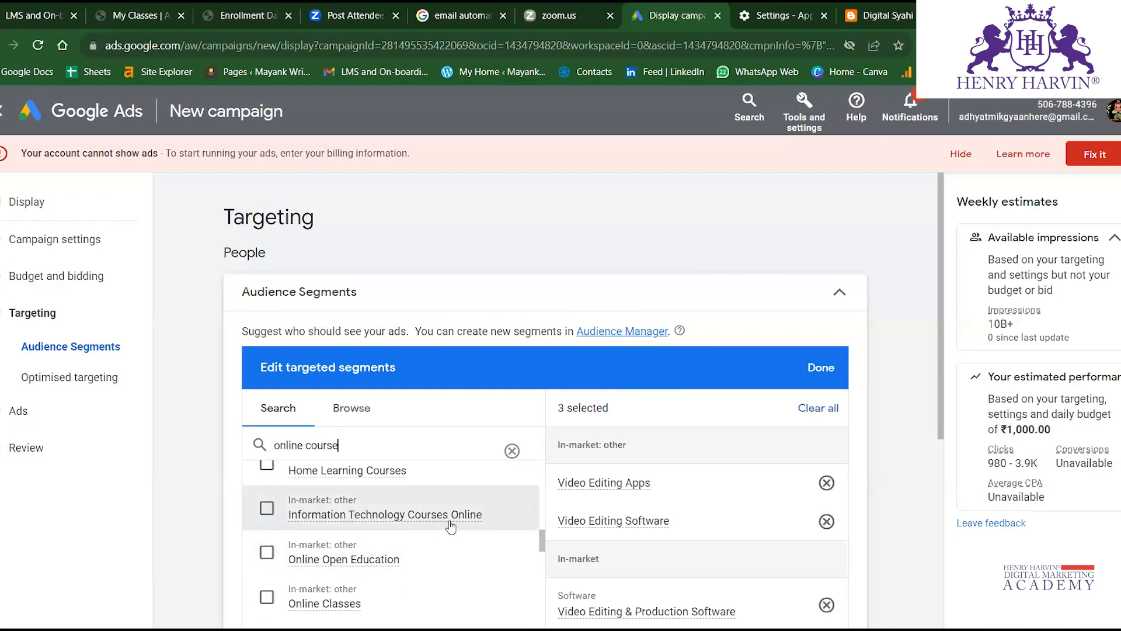
{"action": "scroll", "coordinate": [408, 561], "scroll_direction": "down", "scroll_amount": 2}
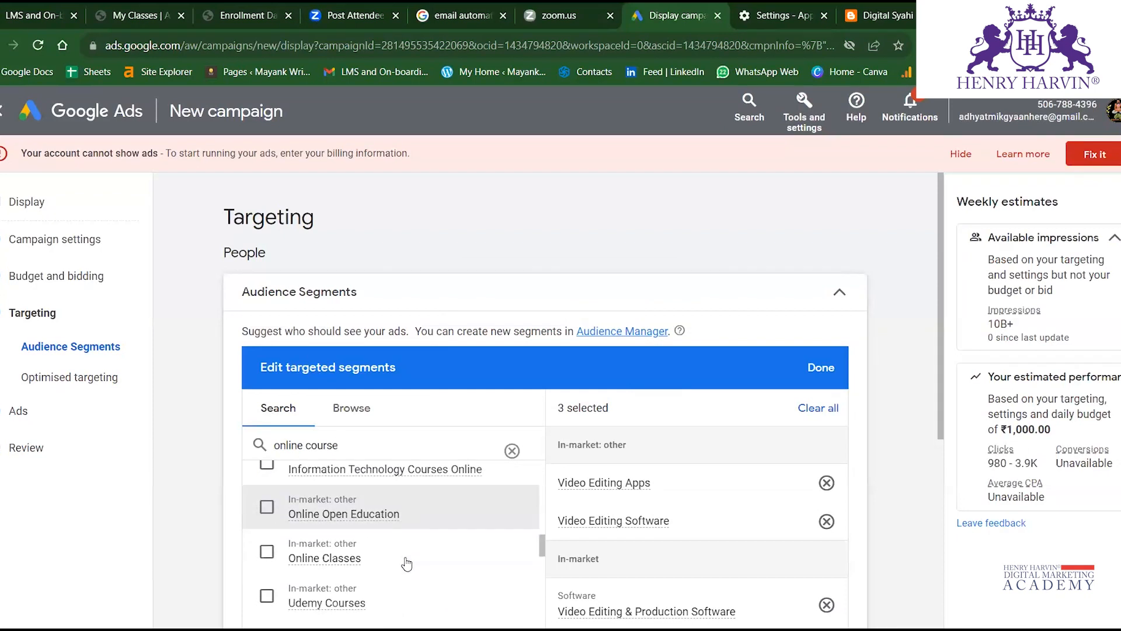
{"action": "left_click", "coordinate": [266, 521]}
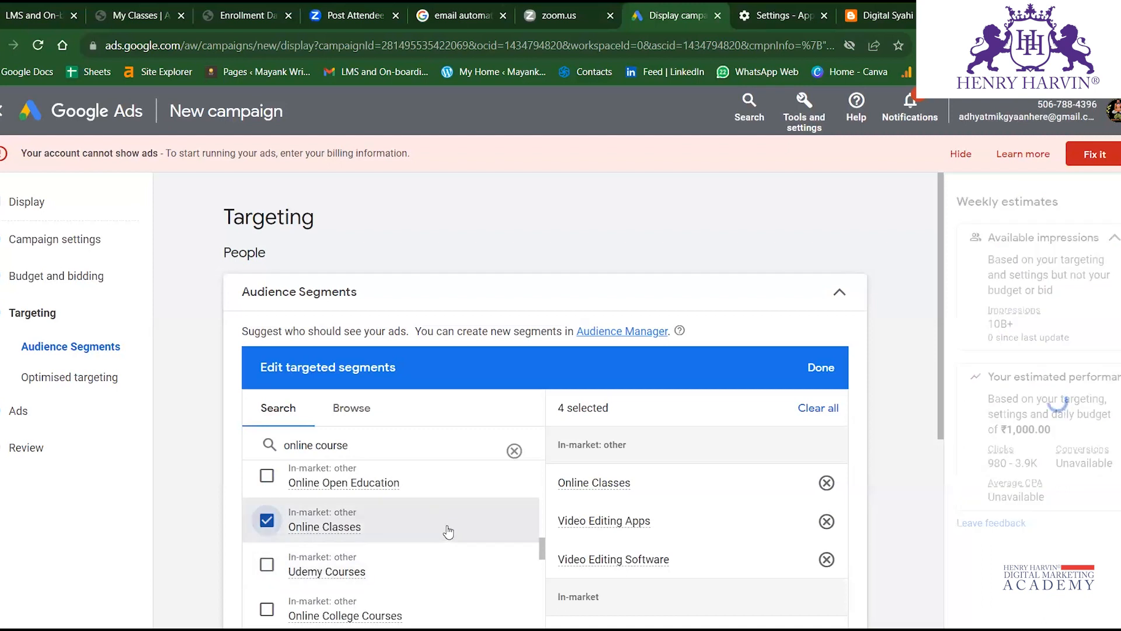
Add demographics targeting to the campaign and exclude the 55 - 64, 65+ and Unknown age groups.
{"action": "scroll", "coordinate": [713, 541], "scroll_direction": "down", "scroll_amount": 5}
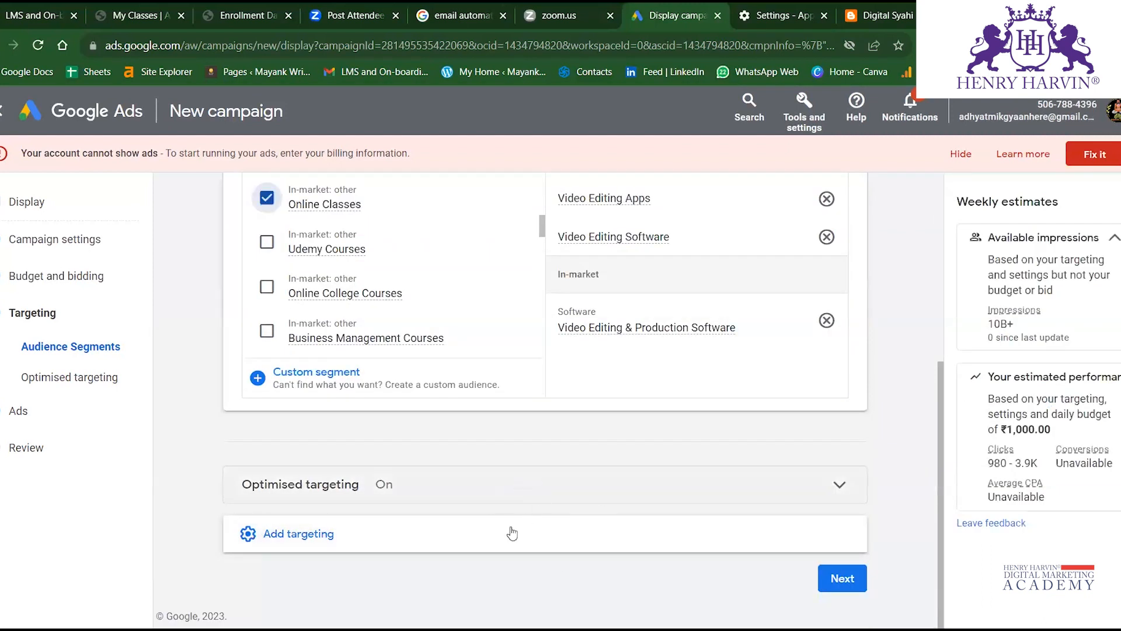
{"action": "left_click", "coordinate": [555, 483]}
{"action": "left_click", "coordinate": [556, 482]}
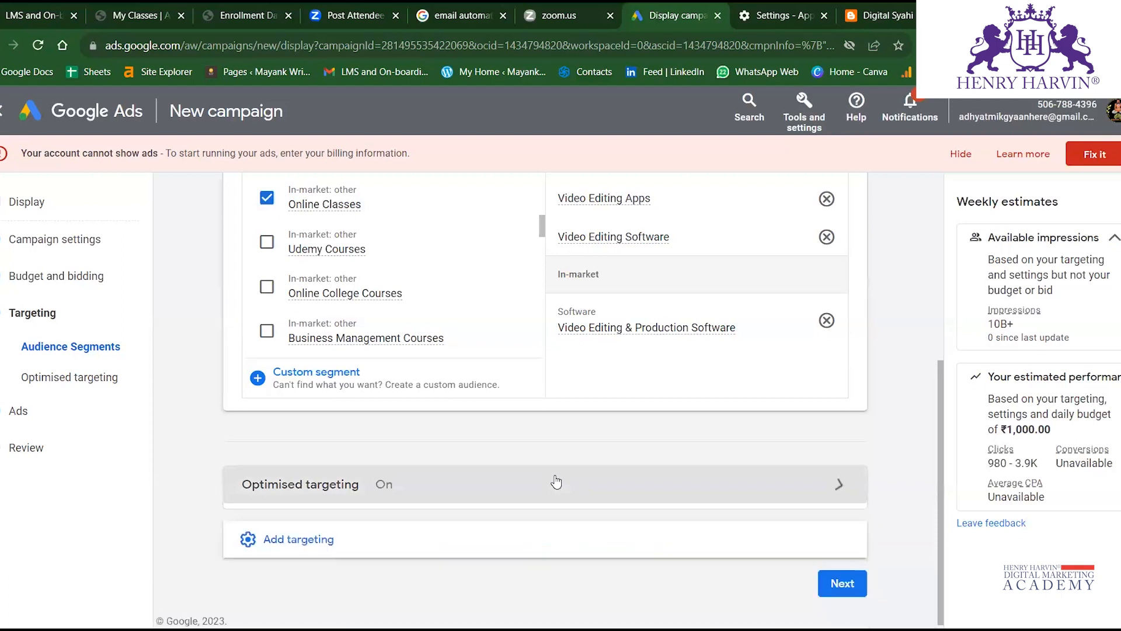
{"action": "left_click", "coordinate": [417, 526]}
{"action": "scroll", "coordinate": [418, 520], "scroll_direction": "down", "scroll_amount": 3}
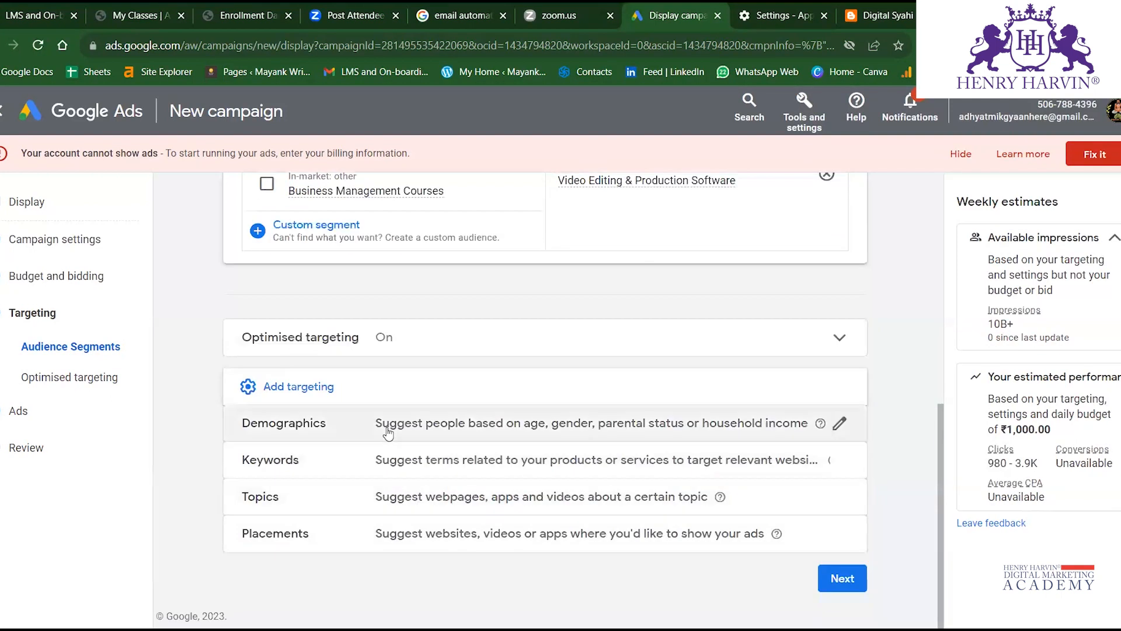
{"action": "left_click", "coordinate": [844, 430]}
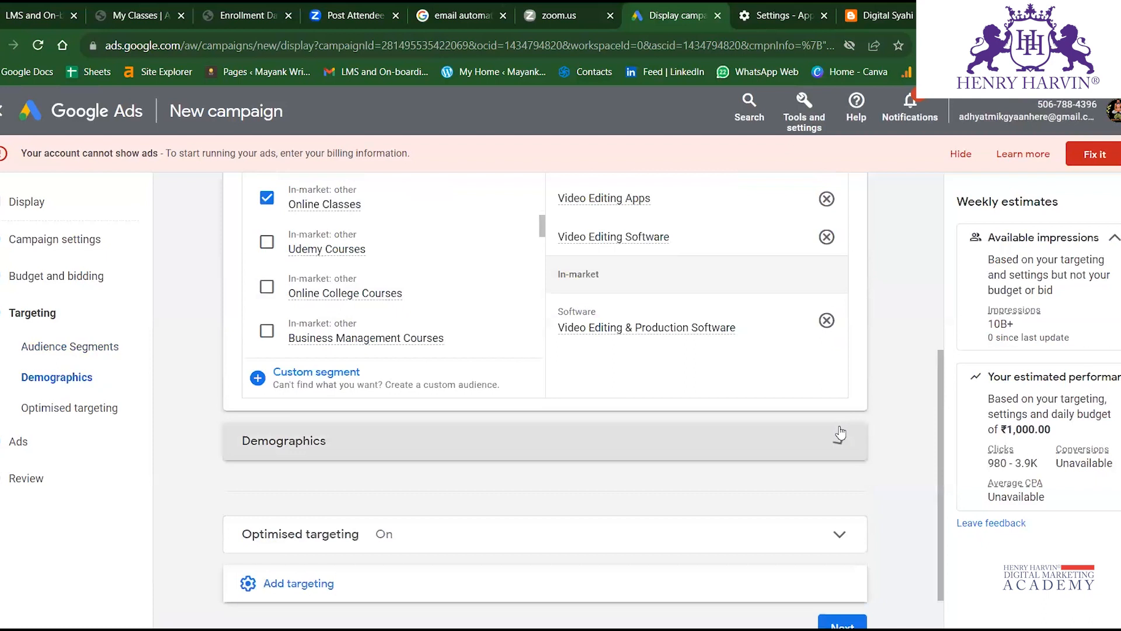
{"action": "scroll", "coordinate": [450, 473], "scroll_direction": "down", "scroll_amount": 3}
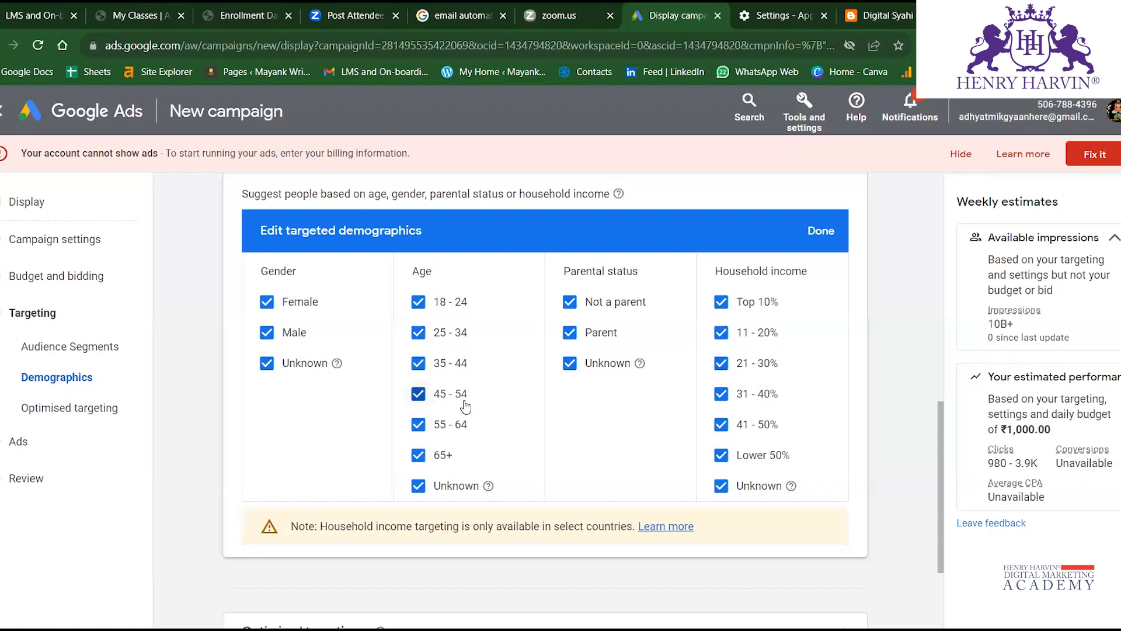
{"action": "left_click", "coordinate": [423, 428]}
{"action": "left_click", "coordinate": [422, 458]}
{"action": "left_click", "coordinate": [448, 491]}
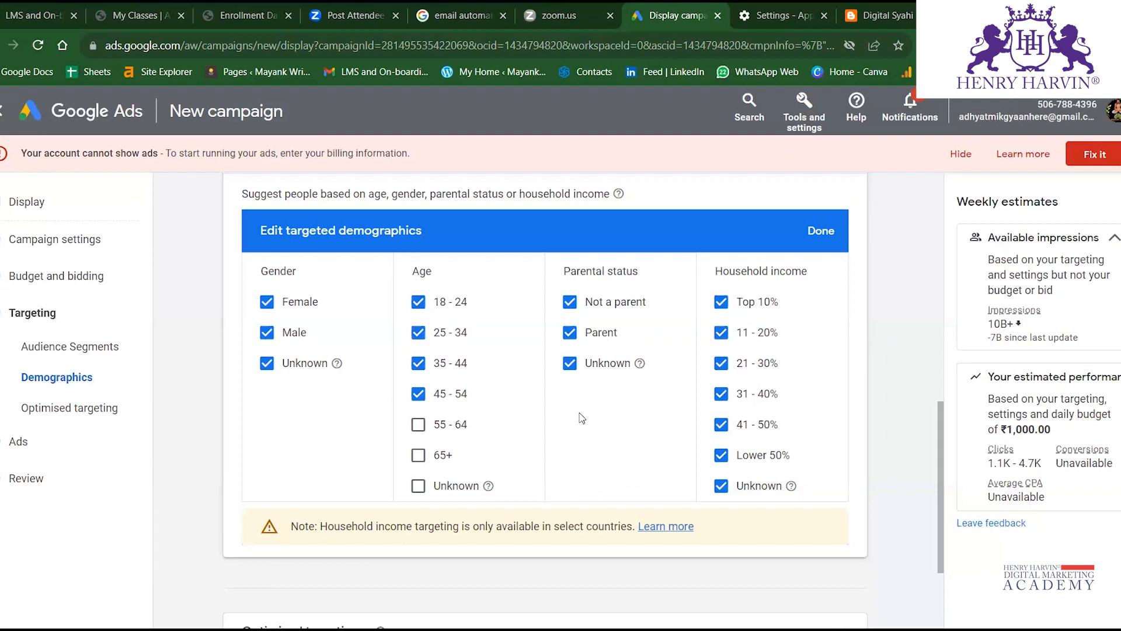
Add keywords targeting to the campaign alongside the audience segments and demographics.
{"action": "scroll", "coordinate": [502, 438], "scroll_direction": "up", "scroll_amount": 8}
{"action": "scroll", "coordinate": [502, 438], "scroll_direction": "down", "scroll_amount": 5}
{"action": "scroll", "coordinate": [502, 438], "scroll_direction": "down", "scroll_amount": 5}
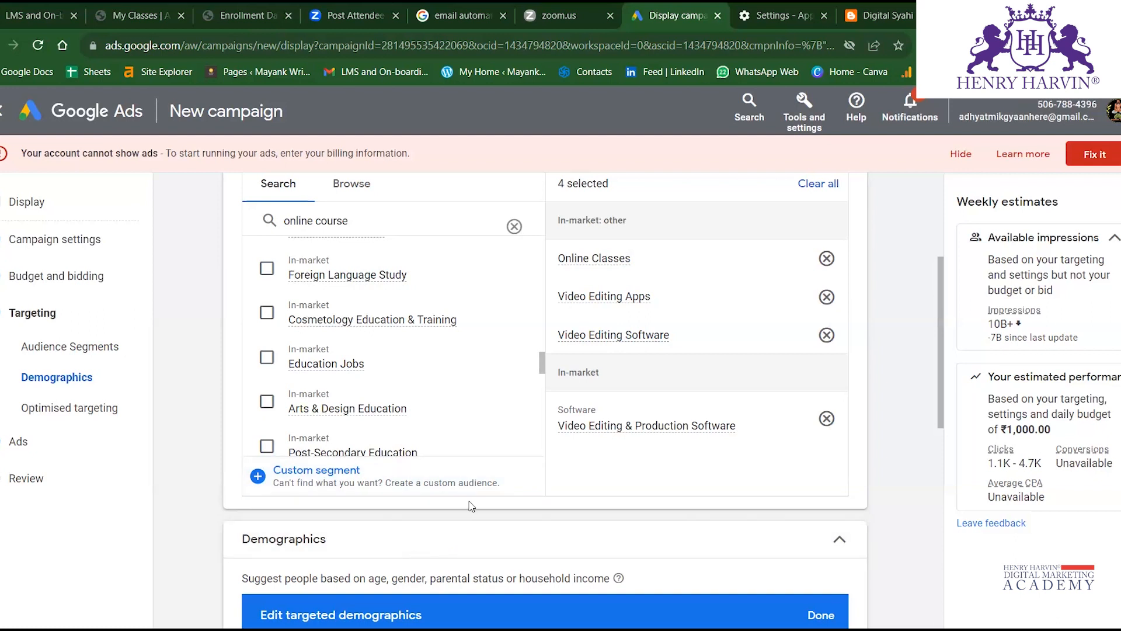
{"action": "scroll", "coordinate": [505, 564], "scroll_direction": "down", "scroll_amount": 5}
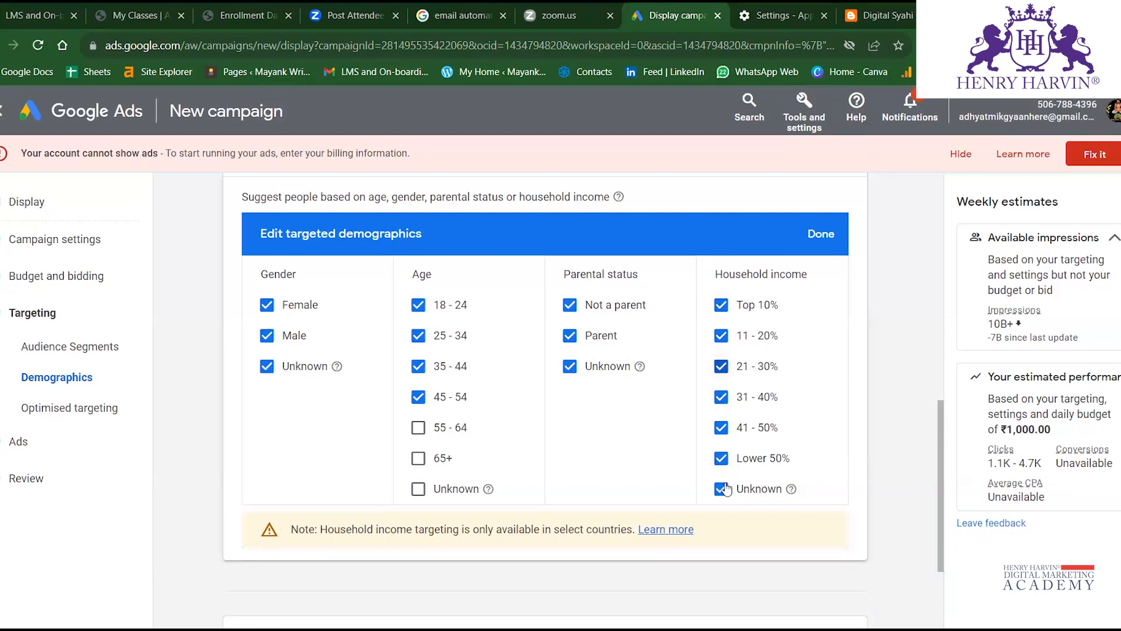
{"action": "scroll", "coordinate": [646, 531], "scroll_direction": "down", "scroll_amount": 3}
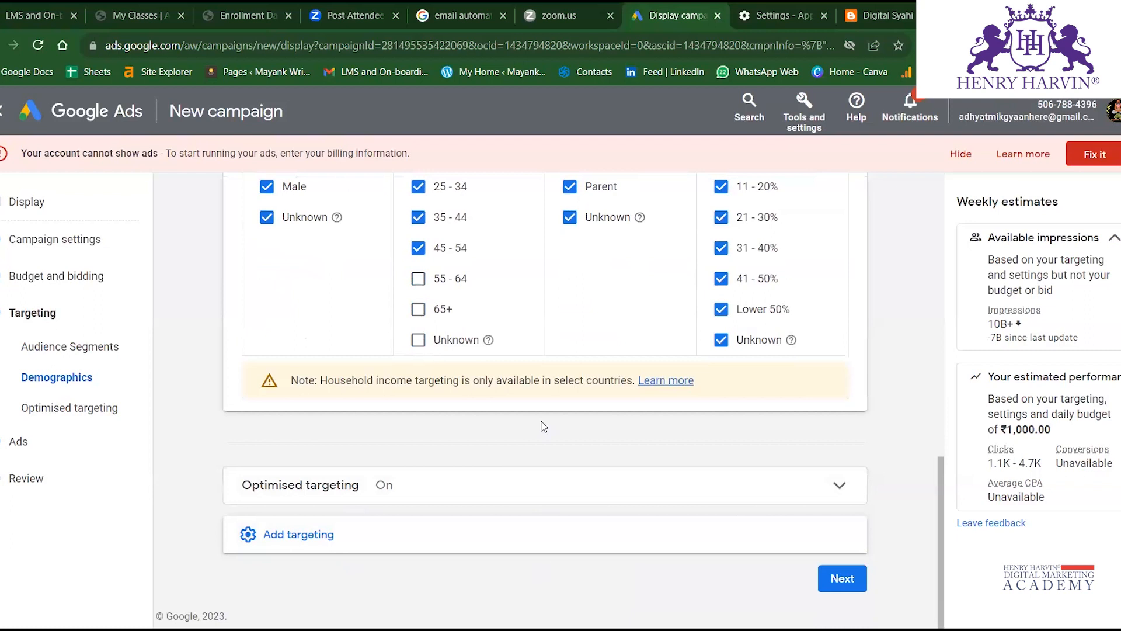
{"action": "left_click", "coordinate": [559, 540]}
{"action": "left_click", "coordinate": [576, 461]}
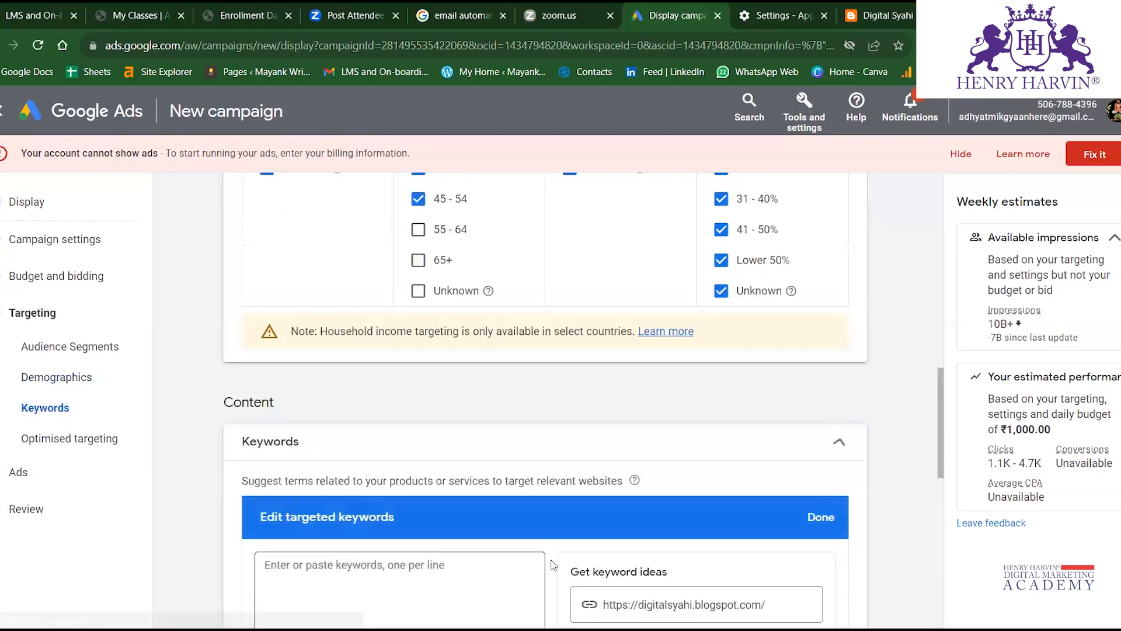
Enter "video editing" and "video editing course" as targeted keywords, one per line.
{"action": "left_click", "coordinate": [397, 306]}
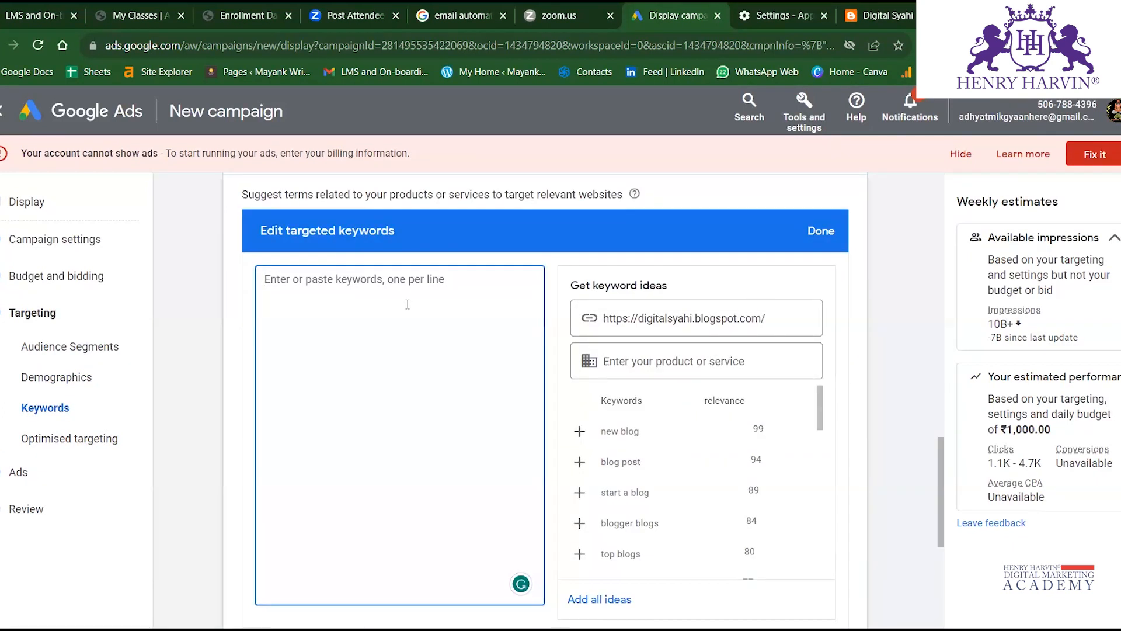
{"action": "type", "text": "video editing"}
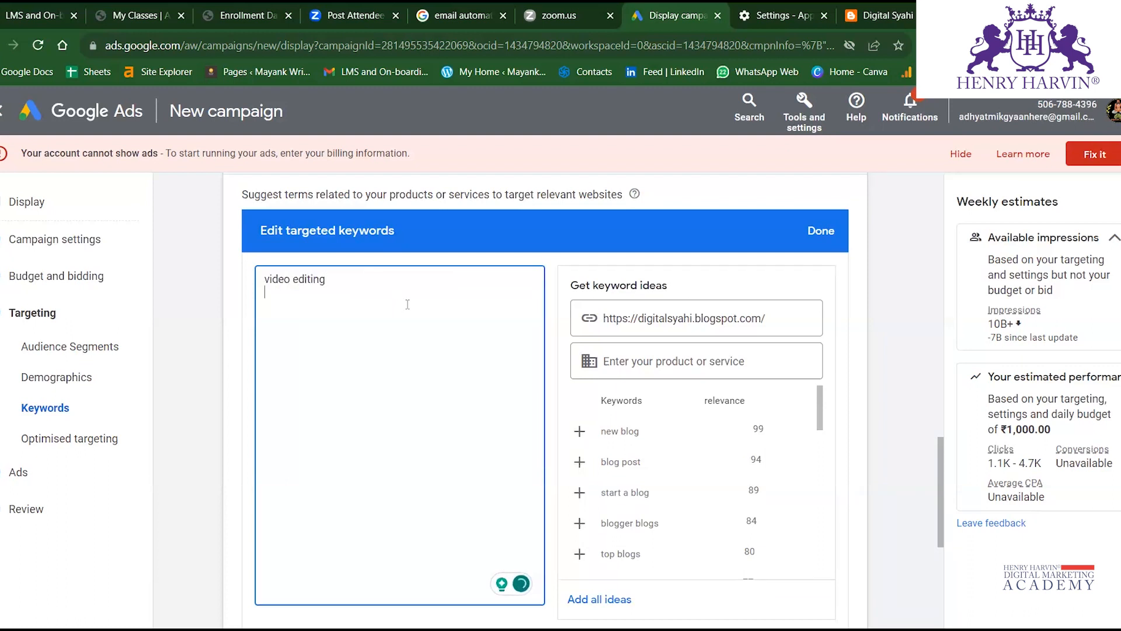
{"action": "key", "text": "Return"}
{"action": "type", "text": "video edtin"}
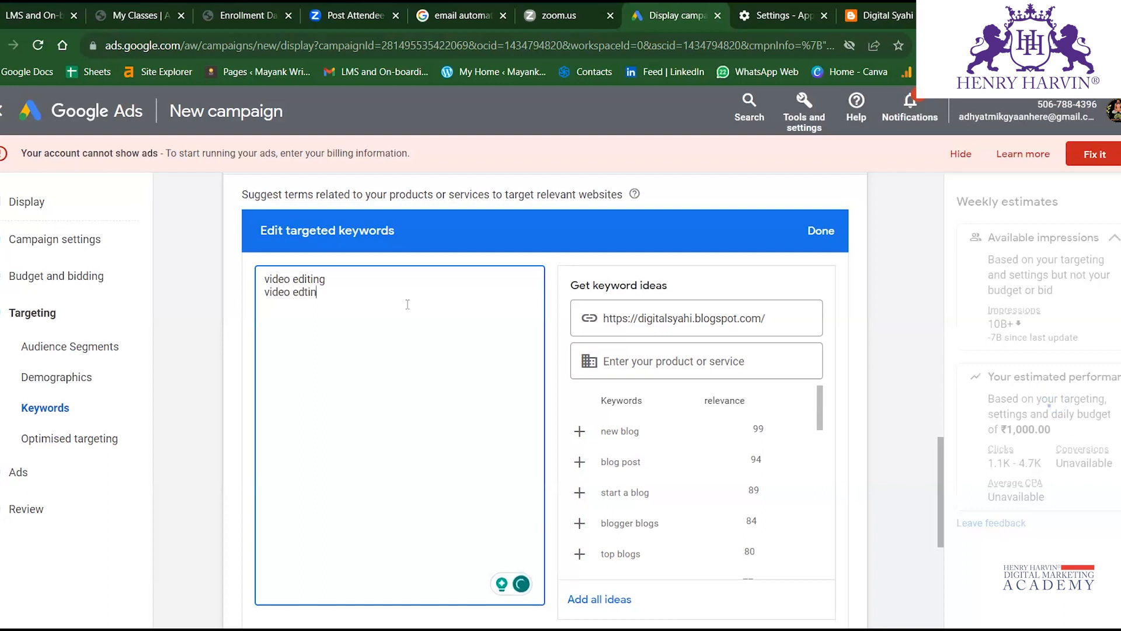
{"action": "key", "text": "BackSpace"}
{"action": "type", "text": "iting cour"}
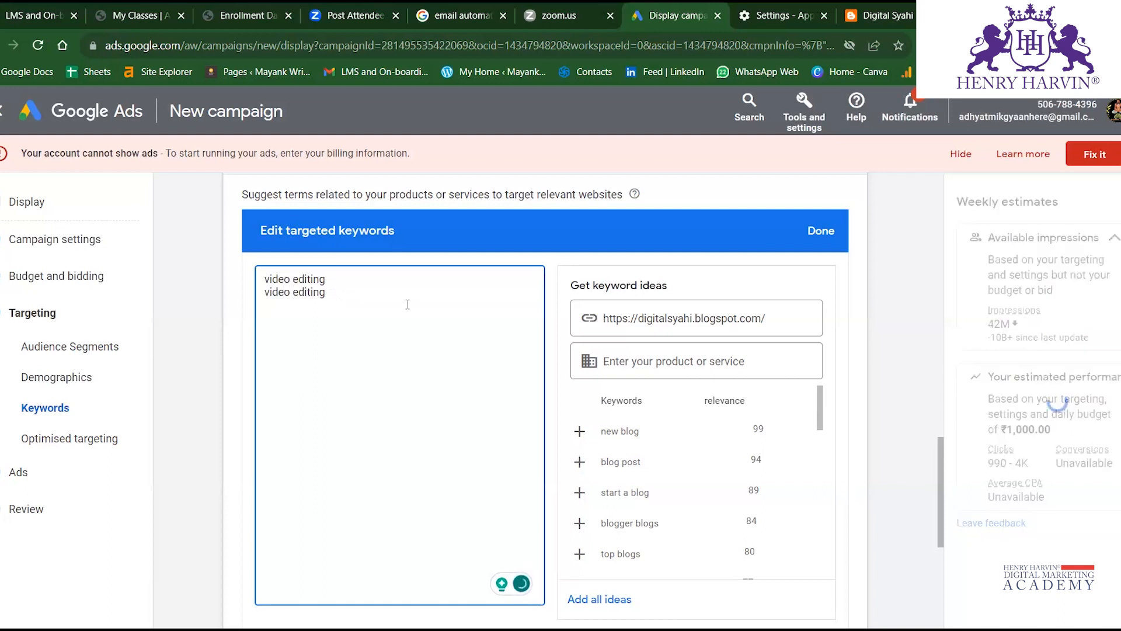
{"action": "type", "text": "se"}
{"action": "key", "text": "Return"}
Add "online courses" as the third targeted keyword.
{"action": "type", "text": "online video "}
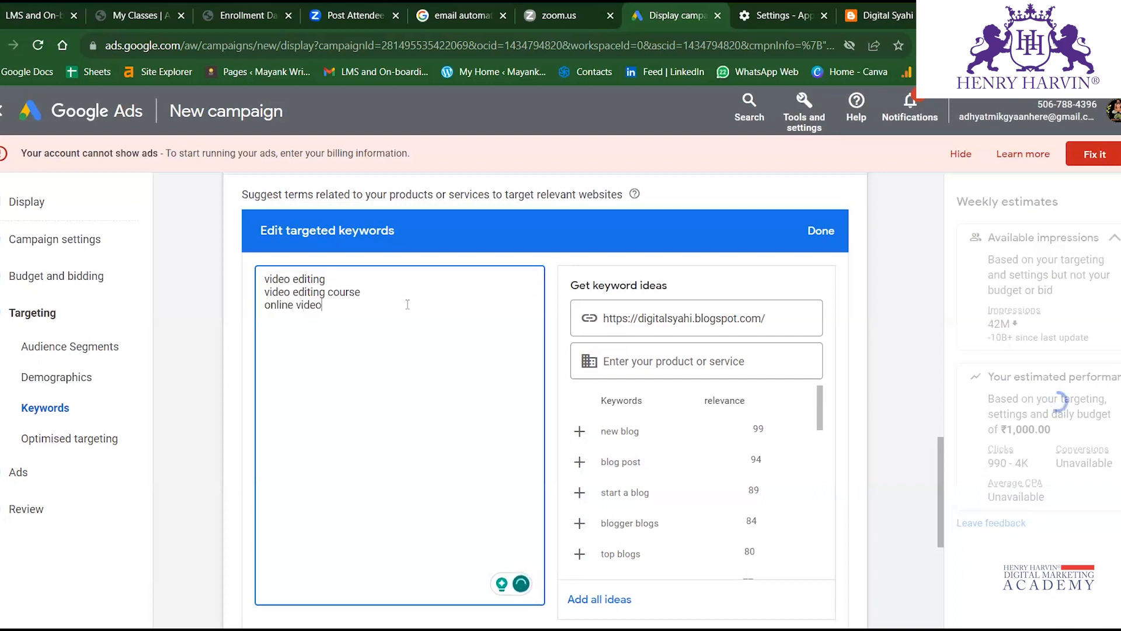
{"action": "type", "text": "editing"}
{"action": "key", "text": "BackSpace"}
{"action": "key", "text": "BackSpace"}
{"action": "key", "text": "BackSpace"}
{"action": "key", "text": "BackSpace"}
{"action": "type", "text": "courses"}
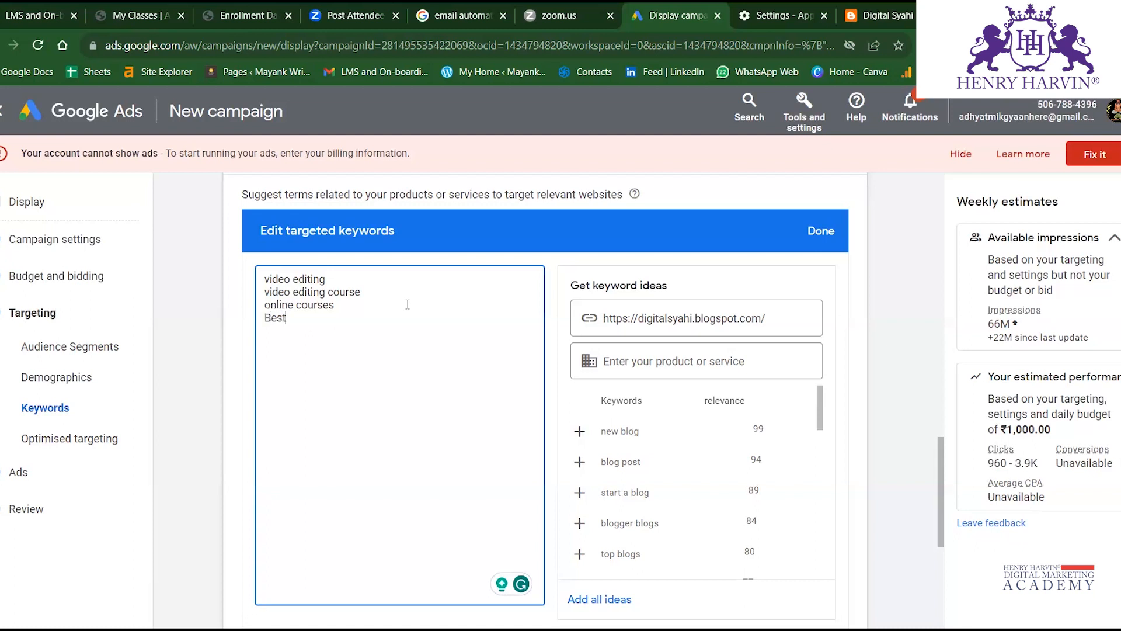
Add "Best video editing course" as the fourth targeted keyword on its own line.
{"action": "key", "text": "BackSpace"}
{"action": "type", "text": "vid"}
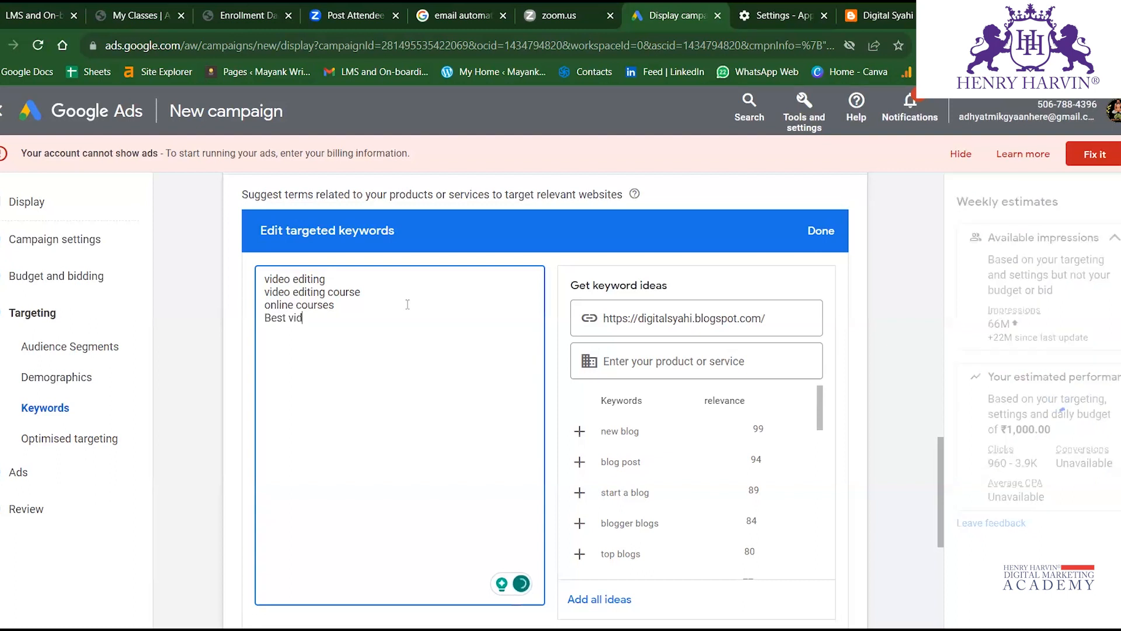
{"action": "type", "text": "eo edt"}
{"action": "type", "text": "tng c"}
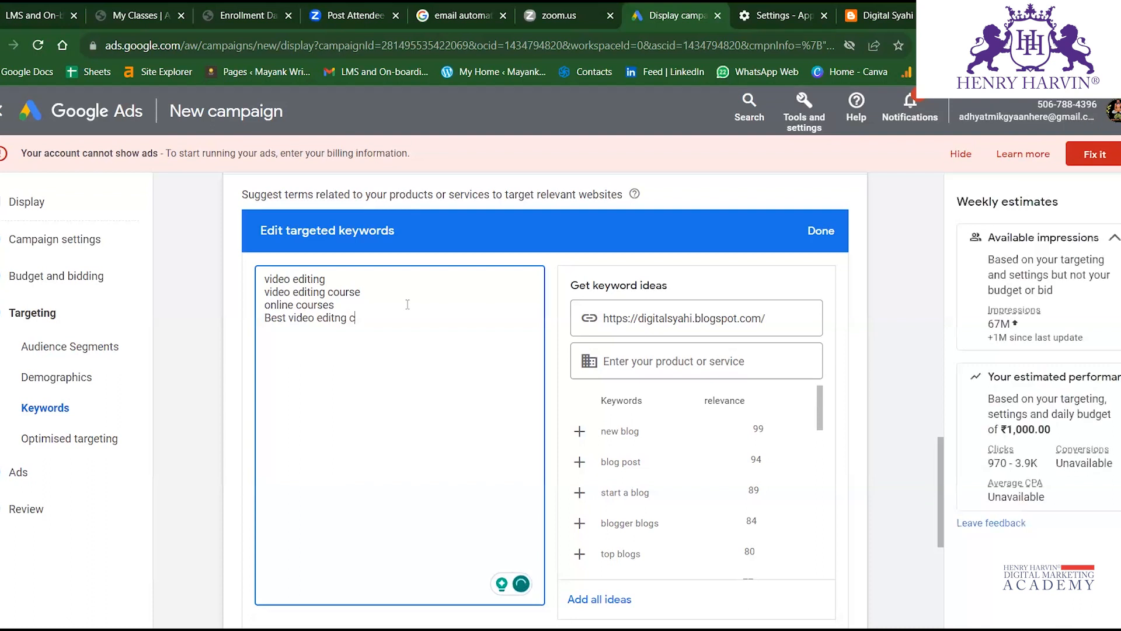
{"action": "type", "text": "ting cou"}
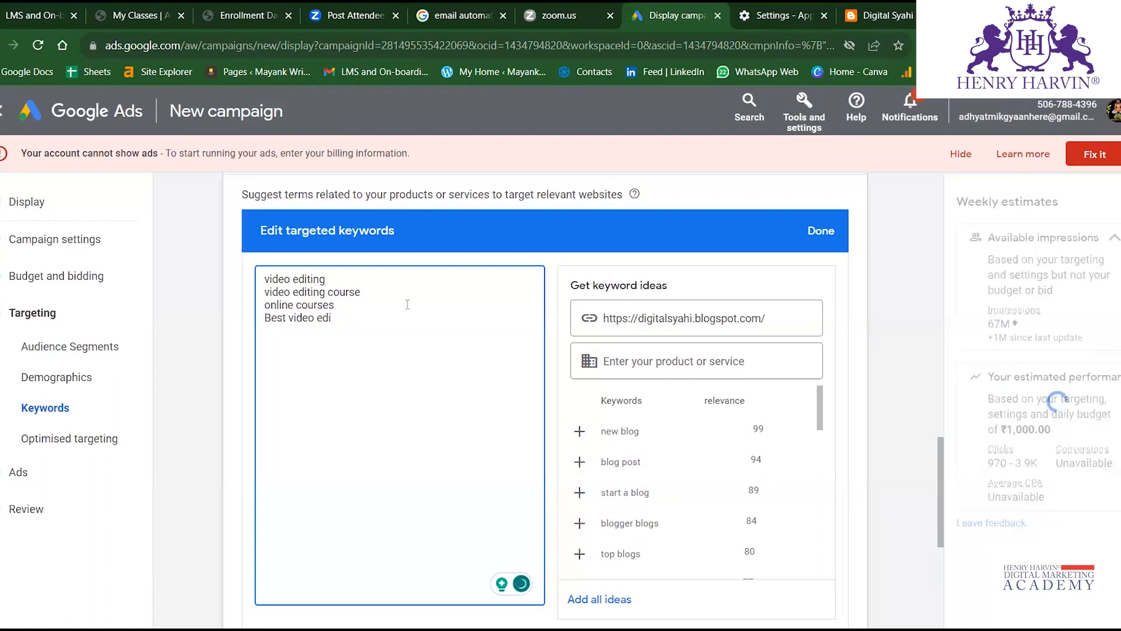
{"action": "type", "text": "rse"}
{"action": "key", "text": "Return"}
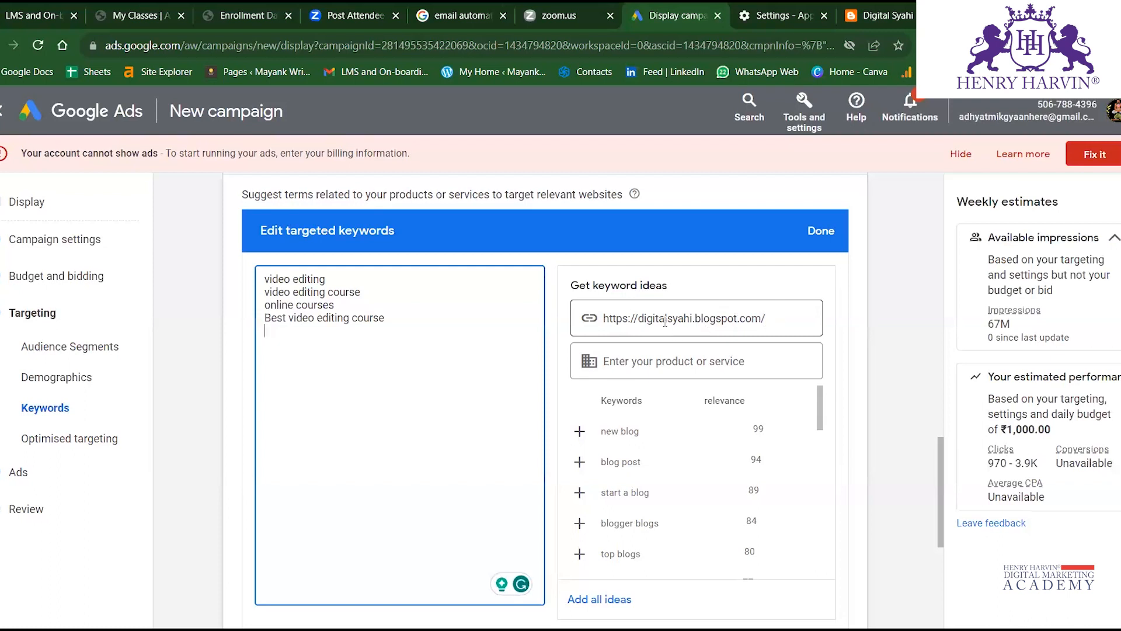
Check the keyword ideas for the blog's address against the entered keywords and set the keyword setting to Content.
{"action": "left_click_drag", "start_coordinate": [605, 320], "coordinate": [727, 319]}
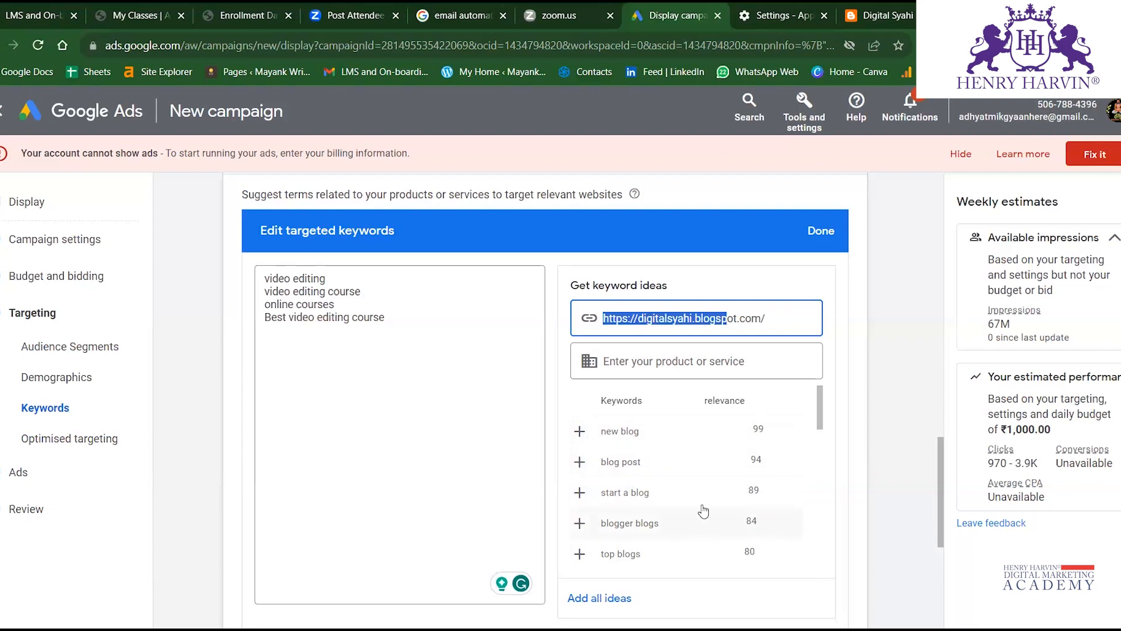
{"action": "scroll", "coordinate": [460, 435], "scroll_direction": "down", "scroll_amount": 2}
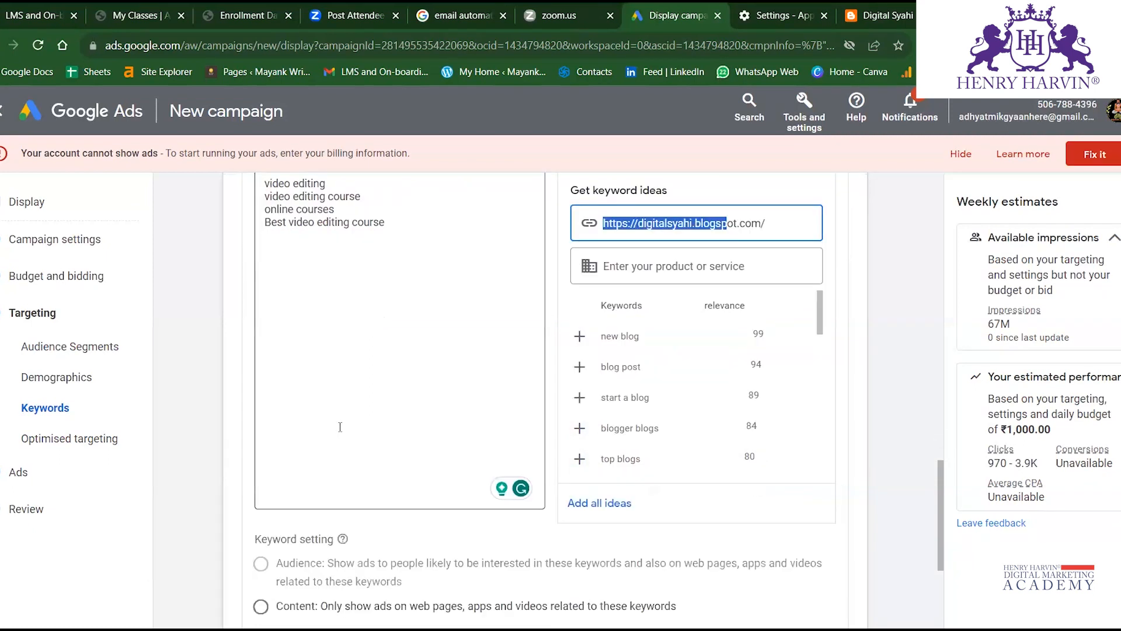
{"action": "scroll", "coordinate": [330, 276], "scroll_direction": "up", "scroll_amount": 2}
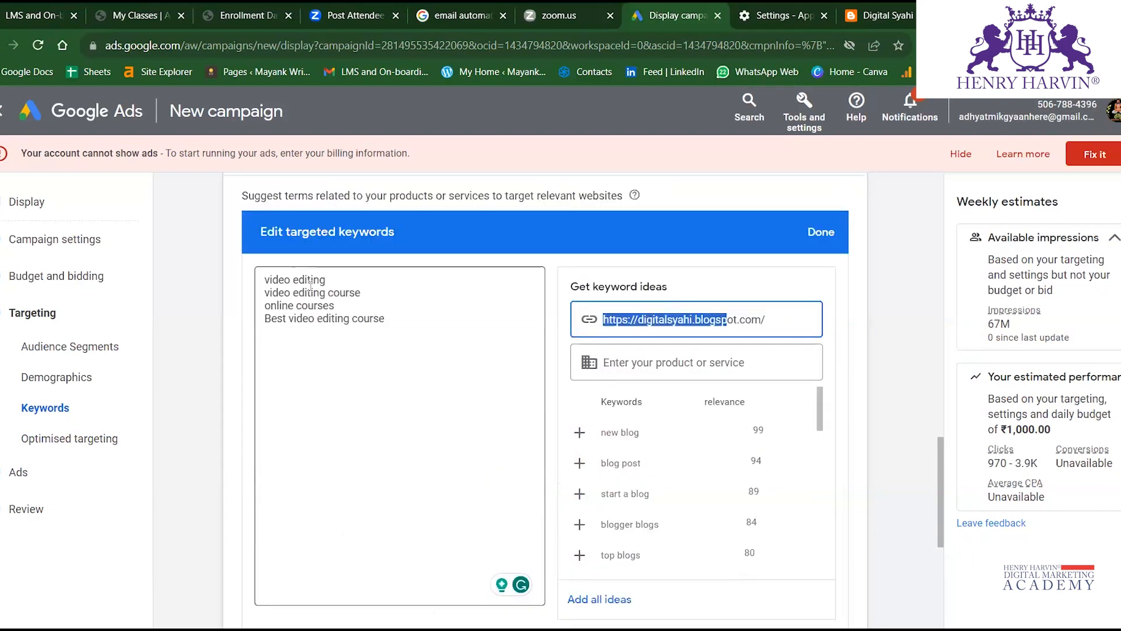
{"action": "left_click", "coordinate": [745, 314]}
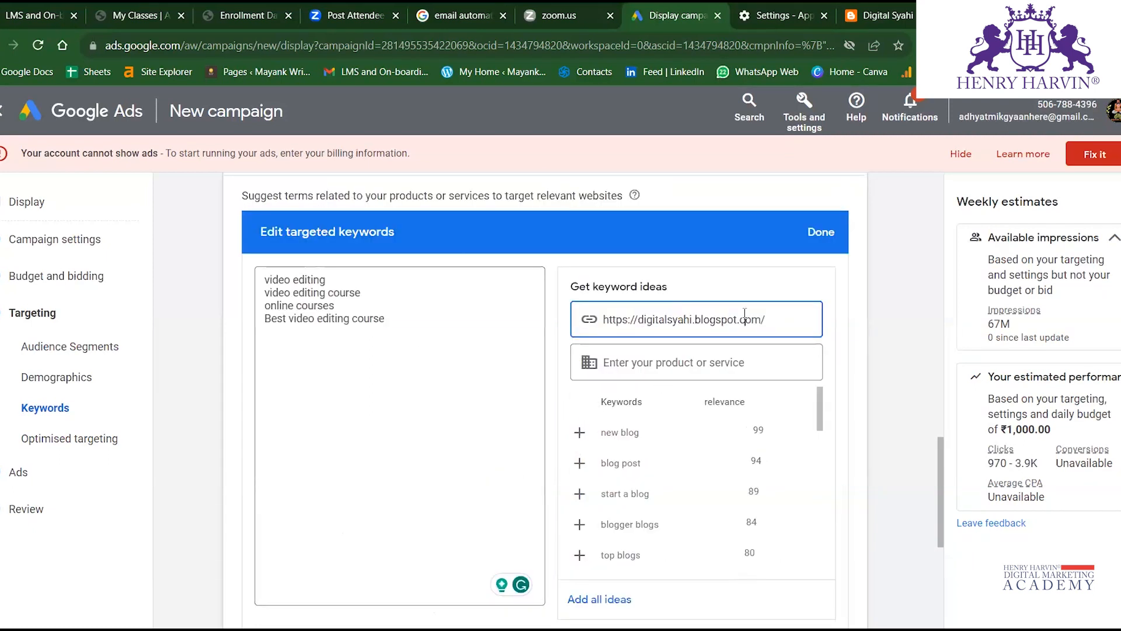
{"action": "left_click", "coordinate": [319, 313]}
{"action": "scroll", "coordinate": [315, 406], "scroll_direction": "down", "scroll_amount": 6}
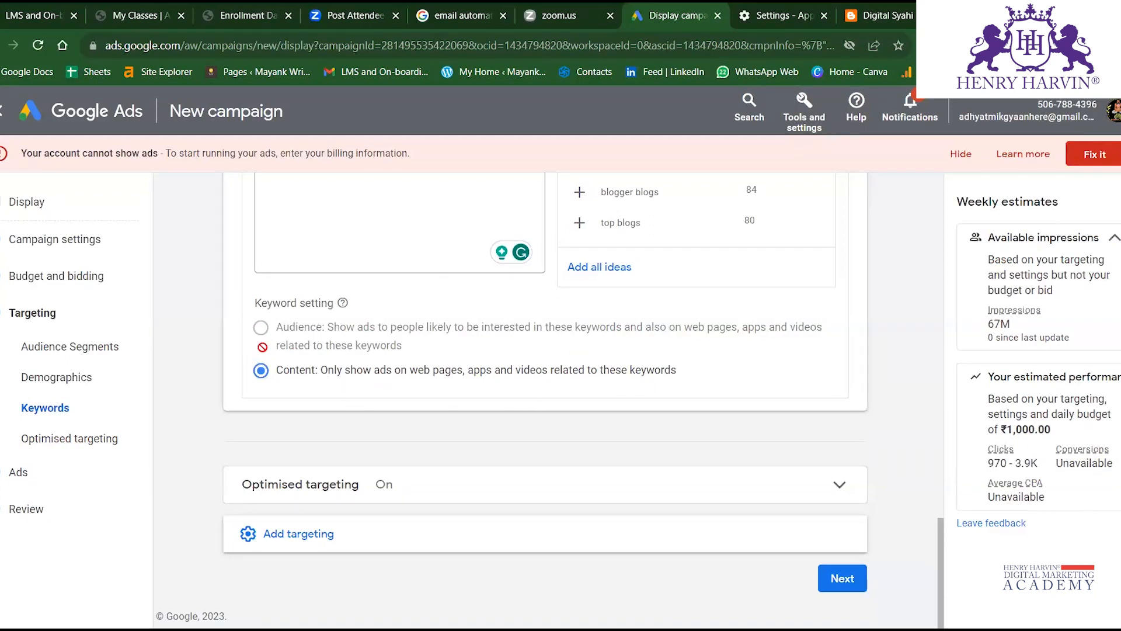
{"action": "mouse_move", "coordinate": [355, 340]}
{"action": "scroll", "coordinate": [356, 340], "scroll_direction": "up", "scroll_amount": 2}
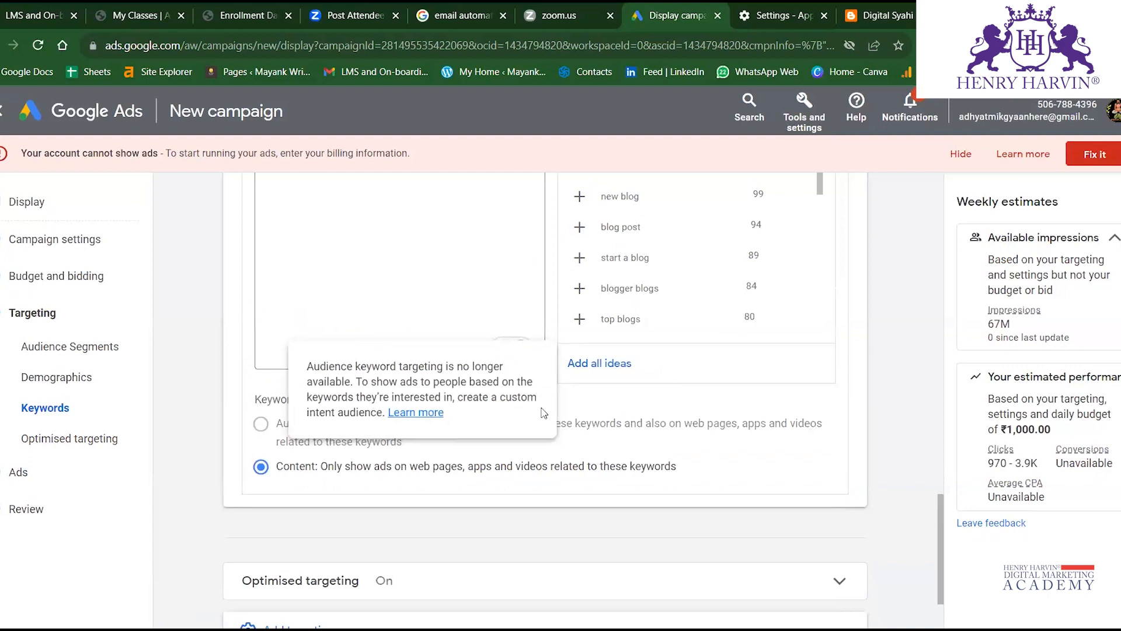
{"action": "scroll", "coordinate": [370, 317], "scroll_direction": "up", "scroll_amount": 3}
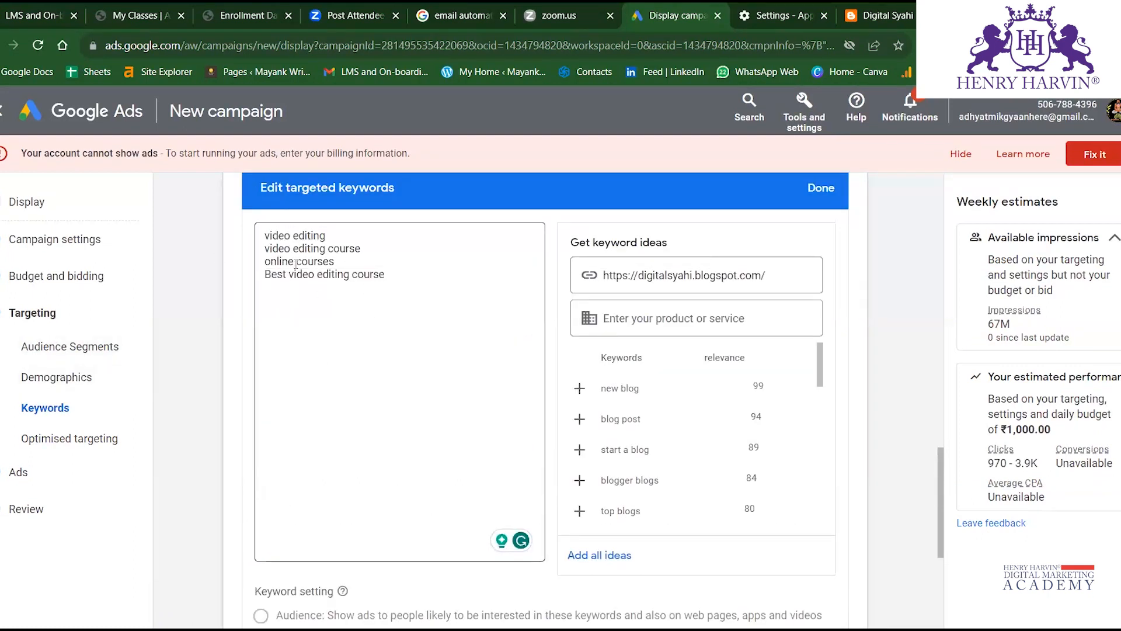
{"action": "scroll", "coordinate": [328, 421], "scroll_direction": "down", "scroll_amount": 5}
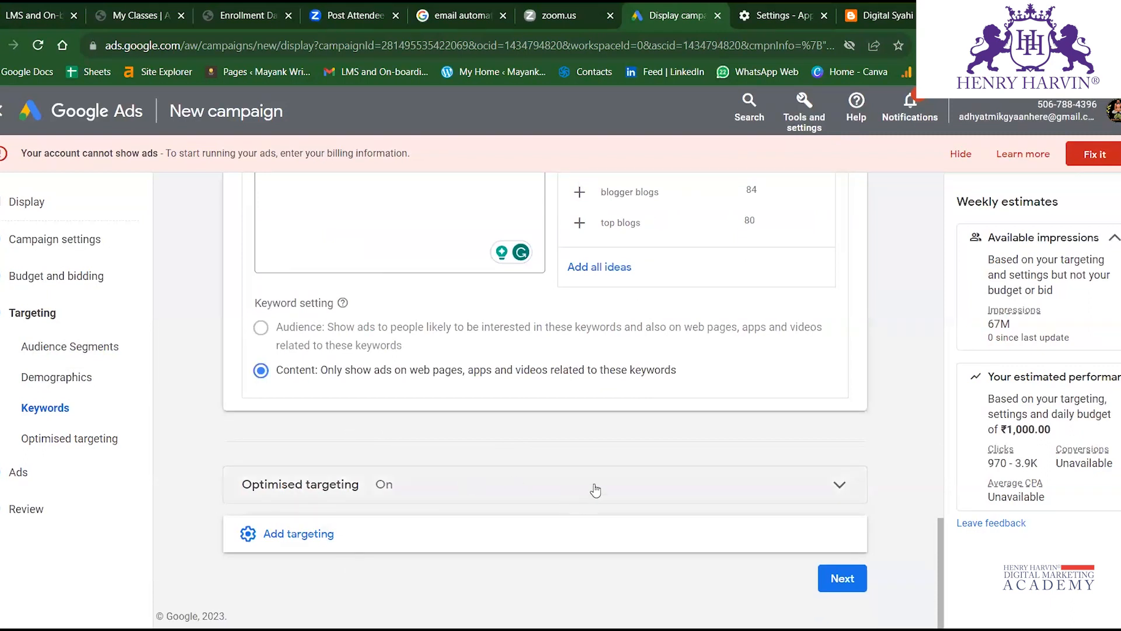
Check the optimised targeting section and whether it is enabled, leaving its setting as it is.
{"action": "left_click", "coordinate": [621, 481]}
{"action": "scroll", "coordinate": [571, 483], "scroll_direction": "down", "scroll_amount": 3}
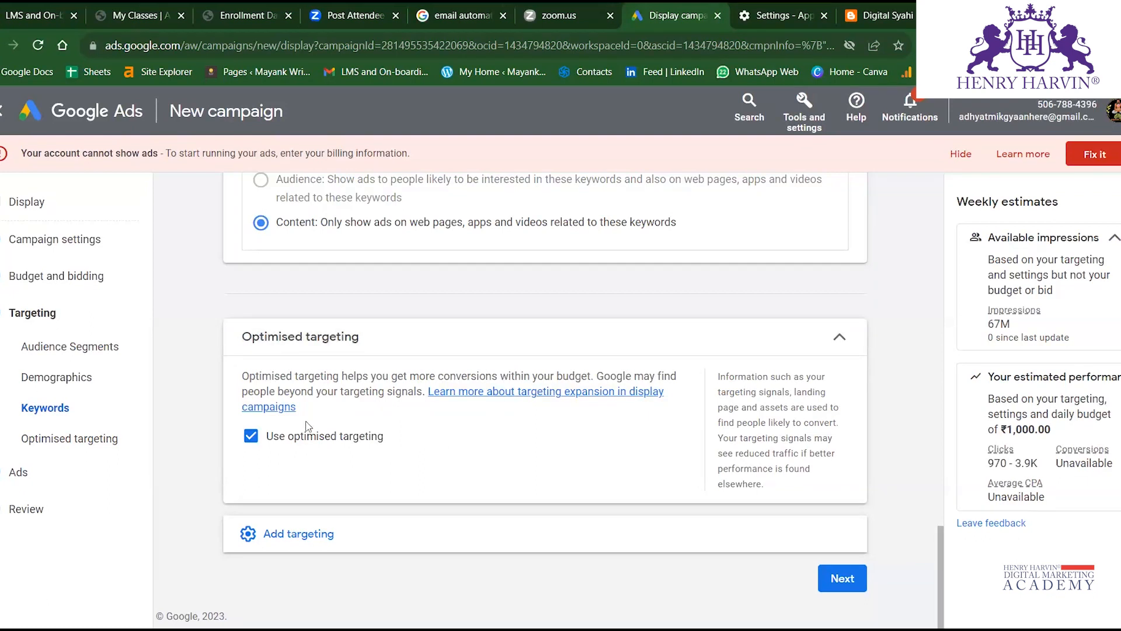
{"action": "left_click", "coordinate": [767, 348]}
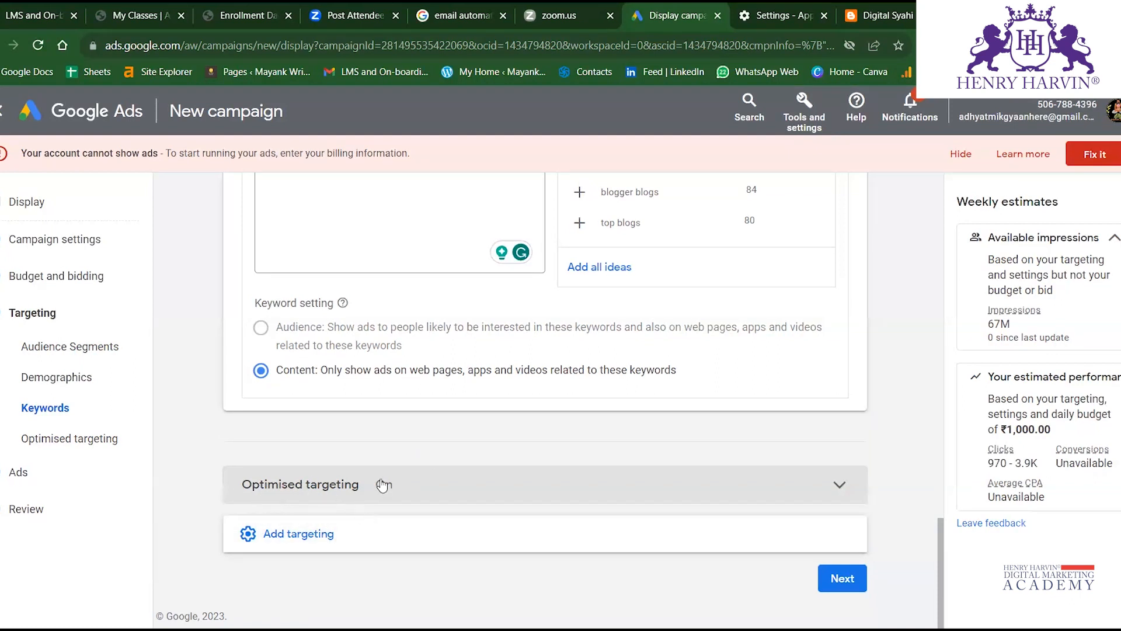
Add Topics as a further targeting type for the campaign.
{"action": "left_click", "coordinate": [370, 545]}
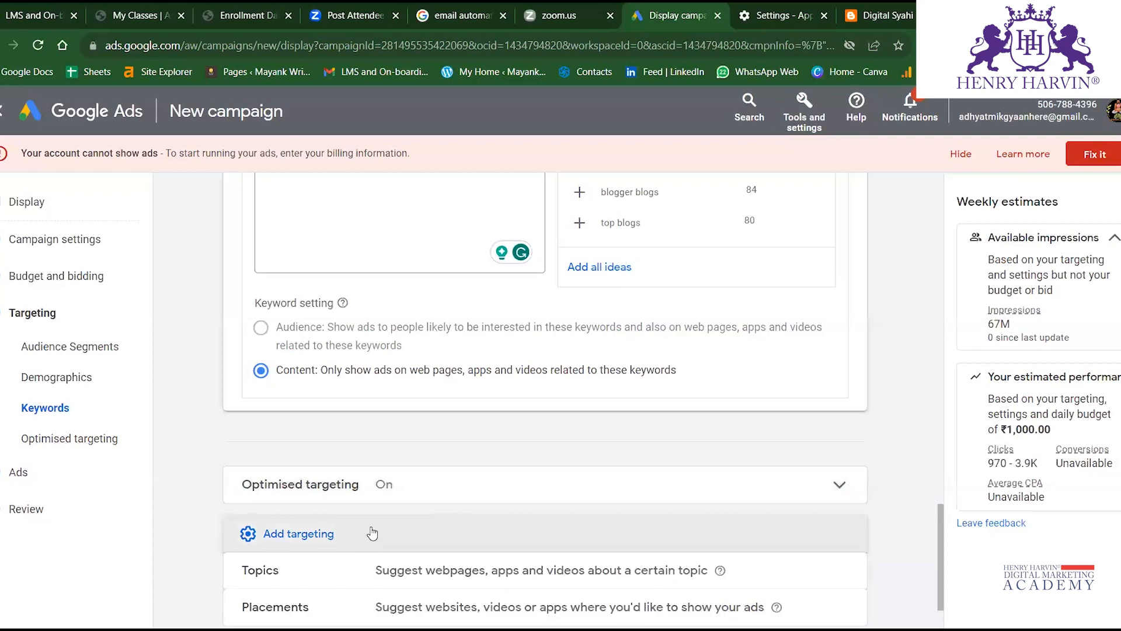
{"action": "scroll", "coordinate": [369, 531], "scroll_direction": "down", "scroll_amount": 1}
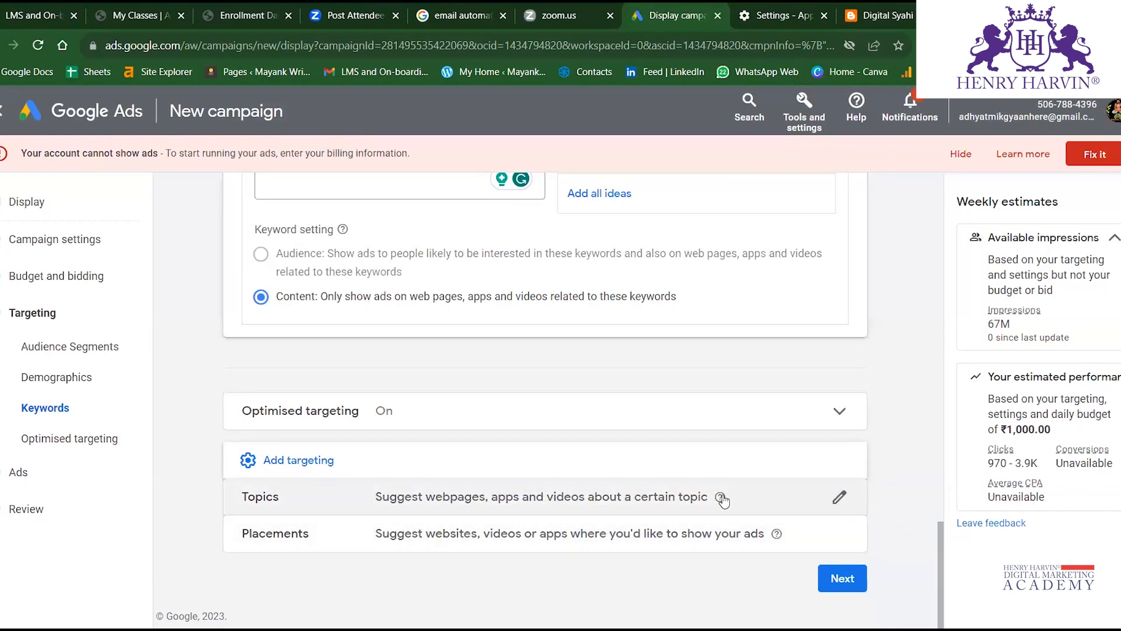
{"action": "left_click", "coordinate": [818, 498]}
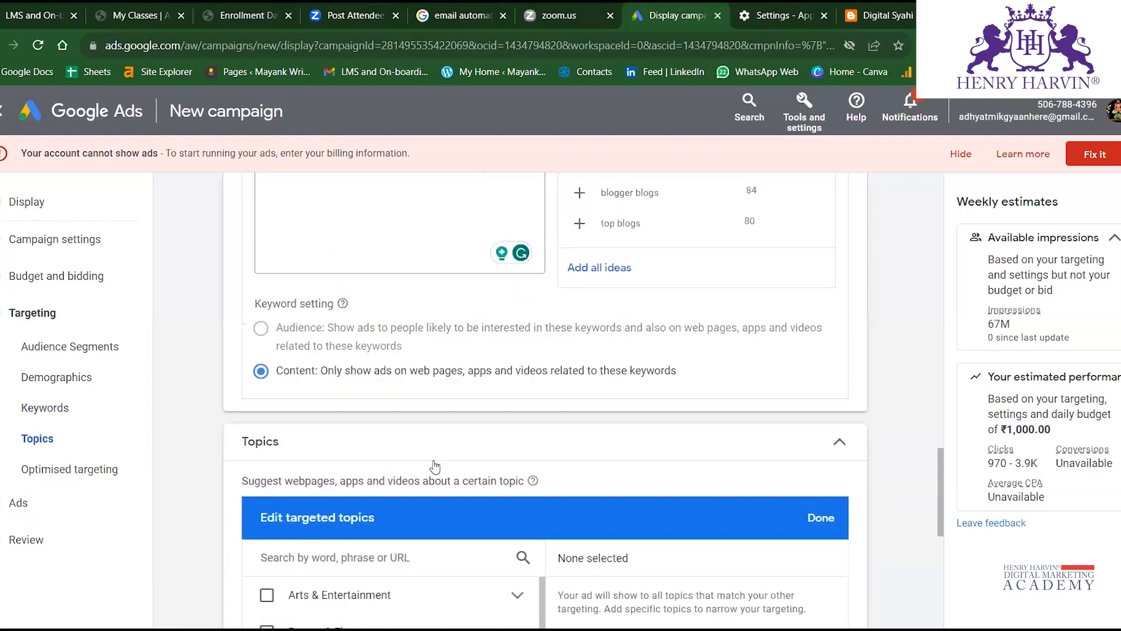
{"action": "scroll", "coordinate": [434, 465], "scroll_direction": "down", "scroll_amount": 5}
{"action": "scroll", "coordinate": [433, 476], "scroll_direction": "up", "scroll_amount": 2}
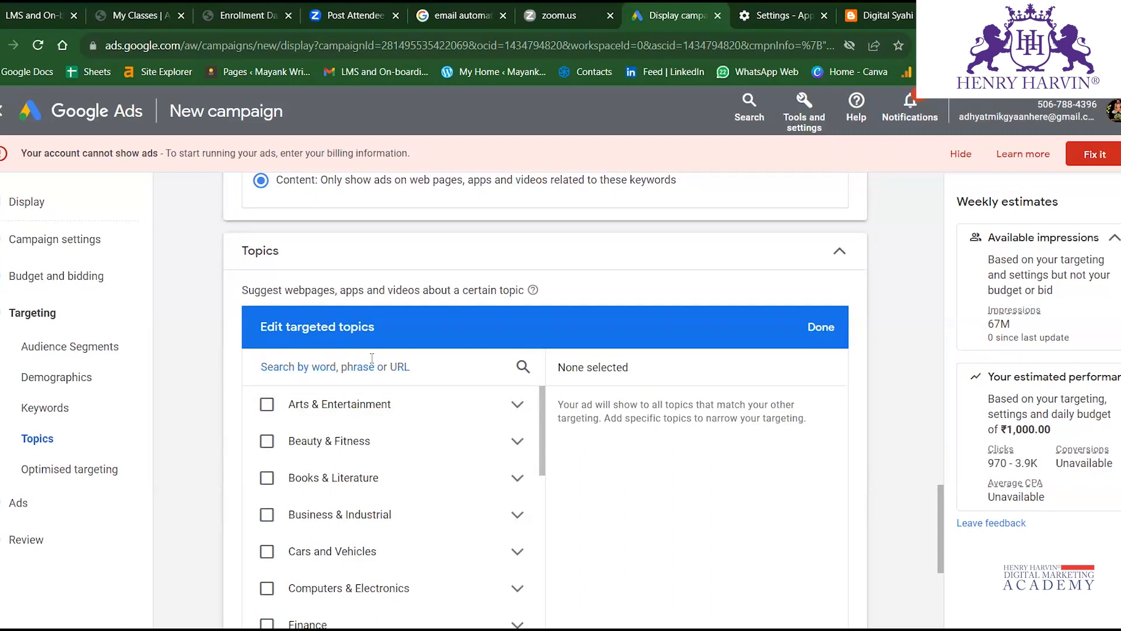
Search the targetable topics for "video editing".
{"action": "type", "text": "video"}
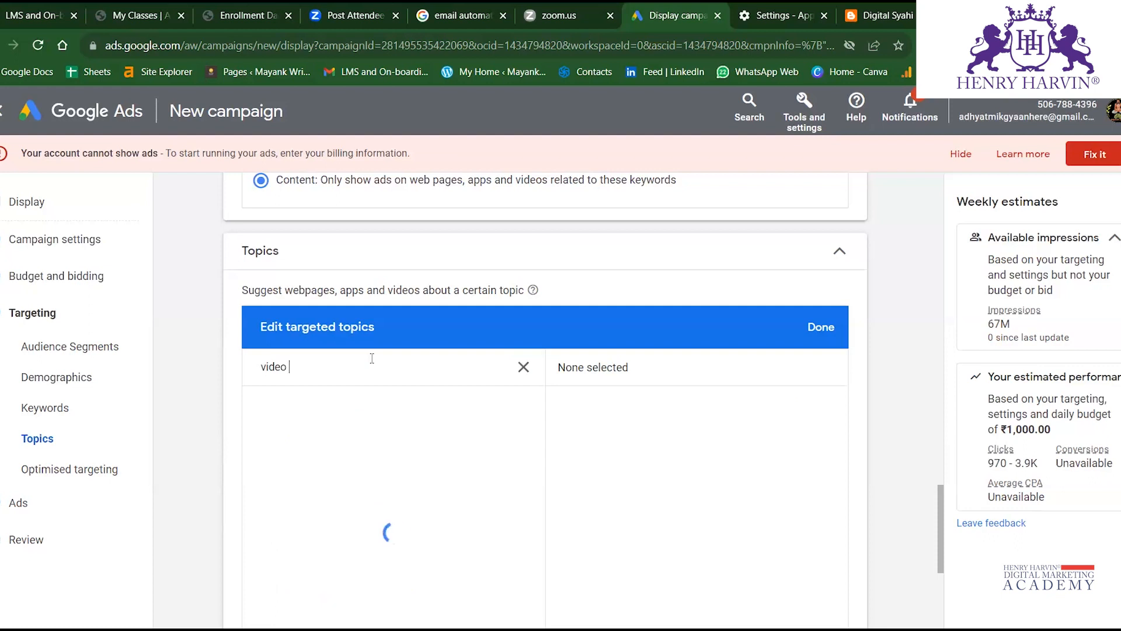
{"action": "type", "text": " edting"}
{"action": "key", "text": "BackSpace"}
{"action": "key", "text": "BackSpace"}
{"action": "key", "text": "BackSpace"}
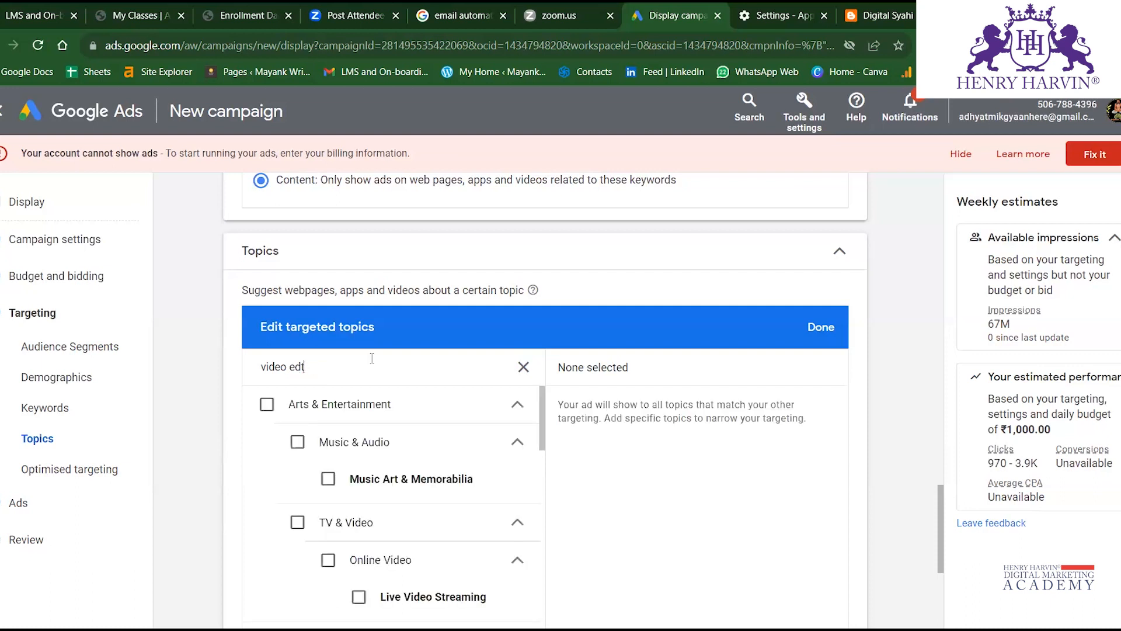
{"action": "key", "text": "BackSpace"}
{"action": "type", "text": "iting"}
Select Video Software, under Multimedia Software > Photo & Video Software, as a targeted topic.
{"action": "scroll", "coordinate": [410, 518], "scroll_direction": "down", "scroll_amount": 3}
{"action": "scroll", "coordinate": [408, 511], "scroll_direction": "down", "scroll_amount": 3}
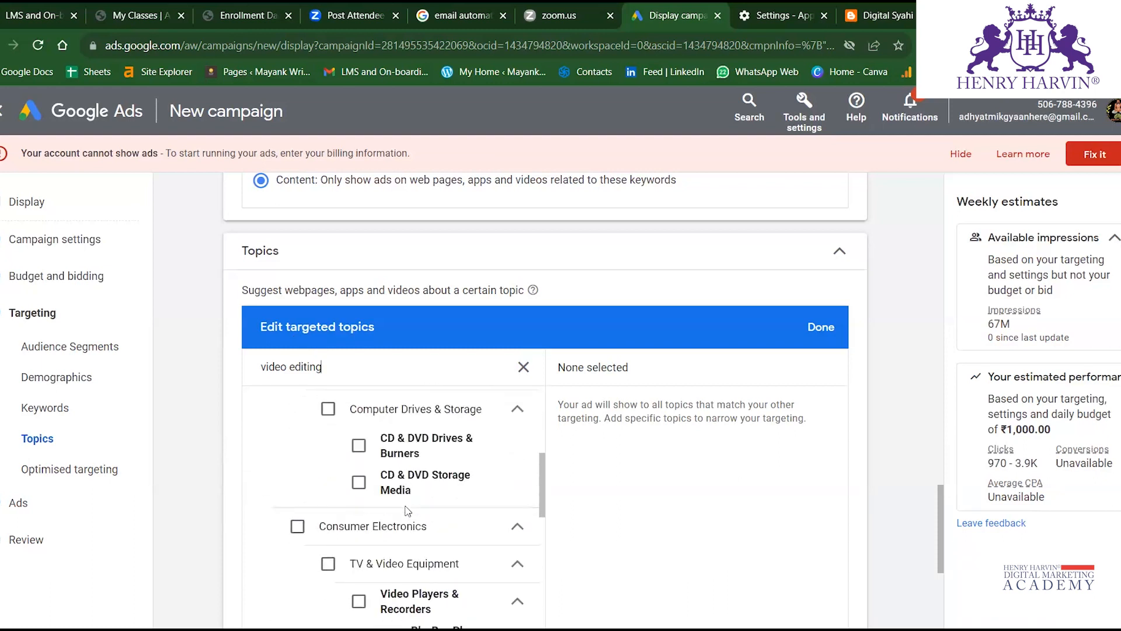
{"action": "scroll", "coordinate": [415, 530], "scroll_direction": "down", "scroll_amount": 3}
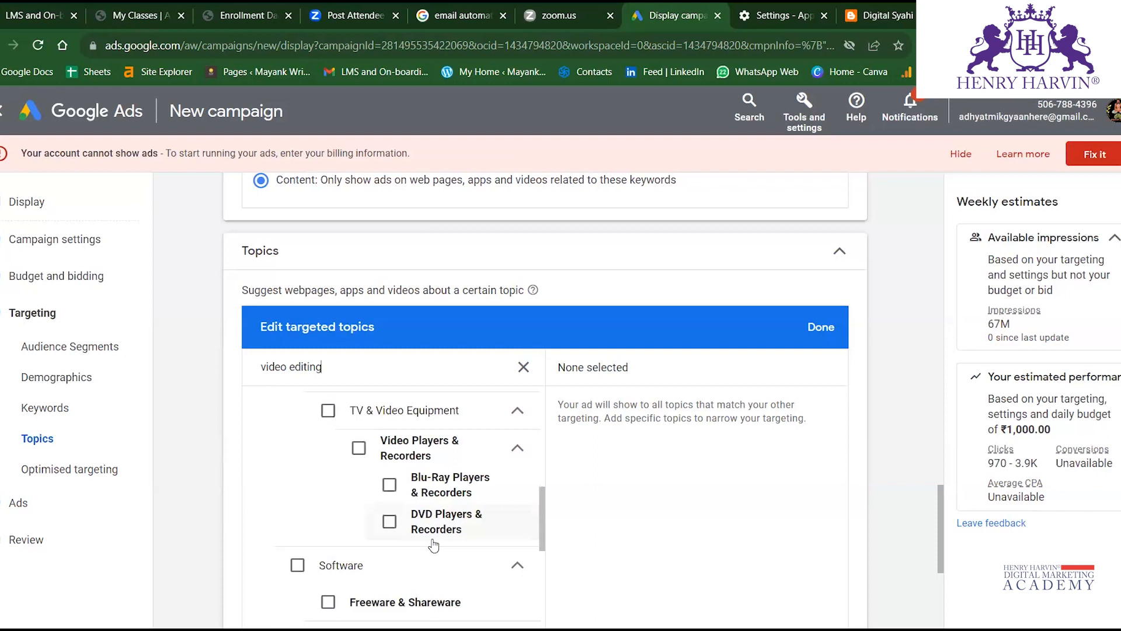
{"action": "scroll", "coordinate": [433, 545], "scroll_direction": "down", "scroll_amount": 3}
{"action": "scroll", "coordinate": [429, 544], "scroll_direction": "down", "scroll_amount": 3}
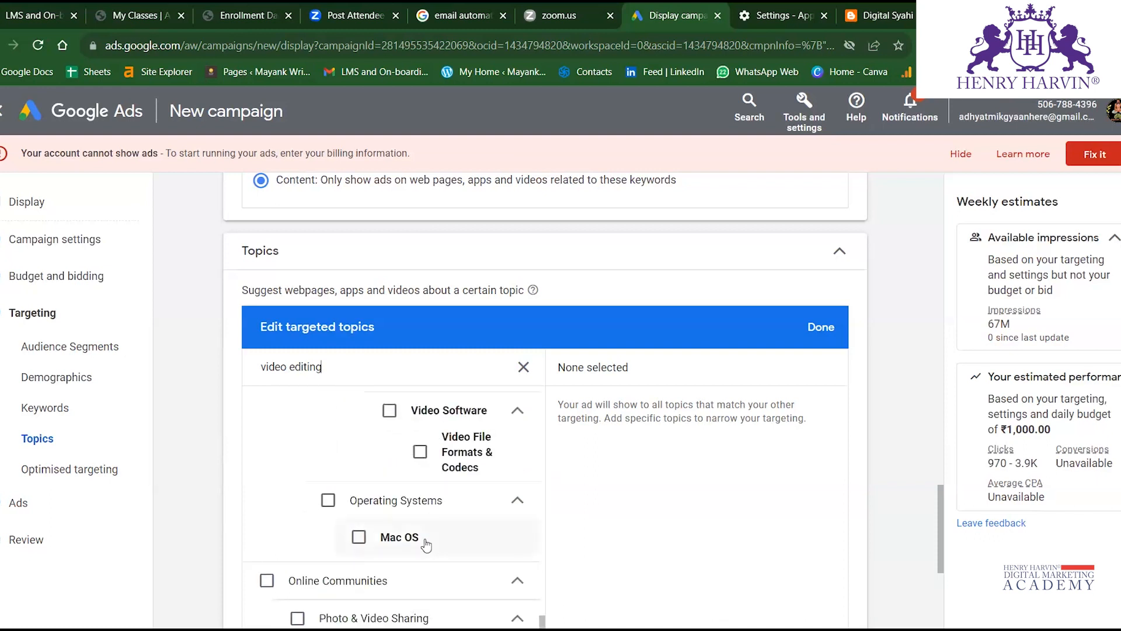
{"action": "scroll", "coordinate": [424, 542], "scroll_direction": "up", "scroll_amount": 2}
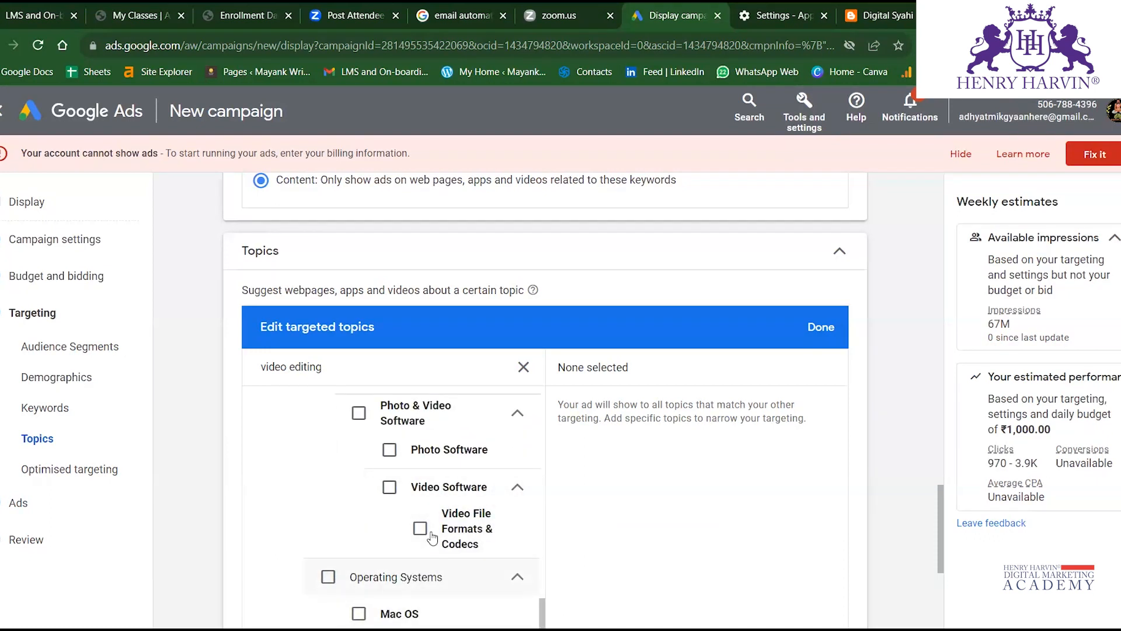
{"action": "left_click", "coordinate": [390, 487]}
{"action": "scroll", "coordinate": [385, 532], "scroll_direction": "down", "scroll_amount": 1}
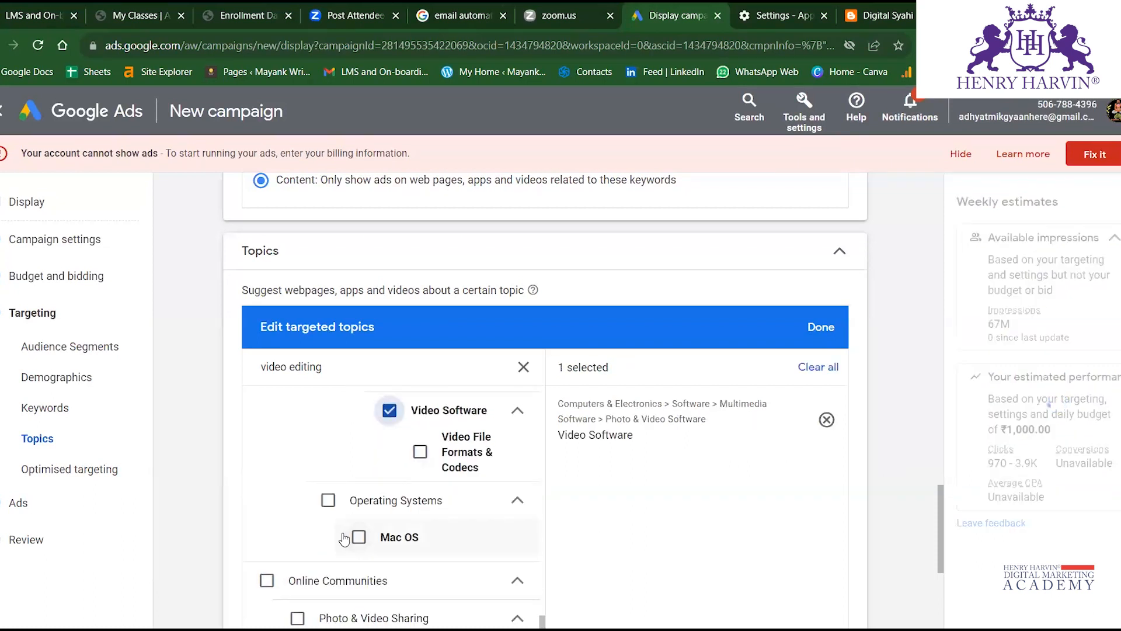
Recheck the entered keywords and search the targetable topics for "online course".
{"action": "scroll", "coordinate": [345, 538], "scroll_direction": "up", "scroll_amount": 10}
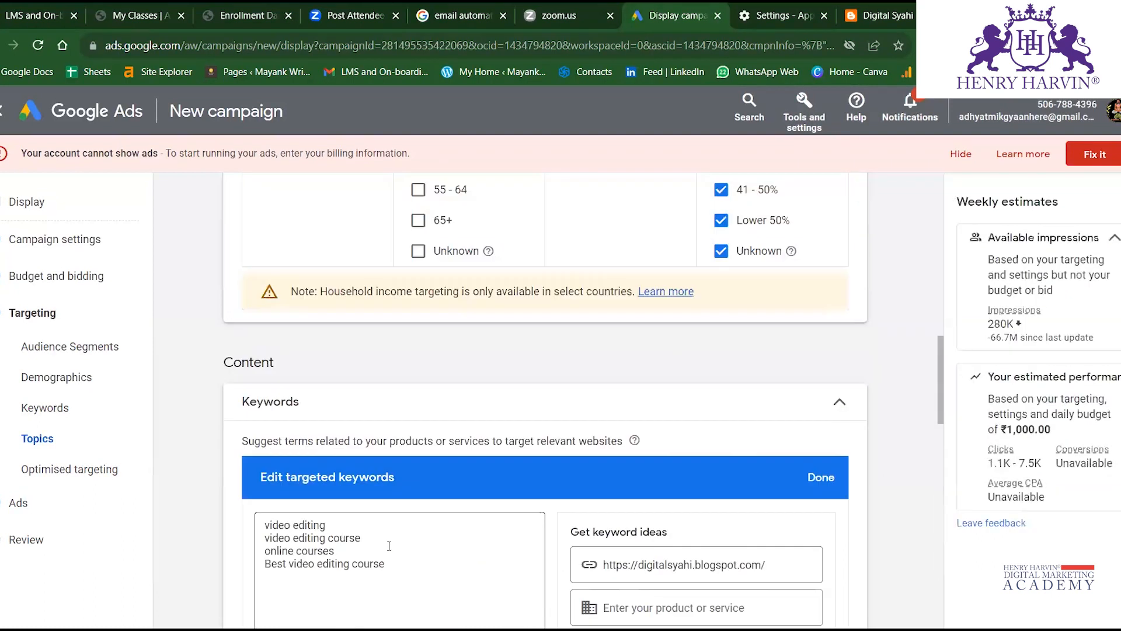
{"action": "scroll", "coordinate": [362, 541], "scroll_direction": "down", "scroll_amount": 10}
{"action": "scroll", "coordinate": [389, 549], "scroll_direction": "down", "scroll_amount": 5}
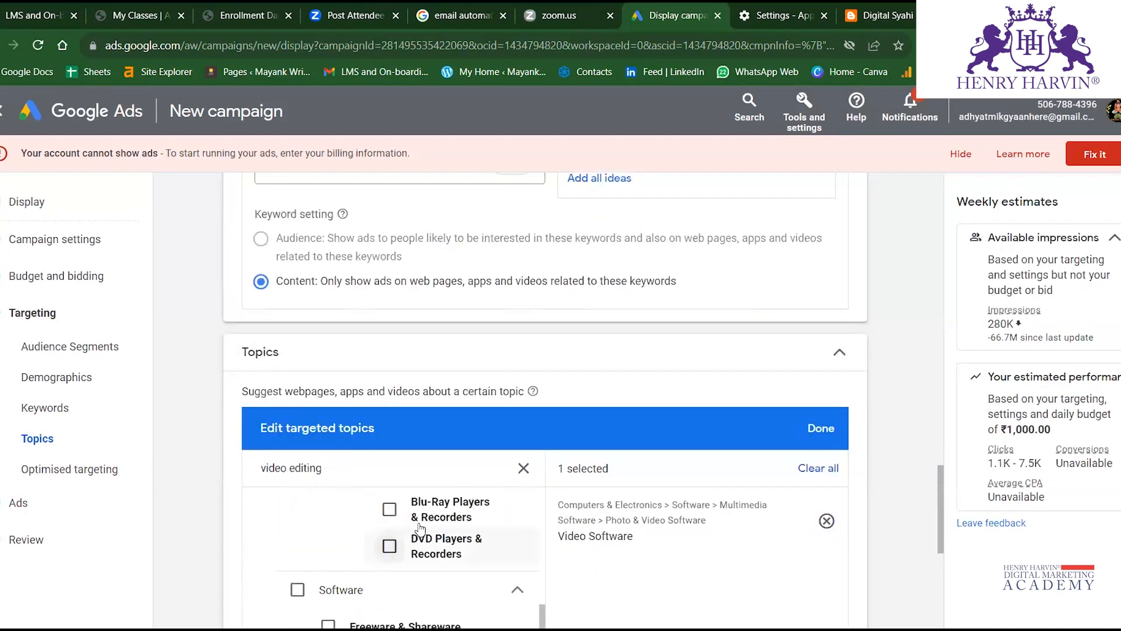
{"action": "left_click", "coordinate": [524, 468]}
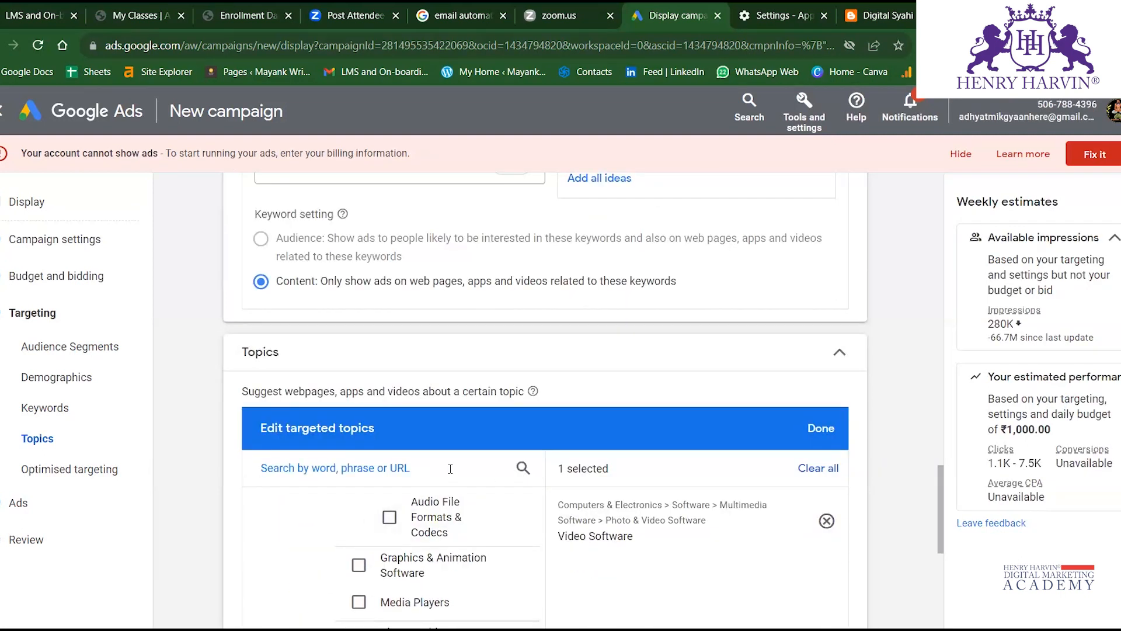
{"action": "type", "text": "online course"}
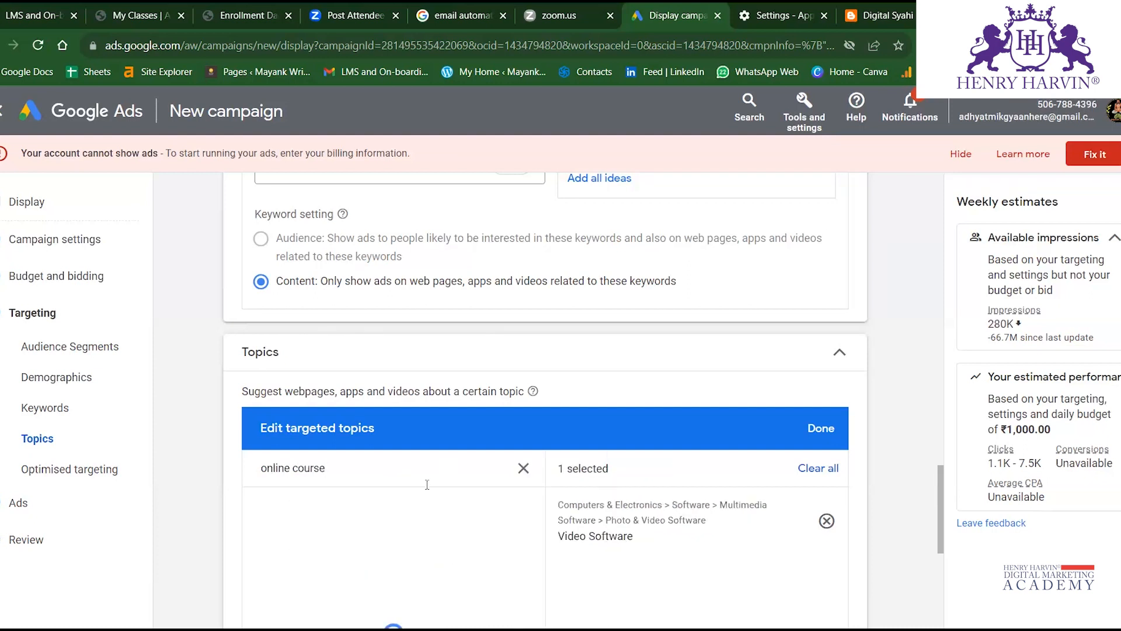
{"action": "scroll", "coordinate": [450, 469], "scroll_direction": "down", "scroll_amount": 5}
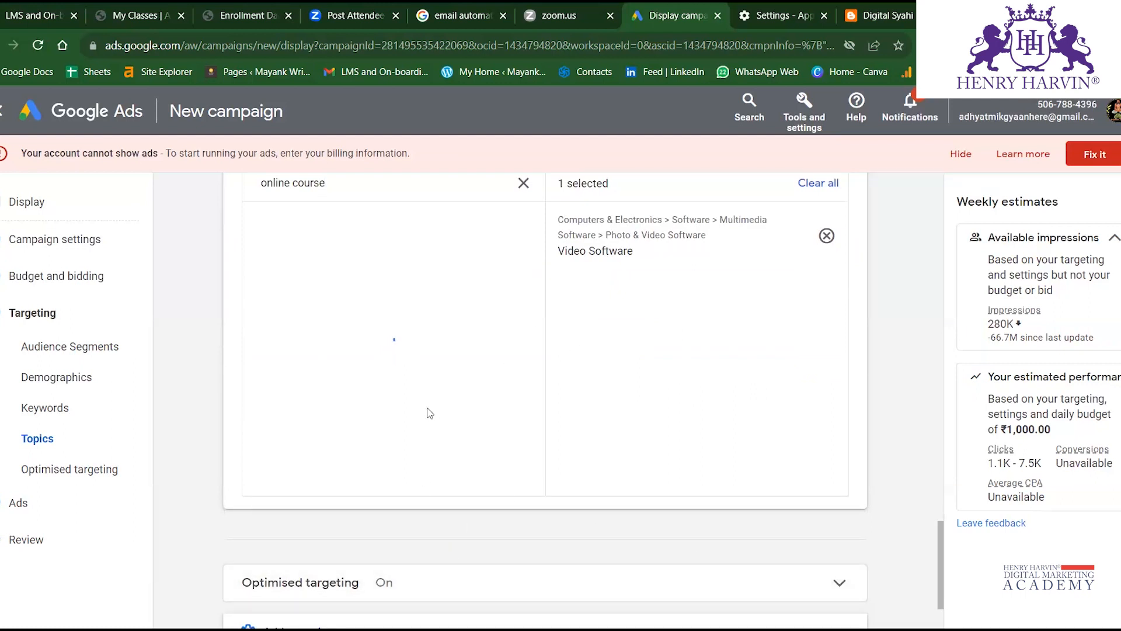
{"action": "scroll", "coordinate": [497, 457], "scroll_direction": "down", "scroll_amount": 2}
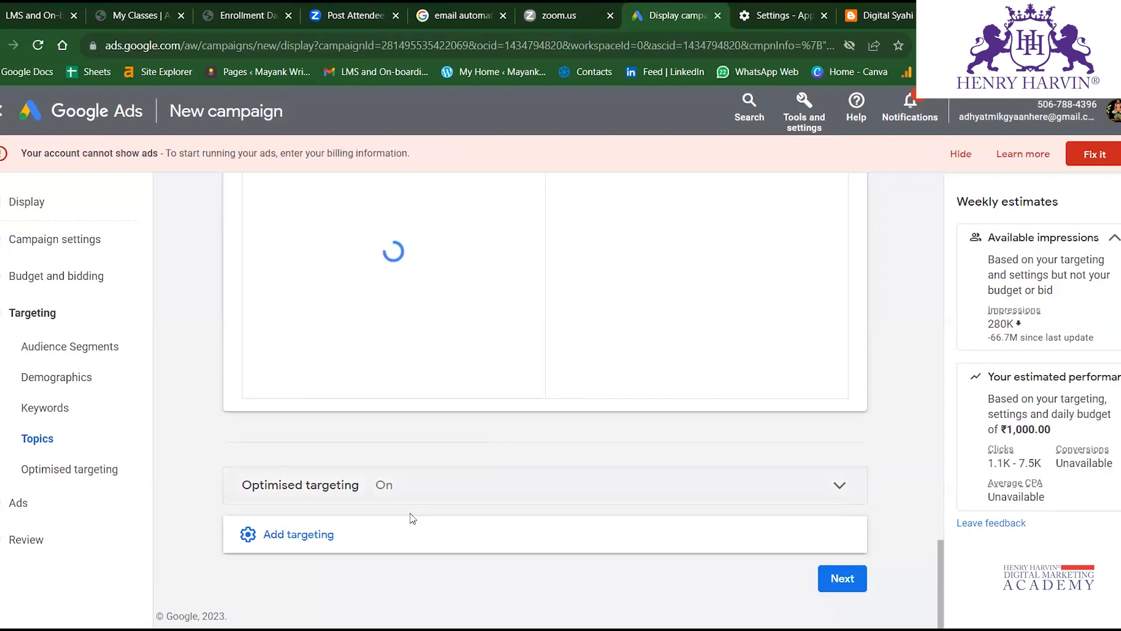
Examine the topic suggestions for "online course", collapsing the Jobs & Education group, and reveal the remaining targeting type.
{"action": "left_click", "coordinate": [372, 534]}
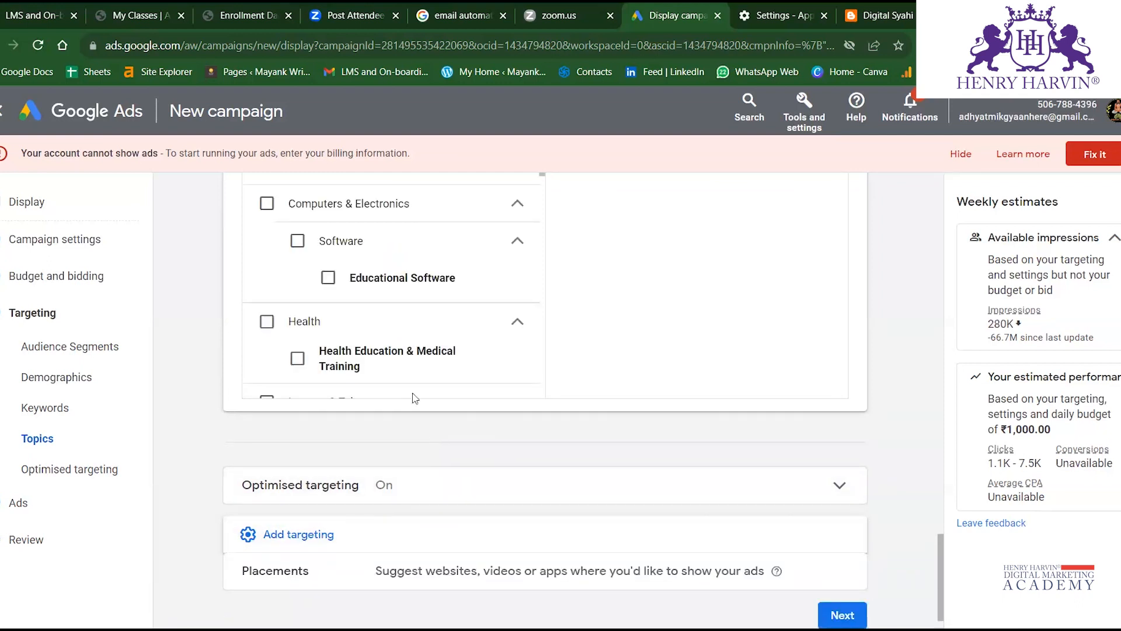
{"action": "scroll", "coordinate": [415, 397], "scroll_direction": "up", "scroll_amount": 4}
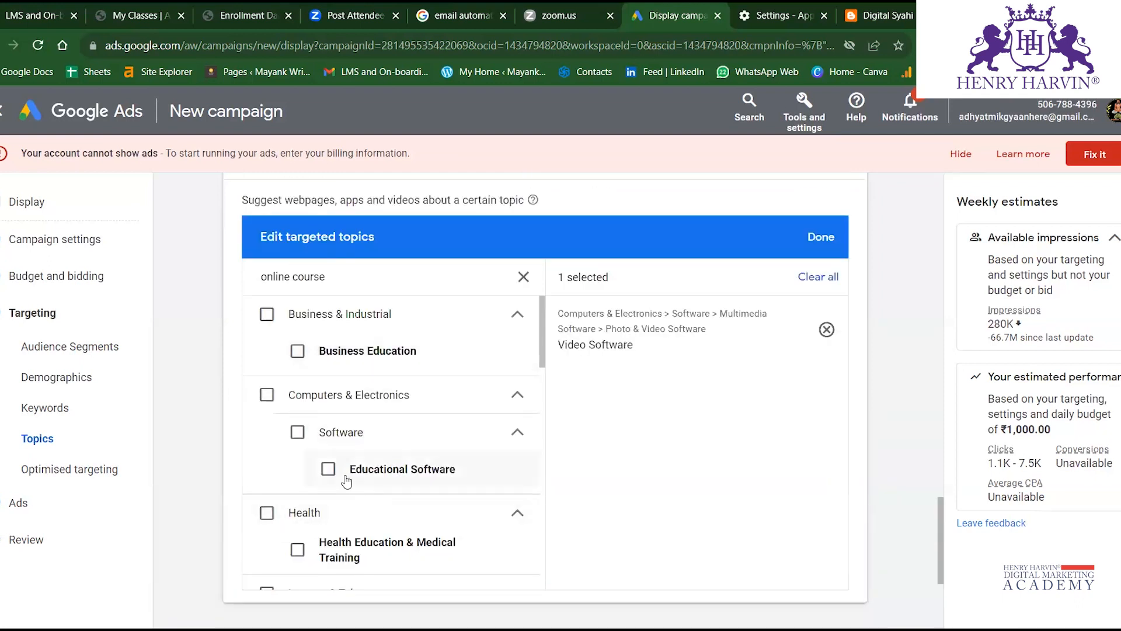
{"action": "scroll", "coordinate": [332, 522], "scroll_direction": "down", "scroll_amount": 1}
{"action": "scroll", "coordinate": [332, 522], "scroll_direction": "down", "scroll_amount": 6}
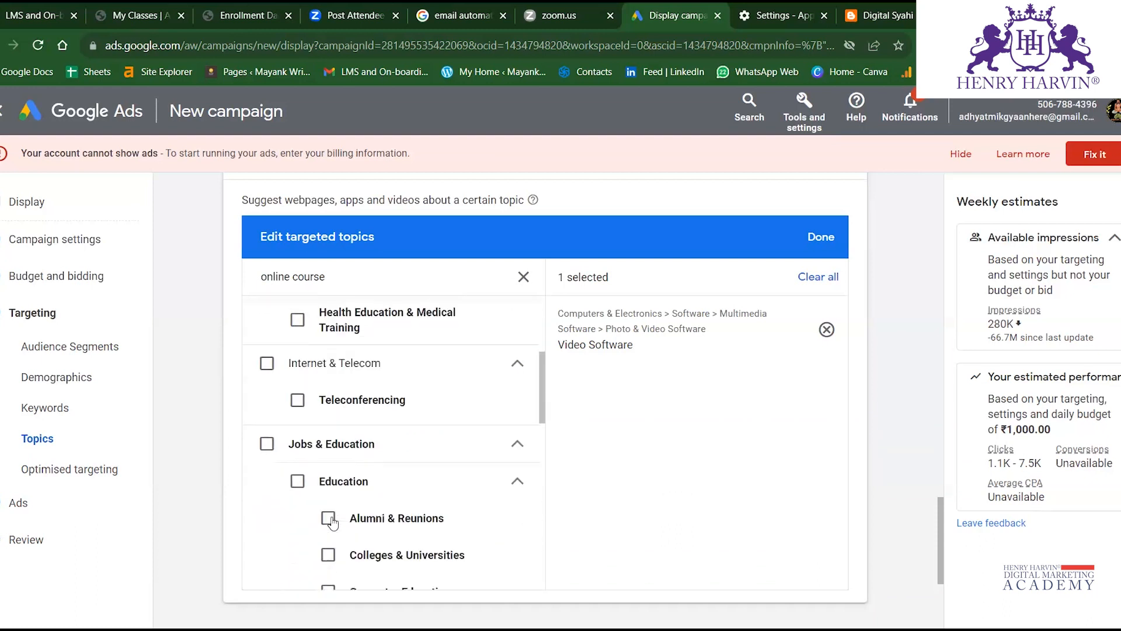
{"action": "scroll", "coordinate": [331, 522], "scroll_direction": "down", "scroll_amount": 8}
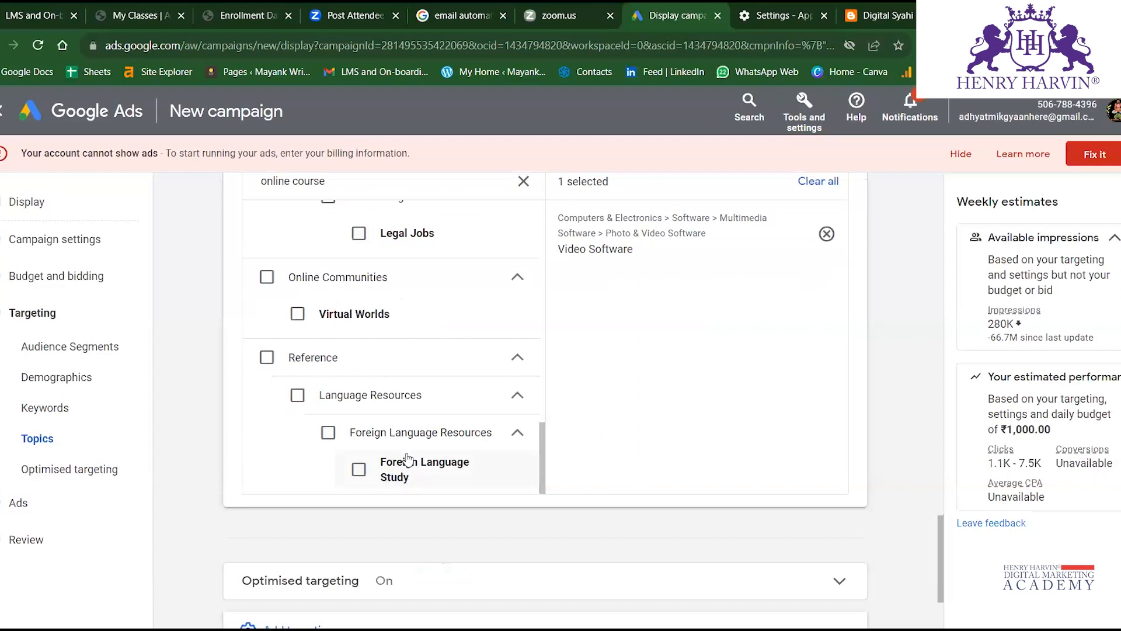
{"action": "scroll", "coordinate": [401, 463], "scroll_direction": "up", "scroll_amount": 12}
{"action": "scroll", "coordinate": [418, 502], "scroll_direction": "down", "scroll_amount": 7}
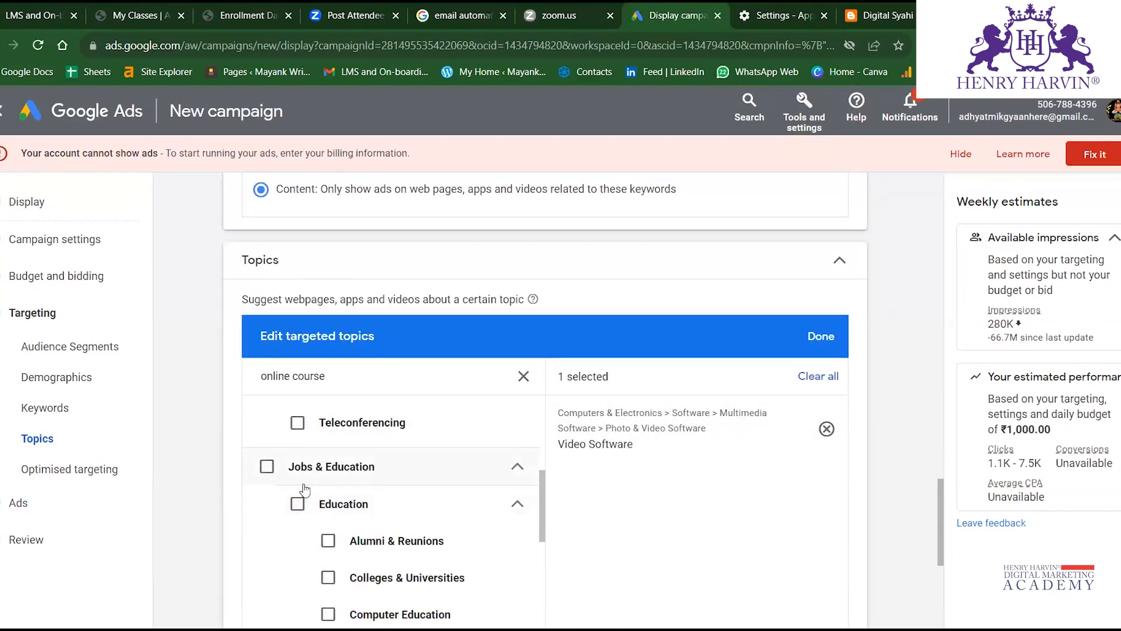
{"action": "left_click", "coordinate": [518, 467]}
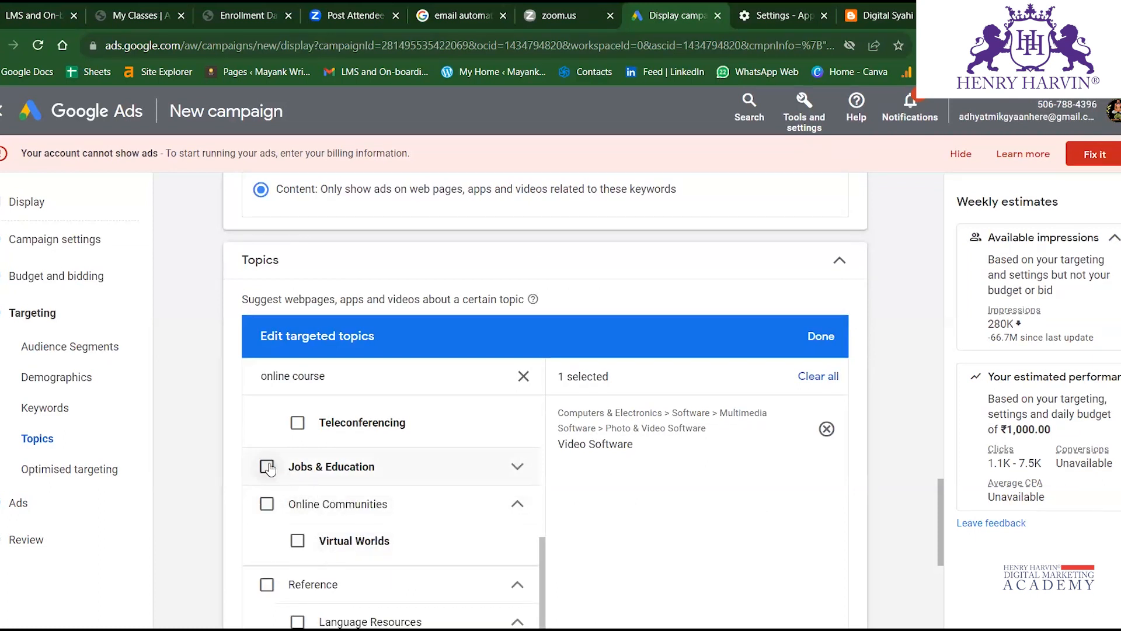
{"action": "scroll", "coordinate": [365, 477], "scroll_direction": "down", "scroll_amount": 3}
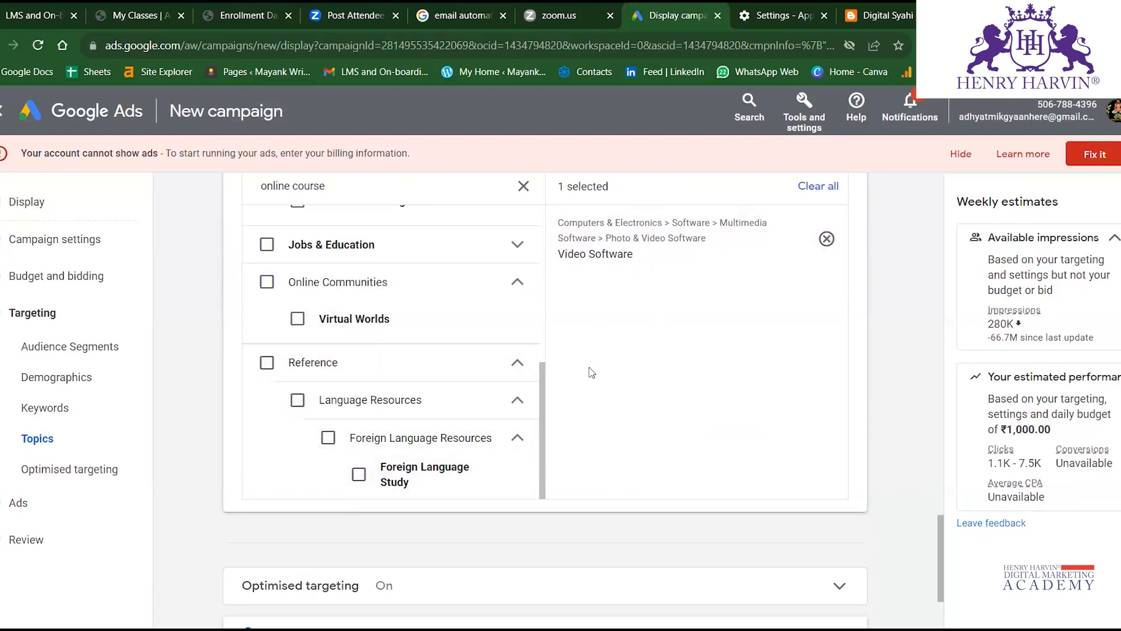
Add Placements as a further targeting type and review its placement categories.
{"action": "scroll", "coordinate": [590, 371], "scroll_direction": "down", "scroll_amount": 3}
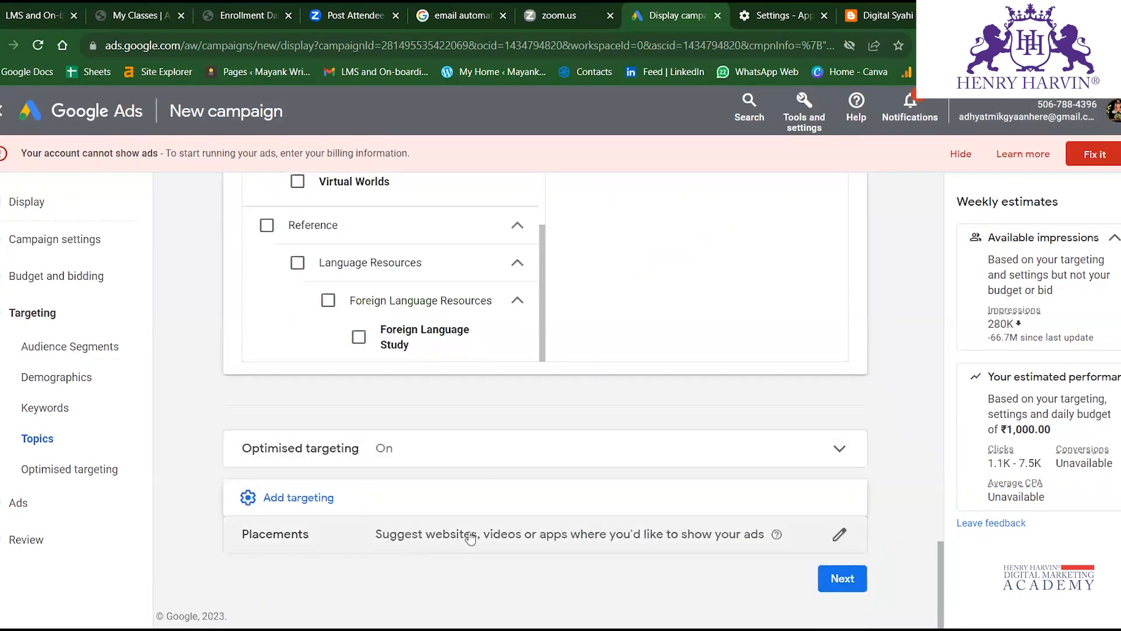
{"action": "left_click", "coordinate": [471, 537]}
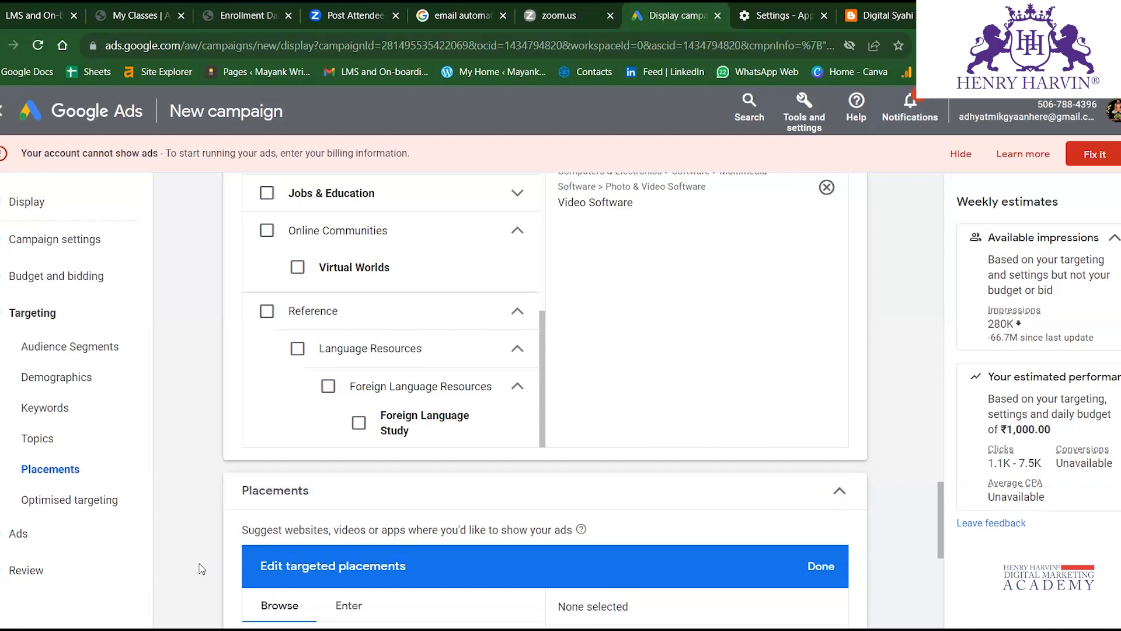
{"action": "scroll", "coordinate": [298, 496], "scroll_direction": "down", "scroll_amount": 3}
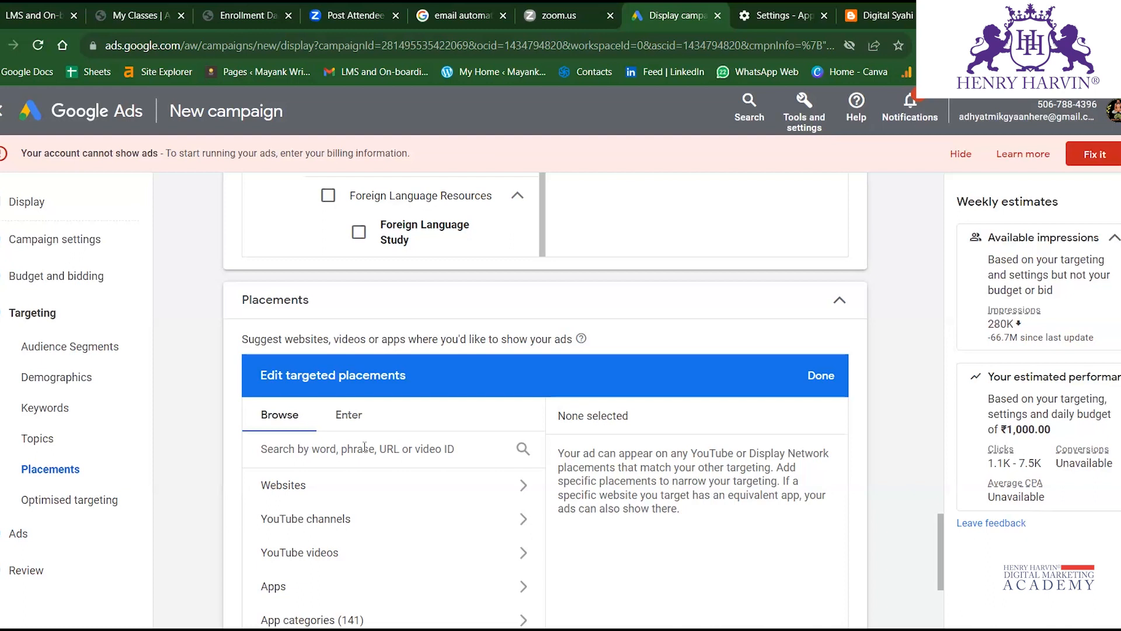
{"action": "scroll", "coordinate": [364, 447], "scroll_direction": "up", "scroll_amount": 2}
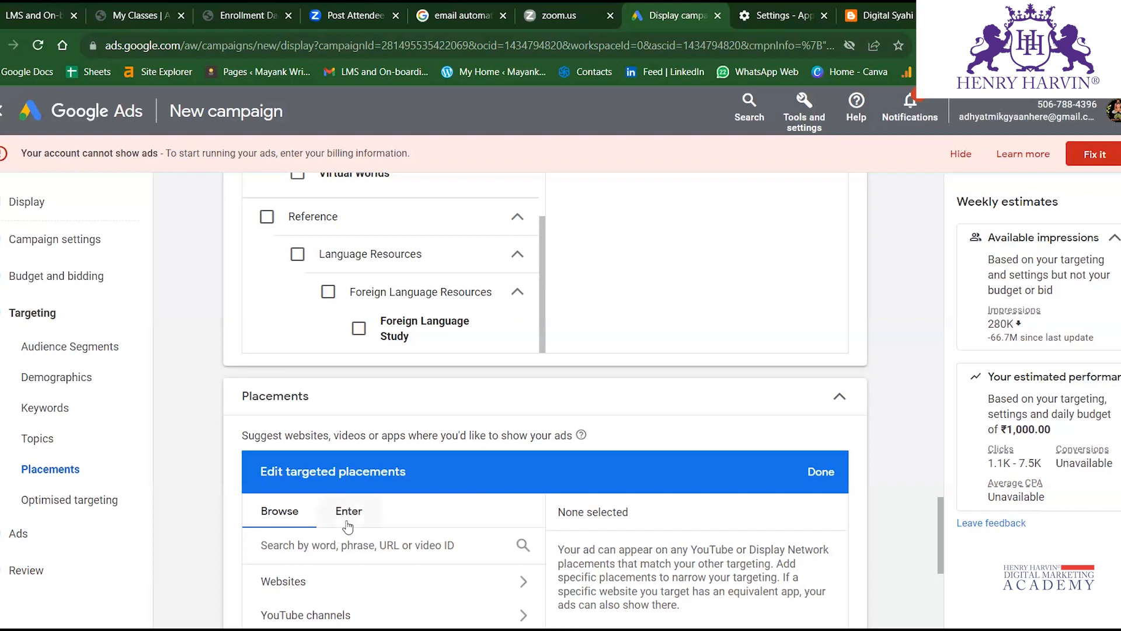
{"action": "scroll", "coordinate": [350, 547], "scroll_direction": "down", "scroll_amount": 3}
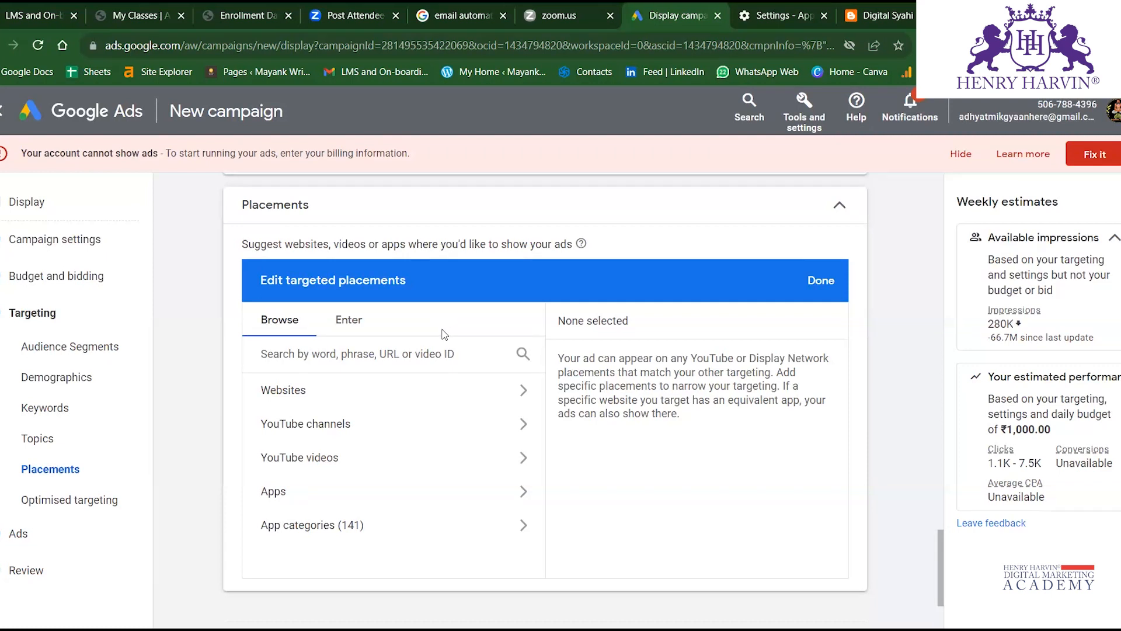
Inspect the Websites placement category and finish editing the targeted placements without selecting any.
{"action": "left_click", "coordinate": [532, 391]}
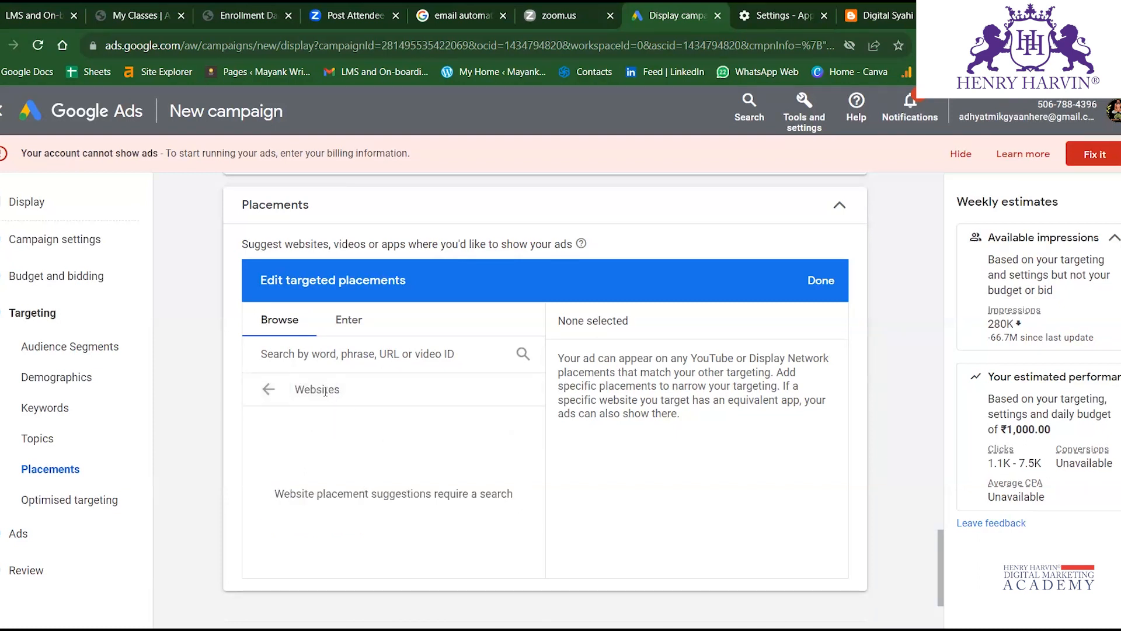
{"action": "left_click", "coordinate": [327, 354]}
{"action": "left_click", "coordinate": [269, 389]}
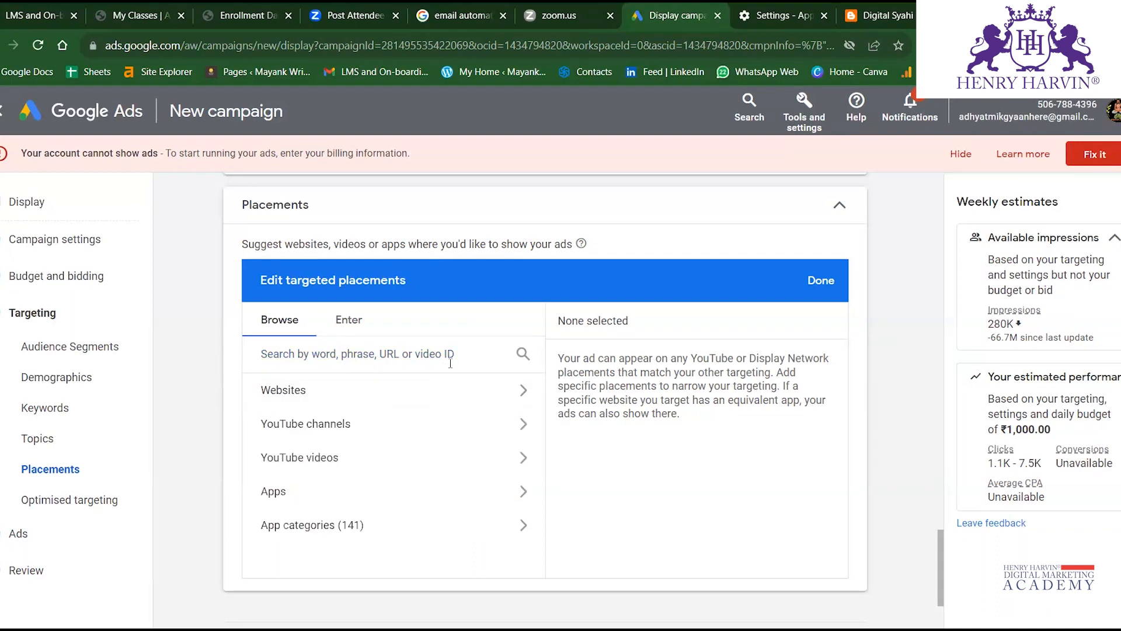
{"action": "left_click", "coordinate": [284, 354]}
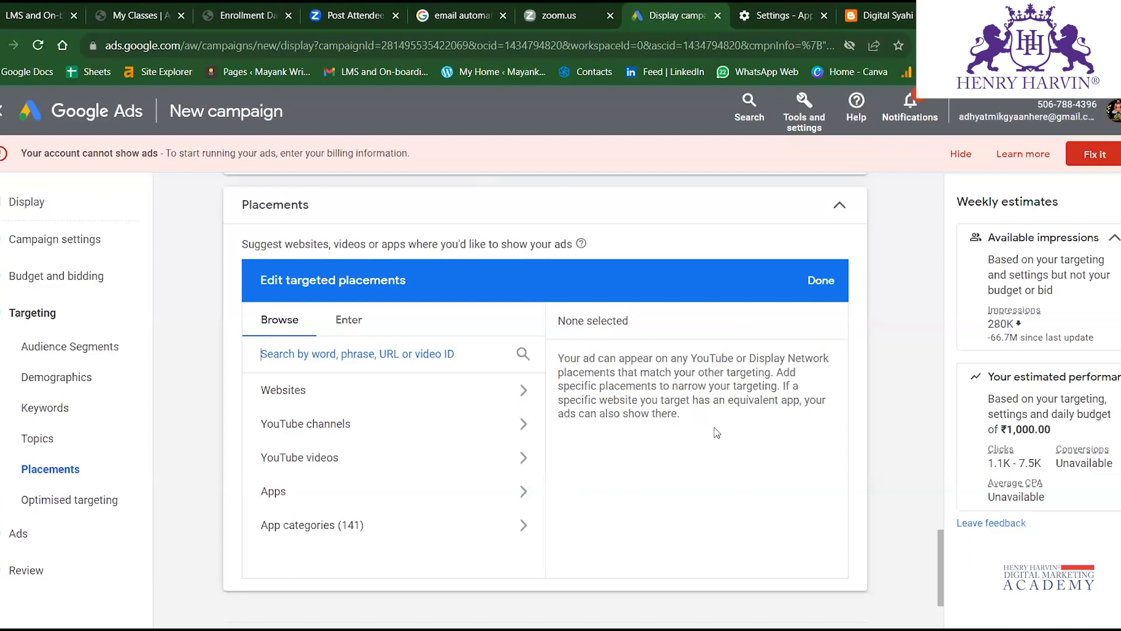
{"action": "scroll", "coordinate": [788, 409], "scroll_direction": "up", "scroll_amount": 3}
{"action": "left_click", "coordinate": [822, 439]}
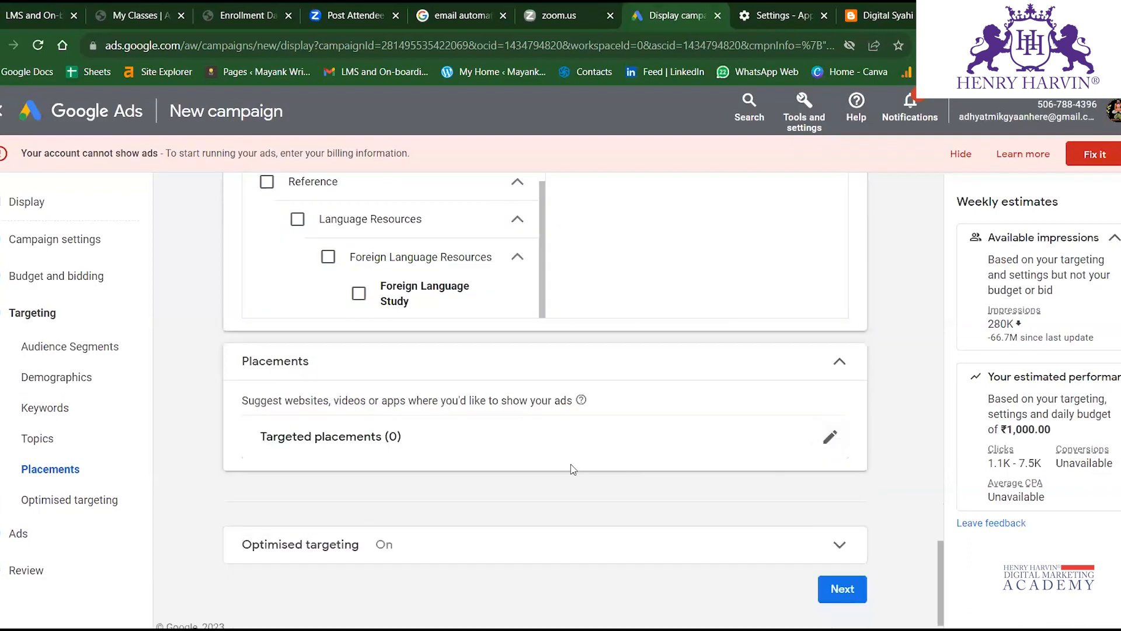
Search the targetable placements for "video" and check the manual URL entry option and the YouTube channels category.
{"action": "left_click", "coordinate": [830, 425]}
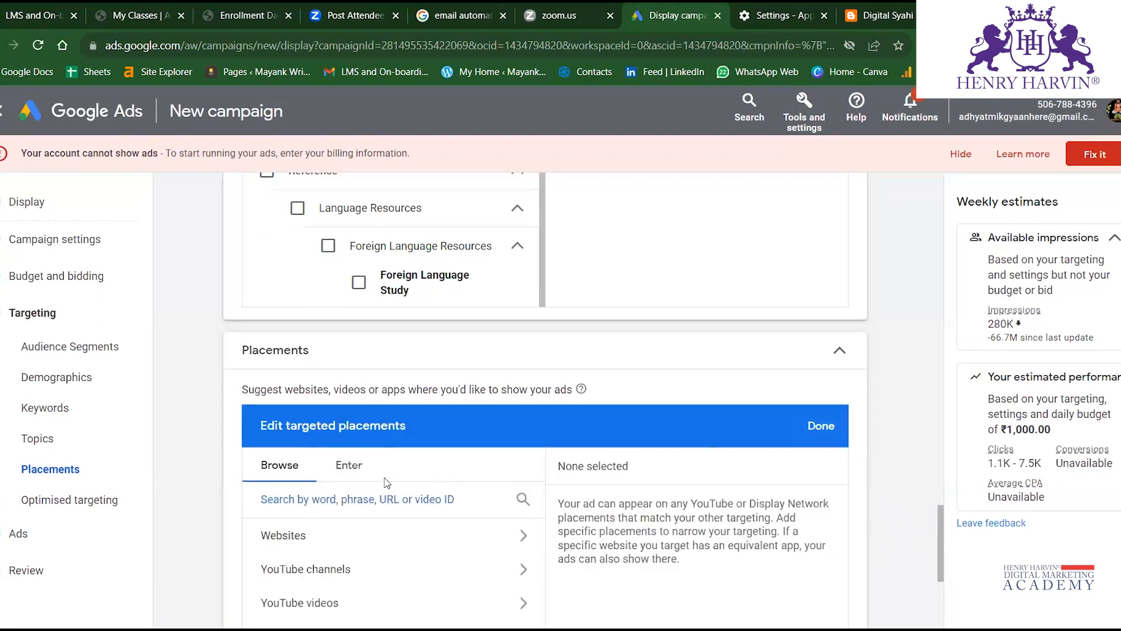
{"action": "type", "text": "video"}
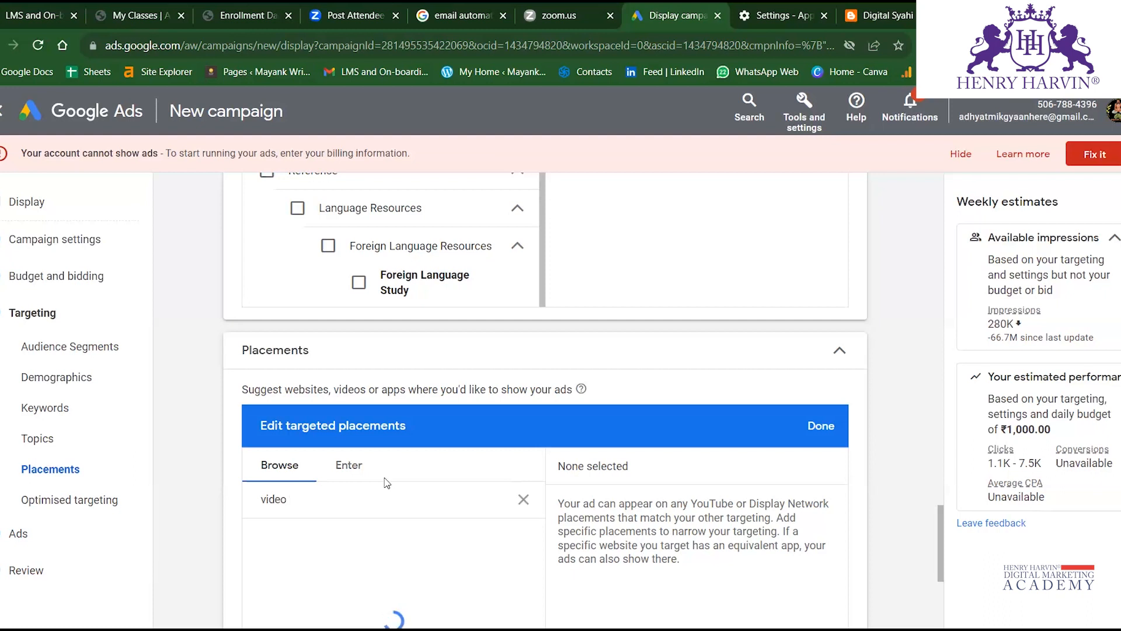
{"action": "scroll", "coordinate": [420, 510], "scroll_direction": "down", "scroll_amount": 3}
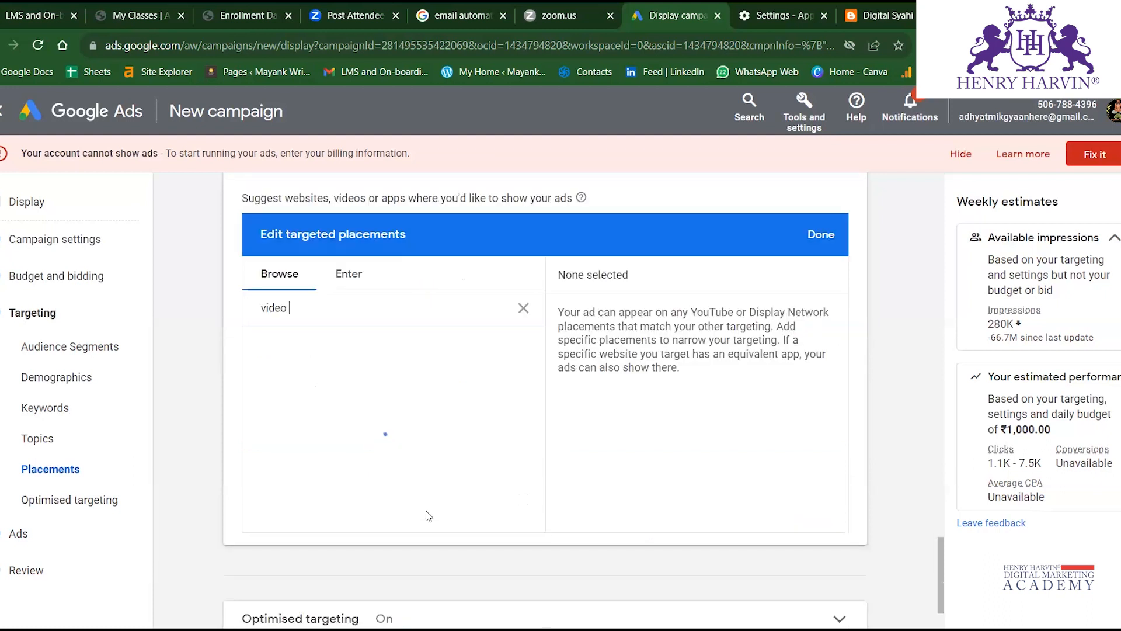
{"action": "left_click", "coordinate": [357, 271]}
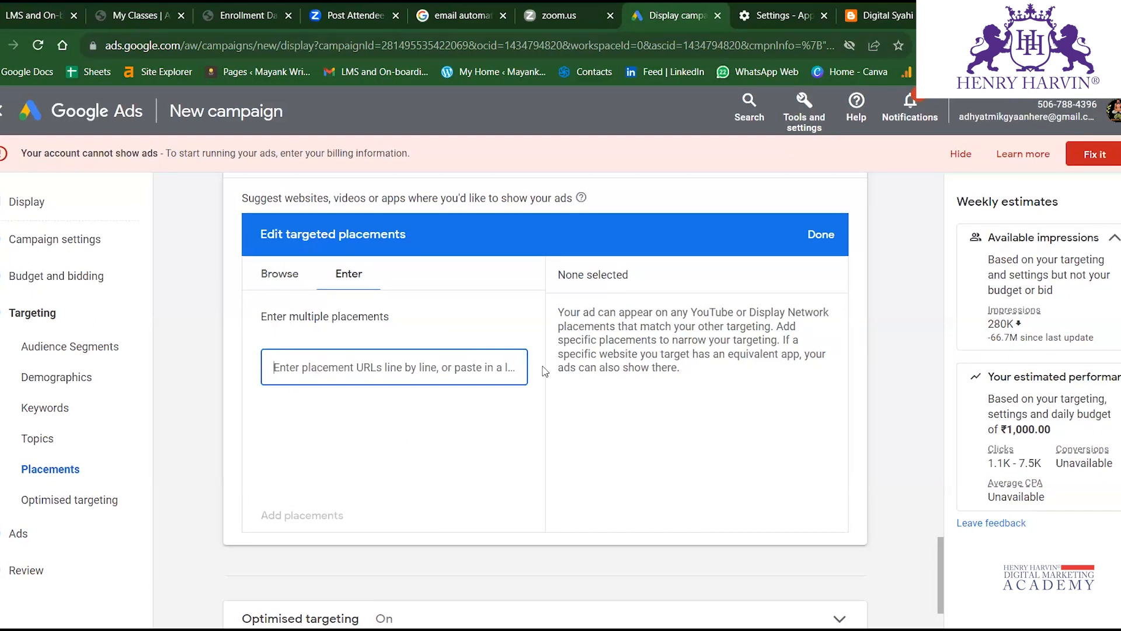
{"action": "left_click", "coordinate": [280, 274]}
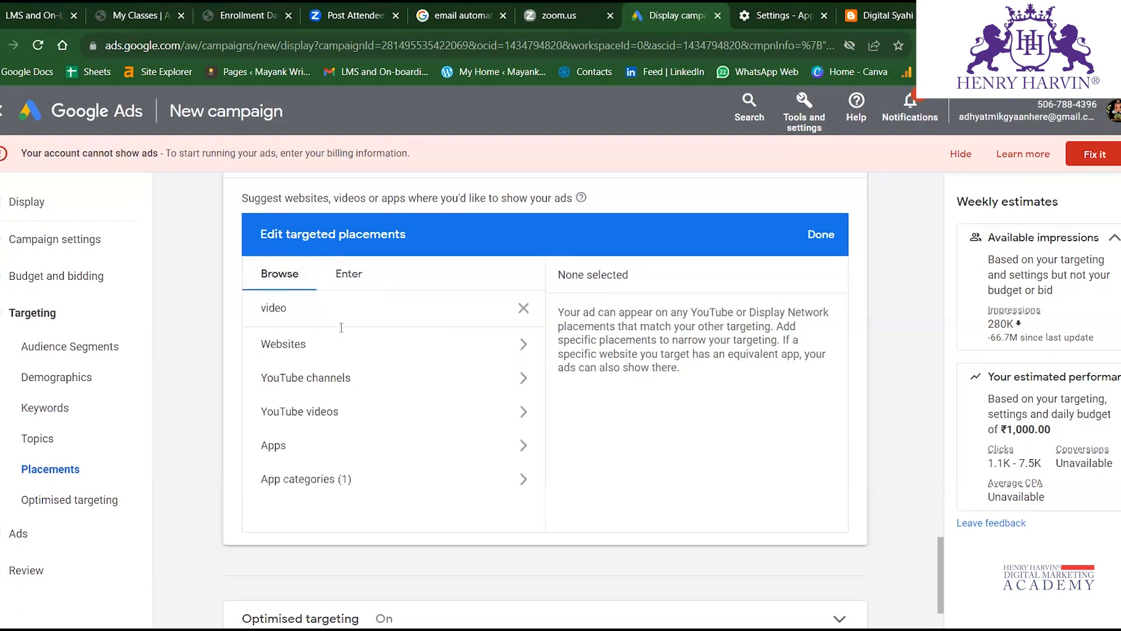
{"action": "left_click", "coordinate": [524, 378]}
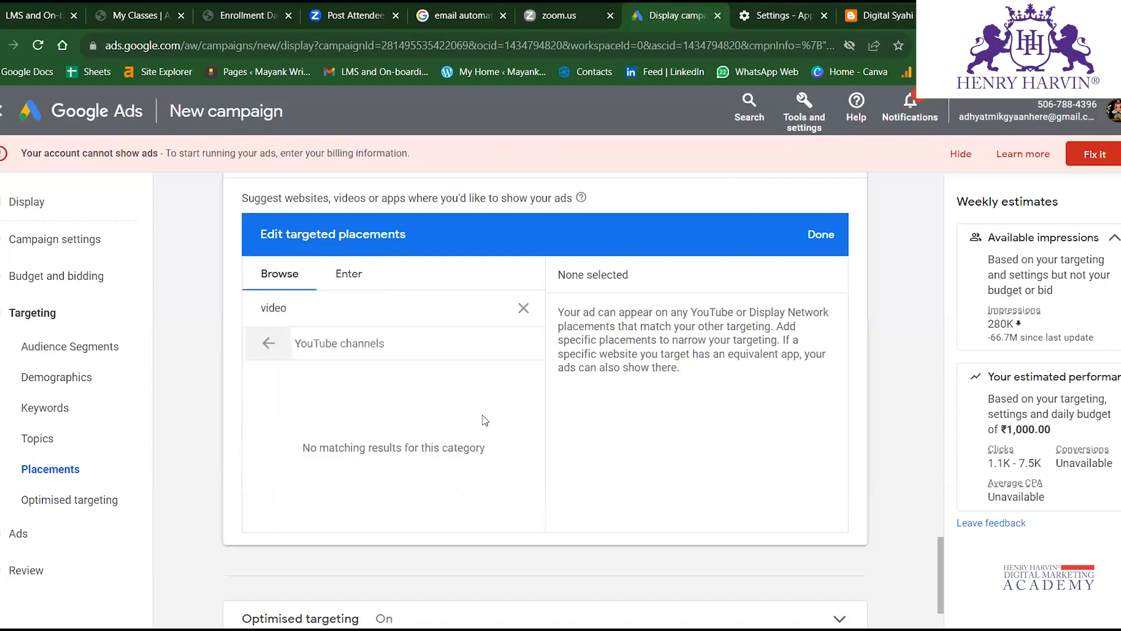
{"action": "left_click", "coordinate": [387, 316]}
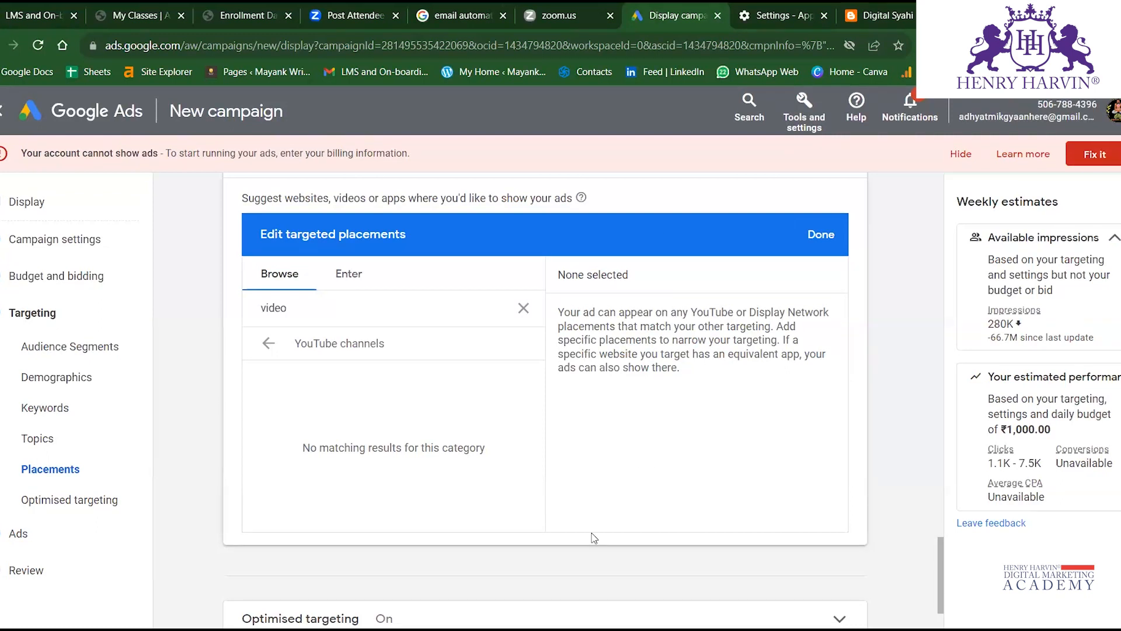
{"action": "scroll", "coordinate": [706, 475], "scroll_direction": "up", "scroll_amount": 5}
{"action": "scroll", "coordinate": [691, 474], "scroll_direction": "down", "scroll_amount": 5}
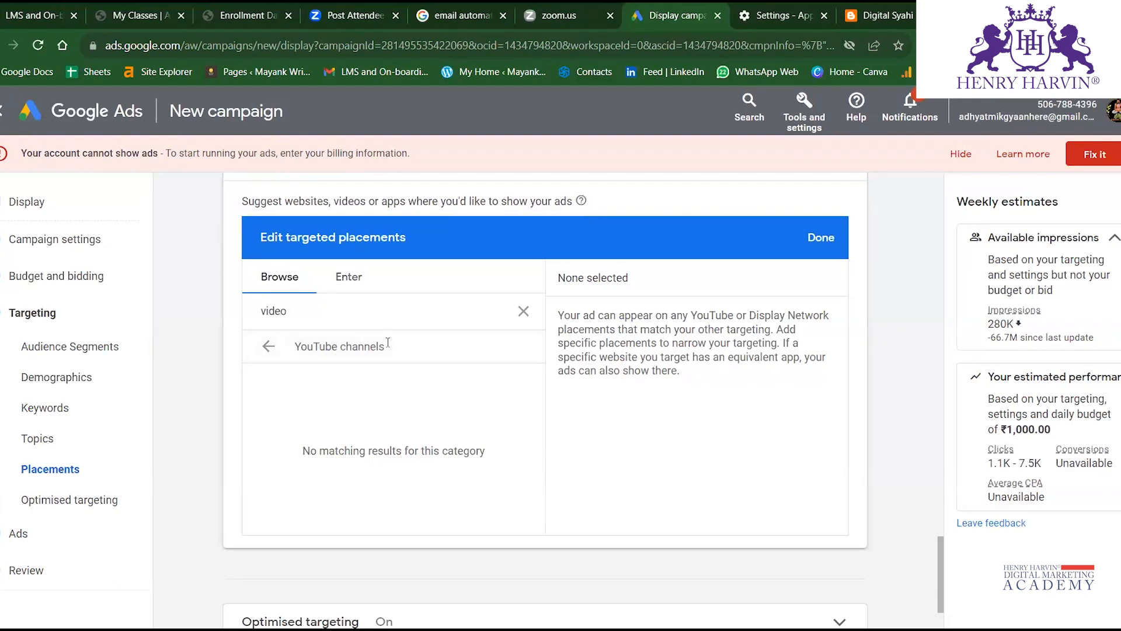
Search the YouTube channel placements for a creator's name, clear it, and search for "thinkmedia" instead.
{"action": "left_click", "coordinate": [274, 346]}
{"action": "left_click", "coordinate": [315, 383]}
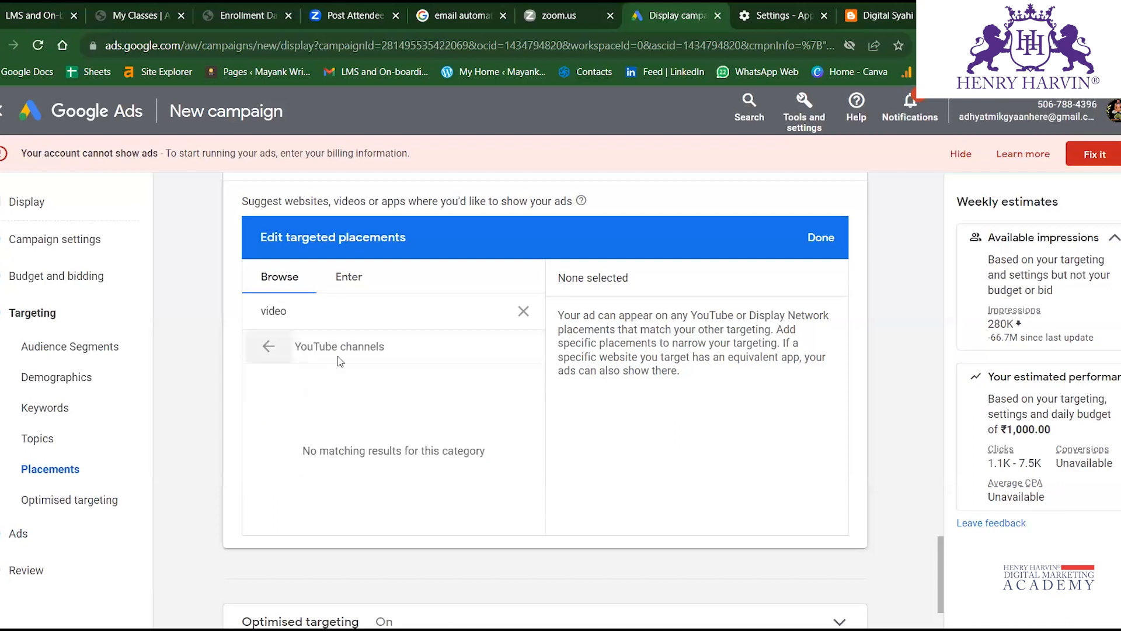
{"action": "double_click", "coordinate": [354, 315]}
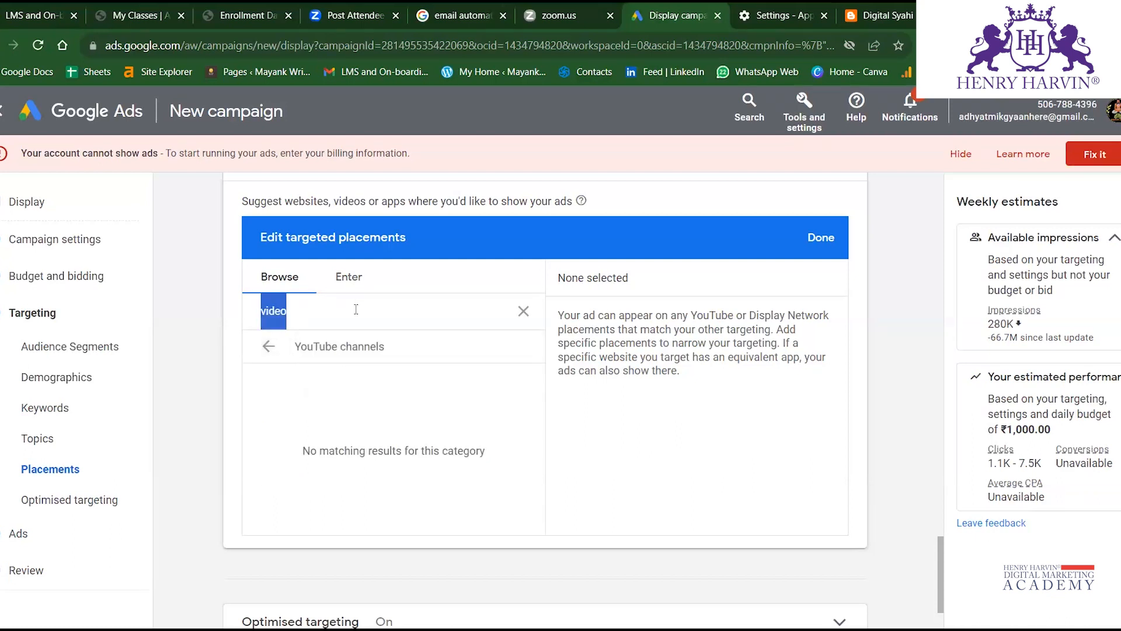
{"action": "key", "text": "BackSpace"}
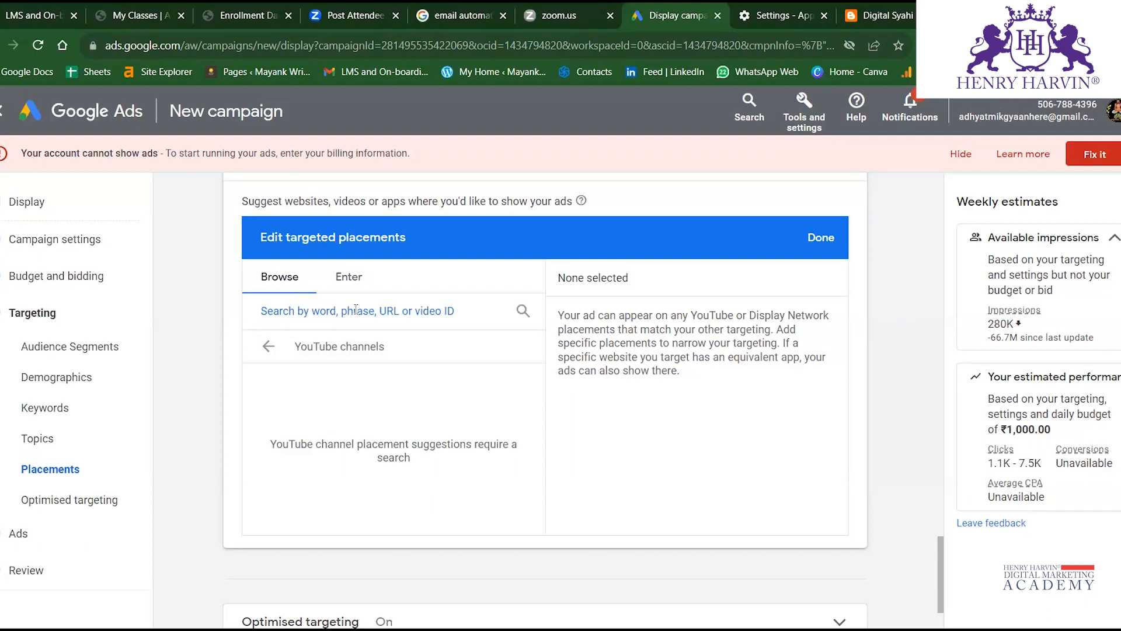
{"action": "type", "text": "nitish"}
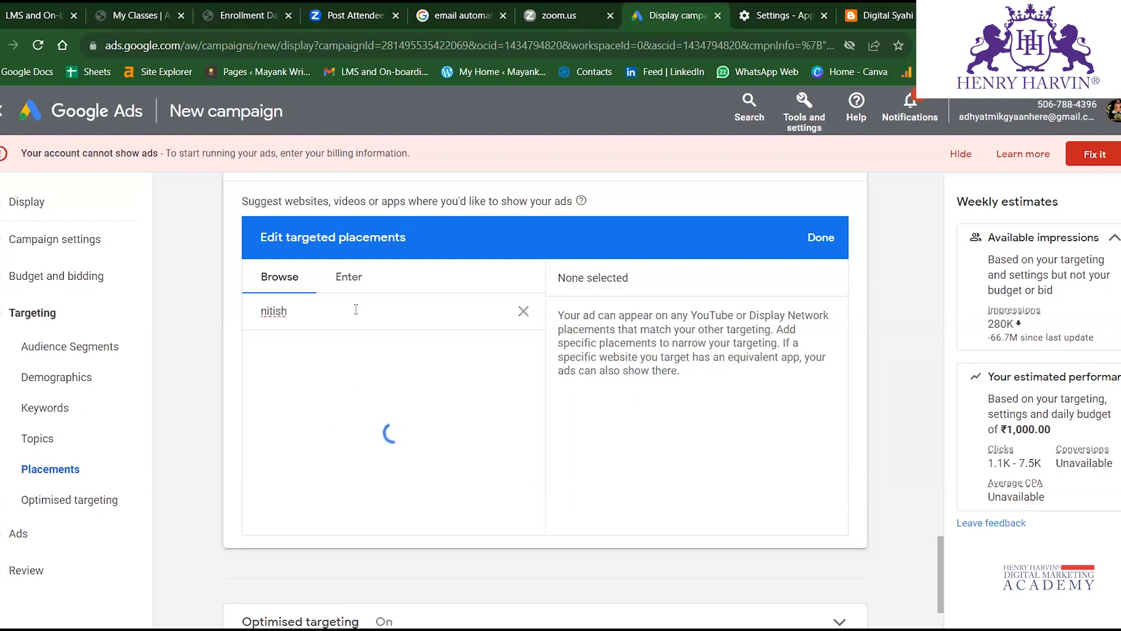
{"action": "type", "text": " kunwar"}
{"action": "key", "text": "BackSpace"}
{"action": "key", "text": "BackSpace"}
{"action": "key", "text": "BackSpace"}
{"action": "key", "text": "BackSpace"}
{"action": "key", "text": "BackSpace"}
{"action": "key", "text": "BackSpace"}
{"action": "key", "text": "BackSpace"}
{"action": "key", "text": "BackSpace"}
{"action": "key", "text": "BackSpace"}
{"action": "key", "text": "BackSpace"}
{"action": "key", "text": "BackSpace"}
{"action": "key", "text": "BackSpace"}
{"action": "key", "text": "BackSpace"}
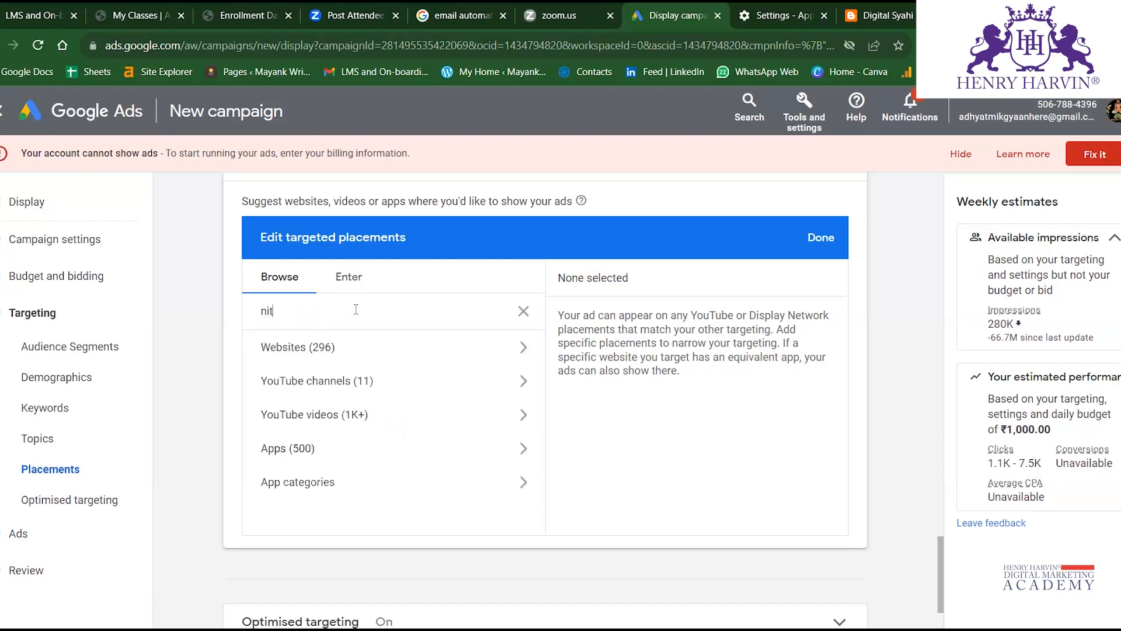
{"action": "type", "text": "thinkmedia"}
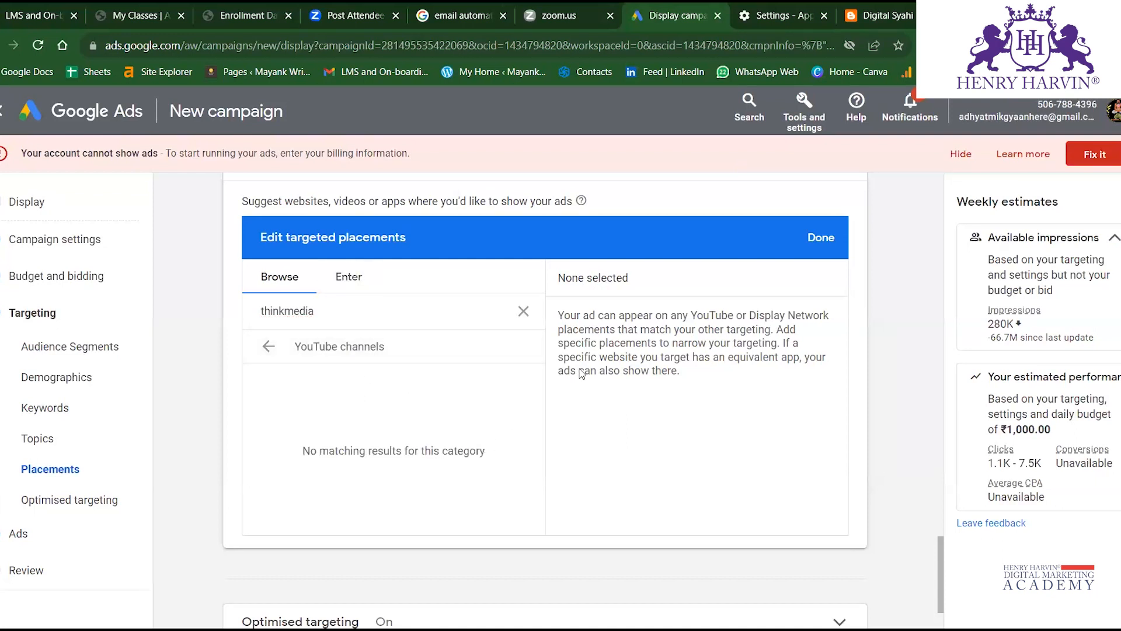
Search the web for "thinkmedia" in another browser tab, open the Think Media website and copy its URL.
{"action": "left_click", "coordinate": [742, 11]}
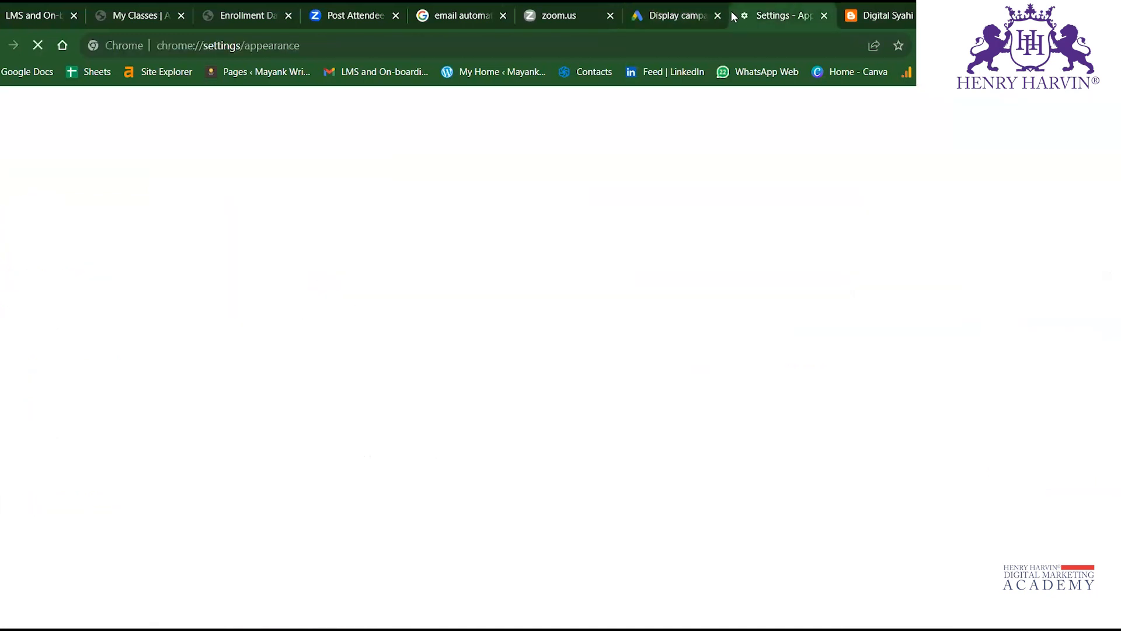
{"action": "left_click", "coordinate": [461, 45]}
{"action": "type", "text": "thin"}
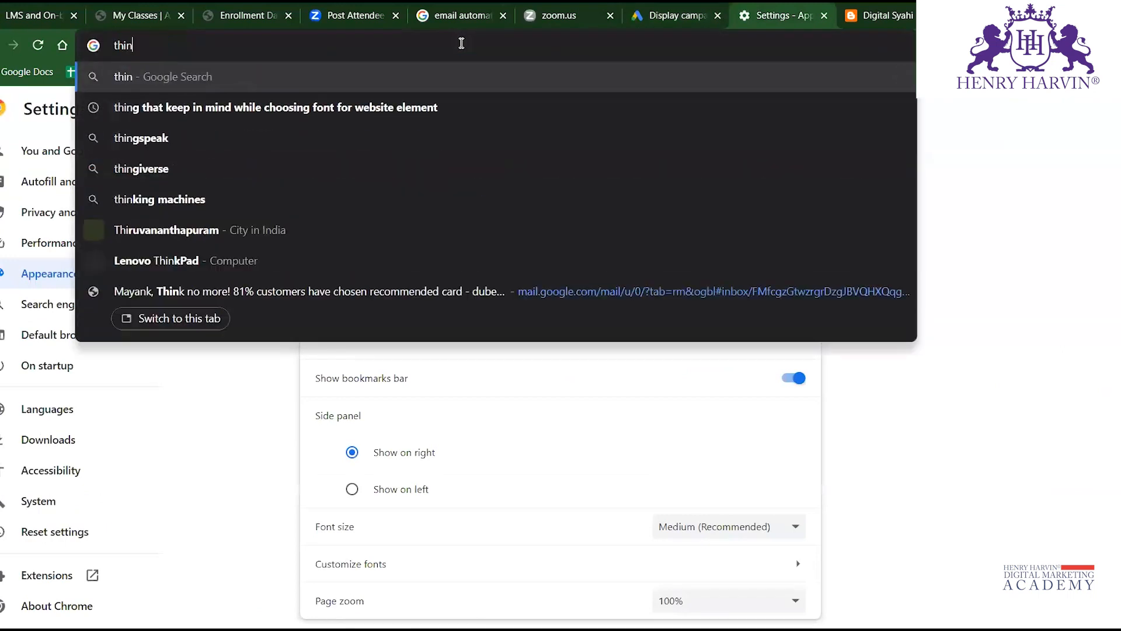
{"action": "type", "text": "kmedia"}
{"action": "key", "text": "Return"}
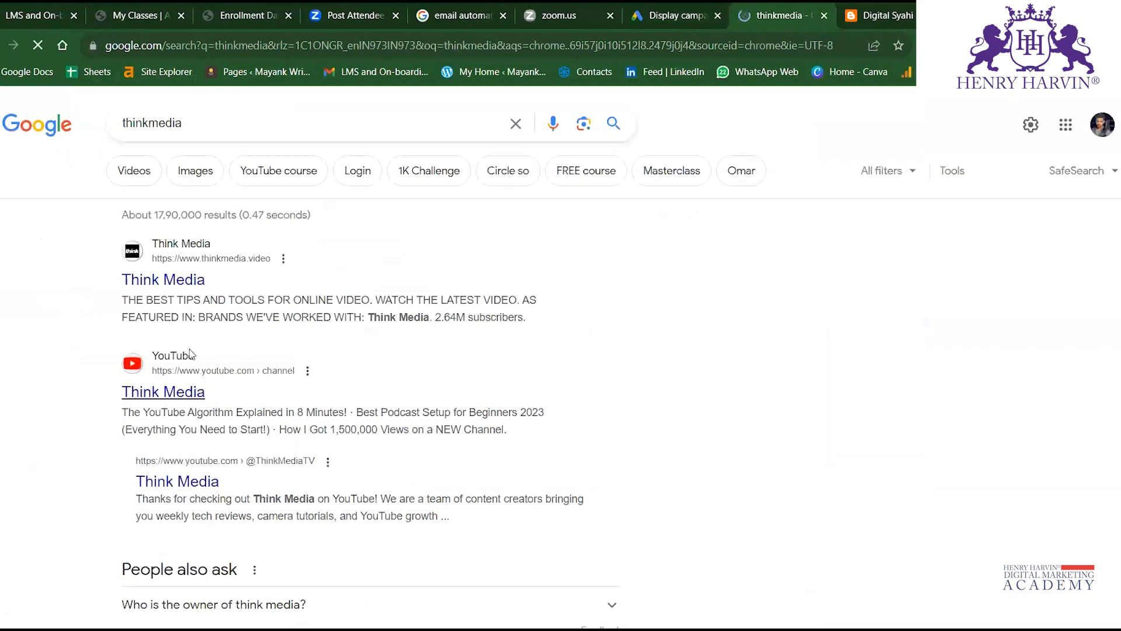
{"action": "left_click", "coordinate": [175, 282]}
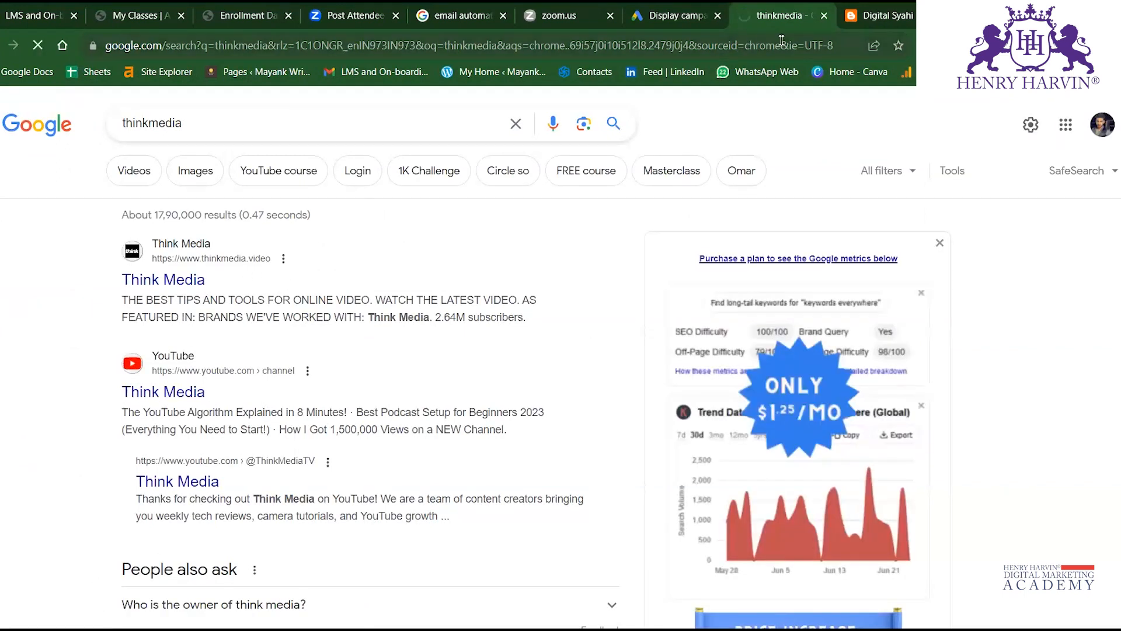
{"action": "left_click", "coordinate": [635, 41]}
{"action": "key", "text": "ctrl+c"}
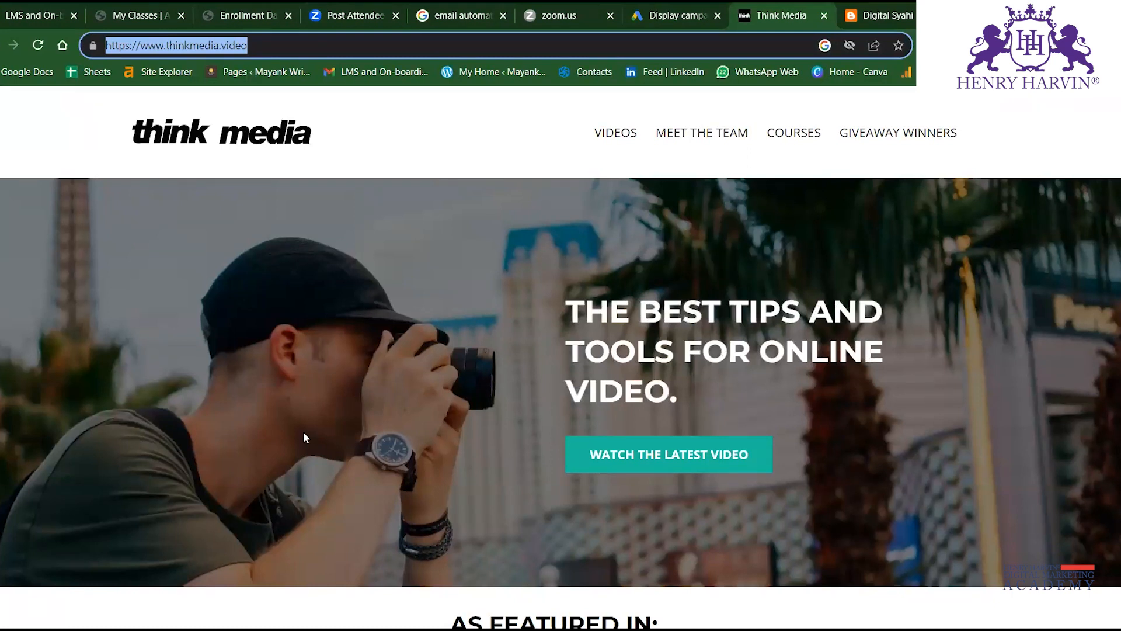
{"action": "key", "text": "ctrl+shift+Tab"}
{"action": "left_click", "coordinate": [349, 277]}
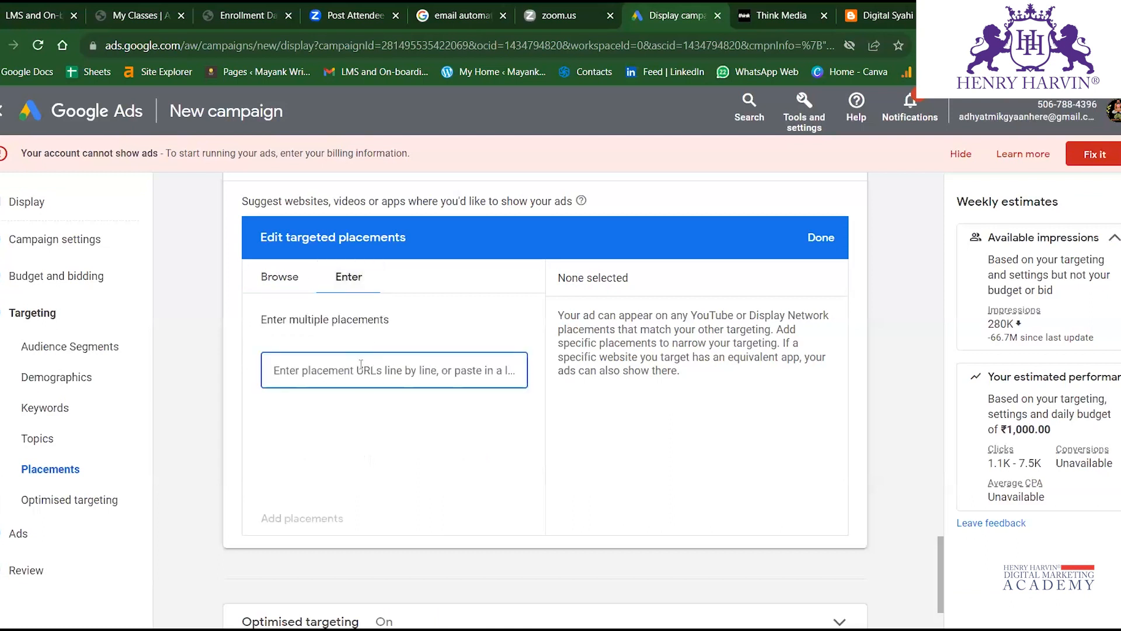
{"action": "key", "text": "ctrl+v"}
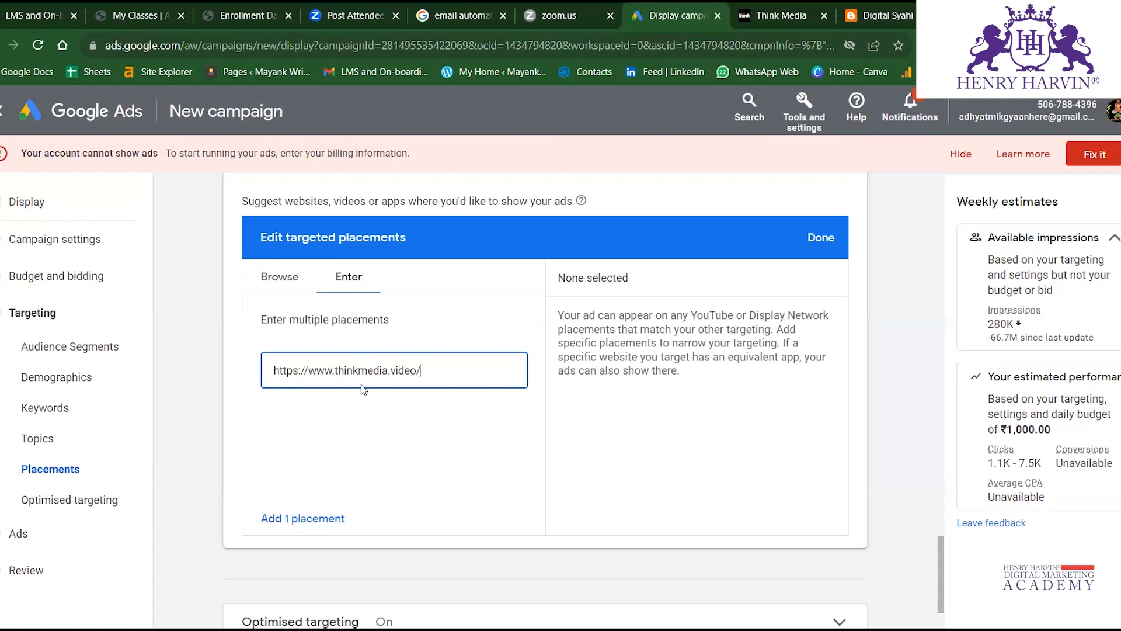
{"action": "left_click", "coordinate": [304, 520]}
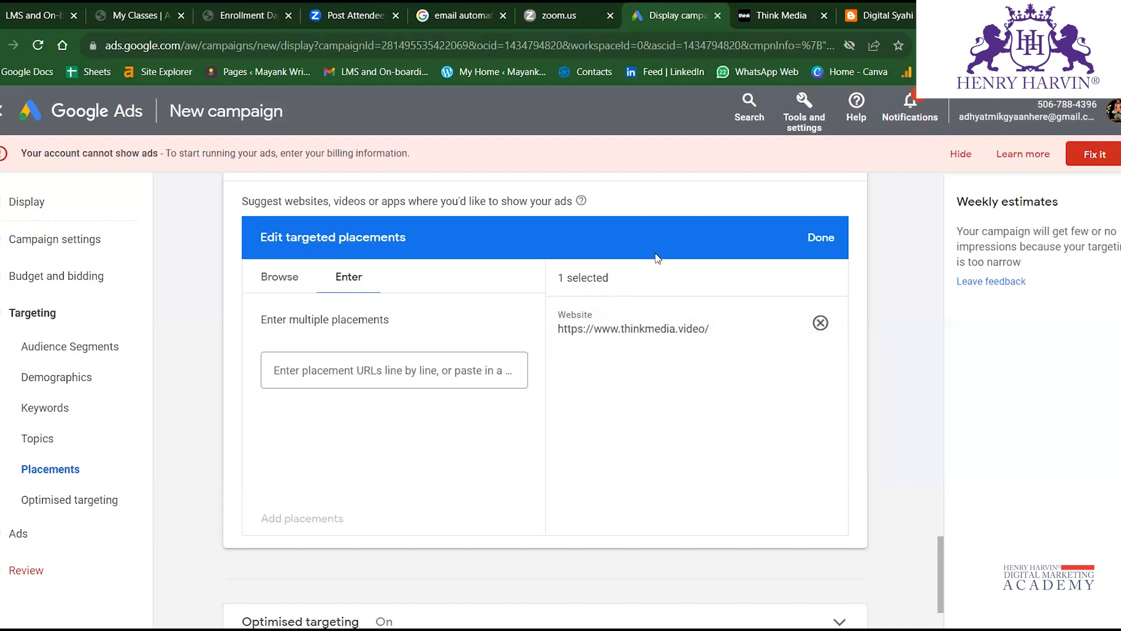
{"action": "left_click", "coordinate": [820, 237]}
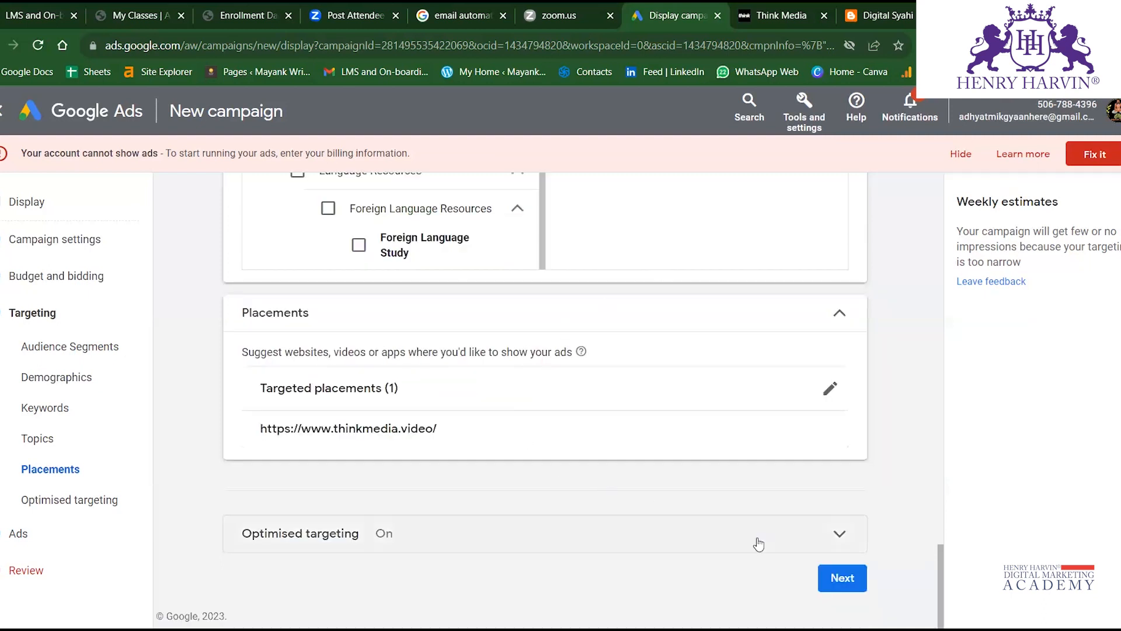
Proceed to ad creation and enter "TEST Video Course" as the business name of the responsive display ad.
{"action": "left_click", "coordinate": [848, 571]}
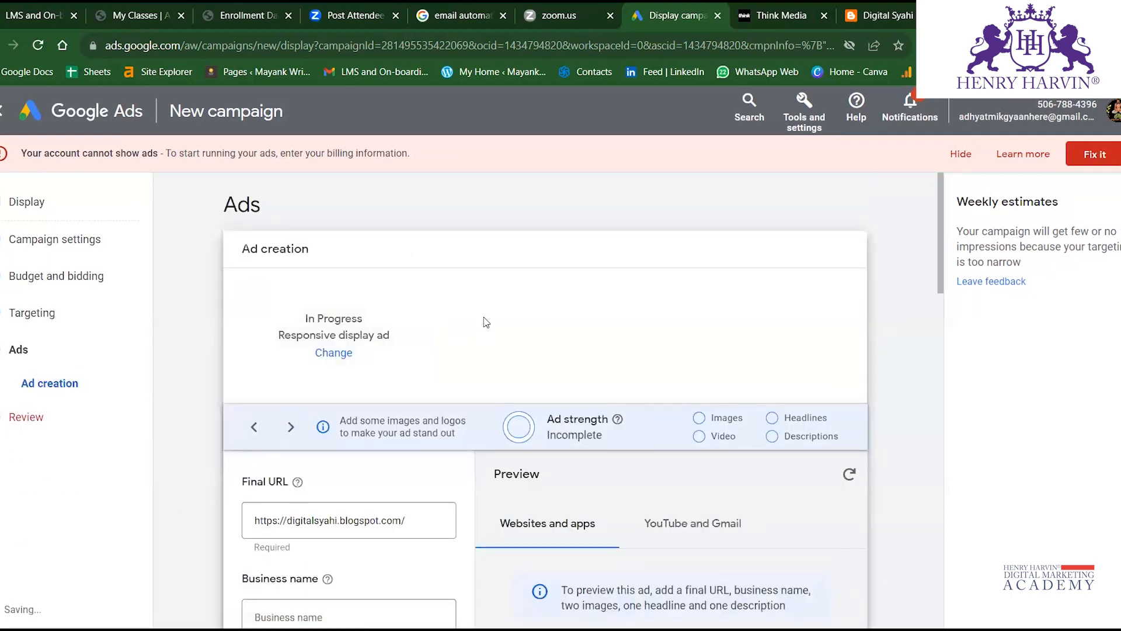
{"action": "scroll", "coordinate": [483, 320], "scroll_direction": "down", "scroll_amount": 3}
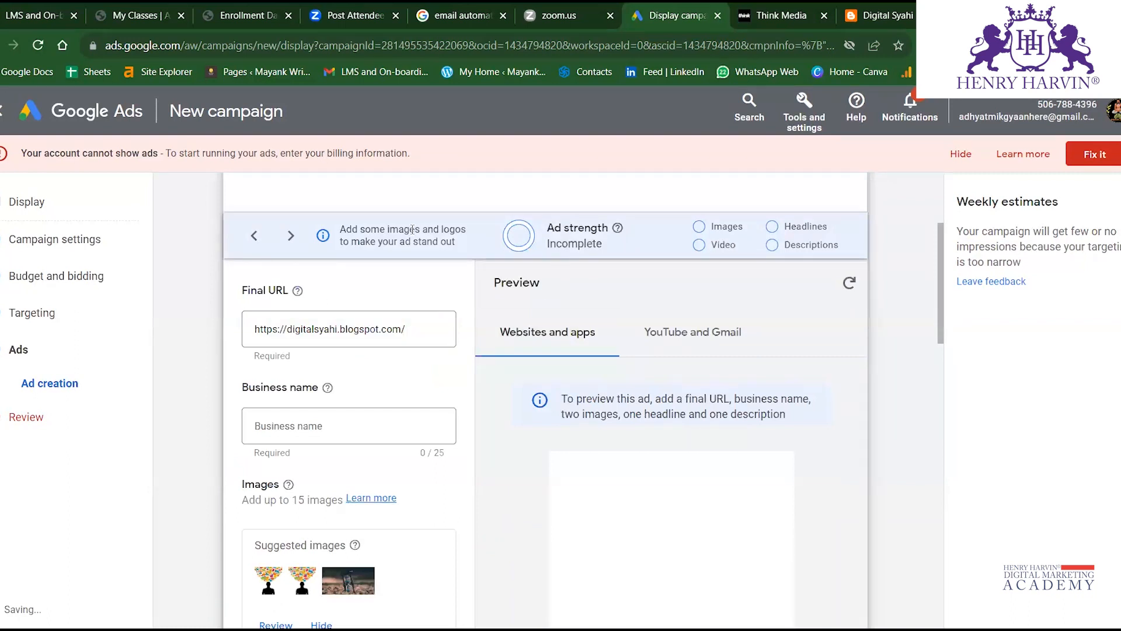
{"action": "left_click", "coordinate": [373, 424]}
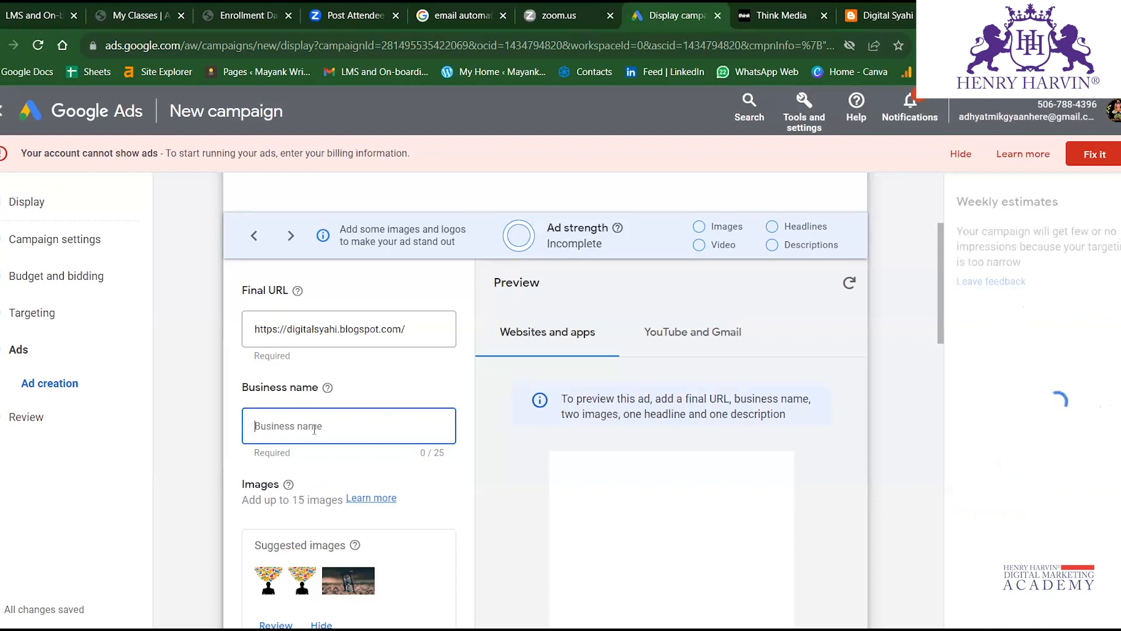
{"action": "type", "text": "TEST V"}
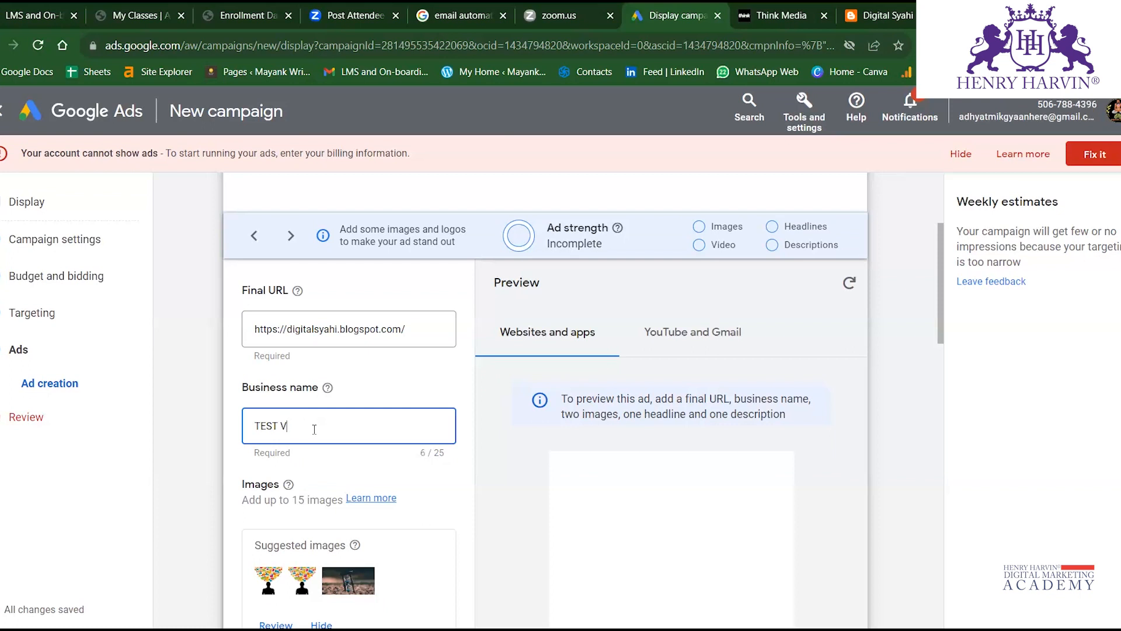
{"action": "type", "text": "Ideo "}
{"action": "type", "text": "cpu"}
{"action": "type", "text": "pu"}
{"action": "scroll", "coordinate": [297, 473], "scroll_direction": "down", "scroll_amount": 4}
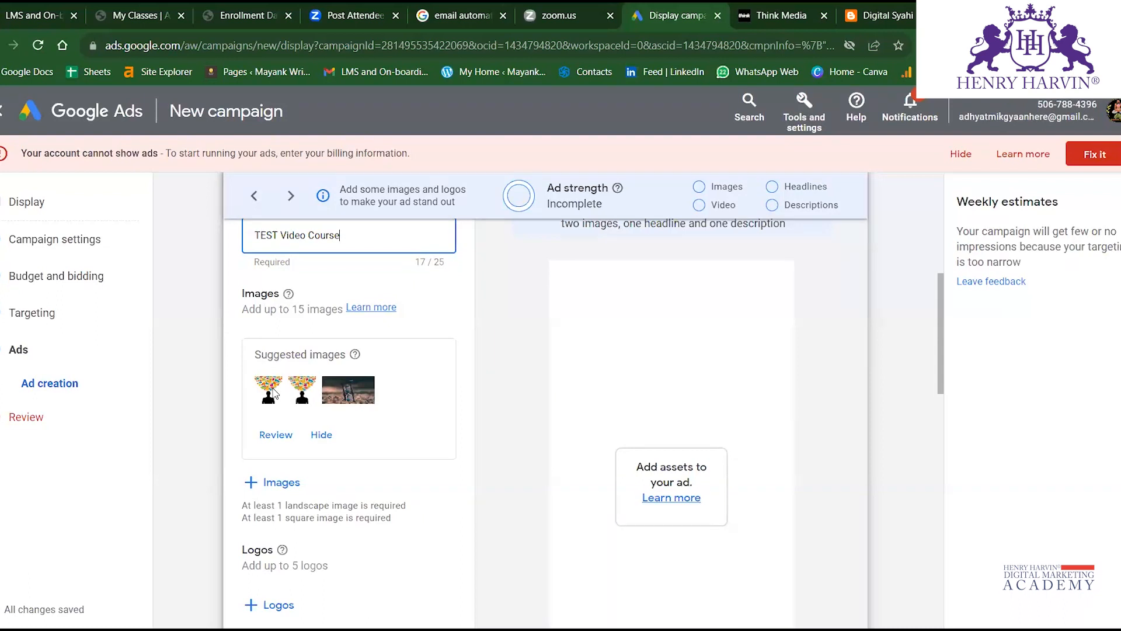
{"action": "scroll", "coordinate": [351, 321], "scroll_direction": "up", "scroll_amount": 3}
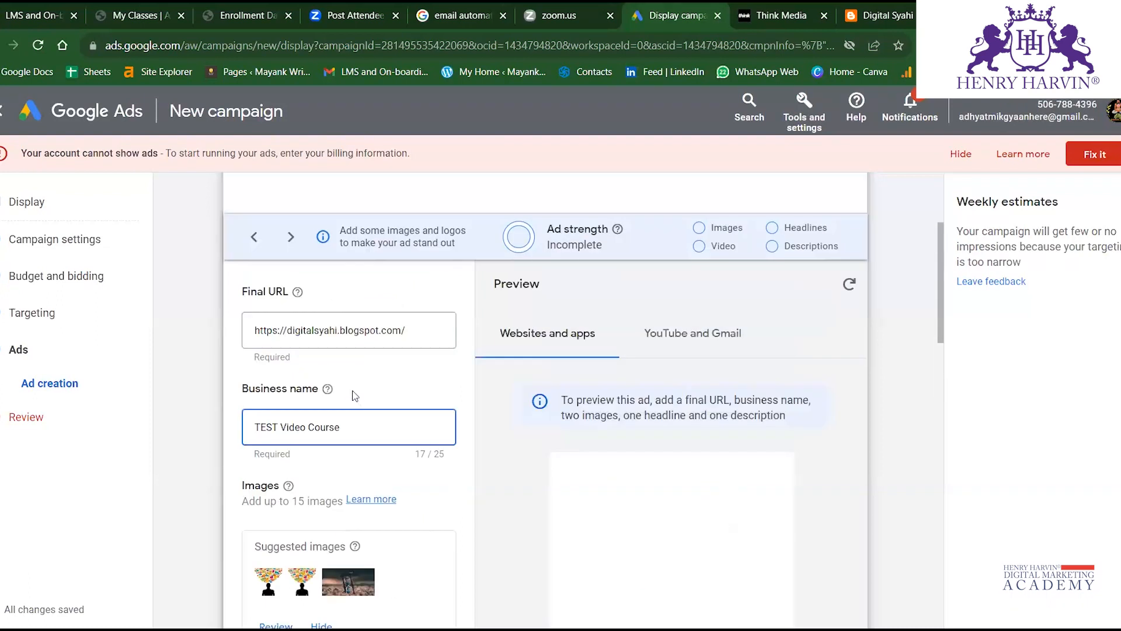
Add the speech-bubble silhouette, the hourglass photo and the skills word-cloud stock image to the ad and save the image selection.
{"action": "scroll", "coordinate": [350, 350], "scroll_direction": "down", "scroll_amount": 5}
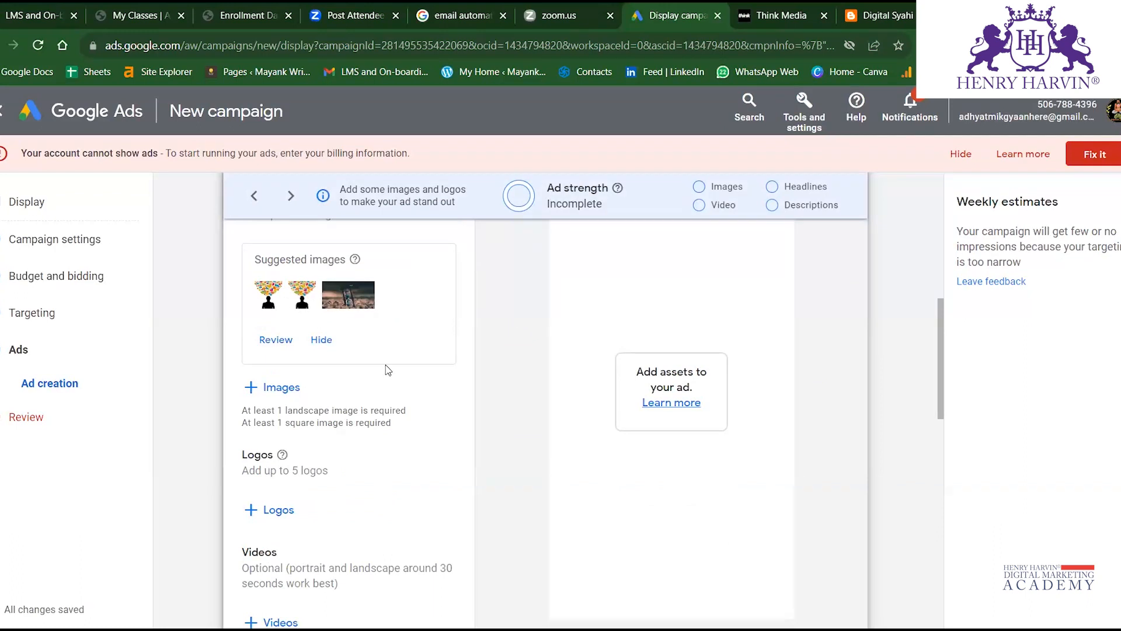
{"action": "scroll", "coordinate": [295, 345], "scroll_direction": "down", "scroll_amount": 3}
{"action": "scroll", "coordinate": [291, 316], "scroll_direction": "up", "scroll_amount": 2}
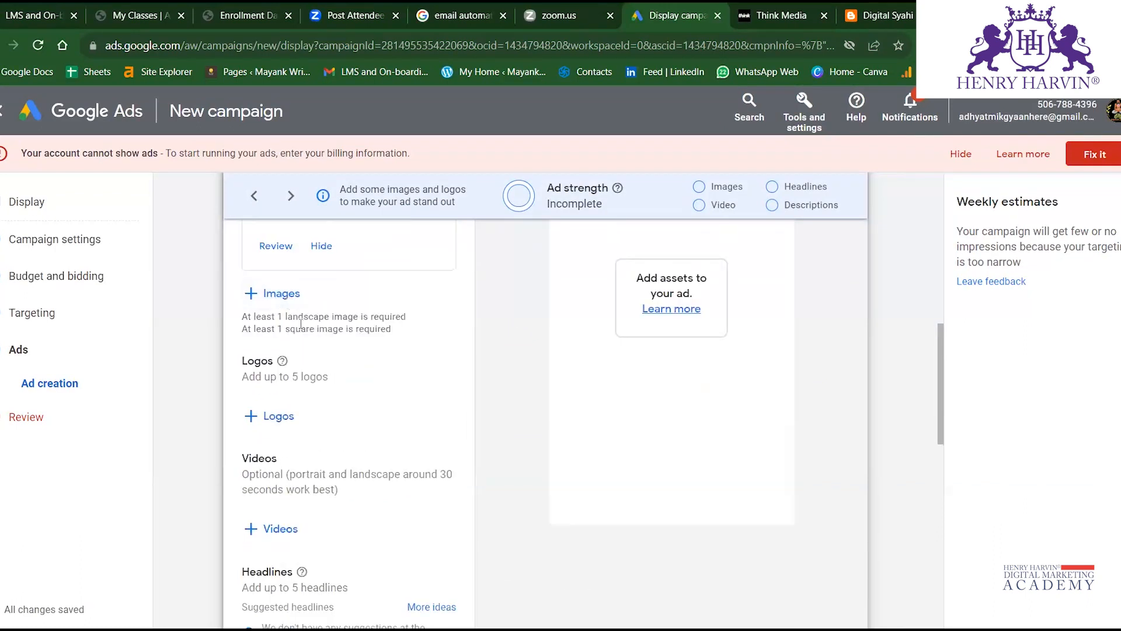
{"action": "left_click", "coordinate": [270, 296]}
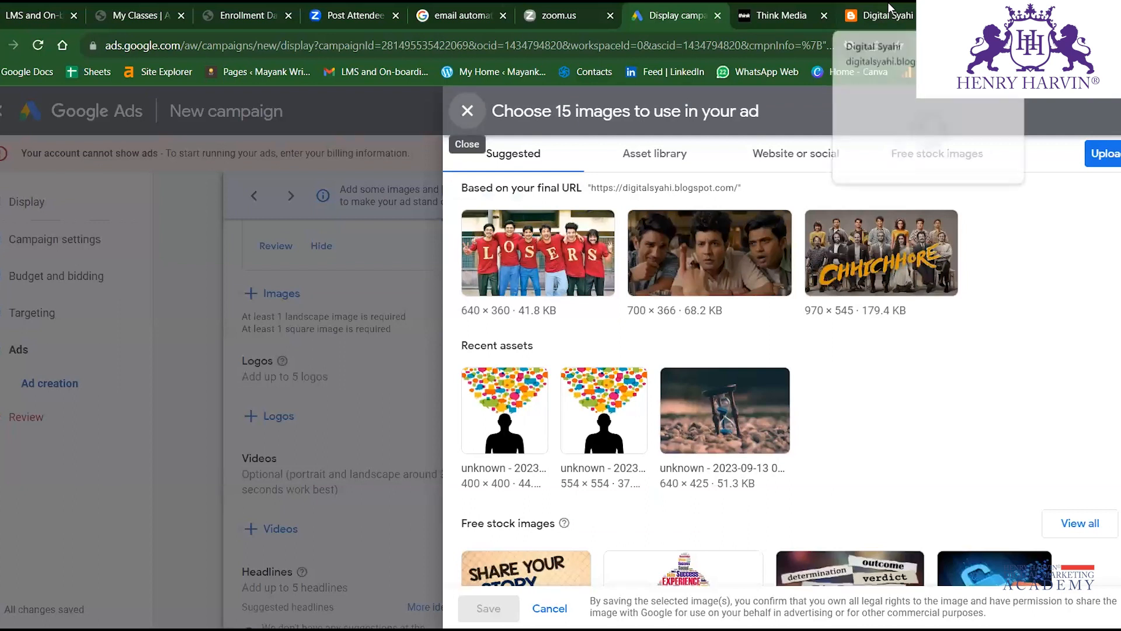
{"action": "left_click", "coordinate": [501, 432]}
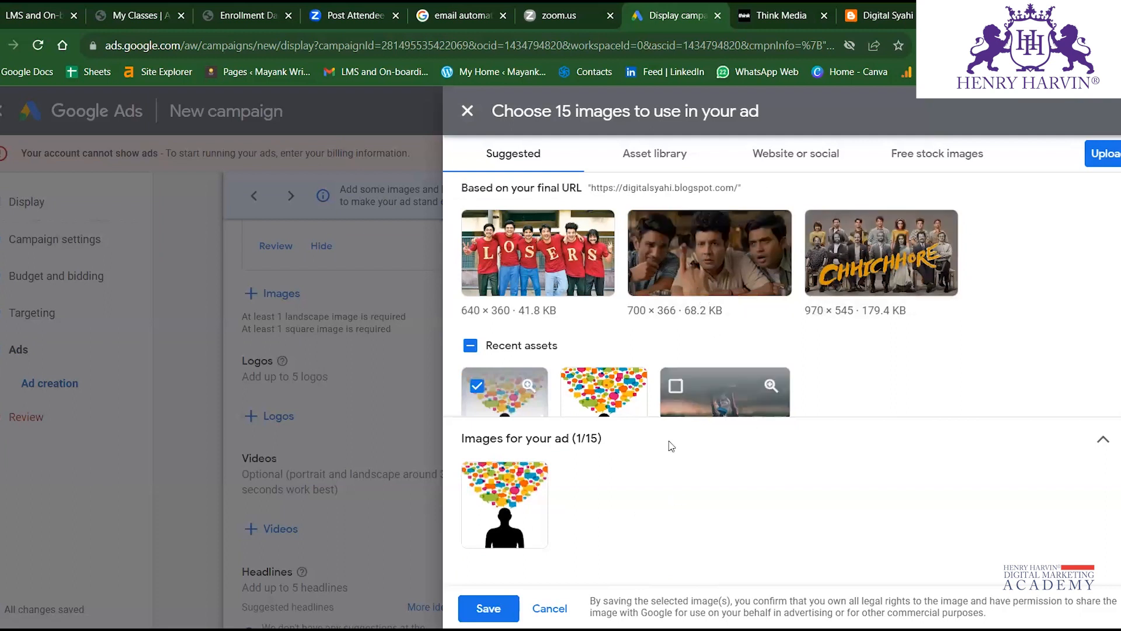
{"action": "left_click", "coordinate": [717, 403]}
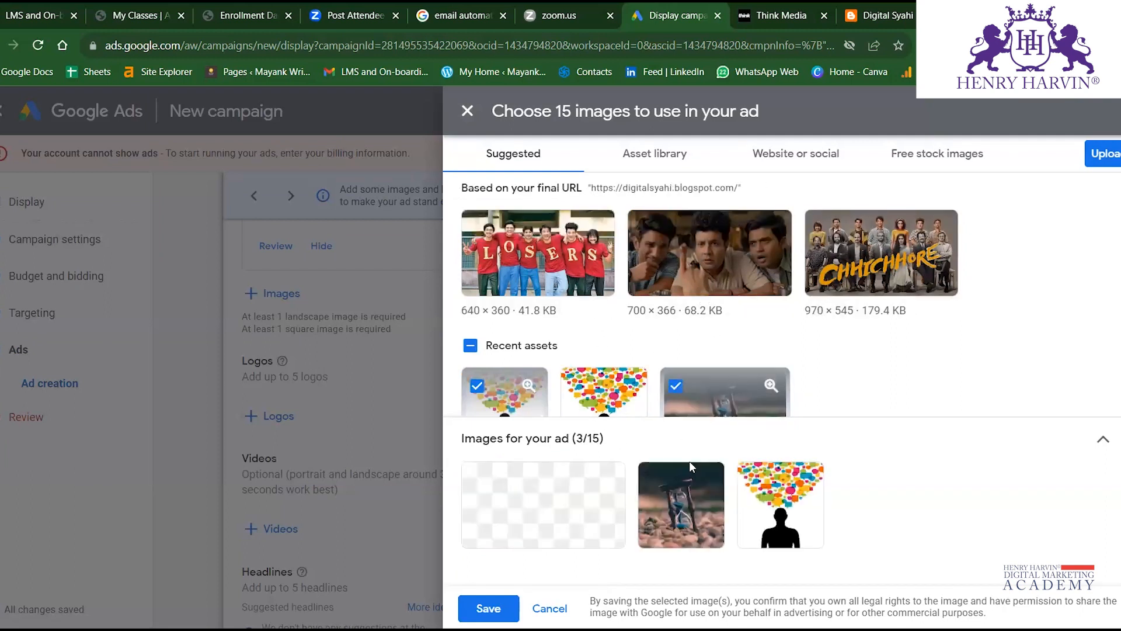
{"action": "scroll", "coordinate": [686, 347], "scroll_direction": "down", "scroll_amount": 4}
{"action": "scroll", "coordinate": [691, 333], "scroll_direction": "down", "scroll_amount": 1}
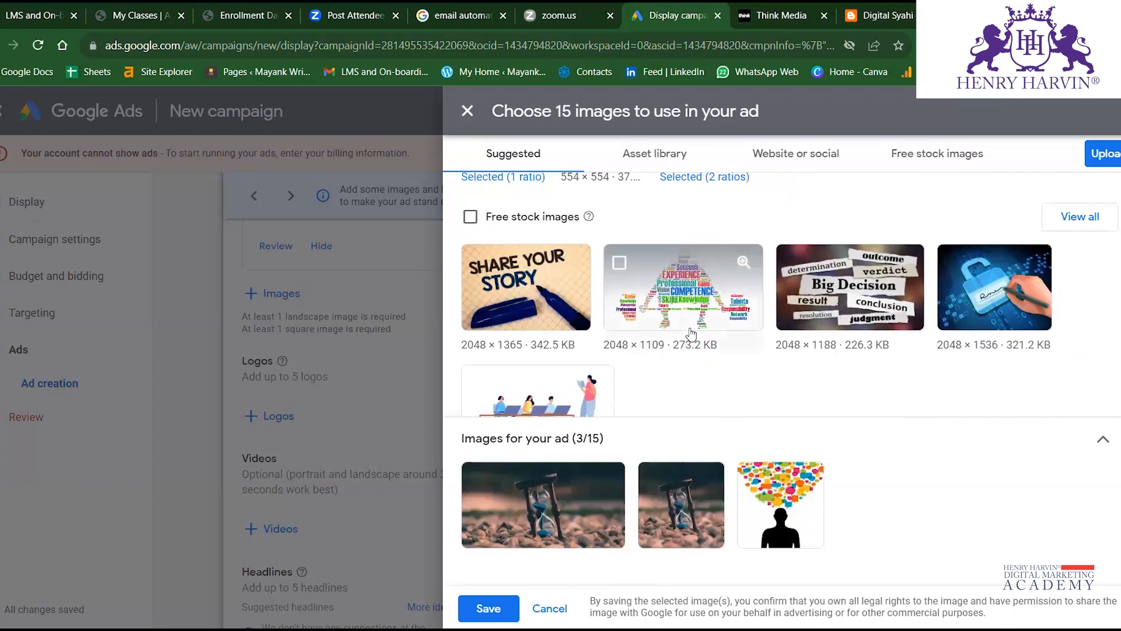
{"action": "left_click", "coordinate": [641, 290]}
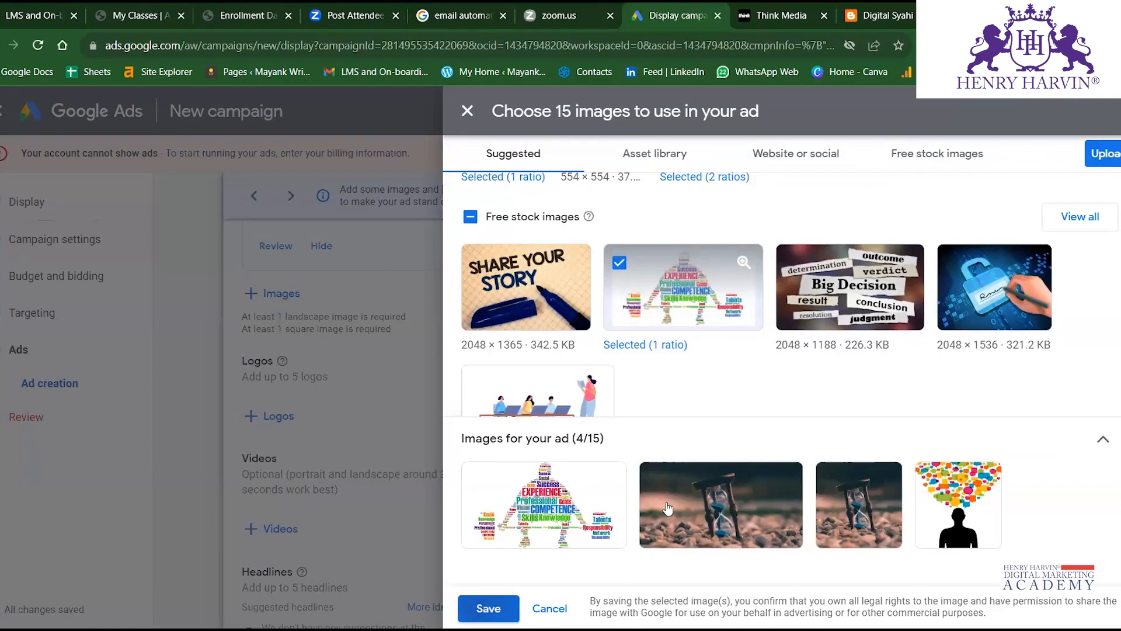
{"action": "left_click", "coordinate": [488, 608]}
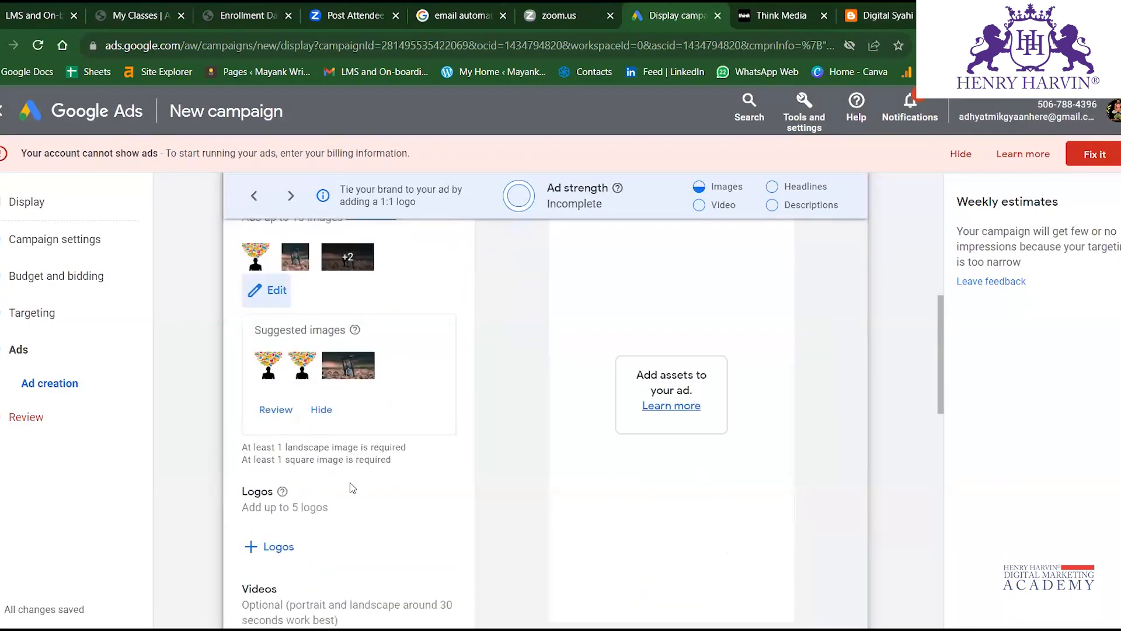
Add the 554 × 554 speech-bubble silhouette image from the asset library as the ad's logo with a 1:1 crop and save.
{"action": "scroll", "coordinate": [349, 482], "scroll_direction": "down", "scroll_amount": 2}
{"action": "left_click", "coordinate": [272, 458]}
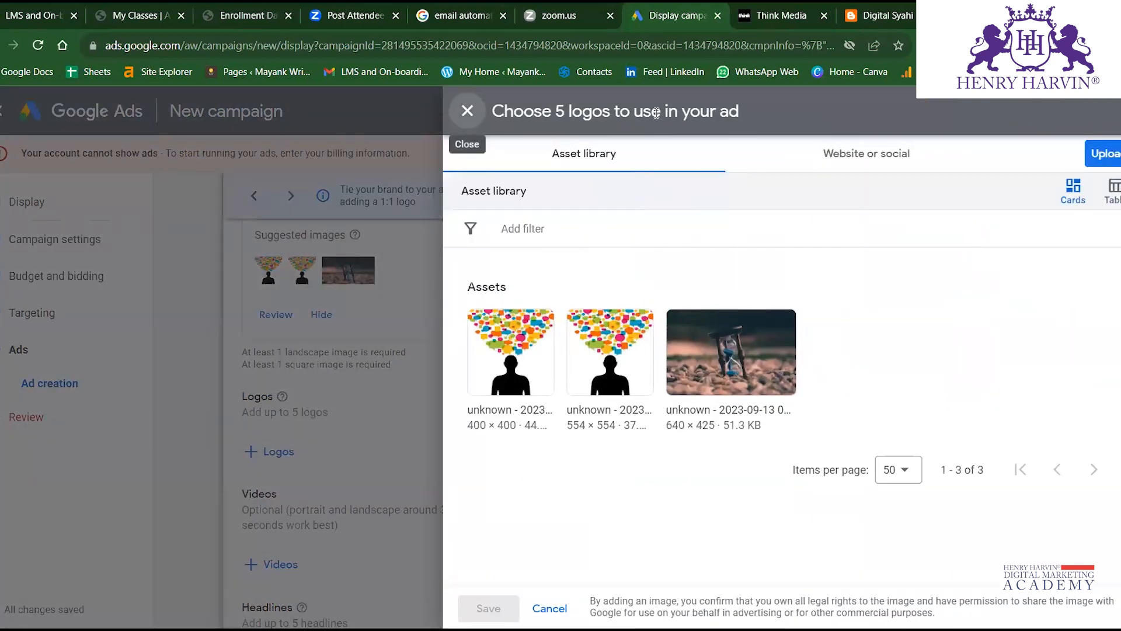
{"action": "left_click", "coordinate": [620, 365]}
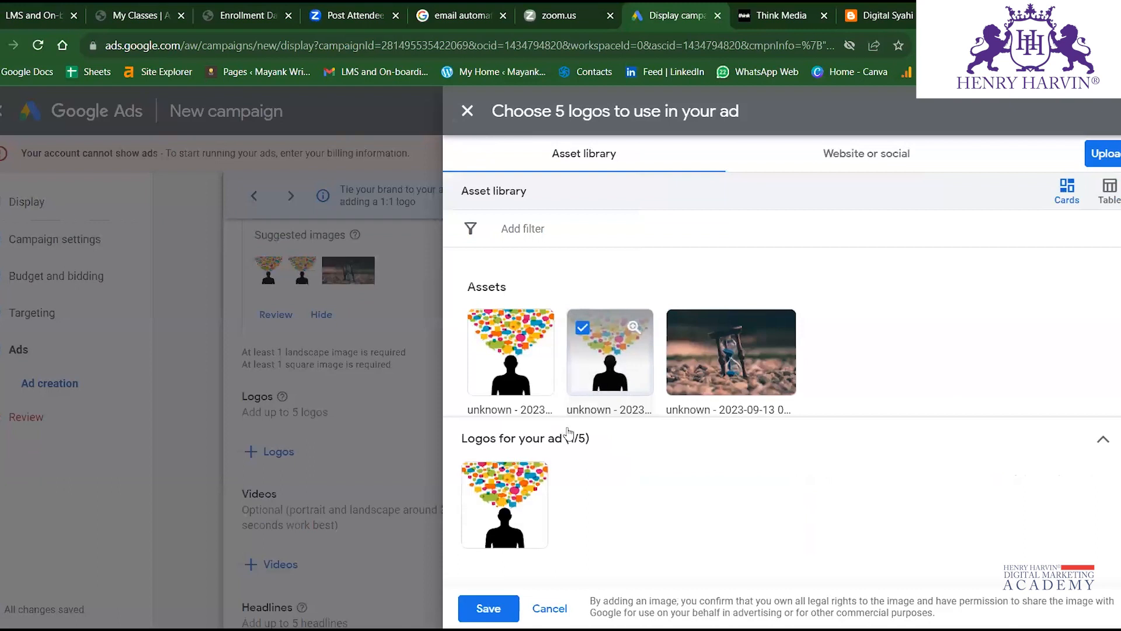
{"action": "left_click", "coordinate": [501, 517]}
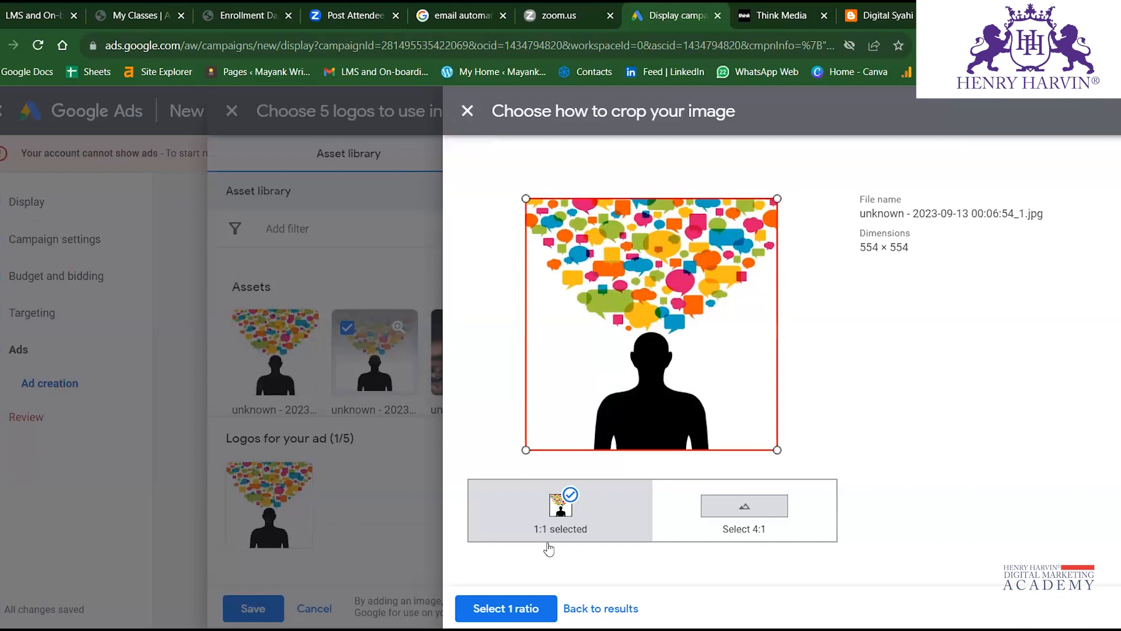
{"action": "left_click", "coordinate": [532, 606]}
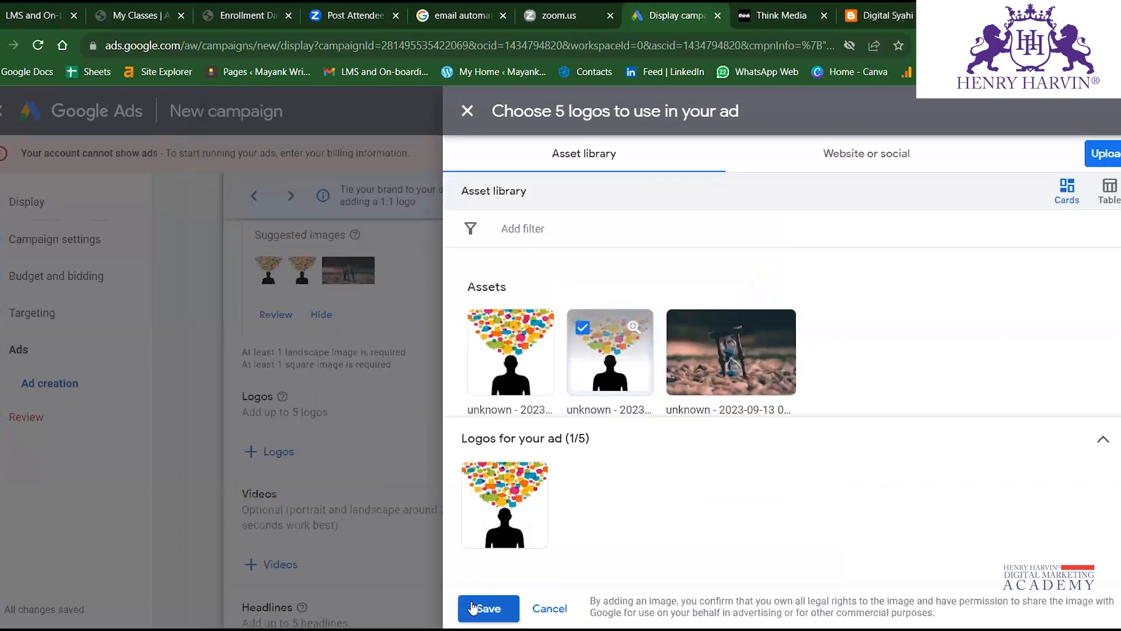
{"action": "left_click", "coordinate": [488, 608]}
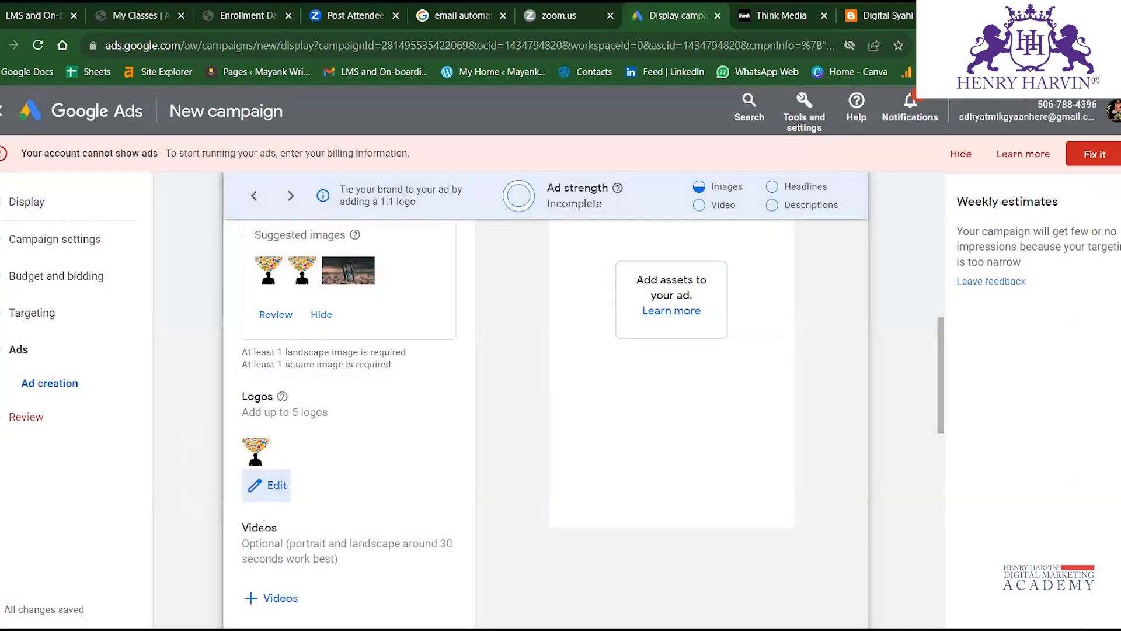
Enter "Best Video editing course" as the ad's first headline.
{"action": "scroll", "coordinate": [311, 514], "scroll_direction": "down", "scroll_amount": 3}
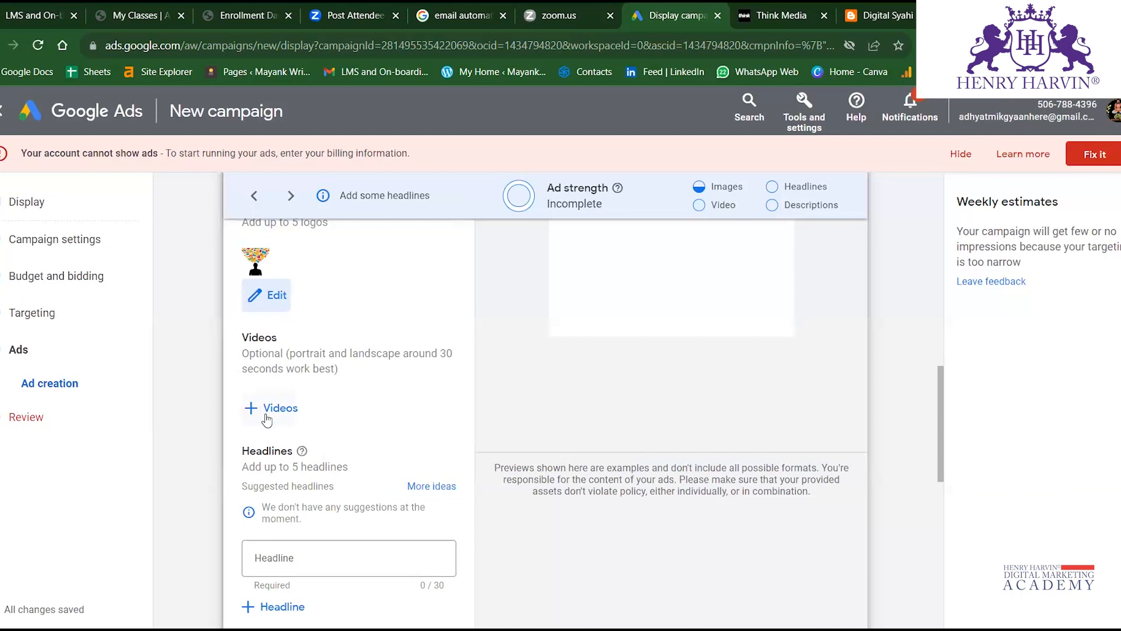
{"action": "scroll", "coordinate": [321, 575], "scroll_direction": "down", "scroll_amount": 2}
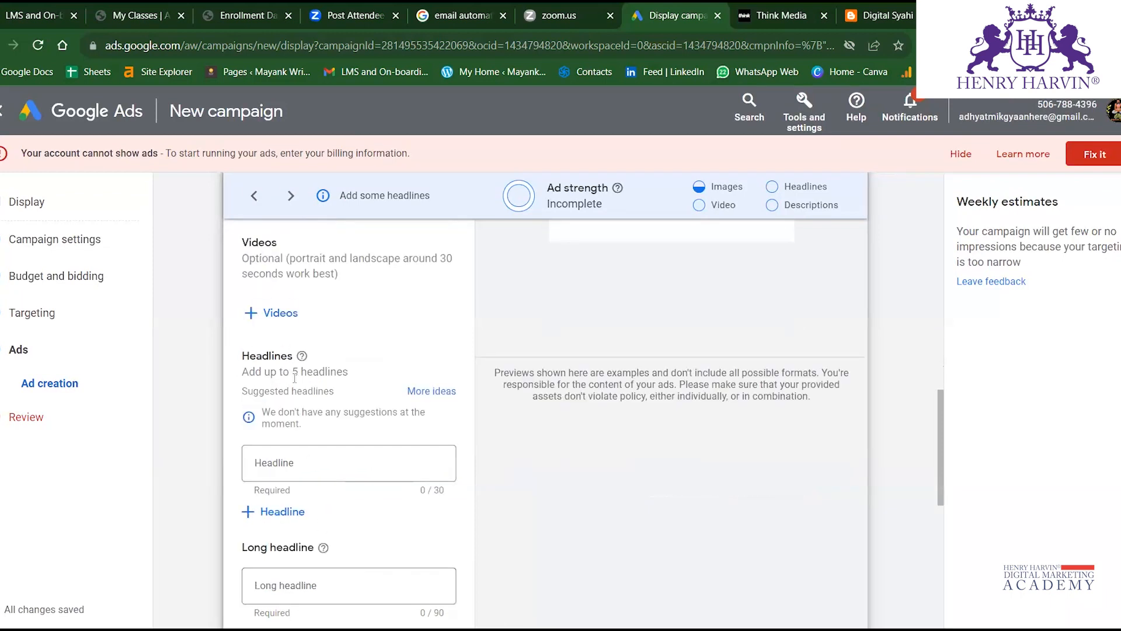
{"action": "left_click_drag", "start_coordinate": [263, 413], "coordinate": [343, 432]}
{"action": "left_click", "coordinate": [327, 469]}
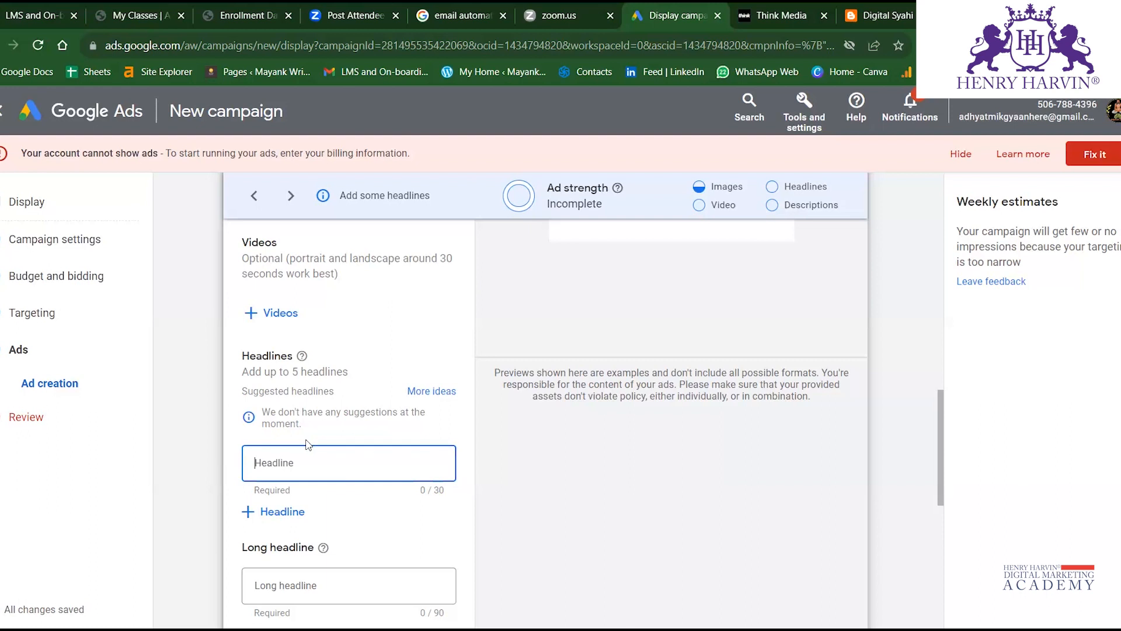
{"action": "type", "text": "B"}
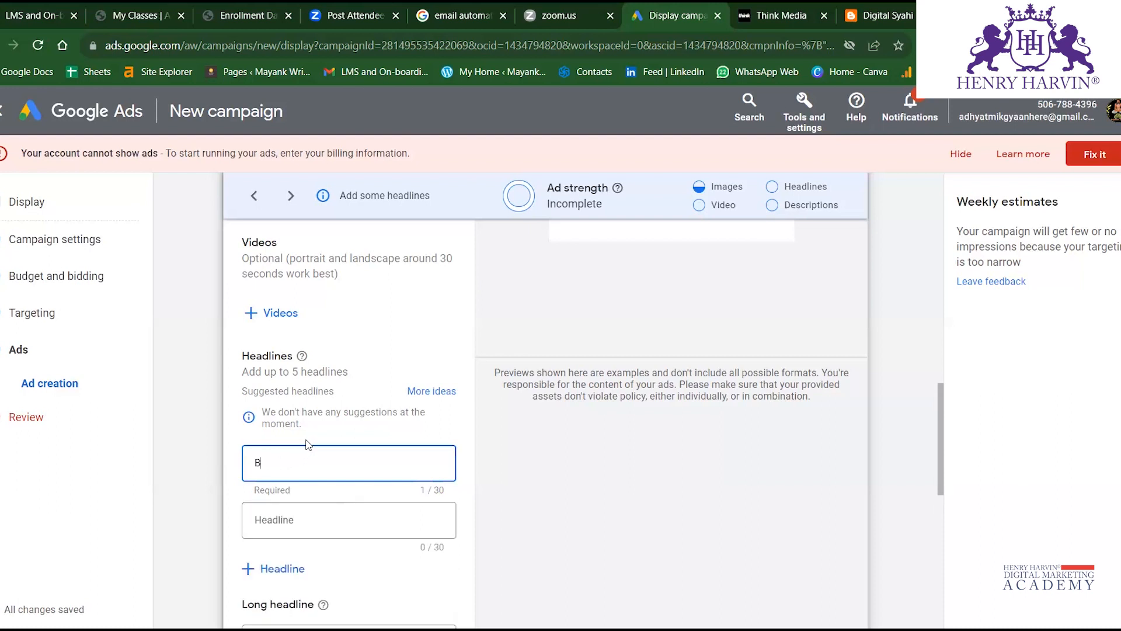
{"action": "type", "text": "est Video editing course"}
Enter "Video Editing Course wit live" as the ad's second headline.
{"action": "left_click", "coordinate": [322, 515]}
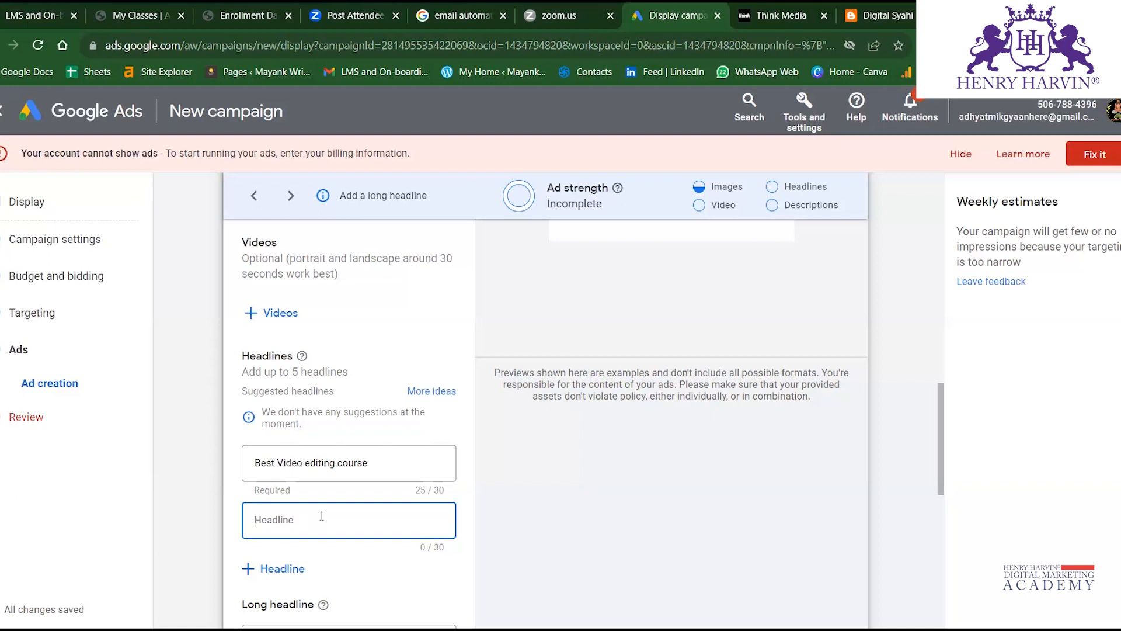
{"action": "type", "text": "Onl"}
{"action": "key", "text": "BackSpace"}
{"action": "key", "text": "BackSpace"}
{"action": "key", "text": "BackSpace"}
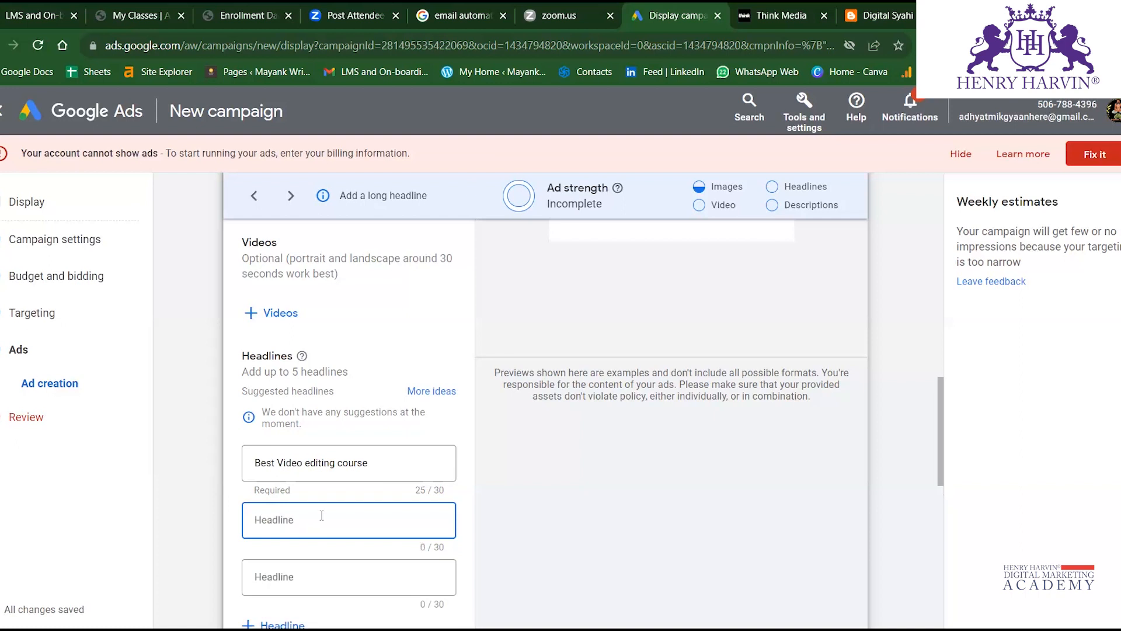
{"action": "type", "text": "Course wit live"}
{"action": "key", "text": "Home"}
{"action": "type", "text": "Editing"}
{"action": "key", "text": "Left"}
{"action": "type", "text": "Video"}
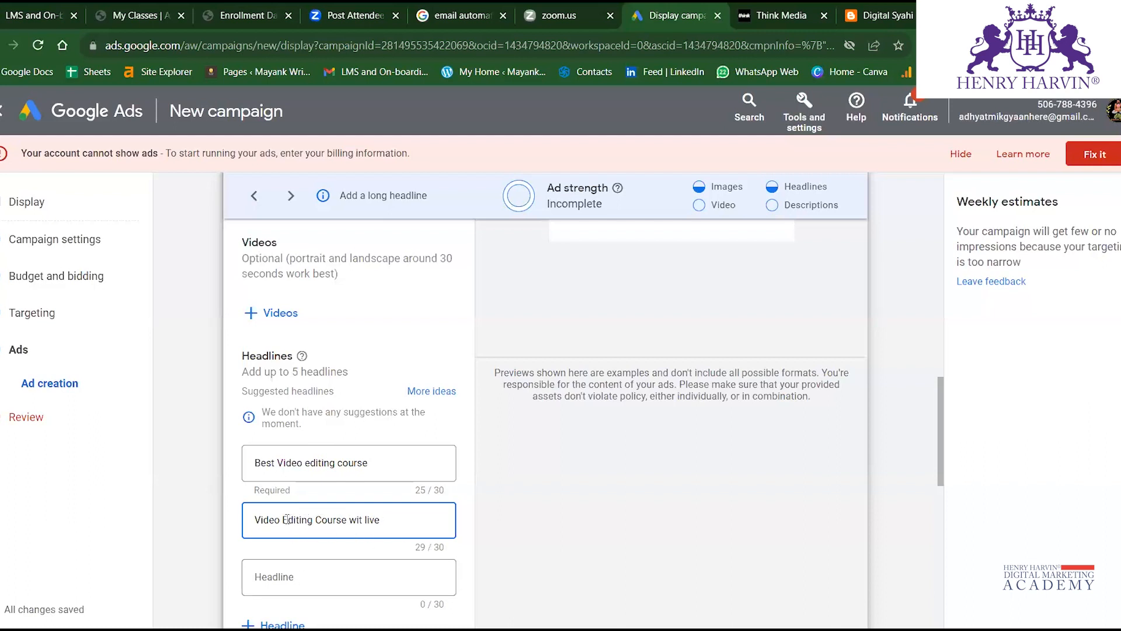
Replace "wit live" at the end of the second headline with "you need" and go to the third headline.
{"action": "left_click_drag", "start_coordinate": [283, 519], "coordinate": [251, 520]}
{"action": "left_click", "coordinate": [319, 520]}
{"action": "left_click_drag", "start_coordinate": [350, 519], "coordinate": [400, 517]}
{"action": "type", "text": "you need"}
{"action": "left_click", "coordinate": [300, 573]}
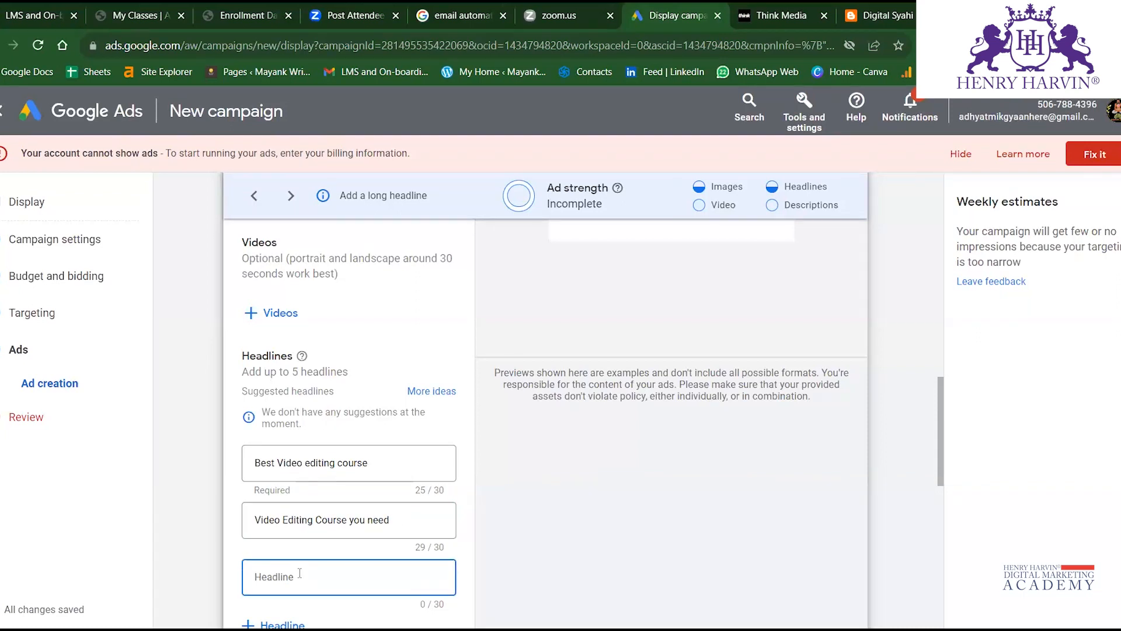
Enter "10+ live projects" as the third headline of the display ad.
{"action": "type", "text": "10+"}
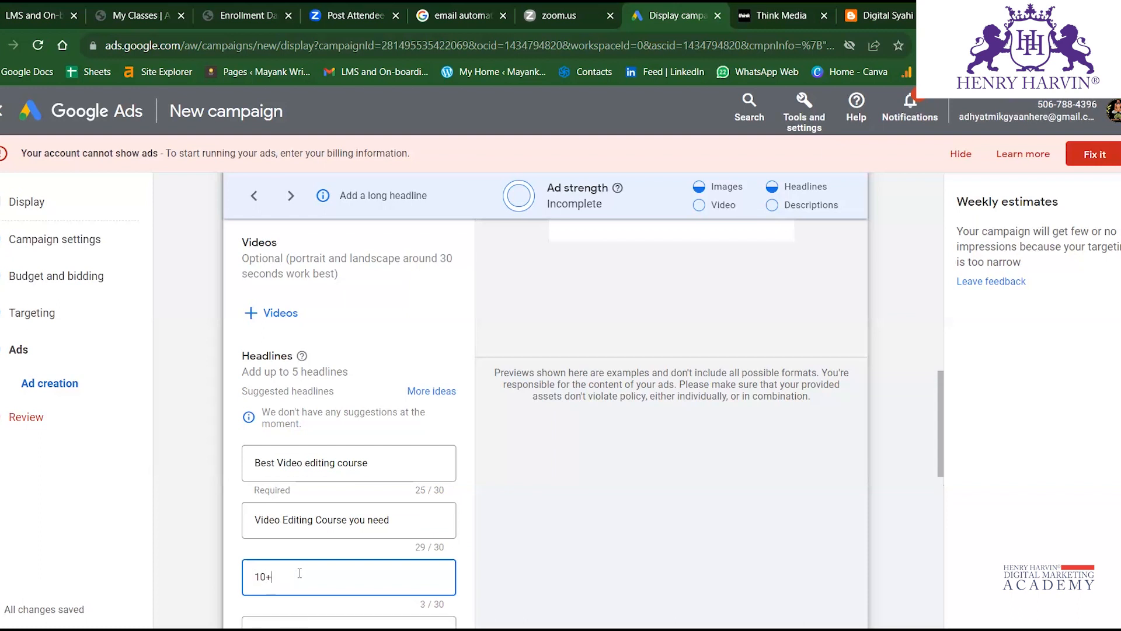
{"action": "type", "text": " live projects"}
{"action": "scroll", "coordinate": [310, 572], "scroll_direction": "down", "scroll_amount": 3}
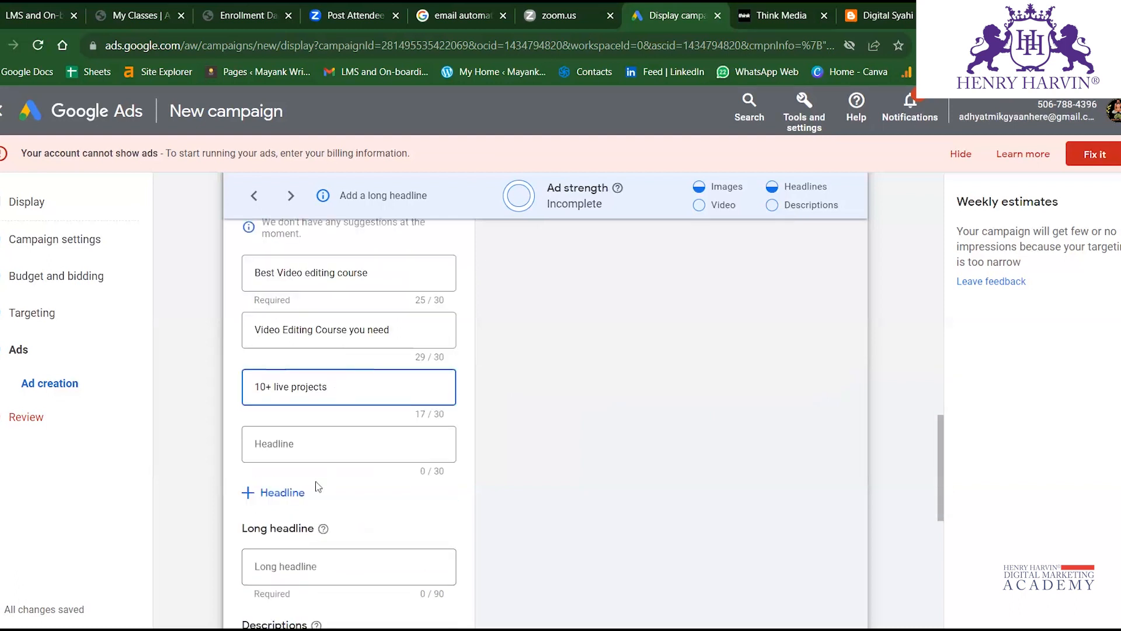
{"action": "left_click", "coordinate": [334, 440]}
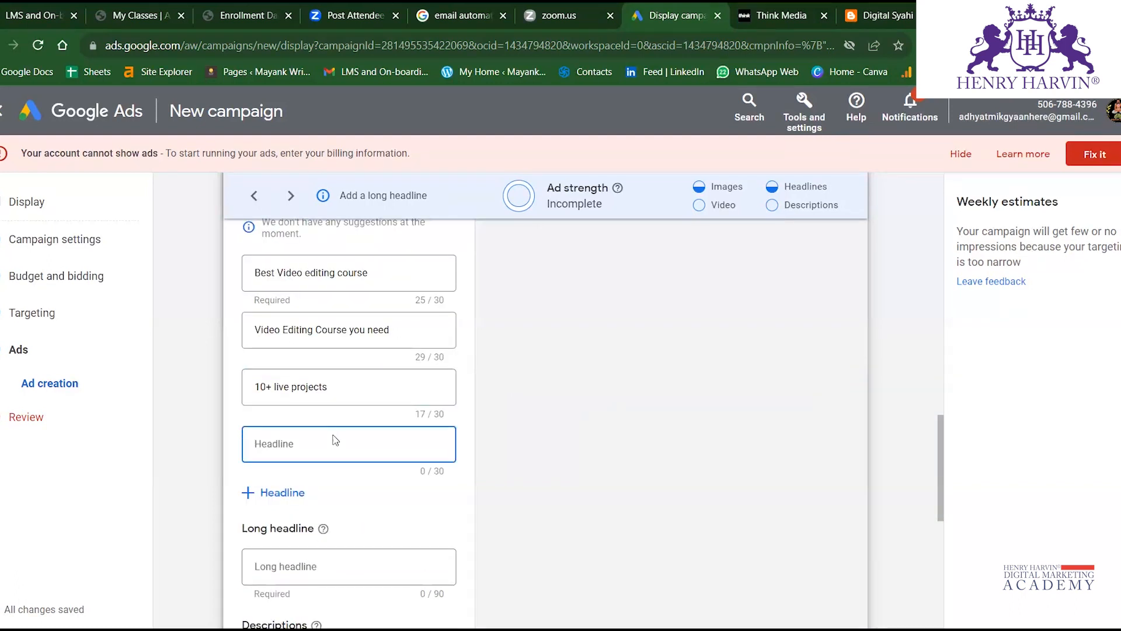
{"action": "type", "text": "Cou"}
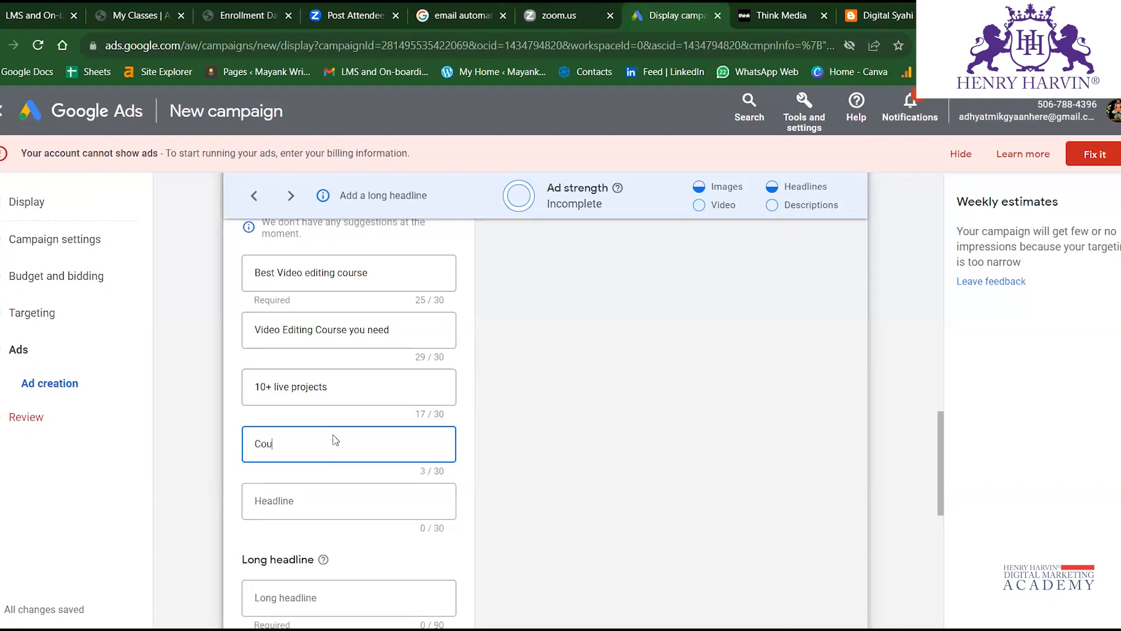
{"action": "type", "text": "rse that"}
{"action": "key", "text": "BackSpace"}
{"action": "key", "text": "BackSpace"}
{"action": "key", "text": "BackSpace"}
{"action": "key", "text": "BackSpace"}
{"action": "key", "text": "BackSpace"}
{"action": "key", "text": "BackSpace"}
{"action": "key", "text": "BackSpace"}
{"action": "key", "text": "BackSpace"}
{"action": "key", "text": "BackSpace"}
{"action": "key", "text": "BackSpace"}
{"action": "key", "text": "BackSpace"}
{"action": "type", "text": "Youtubers are"}
{"action": "key", "text": "BackSpace"}
{"action": "key", "text": "BackSpace"}
{"action": "key", "text": "BackSpace"}
Write "Edit your video like big Youtubers" as the fourth headline, replacing the leftover draft text.
{"action": "double_click", "coordinate": [264, 445]}
{"action": "type", "text": "Edit your video like big youtu"}
{"action": "key", "text": "BackSpace"}
{"action": "key", "text": "BackSpace"}
{"action": "key", "text": "BackSpace"}
{"action": "key", "text": "BackSpace"}
{"action": "key", "text": "BackSpace"}
{"action": "key", "text": "BackSpace"}
{"action": "type", "text": "Youtubers"}
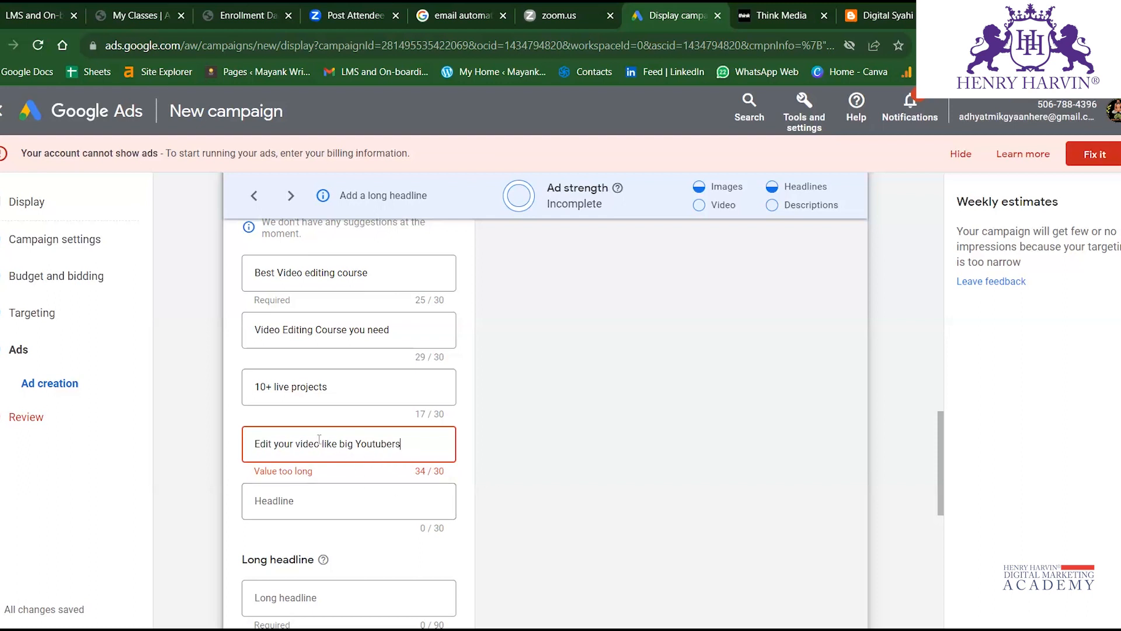
Shorten the fourth headline to "Edit videos like big Youtuber" to fit the 30-character limit.
{"action": "double_click", "coordinate": [284, 445]}
{"action": "key", "text": "BackSpace"}
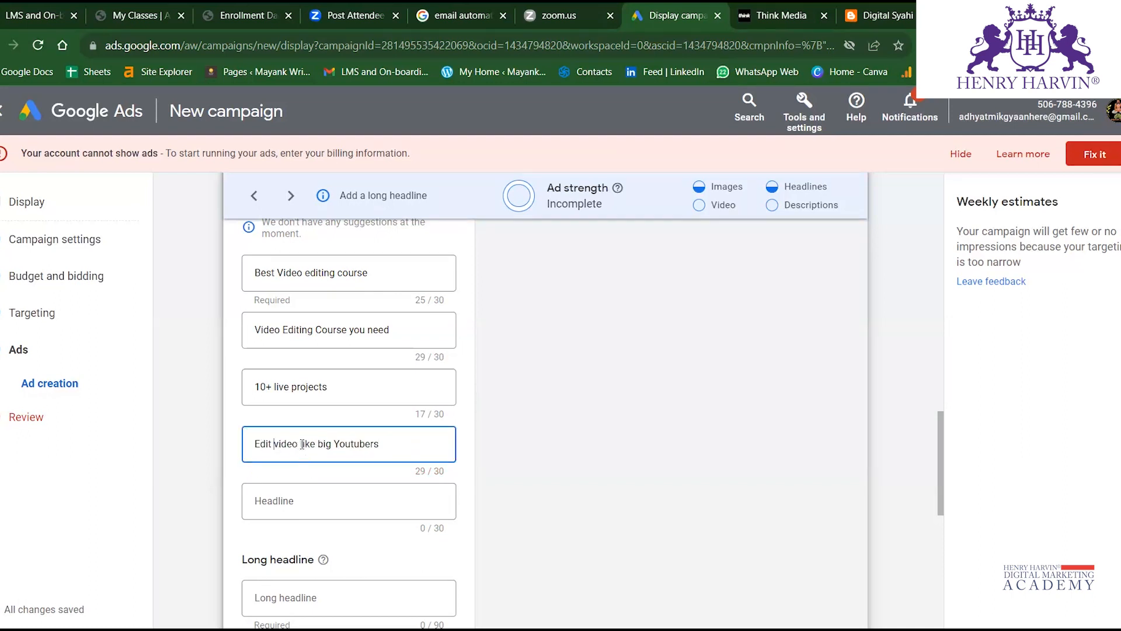
{"action": "type", "text": "ss"}
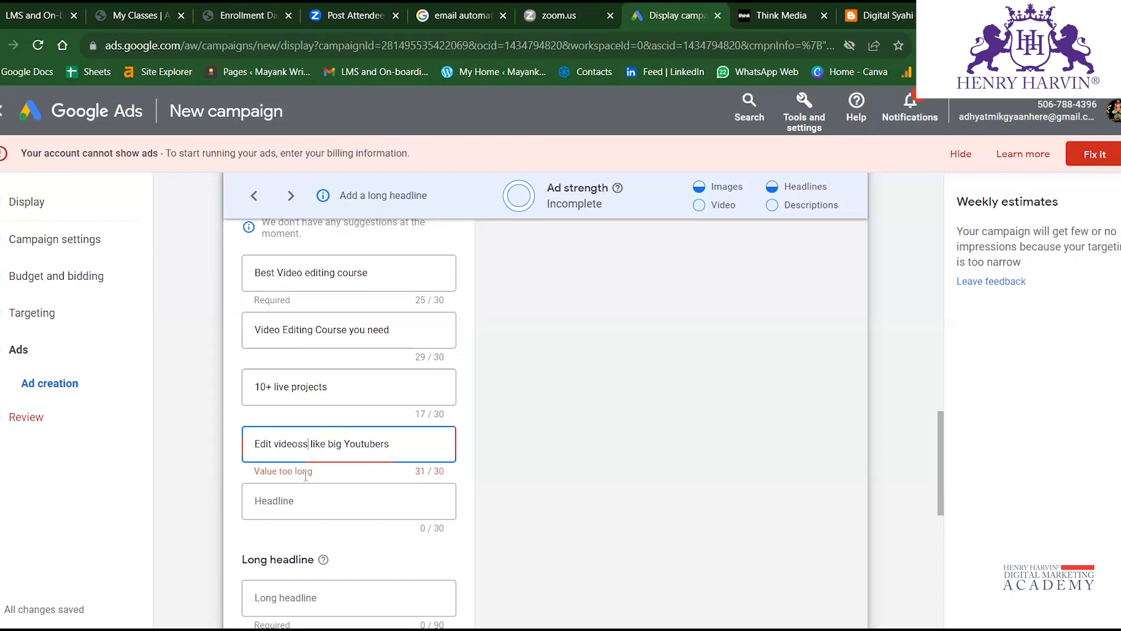
{"action": "left_click", "coordinate": [390, 444]}
{"action": "key", "text": "BackSpace"}
{"action": "left_click", "coordinate": [302, 444]}
{"action": "key", "text": "BackSpace"}
Enter the long headline "Course that can help your to build your career in video editing, learn with experts!".
{"action": "left_click", "coordinate": [346, 514]}
{"action": "scroll", "coordinate": [239, 517], "scroll_direction": "down", "scroll_amount": 3}
{"action": "left_click", "coordinate": [324, 416]}
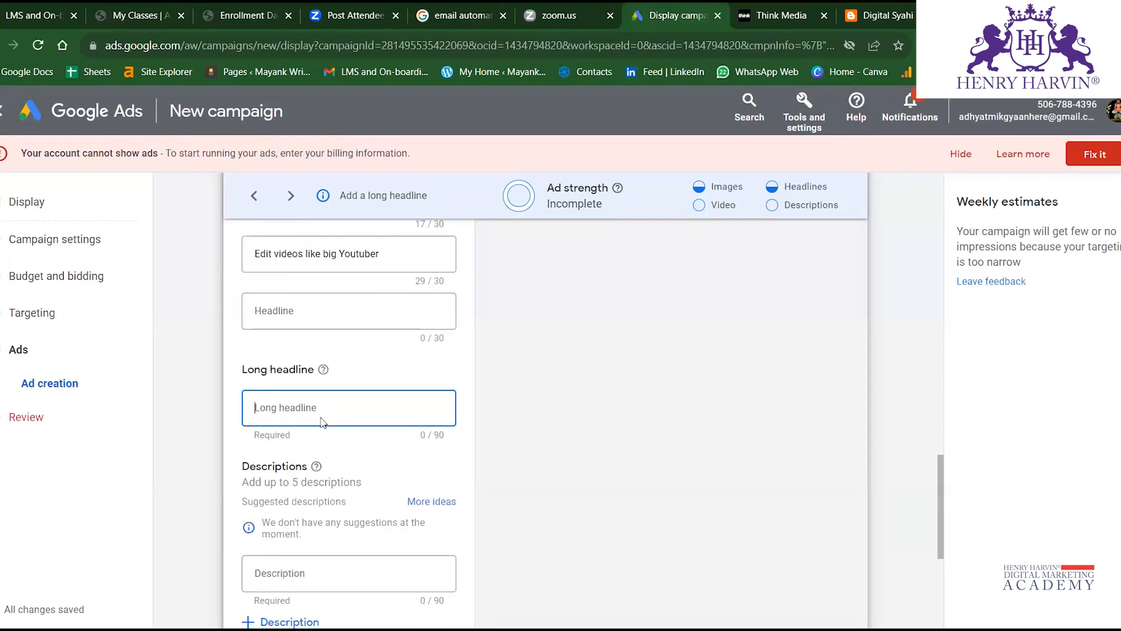
{"action": "type", "text": "Course"}
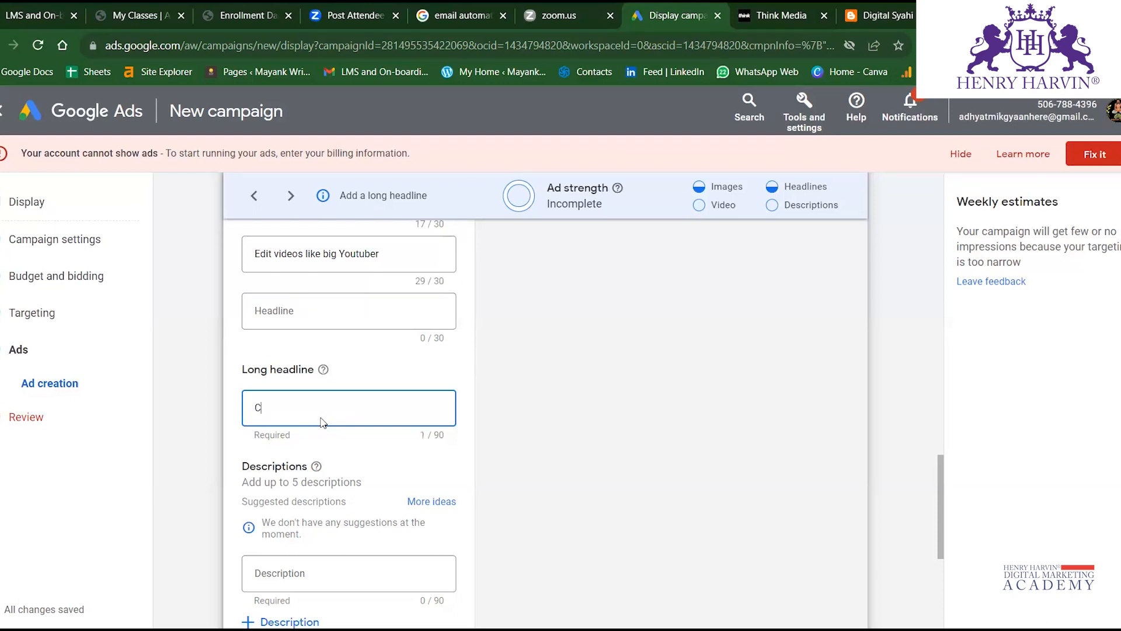
{"action": "type", "text": "that can help your to bui"}
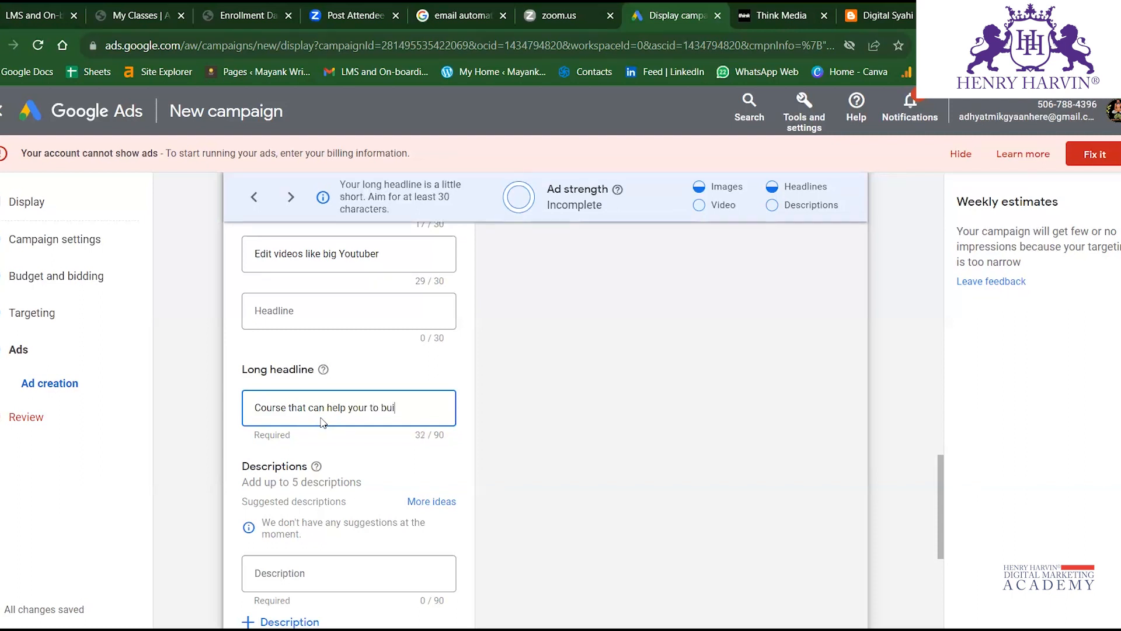
{"action": "type", "text": "ld yourt"}
{"action": "key", "text": "BackSpace"}
{"action": "type", "text": "career in video editin"}
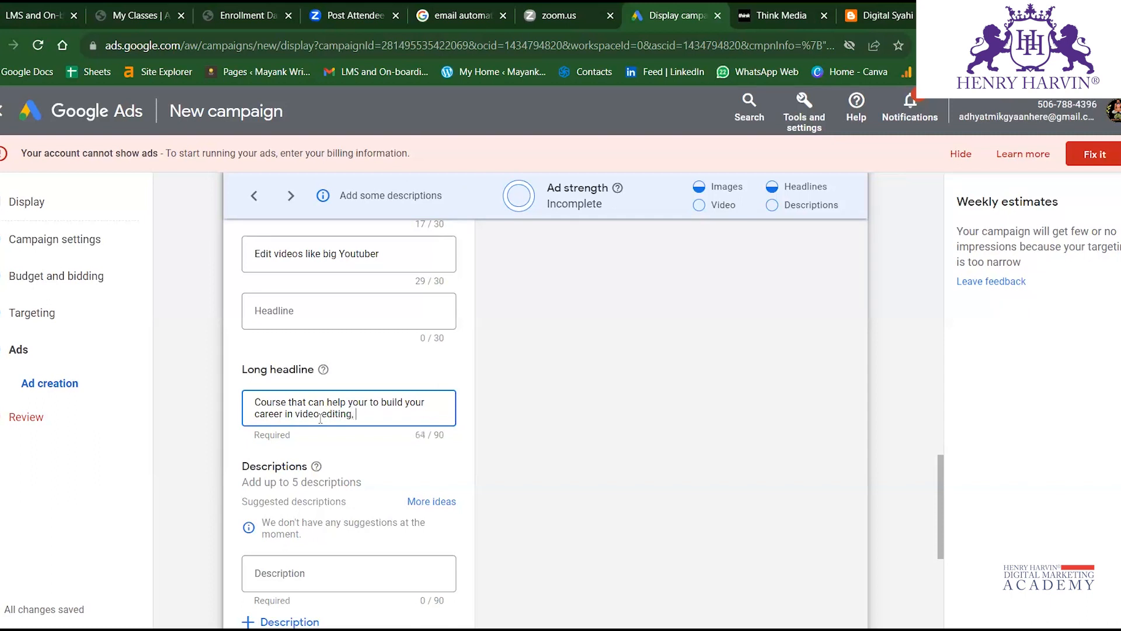
{"action": "type", "text": "g, learn with exper"}
Enter the first ad description as "Learn from best video editor from industry with 10+ live projects.".
{"action": "scroll", "coordinate": [345, 378], "scroll_direction": "down", "scroll_amount": 3}
{"action": "left_click", "coordinate": [346, 381]}
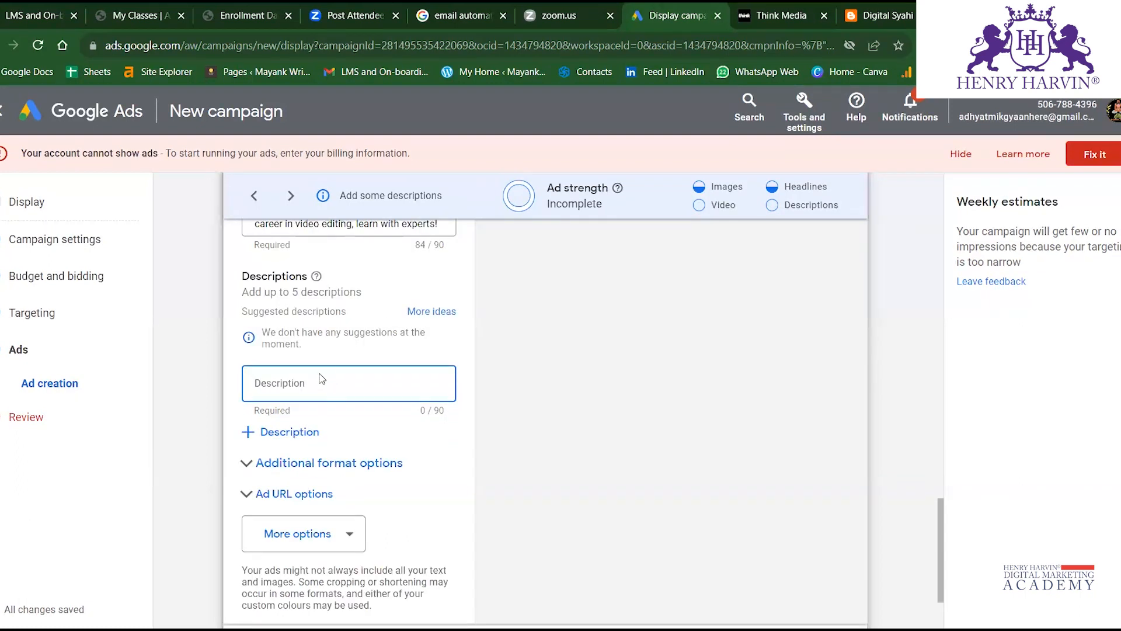
{"action": "type", "text": "Learn from bes"}
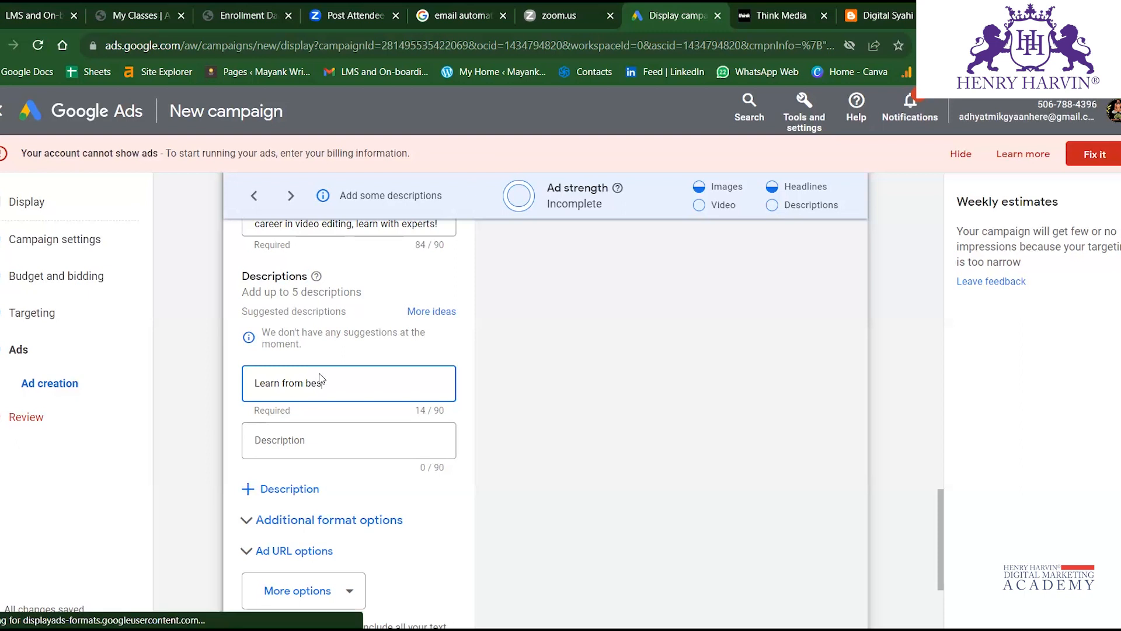
{"action": "type", "text": "t"}
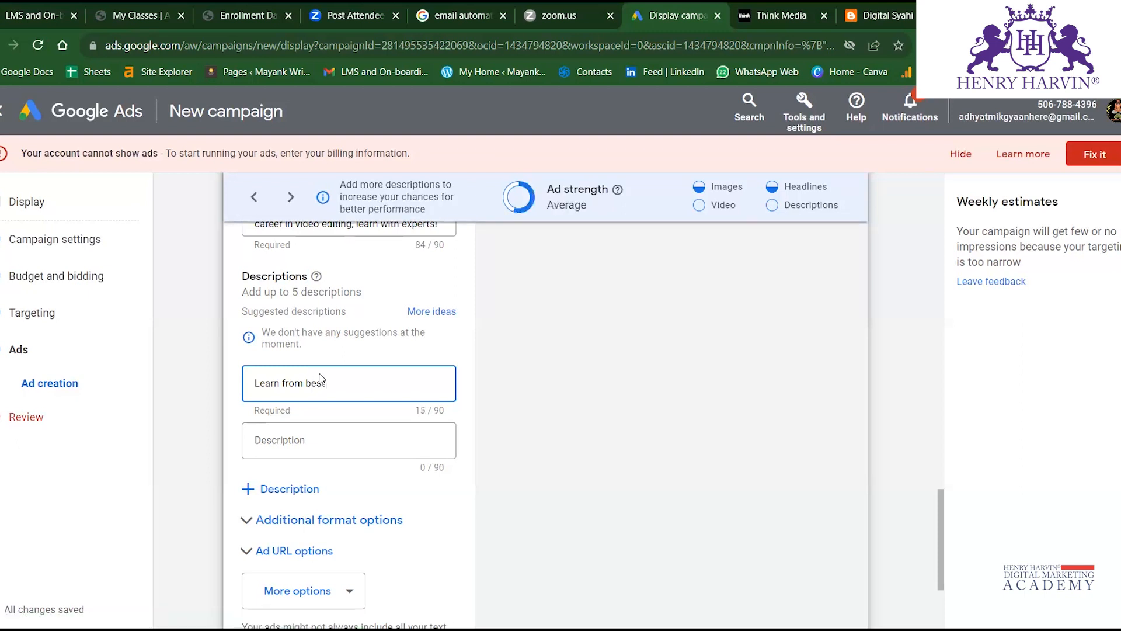
{"action": "type", "text": " video edting"}
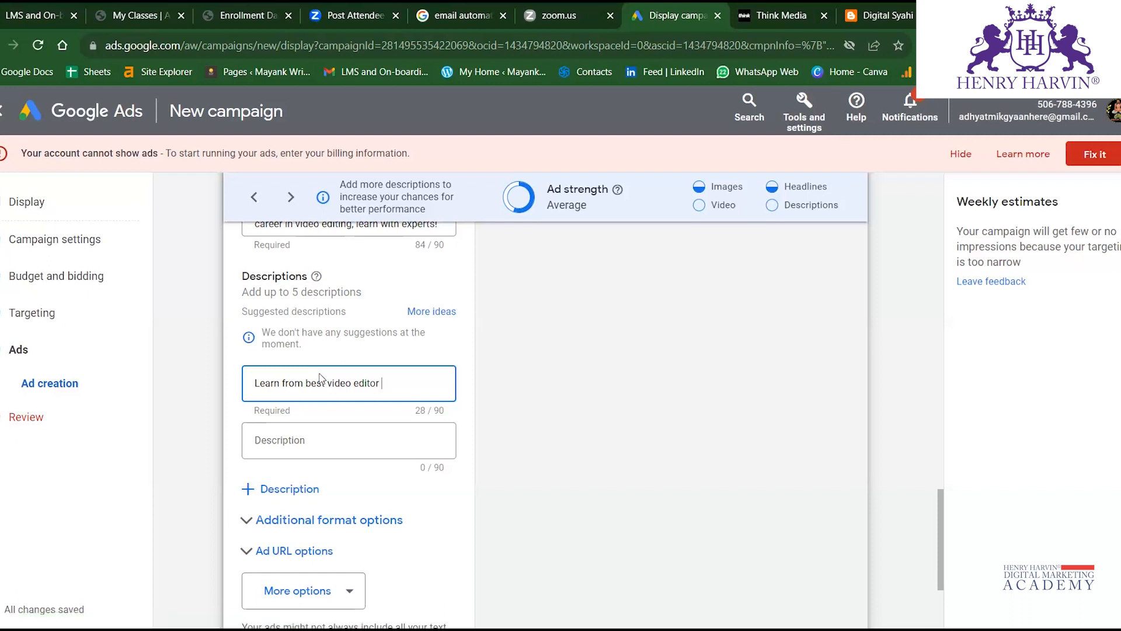
{"action": "type", "text": "rom industry with live proj"}
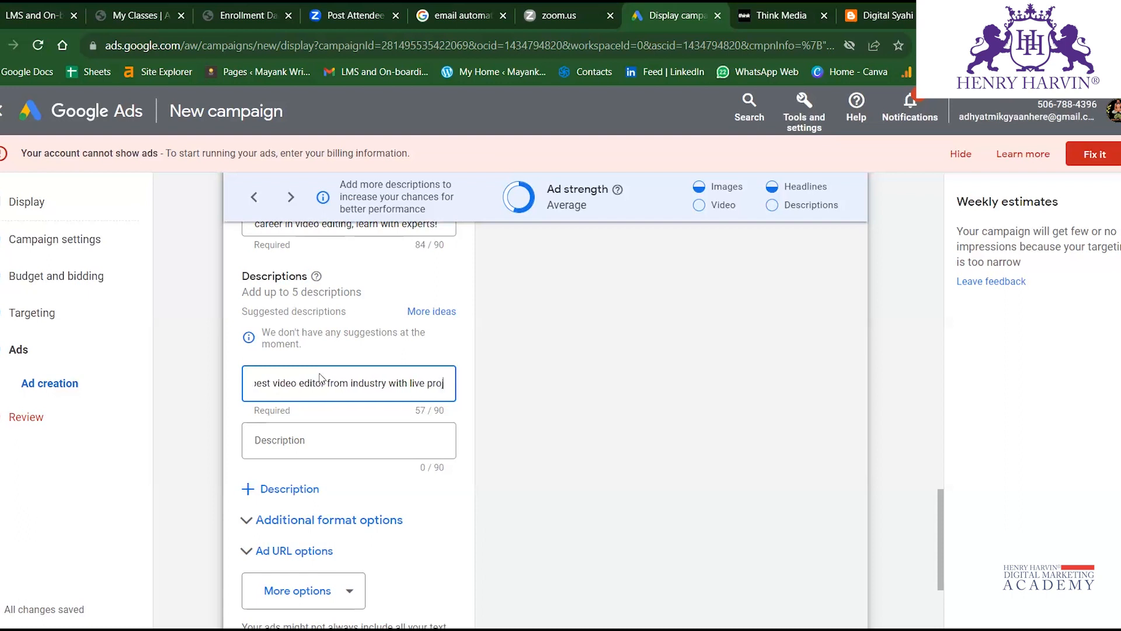
{"action": "type", "text": "ects."}
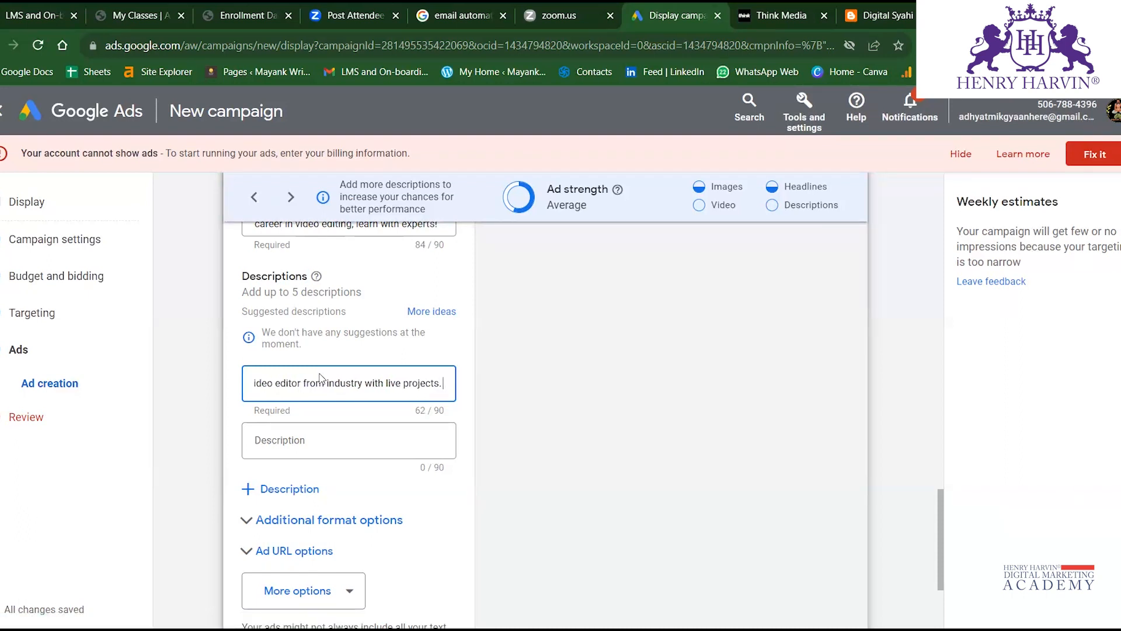
{"action": "left_click", "coordinate": [386, 383]}
{"action": "type", "text": "10+"}
Expand the additional format options and examine the ad's preview for websites and apps.
{"action": "scroll", "coordinate": [351, 461], "scroll_direction": "down", "scroll_amount": 3}
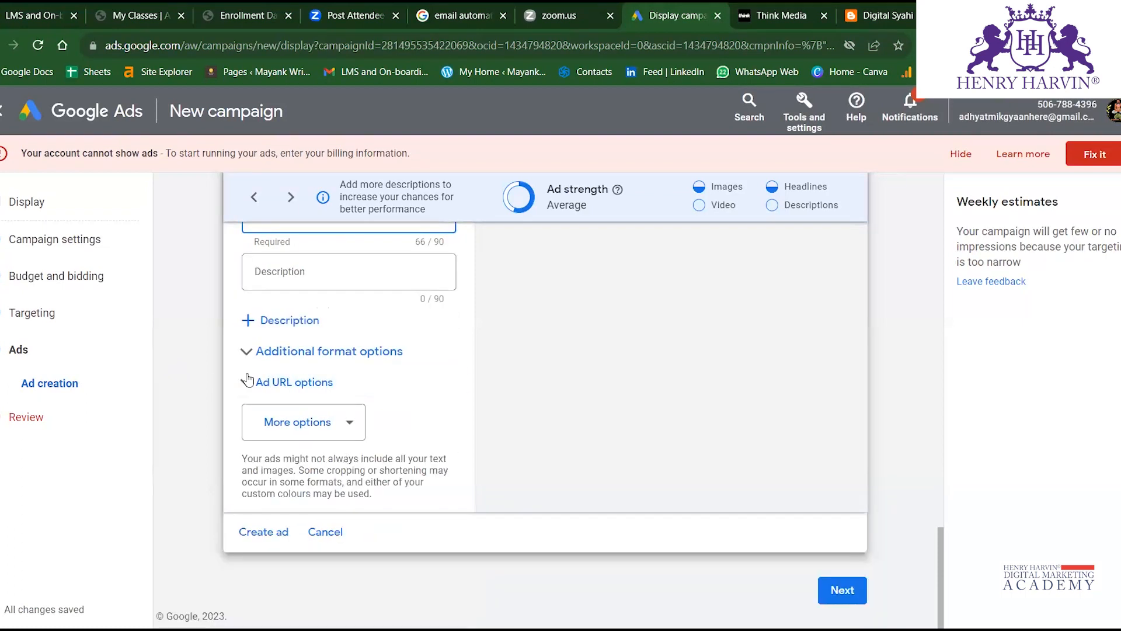
{"action": "left_click", "coordinate": [390, 357]}
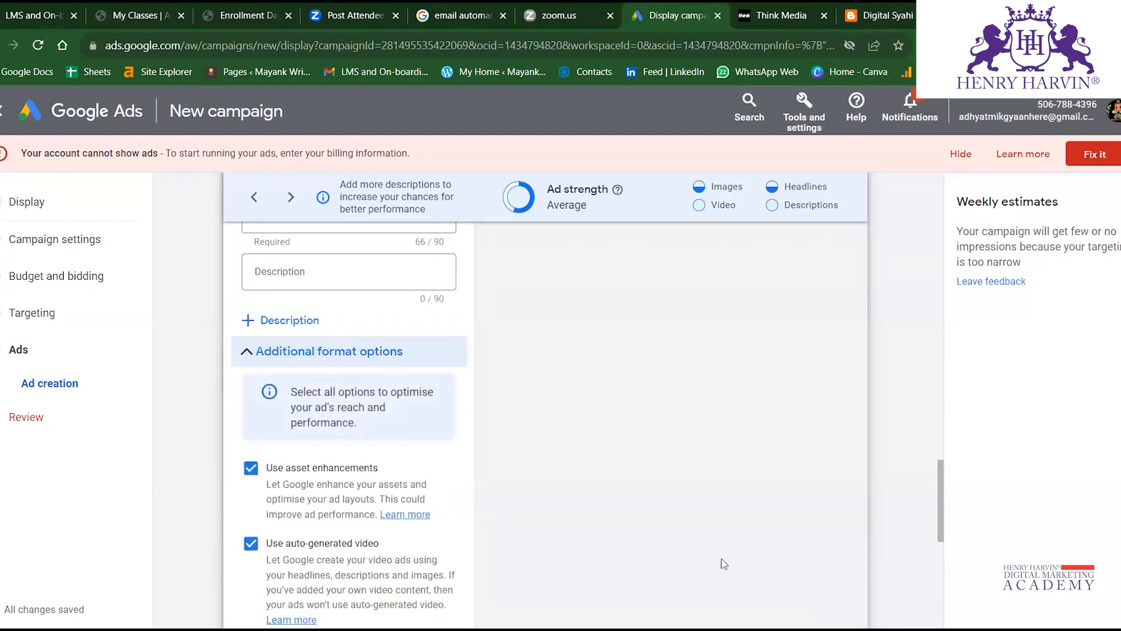
{"action": "scroll", "coordinate": [637, 486], "scroll_direction": "up", "scroll_amount": 15}
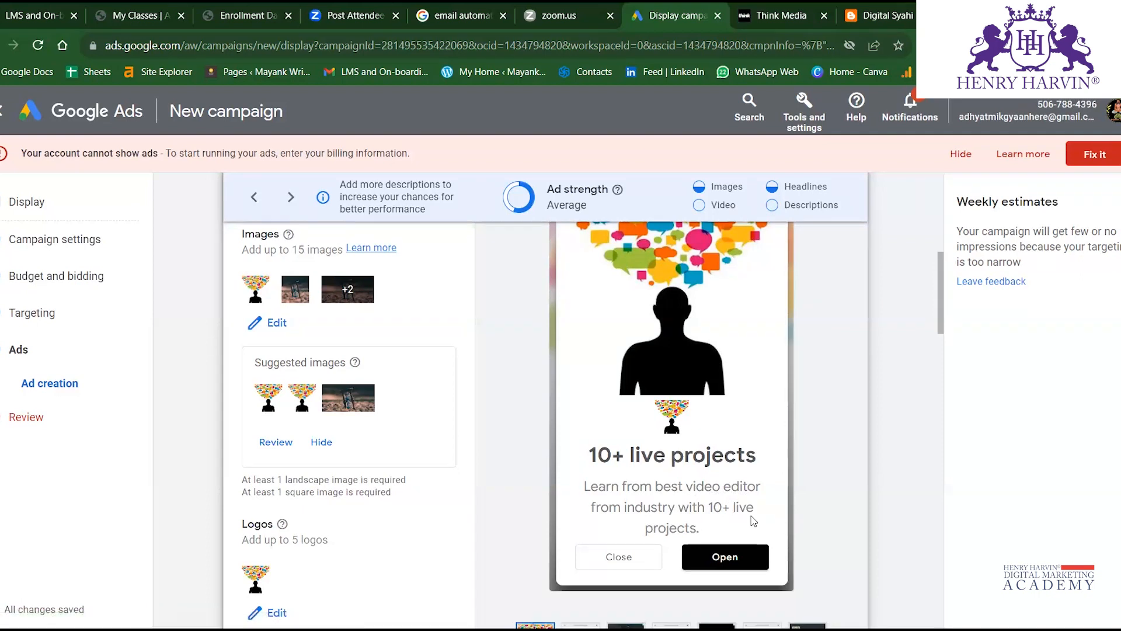
{"action": "scroll", "coordinate": [677, 374], "scroll_direction": "up", "scroll_amount": 3}
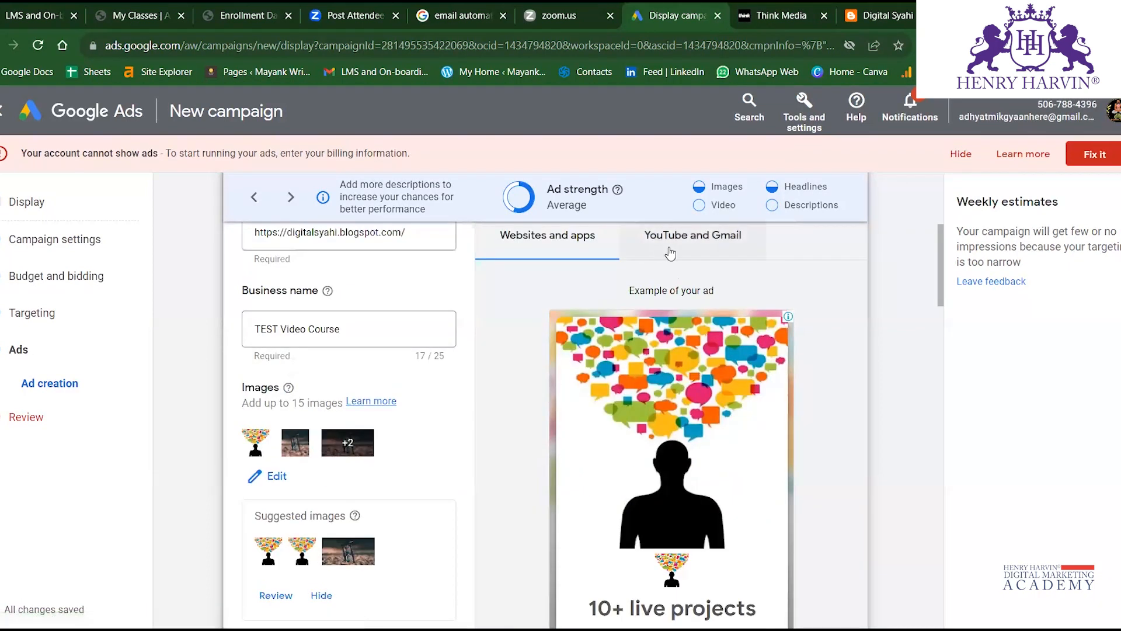
Switch the preview to YouTube and Gmail and examine the first YouTube example of the ad.
{"action": "left_click", "coordinate": [666, 248]}
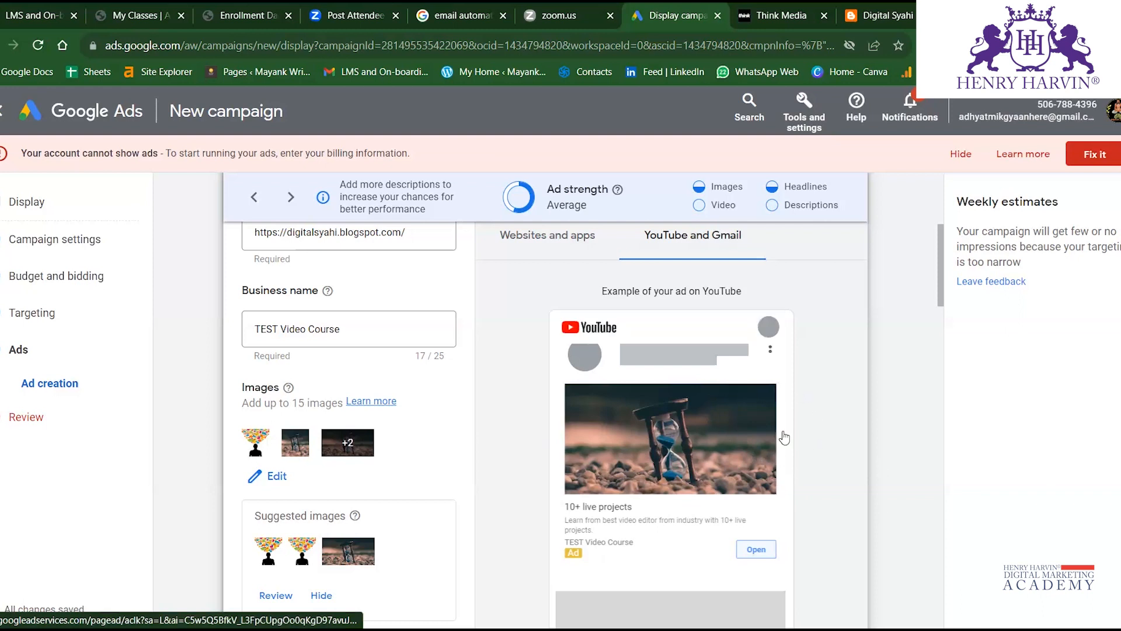
{"action": "scroll", "coordinate": [754, 444], "scroll_direction": "down", "scroll_amount": 1}
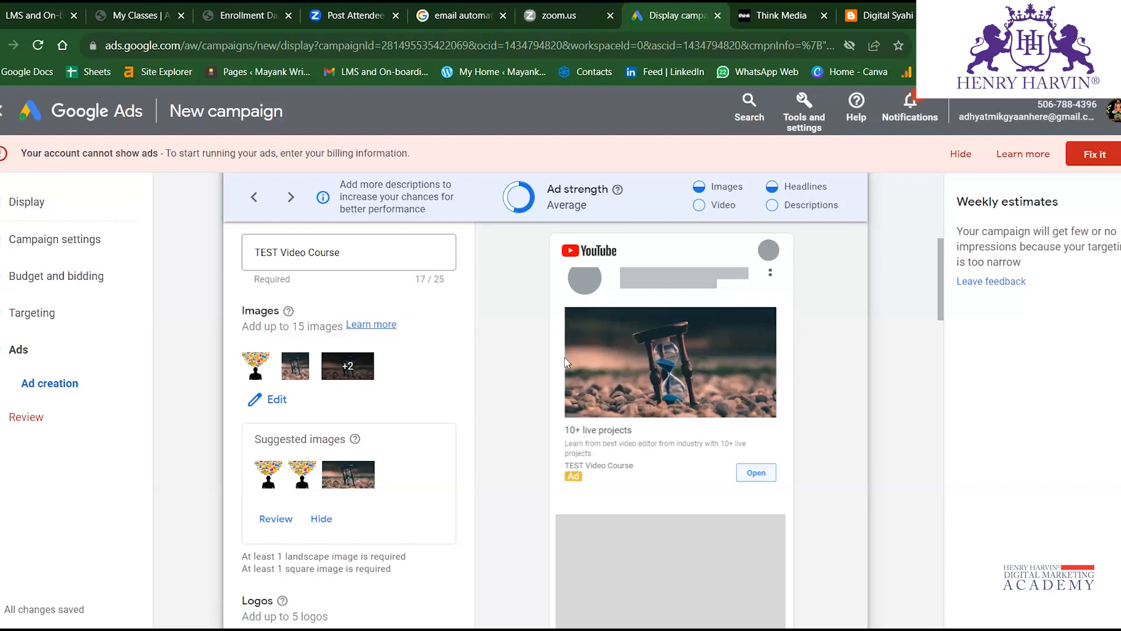
{"action": "scroll", "coordinate": [643, 350], "scroll_direction": "up", "scroll_amount": 1}
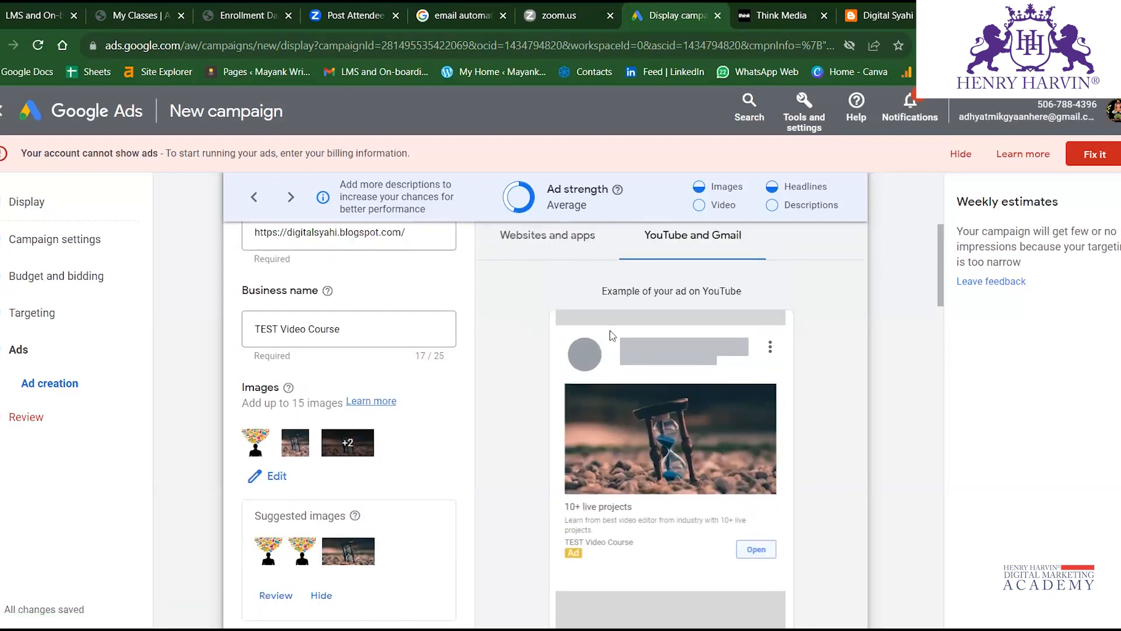
{"action": "scroll", "coordinate": [672, 351], "scroll_direction": "up", "scroll_amount": 1}
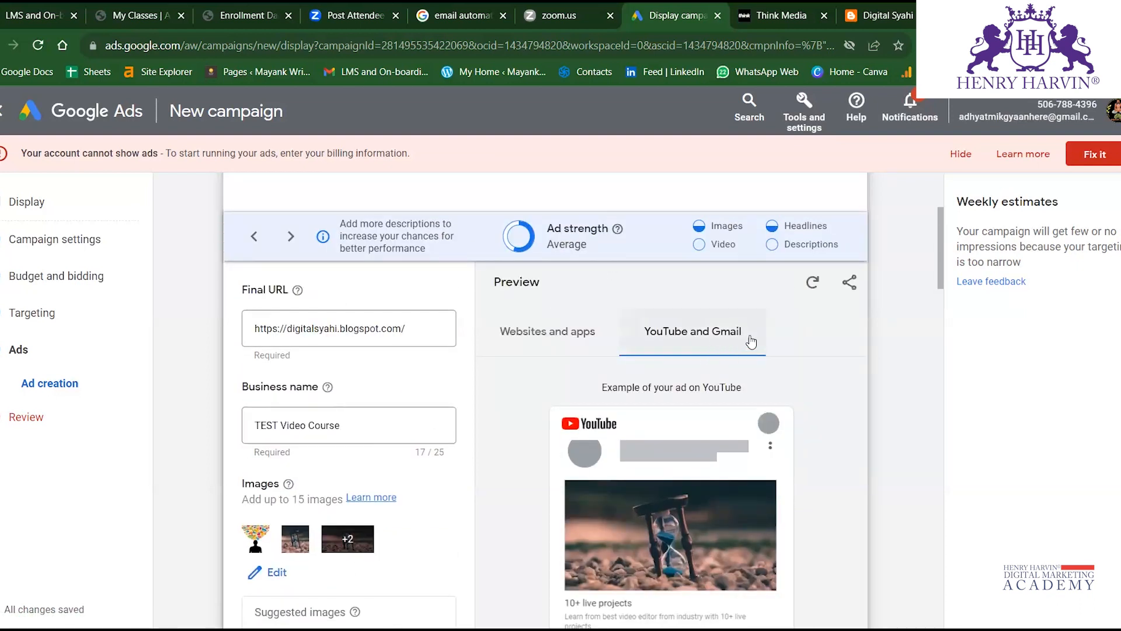
Open the second YouTube example of the ad and examine how its image, headline and business name are laid out.
{"action": "scroll", "coordinate": [757, 438], "scroll_direction": "down", "scroll_amount": 6}
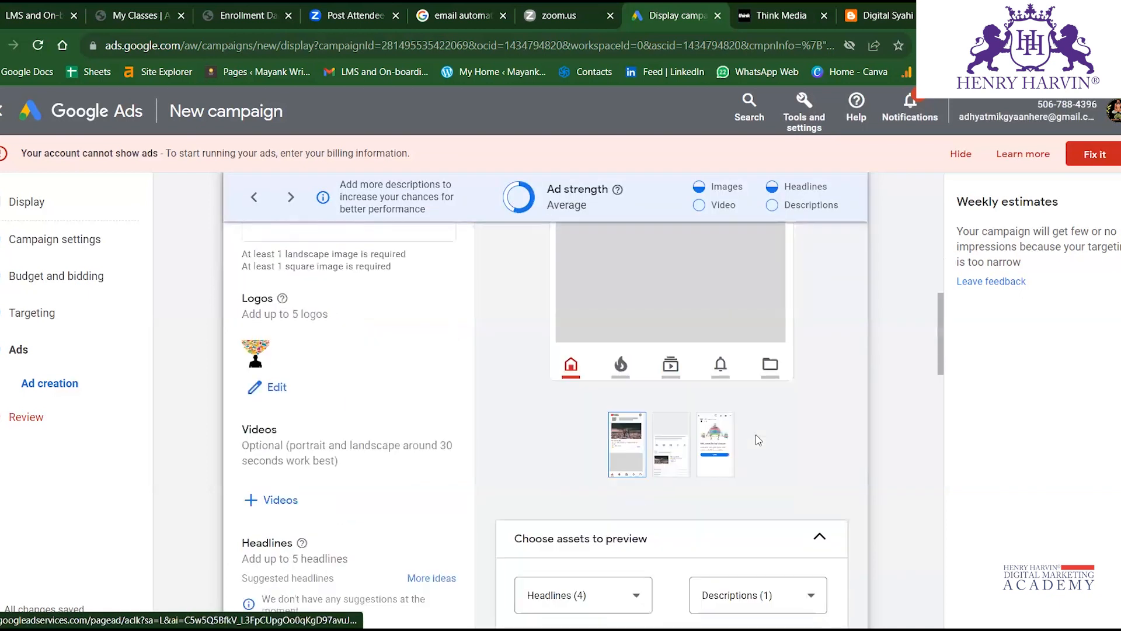
{"action": "left_click", "coordinate": [672, 445]}
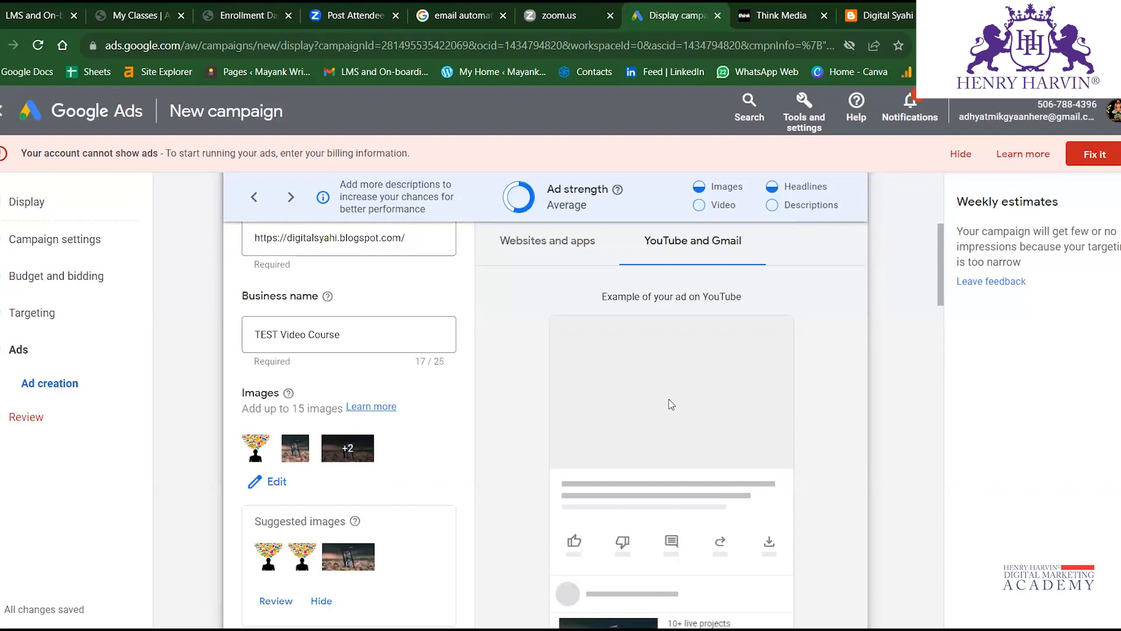
{"action": "scroll", "coordinate": [670, 399], "scroll_direction": "down", "scroll_amount": 3}
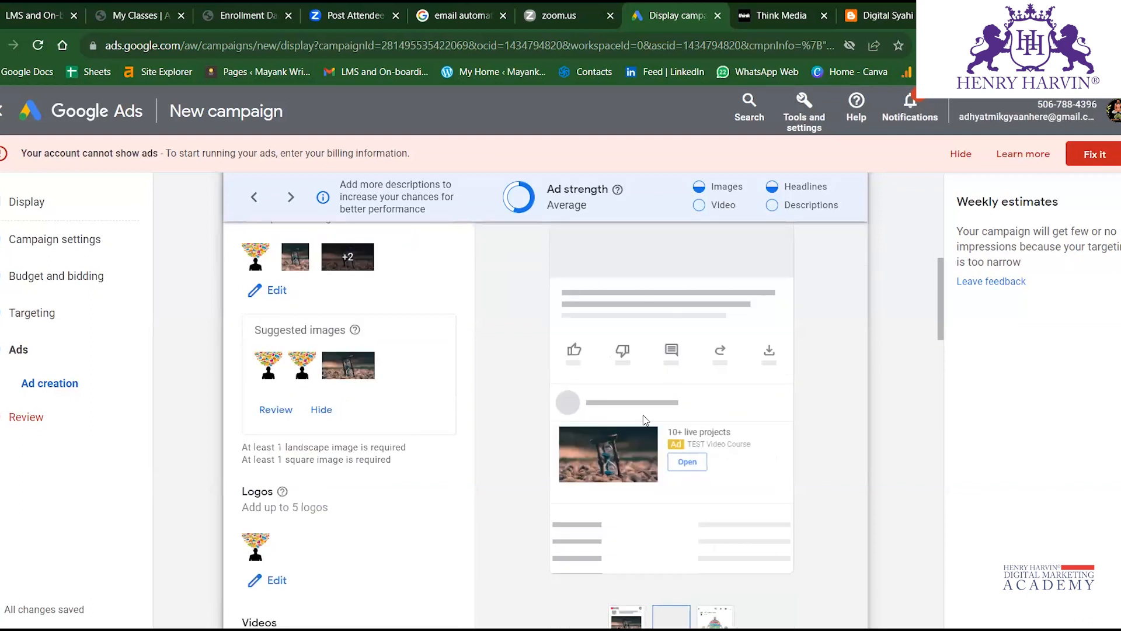
{"action": "scroll", "coordinate": [678, 415], "scroll_direction": "up", "scroll_amount": 3}
{"action": "scroll", "coordinate": [679, 418], "scroll_direction": "up", "scroll_amount": 2}
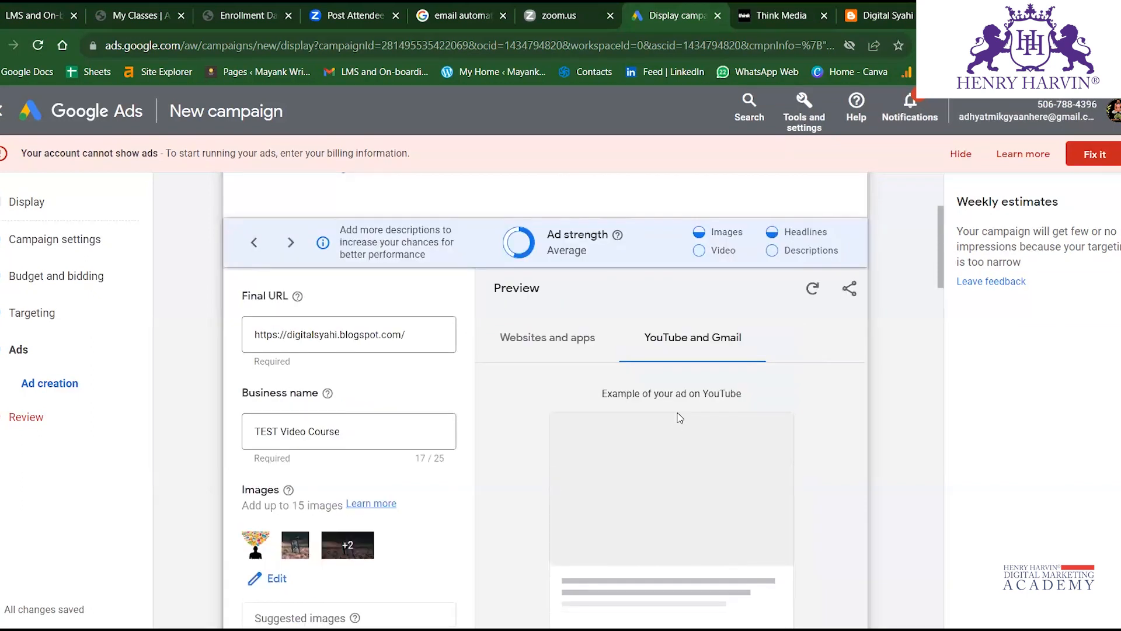
{"action": "scroll", "coordinate": [679, 418], "scroll_direction": "down", "scroll_amount": 4}
{"action": "scroll", "coordinate": [677, 416], "scroll_direction": "down", "scroll_amount": 3}
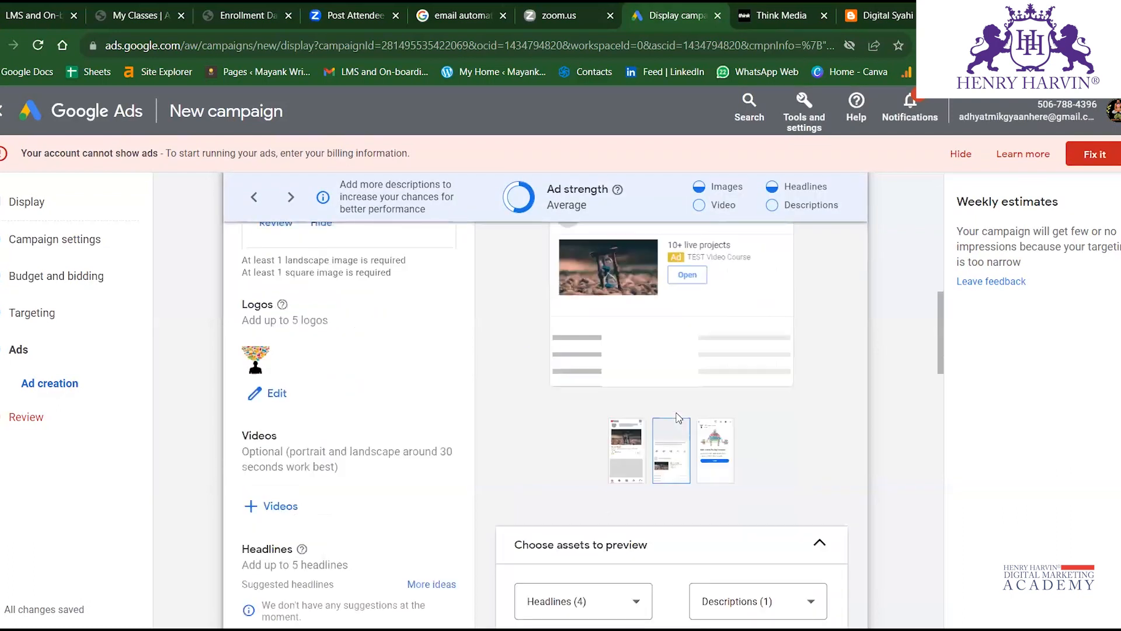
{"action": "scroll", "coordinate": [648, 346], "scroll_direction": "up", "scroll_amount": 2}
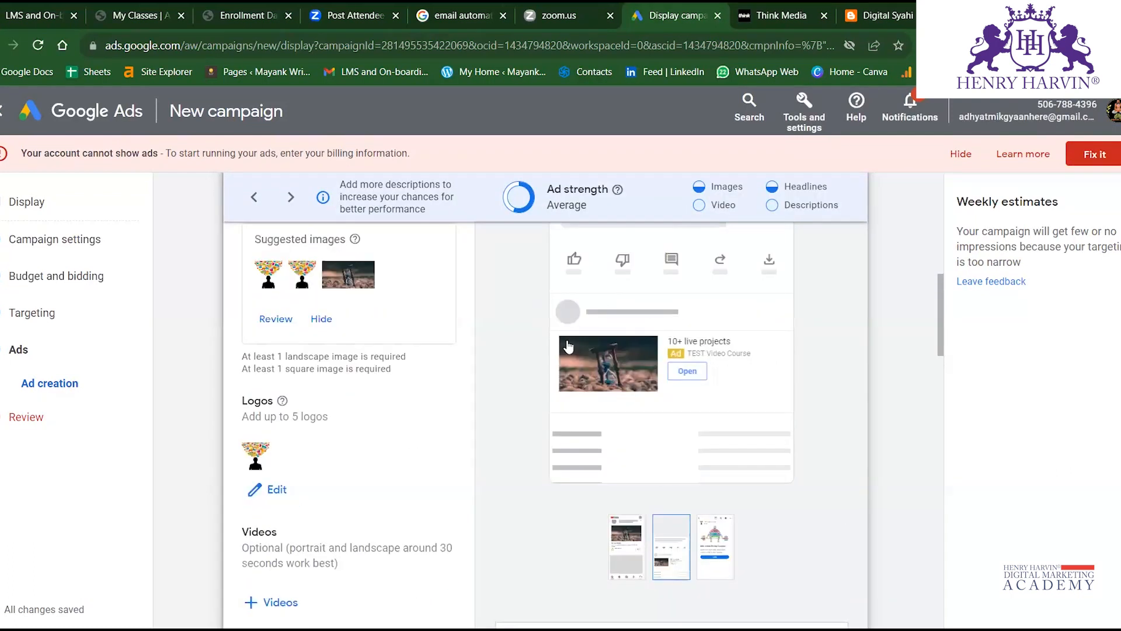
{"action": "scroll", "coordinate": [648, 346], "scroll_direction": "up", "scroll_amount": 4}
{"action": "scroll", "coordinate": [656, 376], "scroll_direction": "down", "scroll_amount": 2}
{"action": "scroll", "coordinate": [656, 383], "scroll_direction": "down", "scroll_amount": 2}
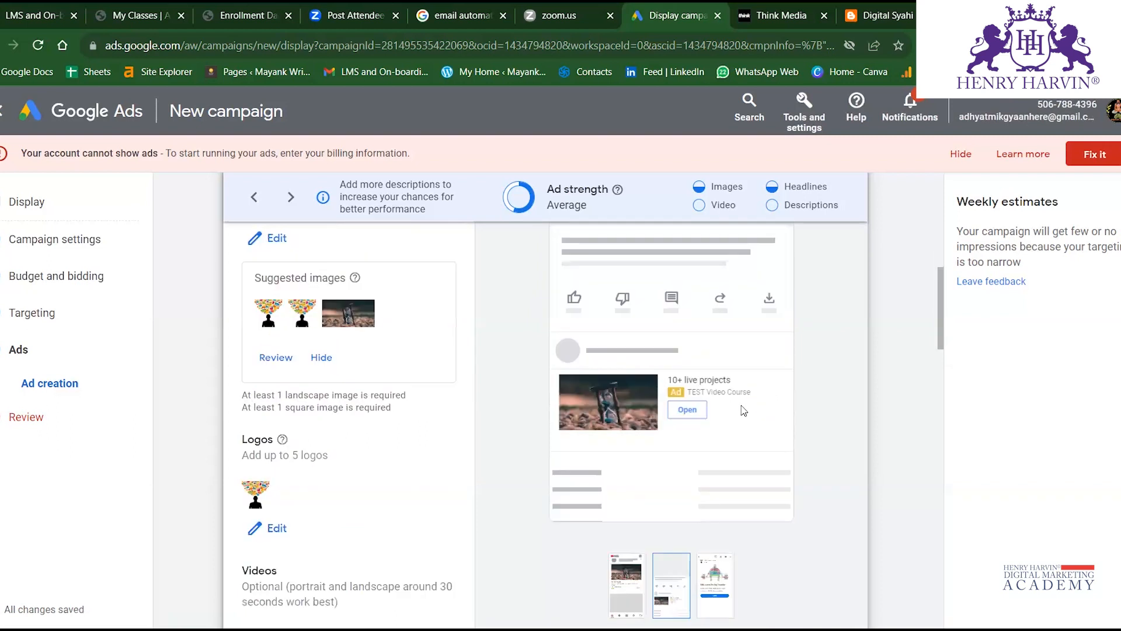
{"action": "scroll", "coordinate": [730, 423], "scroll_direction": "down", "scroll_amount": 1}
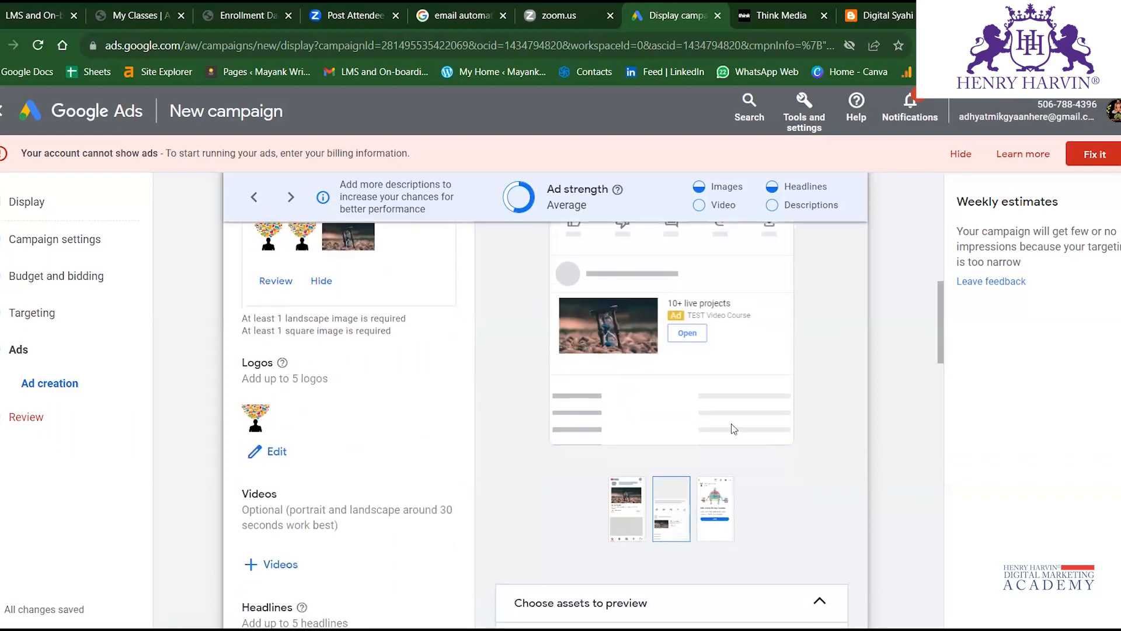
Open the Gmail example of the ad and examine its image, headline and description.
{"action": "left_click", "coordinate": [715, 503]}
{"action": "scroll", "coordinate": [695, 508], "scroll_direction": "up", "scroll_amount": 4}
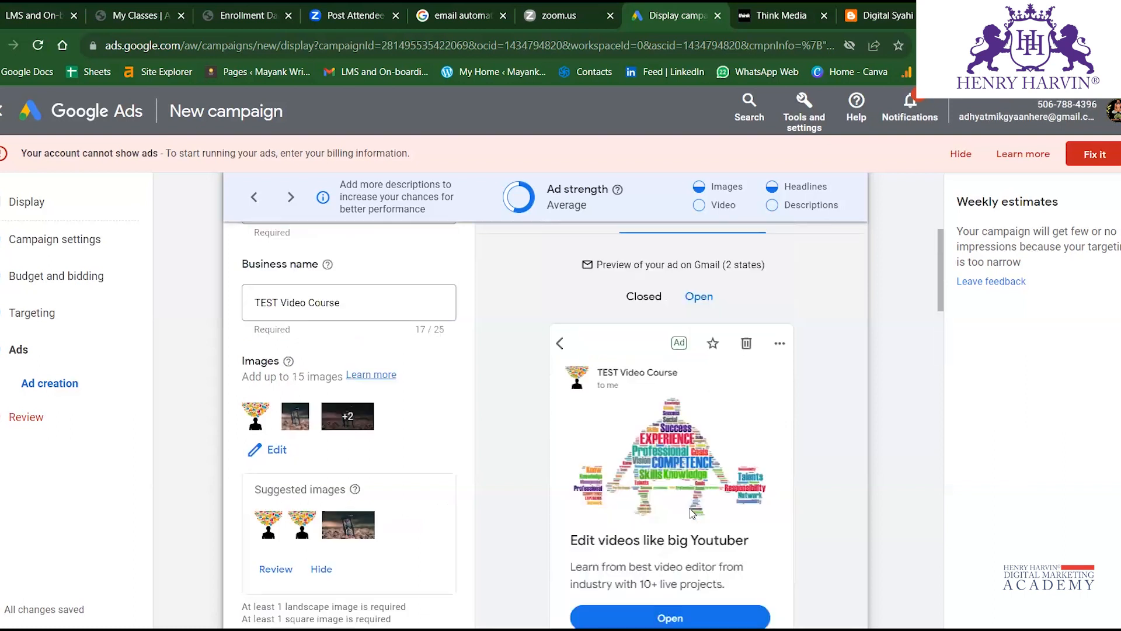
{"action": "scroll", "coordinate": [648, 487], "scroll_direction": "down", "scroll_amount": 1}
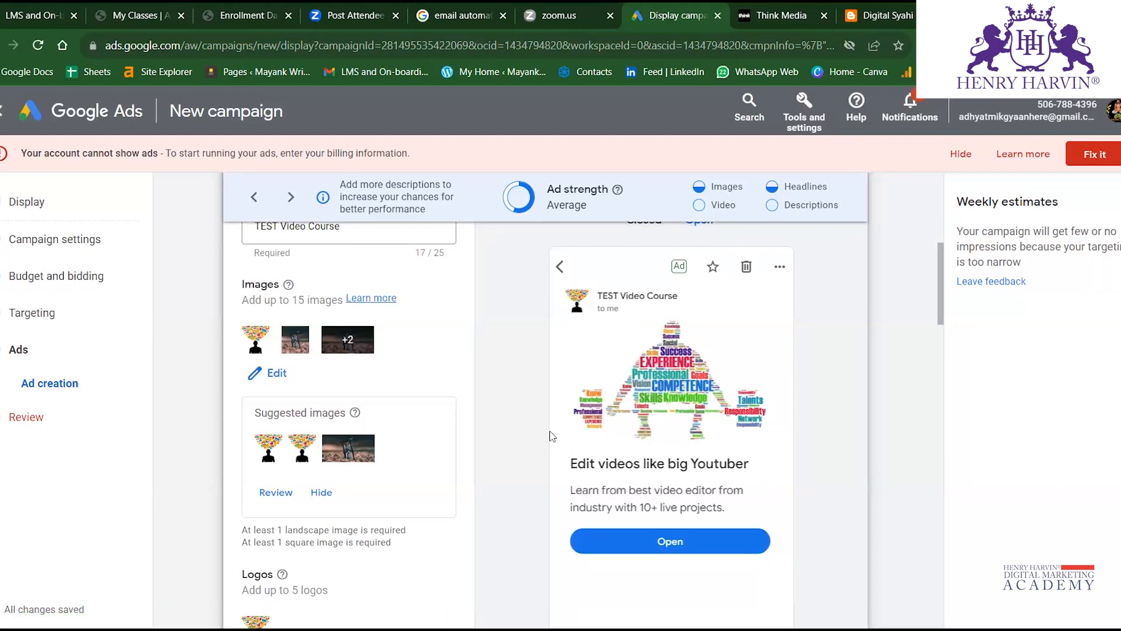
Read the image quality warning under the auto-generated video option in the ad's additional format options.
{"action": "scroll", "coordinate": [466, 405], "scroll_direction": "down", "scroll_amount": 8}
{"action": "scroll", "coordinate": [405, 419], "scroll_direction": "down", "scroll_amount": 10}
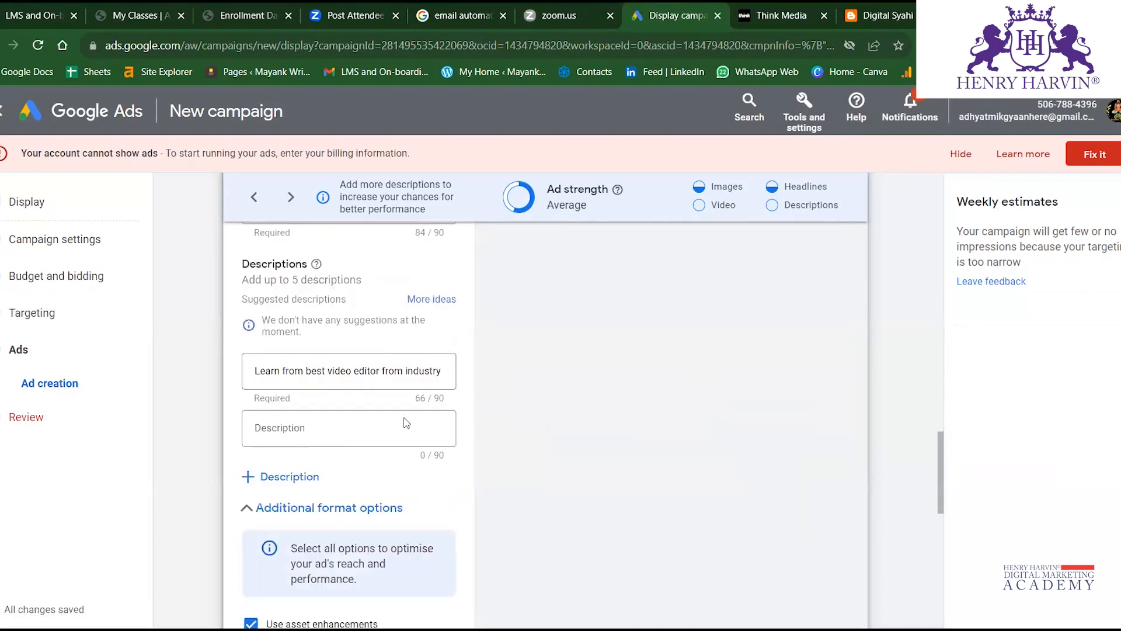
{"action": "scroll", "coordinate": [409, 444], "scroll_direction": "down", "scroll_amount": 3}
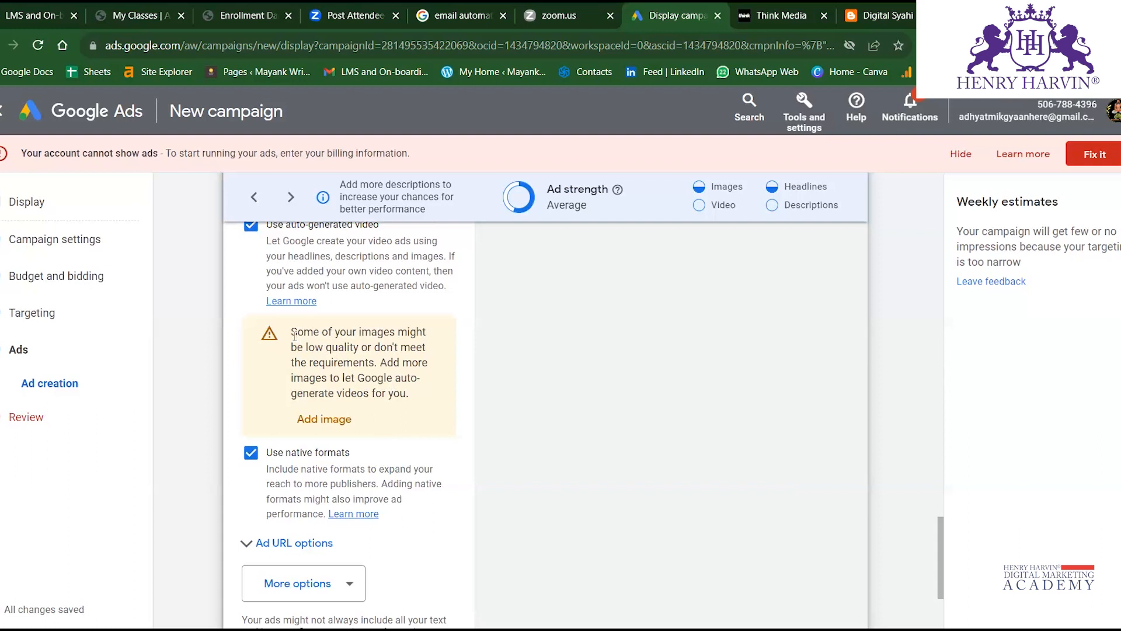
{"action": "left_click_drag", "start_coordinate": [292, 331], "coordinate": [435, 386]}
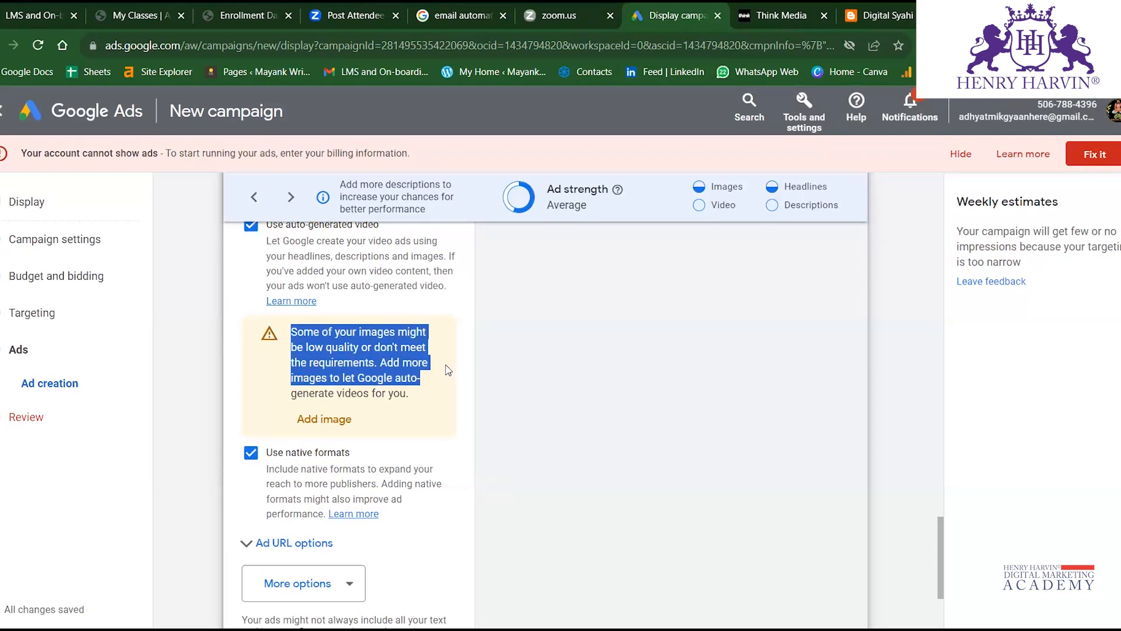
{"action": "left_click", "coordinate": [447, 370]}
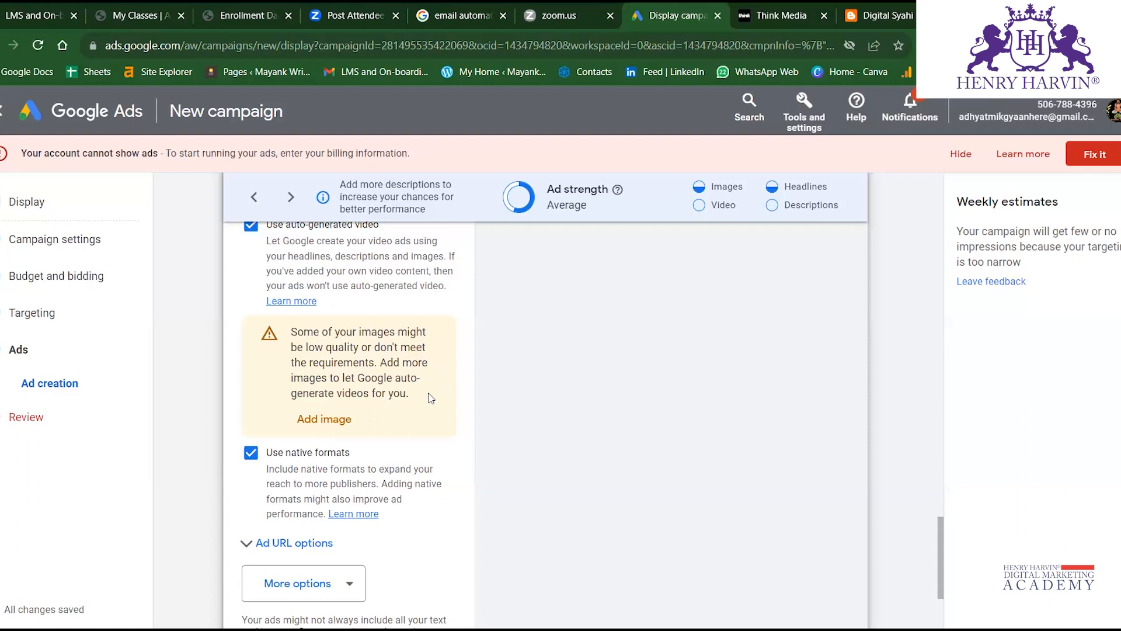
Add call-to-action text to the ad, choosing "Contact us" and keeping the language as English (United Kingdom).
{"action": "scroll", "coordinate": [430, 399], "scroll_direction": "down", "scroll_amount": 3}
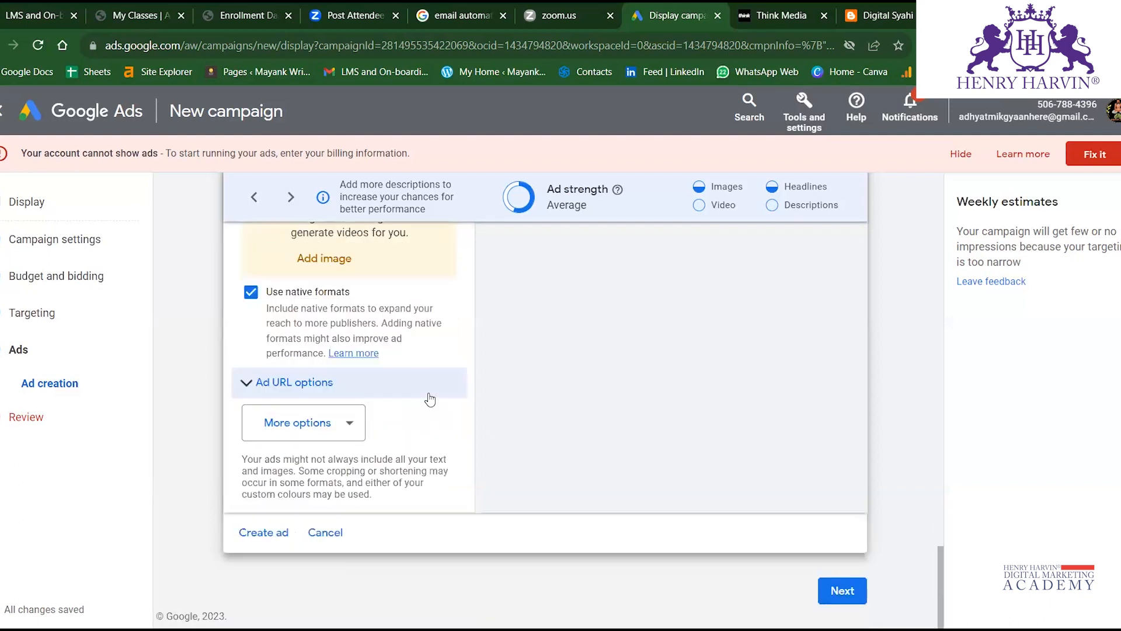
{"action": "left_click", "coordinate": [344, 434]}
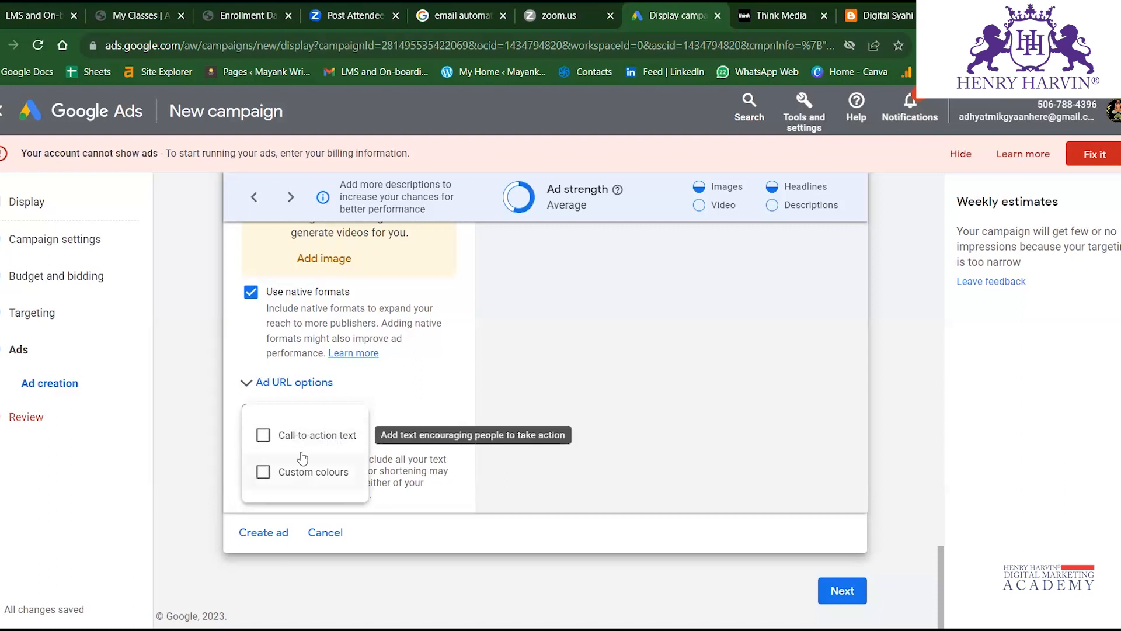
{"action": "left_click", "coordinate": [266, 435]}
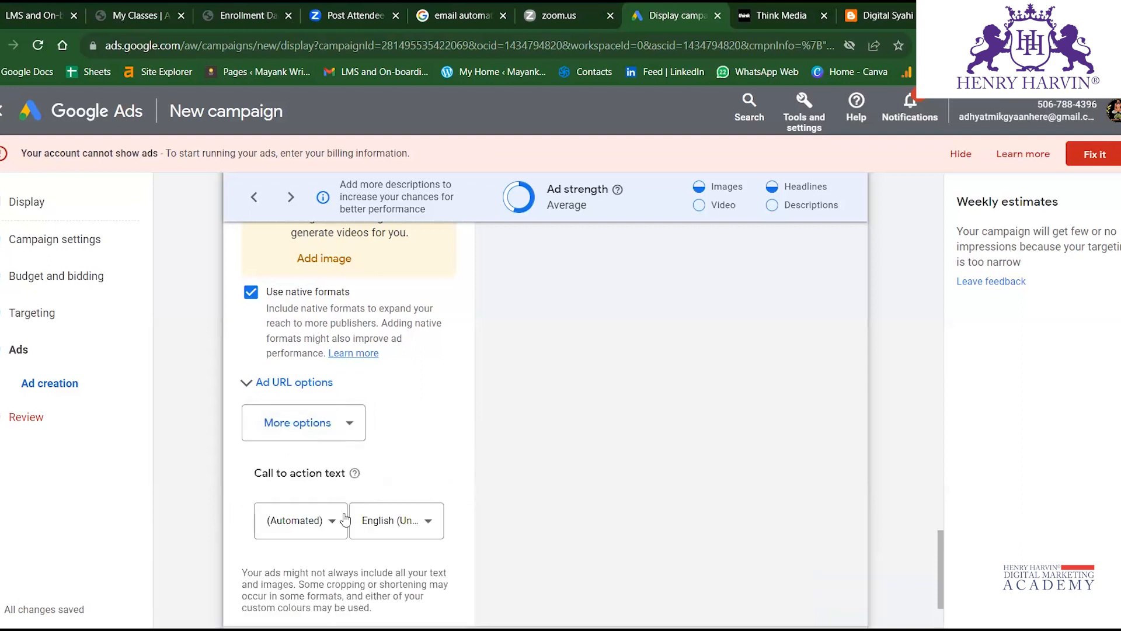
{"action": "left_click", "coordinate": [332, 527]}
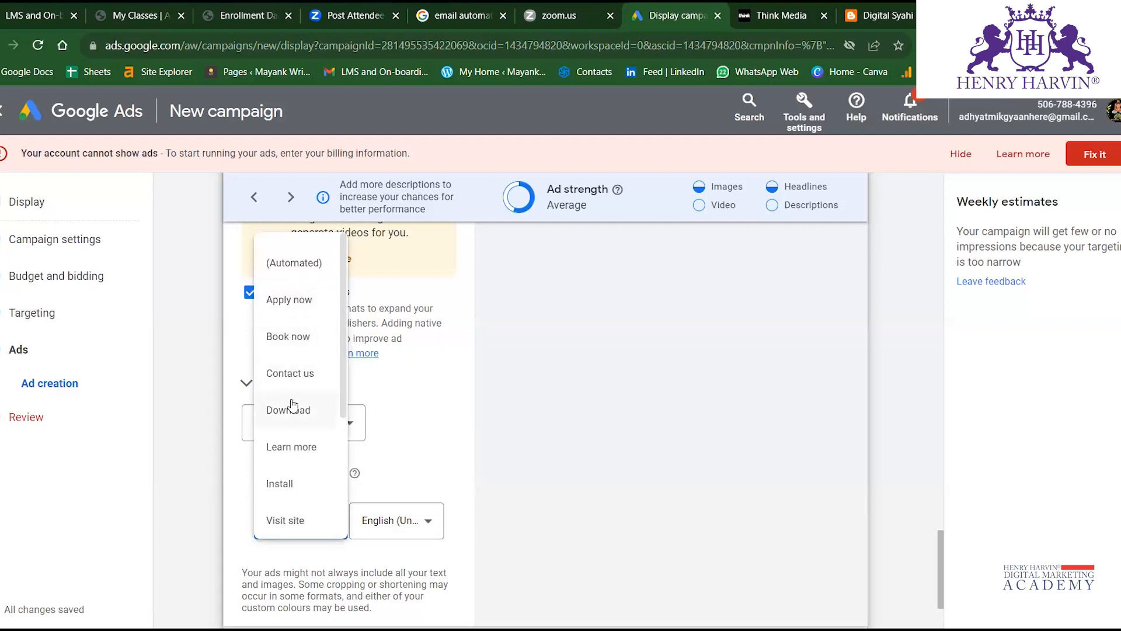
{"action": "left_click", "coordinate": [289, 375]}
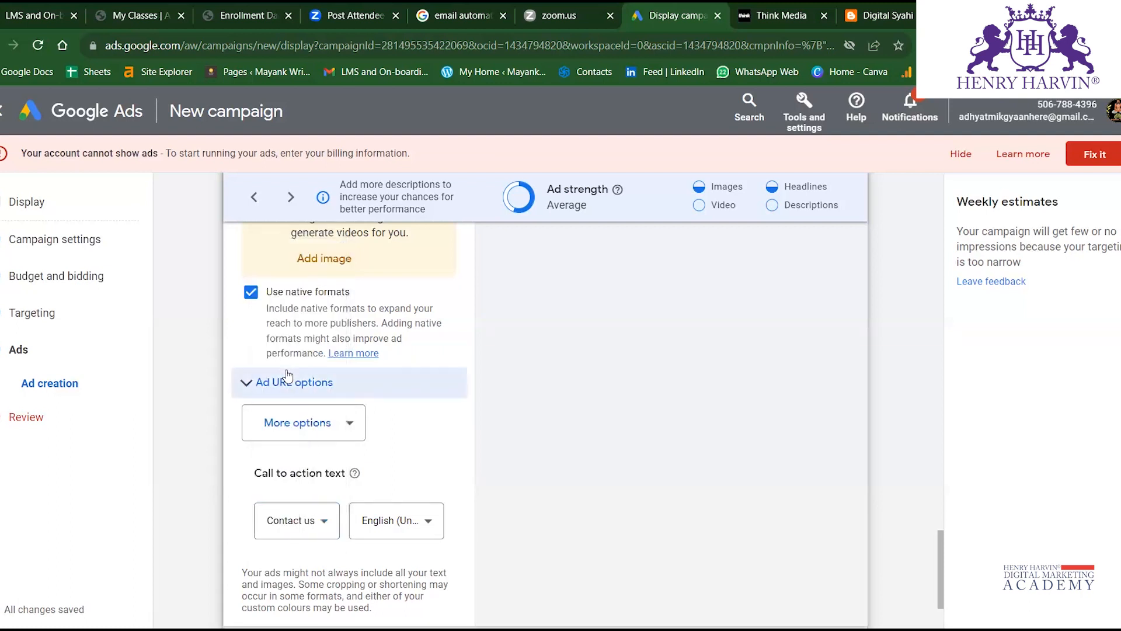
{"action": "left_click", "coordinate": [384, 529]}
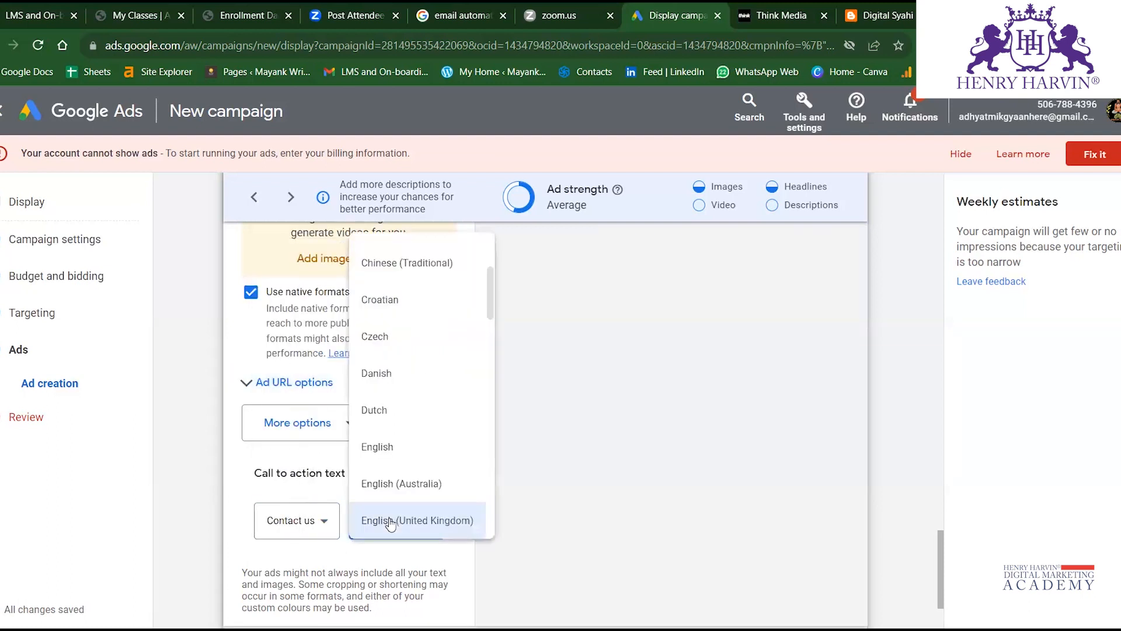
{"action": "left_click", "coordinate": [353, 526]}
Add the custom colours option to the ad and look over its main and accent colour settings.
{"action": "left_click", "coordinate": [319, 426]}
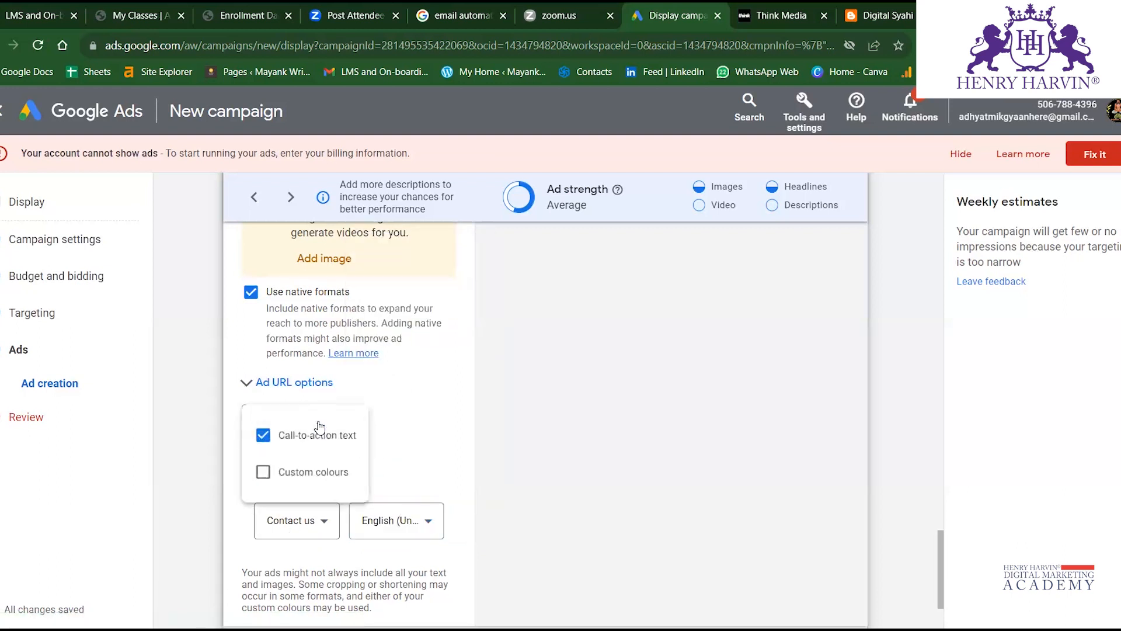
{"action": "left_click", "coordinate": [323, 474]}
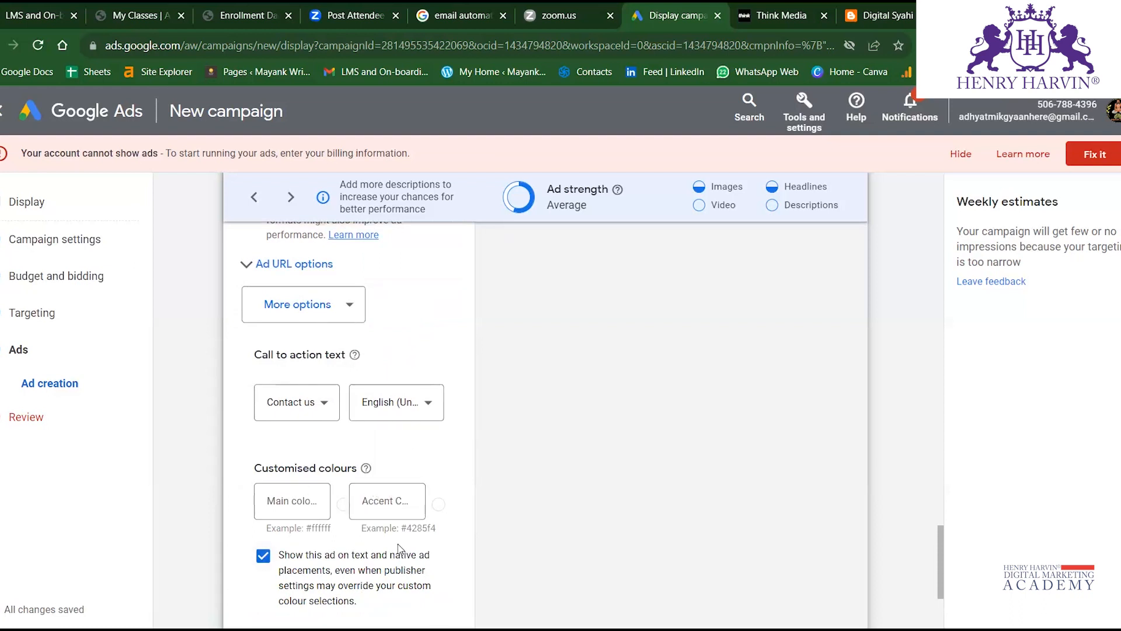
{"action": "scroll", "coordinate": [265, 377], "scroll_direction": "down", "scroll_amount": 3}
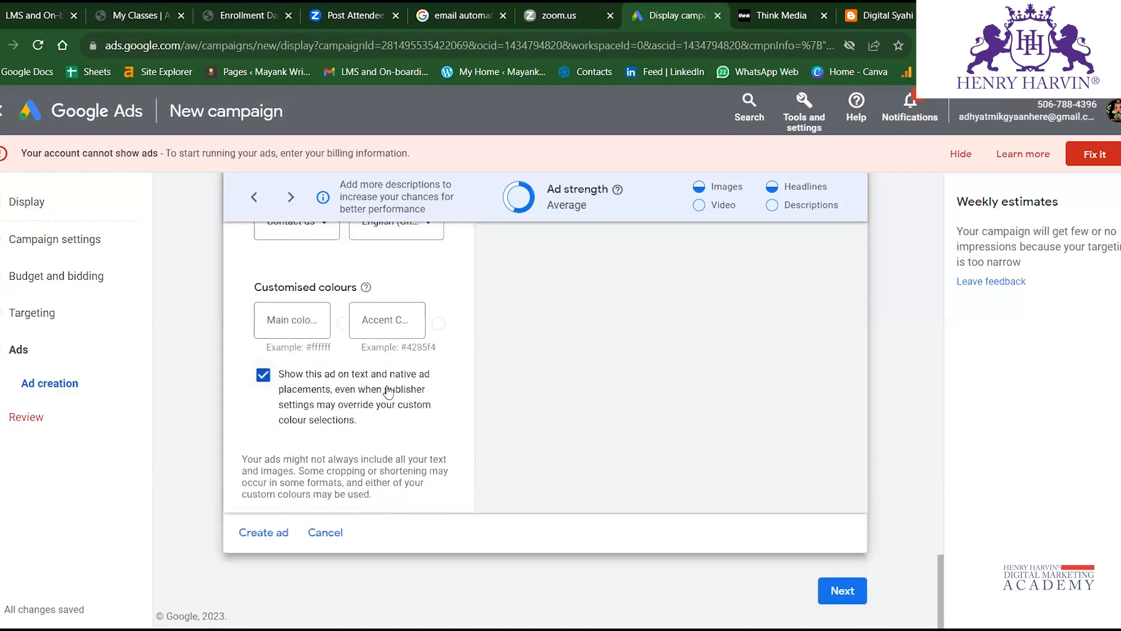
Check how the "Contact us" call to action appears in the ad's Gmail preview.
{"action": "scroll", "coordinate": [384, 441], "scroll_direction": "up", "scroll_amount": 15}
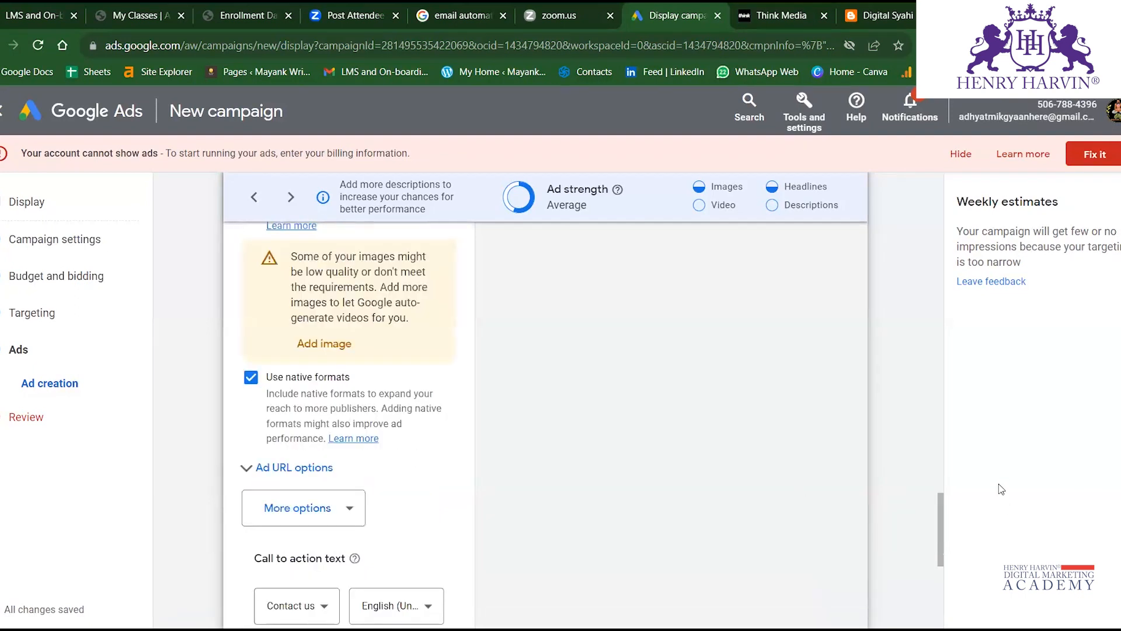
{"action": "scroll", "coordinate": [685, 467], "scroll_direction": "up", "scroll_amount": 3}
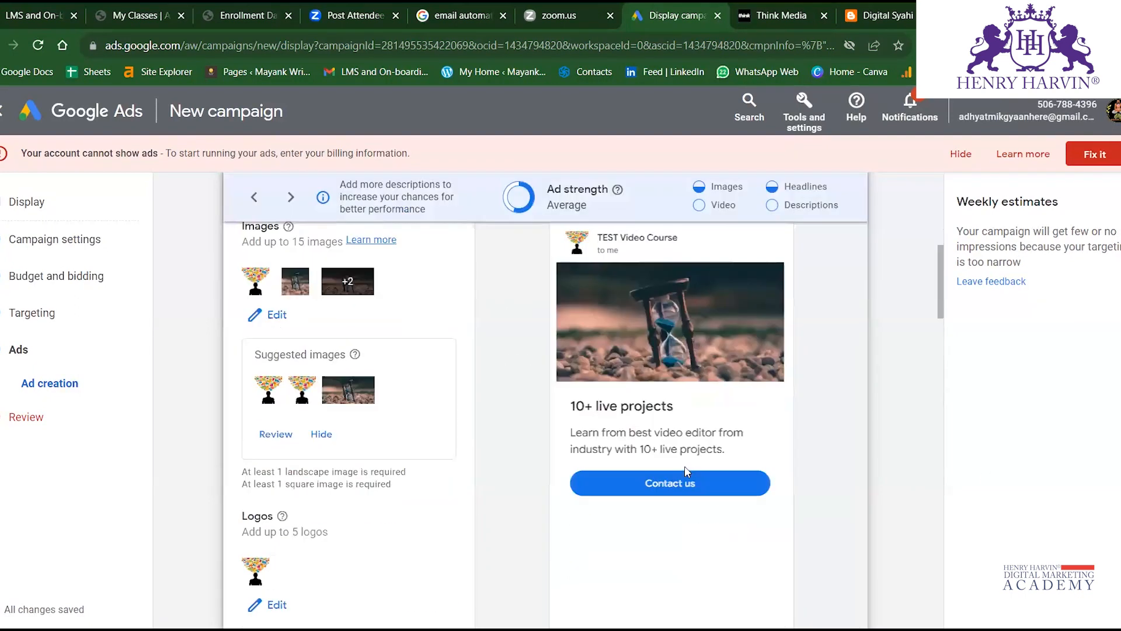
{"action": "scroll", "coordinate": [684, 466], "scroll_direction": "down", "scroll_amount": 1}
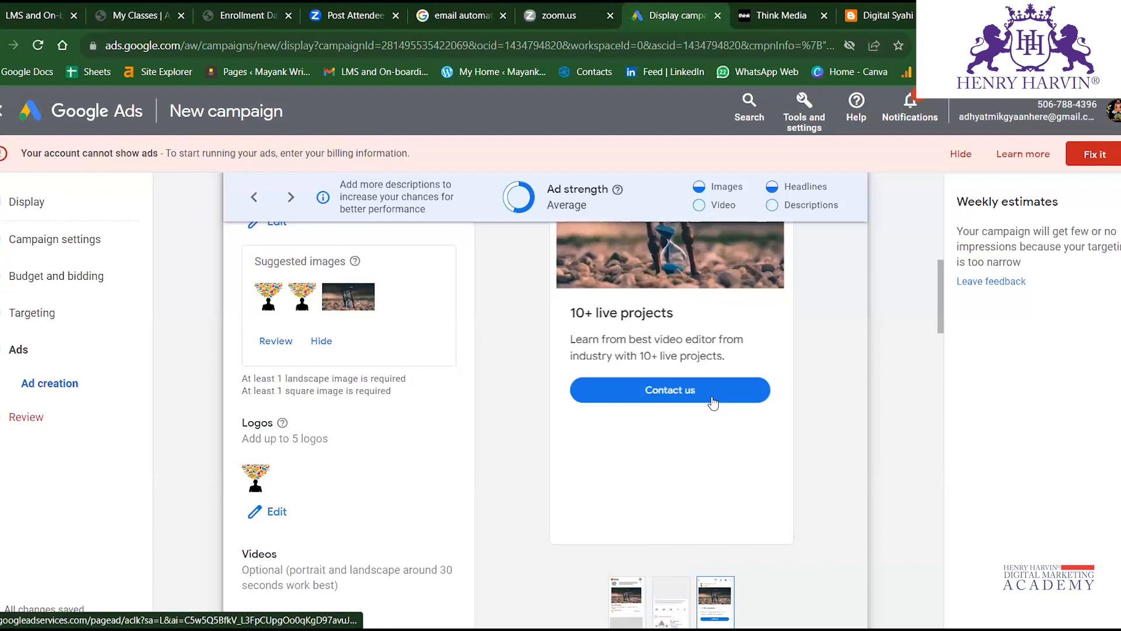
Change the ad's call-to-action text to "Visit site" and check its button in the Gmail preview.
{"action": "scroll", "coordinate": [431, 471], "scroll_direction": "down", "scroll_amount": 15}
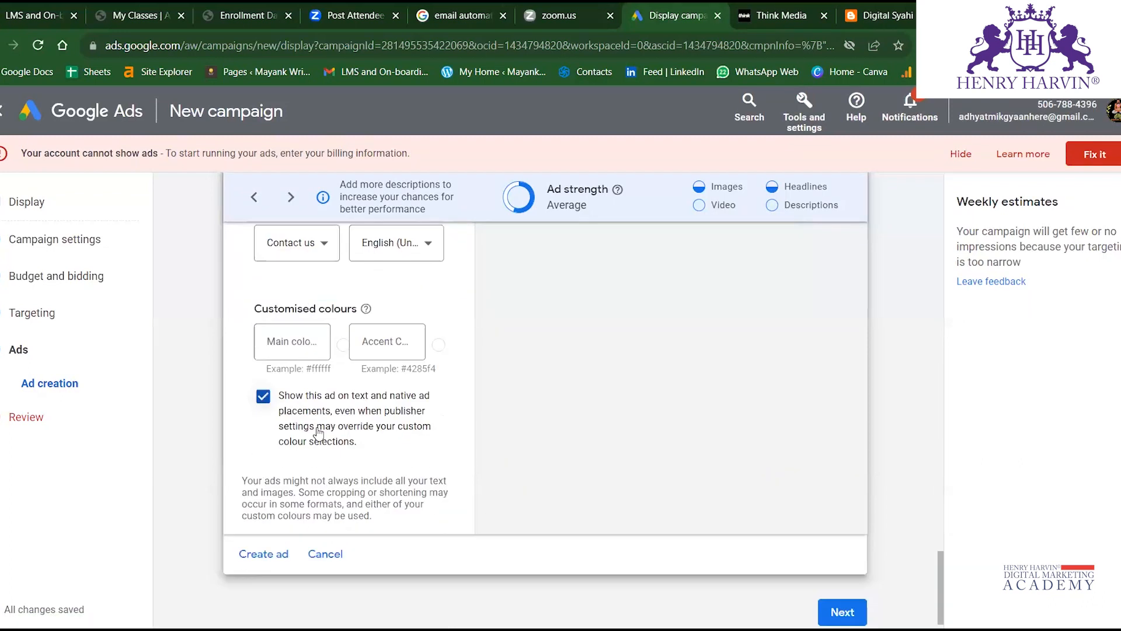
{"action": "scroll", "coordinate": [318, 432], "scroll_direction": "up", "scroll_amount": 3}
{"action": "left_click", "coordinate": [300, 433]}
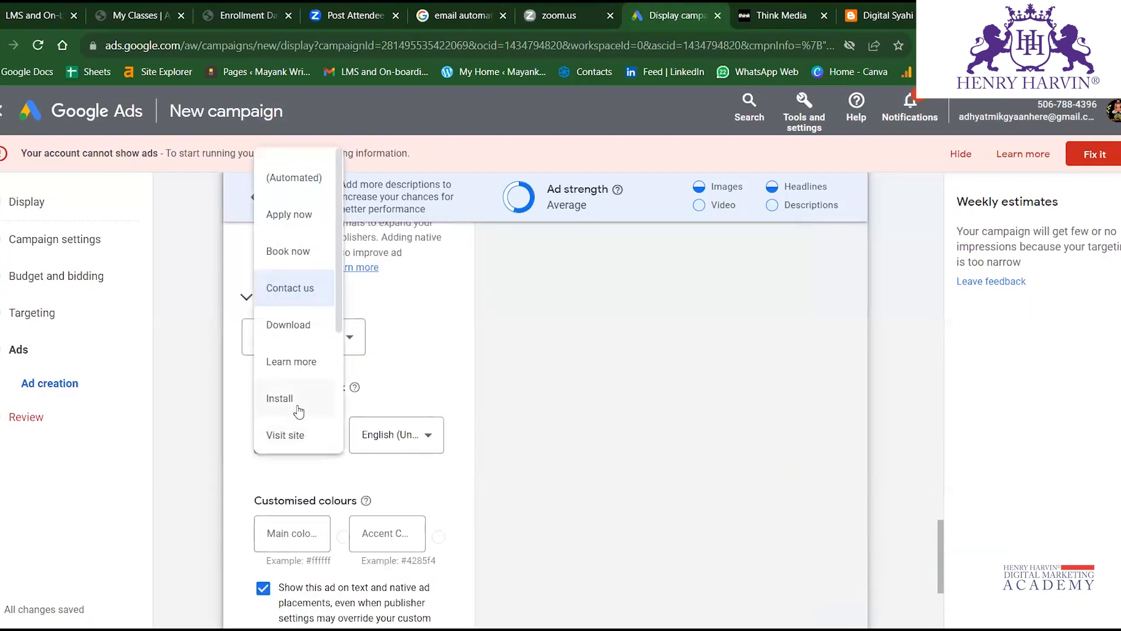
{"action": "scroll", "coordinate": [291, 401], "scroll_direction": "down", "scroll_amount": 3}
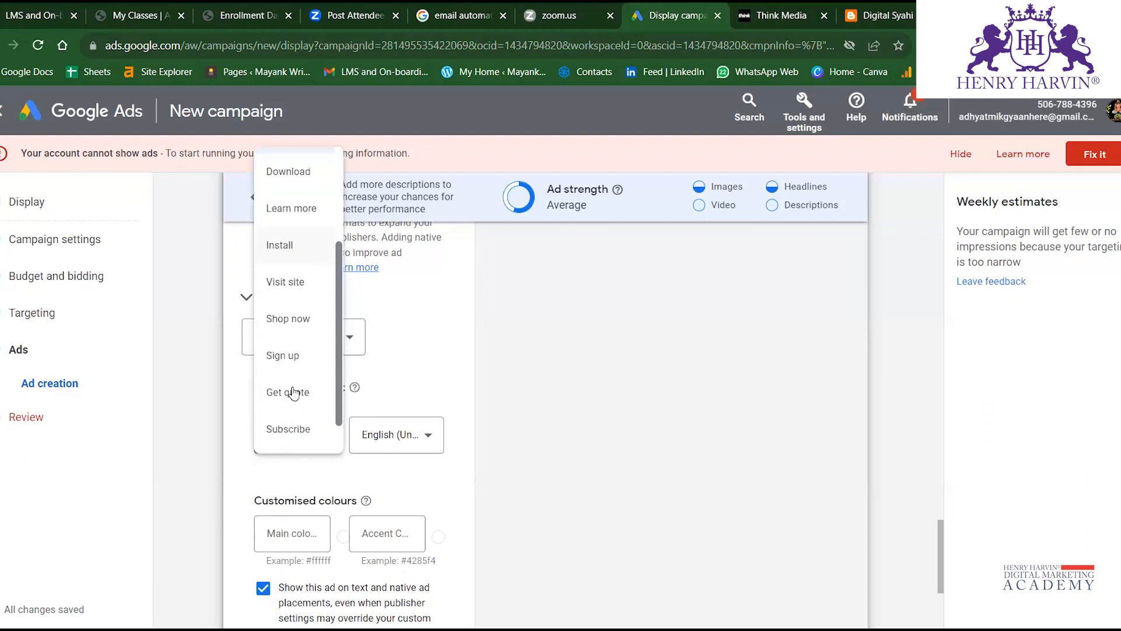
{"action": "scroll", "coordinate": [283, 375], "scroll_direction": "up", "scroll_amount": 4}
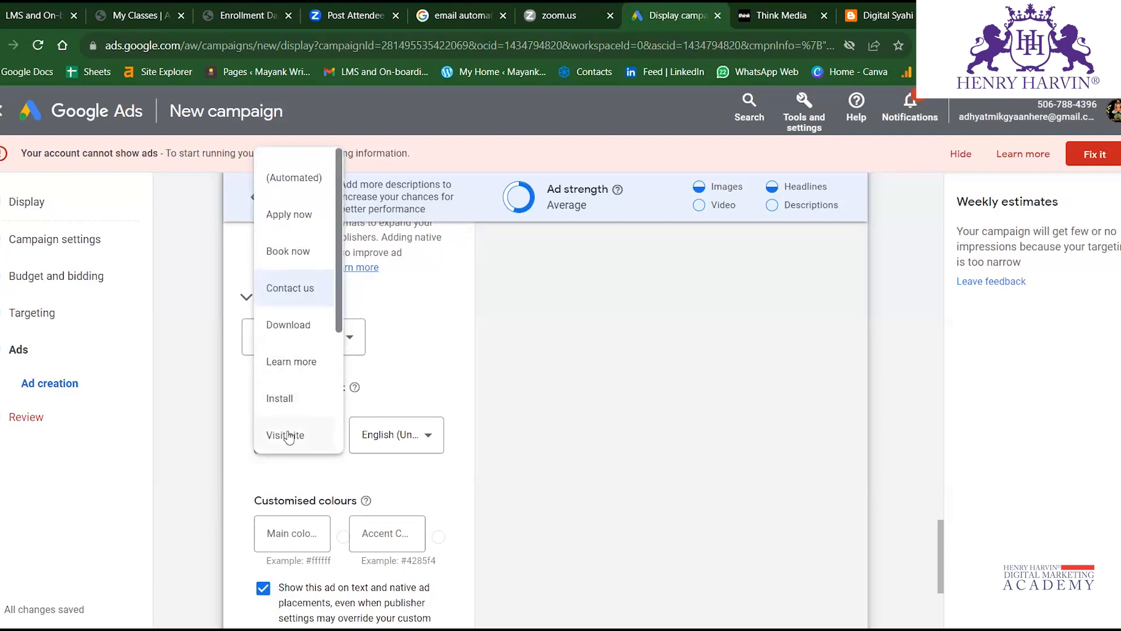
{"action": "left_click", "coordinate": [287, 433]}
{"action": "scroll", "coordinate": [570, 461], "scroll_direction": "up", "scroll_amount": 15}
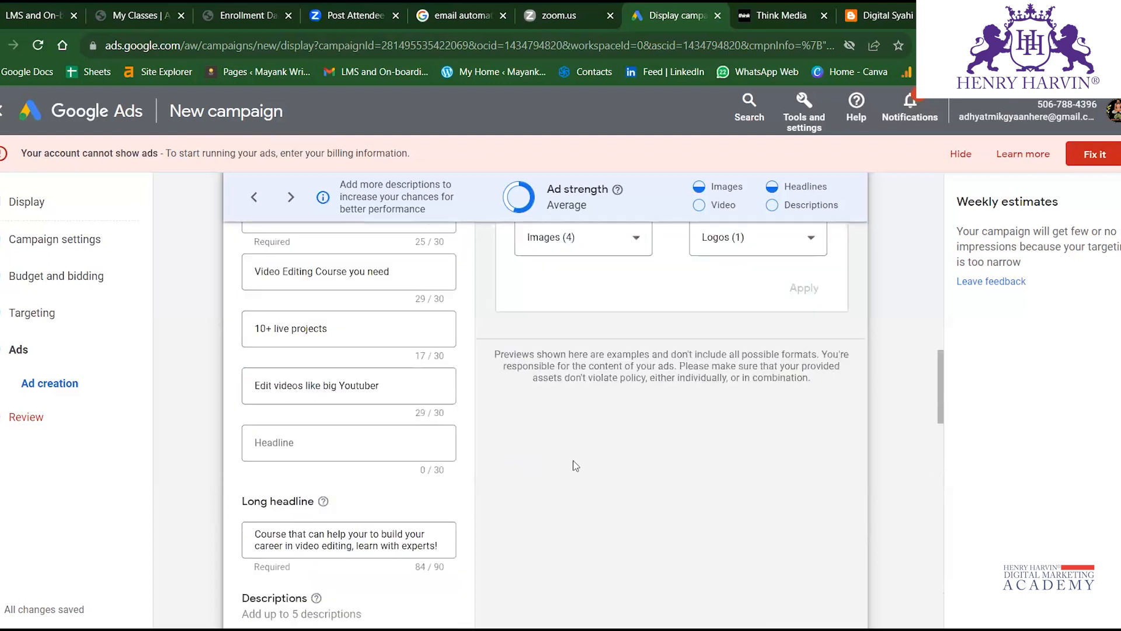
{"action": "scroll", "coordinate": [575, 465], "scroll_direction": "down", "scroll_amount": 5}
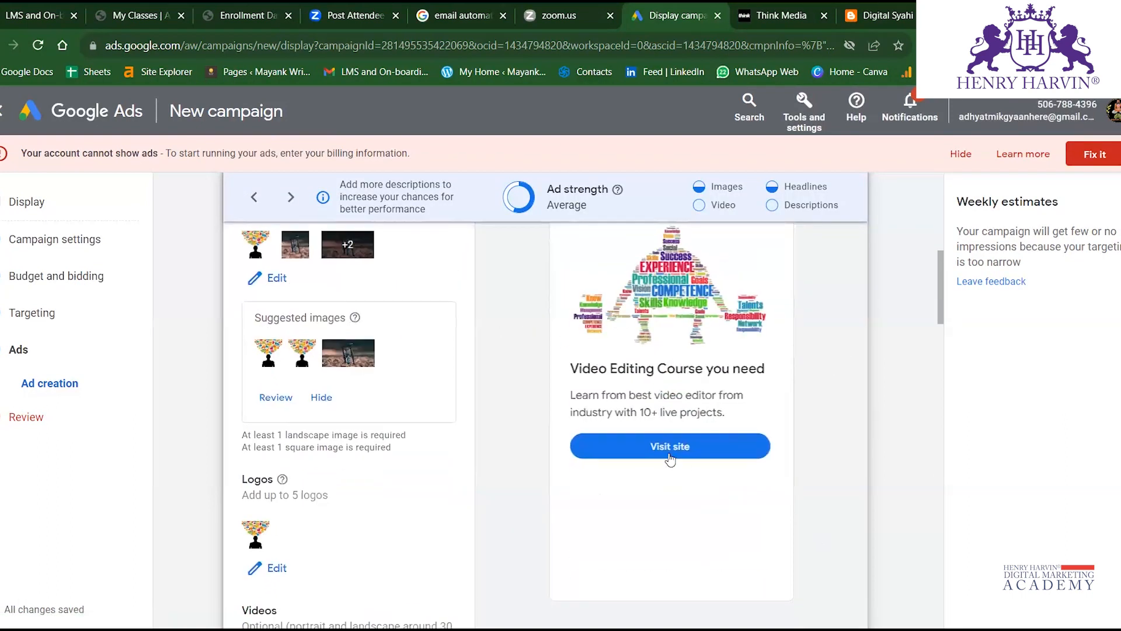
Examine the customised colours settings, including the main colour, accent colour and native placement options.
{"action": "scroll", "coordinate": [415, 482], "scroll_direction": "down", "scroll_amount": 10}
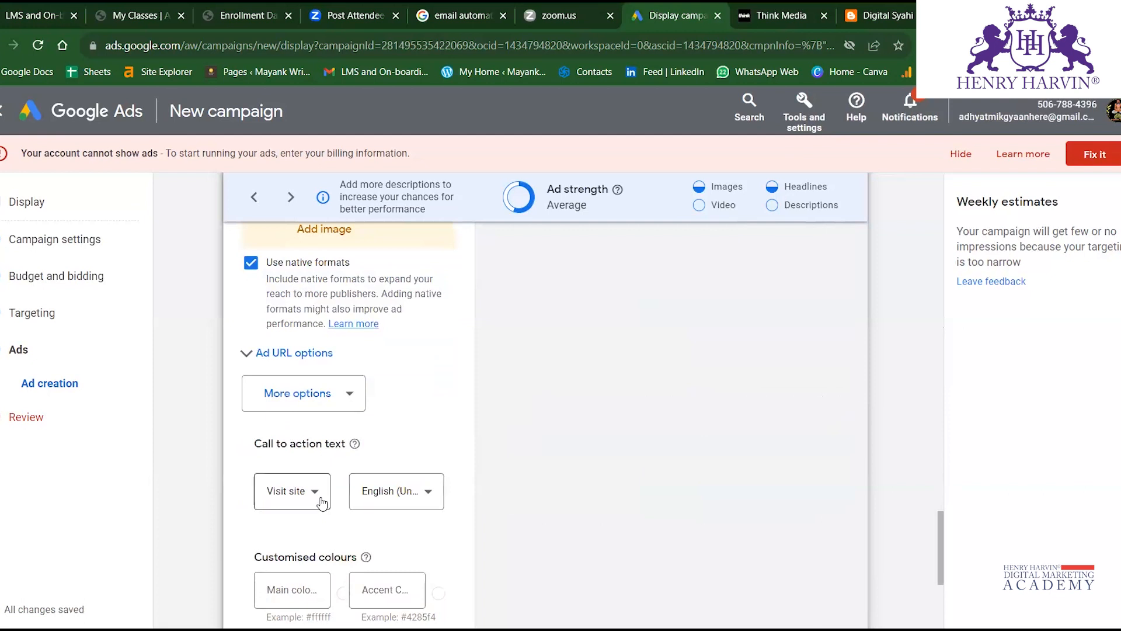
{"action": "scroll", "coordinate": [508, 493], "scroll_direction": "down", "scroll_amount": 2}
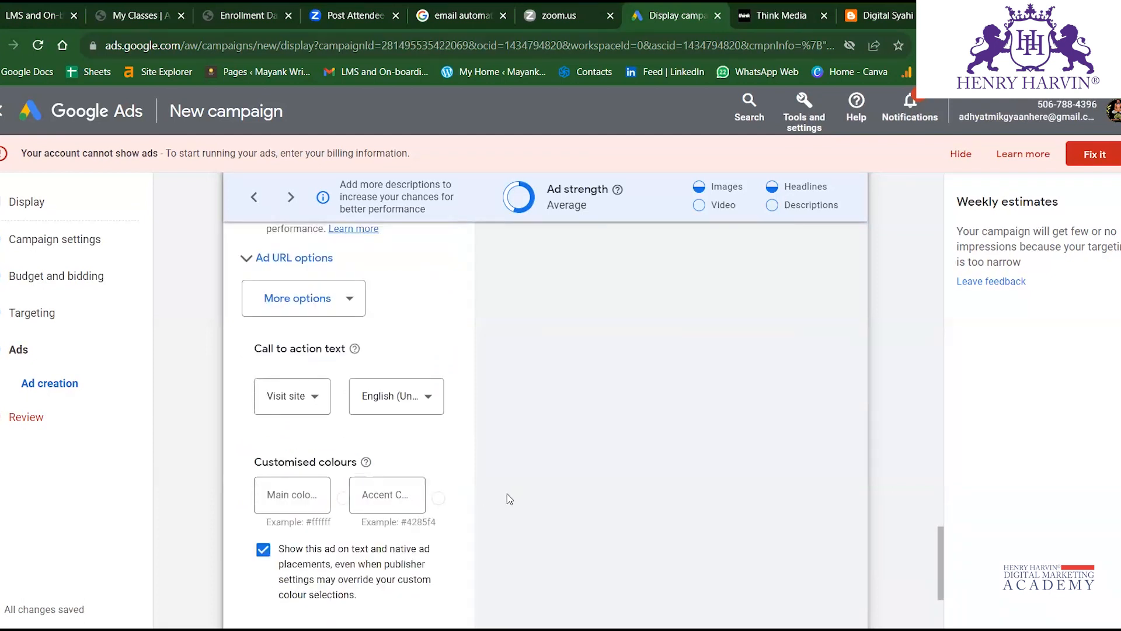
{"action": "left_click", "coordinate": [298, 490]}
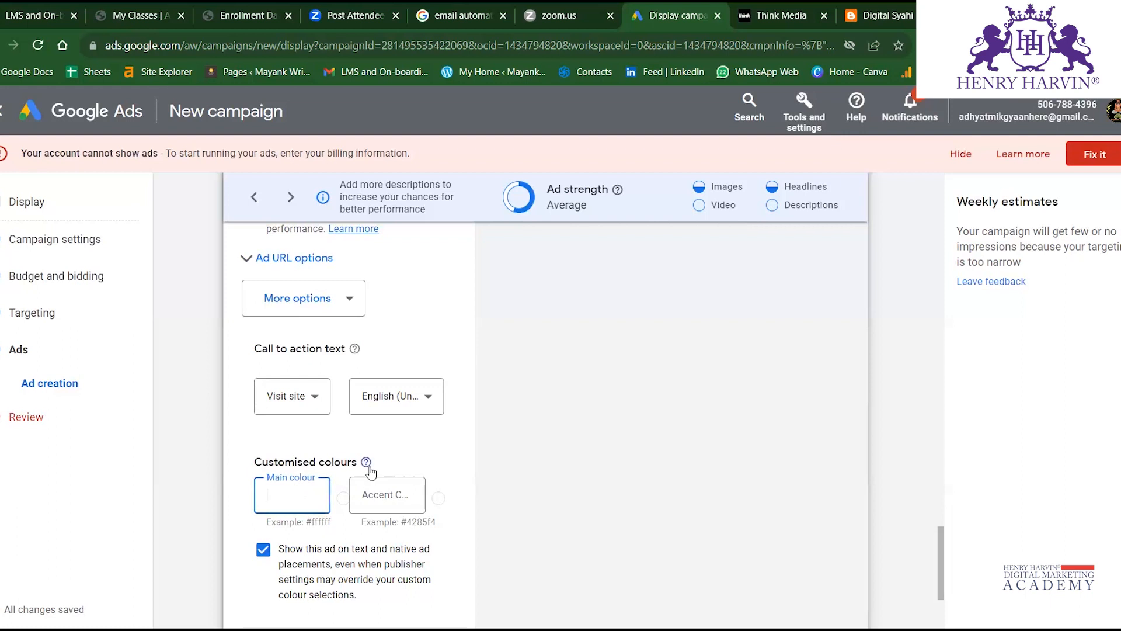
{"action": "mouse_move", "coordinate": [367, 464]}
{"action": "scroll", "coordinate": [413, 464], "scroll_direction": "down", "scroll_amount": 2}
{"action": "scroll", "coordinate": [413, 464], "scroll_direction": "up", "scroll_amount": 5}
{"action": "scroll", "coordinate": [409, 466], "scroll_direction": "down", "scroll_amount": 6}
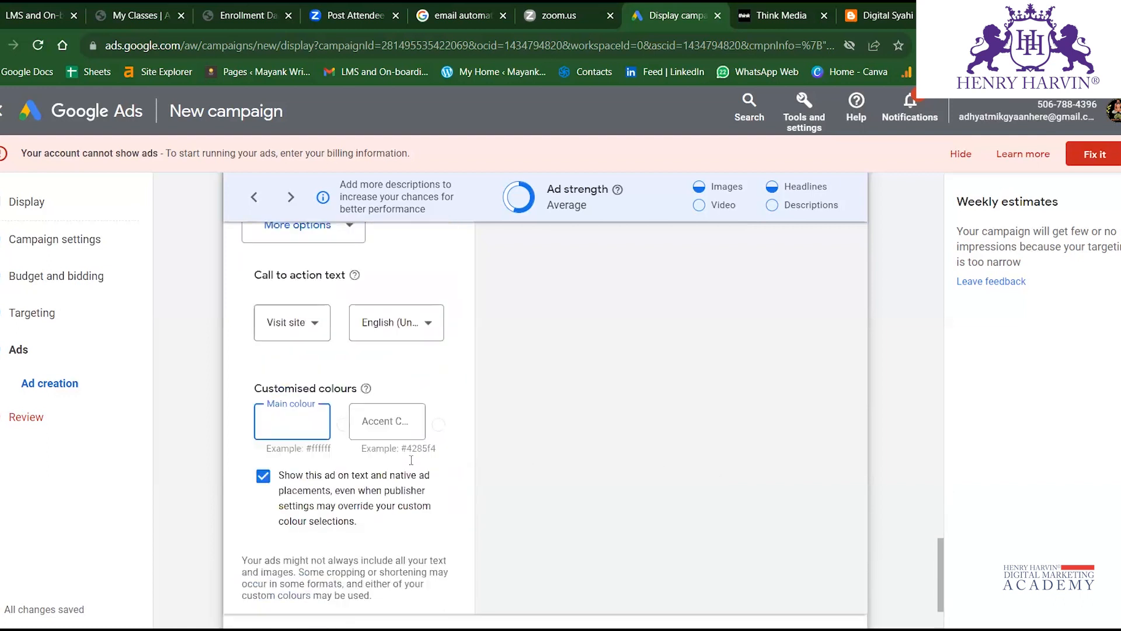
Examine the ad's Gmail preview with its call-to-action button and review the entered headlines.
{"action": "scroll", "coordinate": [314, 505], "scroll_direction": "up", "scroll_amount": 10}
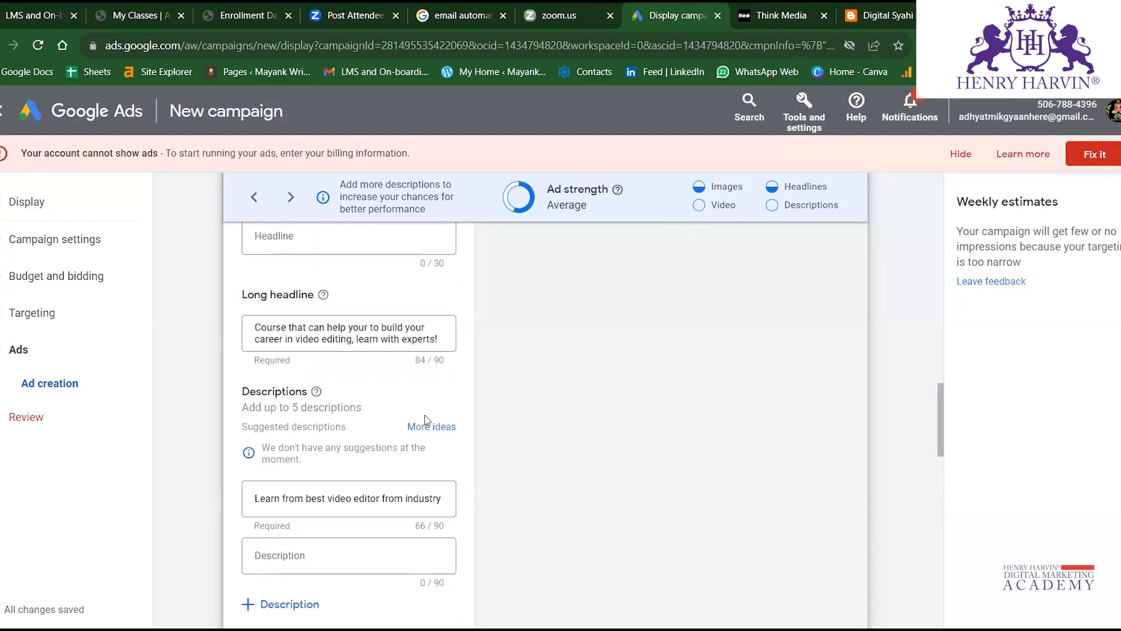
{"action": "scroll", "coordinate": [425, 419], "scroll_direction": "up", "scroll_amount": 8}
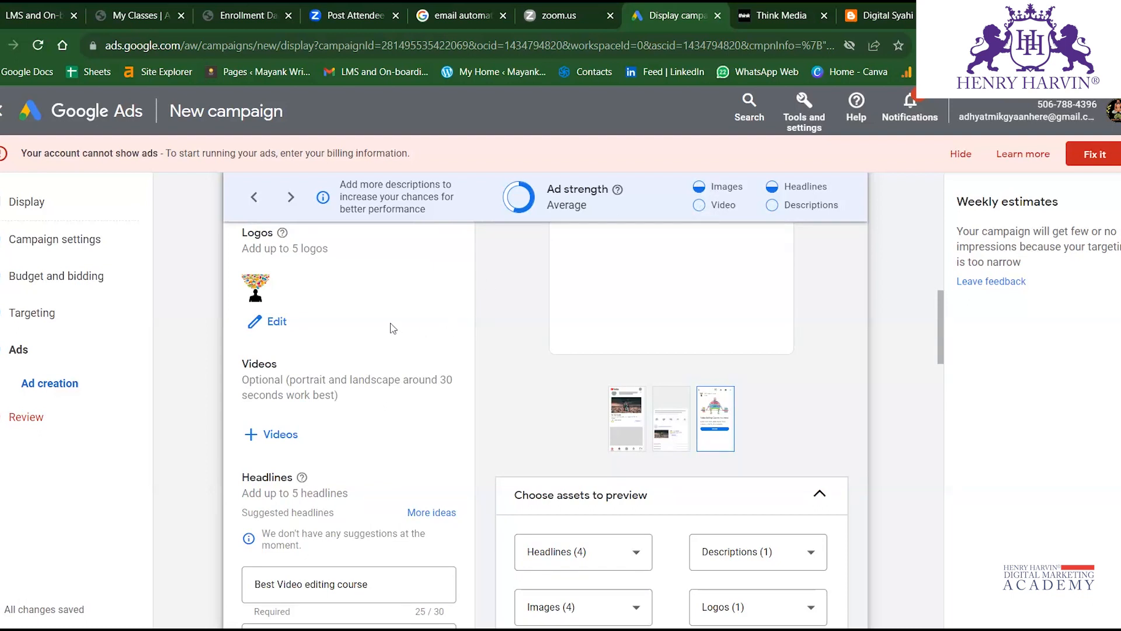
{"action": "scroll", "coordinate": [366, 325], "scroll_direction": "up", "scroll_amount": 3}
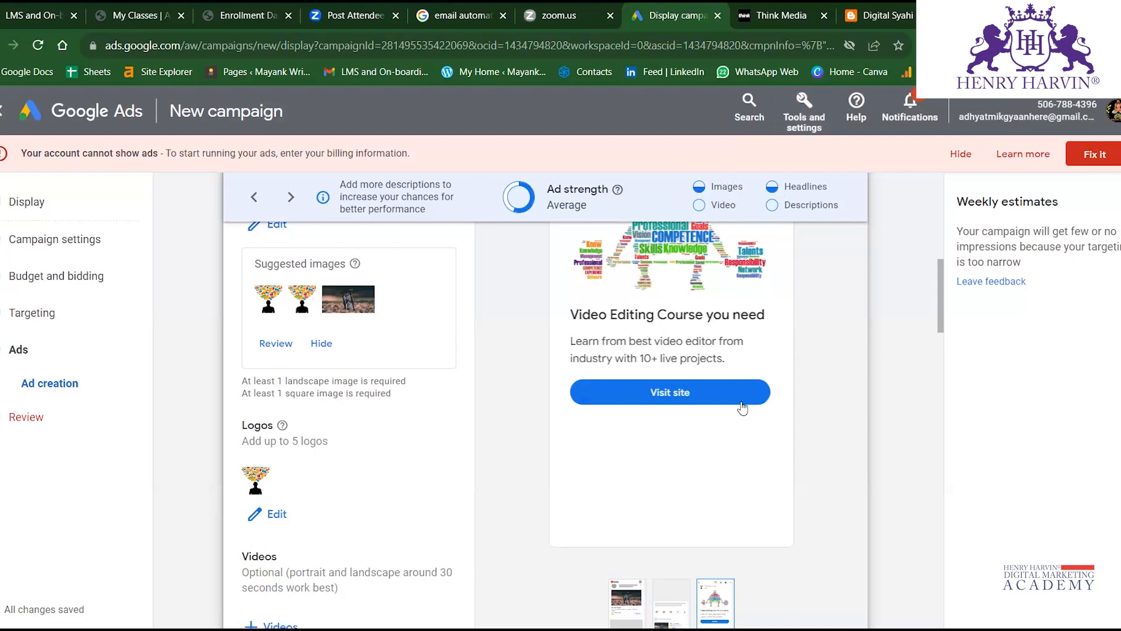
{"action": "scroll", "coordinate": [331, 408], "scroll_direction": "down", "scroll_amount": 10}
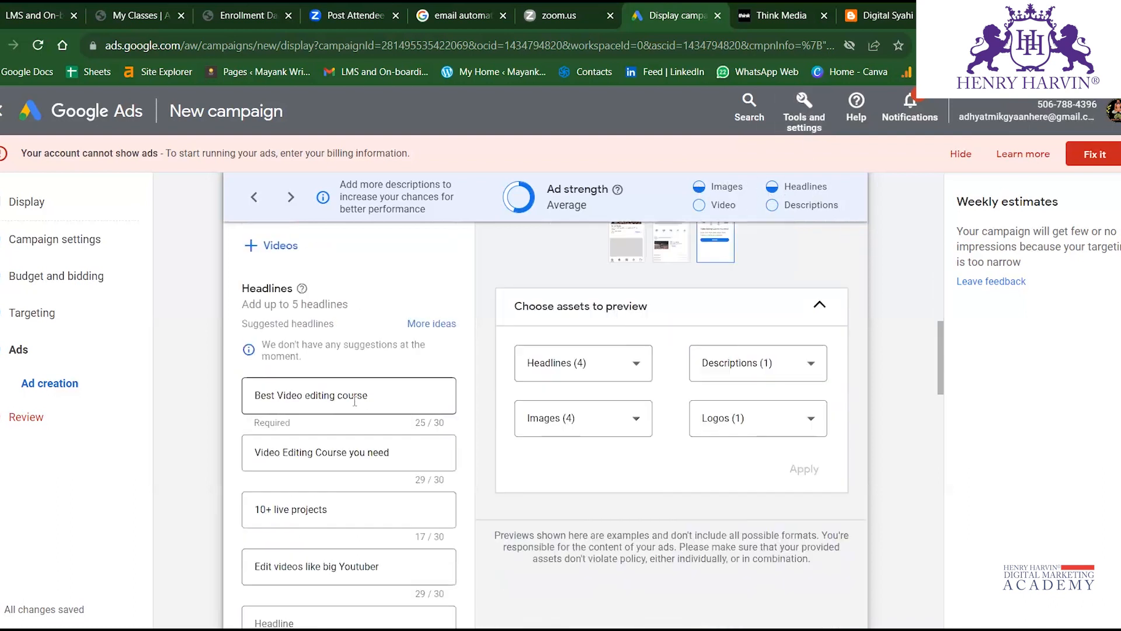
{"action": "scroll", "coordinate": [352, 403], "scroll_direction": "up", "scroll_amount": 2}
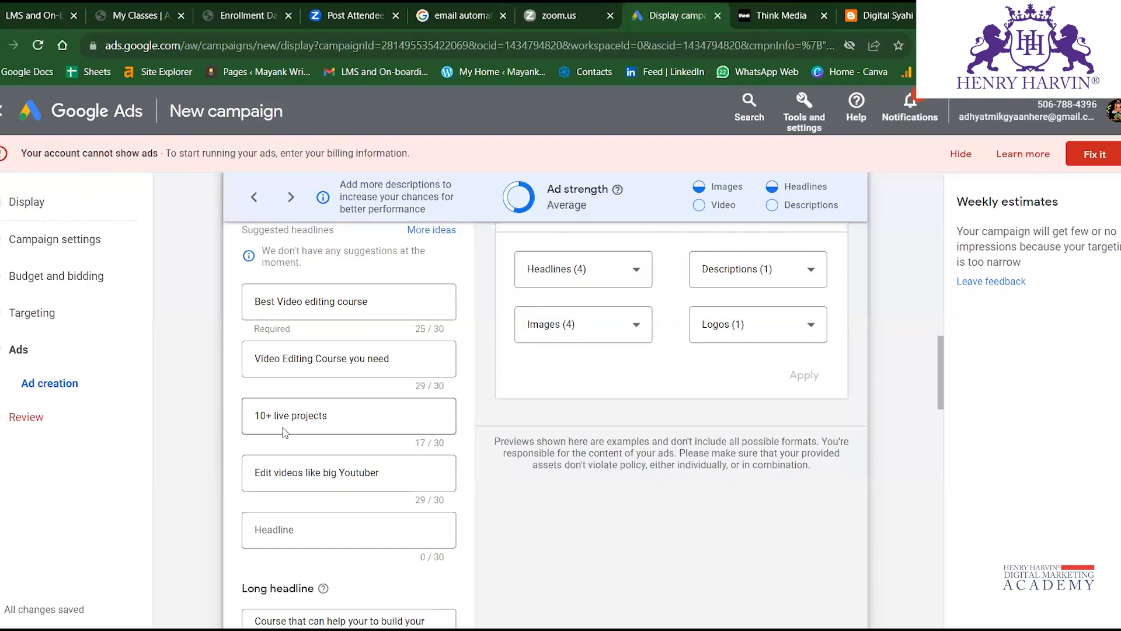
{"action": "left_click", "coordinate": [307, 527]}
{"action": "type", "text": "("}
{"action": "key", "text": "BackSpace"}
{"action": "key", "text": "BackSpace"}
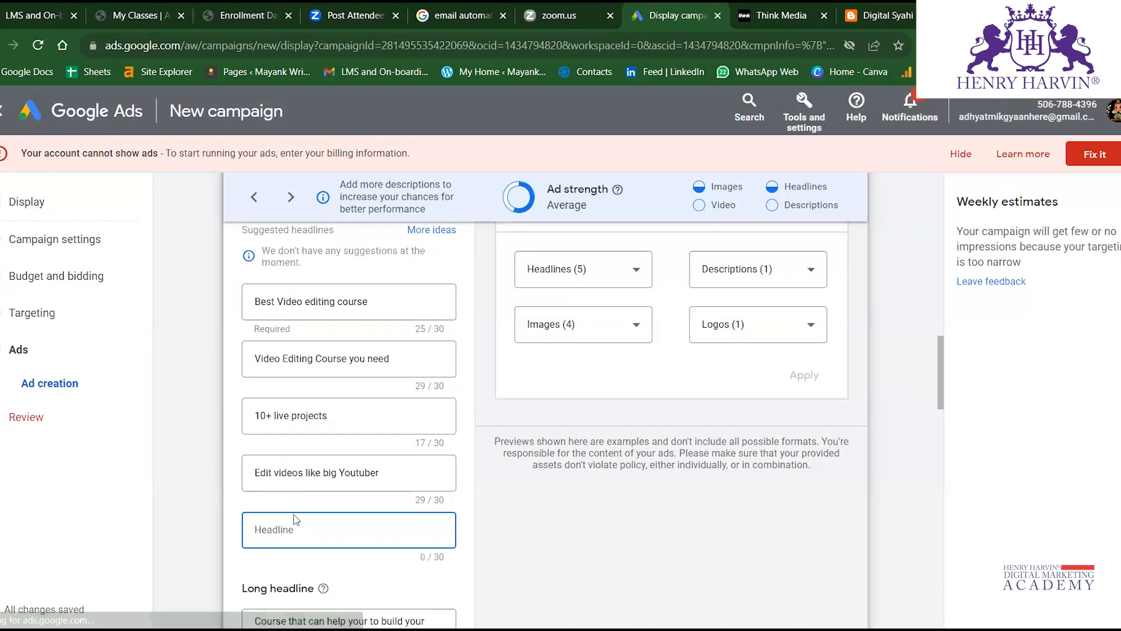
{"action": "type", "text": ")"}
{"action": "key", "text": "BackSpace"}
{"action": "type", "text": "("}
{"action": "scroll", "coordinate": [286, 521], "scroll_direction": "down", "scroll_amount": 3}
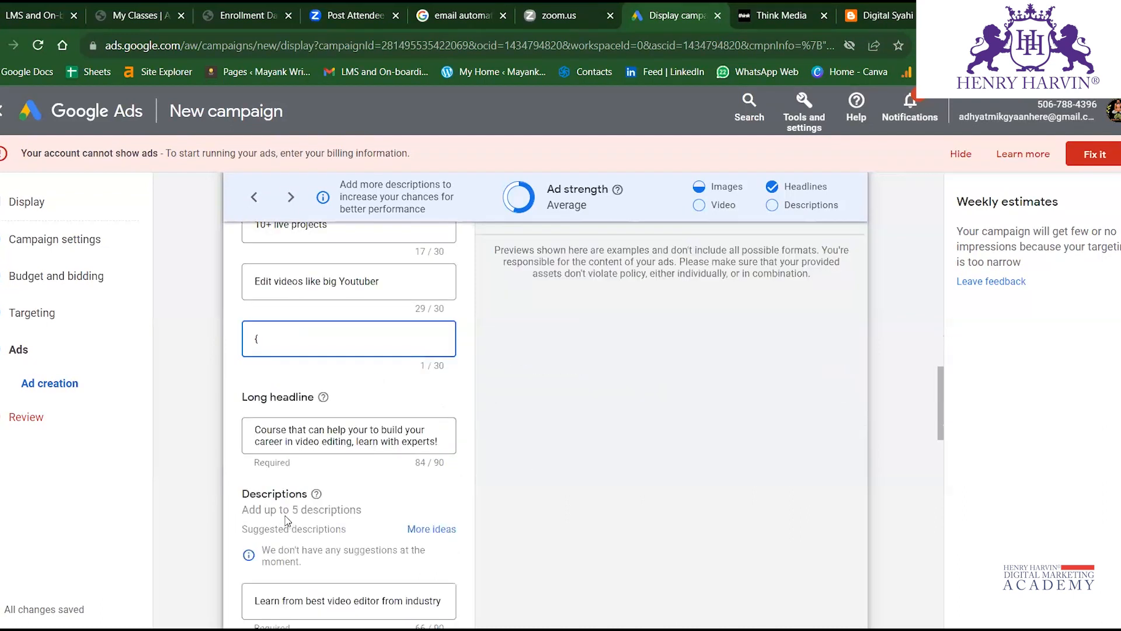
{"action": "key", "text": "BackSpace"}
Review the headlines and the remaining ad settings through to the end of the ad form.
{"action": "scroll", "coordinate": [556, 483], "scroll_direction": "up", "scroll_amount": 5}
{"action": "scroll", "coordinate": [557, 482], "scroll_direction": "down", "scroll_amount": 3}
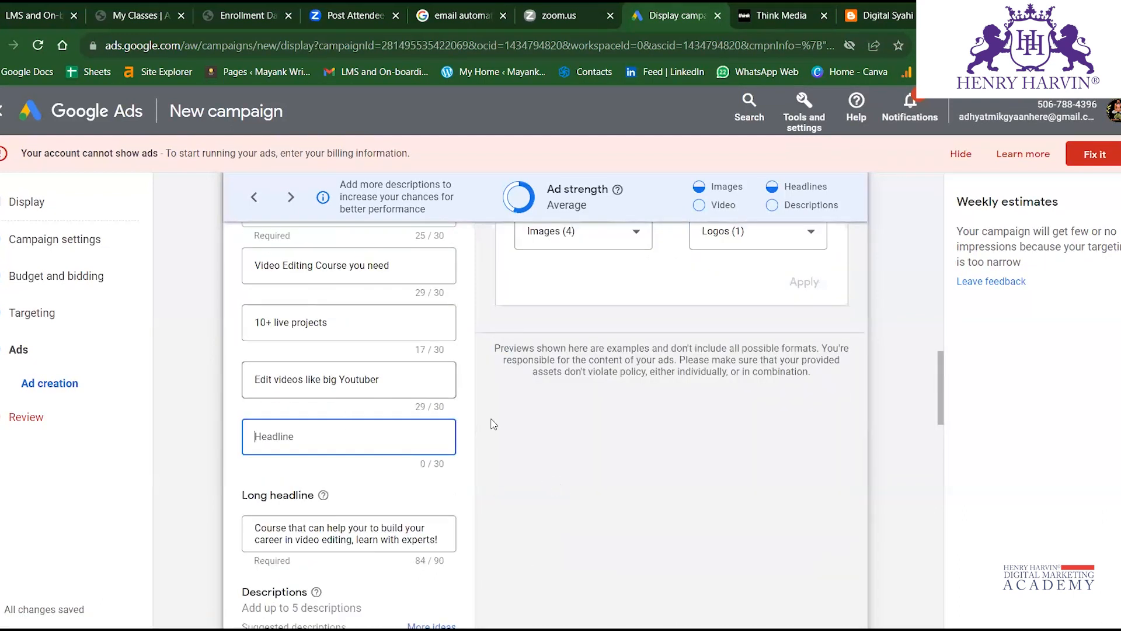
{"action": "scroll", "coordinate": [496, 424], "scroll_direction": "down", "scroll_amount": 10}
{"action": "scroll", "coordinate": [520, 464], "scroll_direction": "down", "scroll_amount": 10}
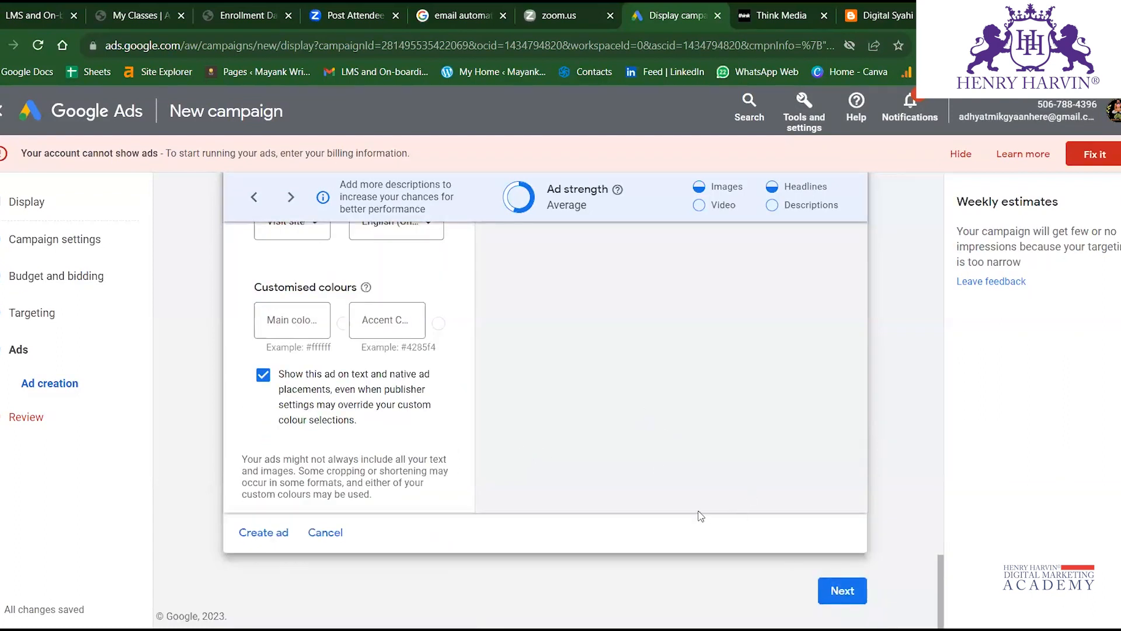
Examine the headlines, descriptions, logos and images offered in the ad's choices of assets to preview.
{"action": "scroll", "coordinate": [698, 512], "scroll_direction": "up", "scroll_amount": 15}
{"action": "scroll", "coordinate": [698, 514], "scroll_direction": "up", "scroll_amount": 5}
{"action": "scroll", "coordinate": [653, 453], "scroll_direction": "down", "scroll_amount": 9}
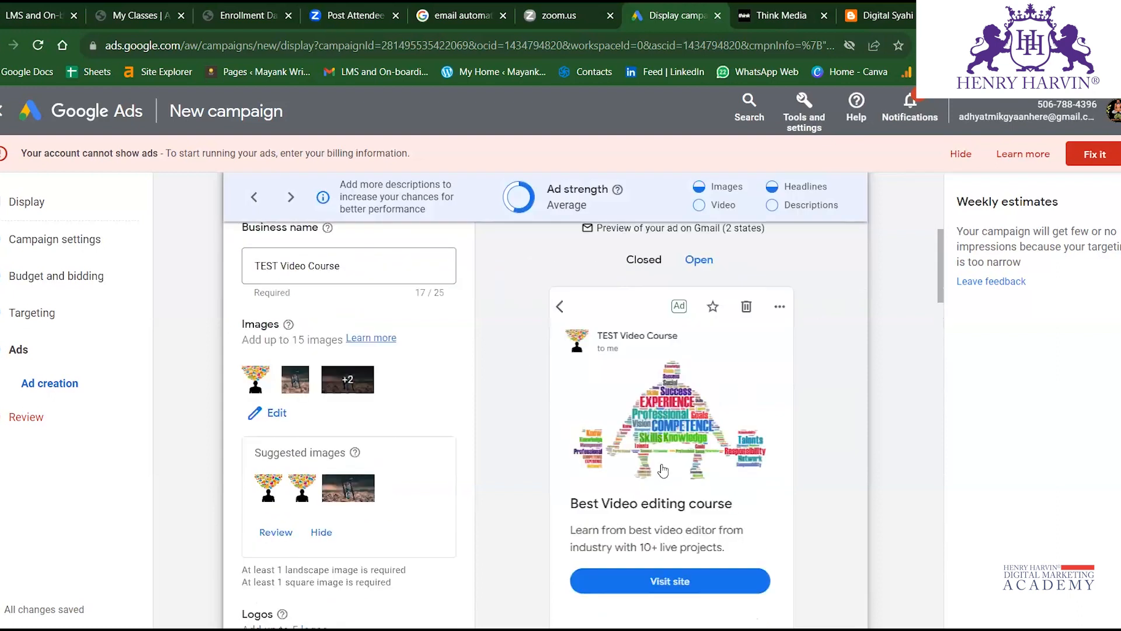
{"action": "scroll", "coordinate": [653, 453], "scroll_direction": "down", "scroll_amount": 8}
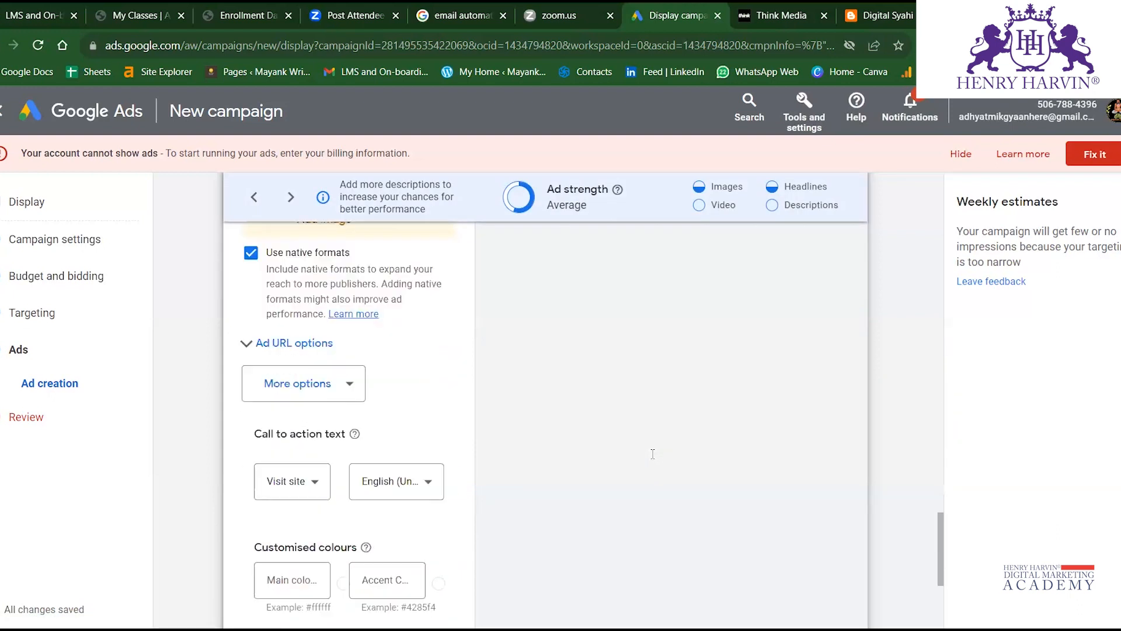
{"action": "scroll", "coordinate": [653, 453], "scroll_direction": "up", "scroll_amount": 8}
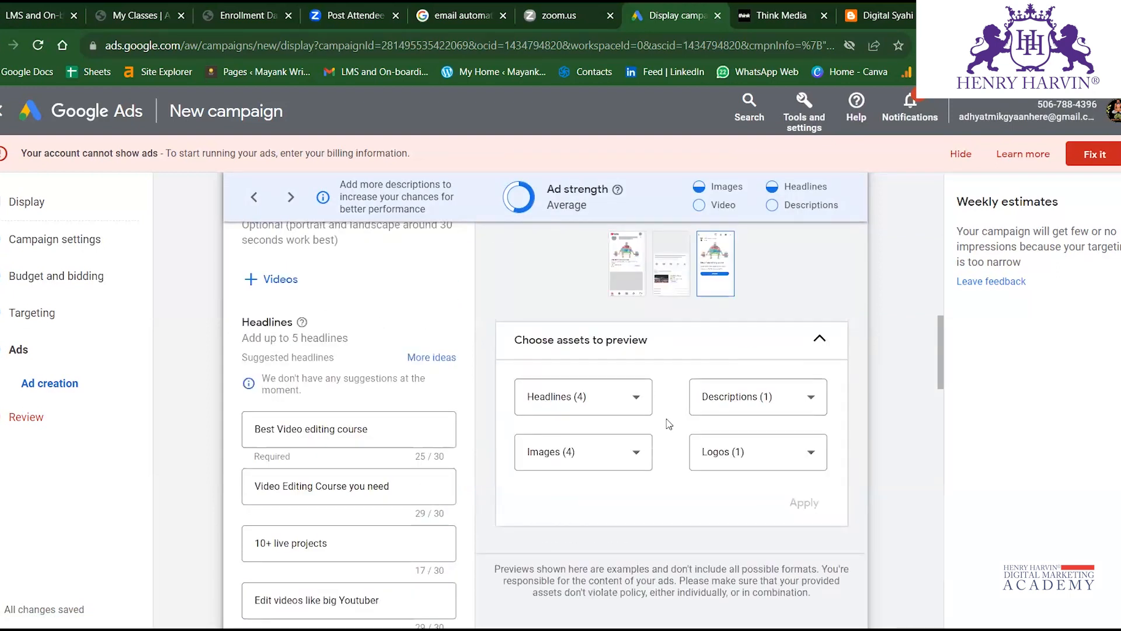
{"action": "left_click", "coordinate": [638, 402]}
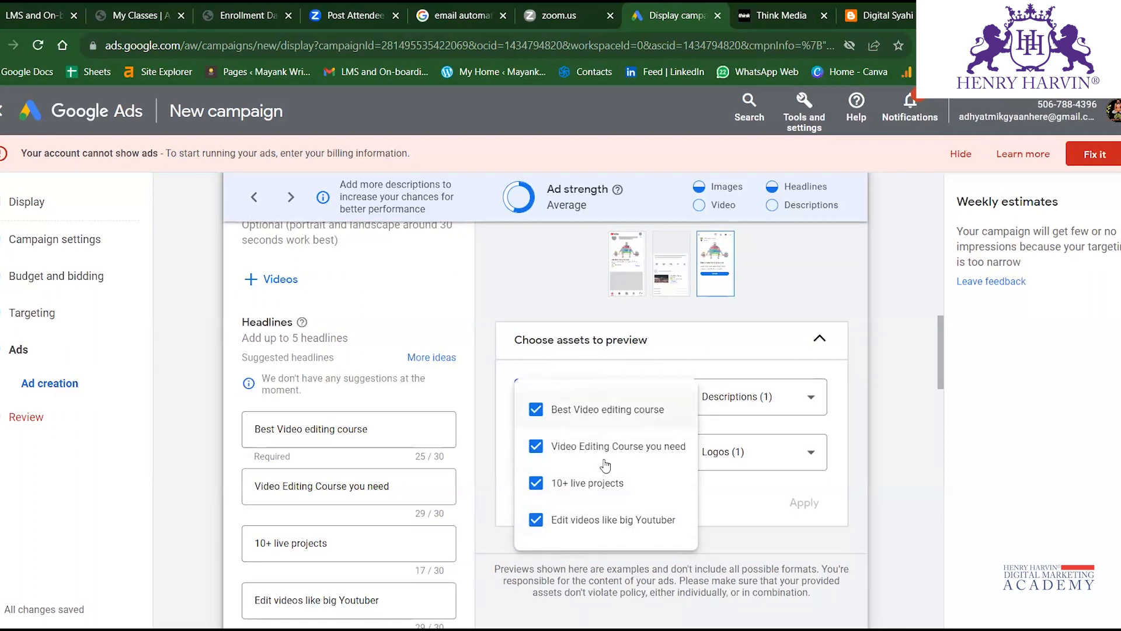
{"action": "left_click", "coordinate": [743, 505]}
{"action": "left_click", "coordinate": [761, 407]}
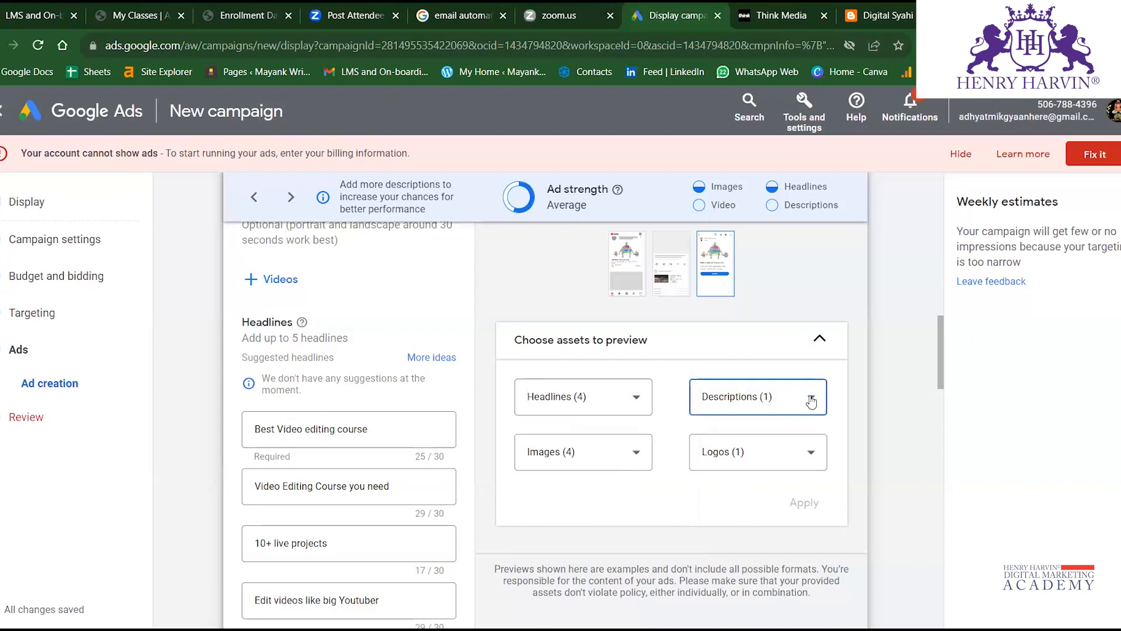
{"action": "left_click", "coordinate": [692, 496]}
{"action": "left_click", "coordinate": [800, 453]}
{"action": "left_click", "coordinate": [561, 448]}
{"action": "left_click", "coordinate": [621, 447]}
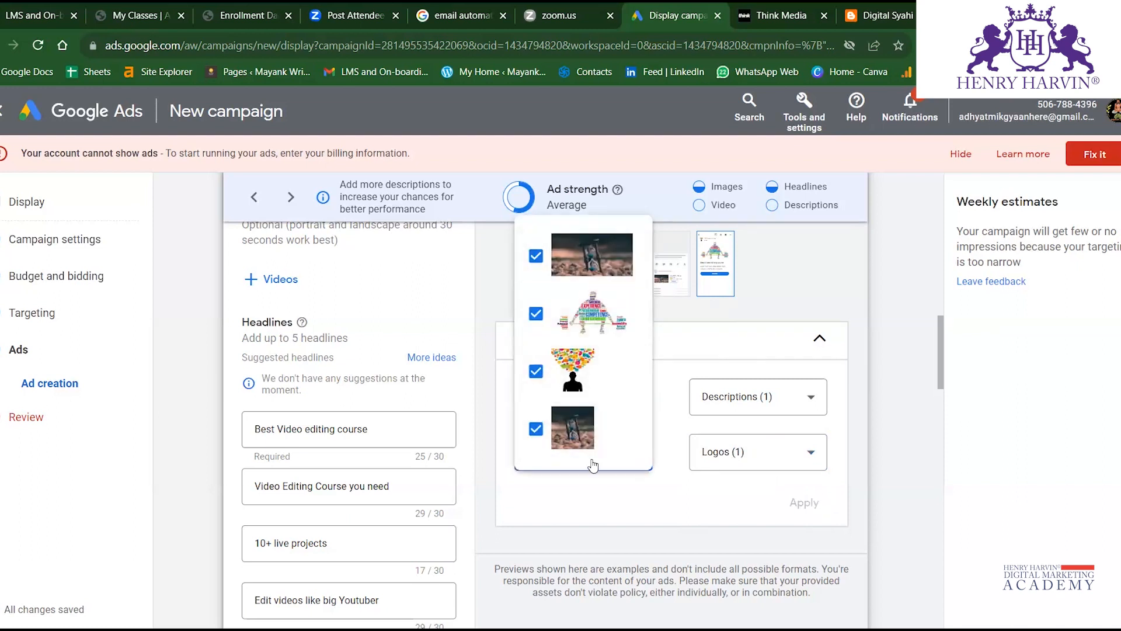
{"action": "left_click", "coordinate": [644, 498]}
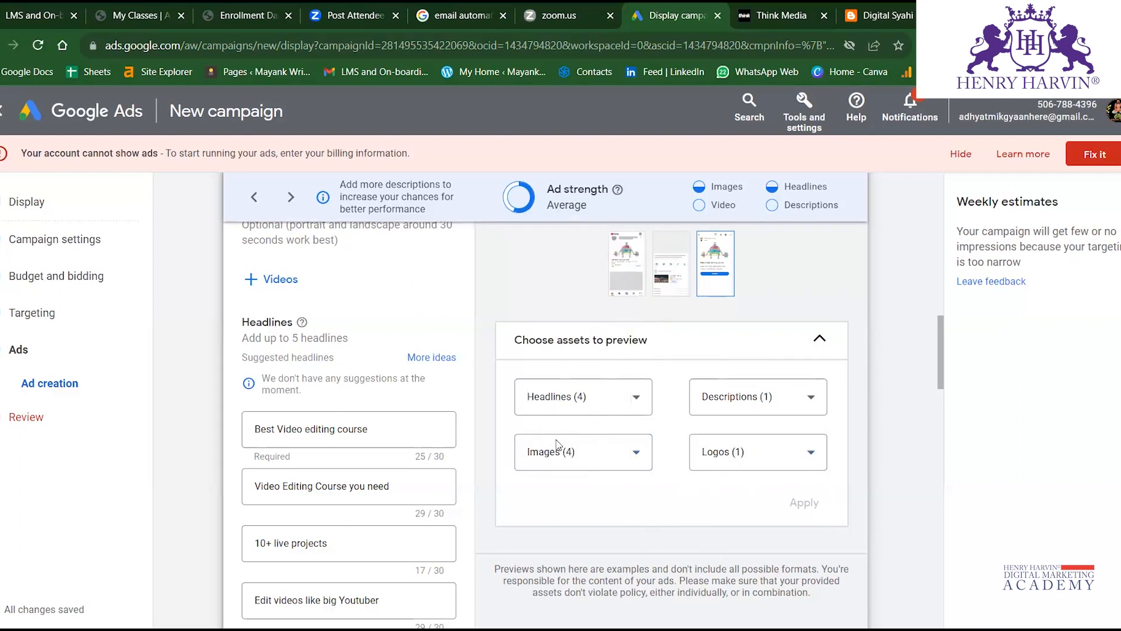
Switch through the ad preview formats and examine the example of the ad on YouTube.
{"action": "scroll", "coordinate": [744, 410], "scroll_direction": "down", "scroll_amount": 6}
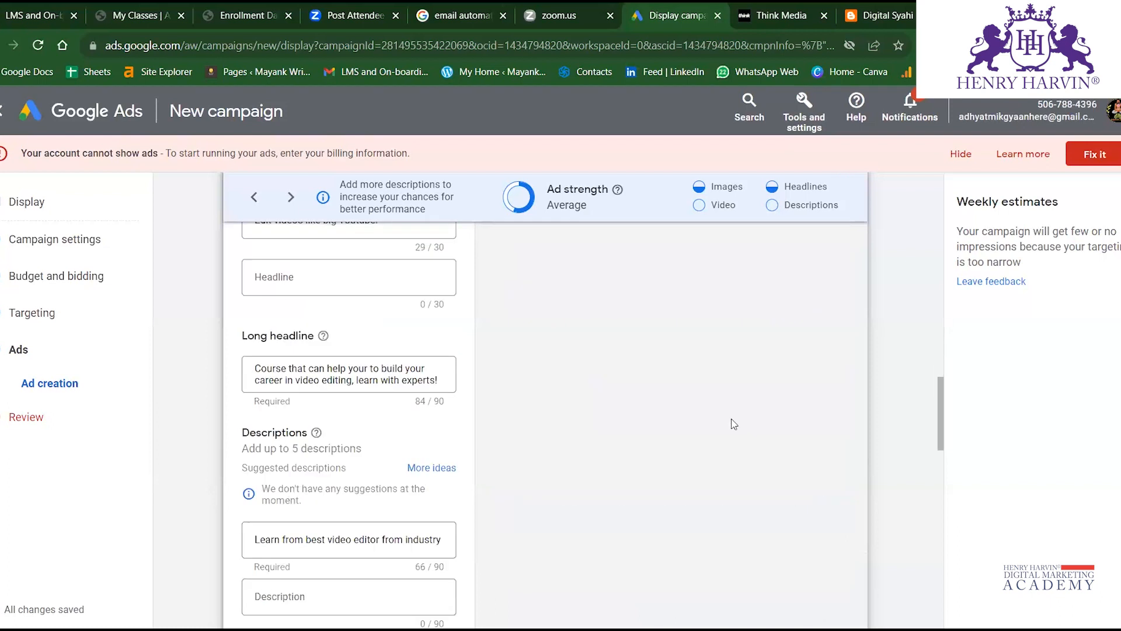
{"action": "scroll", "coordinate": [732, 422], "scroll_direction": "up", "scroll_amount": 10}
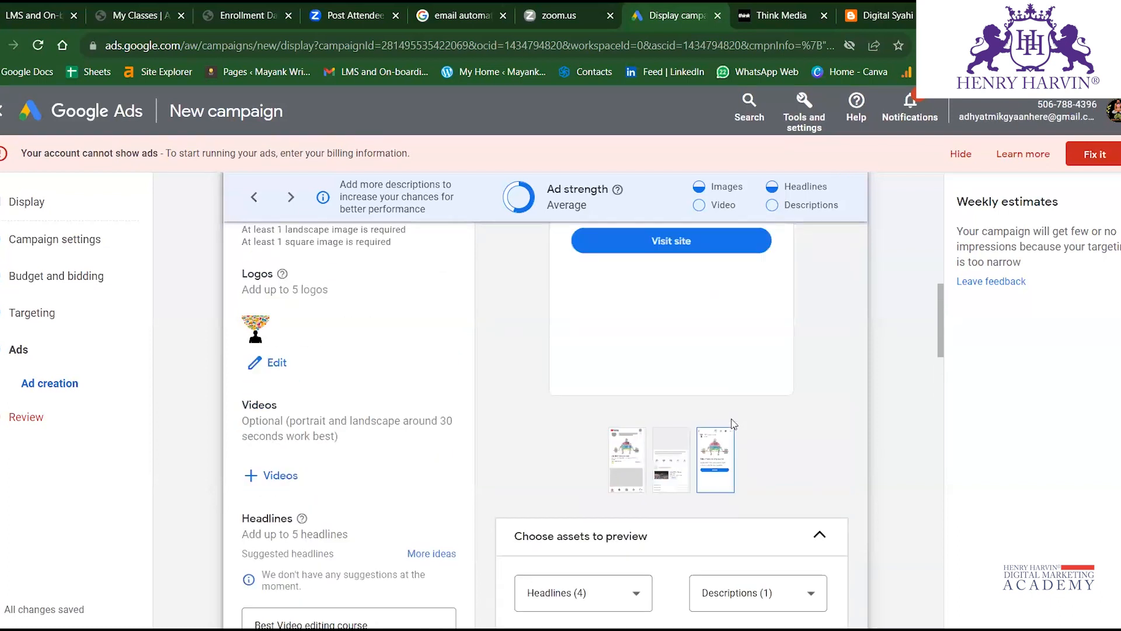
{"action": "left_click", "coordinate": [671, 453]}
{"action": "left_click", "coordinate": [631, 433]}
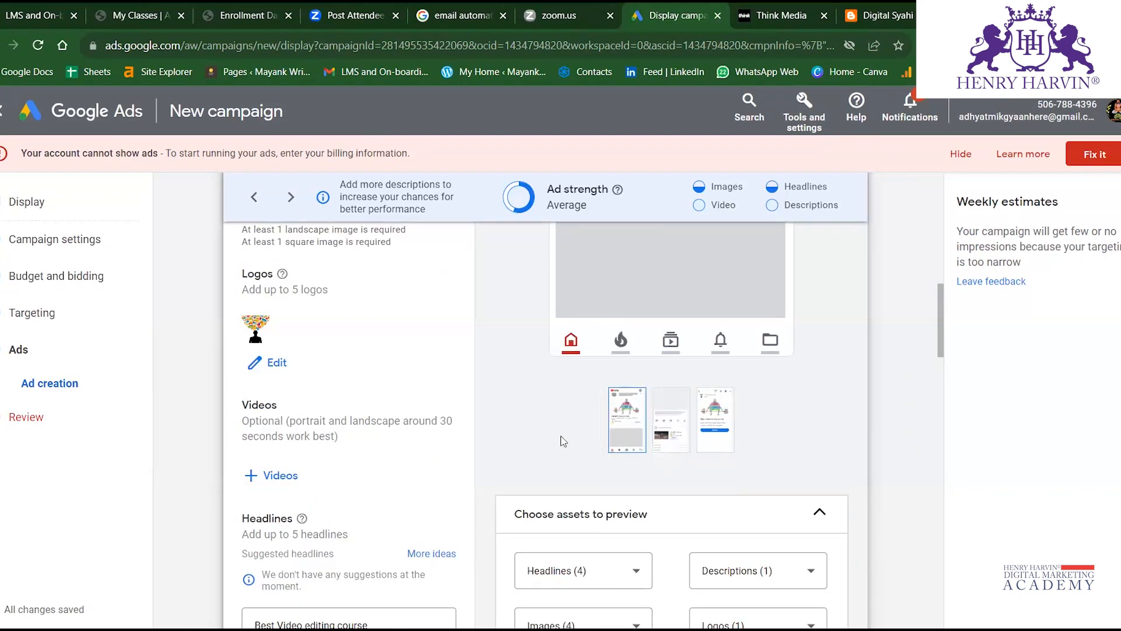
{"action": "scroll", "coordinate": [564, 435], "scroll_direction": "up", "scroll_amount": 6}
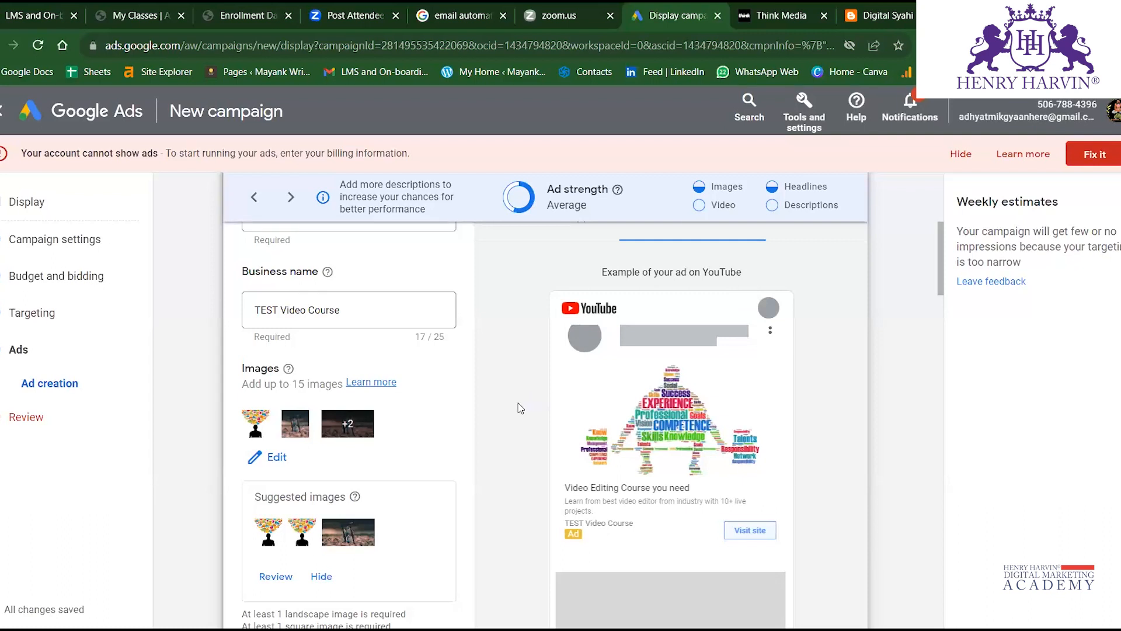
Continue from ad creation to the campaign review and look through its targeting and ad summary.
{"action": "scroll", "coordinate": [520, 409], "scroll_direction": "down", "scroll_amount": 15}
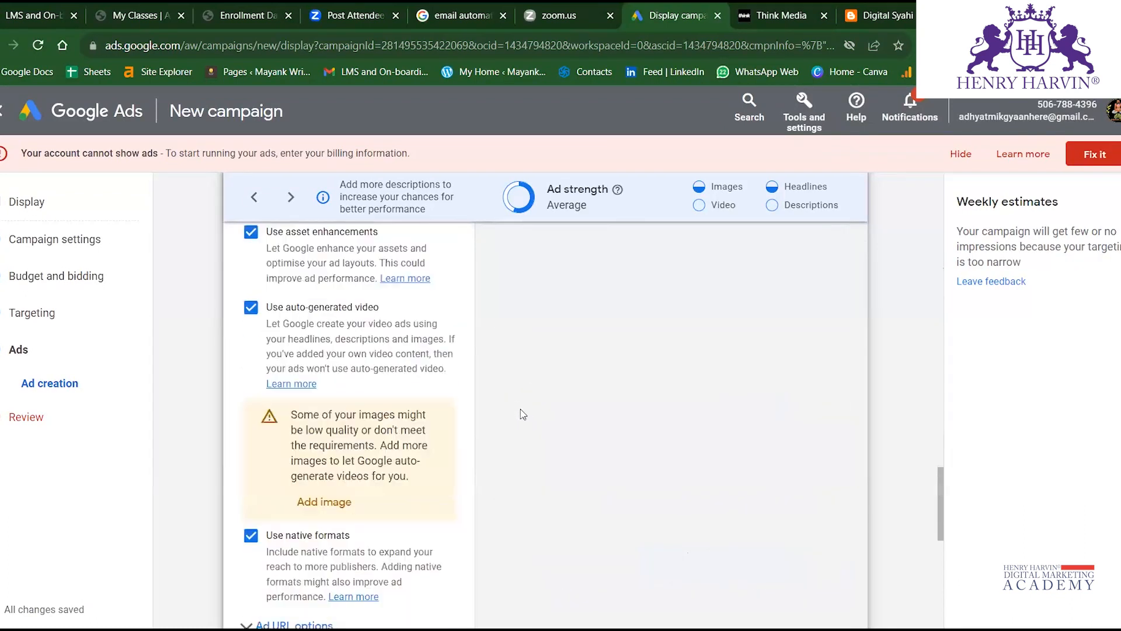
{"action": "scroll", "coordinate": [521, 409], "scroll_direction": "down", "scroll_amount": 5}
{"action": "left_click", "coordinate": [840, 591]}
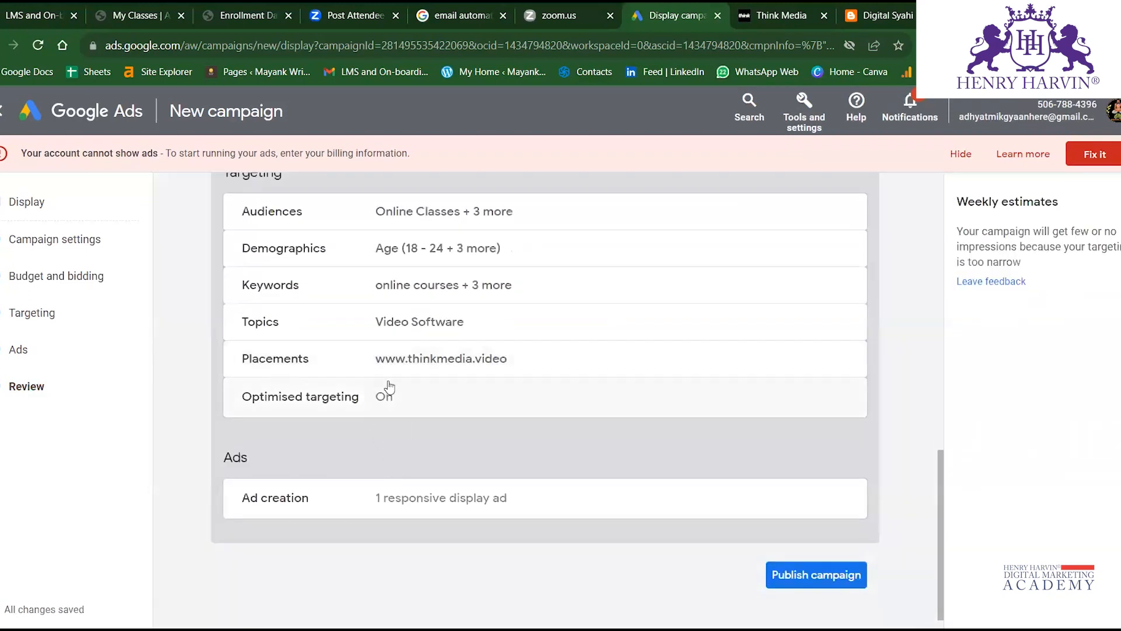
{"action": "scroll", "coordinate": [593, 446], "scroll_direction": "up", "scroll_amount": 15}
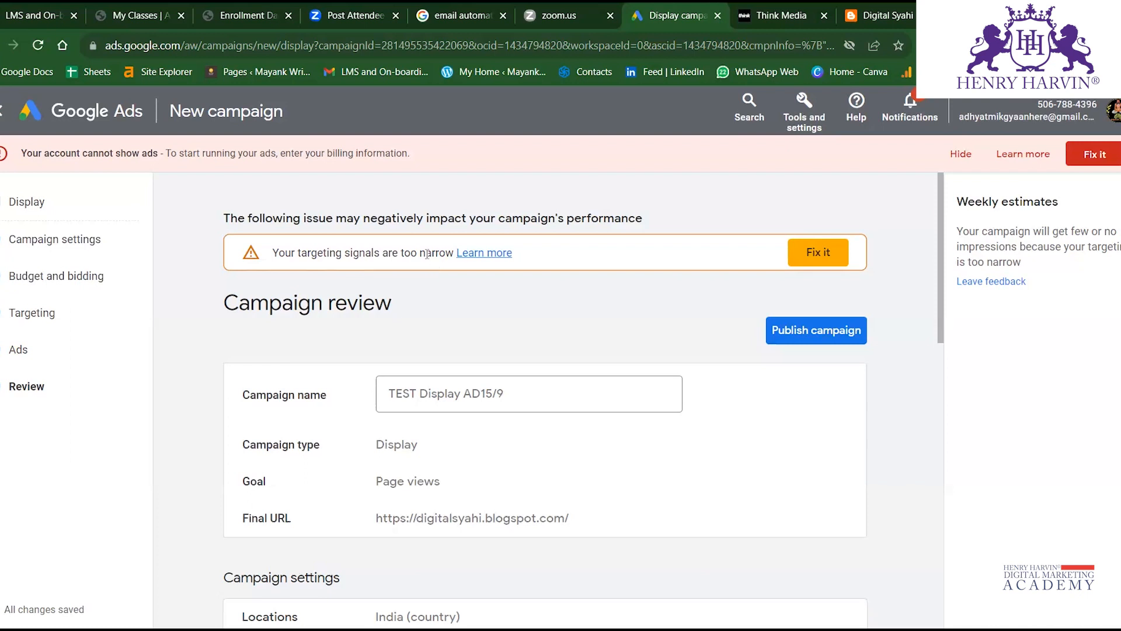
Open the fix for the narrow targeting signals and add the Online Courses and Information Technology Courses Online in-market segments.
{"action": "left_click", "coordinate": [805, 257]}
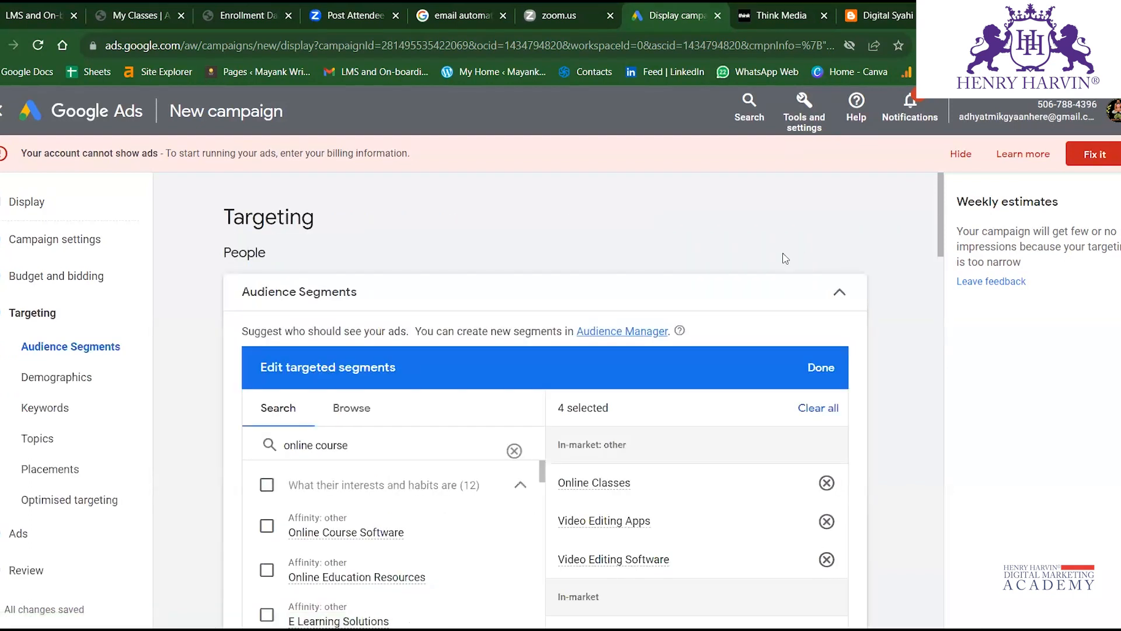
{"action": "scroll", "coordinate": [502, 345], "scroll_direction": "down", "scroll_amount": 3}
{"action": "scroll", "coordinate": [503, 351], "scroll_direction": "down", "scroll_amount": 5}
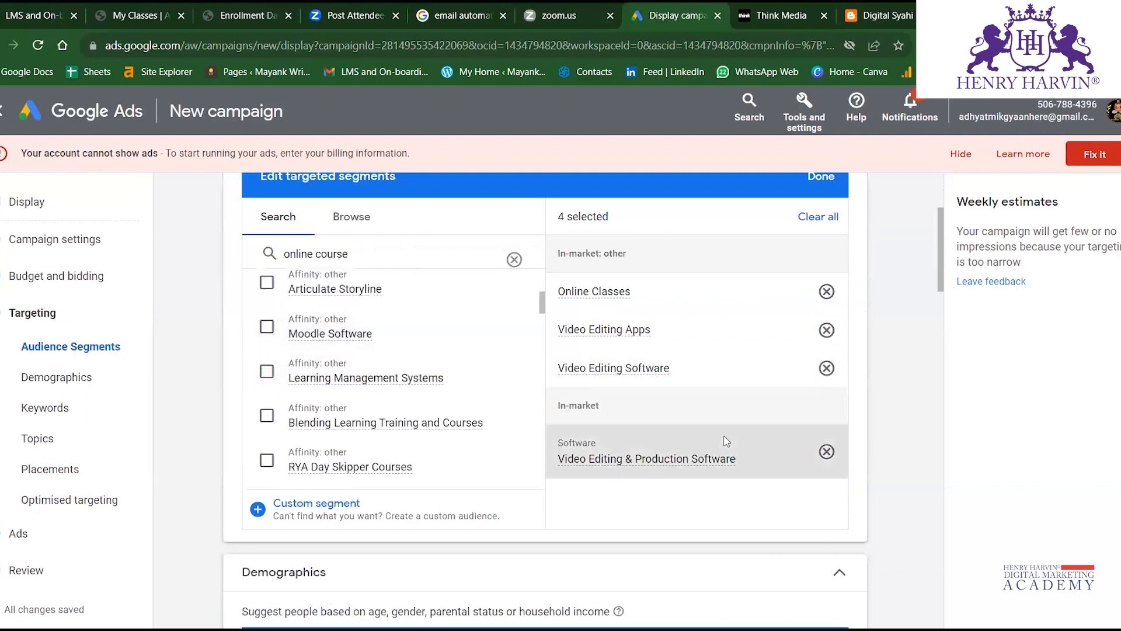
{"action": "scroll", "coordinate": [766, 349], "scroll_direction": "down", "scroll_amount": 3}
{"action": "scroll", "coordinate": [766, 348], "scroll_direction": "up", "scroll_amount": 5}
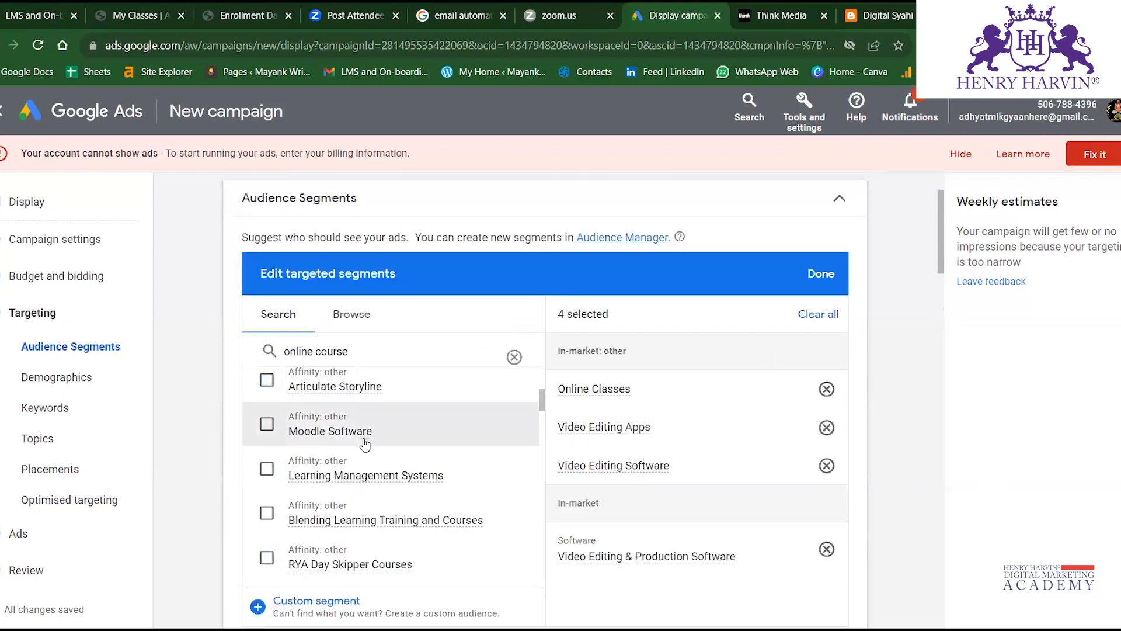
{"action": "scroll", "coordinate": [311, 435], "scroll_direction": "down", "scroll_amount": 3}
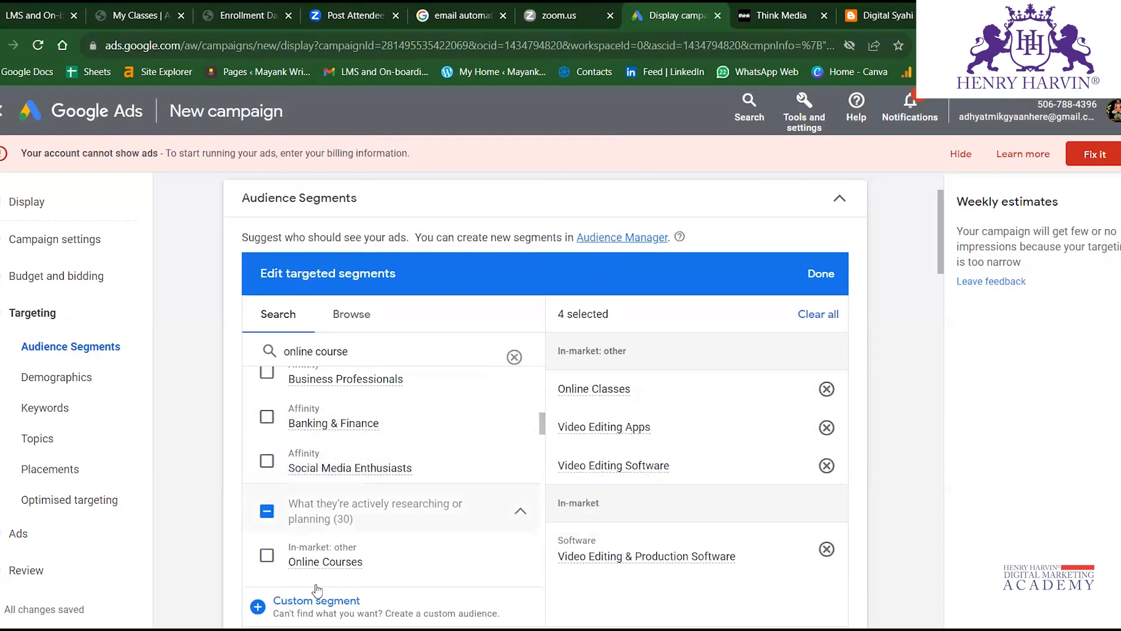
{"action": "left_click", "coordinate": [266, 556]}
{"action": "scroll", "coordinate": [408, 443], "scroll_direction": "down", "scroll_amount": 3}
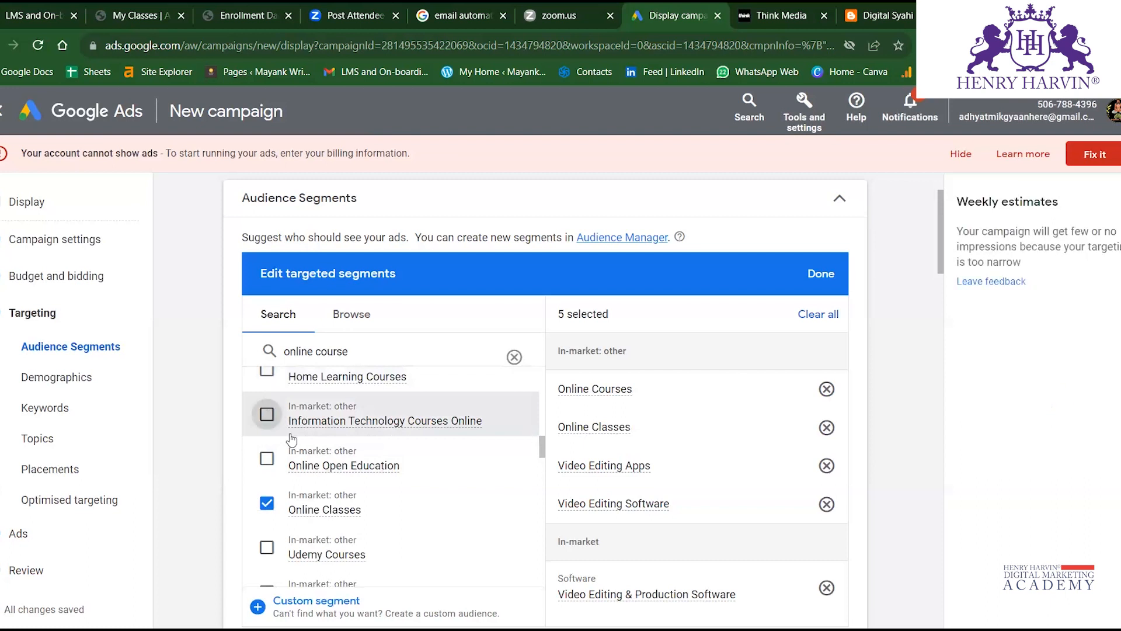
{"action": "left_click", "coordinate": [267, 416]}
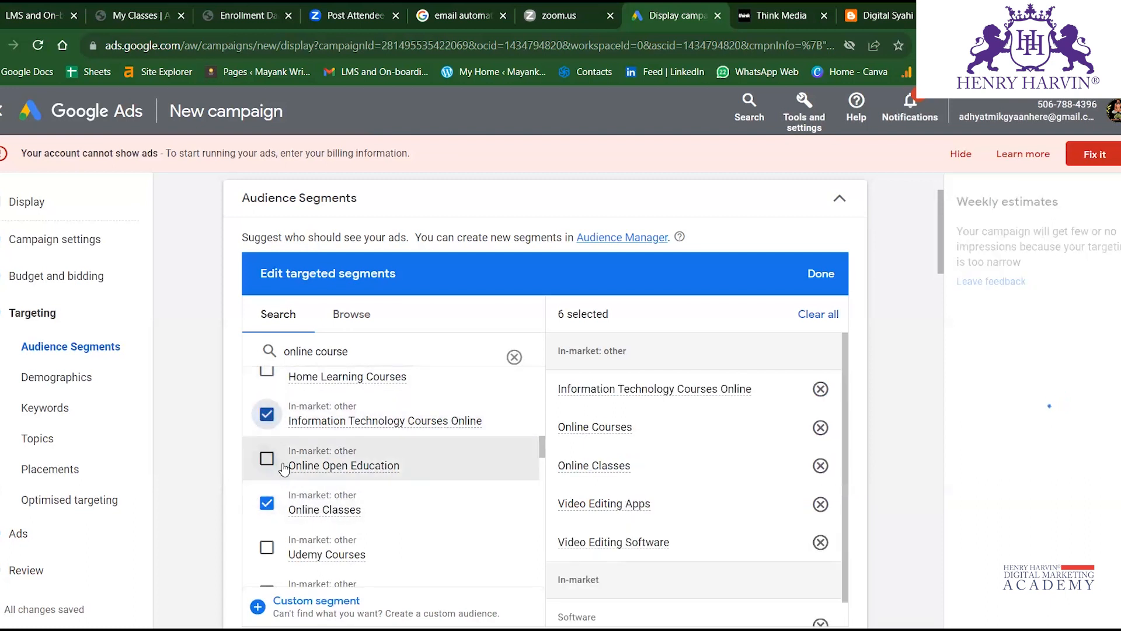
Add the Coursera in-market segment to the targeted audience segments.
{"action": "scroll", "coordinate": [305, 501], "scroll_direction": "down", "scroll_amount": 3}
{"action": "scroll", "coordinate": [301, 500], "scroll_direction": "down", "scroll_amount": 5}
{"action": "scroll", "coordinate": [304, 501], "scroll_direction": "up", "scroll_amount": 3}
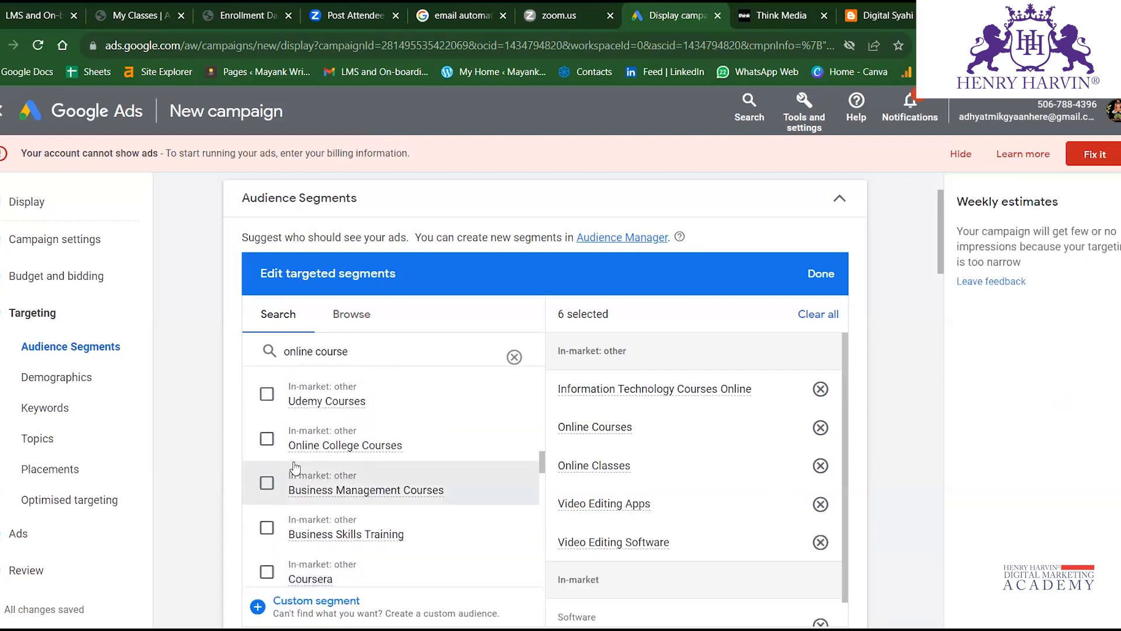
{"action": "scroll", "coordinate": [288, 531], "scroll_direction": "down", "scroll_amount": 5}
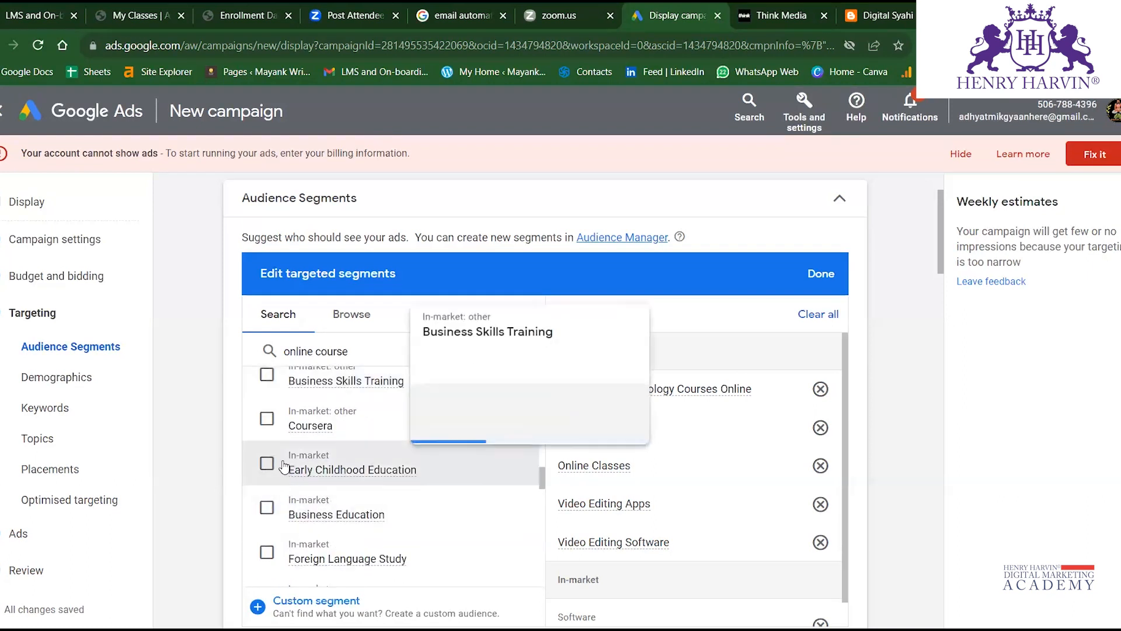
{"action": "left_click", "coordinate": [276, 431]}
Look through the remaining audience segments and add the 55 - 64 age group to the targeted demographics.
{"action": "scroll", "coordinate": [282, 436], "scroll_direction": "down", "scroll_amount": 5}
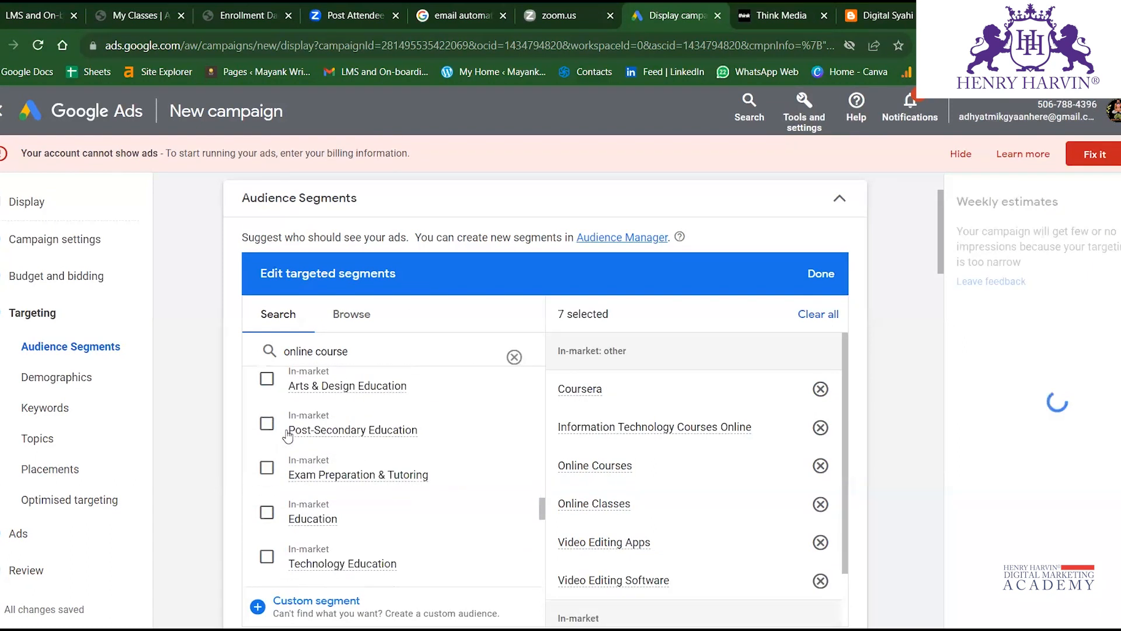
{"action": "scroll", "coordinate": [285, 436], "scroll_direction": "down", "scroll_amount": 3}
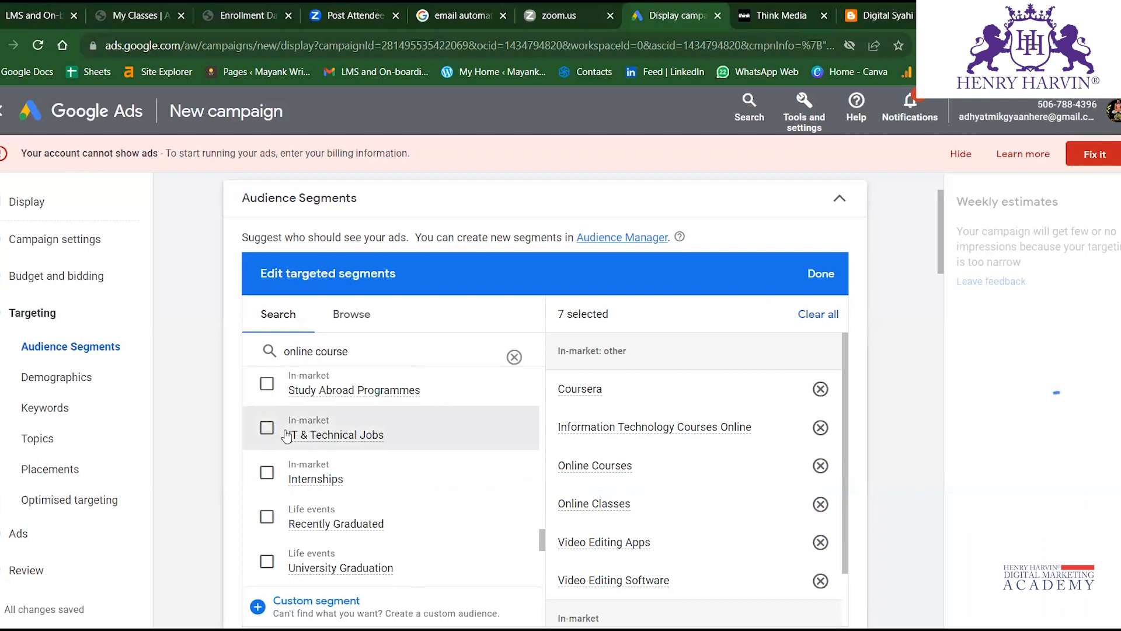
{"action": "scroll", "coordinate": [285, 436], "scroll_direction": "down", "scroll_amount": 3}
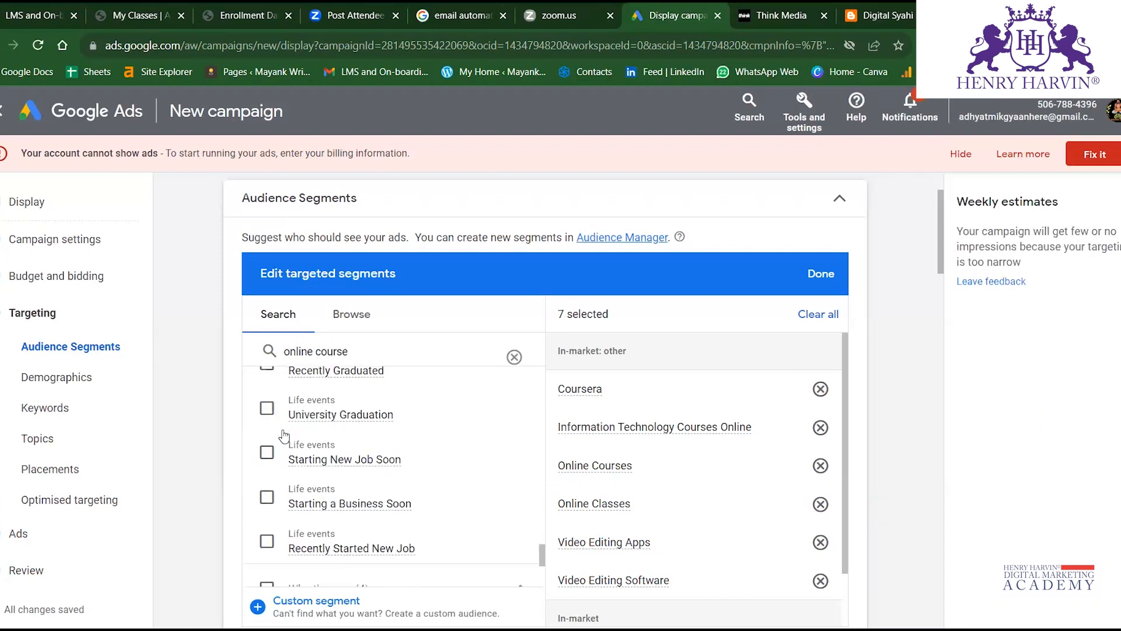
{"action": "scroll", "coordinate": [285, 437], "scroll_direction": "down", "scroll_amount": 4}
{"action": "scroll", "coordinate": [284, 437], "scroll_direction": "down", "scroll_amount": 3}
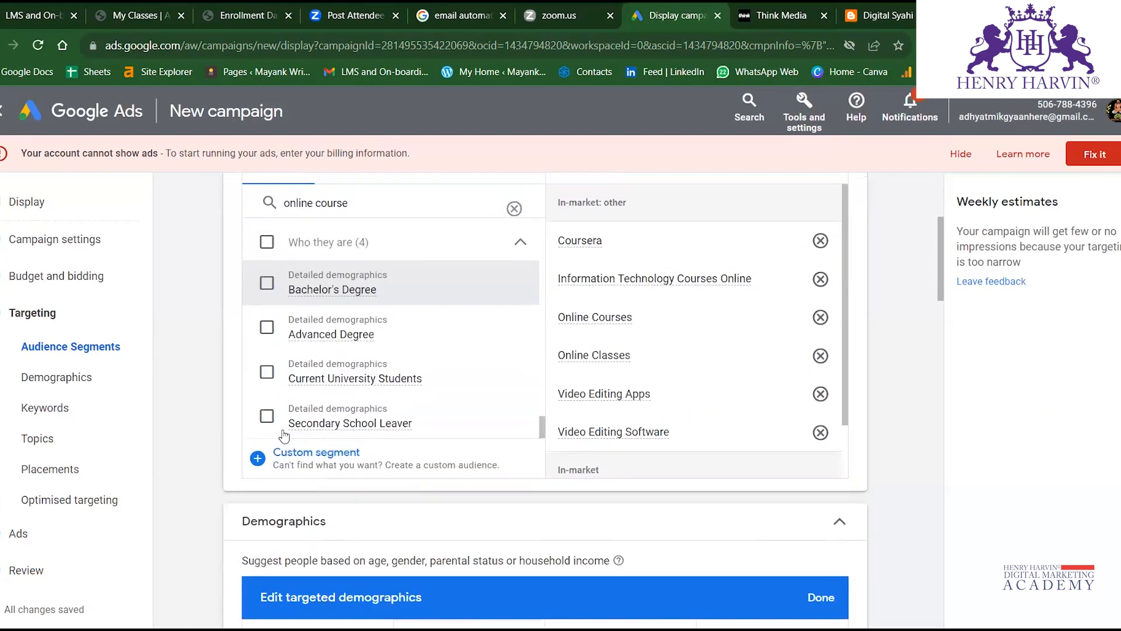
{"action": "scroll", "coordinate": [301, 403], "scroll_direction": "down", "scroll_amount": 4}
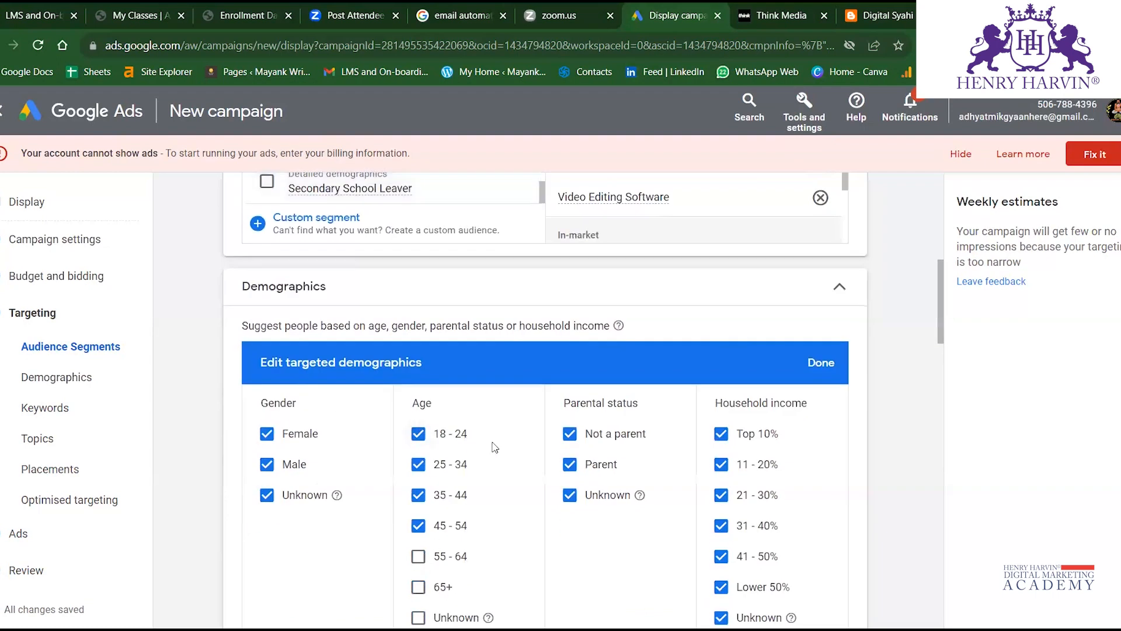
{"action": "scroll", "coordinate": [493, 444], "scroll_direction": "down", "scroll_amount": 3}
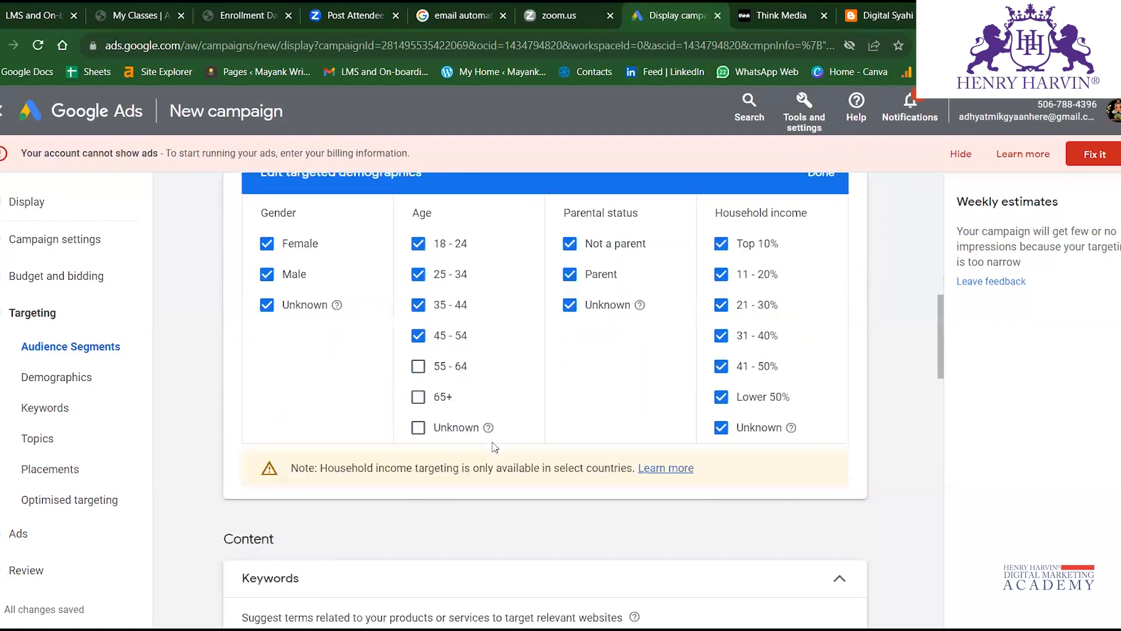
{"action": "left_click", "coordinate": [418, 366]}
Review the targeted keywords and add the Business Education topic under Business & Industrial to the targeted topics.
{"action": "scroll", "coordinate": [544, 347], "scroll_direction": "up", "scroll_amount": 5}
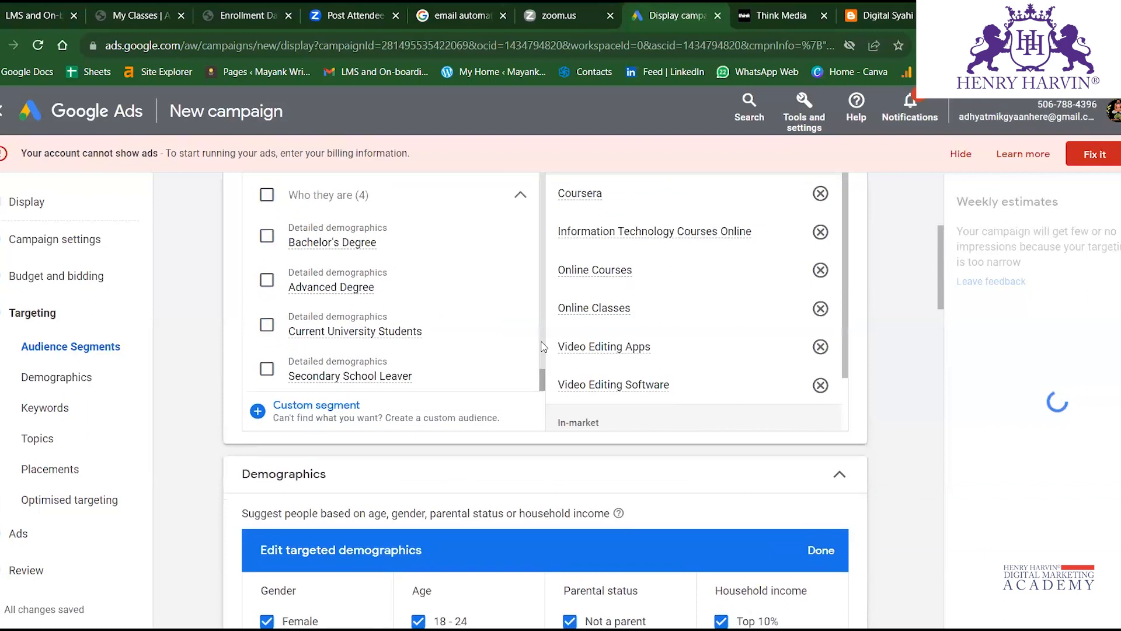
{"action": "scroll", "coordinate": [543, 347], "scroll_direction": "down", "scroll_amount": 7}
{"action": "scroll", "coordinate": [540, 349], "scroll_direction": "down", "scroll_amount": 4}
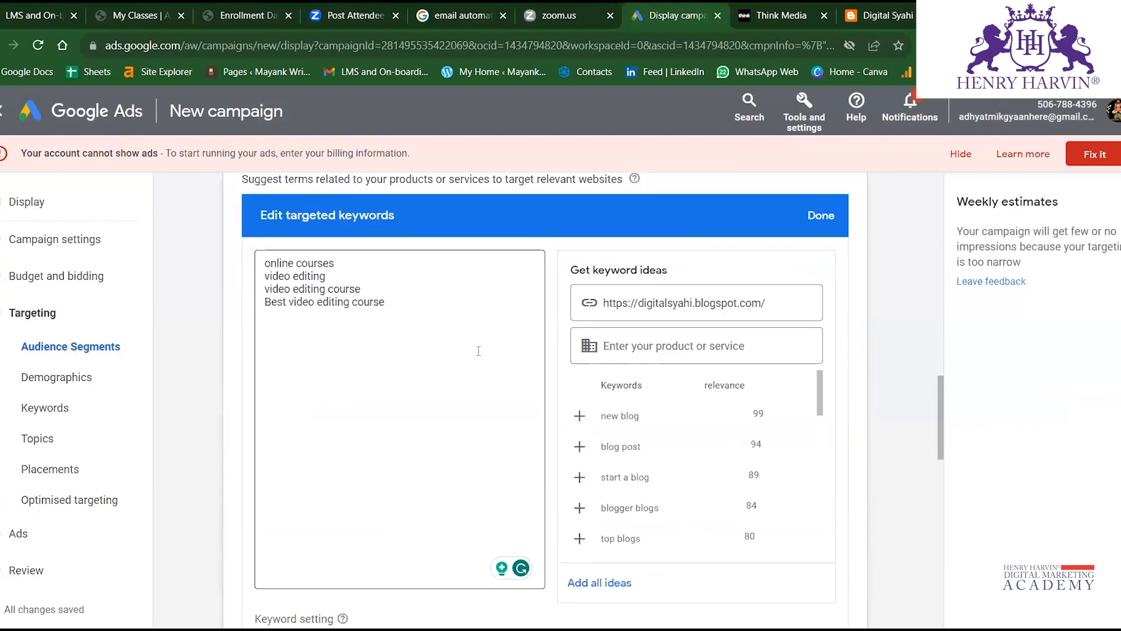
{"action": "scroll", "coordinate": [432, 432], "scroll_direction": "down", "scroll_amount": 8}
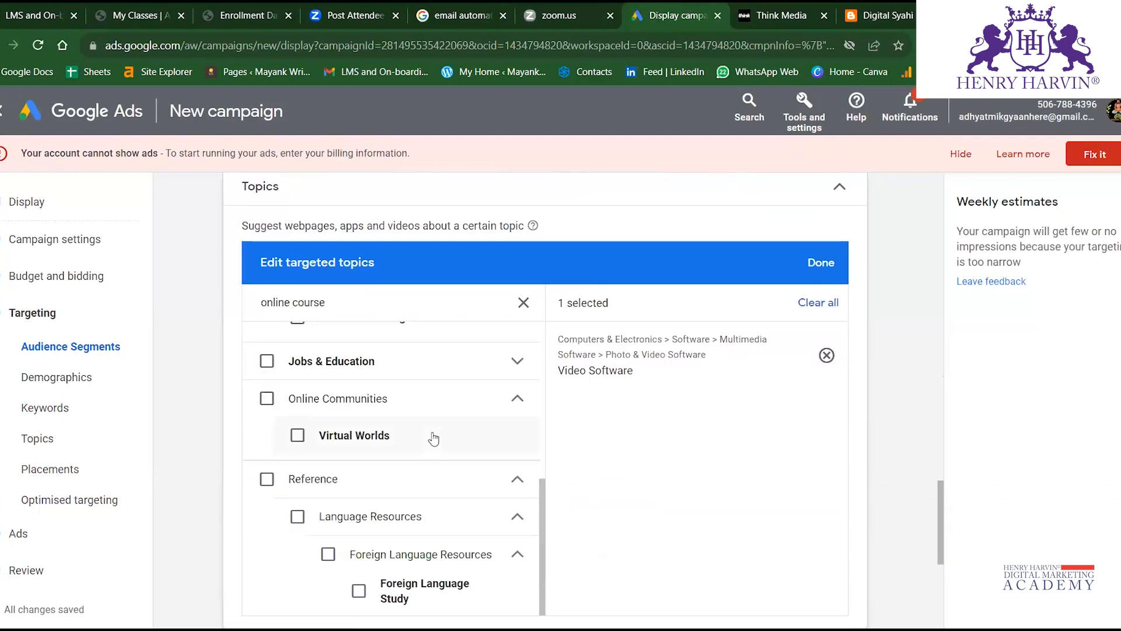
{"action": "scroll", "coordinate": [433, 438], "scroll_direction": "down", "scroll_amount": 4}
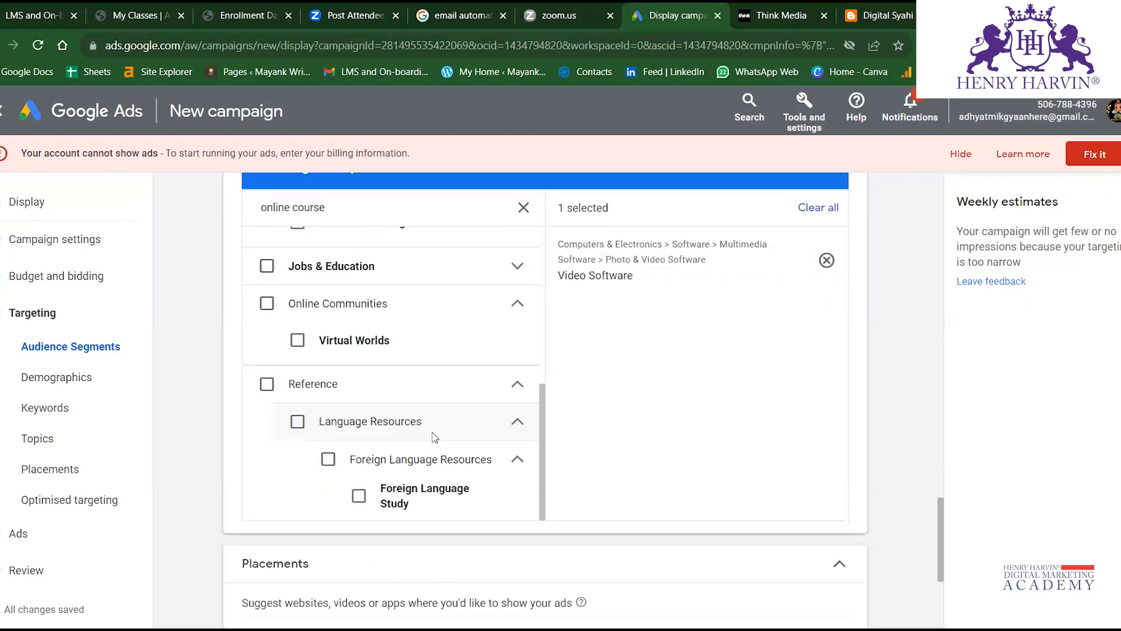
{"action": "scroll", "coordinate": [433, 438], "scroll_direction": "up", "scroll_amount": 4}
{"action": "scroll", "coordinate": [434, 438], "scroll_direction": "down", "scroll_amount": 2}
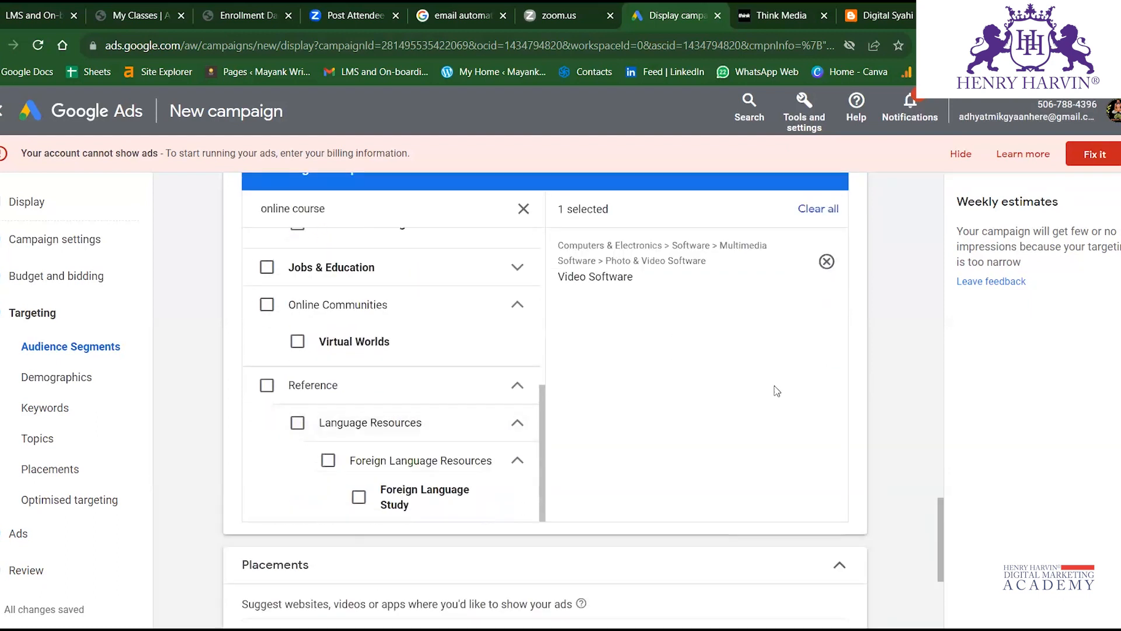
{"action": "scroll", "coordinate": [460, 425], "scroll_direction": "up", "scroll_amount": 3}
{"action": "scroll", "coordinate": [460, 425], "scroll_direction": "up", "scroll_amount": 3}
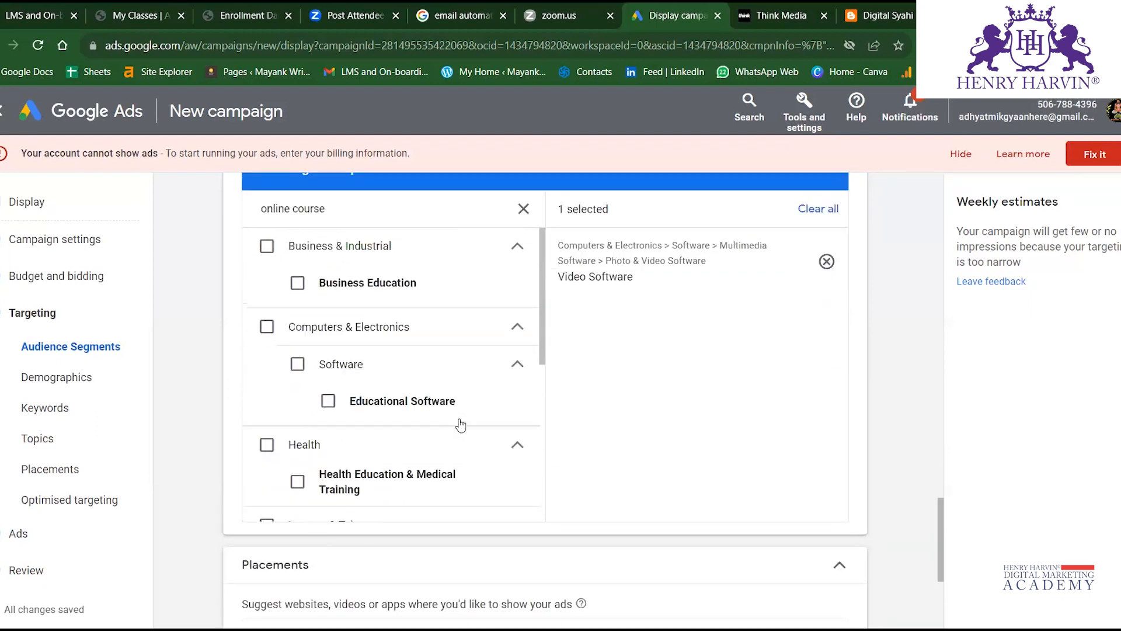
{"action": "left_click", "coordinate": [300, 284]}
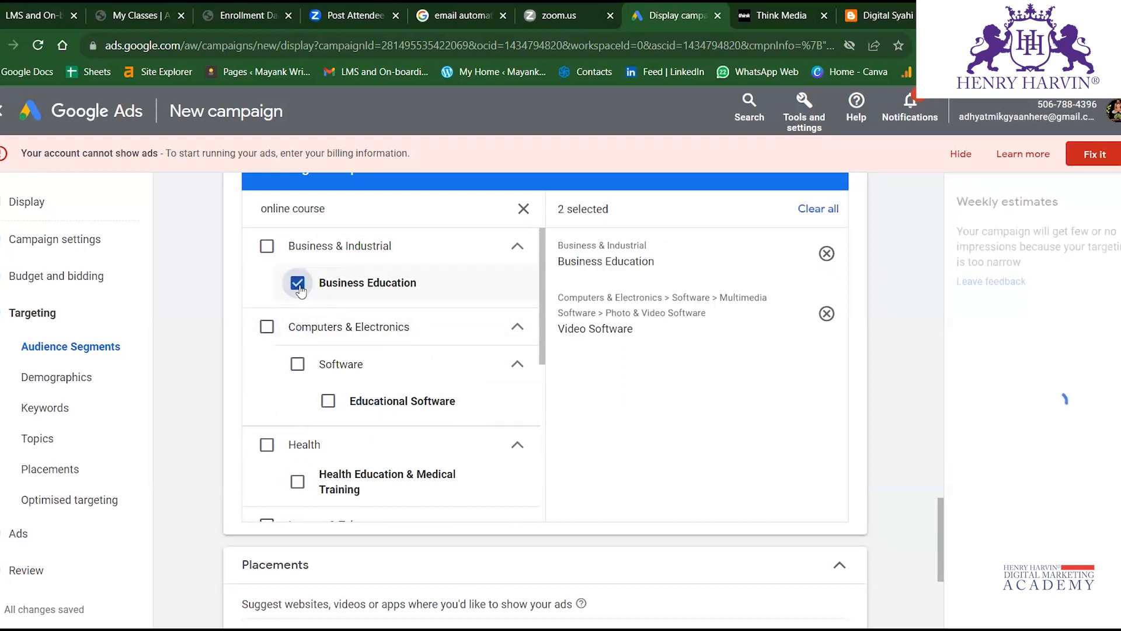
Replace the Business Education topic with Educational Software under Computers & Electronics, and look through the other online course topics.
{"action": "left_click", "coordinate": [298, 283]}
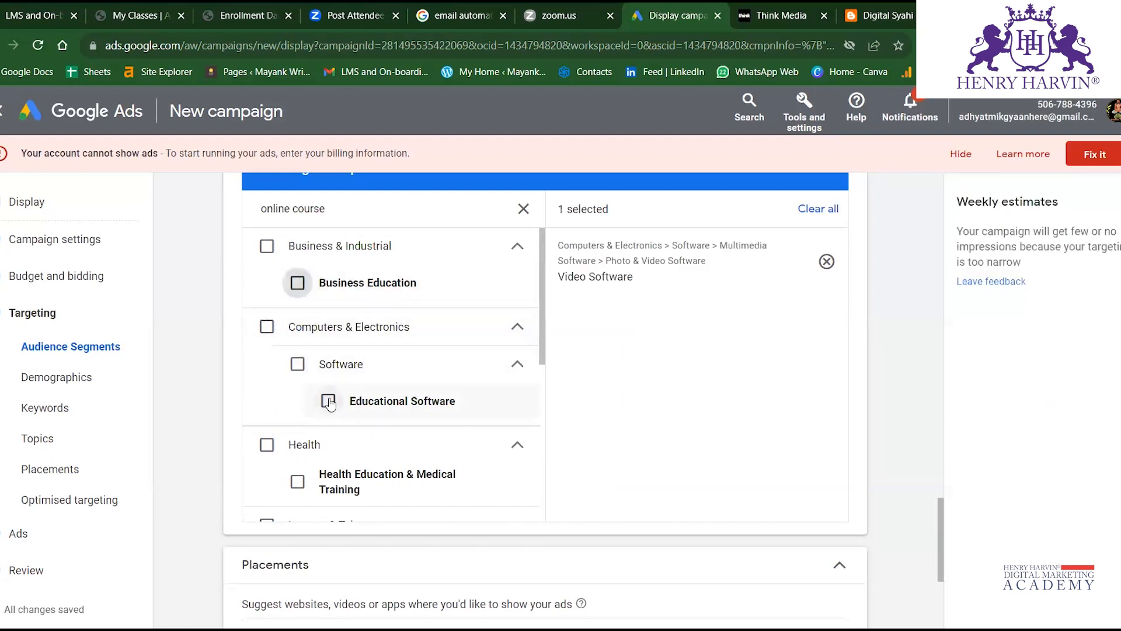
{"action": "left_click", "coordinate": [329, 402]}
{"action": "scroll", "coordinate": [392, 380], "scroll_direction": "down", "scroll_amount": 5}
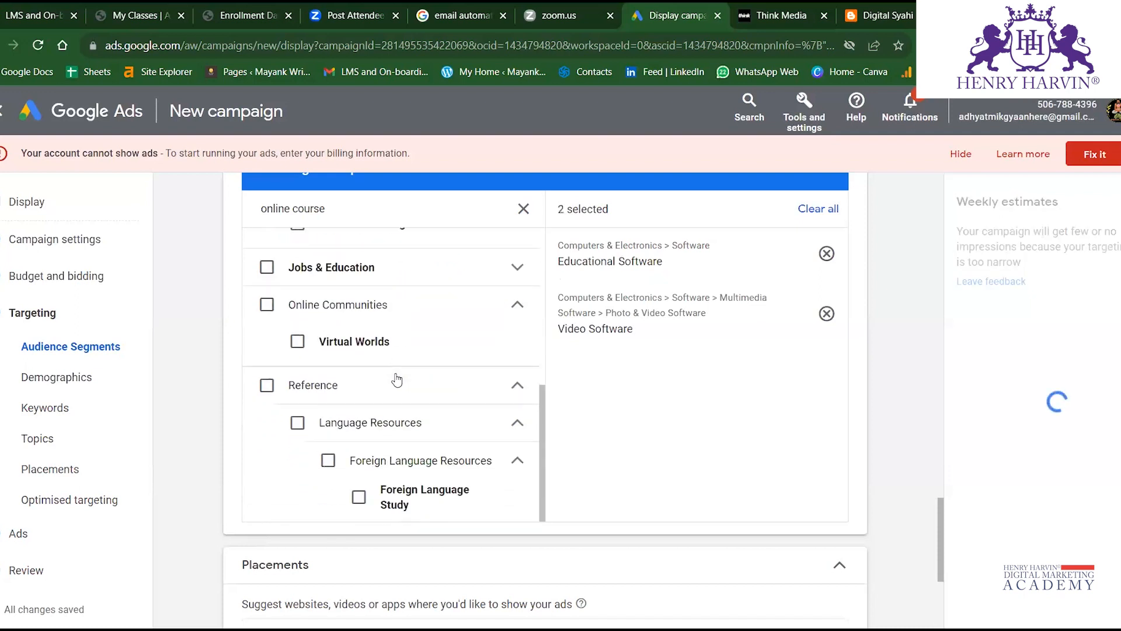
{"action": "scroll", "coordinate": [418, 390], "scroll_direction": "down", "scroll_amount": 4}
{"action": "scroll", "coordinate": [415, 389], "scroll_direction": "up", "scroll_amount": 15}
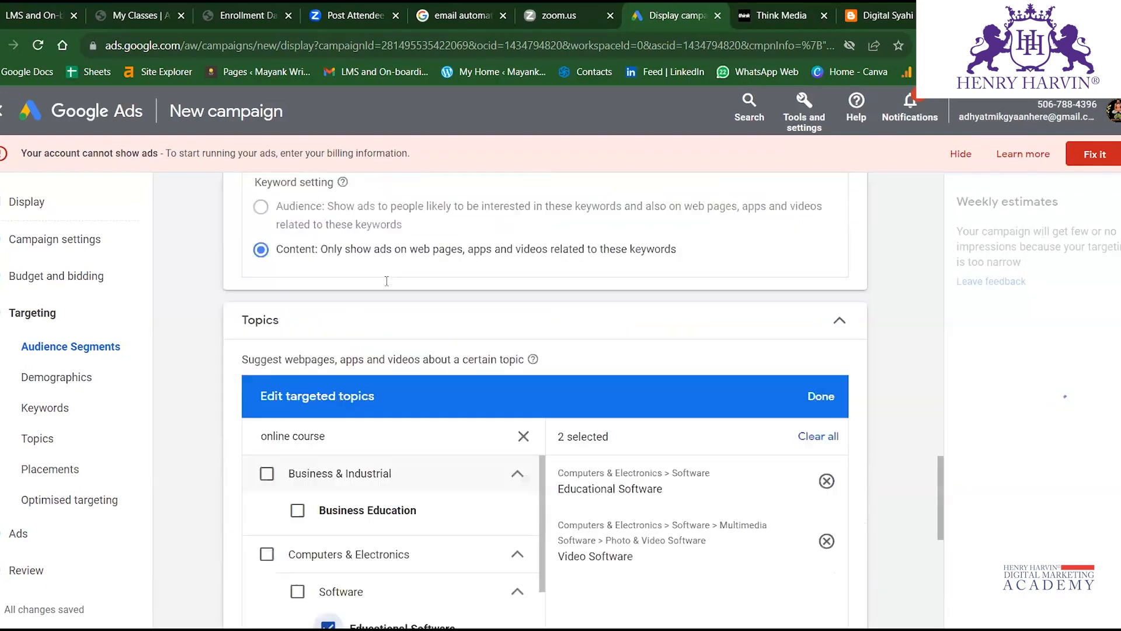
{"action": "scroll", "coordinate": [396, 456], "scroll_direction": "down", "scroll_amount": 10}
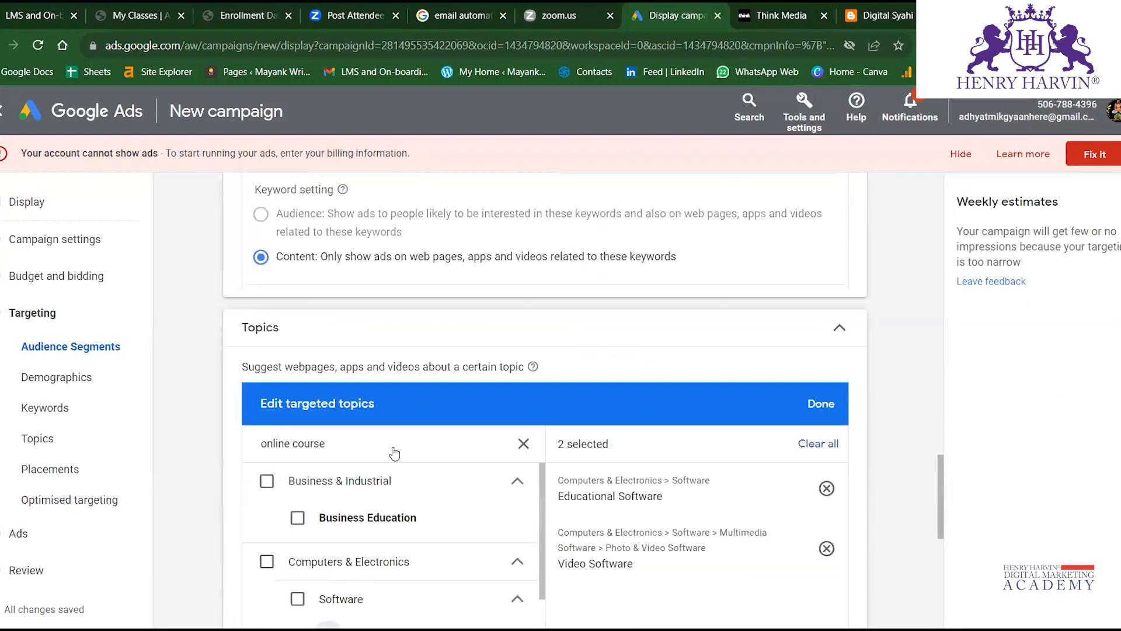
{"action": "scroll", "coordinate": [394, 454], "scroll_direction": "down", "scroll_amount": 5}
{"action": "scroll", "coordinate": [395, 454], "scroll_direction": "up", "scroll_amount": 6}
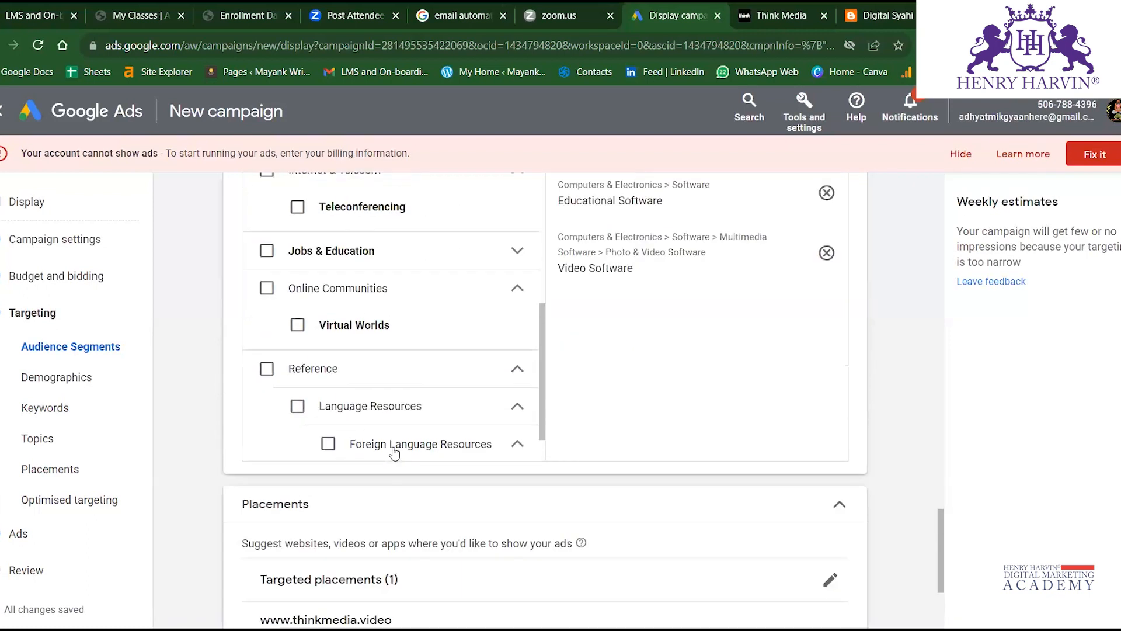
{"action": "scroll", "coordinate": [394, 454], "scroll_direction": "up", "scroll_amount": 2}
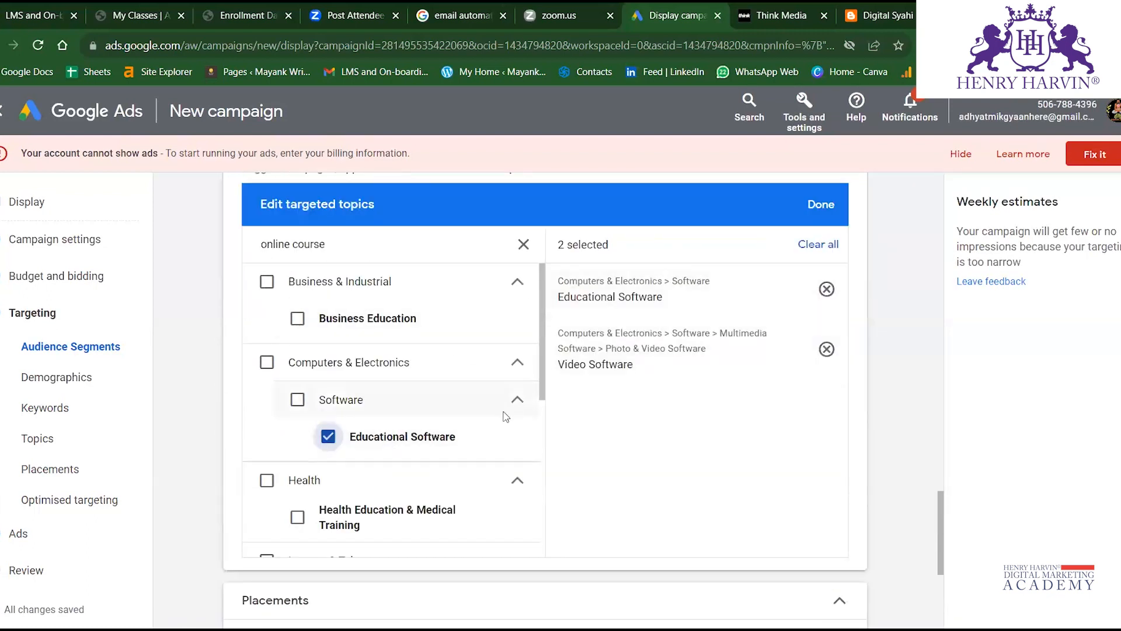
{"action": "scroll", "coordinate": [471, 475], "scroll_direction": "down", "scroll_amount": 4}
{"action": "scroll", "coordinate": [469, 481], "scroll_direction": "down", "scroll_amount": 5}
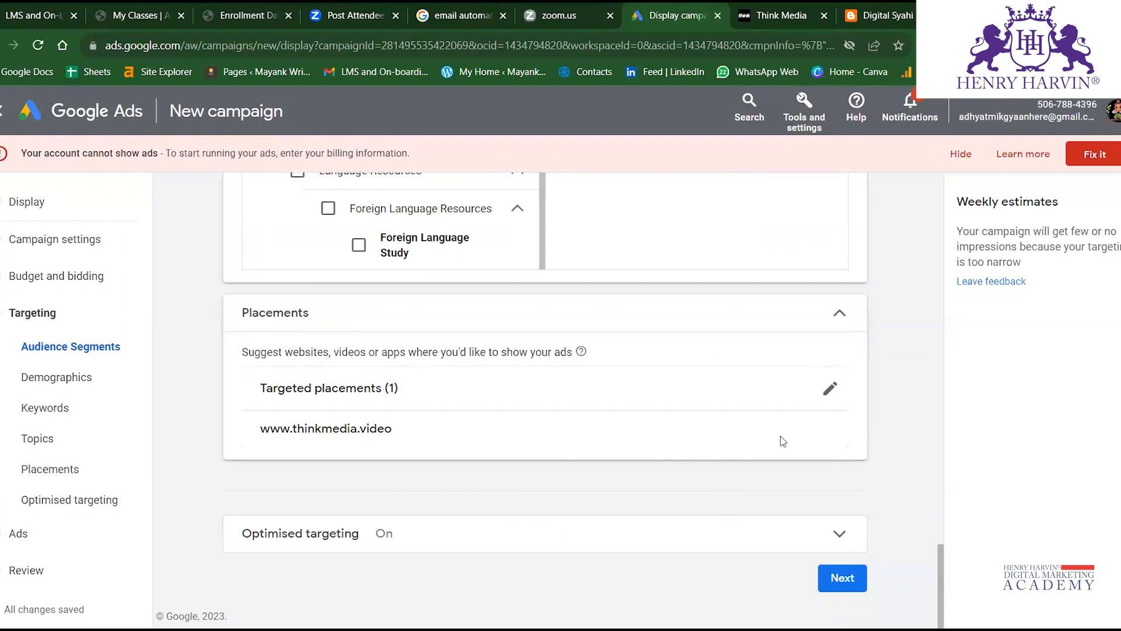
Open the targeted placements for editing and browse the YouTube channels matching thinkmedia.
{"action": "left_click", "coordinate": [832, 391]}
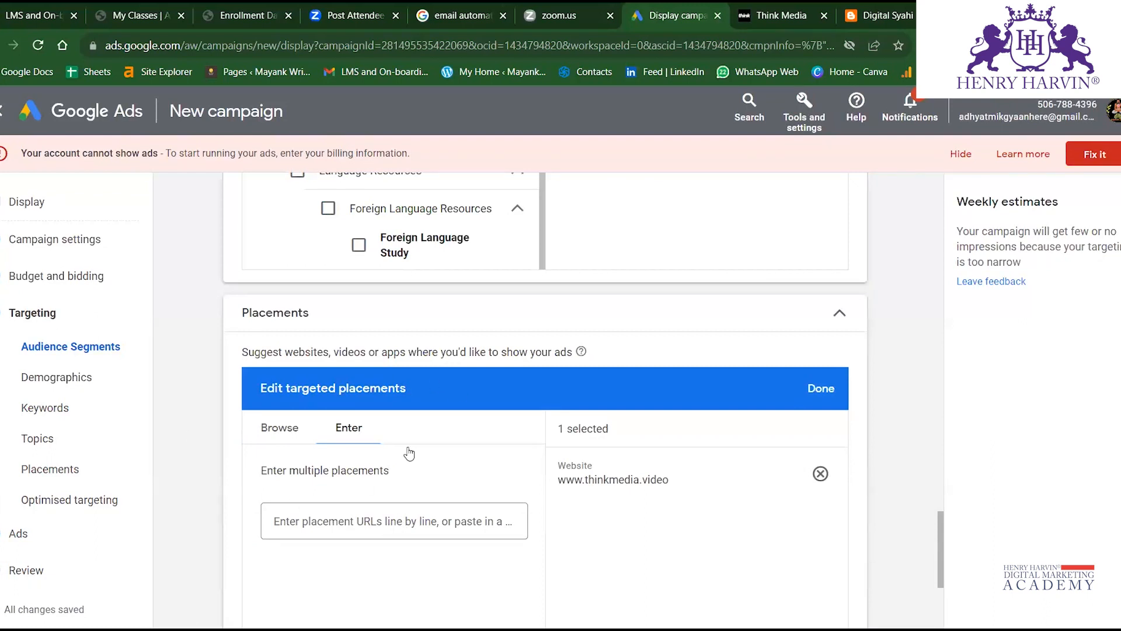
{"action": "left_click", "coordinate": [266, 433]}
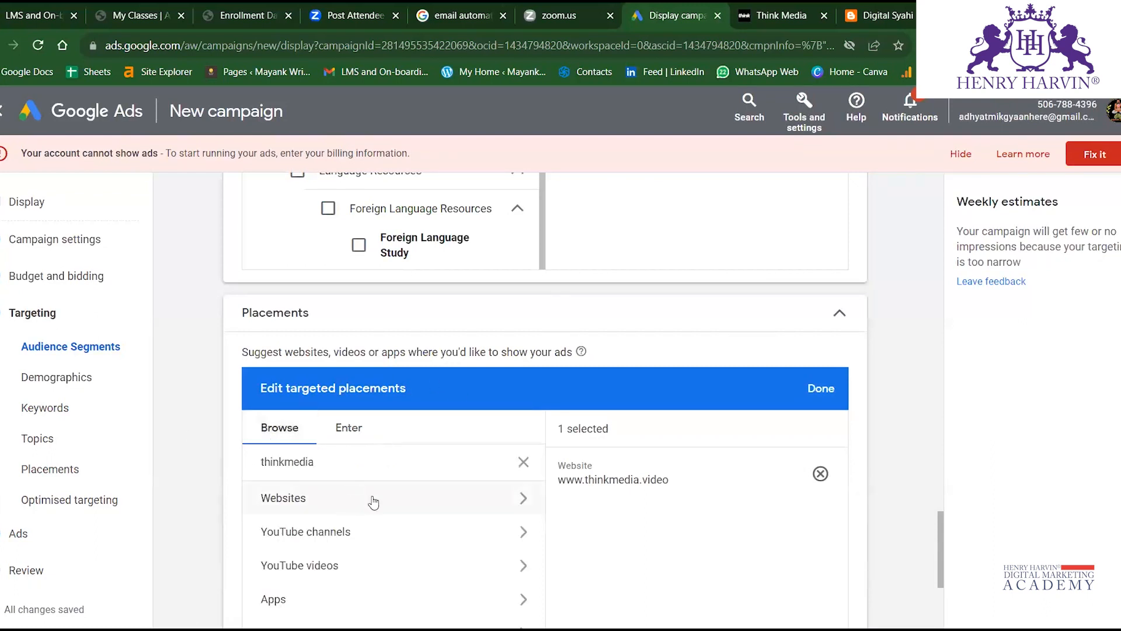
{"action": "left_click", "coordinate": [523, 533]}
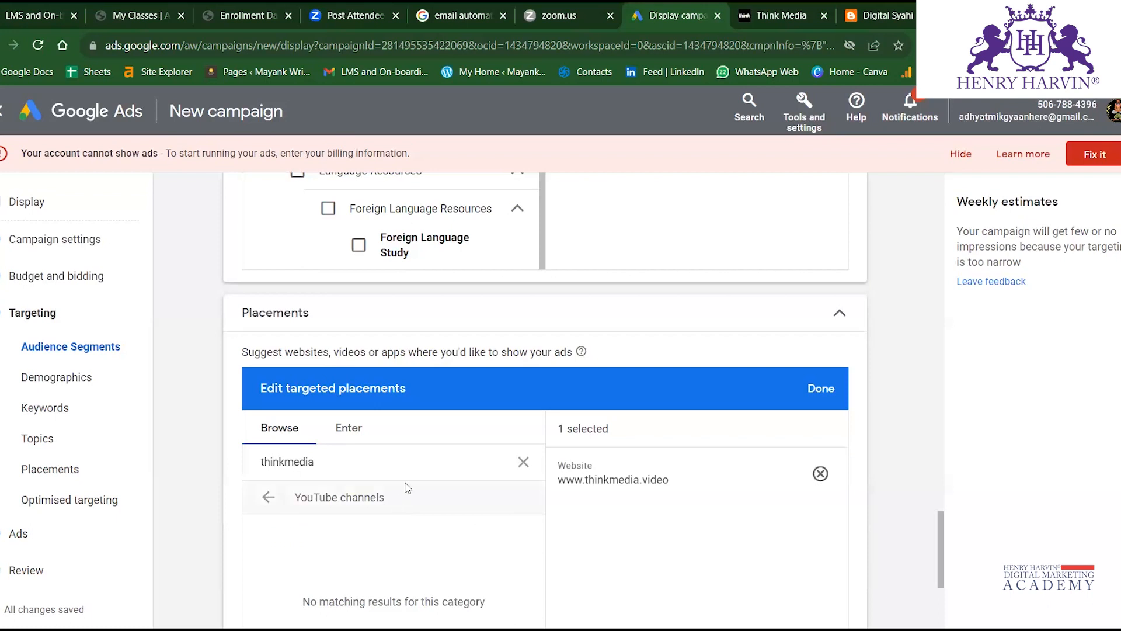
{"action": "scroll", "coordinate": [411, 485], "scroll_direction": "down", "scroll_amount": 3}
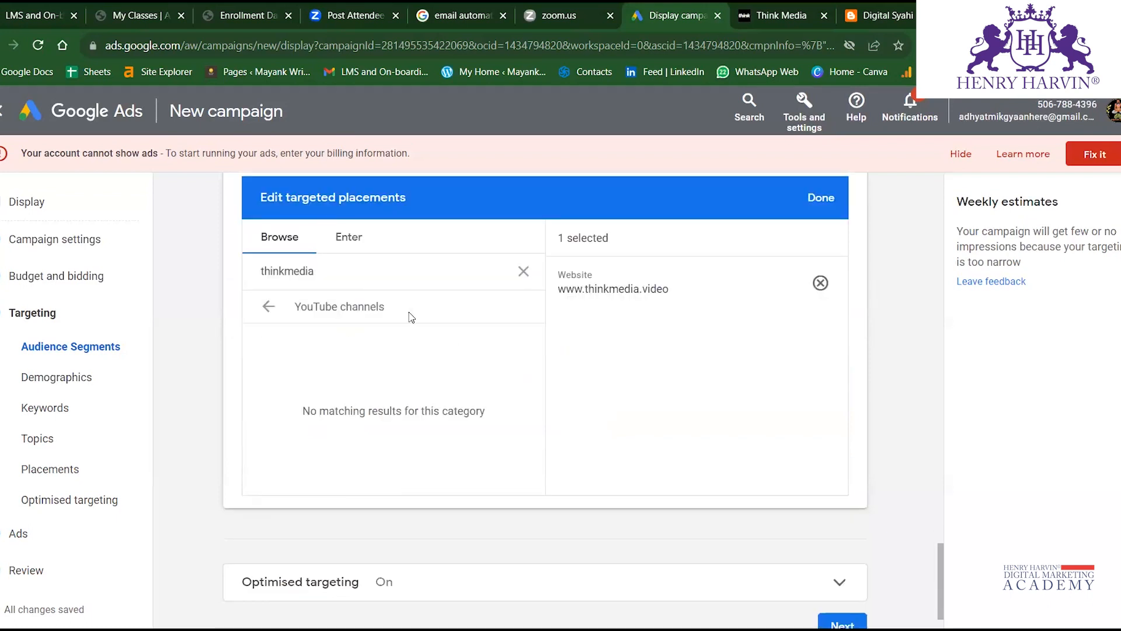
Clear the thinkmedia placement search and search the YouTube video placements for "video editing".
{"action": "double_click", "coordinate": [315, 271]}
{"action": "key", "text": "BackSpace"}
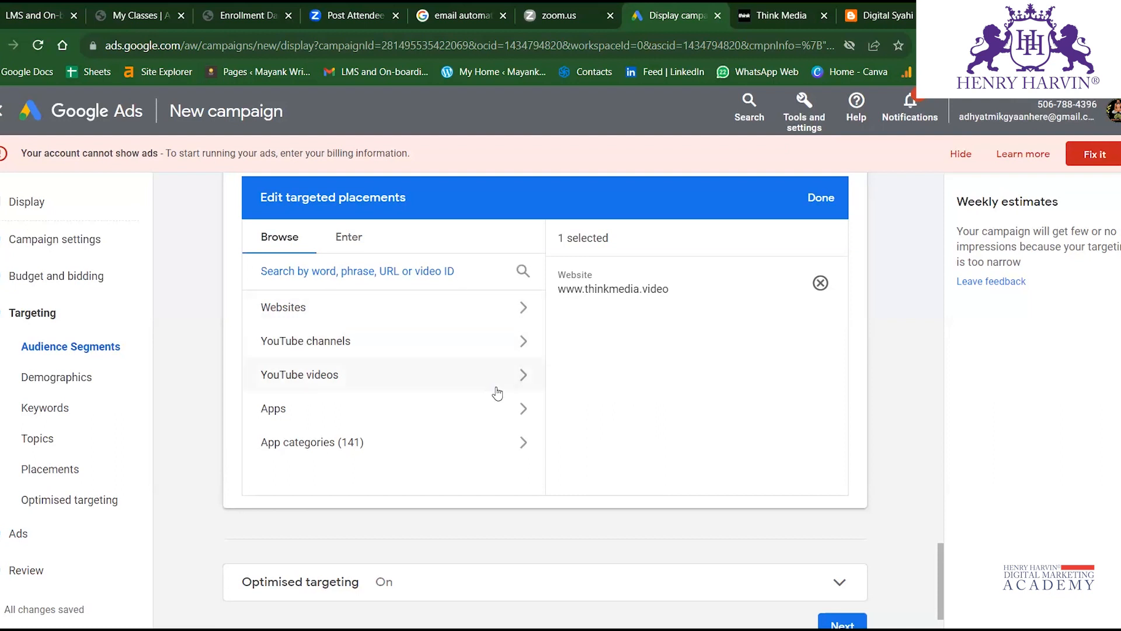
{"action": "left_click", "coordinate": [524, 375]}
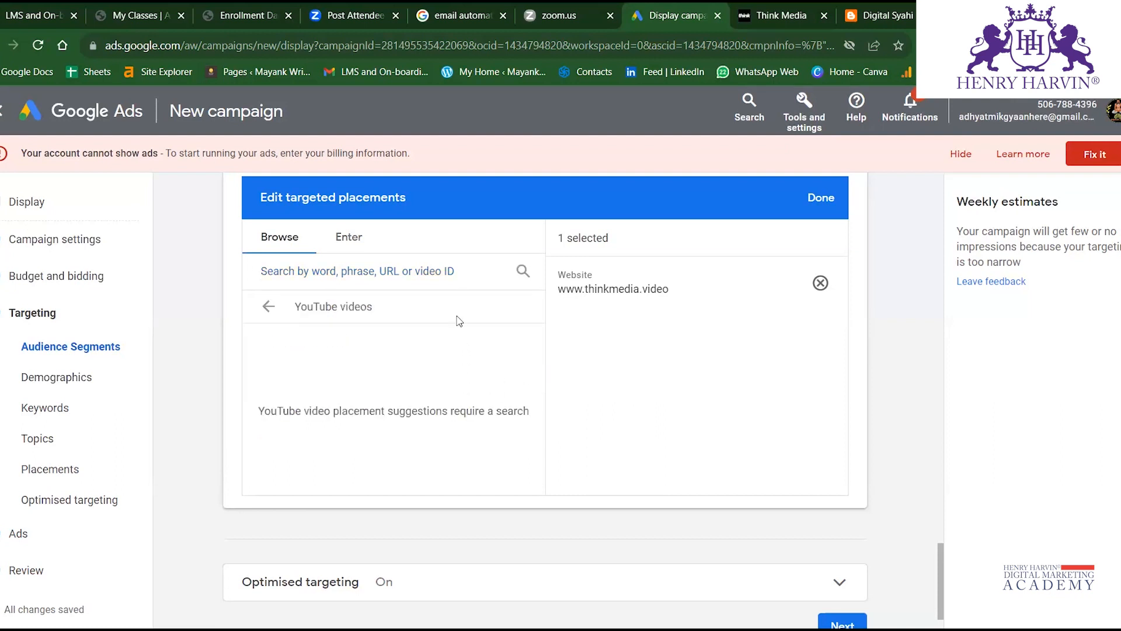
{"action": "type", "text": "vid"}
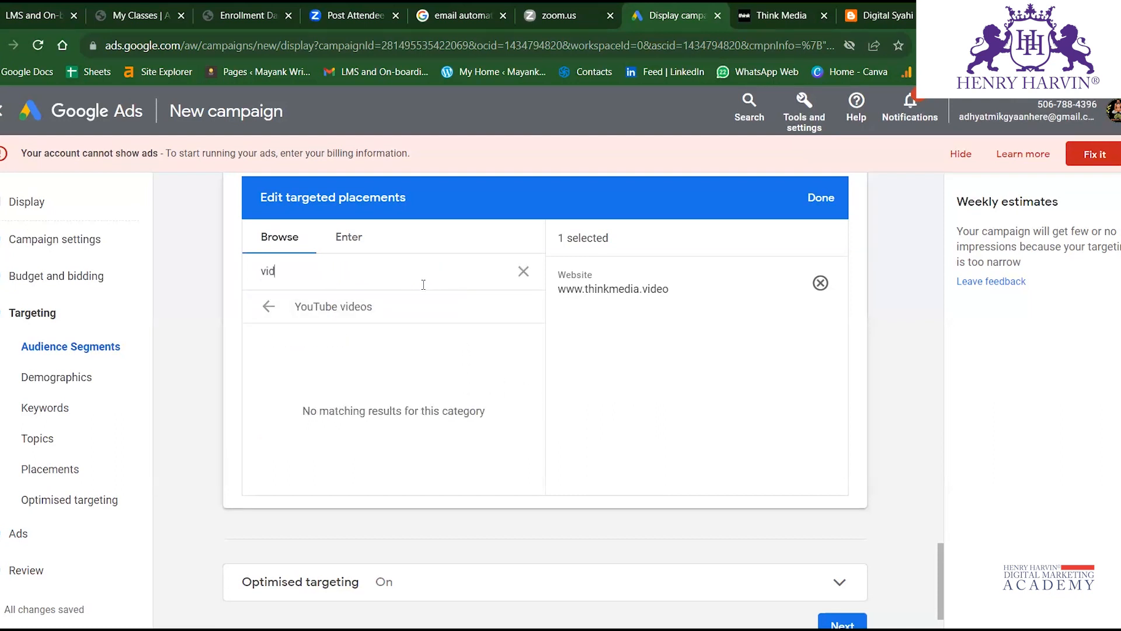
{"action": "type", "text": "eo editi"}
{"action": "key", "text": "BackSpace"}
{"action": "key", "text": "BackSpace"}
{"action": "type", "text": "iting"}
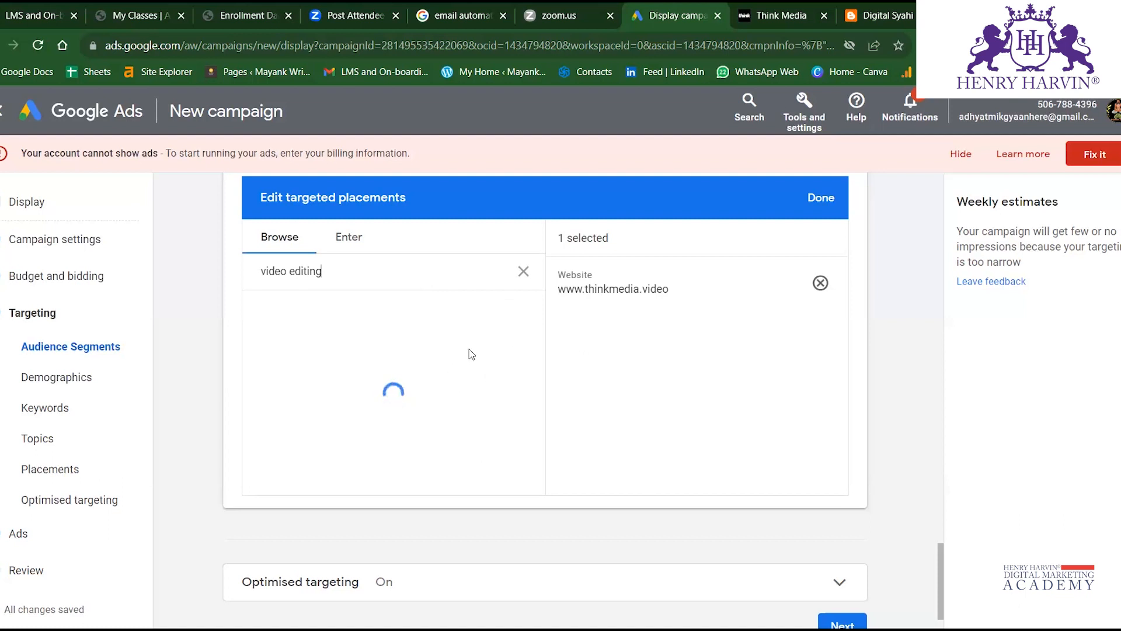
{"action": "scroll", "coordinate": [453, 353], "scroll_direction": "down", "scroll_amount": 1}
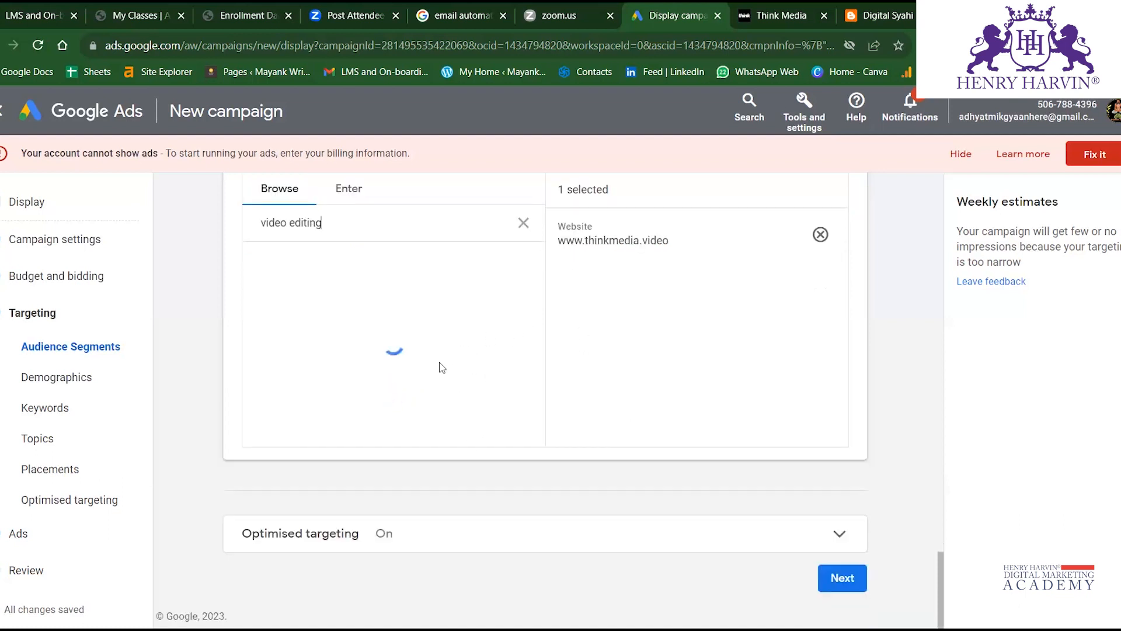
{"action": "scroll", "coordinate": [442, 368], "scroll_direction": "up", "scroll_amount": 5}
{"action": "scroll", "coordinate": [435, 373], "scroll_direction": "down", "scroll_amount": 5}
Leave the targeting settings, continue past ad creation to the campaign review and look through its summary.
{"action": "left_click", "coordinate": [842, 582]}
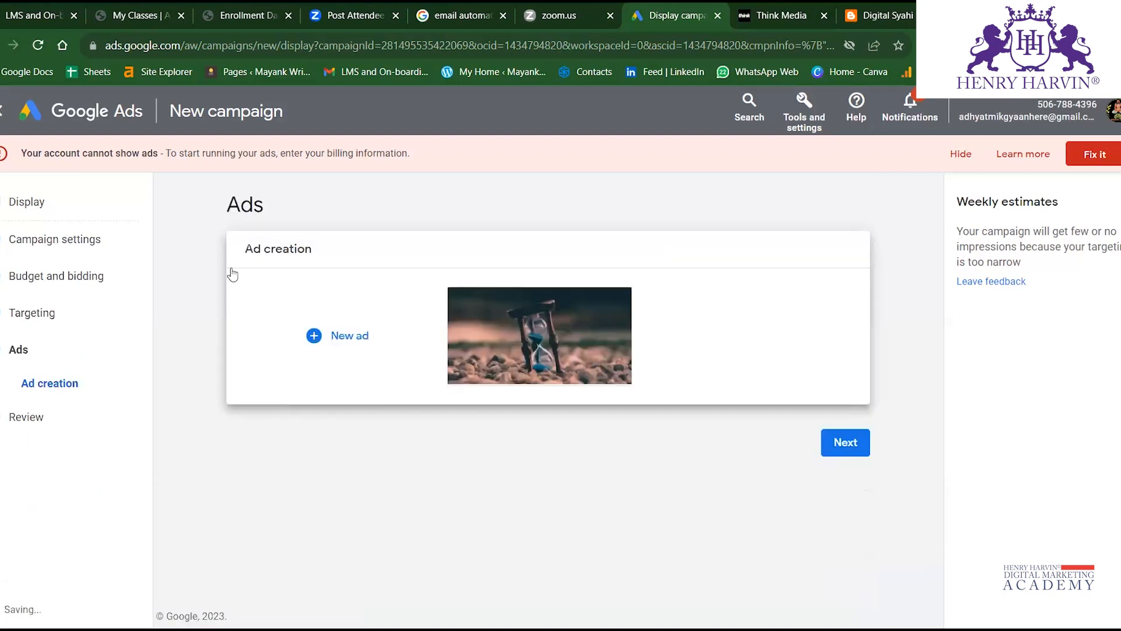
{"action": "left_click", "coordinate": [854, 446]}
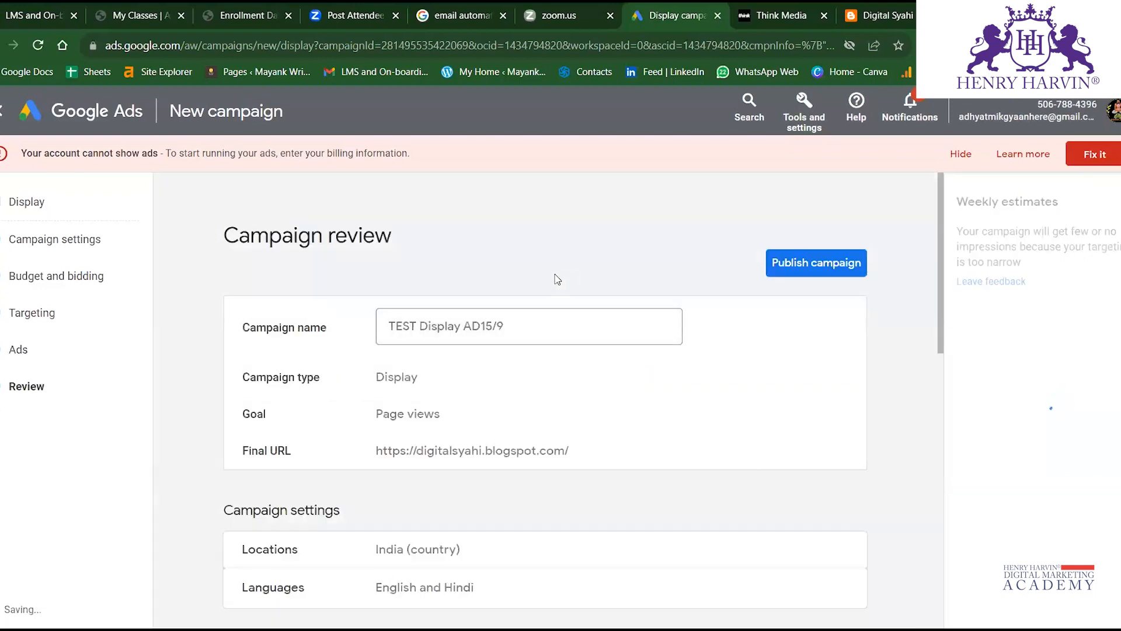
{"action": "scroll", "coordinate": [519, 391], "scroll_direction": "down", "scroll_amount": 10}
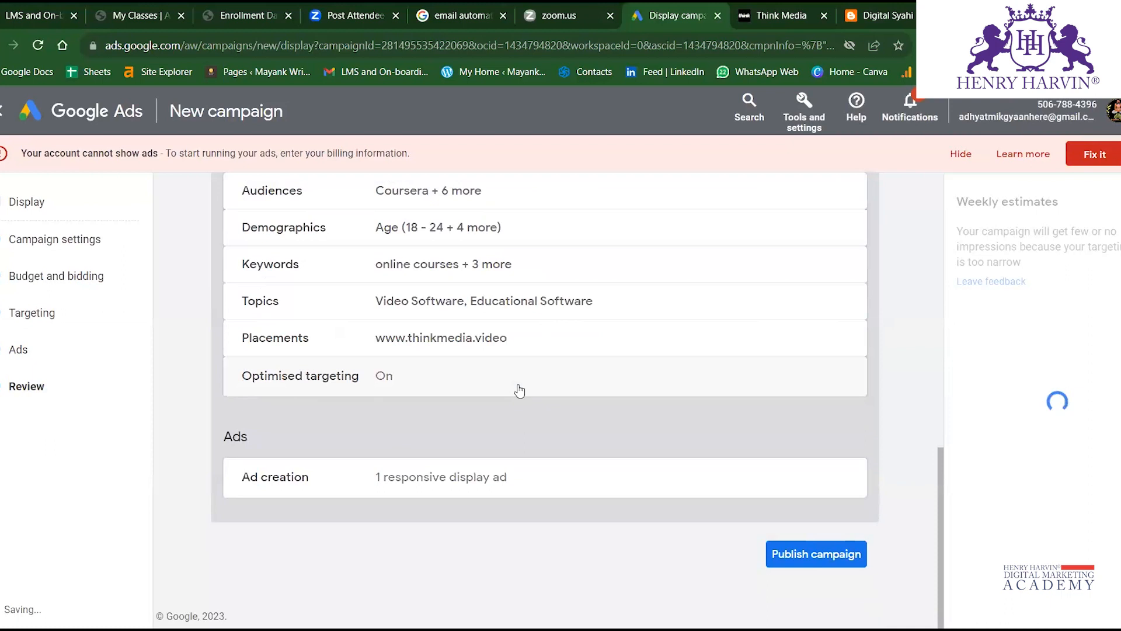
{"action": "scroll", "coordinate": [518, 400], "scroll_direction": "up", "scroll_amount": 10}
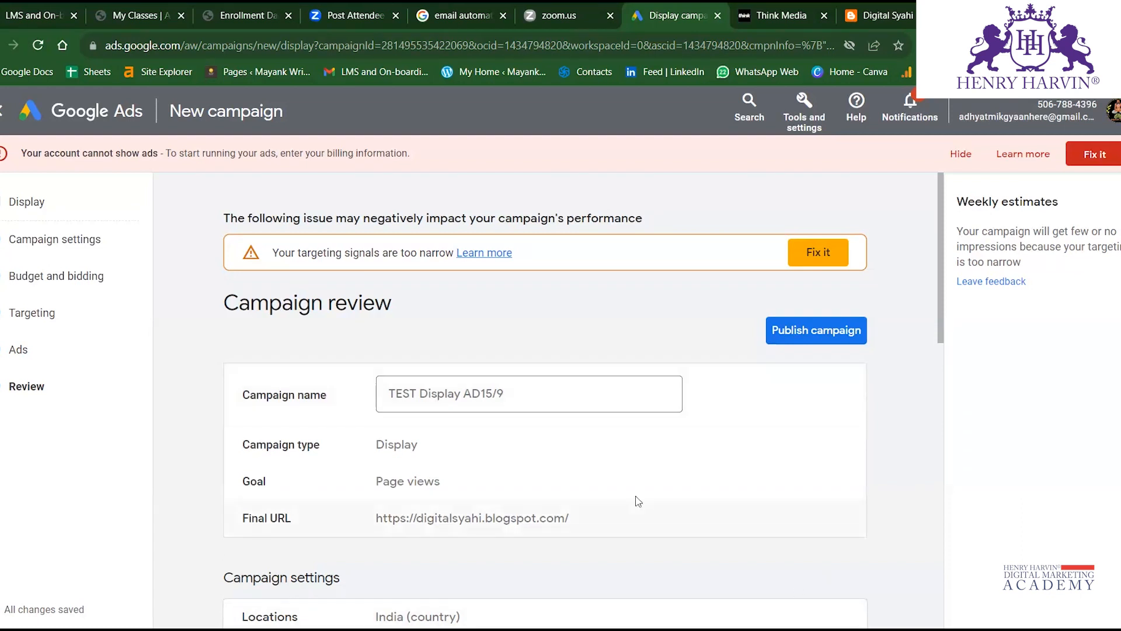
Recheck the campaign settings, budget, targeting and ads in the review, and publish the campaign.
{"action": "scroll", "coordinate": [632, 495], "scroll_direction": "down", "scroll_amount": 3}
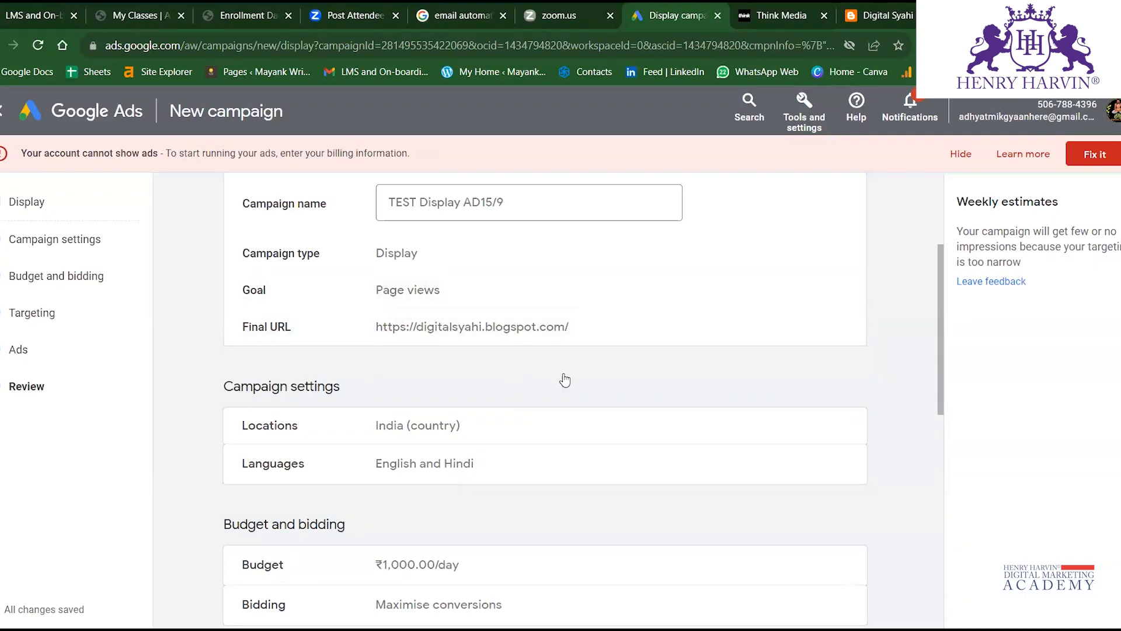
{"action": "scroll", "coordinate": [565, 380], "scroll_direction": "down", "scroll_amount": 9}
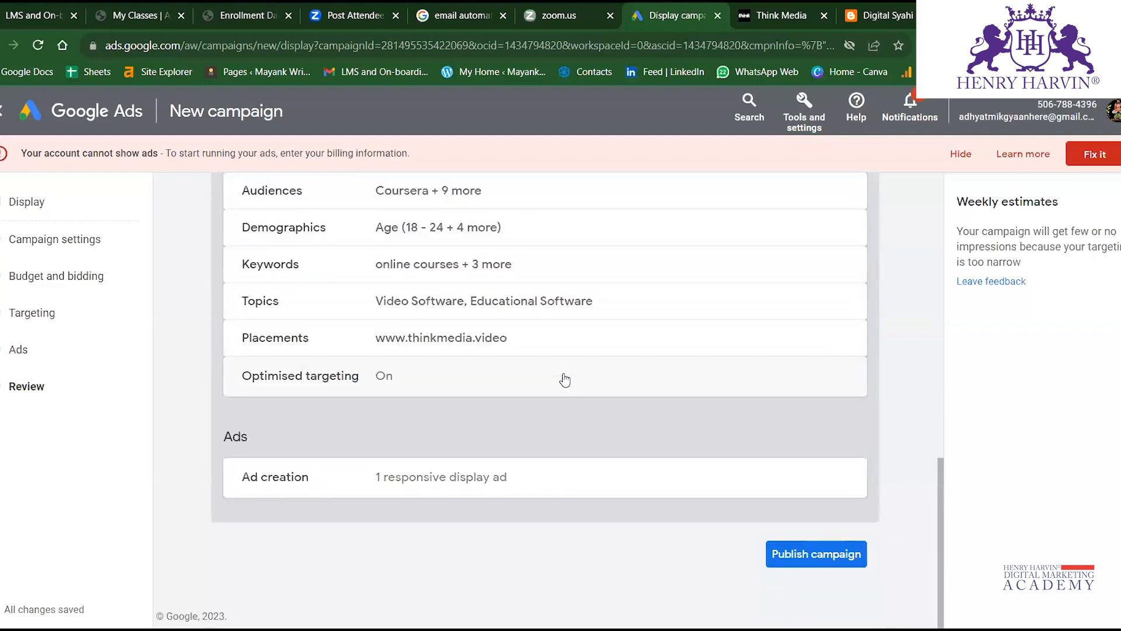
{"action": "scroll", "coordinate": [675, 456], "scroll_direction": "up", "scroll_amount": 2}
{"action": "scroll", "coordinate": [672, 456], "scroll_direction": "up", "scroll_amount": 6}
{"action": "scroll", "coordinate": [672, 453], "scroll_direction": "down", "scroll_amount": 8}
{"action": "scroll", "coordinate": [672, 453], "scroll_direction": "up", "scroll_amount": 13}
{"action": "scroll", "coordinate": [675, 454], "scroll_direction": "down", "scroll_amount": 6}
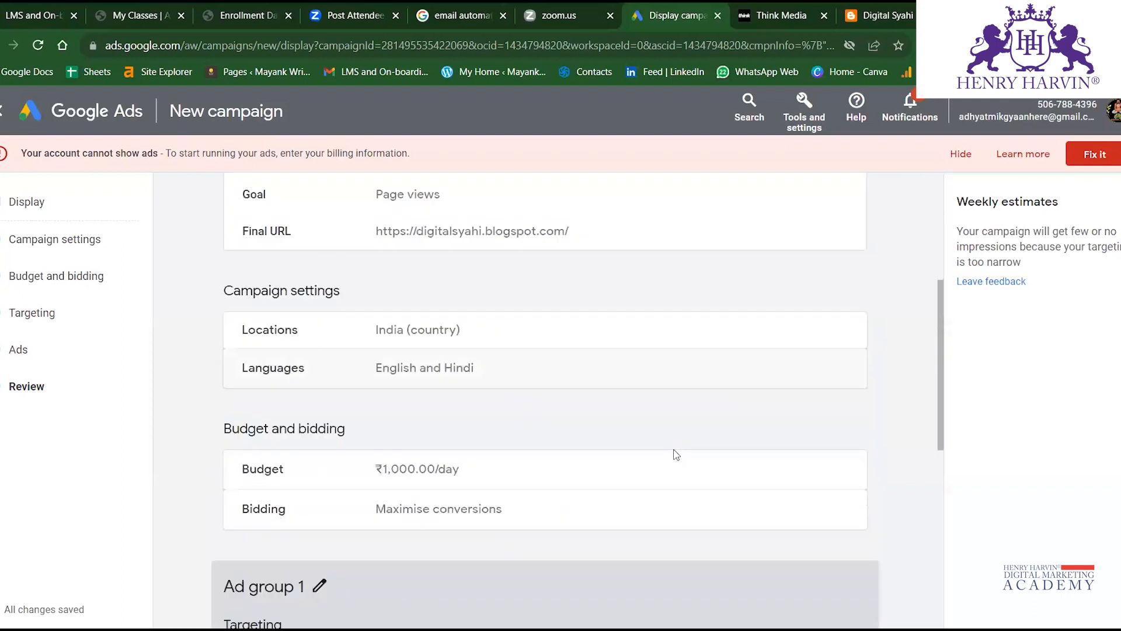
{"action": "scroll", "coordinate": [676, 455], "scroll_direction": "down", "scroll_amount": 8}
{"action": "left_click", "coordinate": [806, 560]}
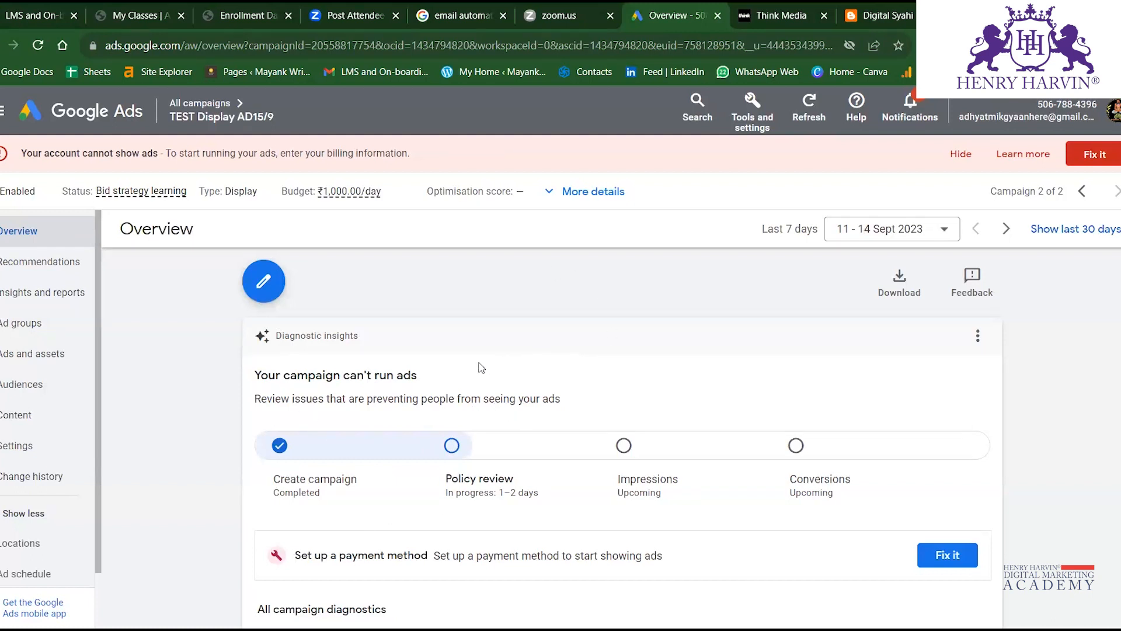
Examine the published campaign's diagnostics, ad preview and keyword summary in its overview.
{"action": "scroll", "coordinate": [487, 435], "scroll_direction": "down", "scroll_amount": 6}
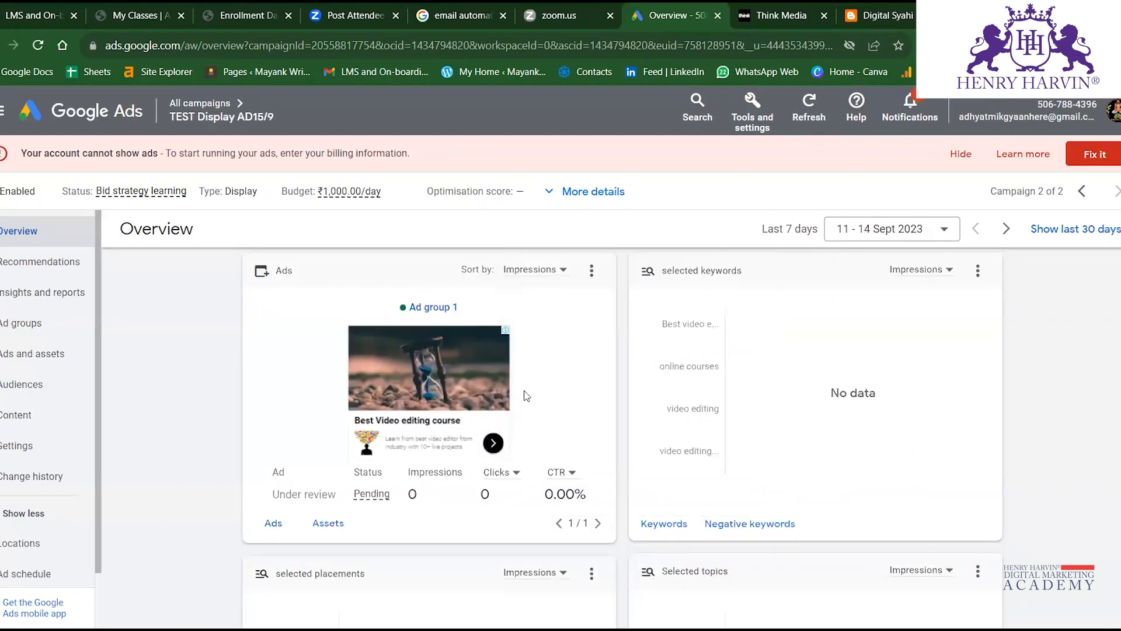
{"action": "scroll", "coordinate": [1087, 433], "scroll_direction": "up", "scroll_amount": 6}
{"action": "scroll", "coordinate": [1087, 433], "scroll_direction": "down", "scroll_amount": 5}
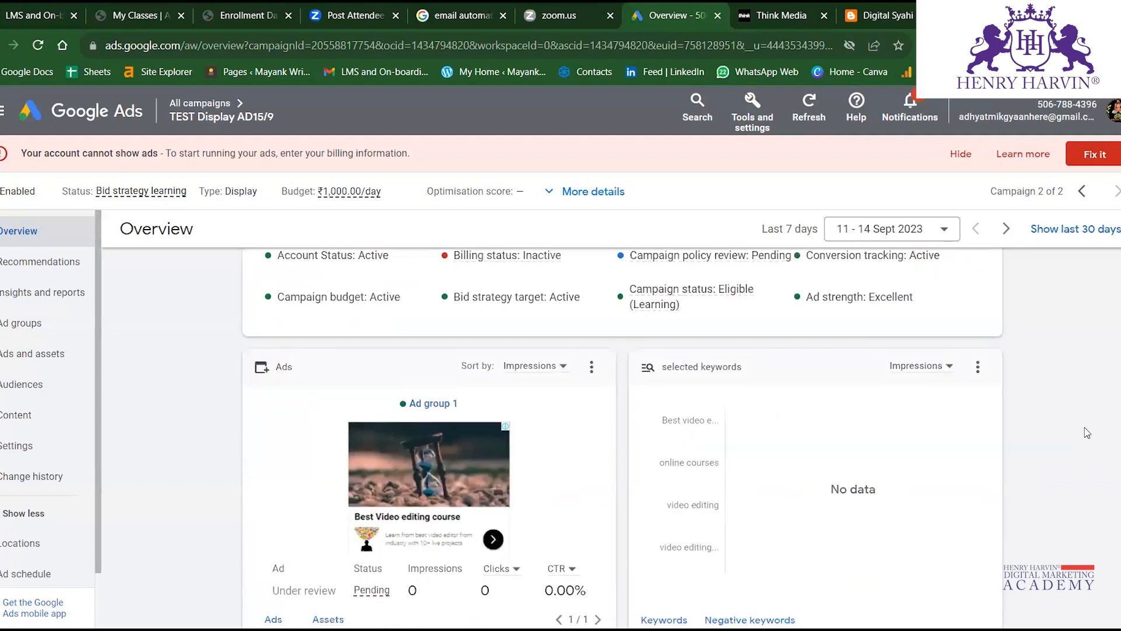
{"action": "scroll", "coordinate": [1088, 433], "scroll_direction": "up", "scroll_amount": 5}
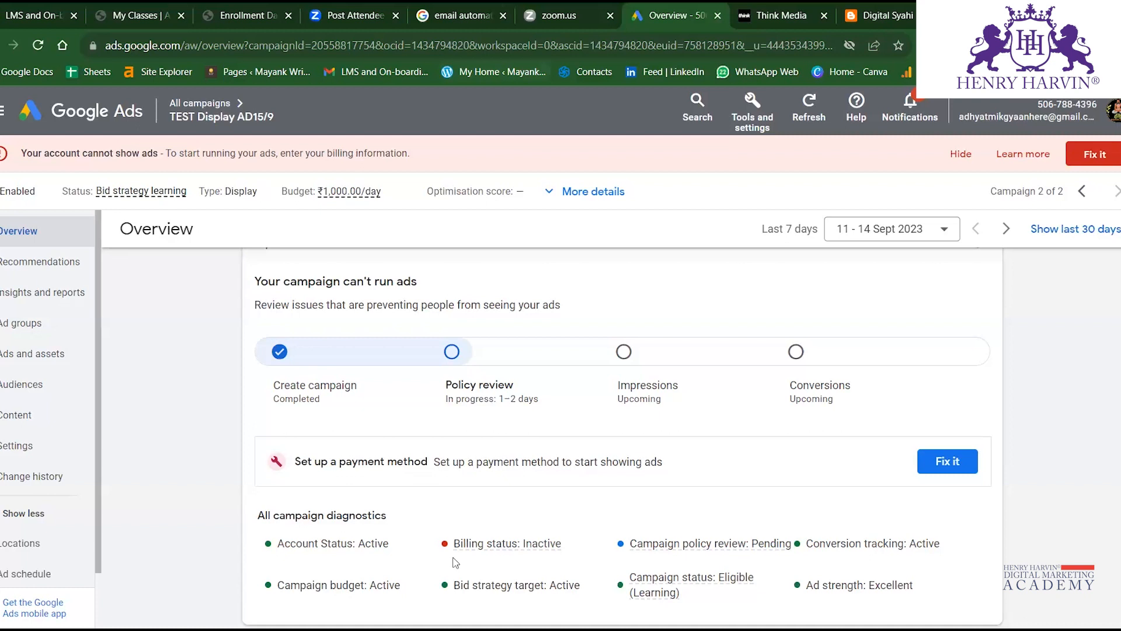
View the campaign's ad groups with the expanded campaign total, and show the options for creating a new ad.
{"action": "left_click", "coordinate": [41, 330]}
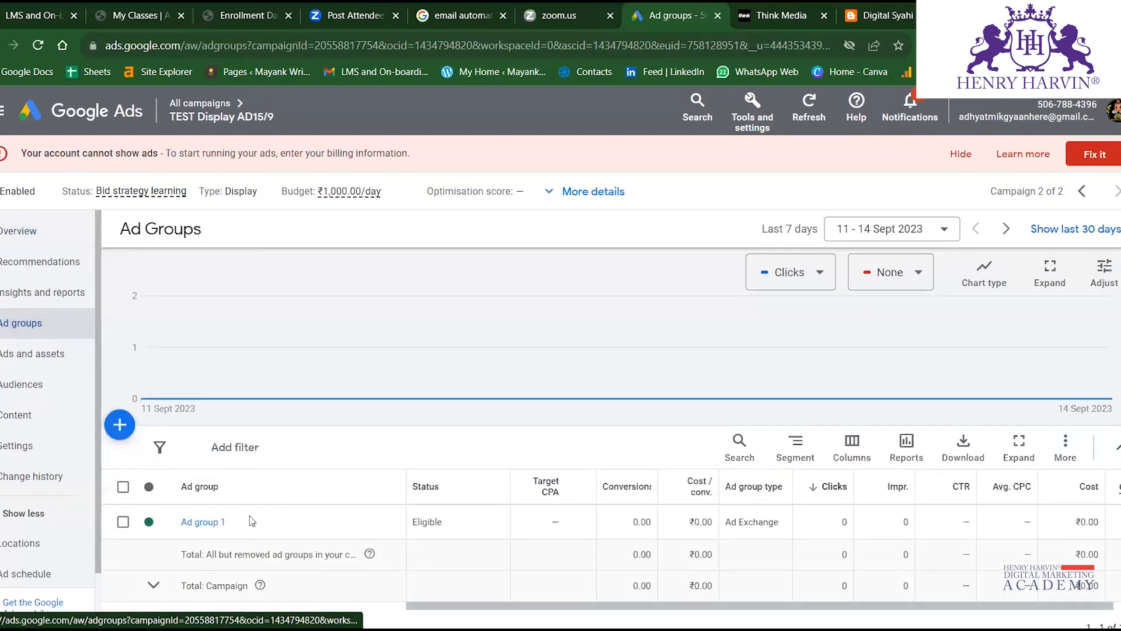
{"action": "scroll", "coordinate": [204, 508], "scroll_direction": "down", "scroll_amount": 2}
{"action": "left_click", "coordinate": [153, 490]}
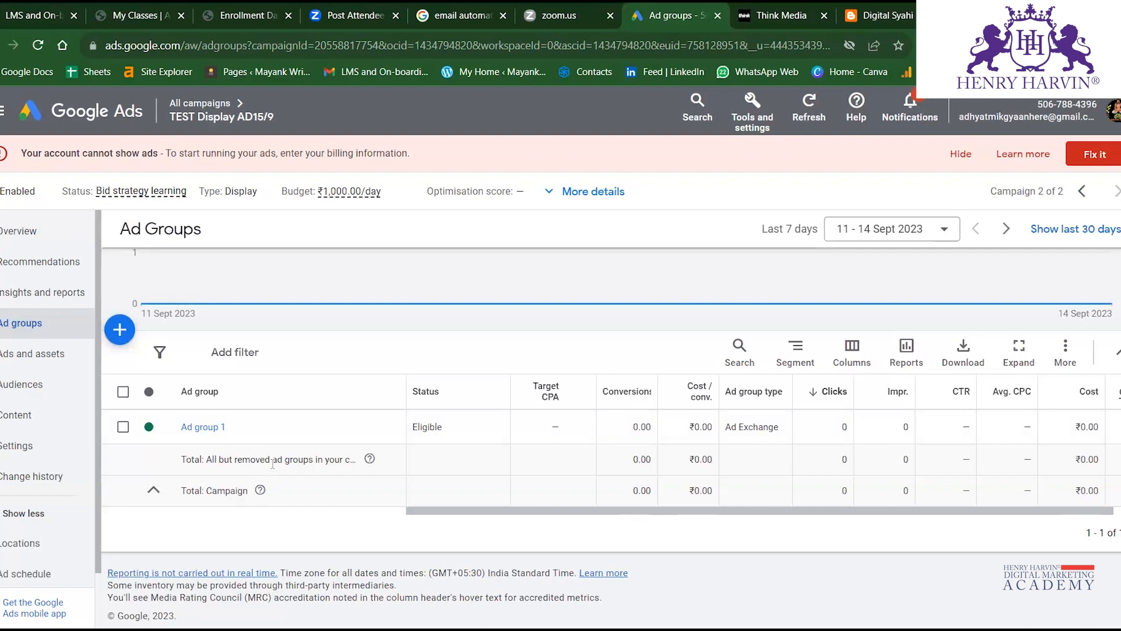
{"action": "left_click", "coordinate": [25, 358]}
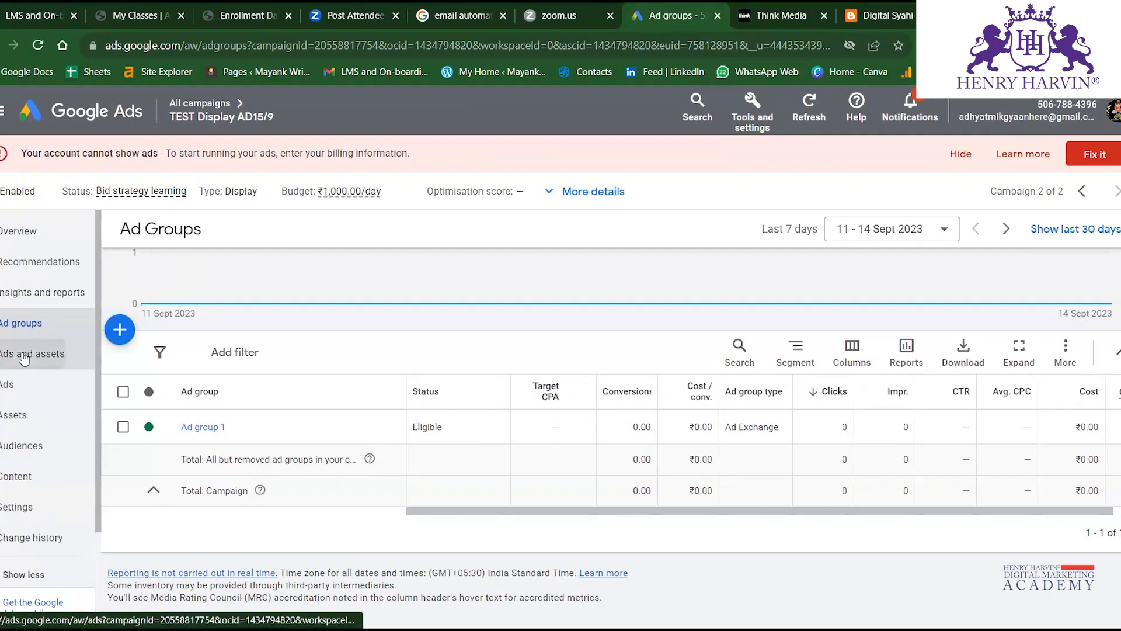
{"action": "left_click", "coordinate": [118, 421]}
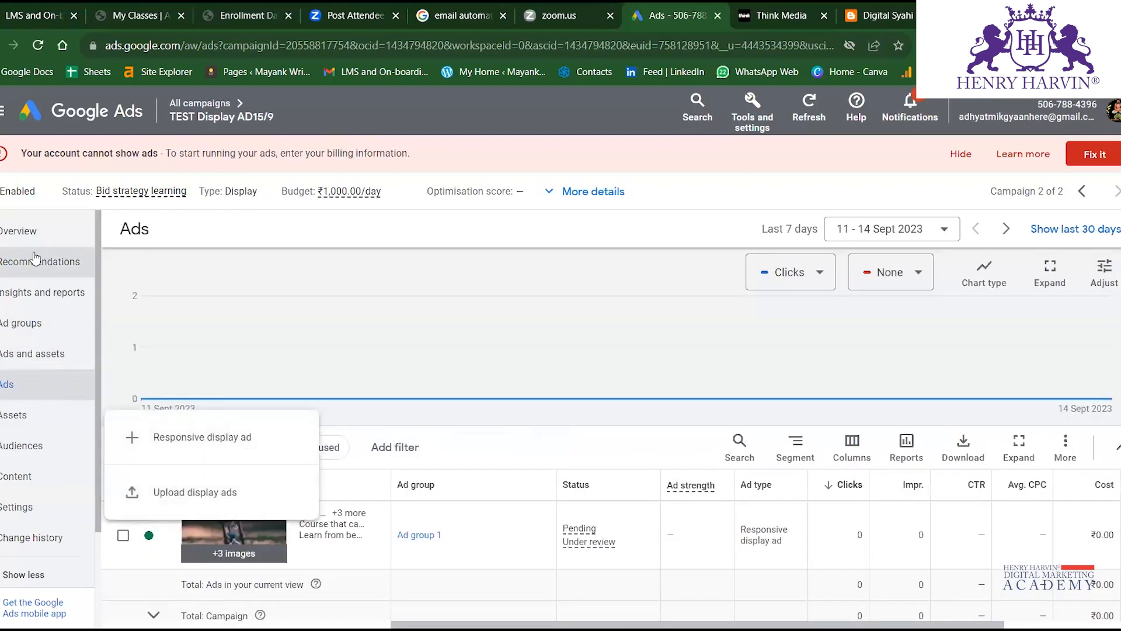
Return to the campaign overview and examine the list of all campaigns in the account.
{"action": "left_click", "coordinate": [27, 232]}
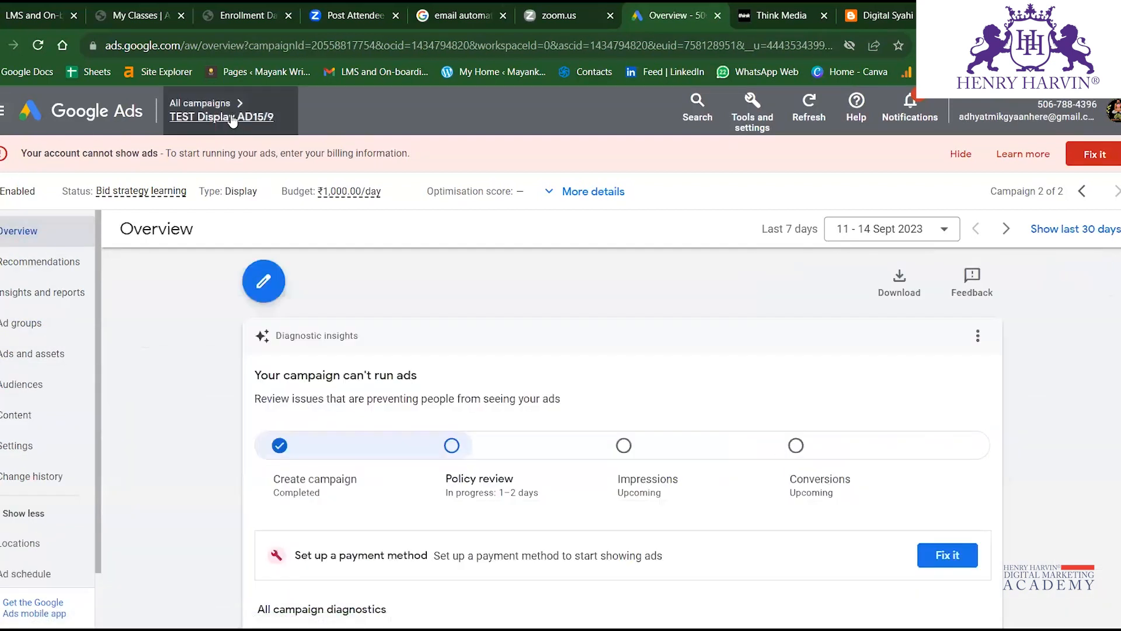
{"action": "left_click", "coordinate": [220, 105]}
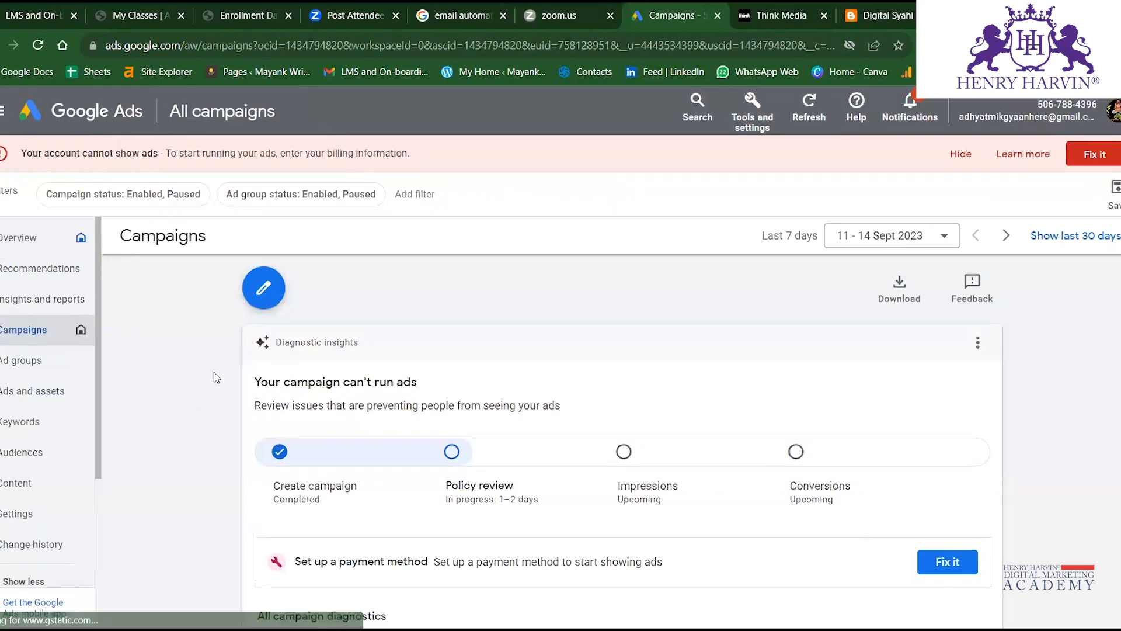
{"action": "scroll", "coordinate": [201, 458], "scroll_direction": "down", "scroll_amount": 2}
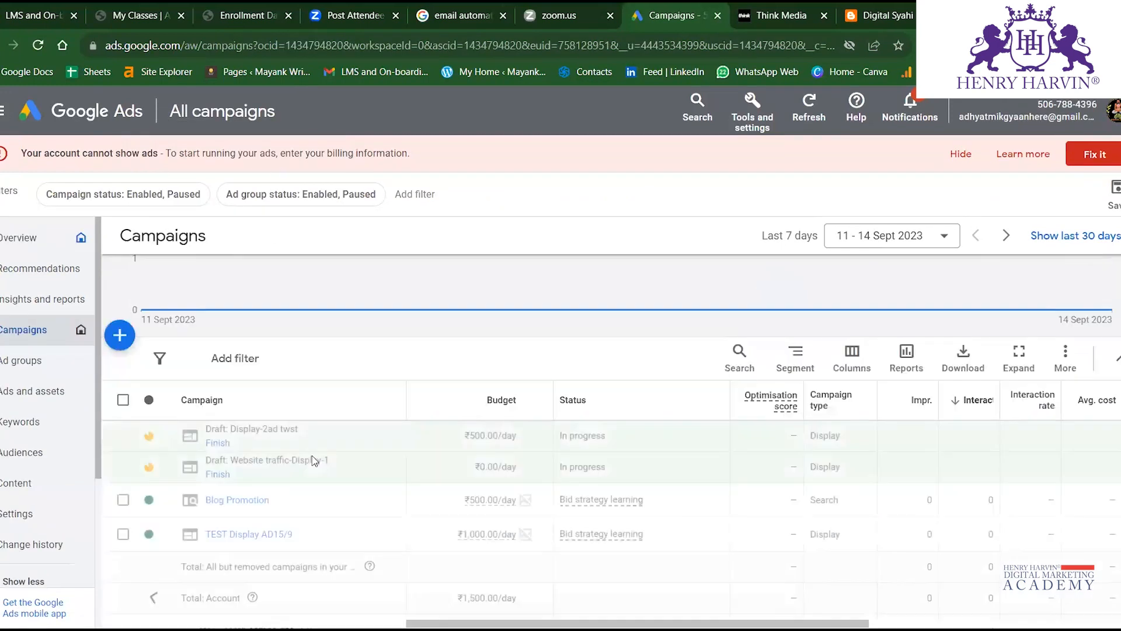
{"action": "scroll", "coordinate": [214, 479], "scroll_direction": "down", "scroll_amount": 3}
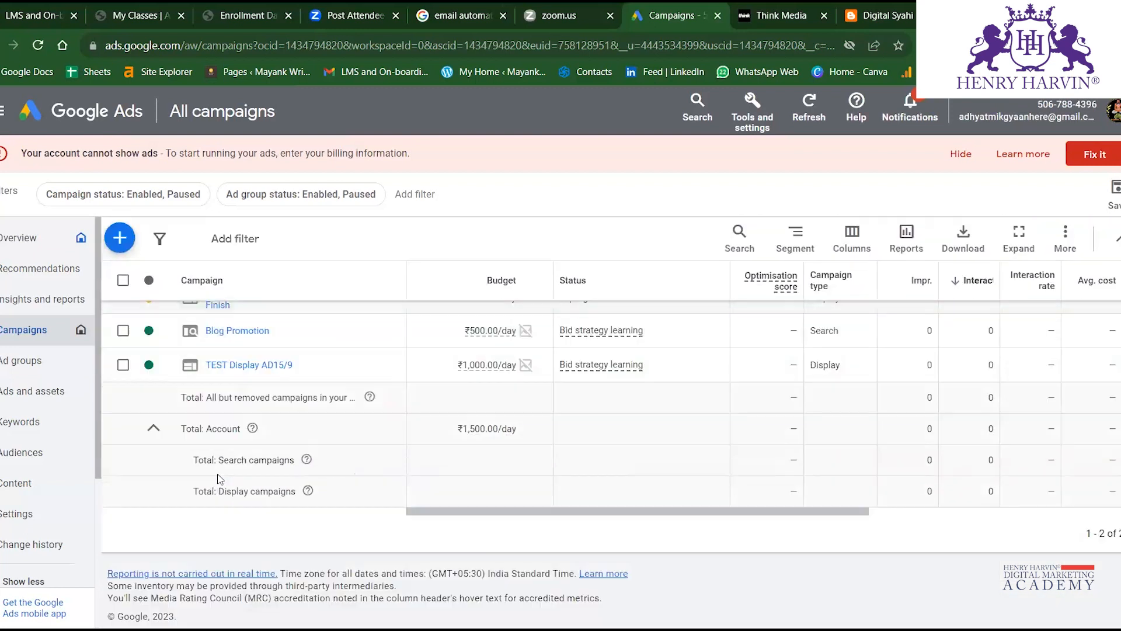
Open the Blog Promotion campaign's Blogger Hindi ad group and examine its search keywords.
{"action": "left_click", "coordinate": [232, 335]}
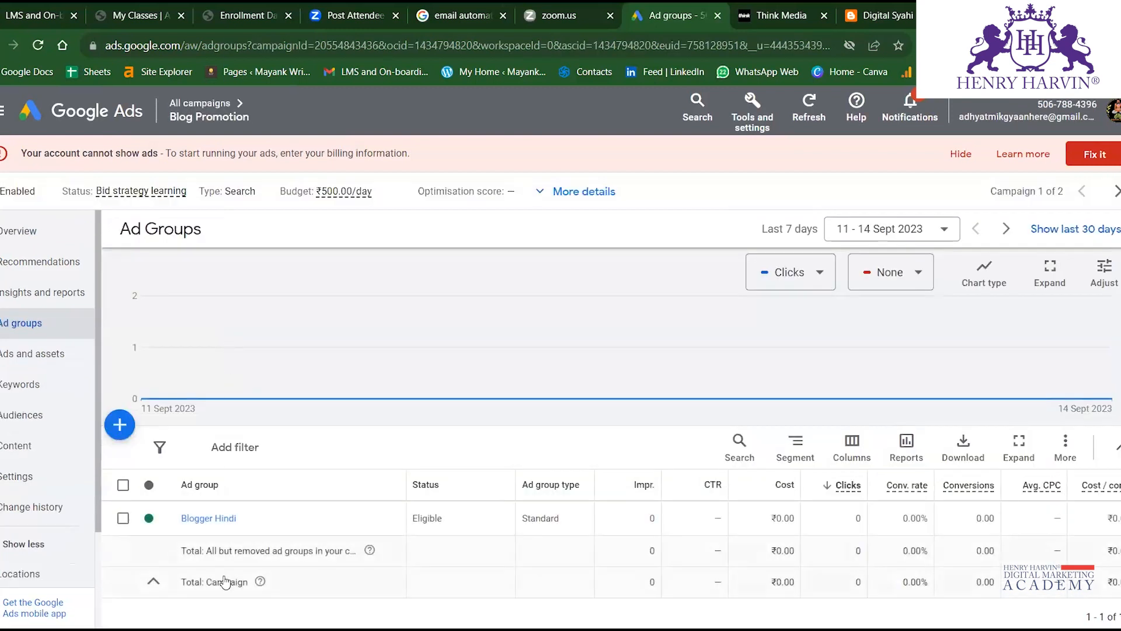
{"action": "scroll", "coordinate": [226, 581], "scroll_direction": "down", "scroll_amount": 2}
{"action": "left_click", "coordinate": [222, 434]}
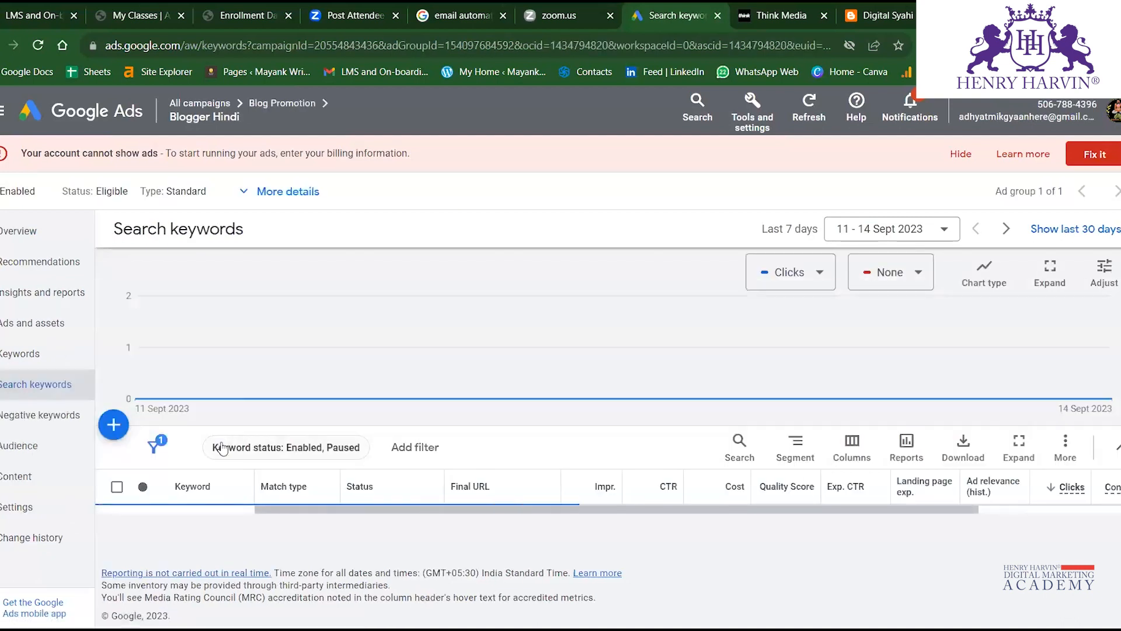
{"action": "scroll", "coordinate": [575, 432], "scroll_direction": "down", "scroll_amount": 2}
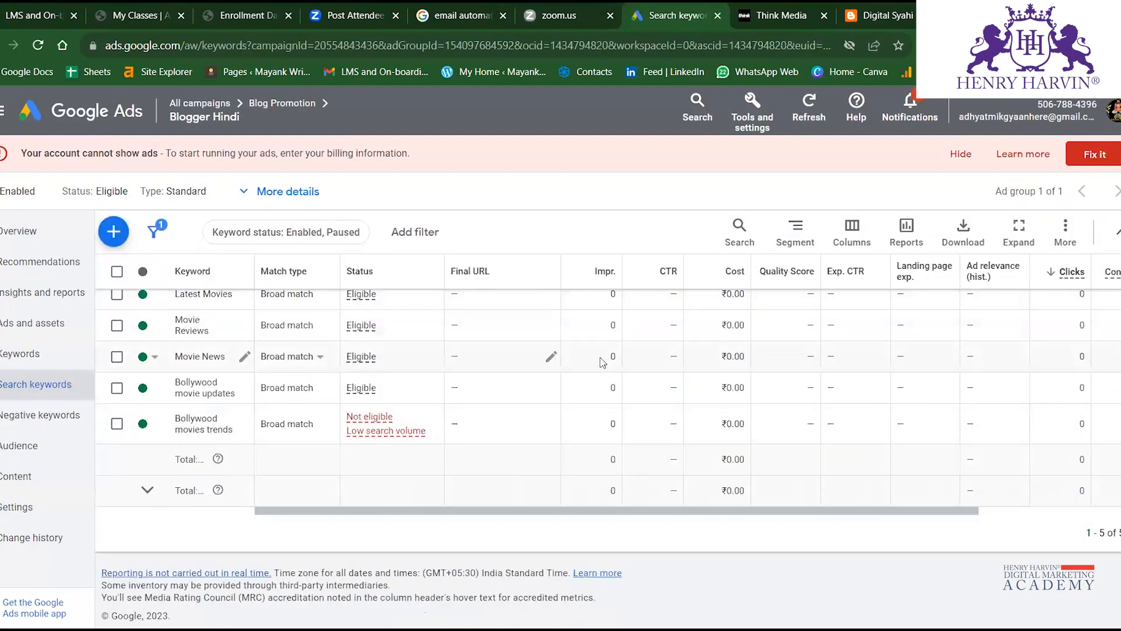
{"action": "scroll", "coordinate": [601, 358], "scroll_direction": "up", "scroll_amount": 3}
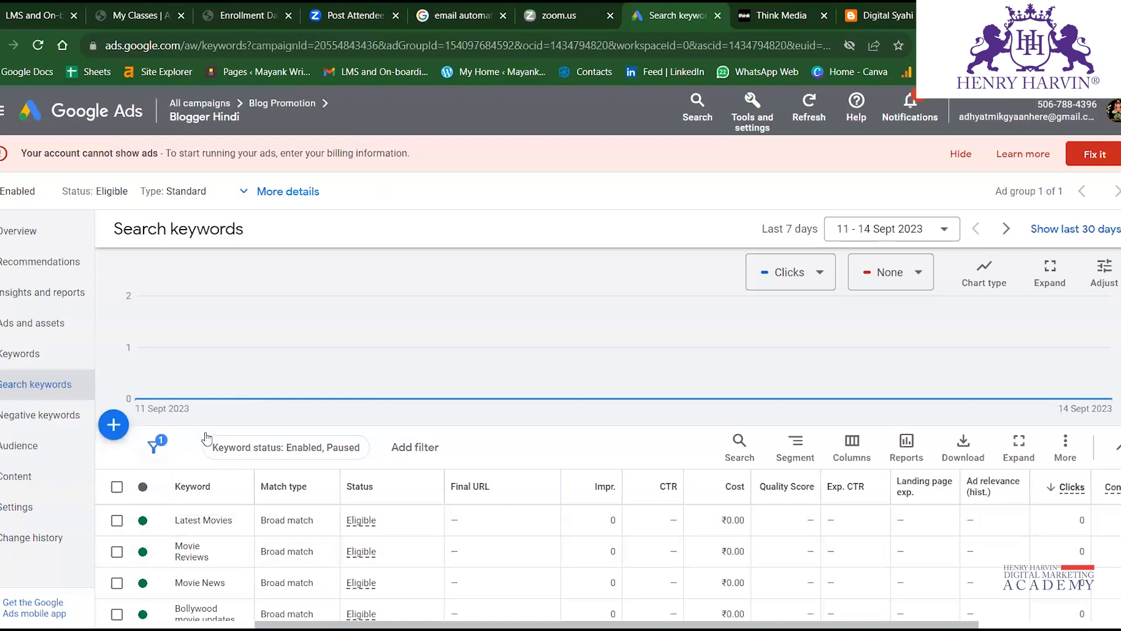
View the ads of the Blogger Hindi ad group, and look through the ad group's overview.
{"action": "left_click", "coordinate": [30, 323]}
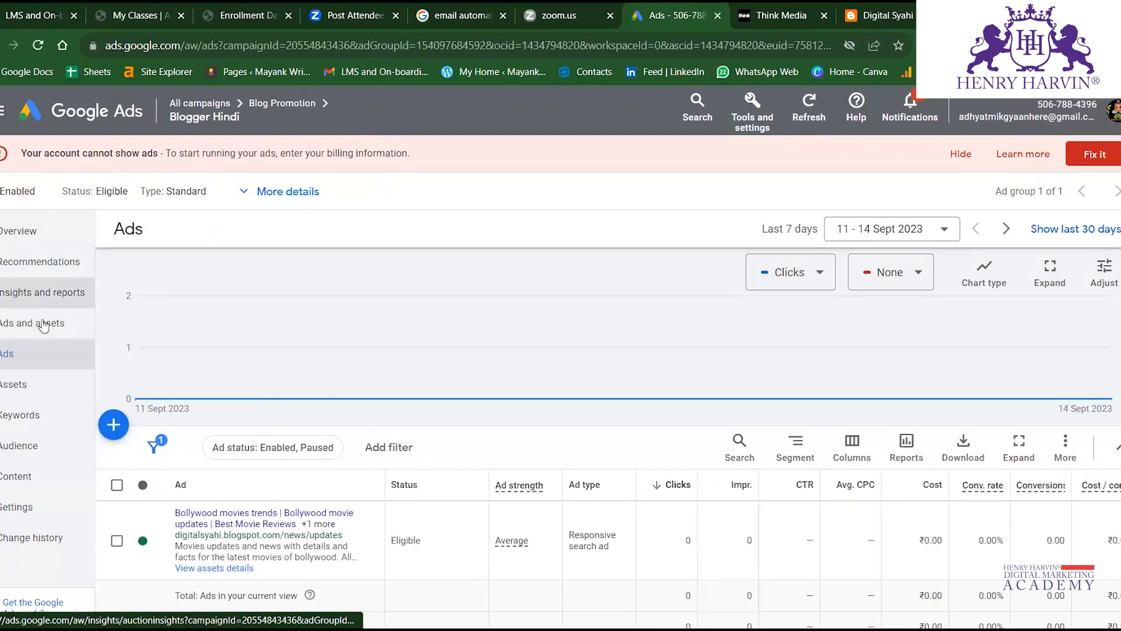
{"action": "scroll", "coordinate": [333, 535], "scroll_direction": "down", "scroll_amount": 2}
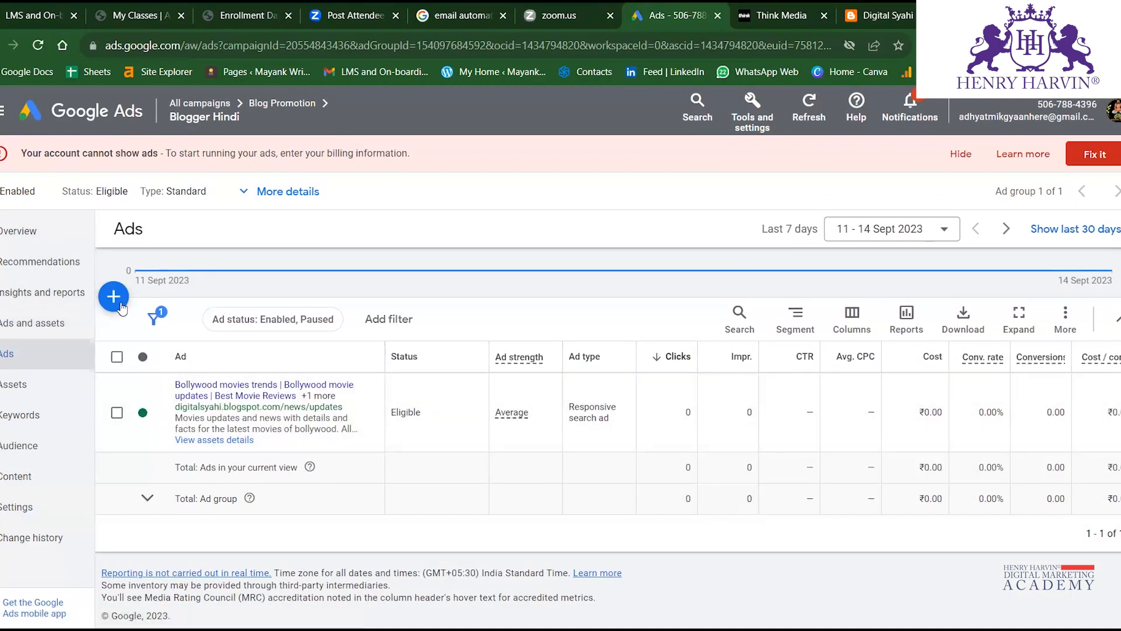
{"action": "left_click", "coordinate": [34, 261]}
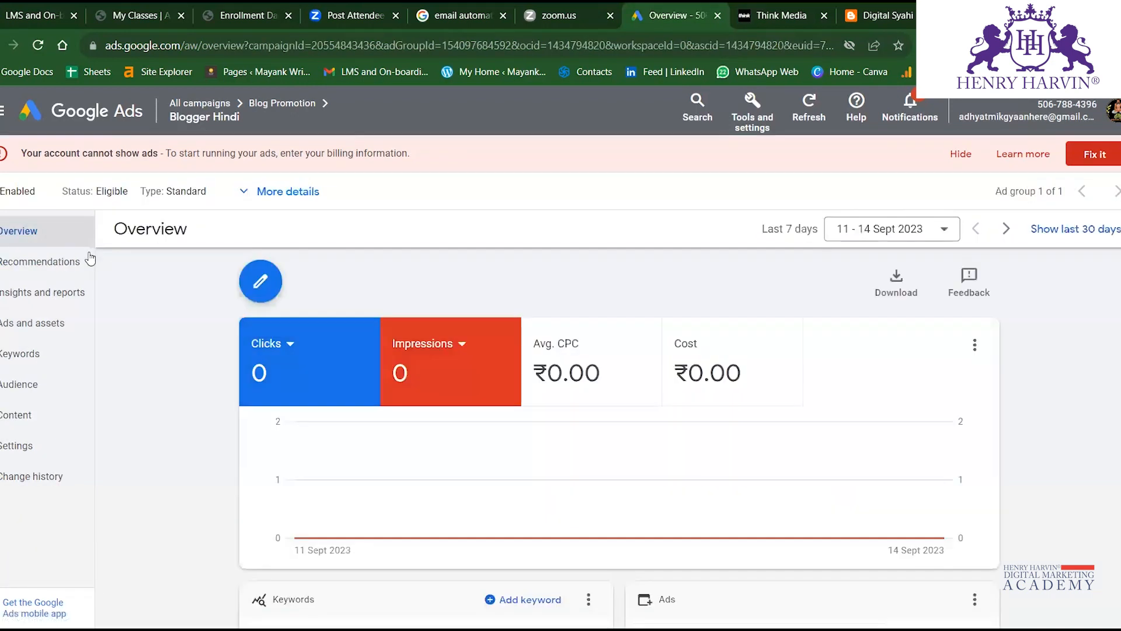
{"action": "scroll", "coordinate": [387, 558], "scroll_direction": "down", "scroll_amount": 6}
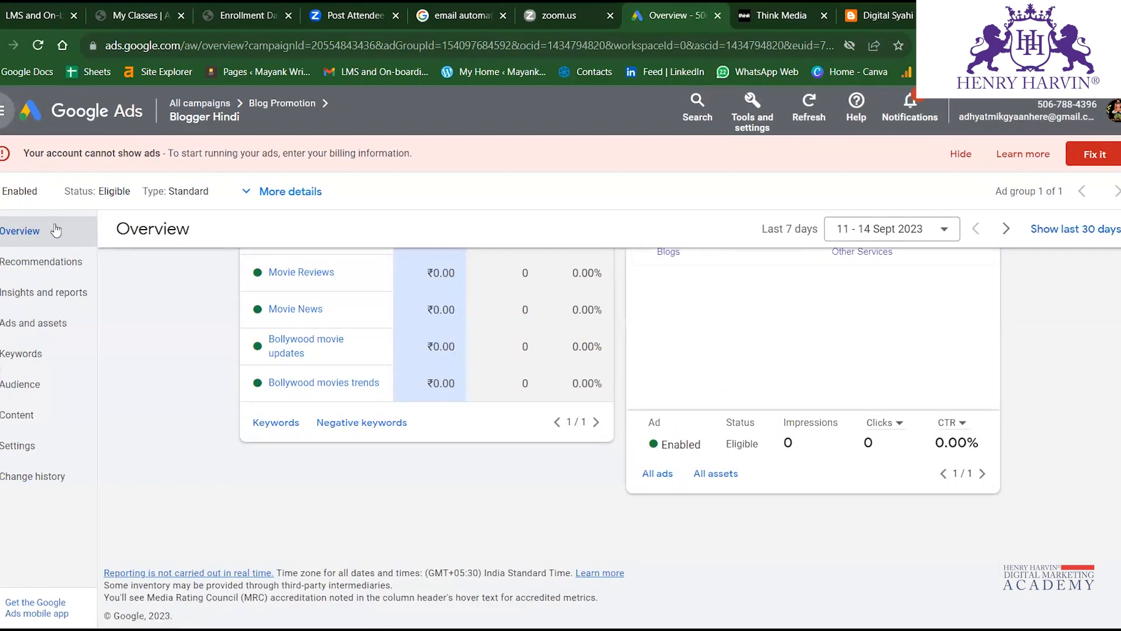
Open the Blog Promotion campaign's overview and examine its diagnostic insights.
{"action": "left_click", "coordinate": [3, 240]}
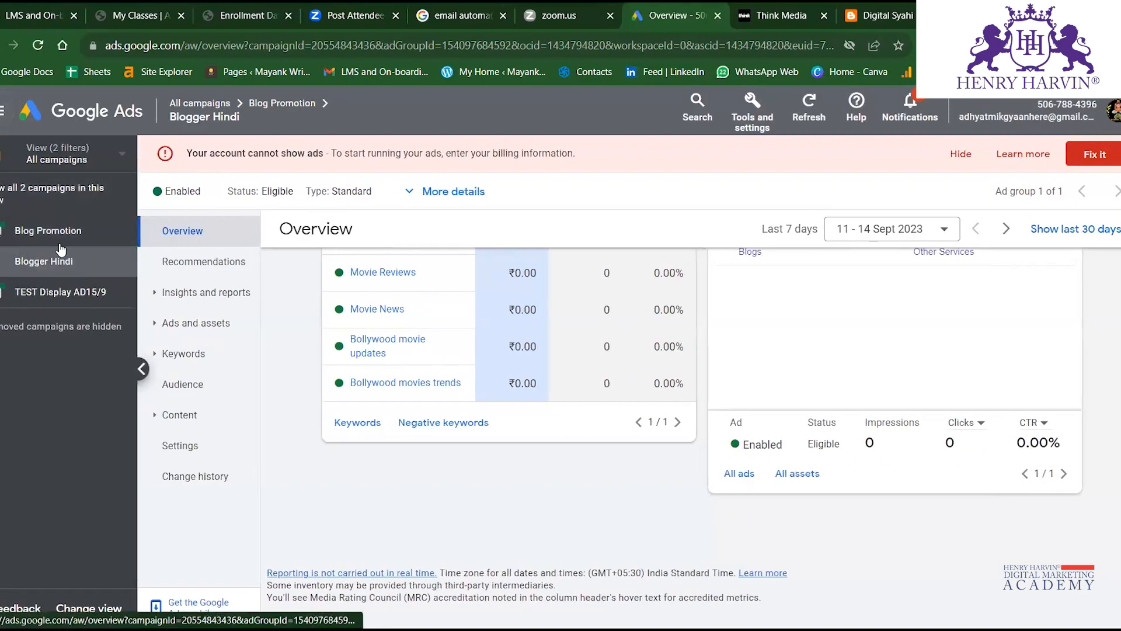
{"action": "left_click", "coordinate": [56, 236]}
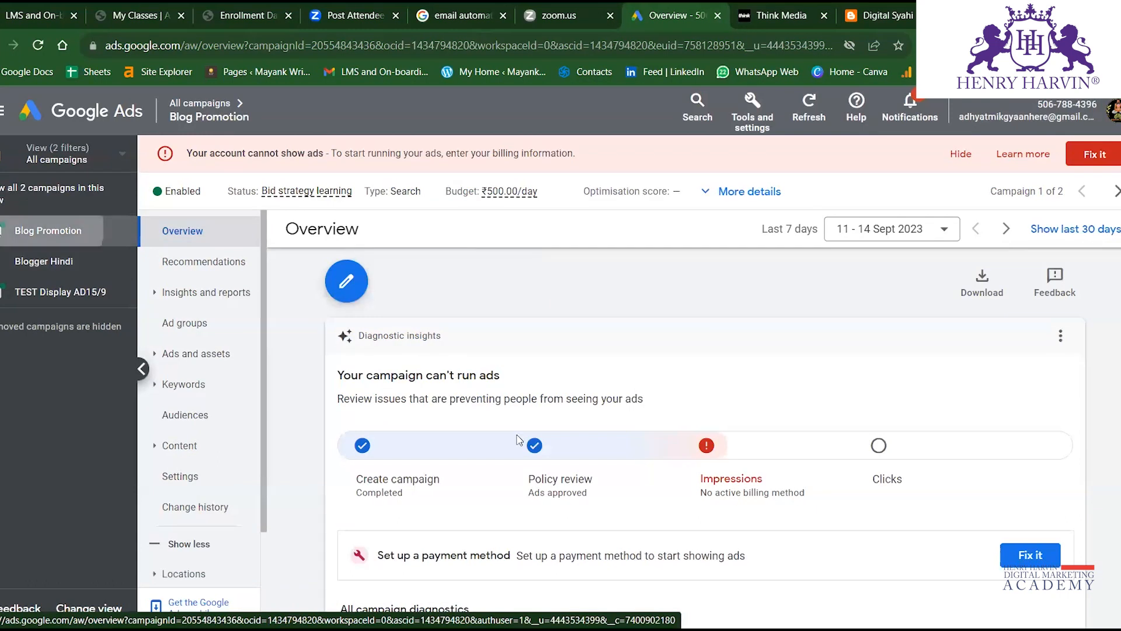
{"action": "scroll", "coordinate": [758, 265], "scroll_direction": "down", "scroll_amount": 5}
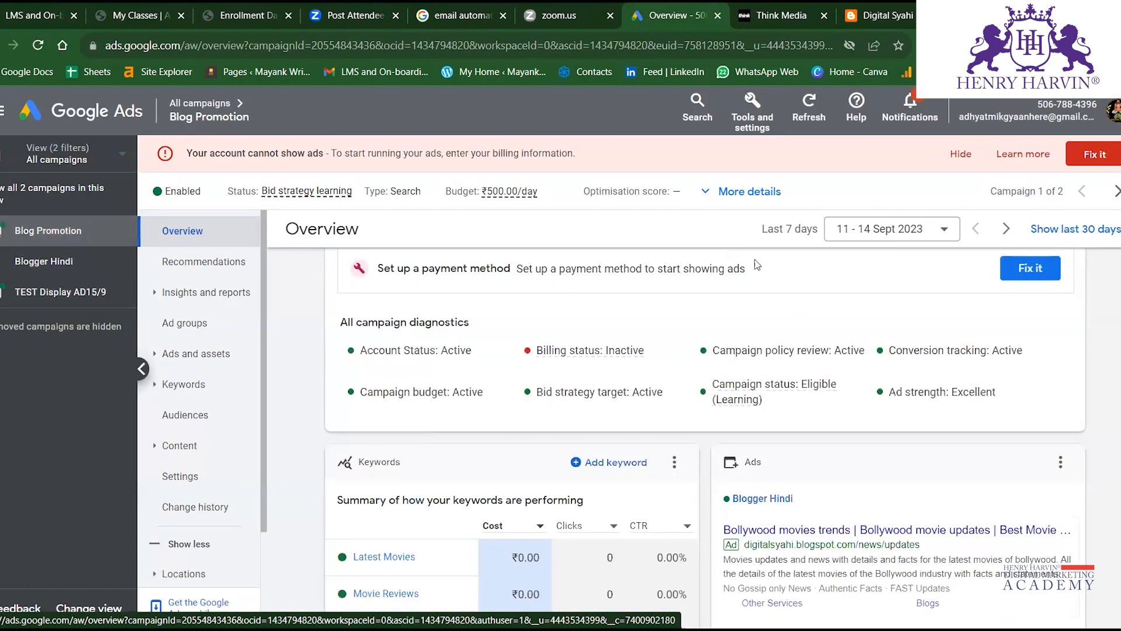
{"action": "scroll", "coordinate": [671, 476], "scroll_direction": "up", "scroll_amount": 3}
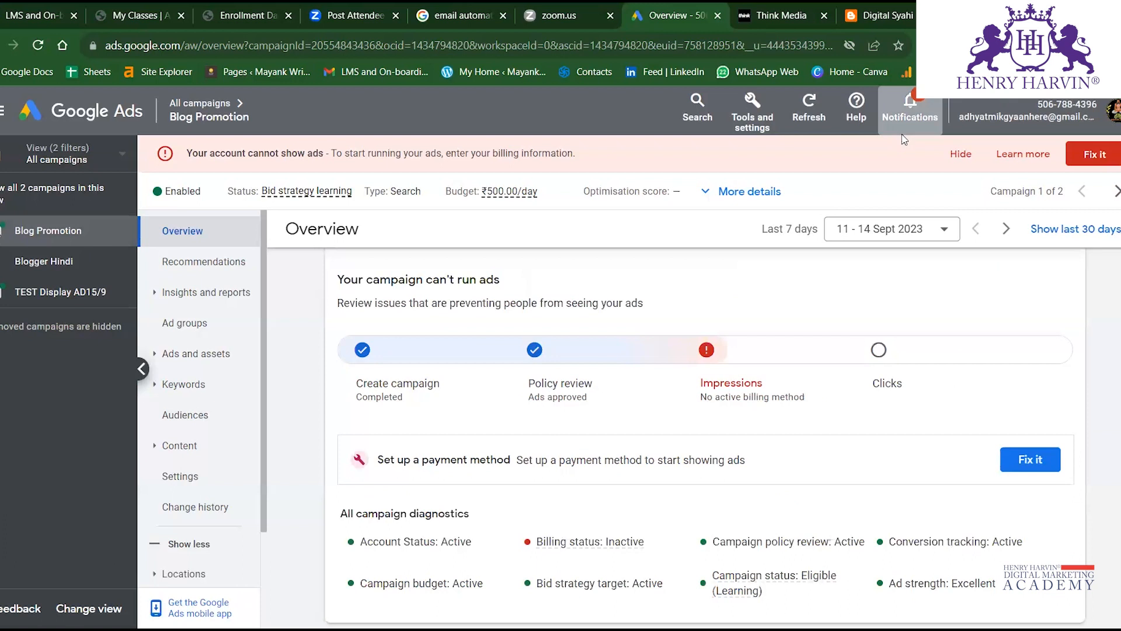
Open the payment set-up from the campaign diagnostics and review the available payment methods and payment terms.
{"action": "left_click", "coordinate": [1030, 460]}
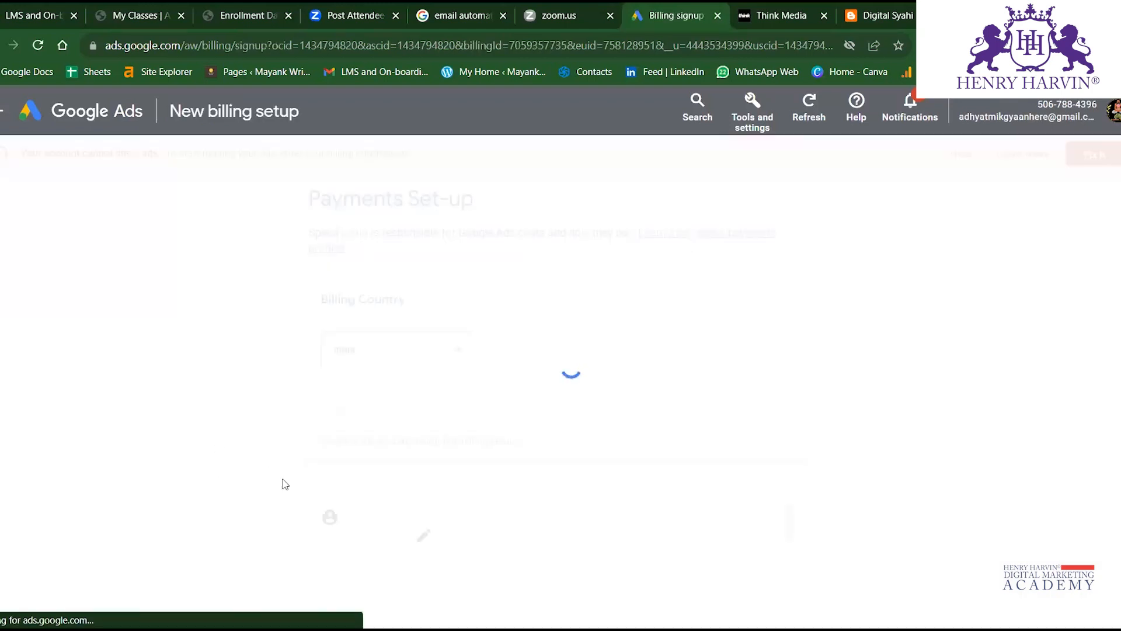
{"action": "scroll", "coordinate": [420, 399], "scroll_direction": "down", "scroll_amount": 10}
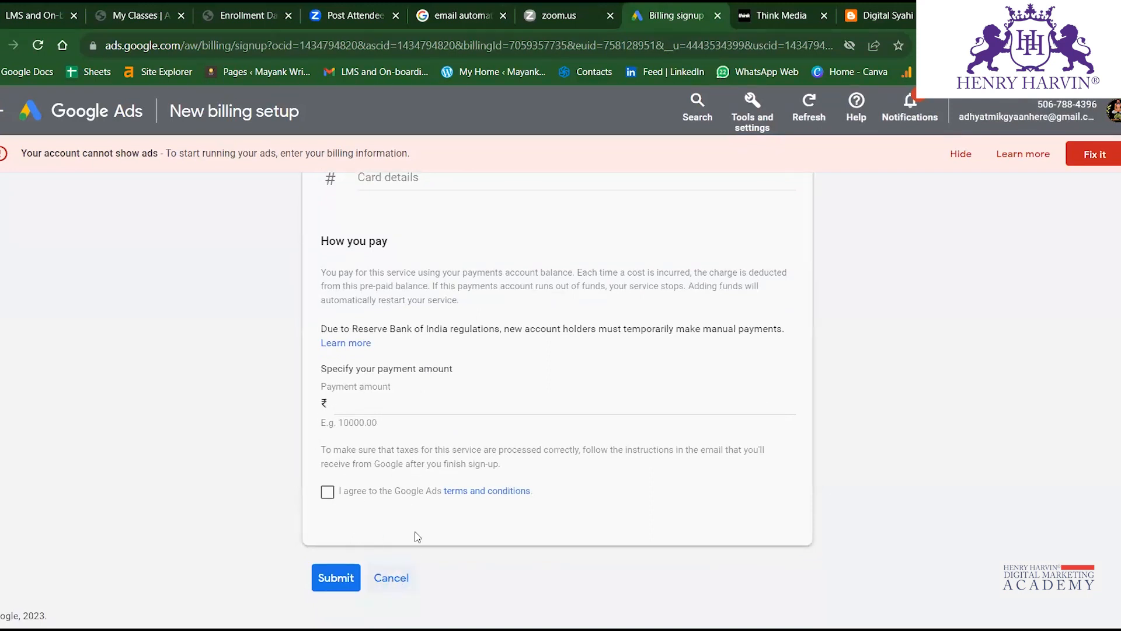
{"action": "scroll", "coordinate": [463, 290], "scroll_direction": "up", "scroll_amount": 5}
{"action": "scroll", "coordinate": [462, 290], "scroll_direction": "down", "scroll_amount": 5}
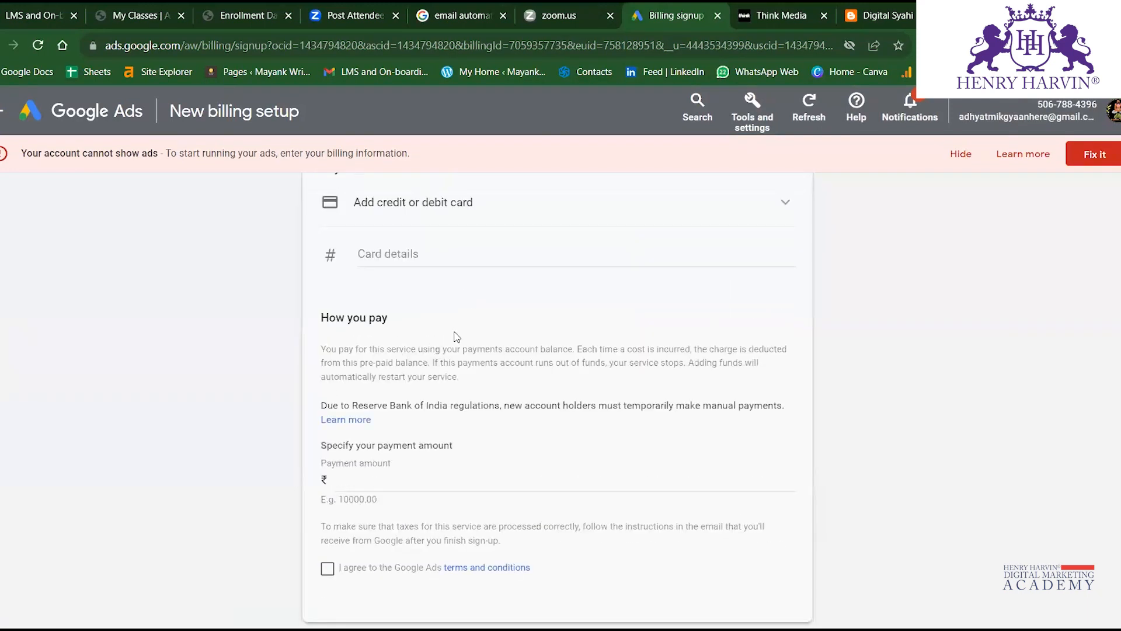
{"action": "left_click", "coordinate": [533, 220]}
{"action": "scroll", "coordinate": [502, 297], "scroll_direction": "up", "scroll_amount": 1}
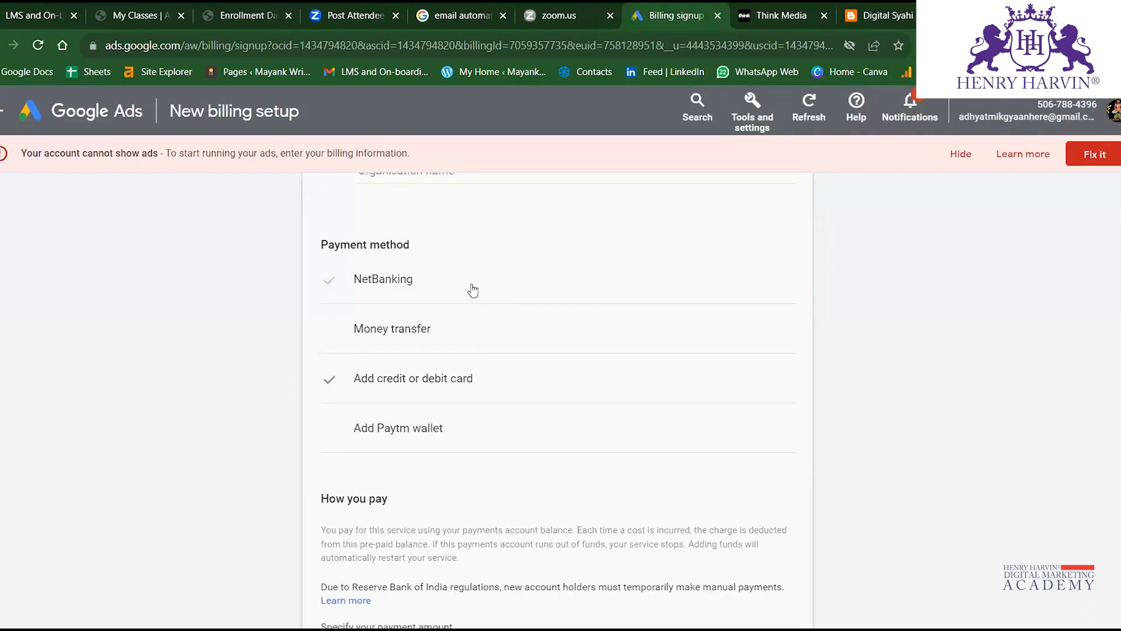
{"action": "scroll", "coordinate": [472, 290], "scroll_direction": "down", "scroll_amount": 4}
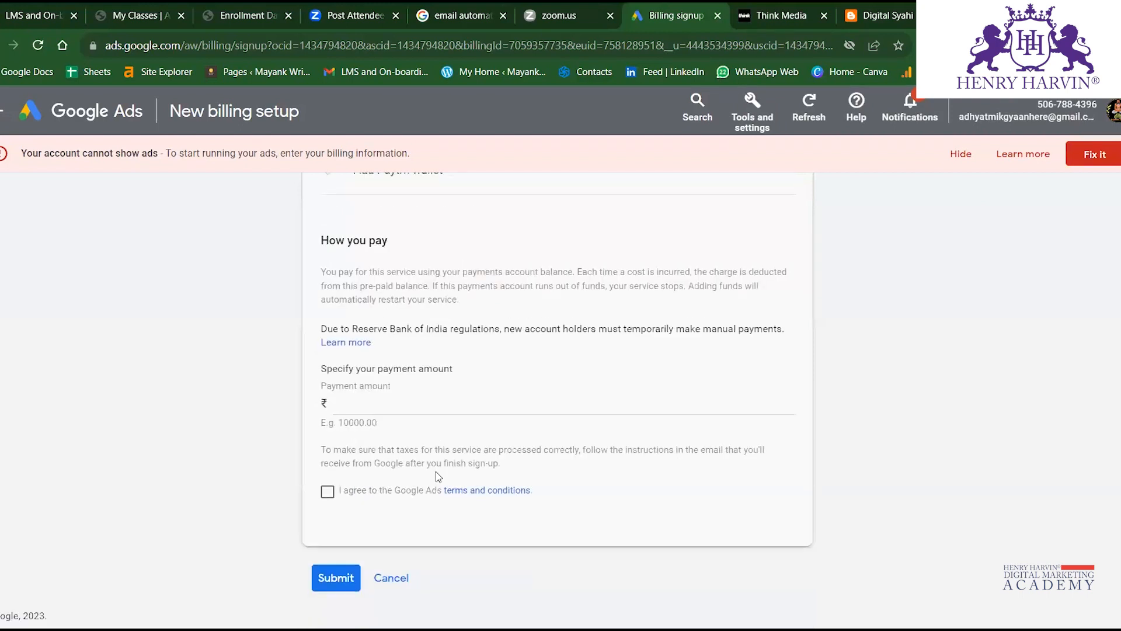
Inspect the payment amount and billing country fields, and leave the billing set-up without submitting it.
{"action": "left_click", "coordinate": [391, 408]}
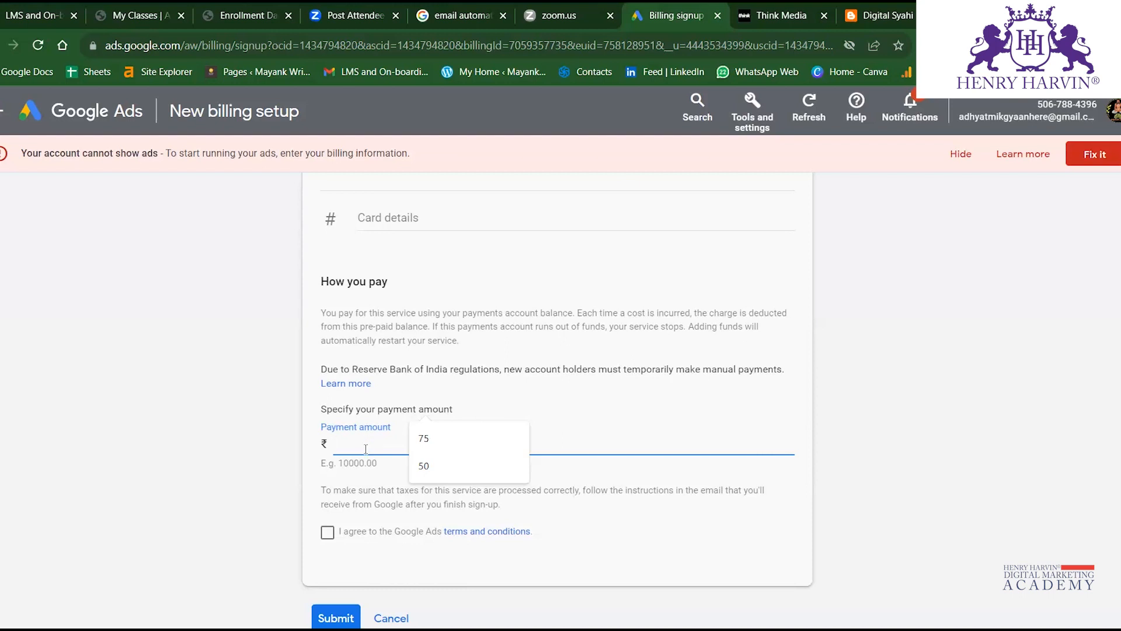
{"action": "scroll", "coordinate": [209, 356], "scroll_direction": "up", "scroll_amount": 10}
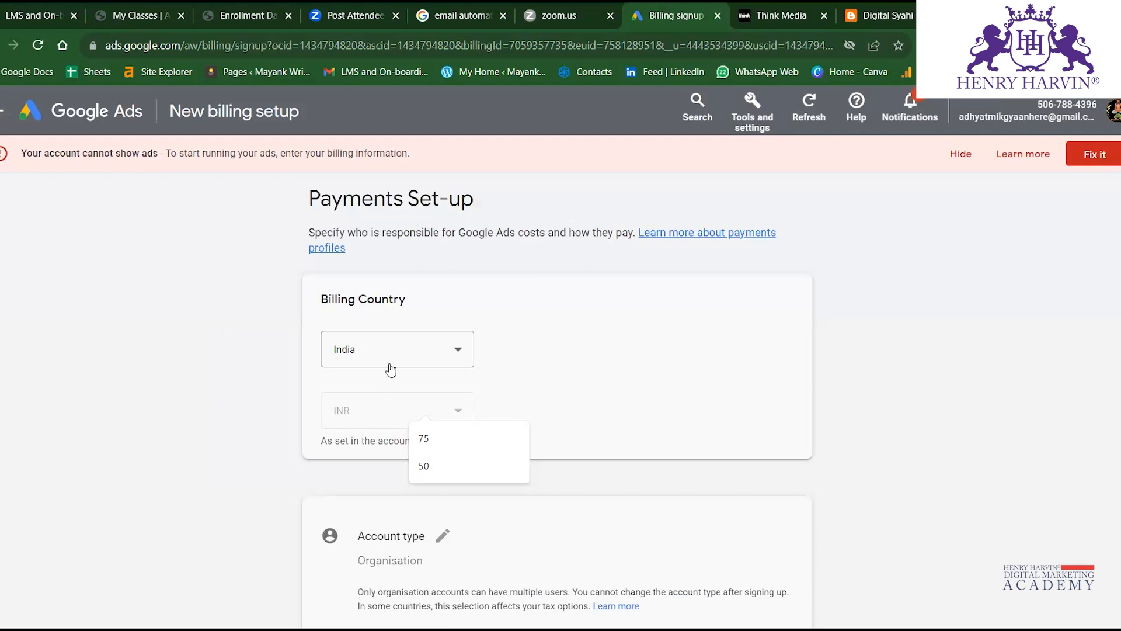
{"action": "left_click", "coordinate": [420, 355]}
{"action": "left_click", "coordinate": [530, 341]}
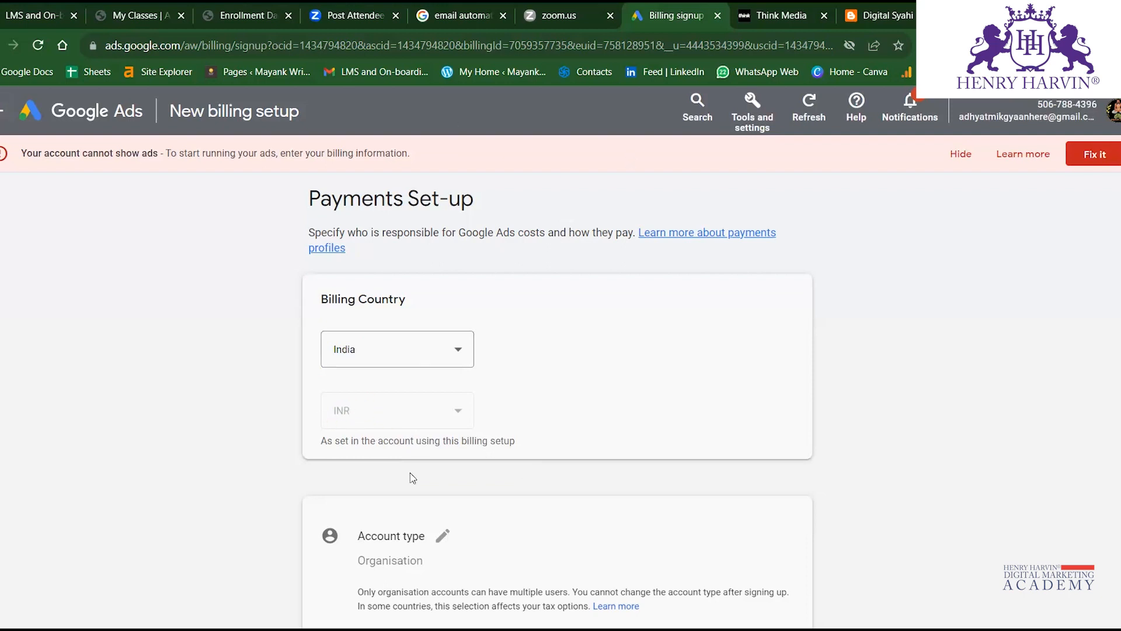
{"action": "left_click", "coordinate": [1, 111]}
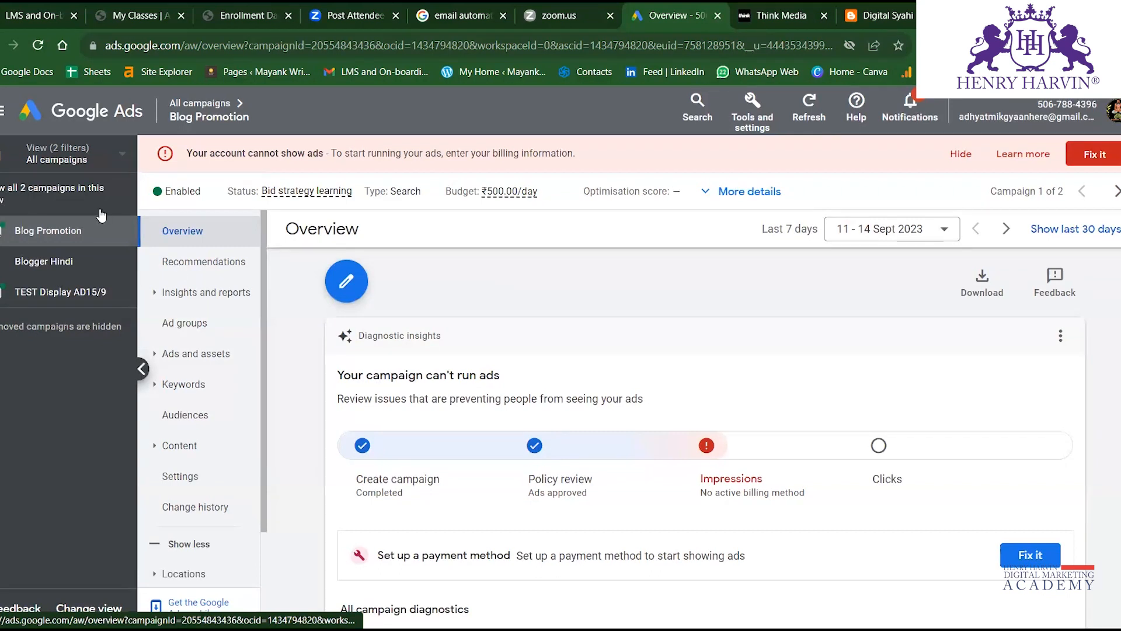
Return to the list of all campaigns and view the ad groups of Blog Promotion.
{"action": "left_click", "coordinate": [91, 192]}
{"action": "left_click", "coordinate": [217, 331]}
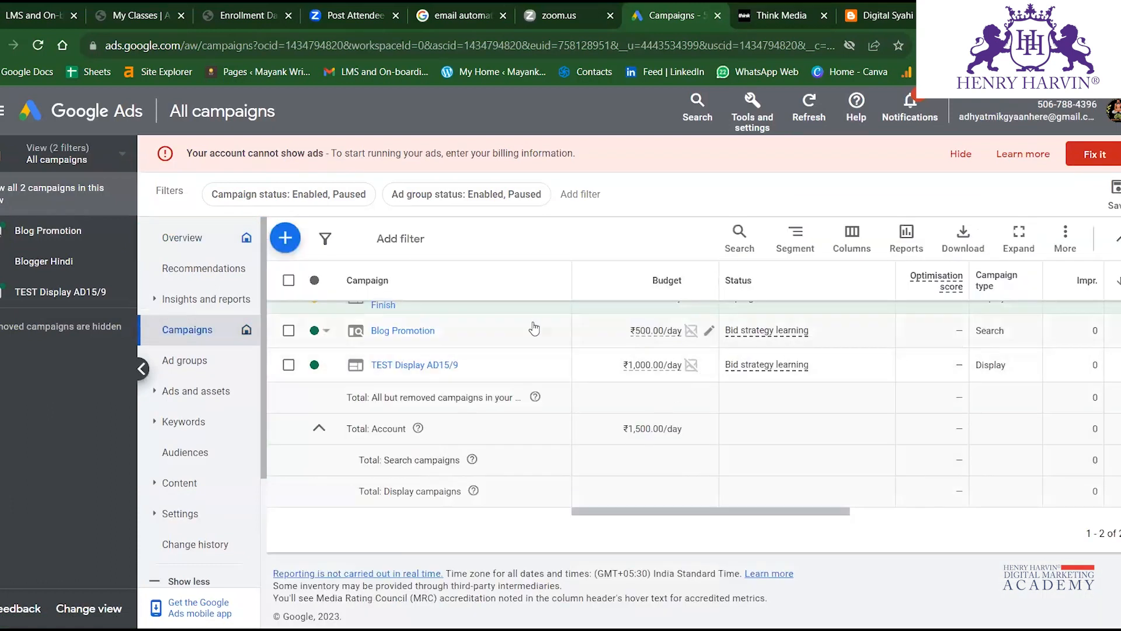
{"action": "scroll", "coordinate": [387, 435], "scroll_direction": "up", "scroll_amount": 2}
{"action": "left_click", "coordinate": [390, 427]}
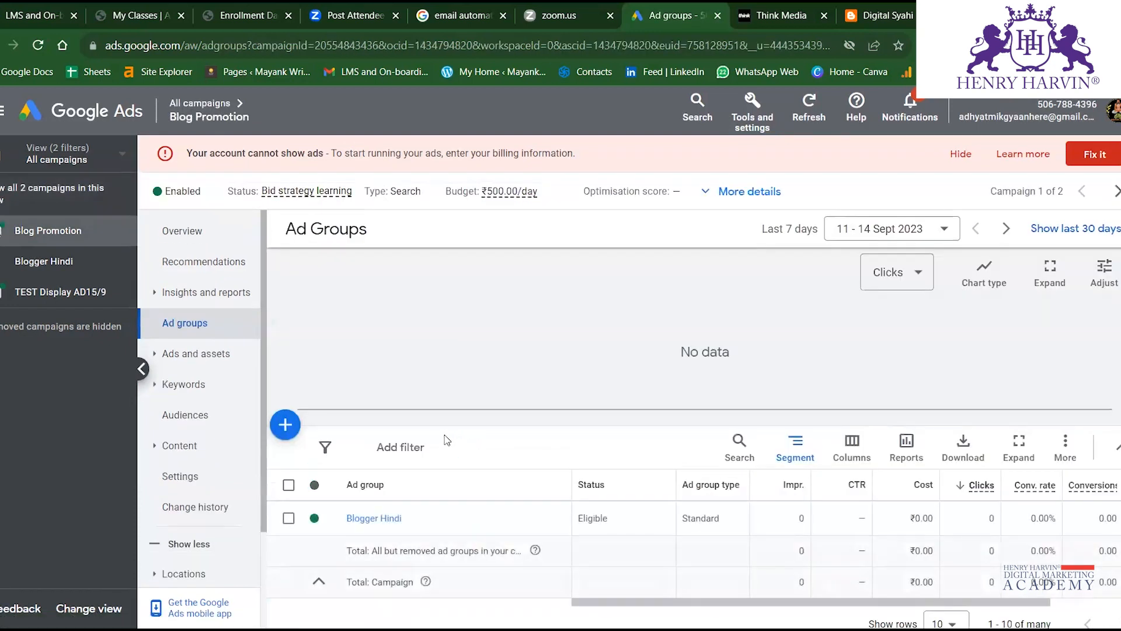
{"action": "scroll", "coordinate": [439, 446], "scroll_direction": "down", "scroll_amount": 2}
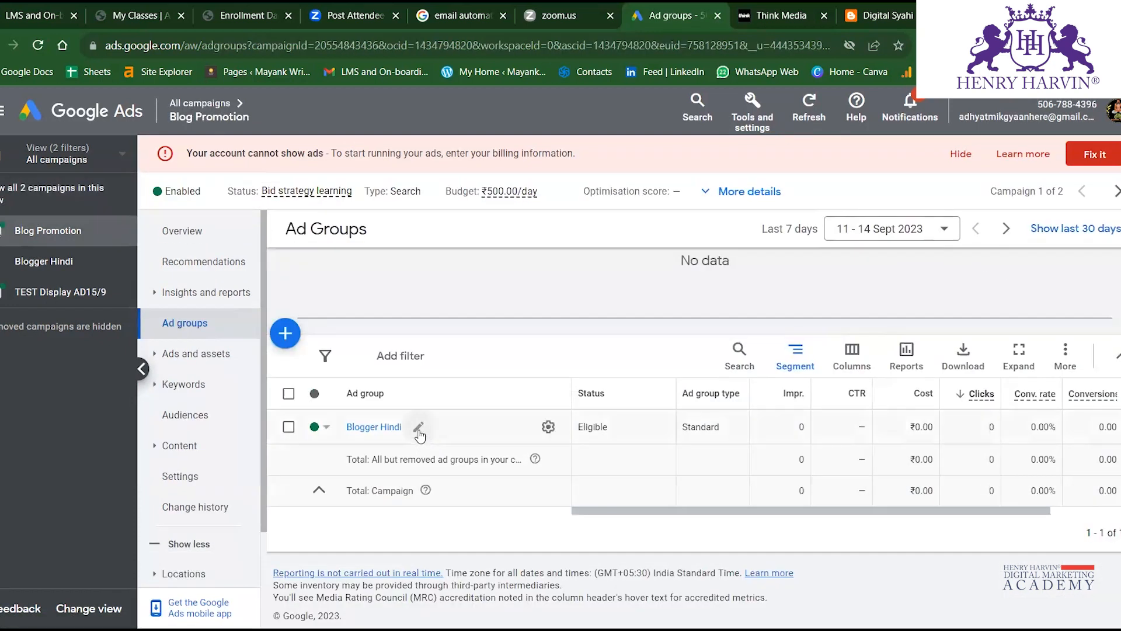
Check the Blogger Hindi ad group's name and its settings, including the additional settings, and close them unchanged.
{"action": "left_click", "coordinate": [419, 428]}
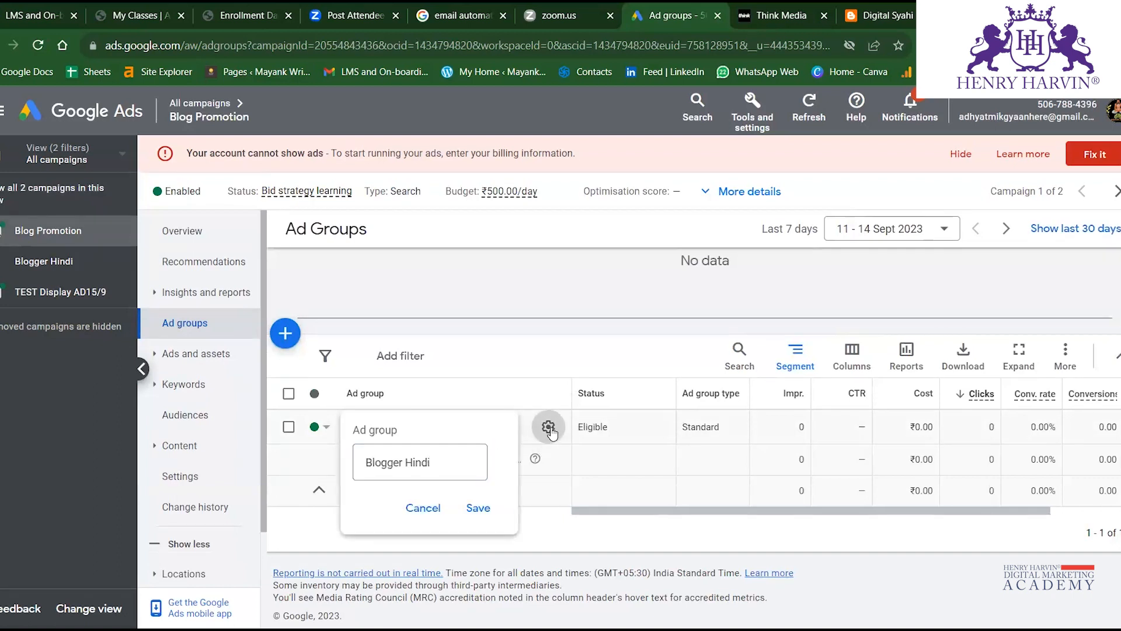
{"action": "left_click", "coordinate": [548, 427]}
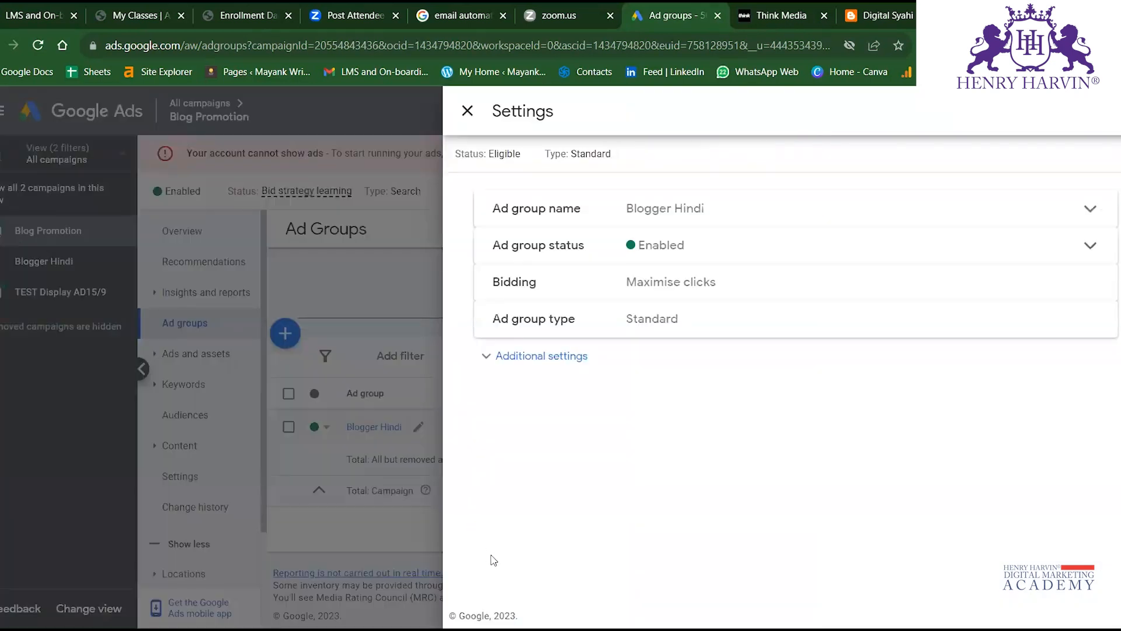
{"action": "left_click", "coordinate": [574, 357]}
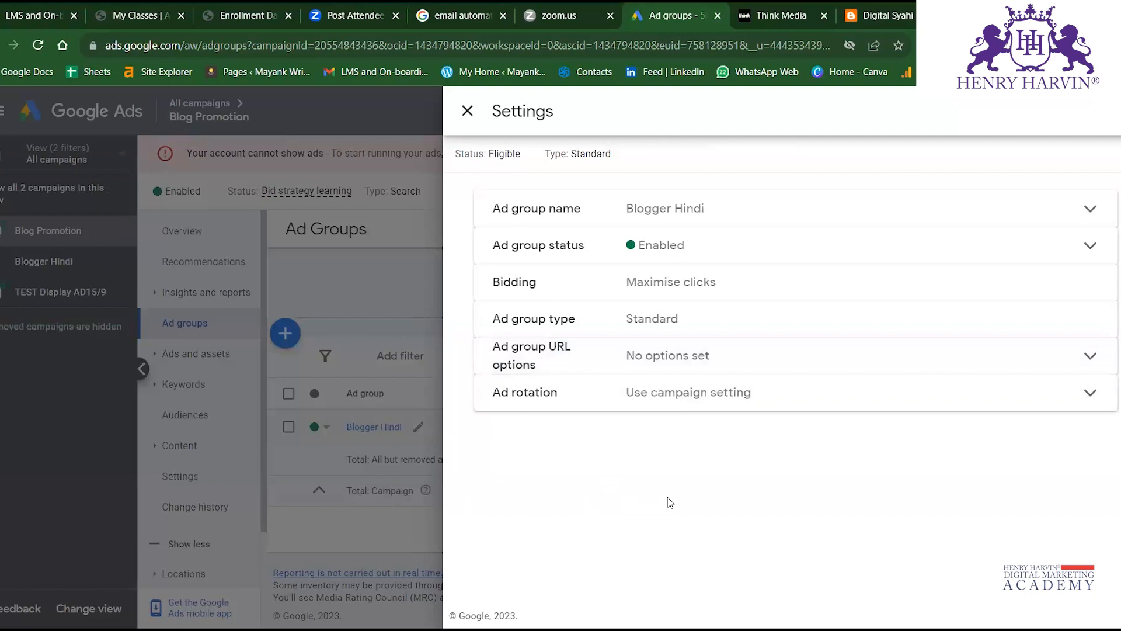
{"action": "left_click", "coordinate": [349, 151]}
Start a new ad group in the Blog Promotion campaign and enter "video editing" as its keyword.
{"action": "left_click", "coordinate": [285, 426]}
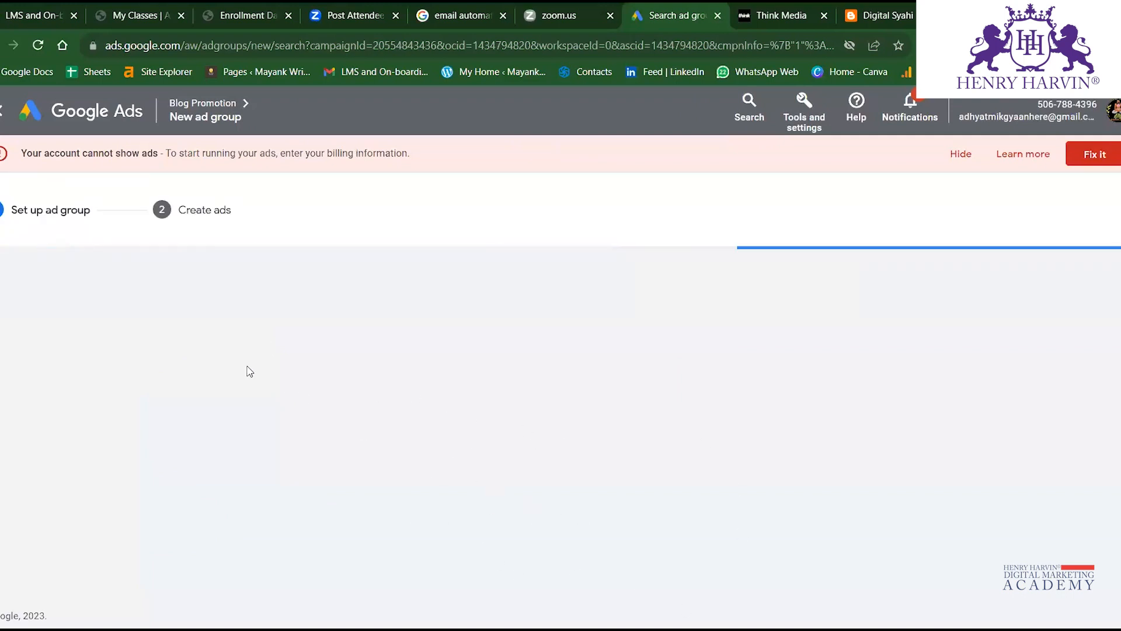
{"action": "scroll", "coordinate": [444, 478], "scroll_direction": "down", "scroll_amount": 5}
{"action": "scroll", "coordinate": [438, 475], "scroll_direction": "up", "scroll_amount": 5}
{"action": "scroll", "coordinate": [448, 418], "scroll_direction": "down", "scroll_amount": 5}
{"action": "left_click", "coordinate": [464, 310]}
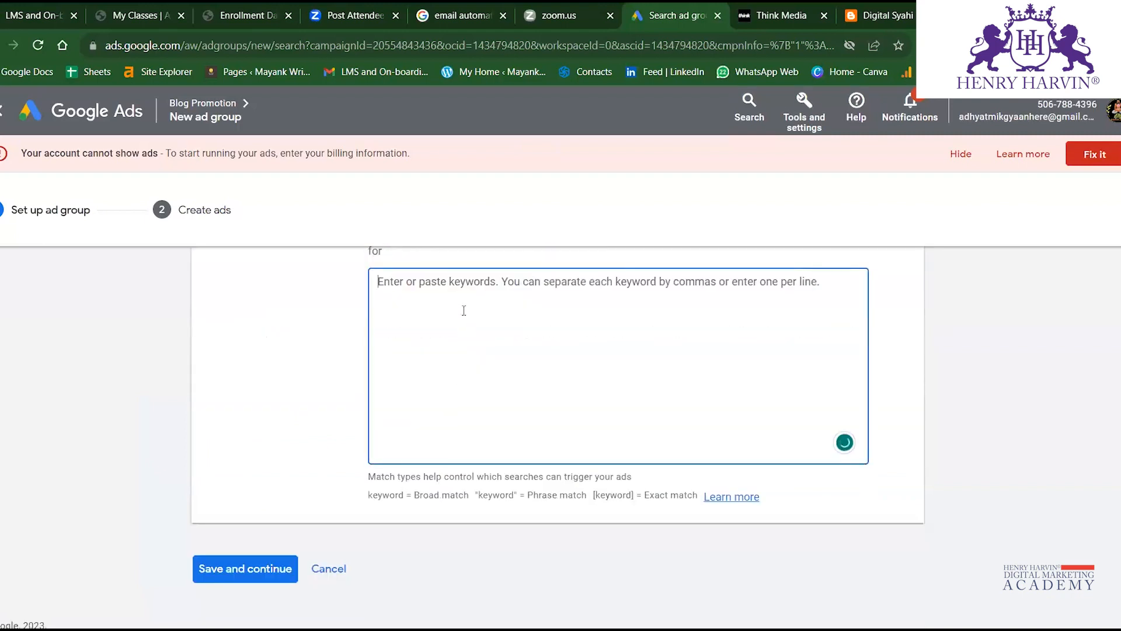
{"action": "type", "text": "video edt"}
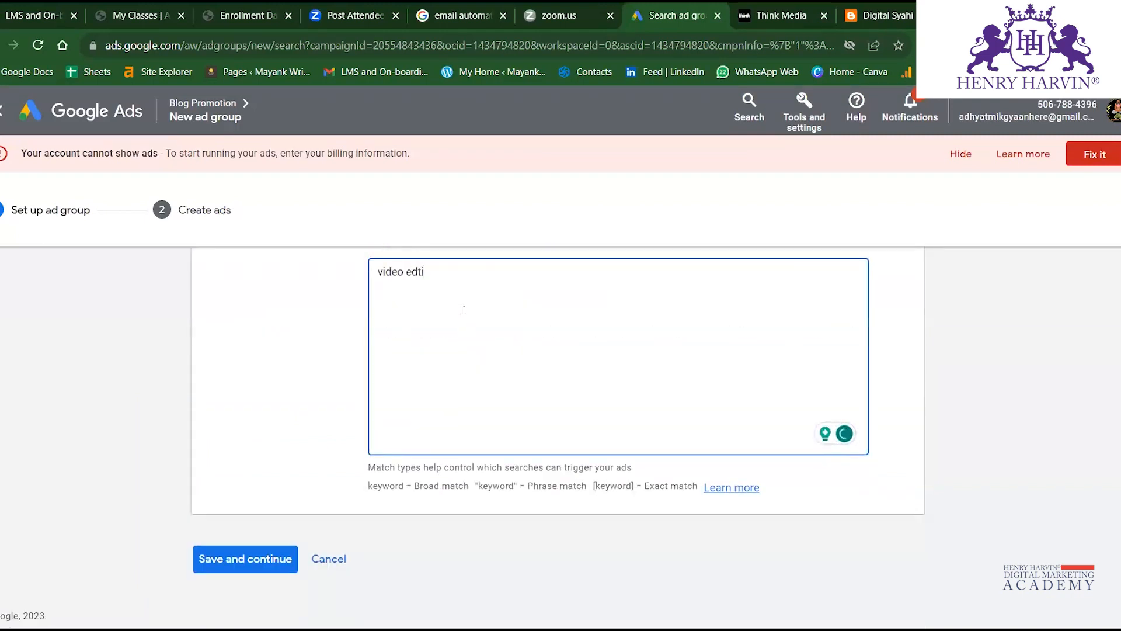
{"action": "key", "text": "BackSpace"}
{"action": "type", "text": "iting"}
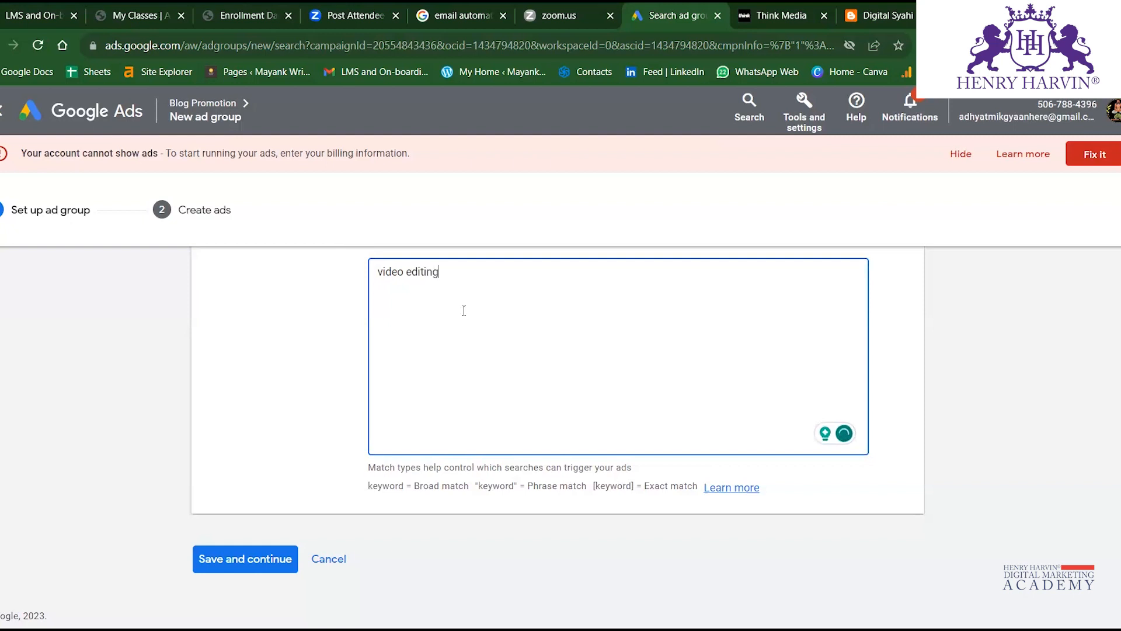
Copy the Digital Syahi blog's address, digitalsyahi.blogspot.com, into the new ad group as the URL to scan for keywords.
{"action": "scroll", "coordinate": [367, 397], "scroll_direction": "up", "scroll_amount": 3}
{"action": "left_click", "coordinate": [478, 327]}
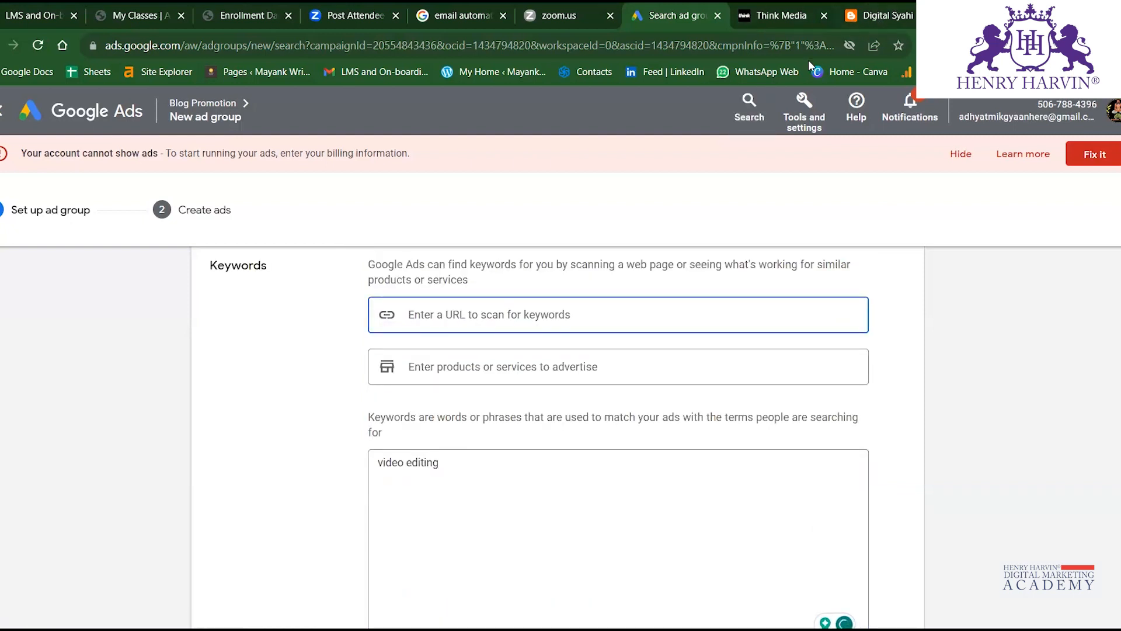
{"action": "left_click", "coordinate": [878, 15]}
{"action": "left_click", "coordinate": [750, 38]}
{"action": "key", "text": "ctrl+c"}
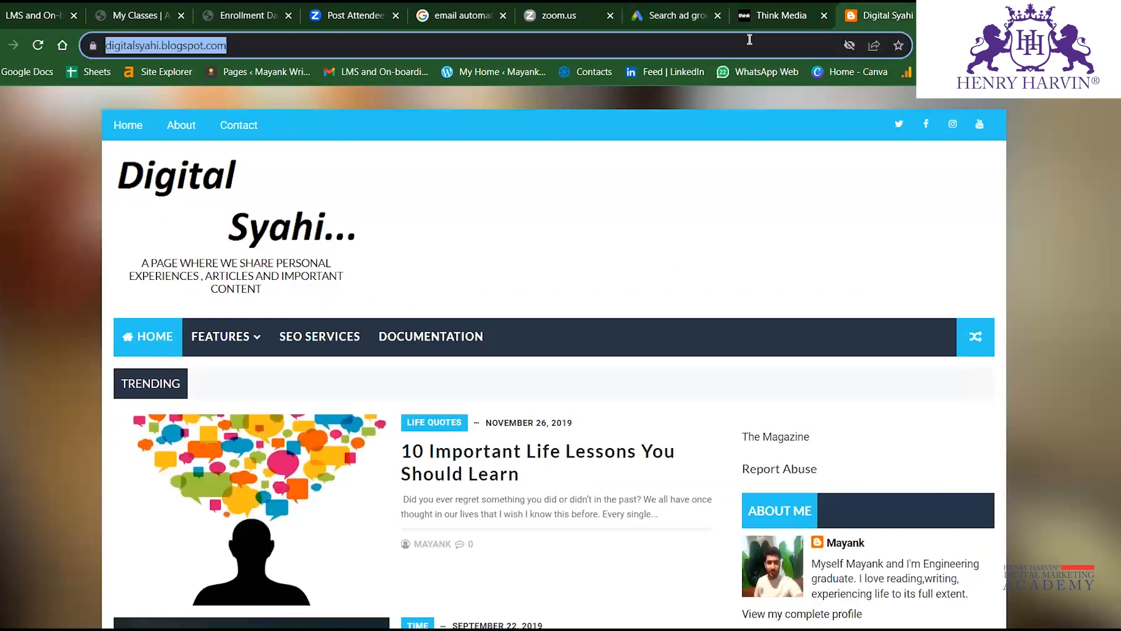
{"action": "left_click", "coordinate": [638, 17]}
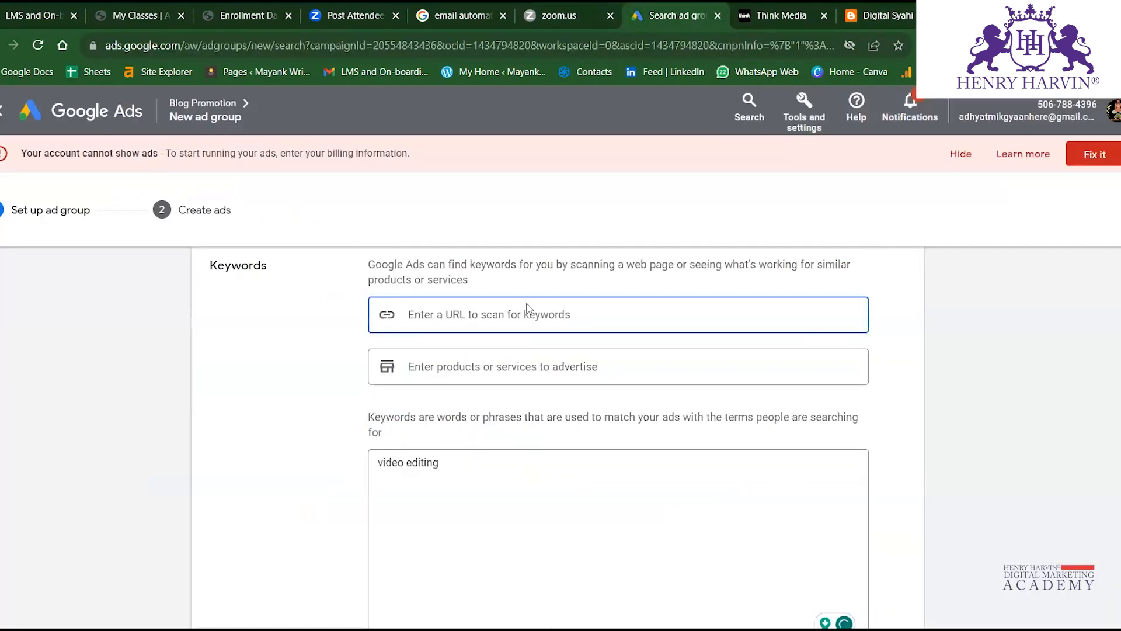
{"action": "key", "text": "ctrl+v"}
{"action": "scroll", "coordinate": [409, 497], "scroll_direction": "down", "scroll_amount": 4}
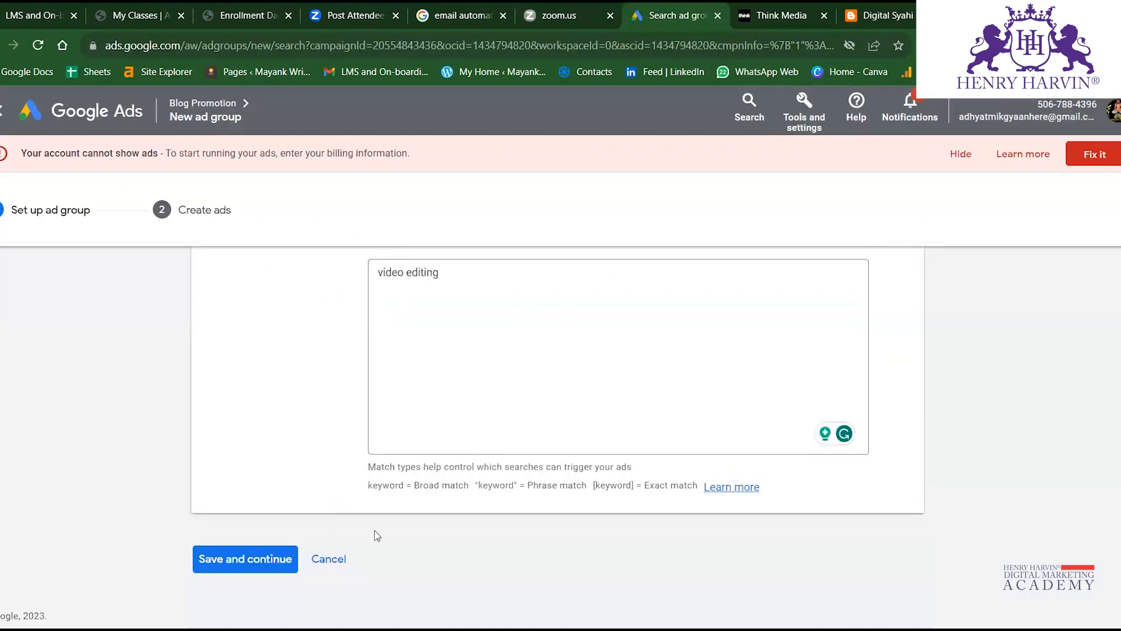
Save the new ad group with its "video editing" keyword and continue to creating its ads.
{"action": "left_click", "coordinate": [270, 560]}
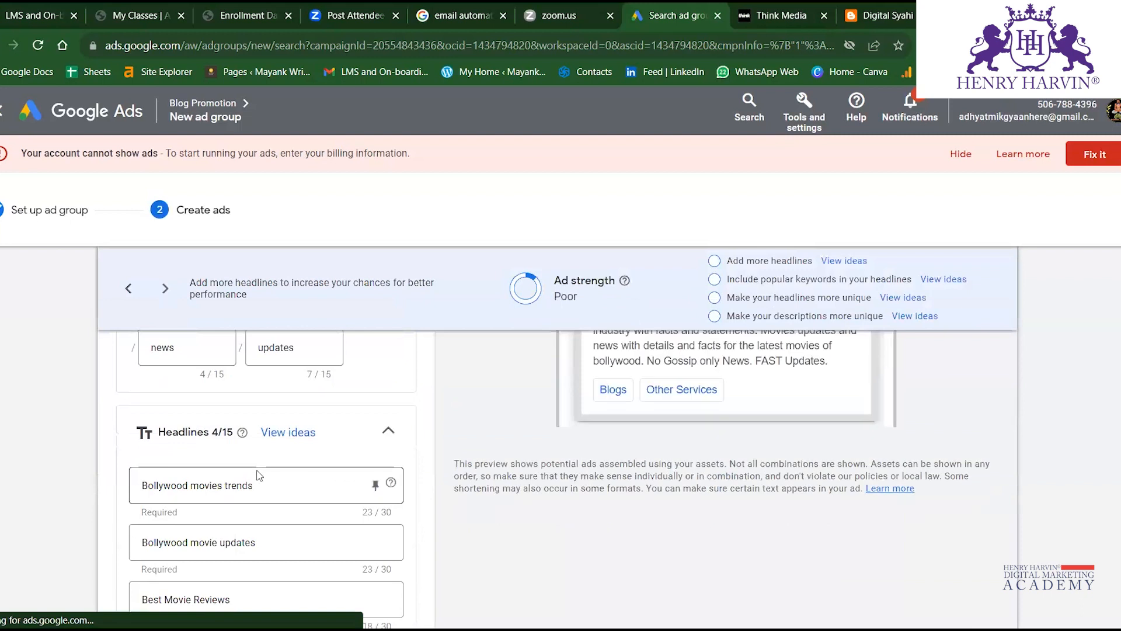
{"action": "scroll", "coordinate": [266, 467], "scroll_direction": "down", "scroll_amount": 2}
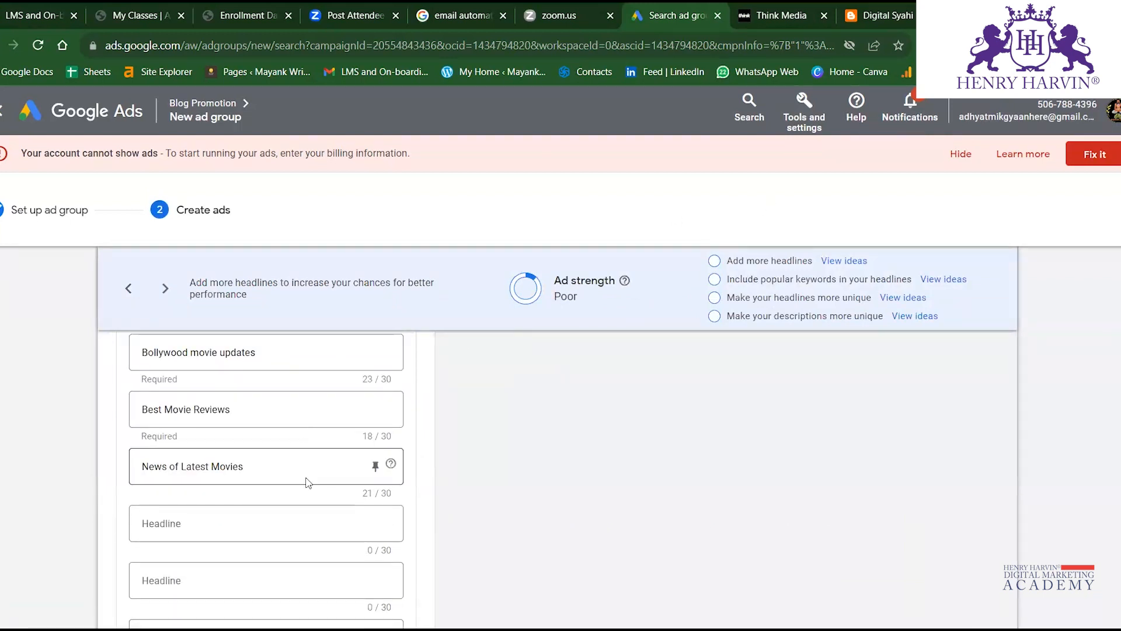
{"action": "scroll", "coordinate": [307, 483], "scroll_direction": "up", "scroll_amount": 5}
{"action": "scroll", "coordinate": [390, 457], "scroll_direction": "down", "scroll_amount": 5}
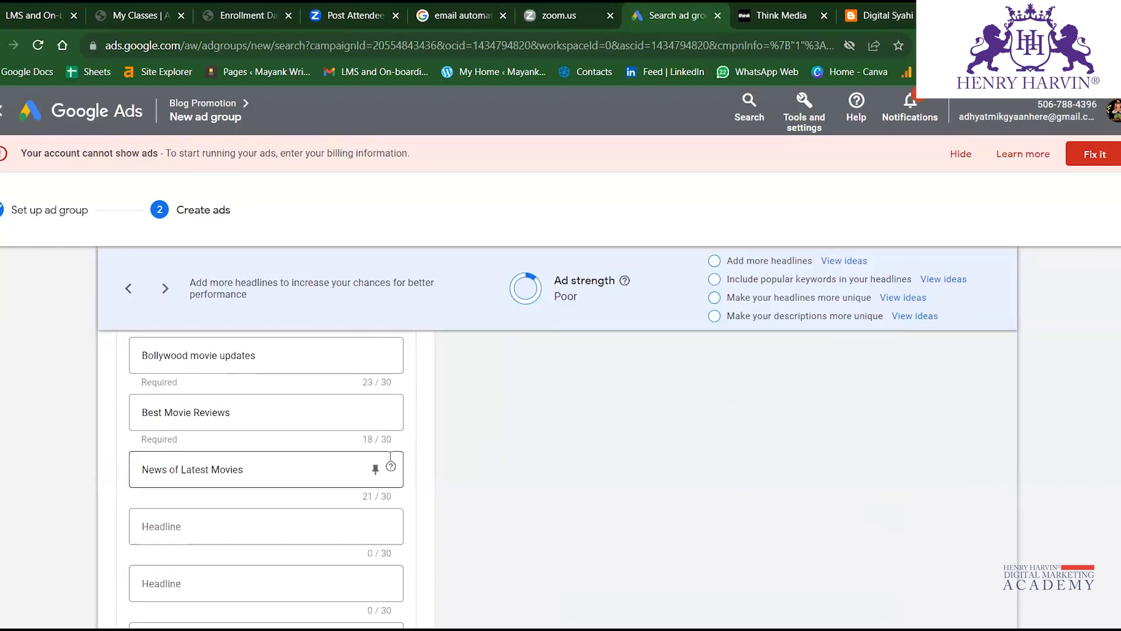
{"action": "scroll", "coordinate": [391, 456], "scroll_direction": "down", "scroll_amount": 2}
Fill the first empty headline with a keyword insertion in sentence case, using "Video ads" as the default text.
{"action": "left_click", "coordinate": [201, 431]}
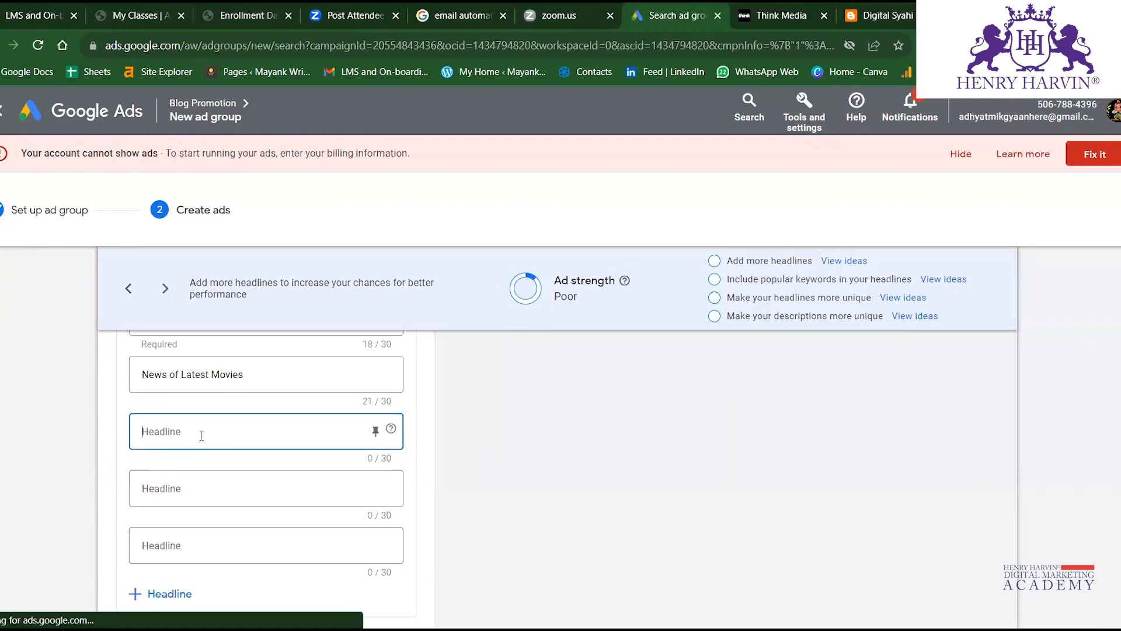
{"action": "type", "text": "{"}
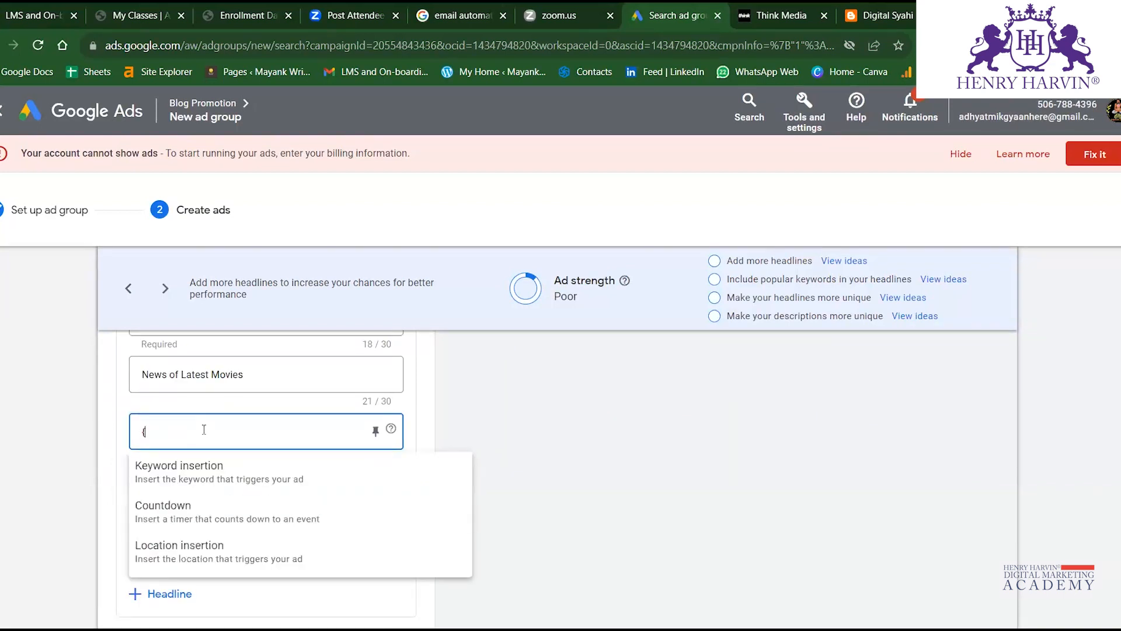
{"action": "left_click", "coordinate": [178, 472]}
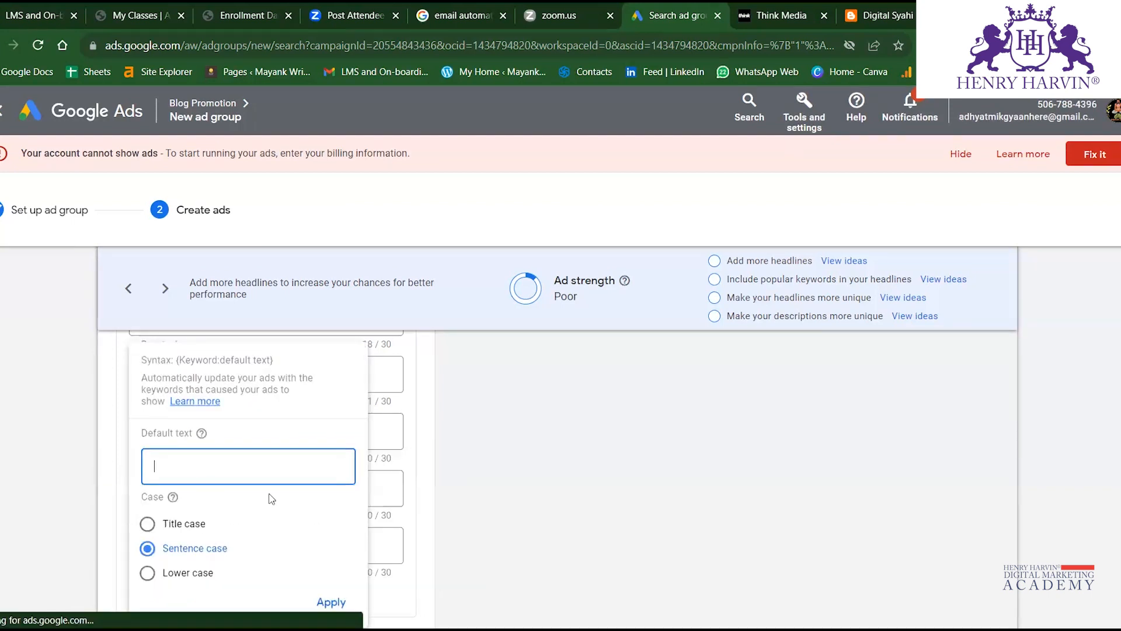
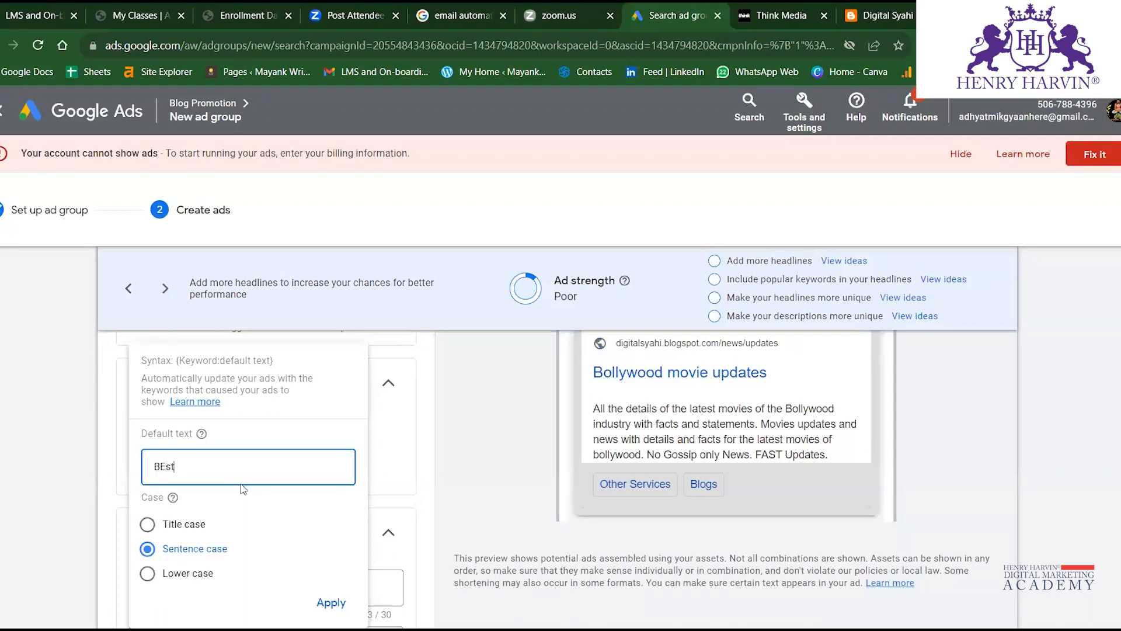
{"action": "key", "text": "BackSpace"}
{"action": "key", "text": "BackSpace"}
{"action": "key", "text": "BackSpace"}
{"action": "key", "text": "BackSpace"}
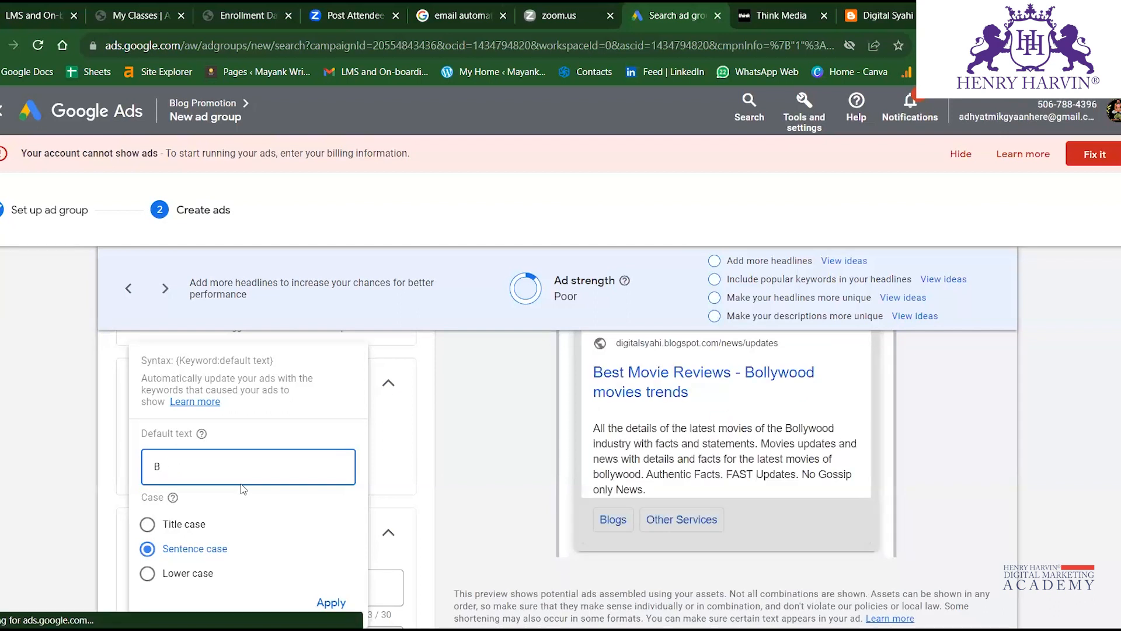
{"action": "type", "text": "VB"}
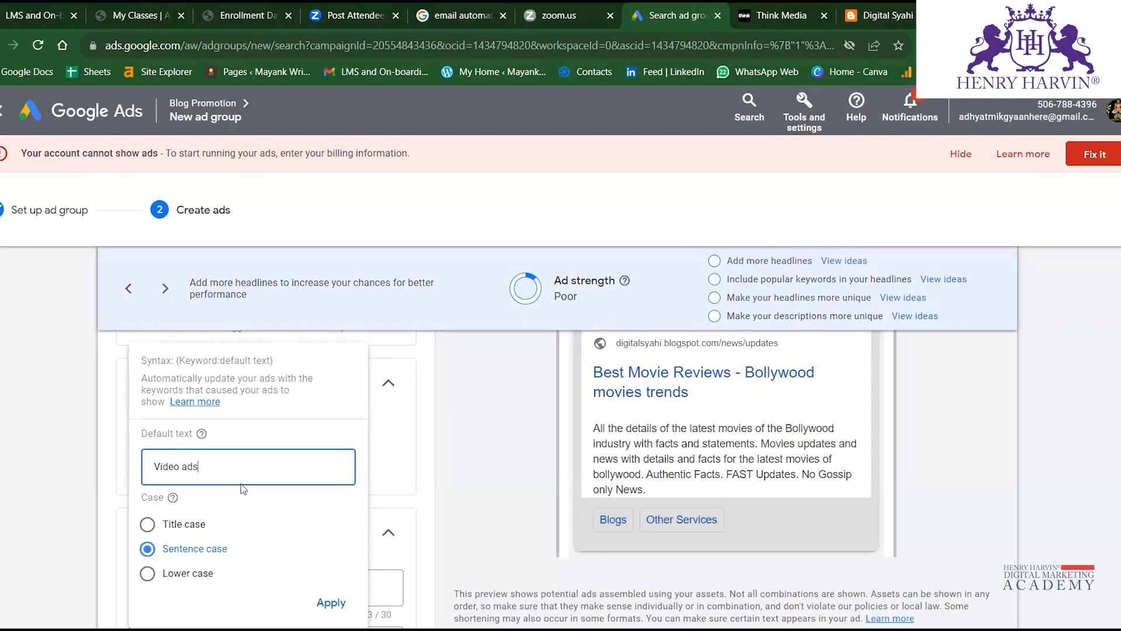
{"action": "left_click", "coordinate": [331, 603]}
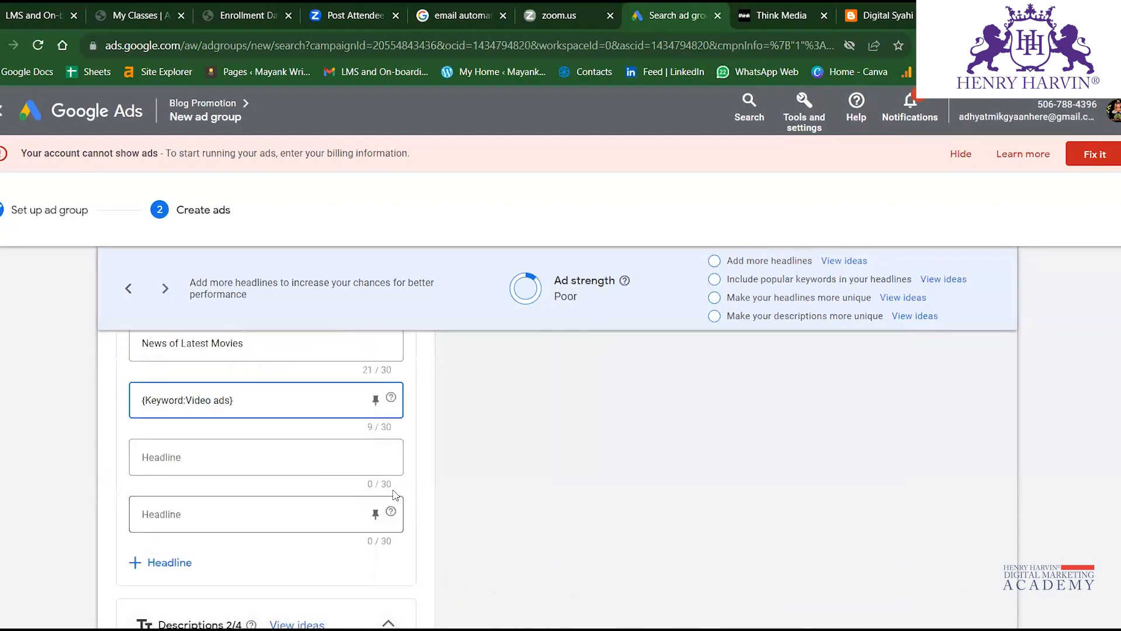
Review the responsive search ad's preview, keyword and remaining assets, and leave the ad creation without saving.
{"action": "scroll", "coordinate": [283, 413], "scroll_direction": "up", "scroll_amount": 8}
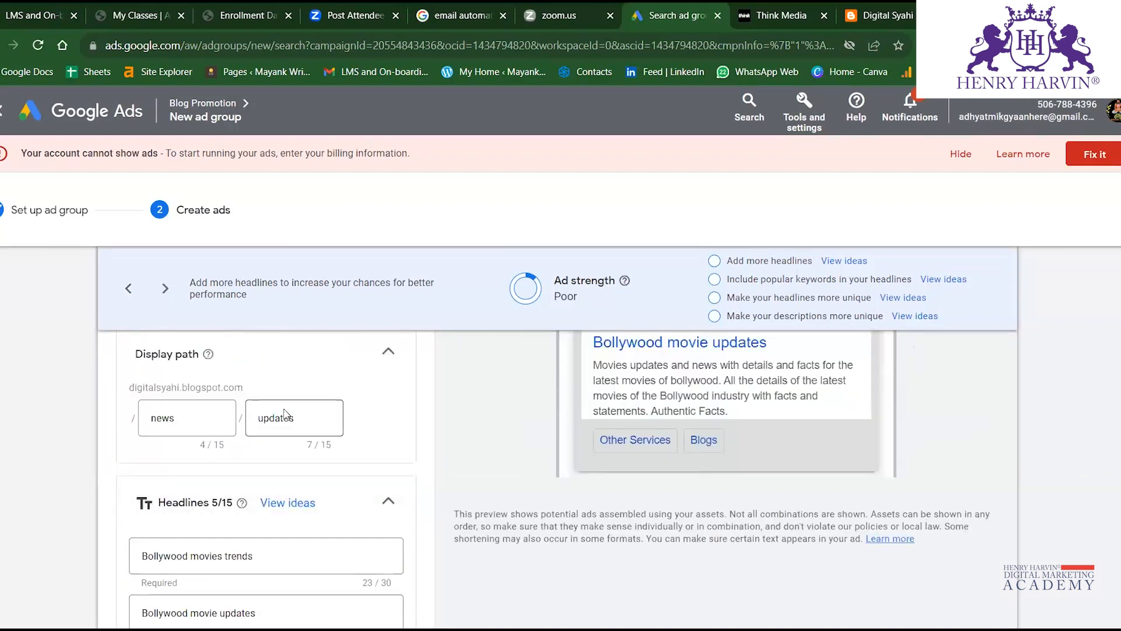
{"action": "scroll", "coordinate": [303, 465], "scroll_direction": "up", "scroll_amount": 4}
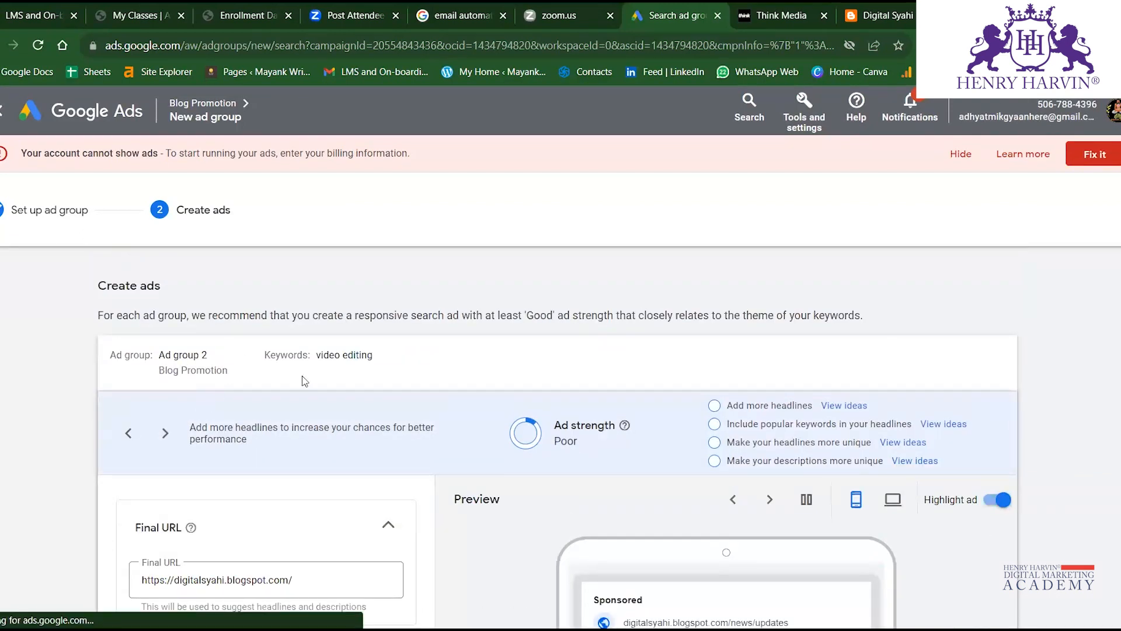
{"action": "scroll", "coordinate": [620, 504], "scroll_direction": "down", "scroll_amount": 3}
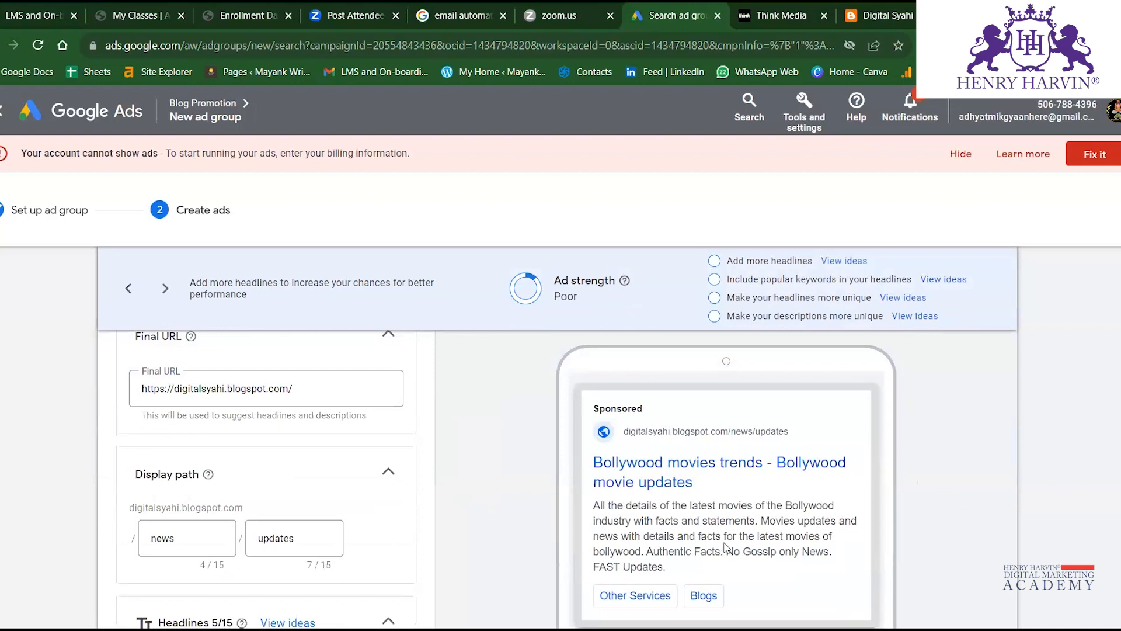
{"action": "scroll", "coordinate": [724, 546], "scroll_direction": "down", "scroll_amount": 3}
{"action": "scroll", "coordinate": [695, 508], "scroll_direction": "up", "scroll_amount": 5}
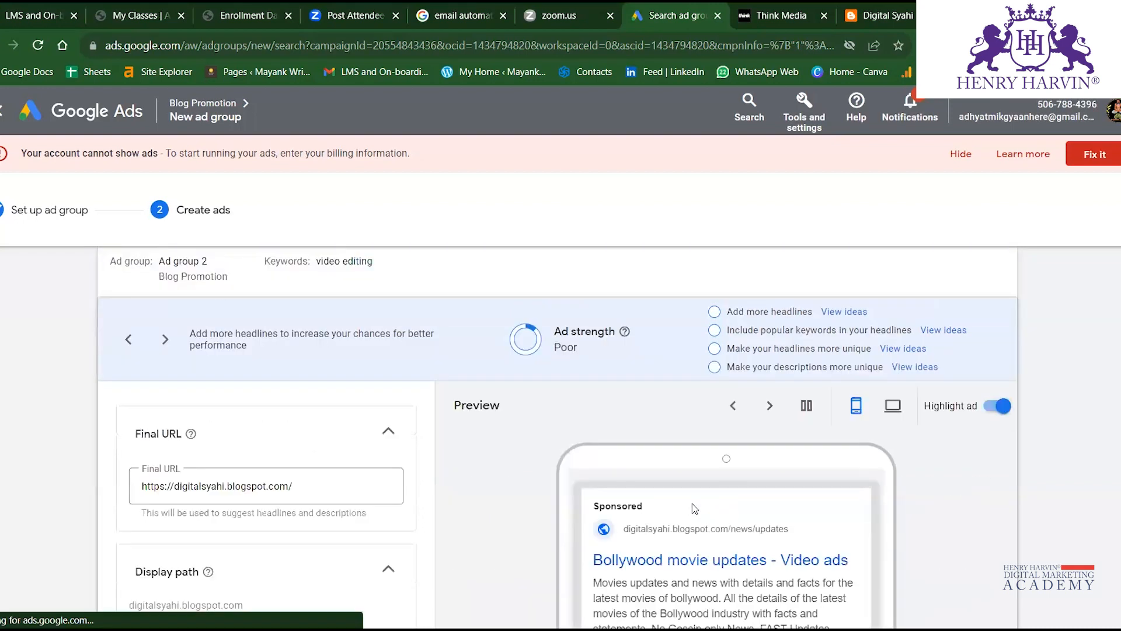
{"action": "scroll", "coordinate": [695, 508], "scroll_direction": "down", "scroll_amount": 10}
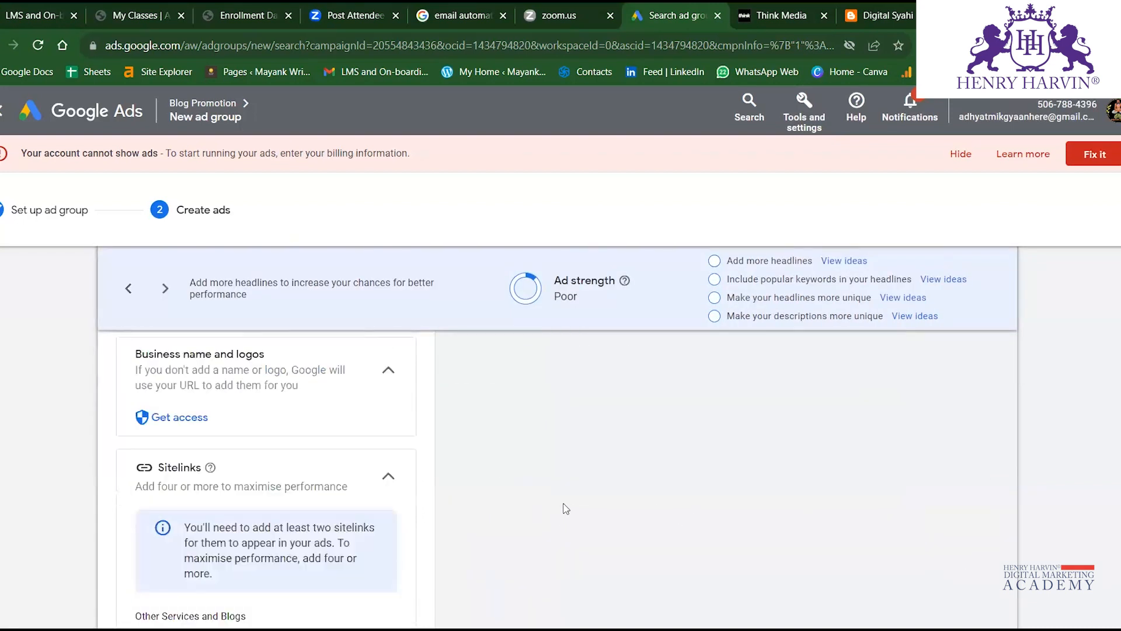
{"action": "scroll", "coordinate": [566, 509], "scroll_direction": "down", "scroll_amount": 5}
{"action": "scroll", "coordinate": [607, 526], "scroll_direction": "up", "scroll_amount": 15}
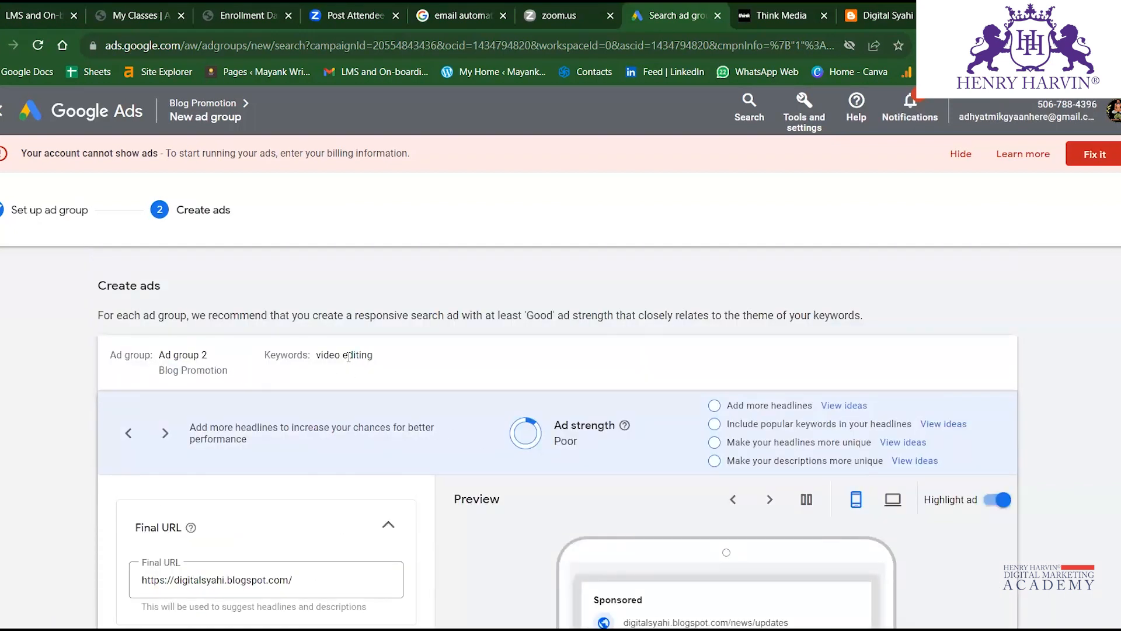
{"action": "double_click", "coordinate": [329, 357]}
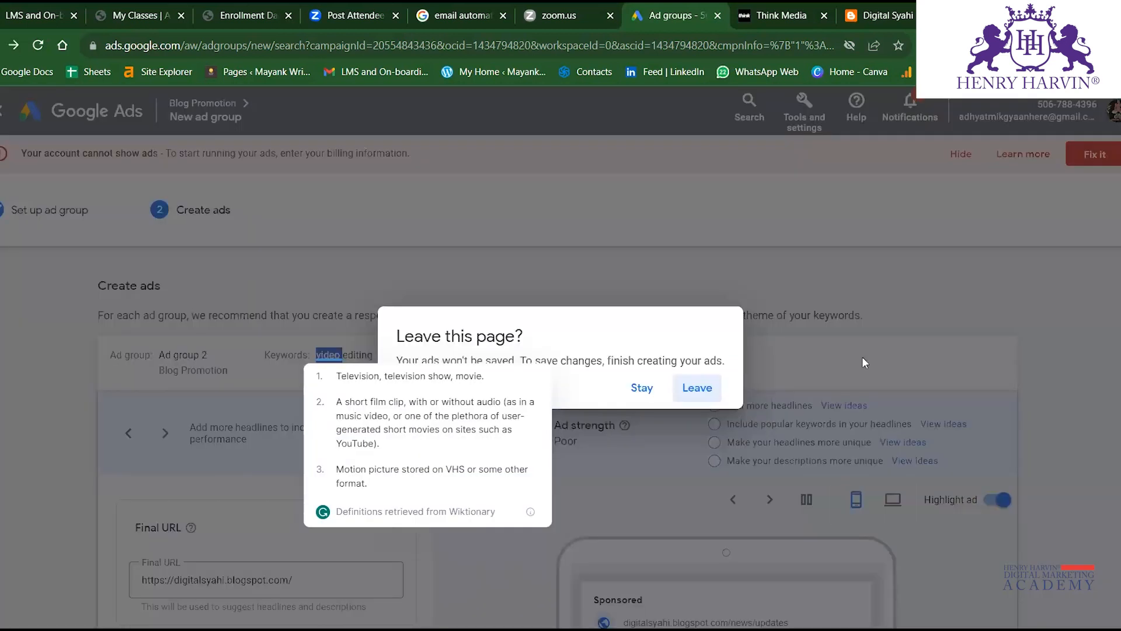
{"action": "left_click", "coordinate": [683, 389]}
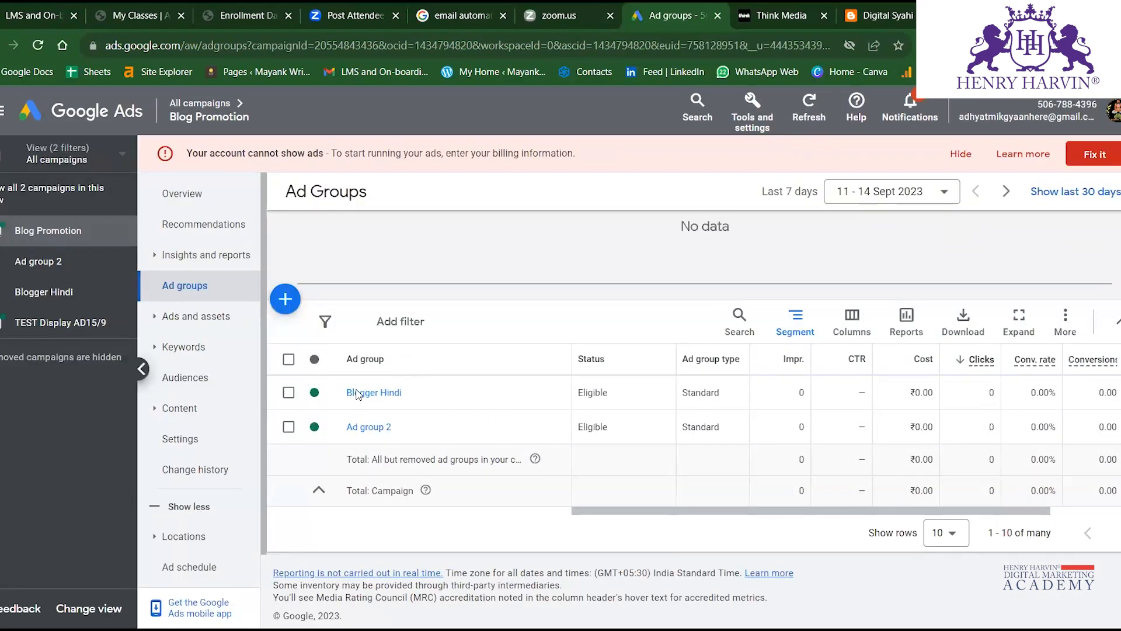
Inspect the Blogger Hindi ad group's search keywords, including the Latest Movies keyword and final URL editors and the form for adding keywords.
{"action": "left_click", "coordinate": [358, 394]}
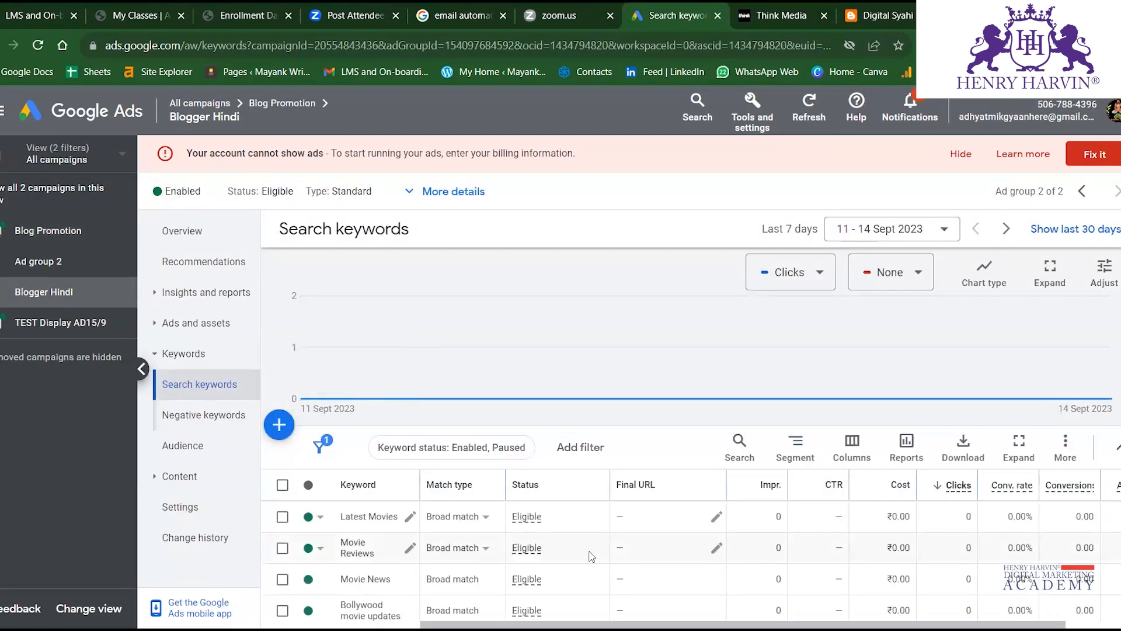
{"action": "left_click", "coordinate": [410, 516]}
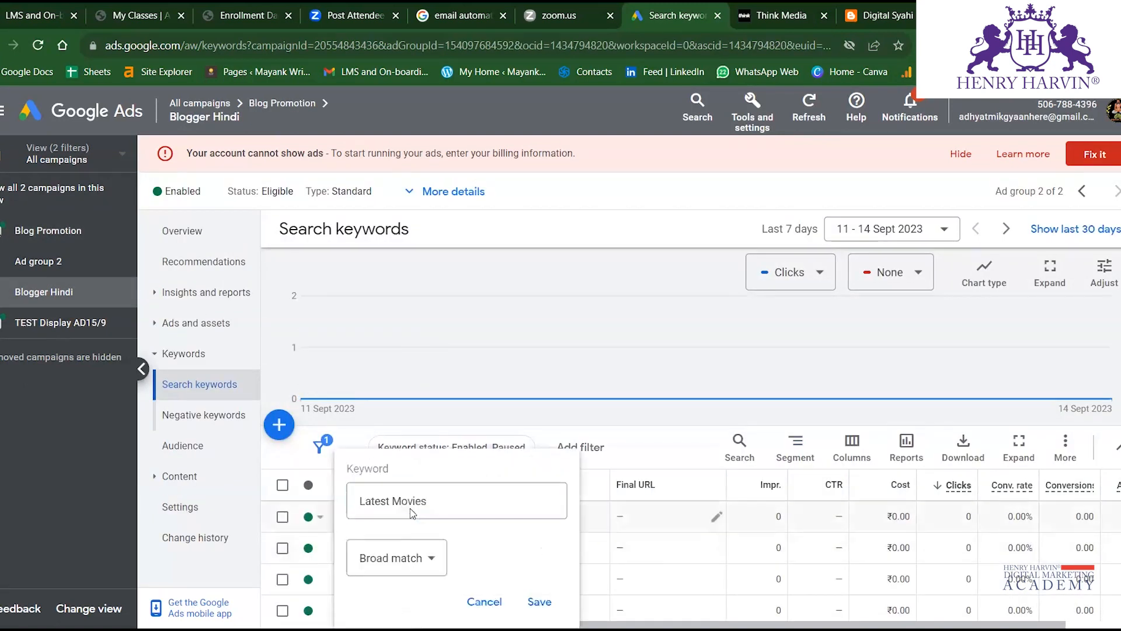
{"action": "left_click", "coordinate": [552, 608]}
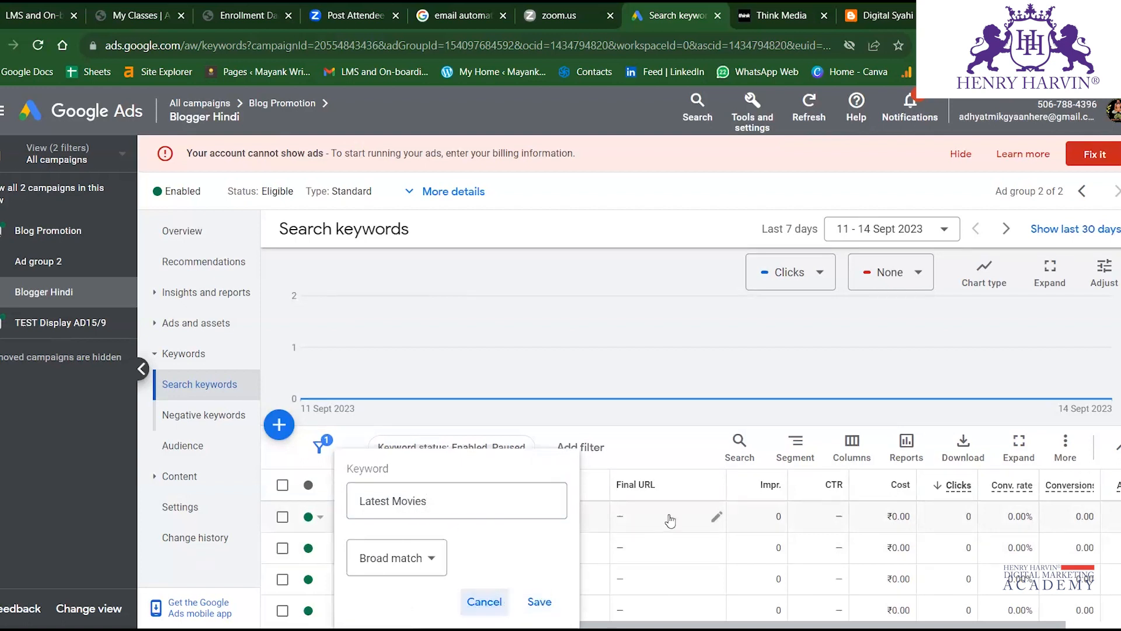
{"action": "left_click", "coordinate": [717, 516]}
{"action": "scroll", "coordinate": [587, 524], "scroll_direction": "down", "scroll_amount": 4}
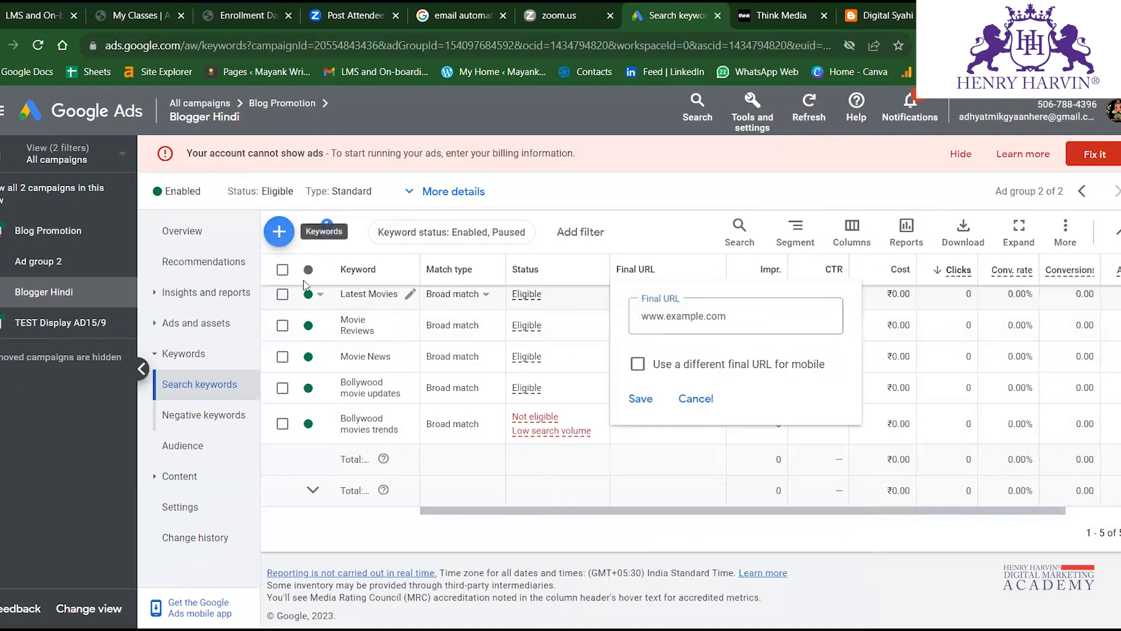
{"action": "left_click", "coordinate": [281, 237]}
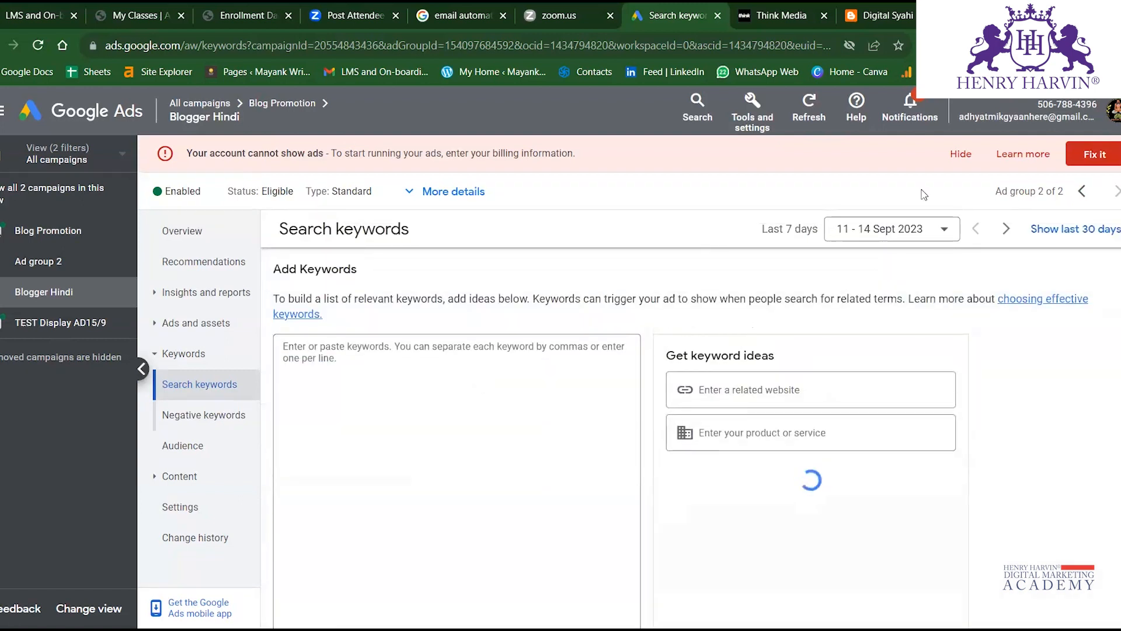
{"action": "left_click", "coordinate": [185, 232]}
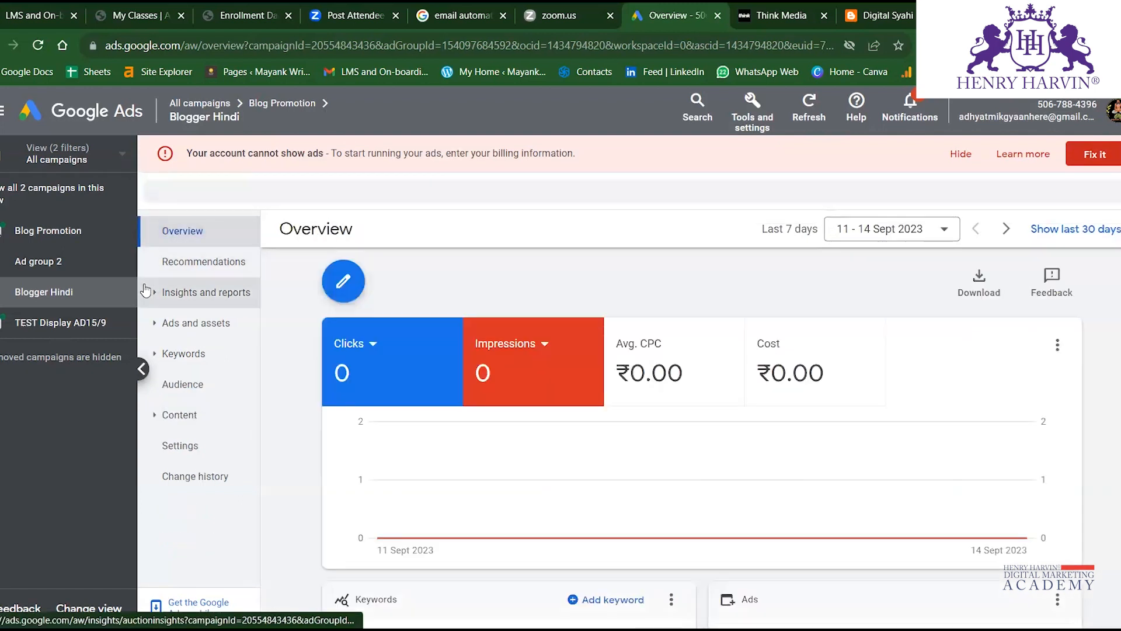
Start a new campaign from the list of all campaigns, without a goal's guidance and with Search as its type.
{"action": "left_click", "coordinate": [46, 190]}
{"action": "left_click", "coordinate": [187, 329]}
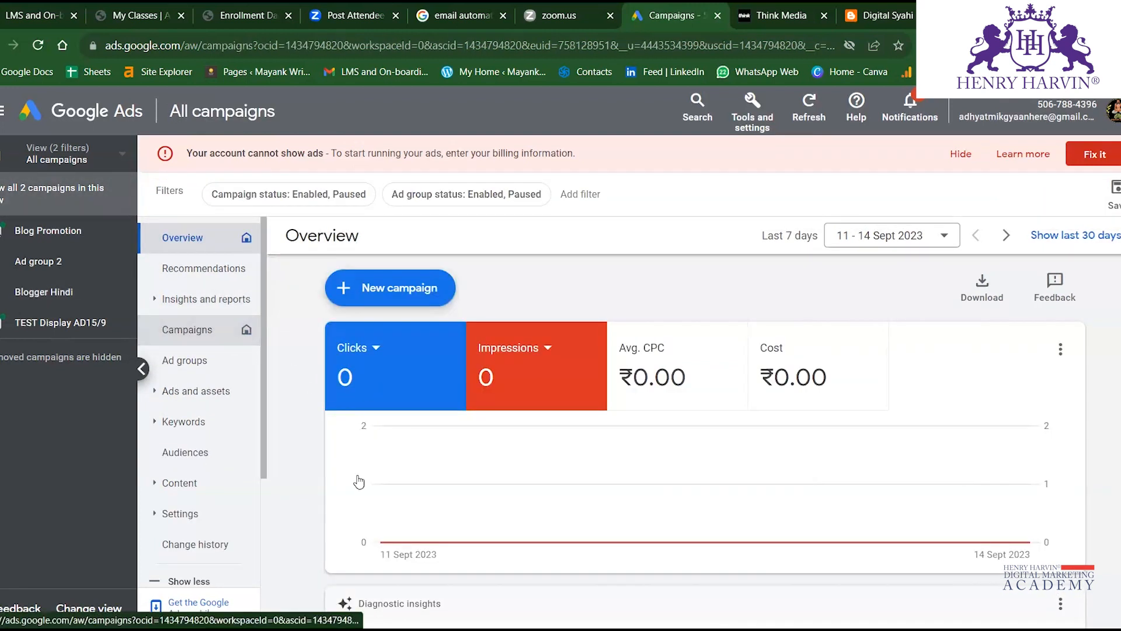
{"action": "left_click", "coordinate": [291, 437]}
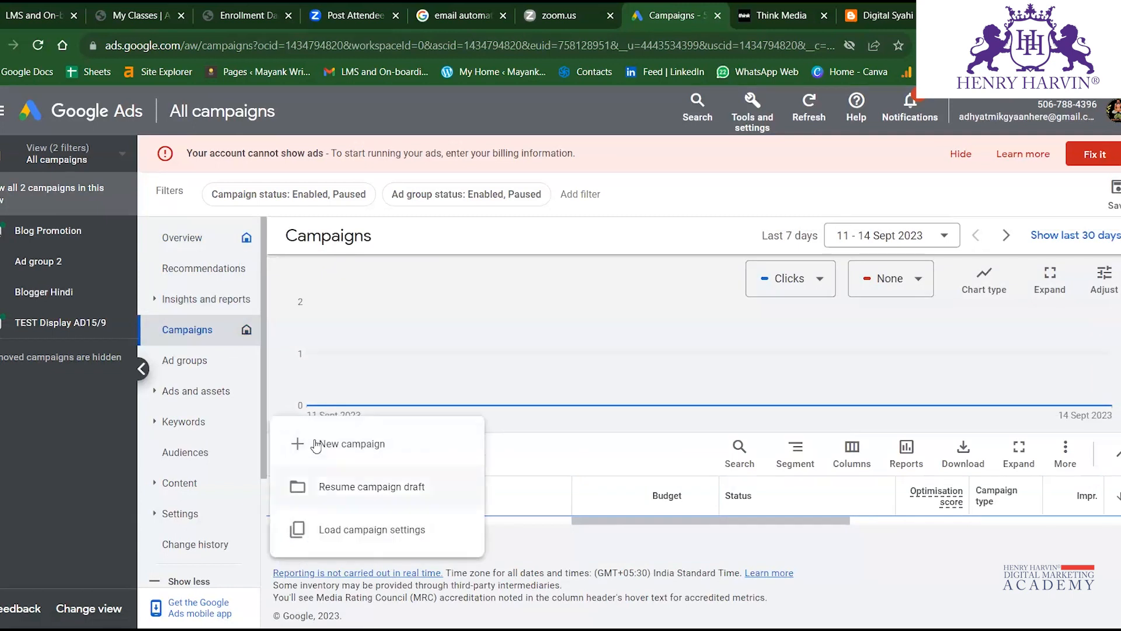
{"action": "left_click", "coordinate": [316, 439]}
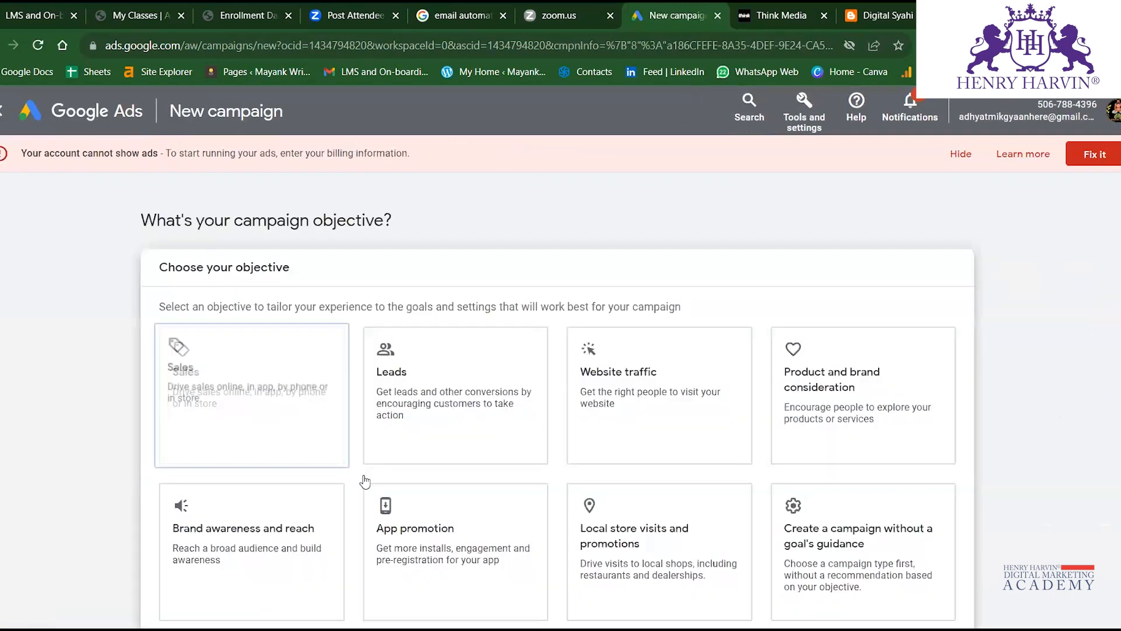
{"action": "scroll", "coordinate": [531, 420], "scroll_direction": "down", "scroll_amount": 2}
{"action": "left_click", "coordinate": [836, 476]}
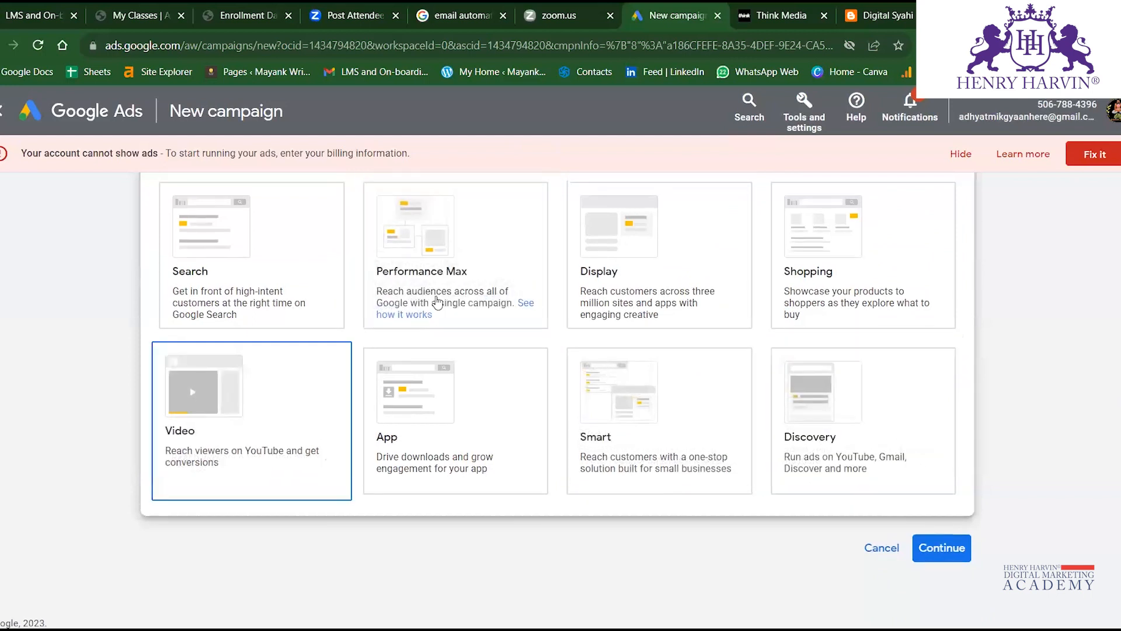
{"action": "left_click", "coordinate": [280, 243]}
{"action": "left_click", "coordinate": [919, 549]}
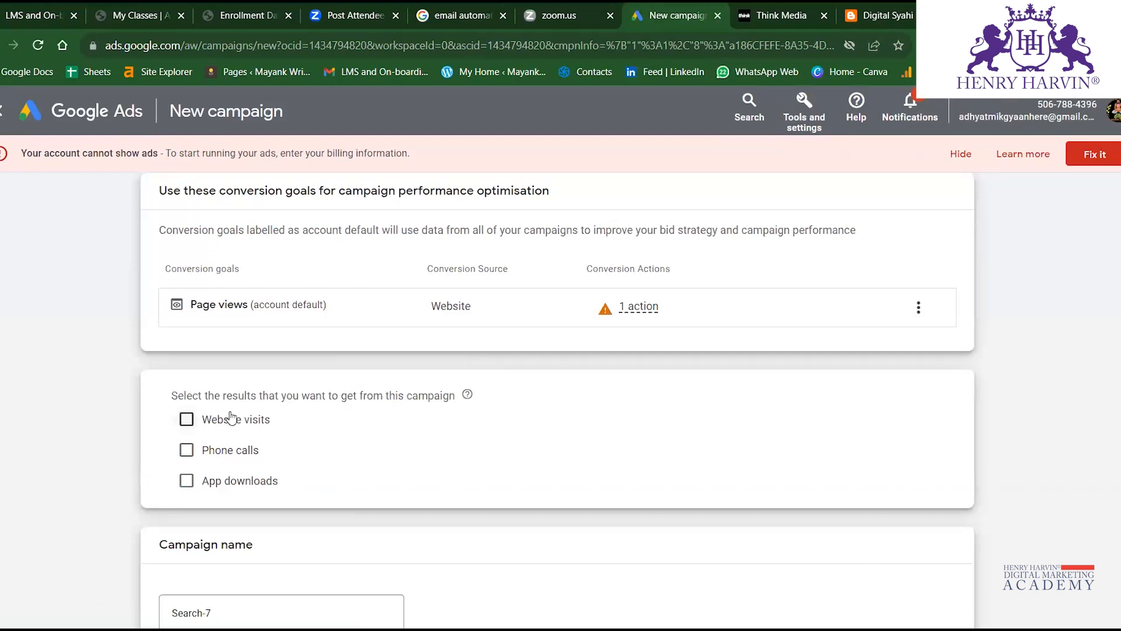
{"action": "scroll", "coordinate": [234, 403], "scroll_direction": "down", "scroll_amount": 2}
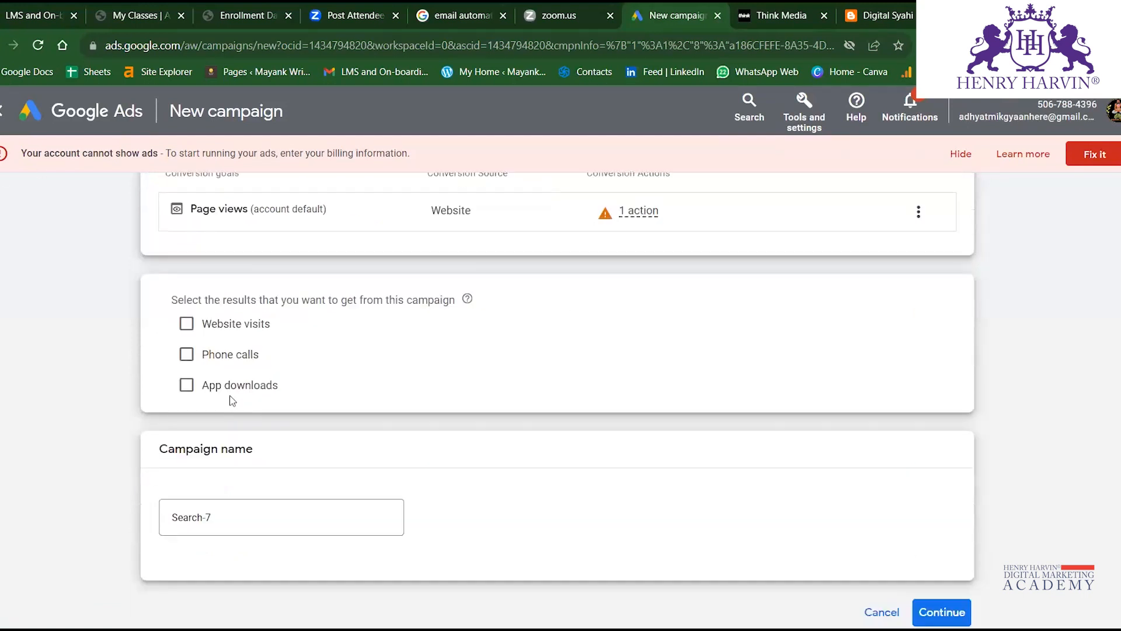
{"action": "left_click", "coordinate": [187, 323]}
{"action": "scroll", "coordinate": [247, 474], "scroll_direction": "down", "scroll_amount": 2}
{"action": "left_click", "coordinate": [364, 265]}
{"action": "type", "text": "https://digitalsyahi.blogspot.com"}
Name the new search campaign "Testing DKI" and continue to its bidding settings.
{"action": "left_click", "coordinate": [297, 475]}
{"action": "key", "text": "BackSpace"}
{"action": "key", "text": "BackSpace"}
{"action": "key", "text": "BackSpace"}
{"action": "key", "text": "BackSpace"}
{"action": "key", "text": "BackSpace"}
{"action": "key", "text": "BackSpace"}
{"action": "key", "text": "BackSpace"}
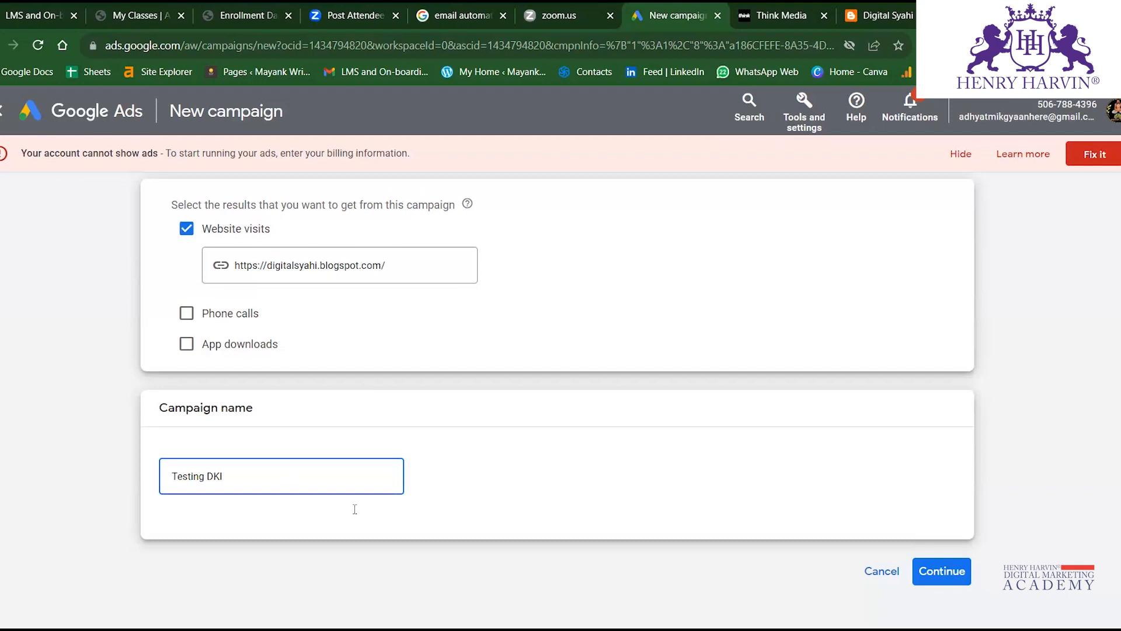
{"action": "left_click", "coordinate": [960, 577]}
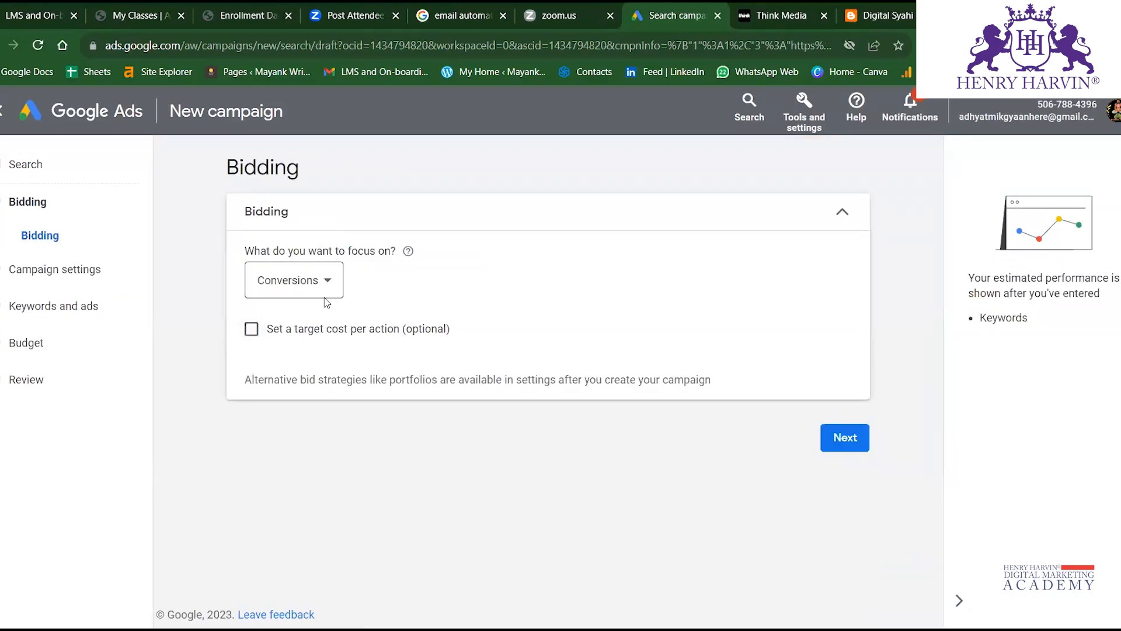
Set a target cost per action of ₹500.00 for the conversions bidding and continue to the campaign settings.
{"action": "left_click", "coordinate": [251, 329]}
{"action": "left_click", "coordinate": [346, 381]}
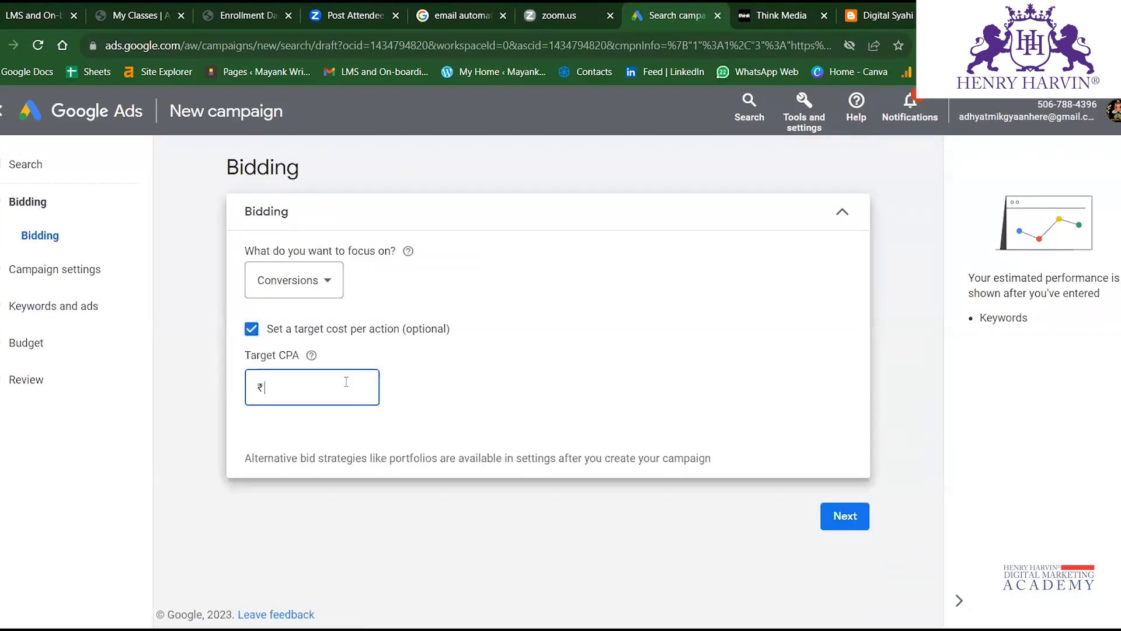
{"action": "left_click", "coordinate": [845, 516]}
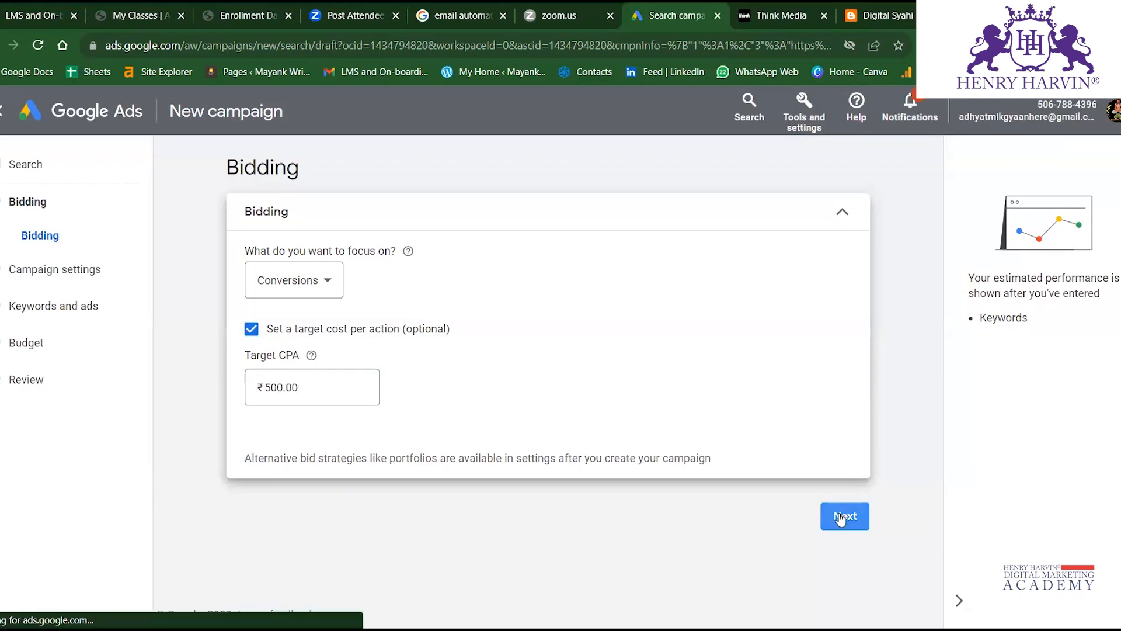
{"action": "scroll", "coordinate": [514, 410], "scroll_direction": "down", "scroll_amount": 10}
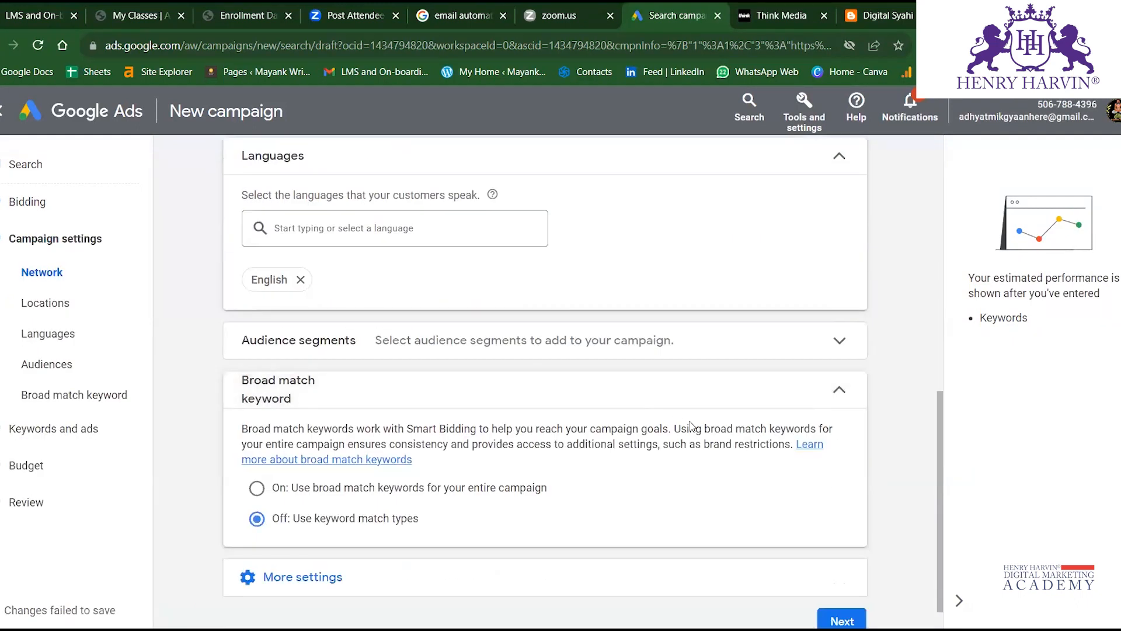
Collapse the broad match keyword setting, expand the additional campaign settings, and continue to the keywords and ads.
{"action": "left_click", "coordinate": [722, 408]}
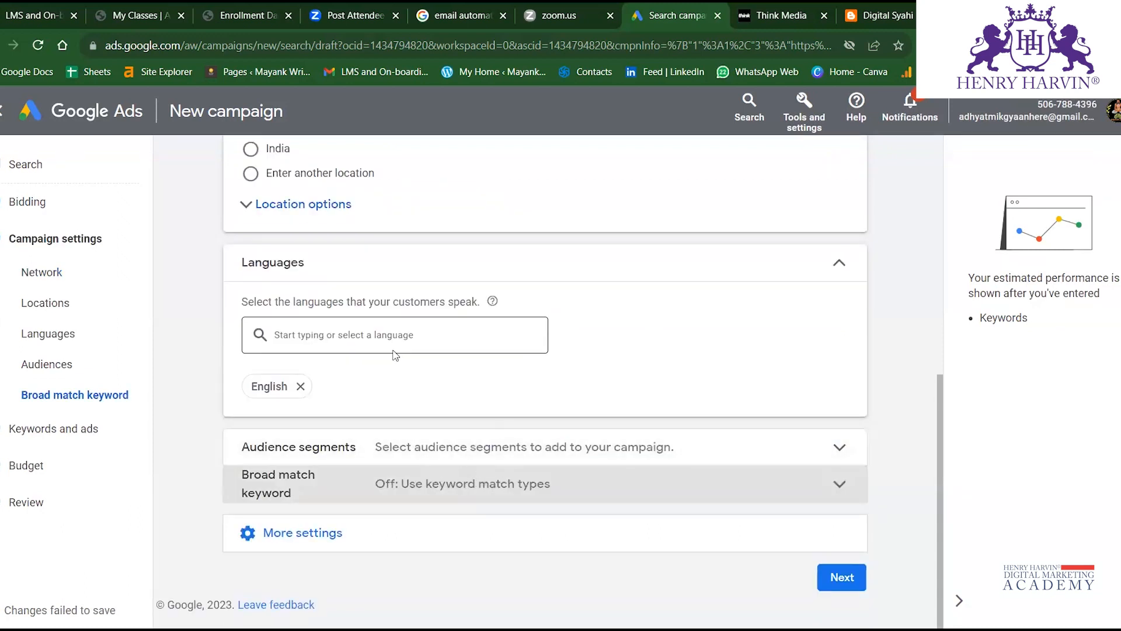
{"action": "left_click", "coordinate": [327, 524]}
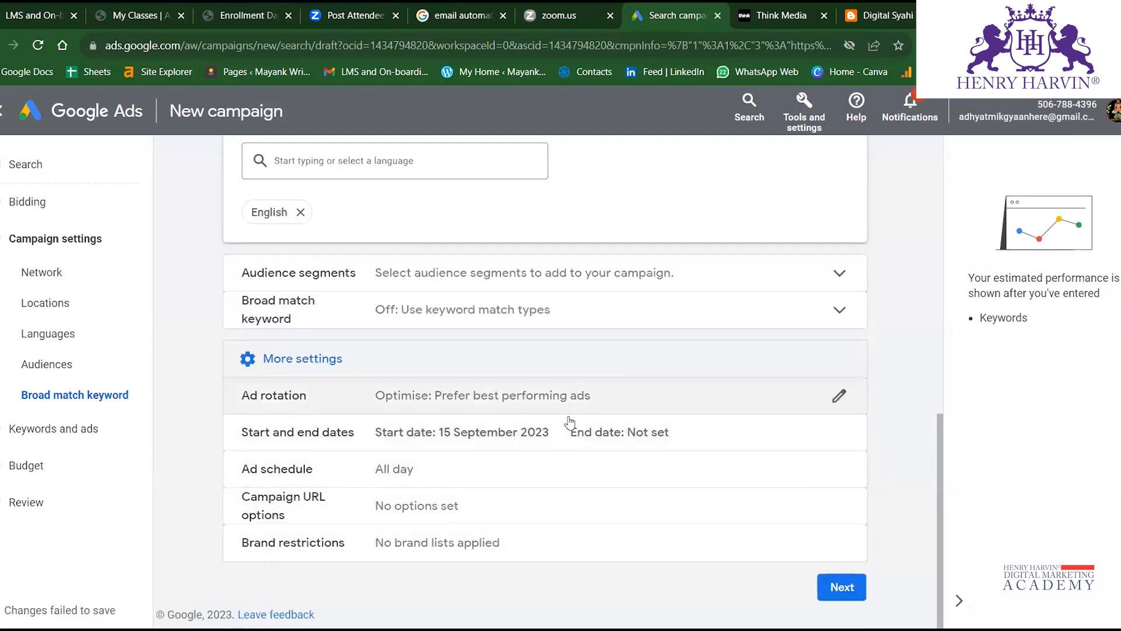
{"action": "left_click", "coordinate": [820, 592]}
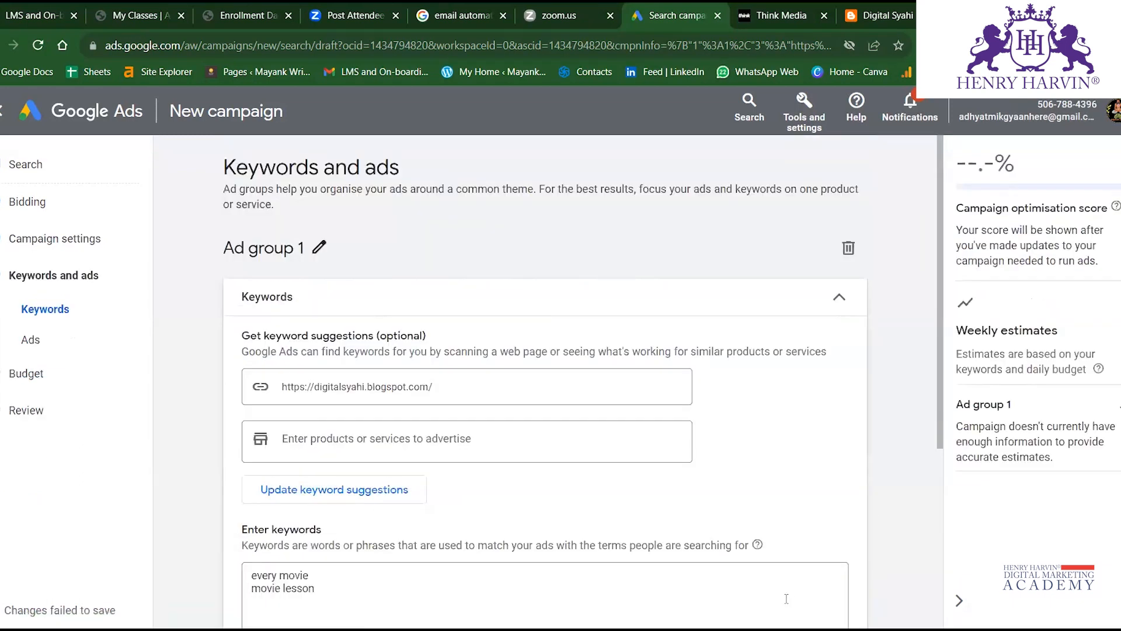
Add the keywords "bollywood movie review", "bollywood news" and "latest movies" below the existing keywords of Ad group 1.
{"action": "scroll", "coordinate": [333, 461], "scroll_direction": "down", "scroll_amount": 3}
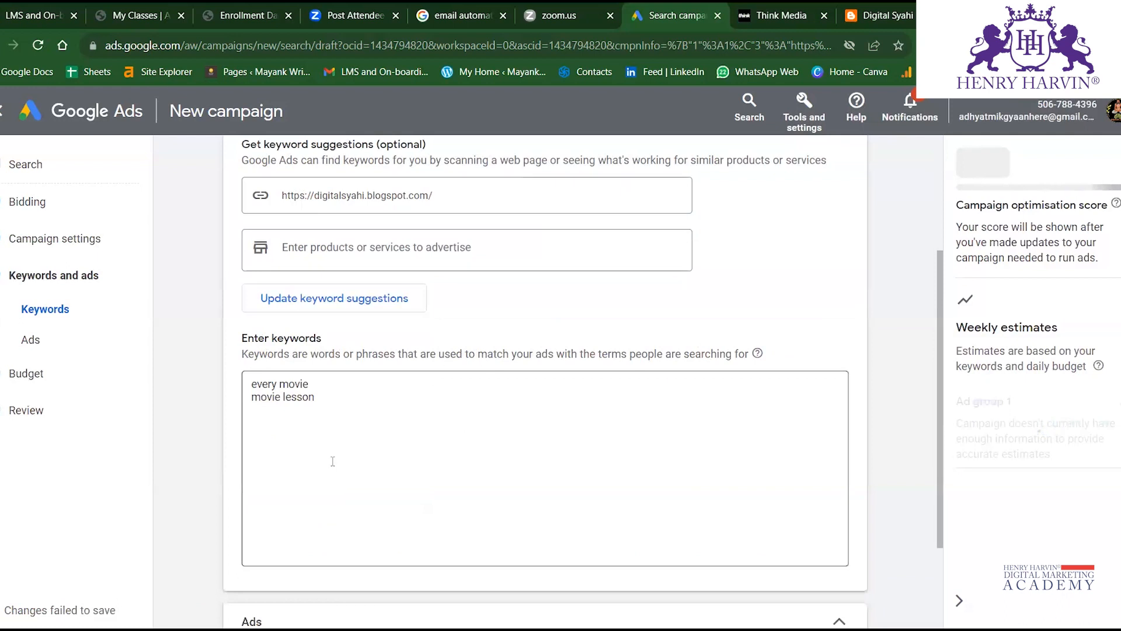
{"action": "left_click", "coordinate": [362, 398]}
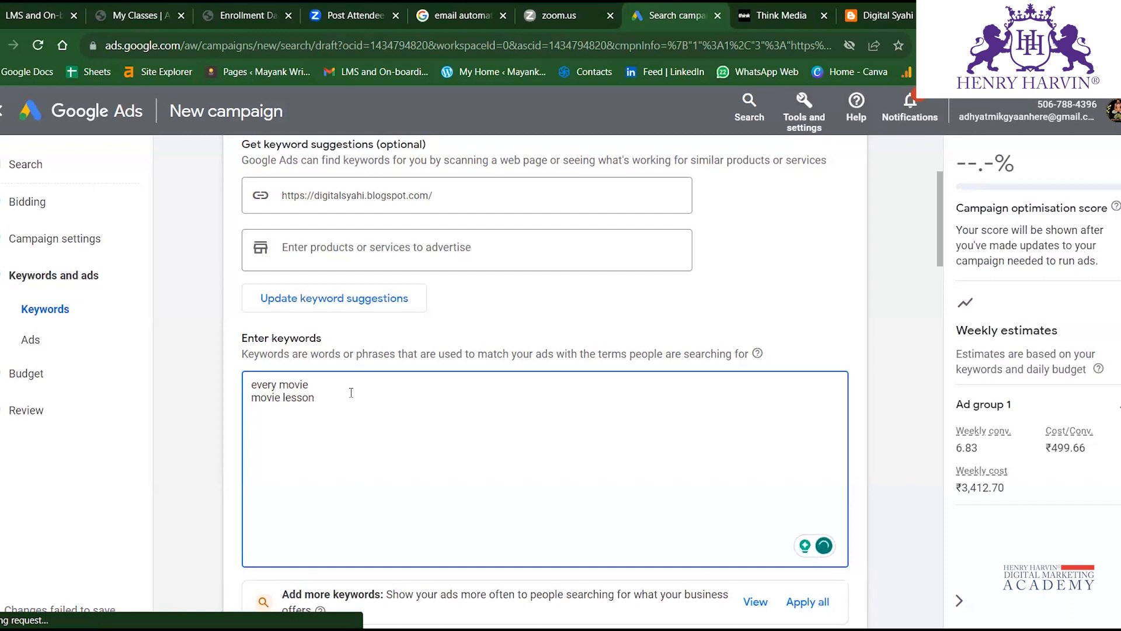
{"action": "type", "text": "bollyo"}
{"action": "key", "text": "BackSpace"}
{"action": "type", "text": "wood movi"}
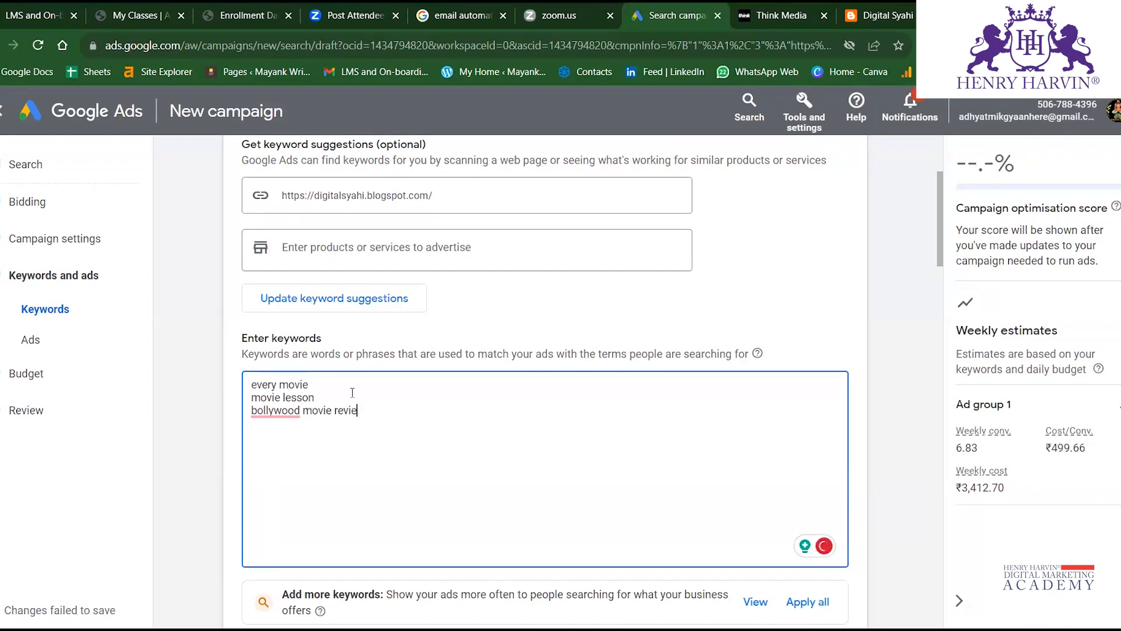
{"action": "type", "text": "e revie"}
{"action": "type", "text": "ew"}
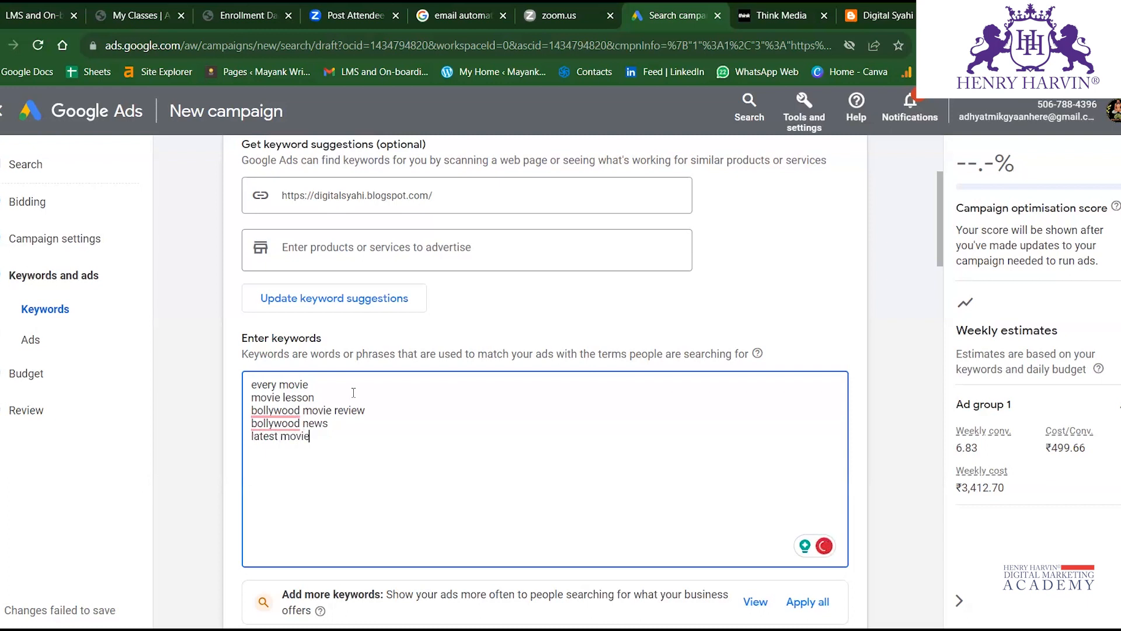
{"action": "scroll", "coordinate": [353, 393], "scroll_direction": "down", "scroll_amount": 7}
{"action": "scroll", "coordinate": [363, 401], "scroll_direction": "up", "scroll_amount": 7}
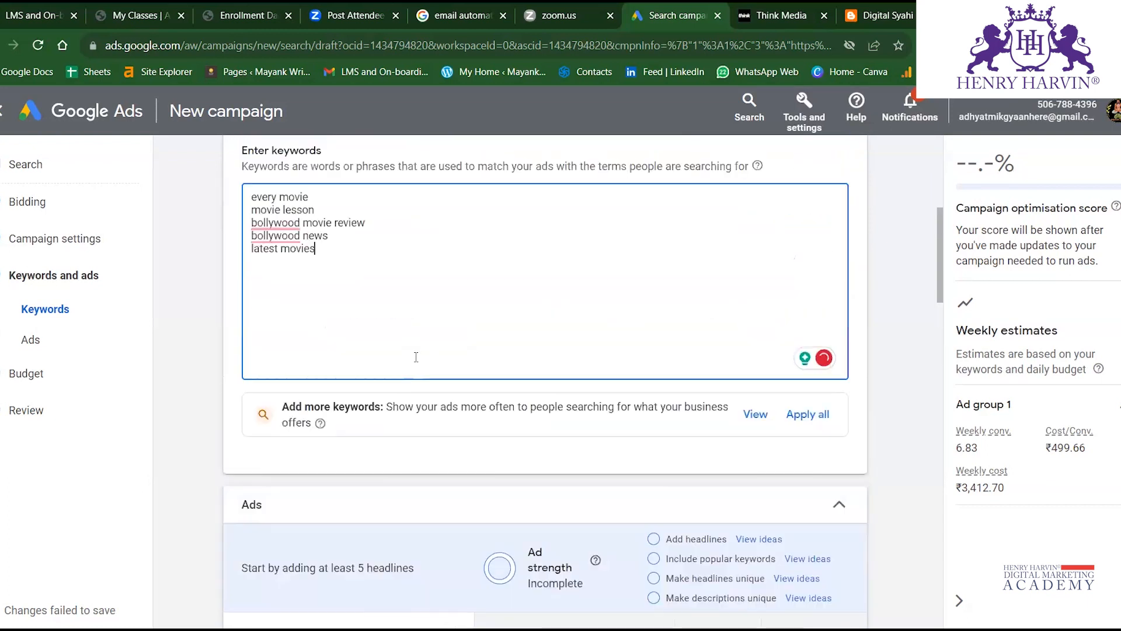
{"action": "scroll", "coordinate": [388, 401], "scroll_direction": "down", "scroll_amount": 5}
{"action": "scroll", "coordinate": [386, 564], "scroll_direction": "up", "scroll_amount": 5}
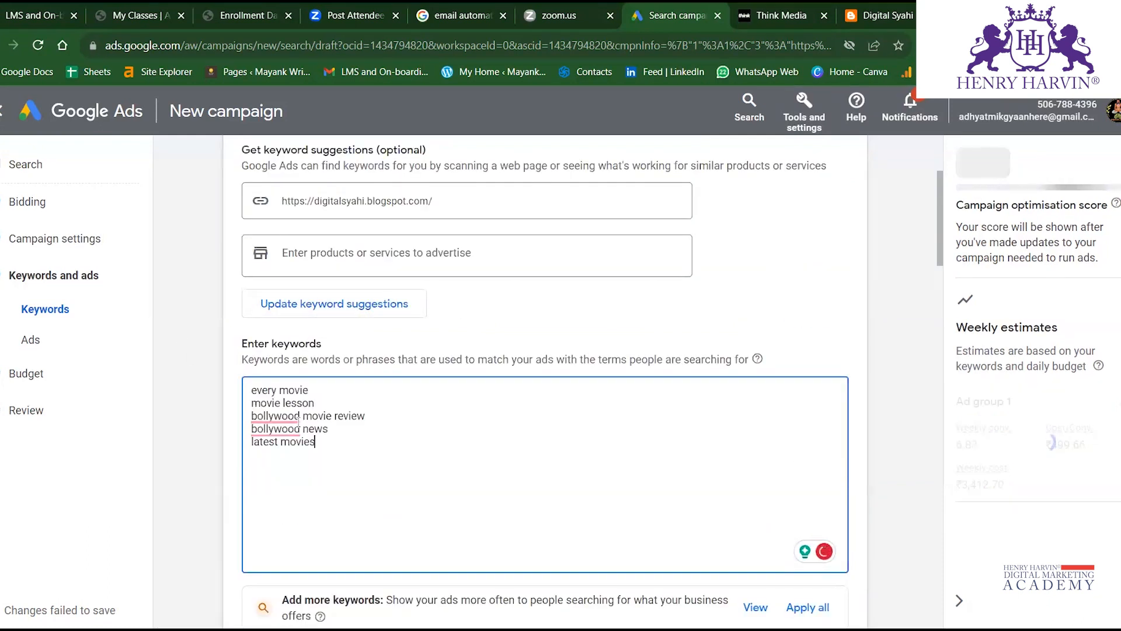
Set the ad's display path to "news" and "movies".
{"action": "scroll", "coordinate": [302, 382], "scroll_direction": "down", "scroll_amount": 10}
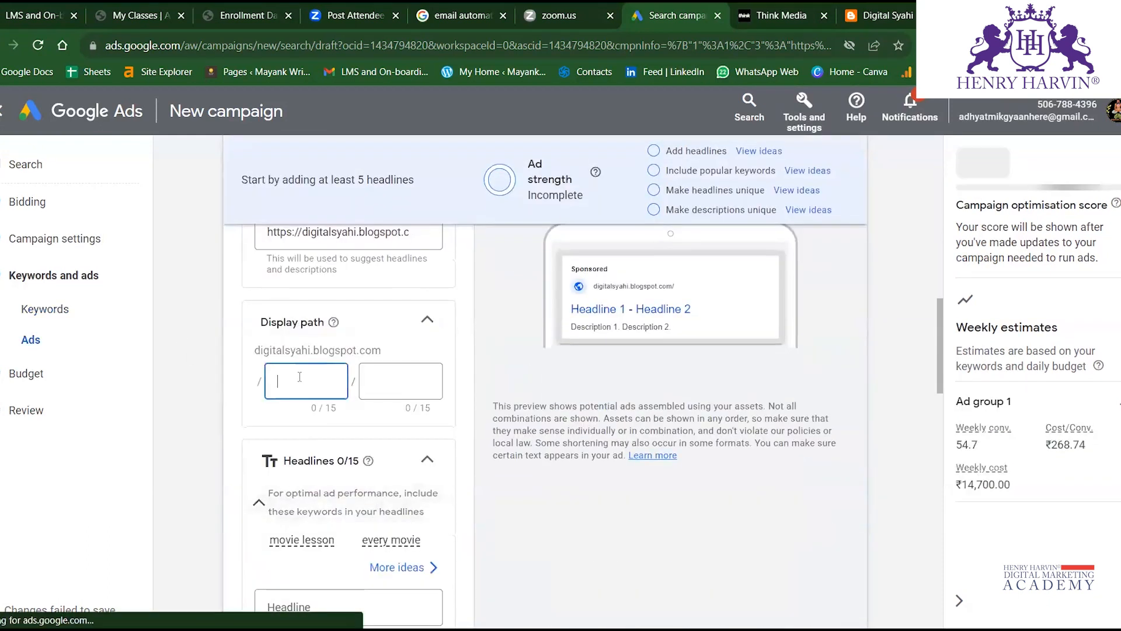
{"action": "left_click", "coordinate": [302, 381]}
{"action": "type", "text": "news"}
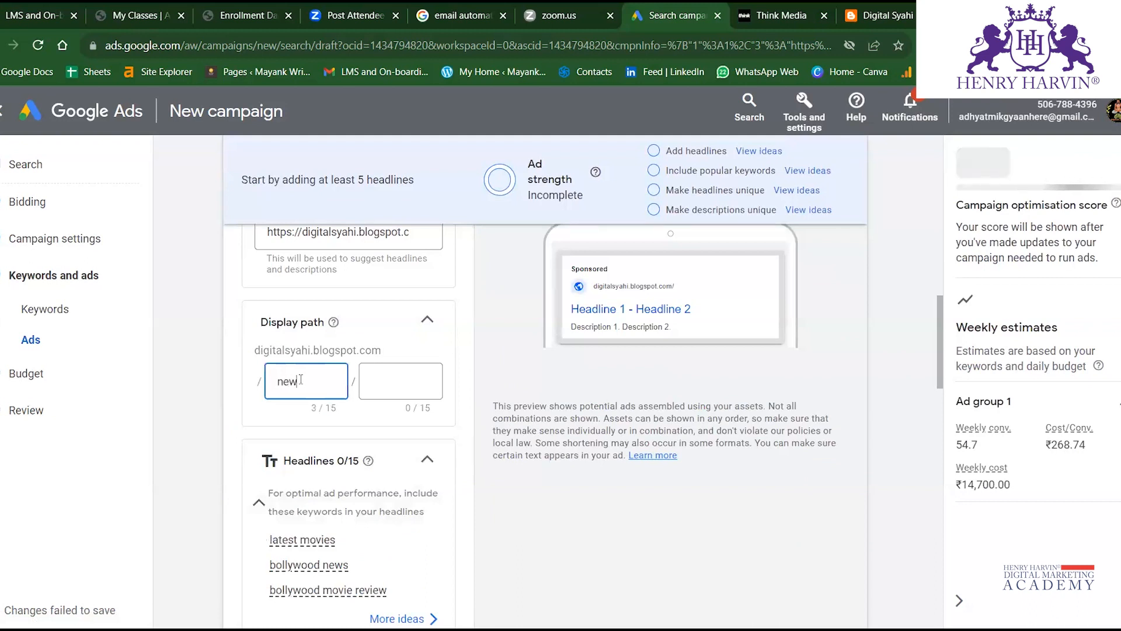
{"action": "left_click", "coordinate": [415, 382]}
{"action": "type", "text": "movies"}
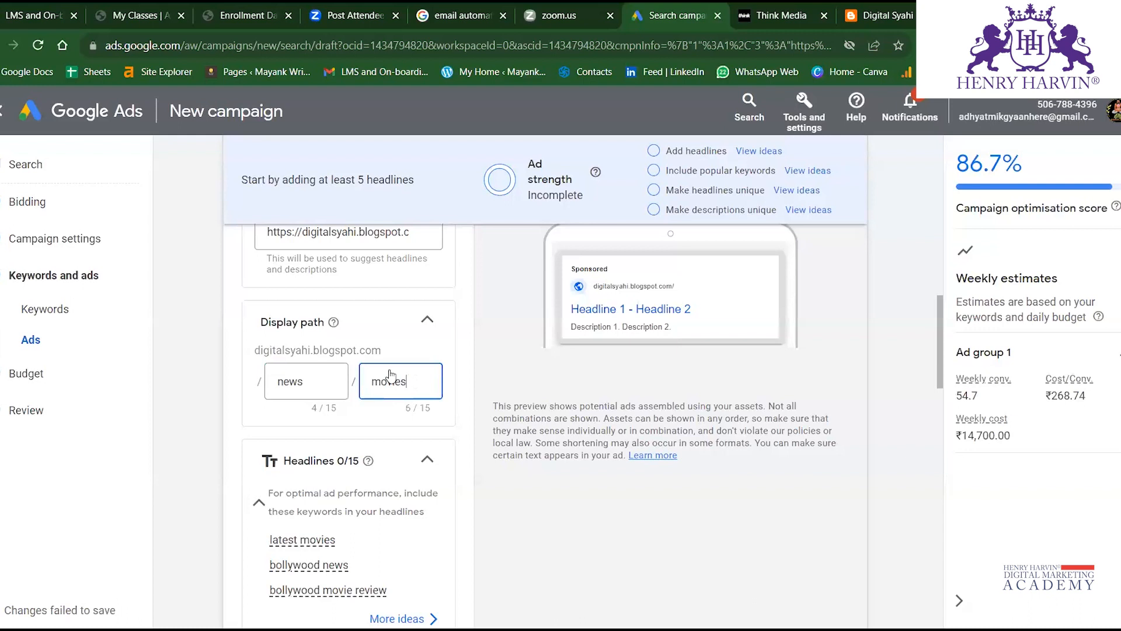
Enter "Best latest movies news" as the ad's first headline.
{"action": "scroll", "coordinate": [389, 375], "scroll_direction": "down", "scroll_amount": 6}
{"action": "scroll", "coordinate": [318, 344], "scroll_direction": "up", "scroll_amount": 3}
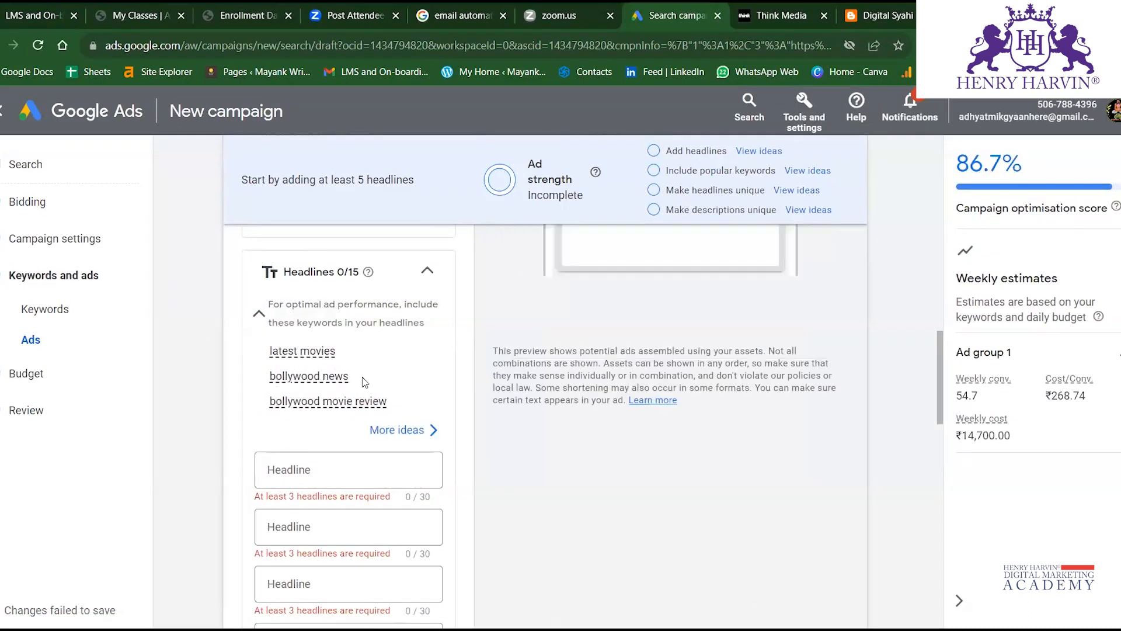
{"action": "scroll", "coordinate": [365, 382], "scroll_direction": "down", "scroll_amount": 2}
{"action": "left_click", "coordinate": [322, 374]}
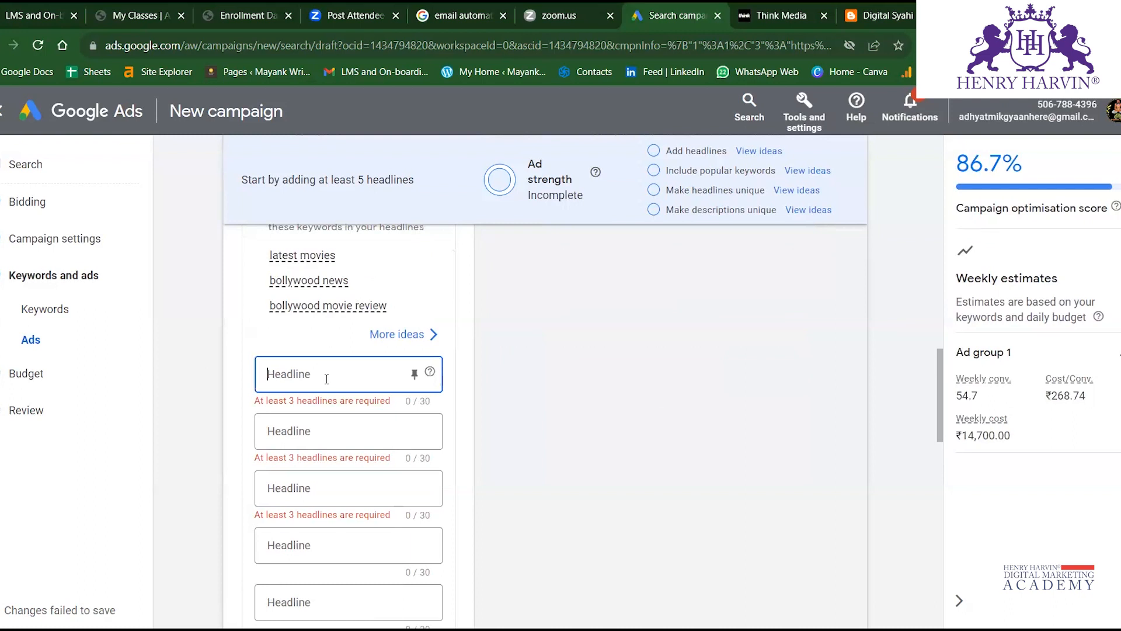
{"action": "type", "text": "Best"}
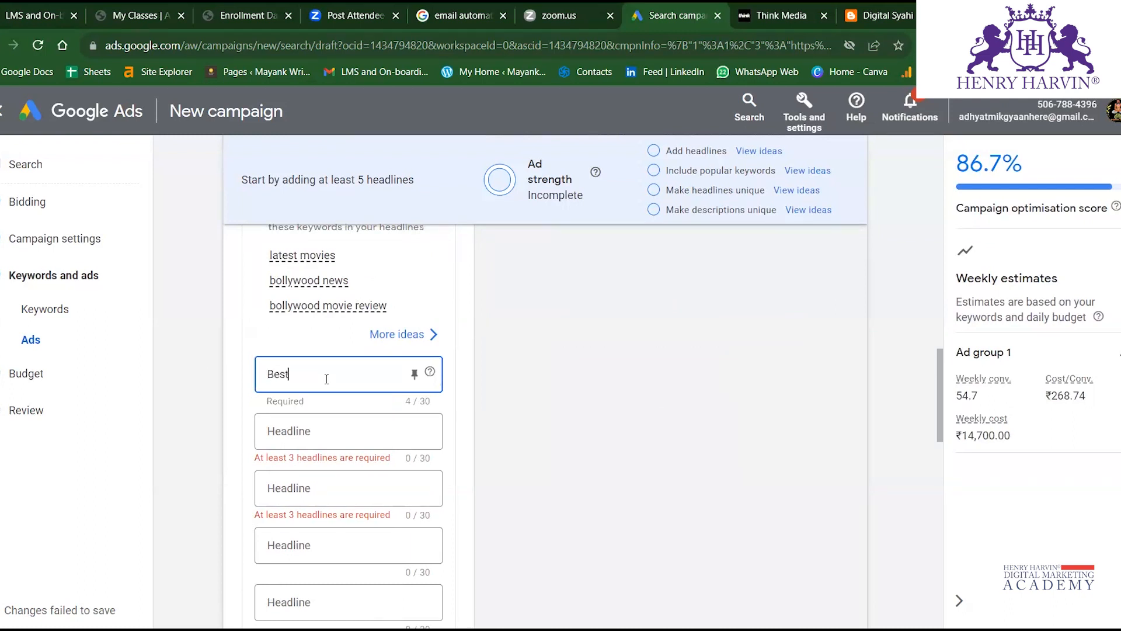
{"action": "type", "text": " latest m"}
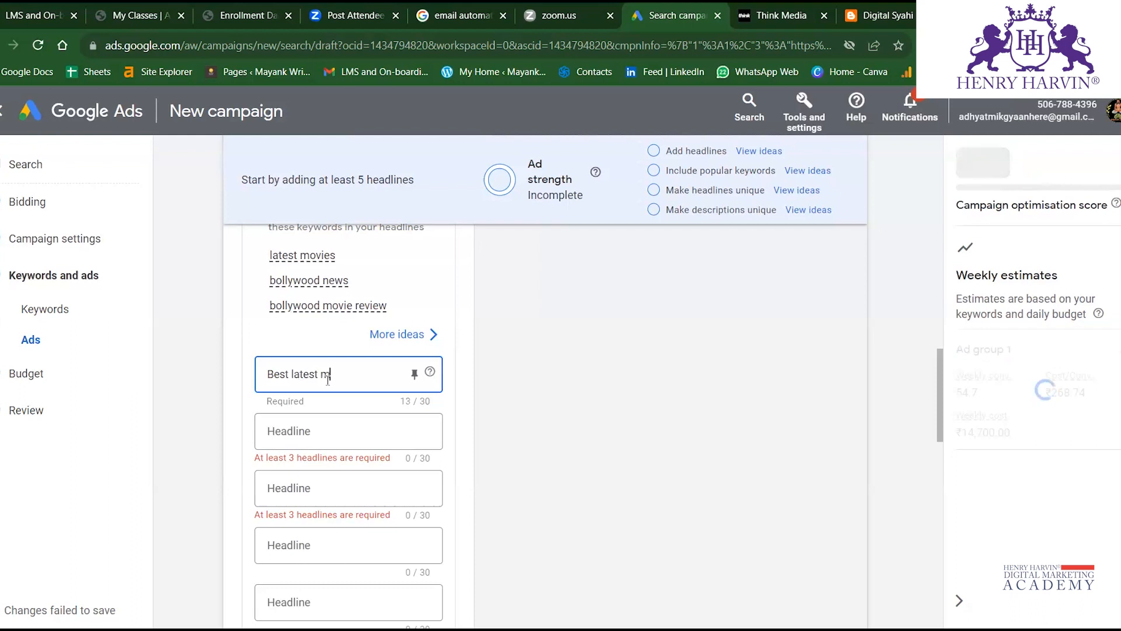
{"action": "type", "text": "ovies"}
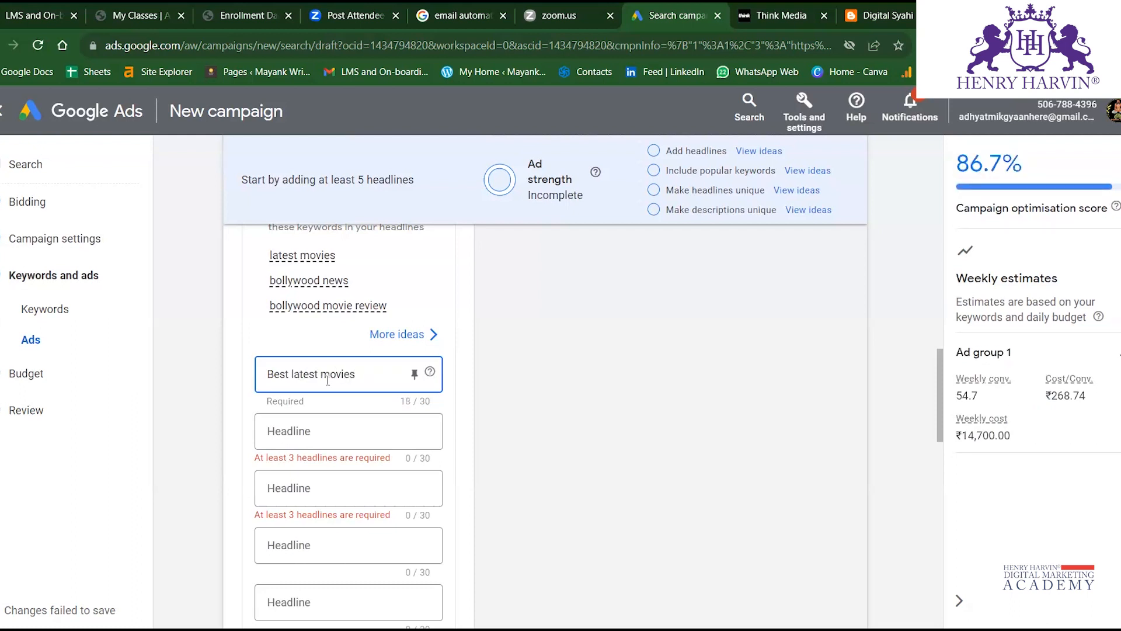
{"action": "type", "text": " news"}
Enter "News about film industry" as the ad's second headline.
{"action": "left_click", "coordinate": [331, 427]}
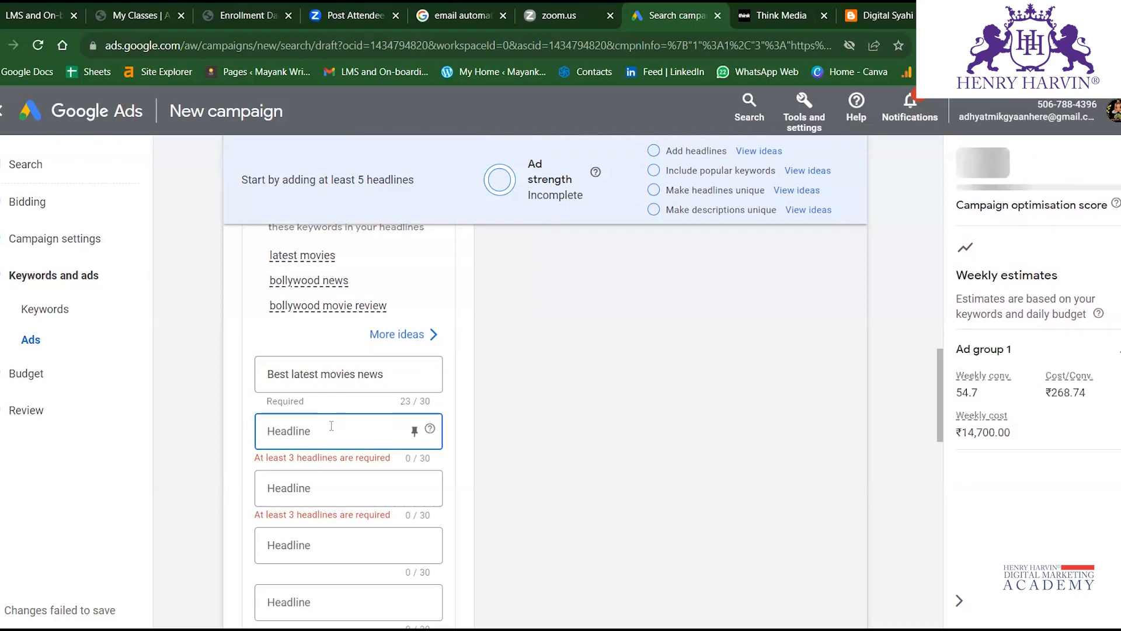
{"action": "type", "text": "NEws"}
{"action": "key", "text": "BackSpace"}
{"action": "key", "text": "BackSpace"}
{"action": "key", "text": "BackSpace"}
{"action": "type", "text": "e"}
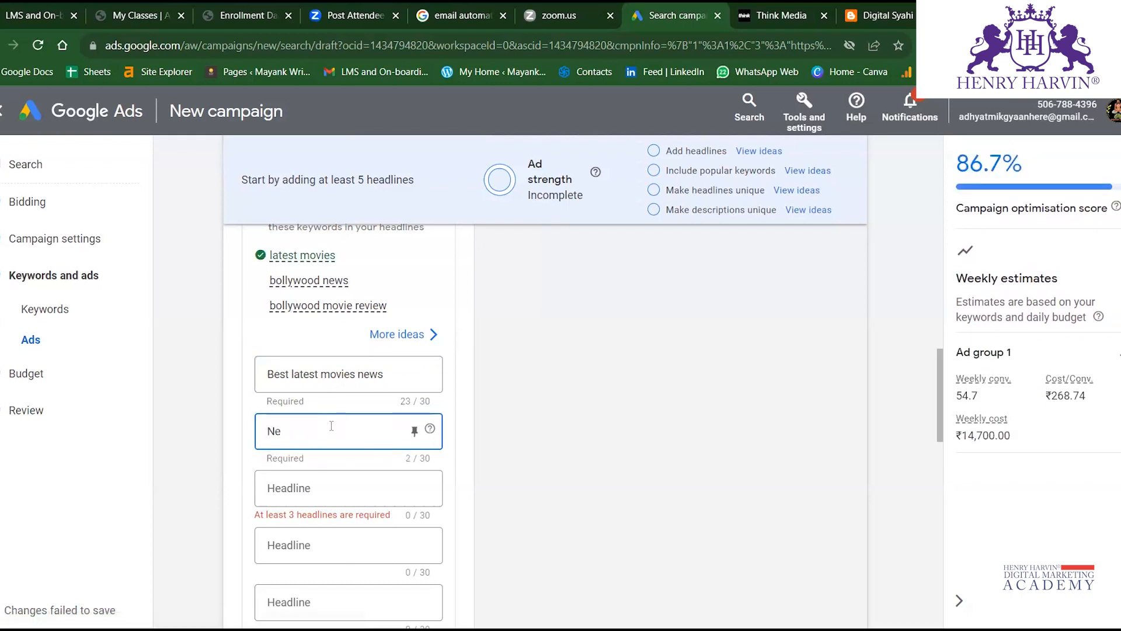
{"action": "type", "text": "sws about"}
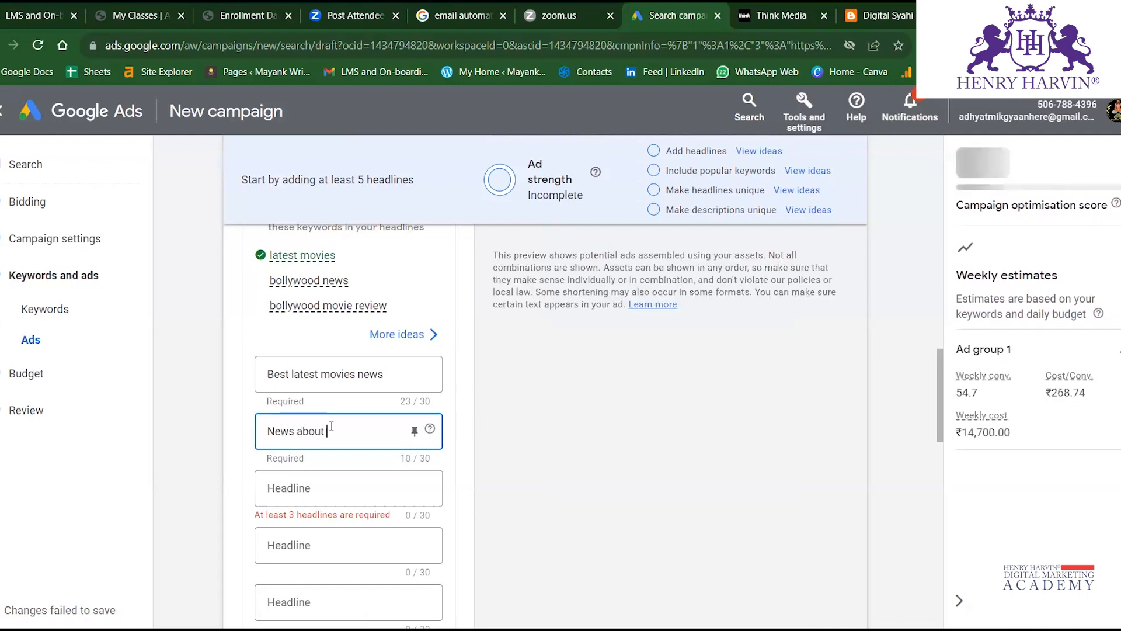
{"action": "type", "text": " film"}
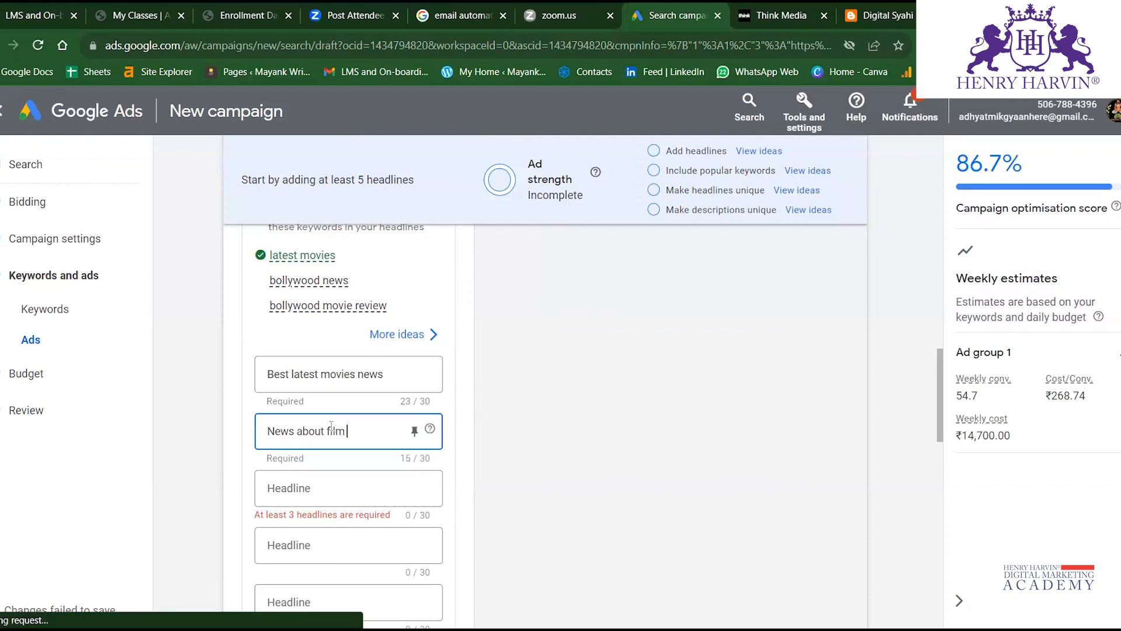
{"action": "type", "text": " industry"}
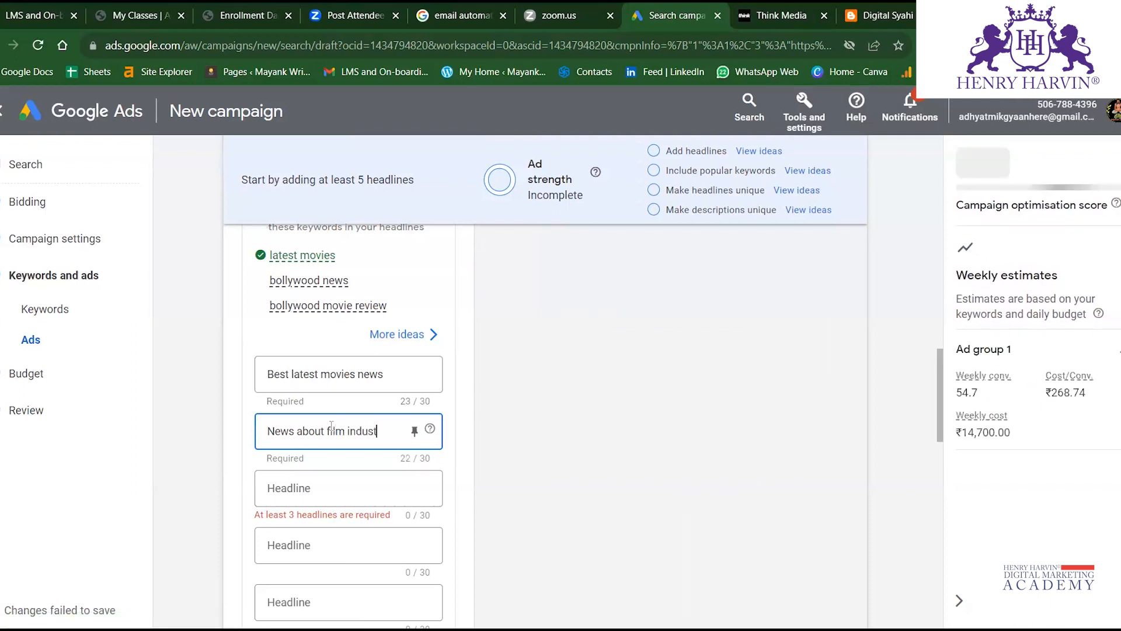
Enter "List of upcoming movies" as the ad's third headline.
{"action": "left_click", "coordinate": [329, 479]}
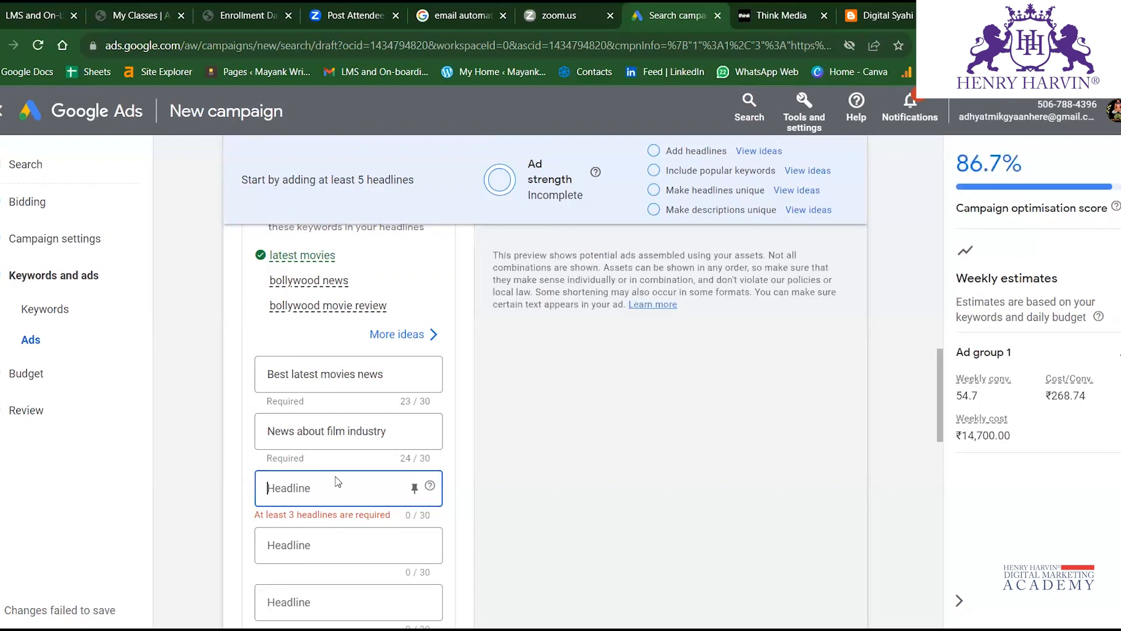
{"action": "type", "text": "Ll"}
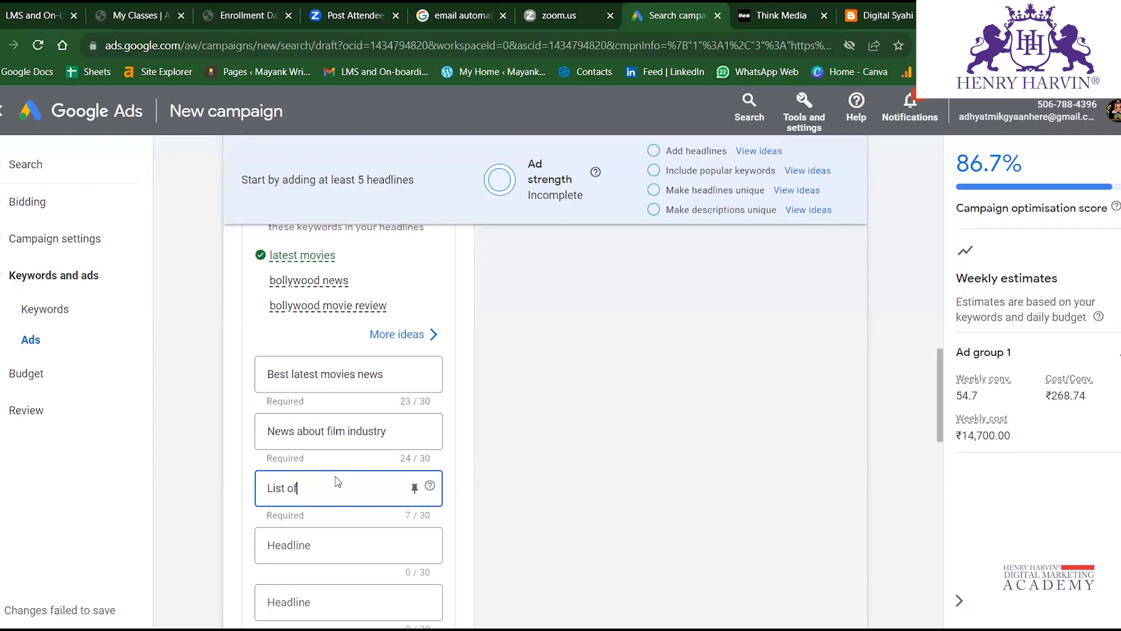
{"action": "type", "text": "st of late"}
{"action": "key", "text": "BackSpace"}
{"action": "key", "text": "BackSpace"}
{"action": "key", "text": "BackSpace"}
{"action": "key", "text": "BackSpace"}
{"action": "type", "text": "up"}
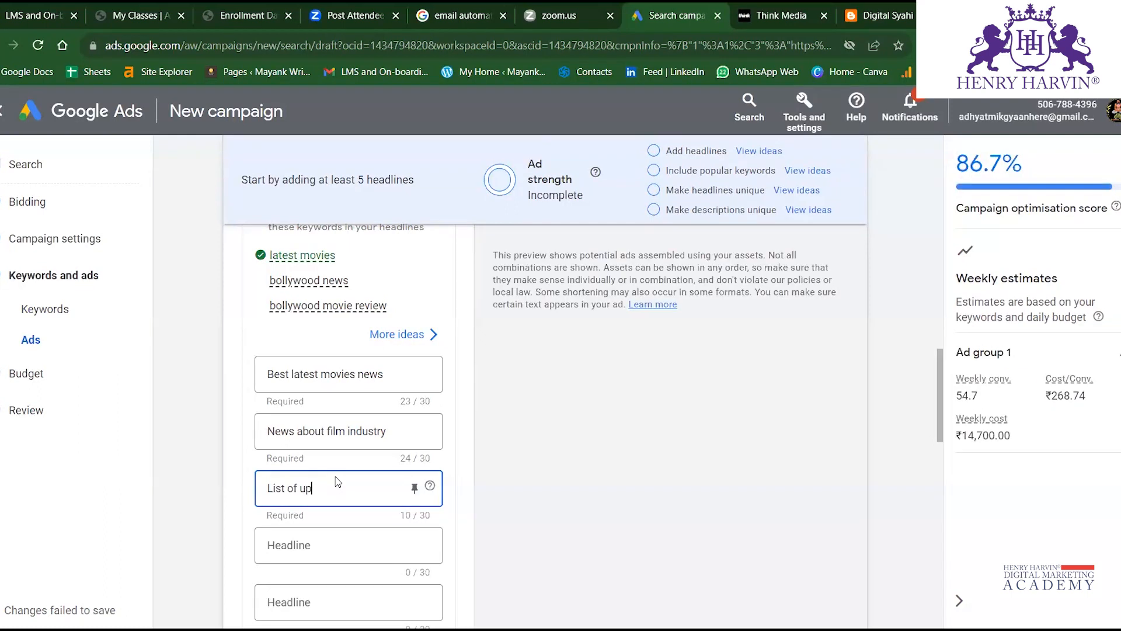
{"action": "type", "text": "co"}
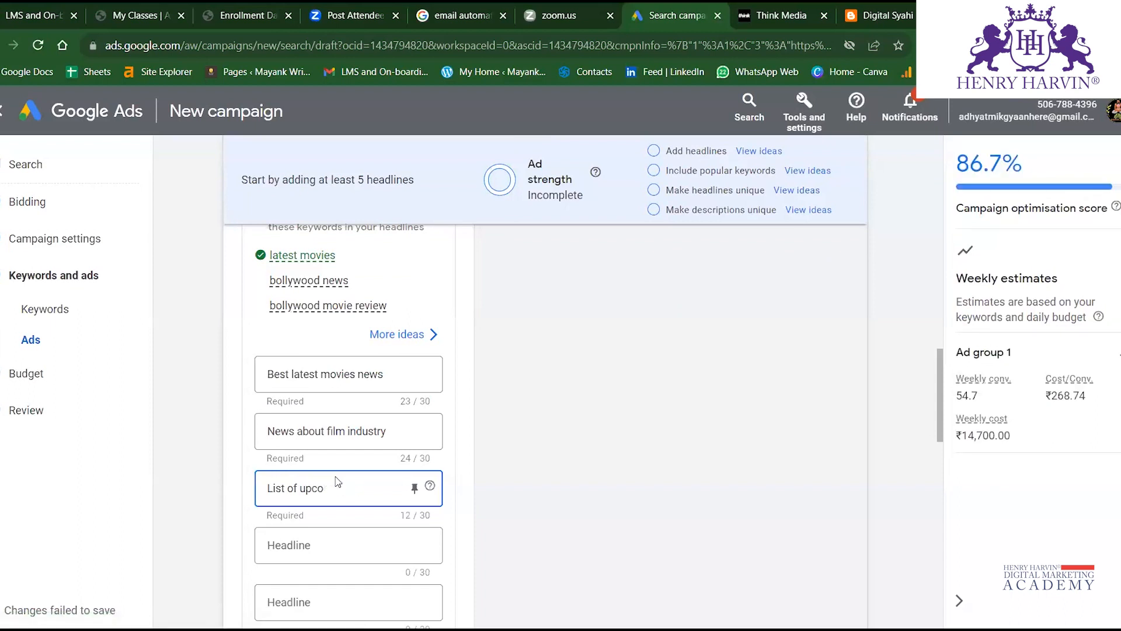
{"action": "type", "text": "ming movies"}
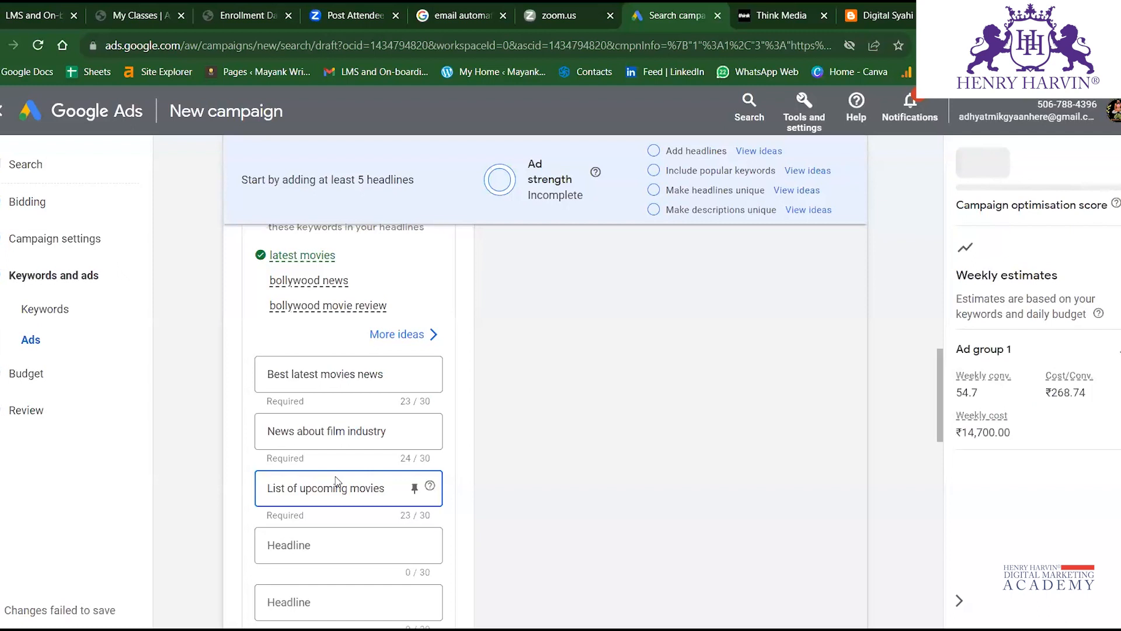
Add a keyword insertion as the fourth headline with the default text "Movie detail" in sentence case, and check the ad preview.
{"action": "left_click", "coordinate": [314, 535]}
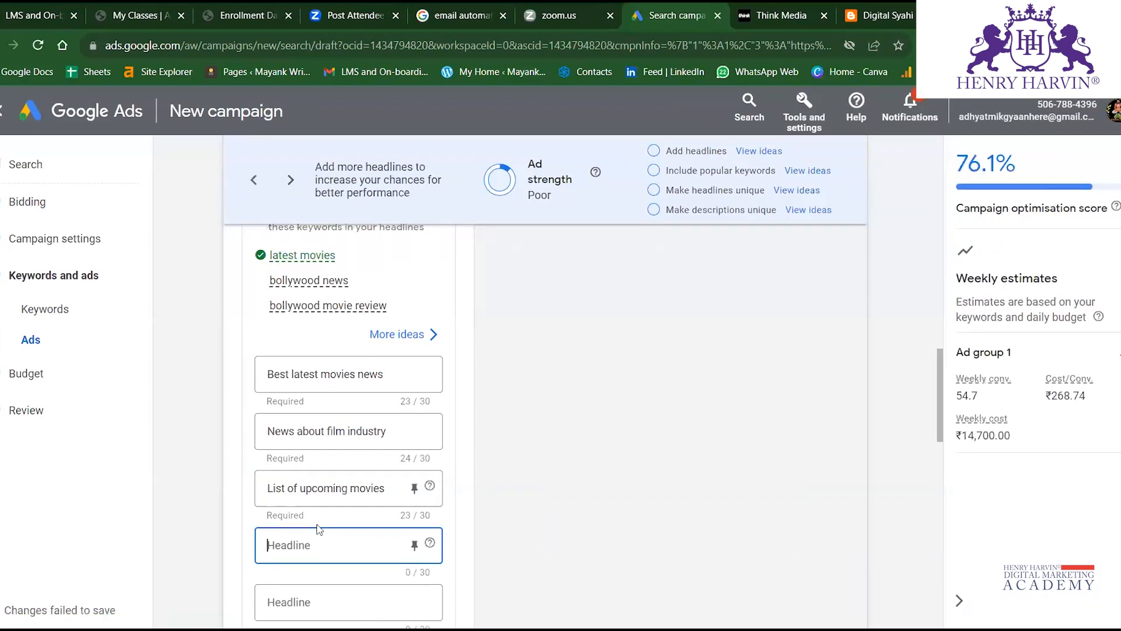
{"action": "type", "text": "{"}
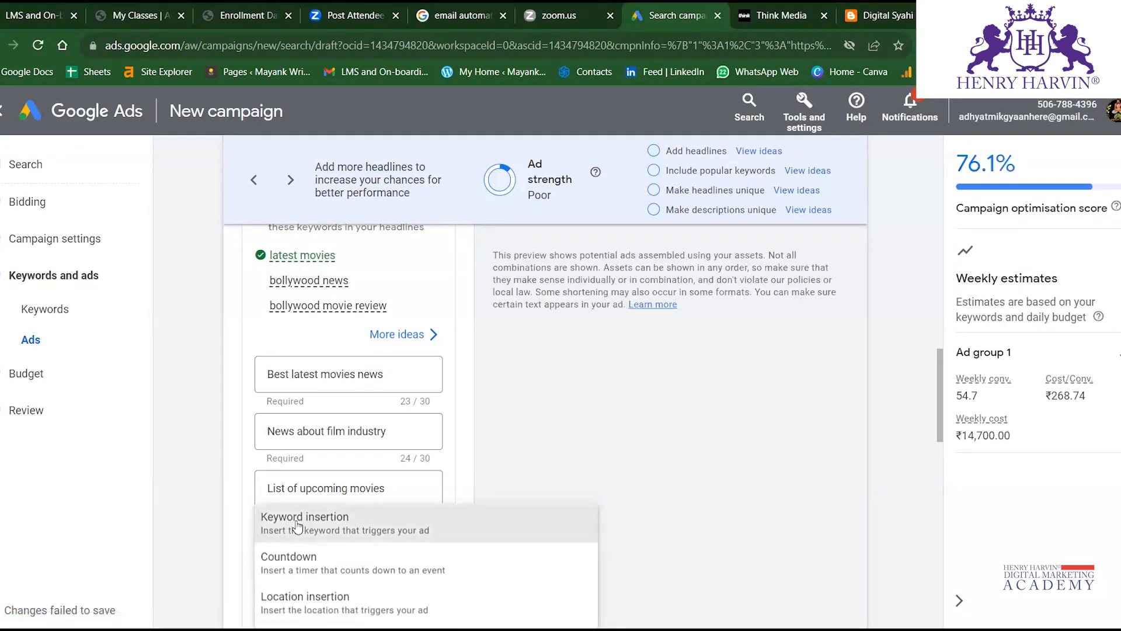
{"action": "left_click", "coordinate": [298, 527]}
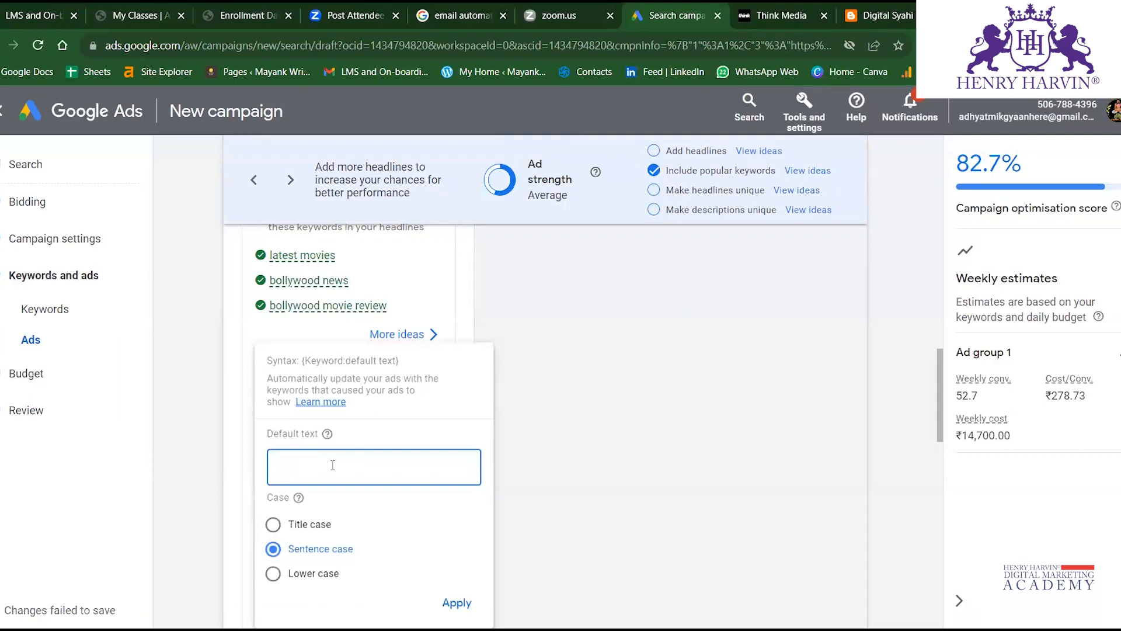
{"action": "type", "text": "Mo"}
{"action": "key", "text": "BackSpace"}
{"action": "key", "text": "BackSpace"}
{"action": "type", "text": "Movie detai"}
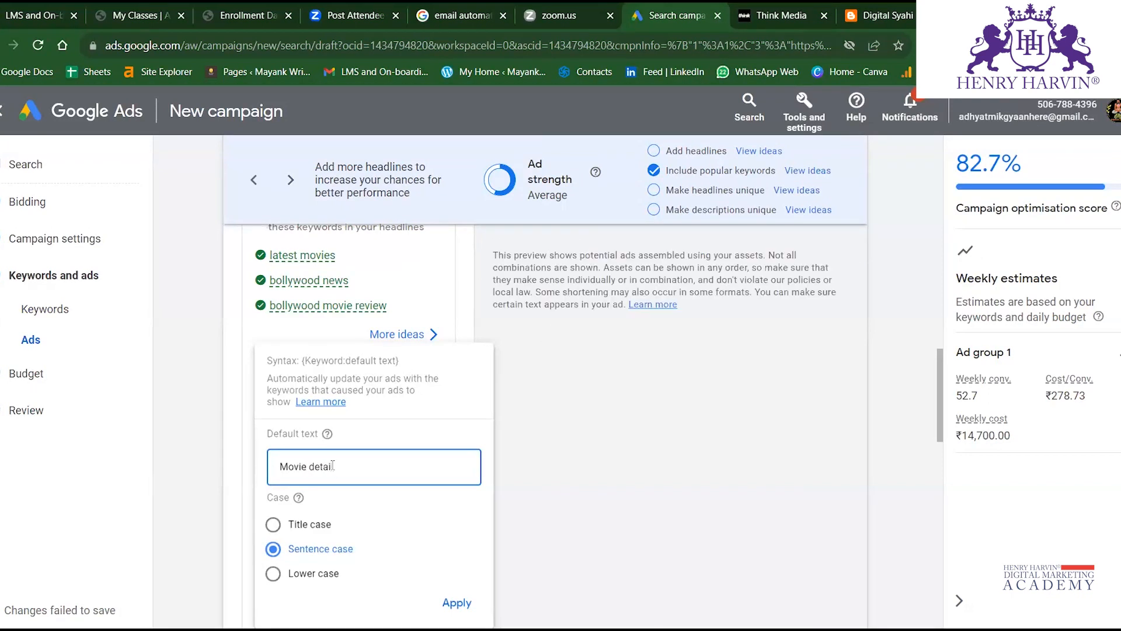
{"action": "type", "text": "l"}
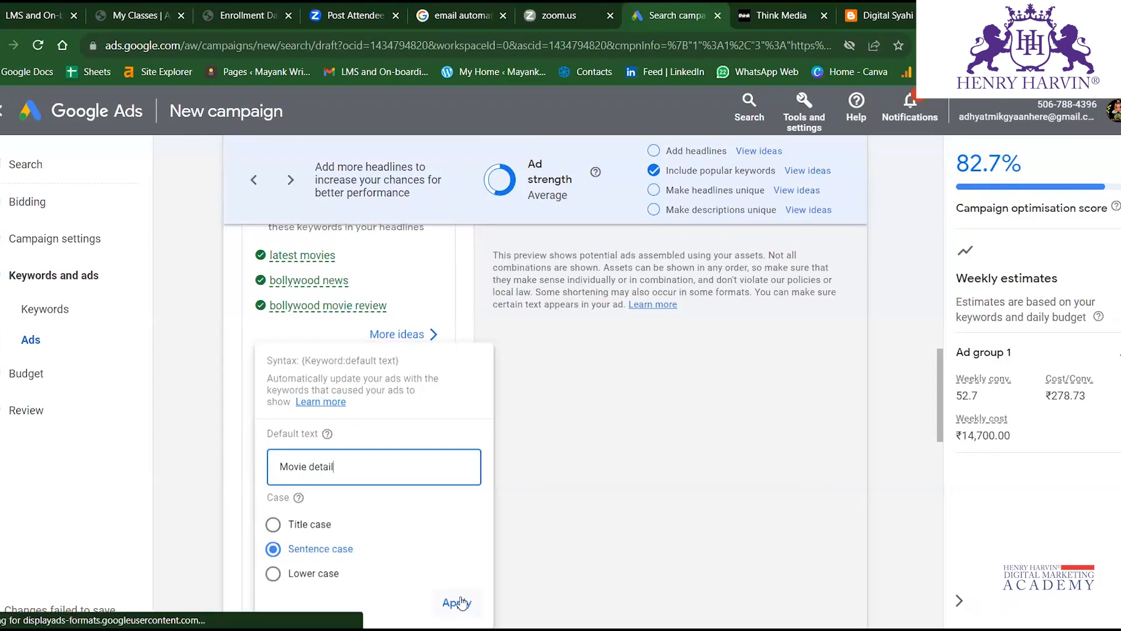
{"action": "left_click", "coordinate": [460, 597]}
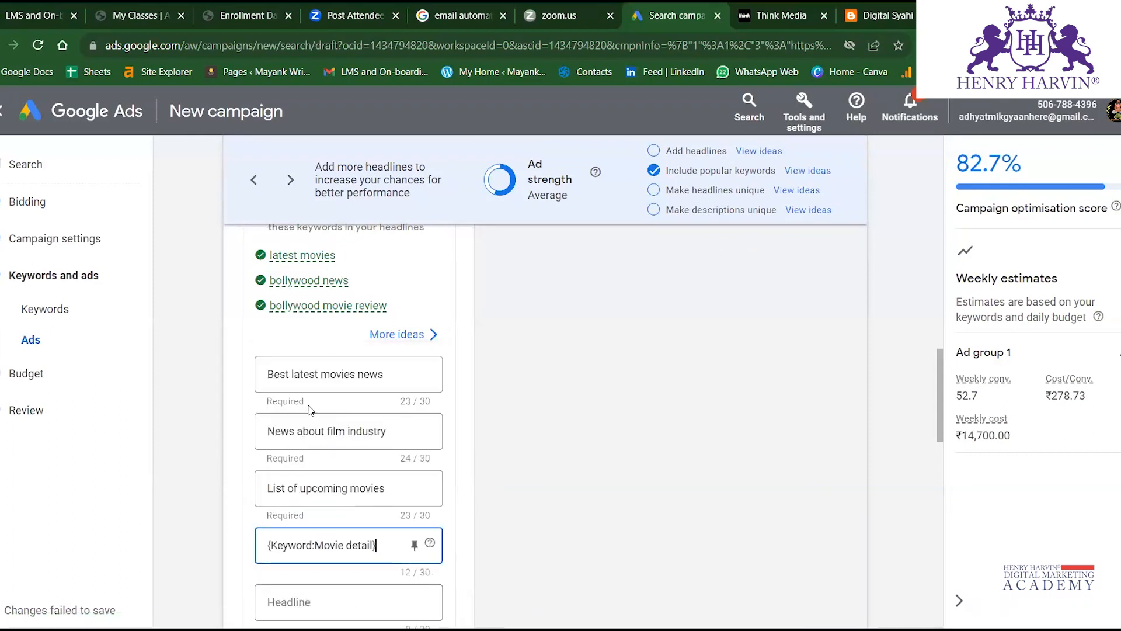
{"action": "scroll", "coordinate": [401, 467], "scroll_direction": "down", "scroll_amount": 3}
{"action": "scroll", "coordinate": [400, 421], "scroll_direction": "up", "scroll_amount": 8}
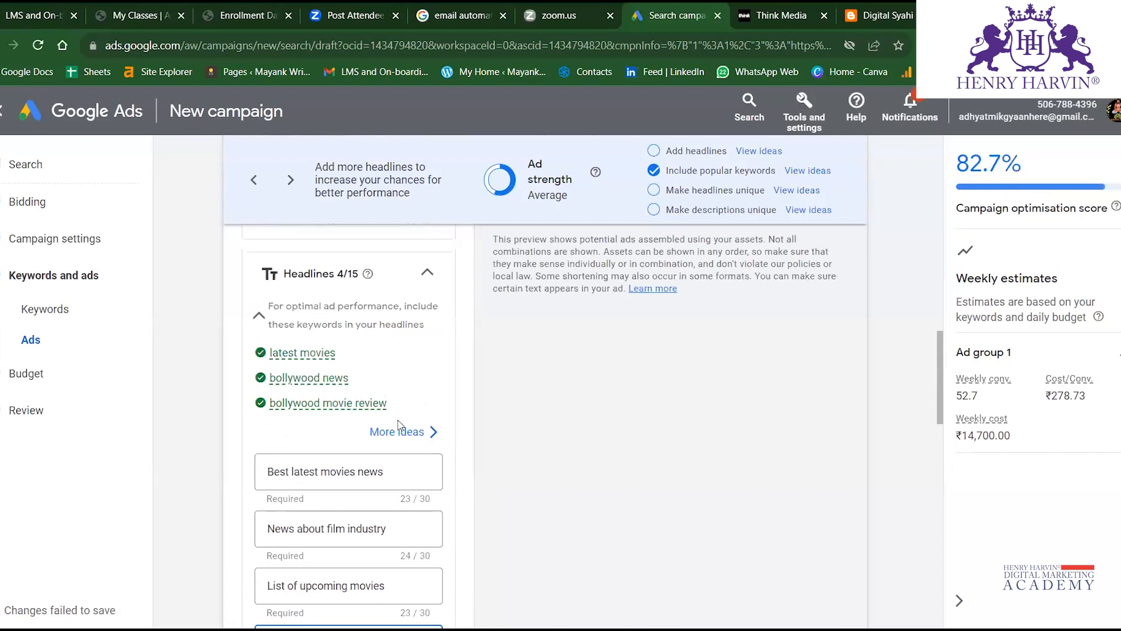
{"action": "scroll", "coordinate": [510, 424], "scroll_direction": "down", "scroll_amount": 2}
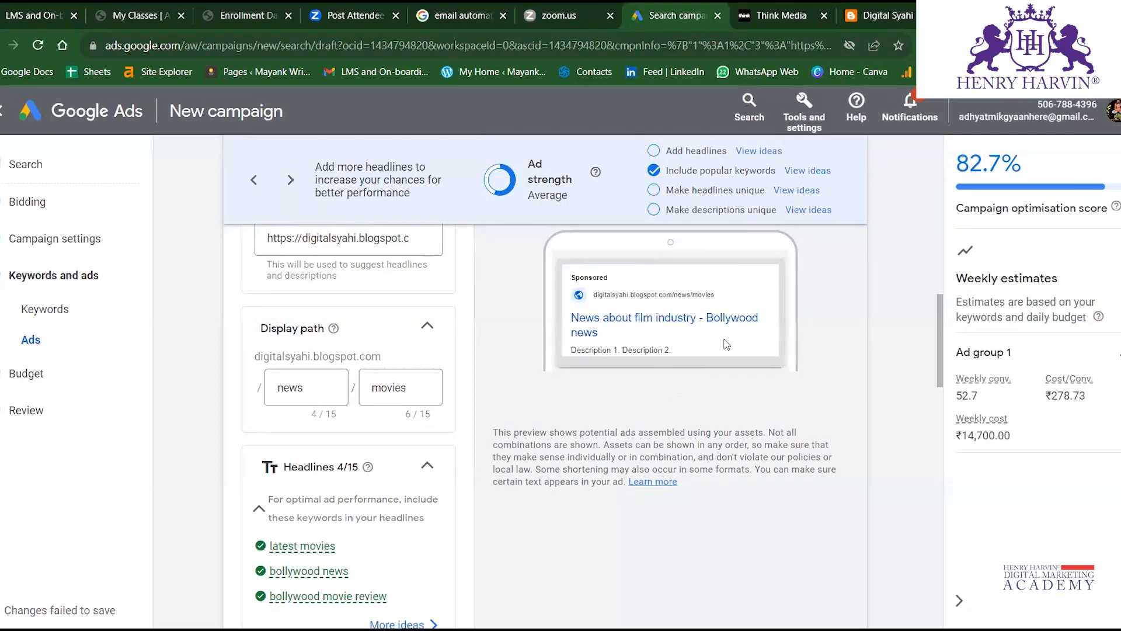
Examine the ad preview's headline combinations and the monthly search details of the suggested headline keywords.
{"action": "scroll", "coordinate": [368, 497], "scroll_direction": "down", "scroll_amount": 2}
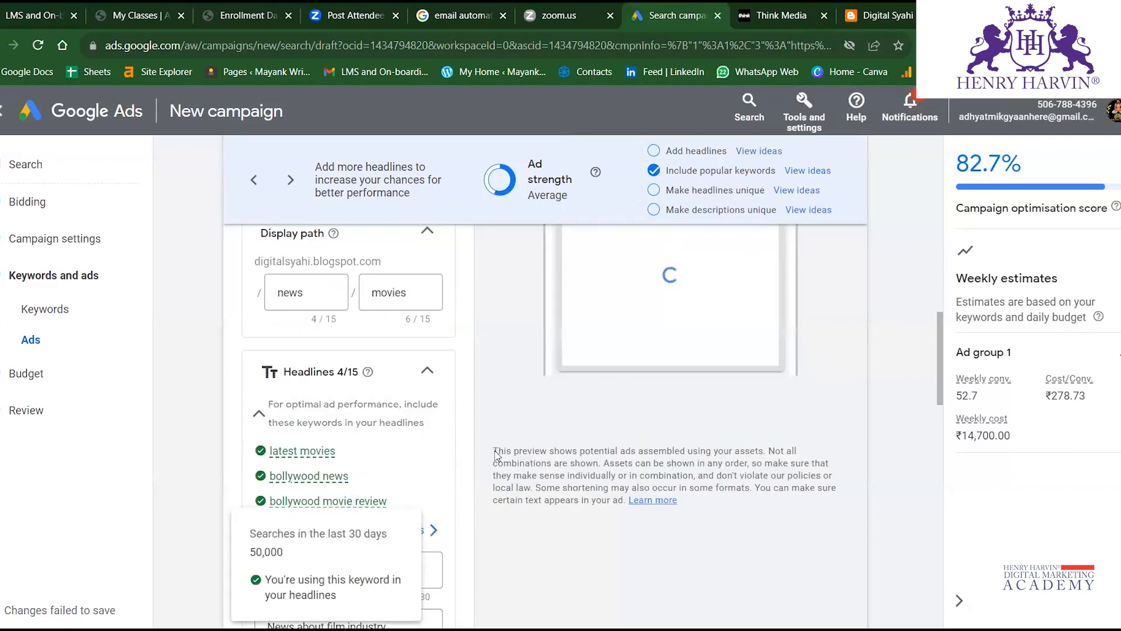
{"action": "scroll", "coordinate": [496, 455], "scroll_direction": "up", "scroll_amount": 2}
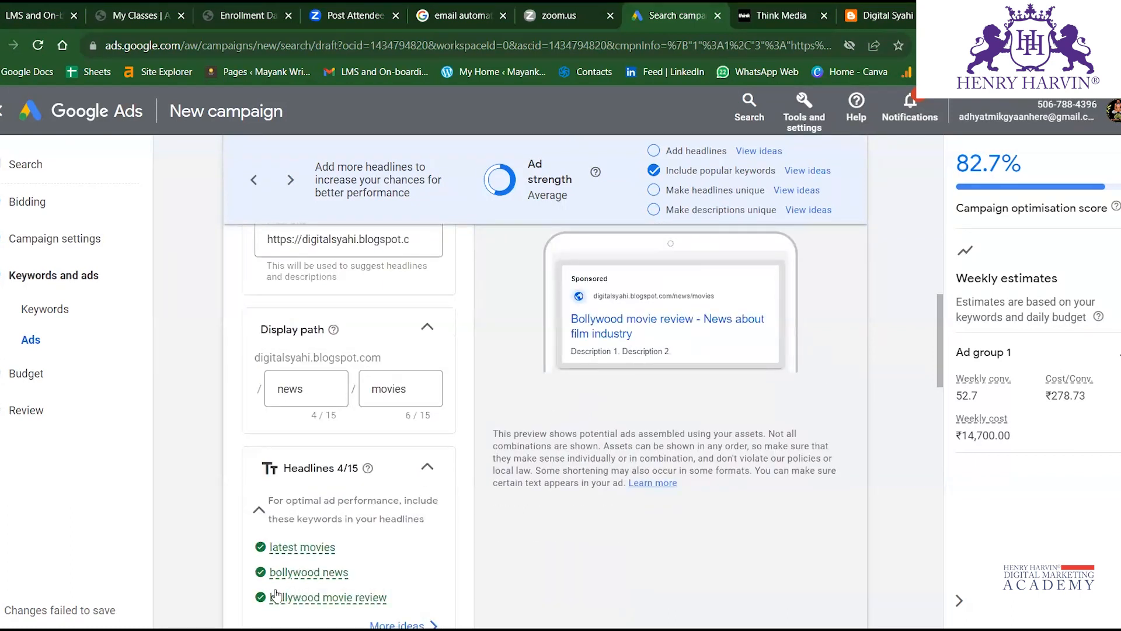
{"action": "mouse_move", "coordinate": [307, 597]}
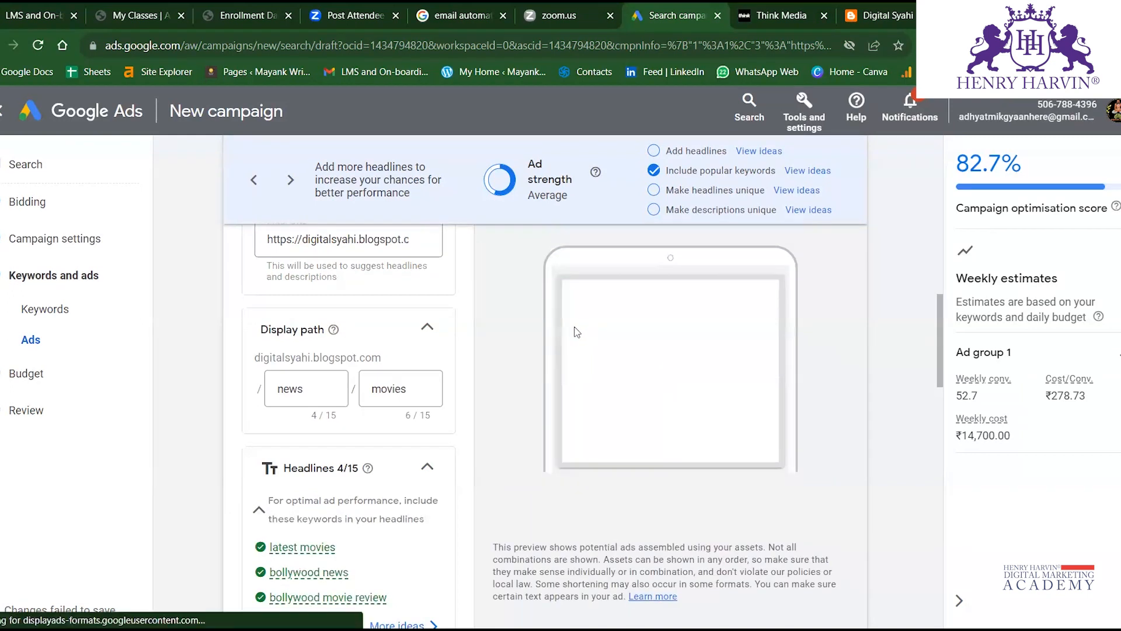
{"action": "scroll", "coordinate": [468, 405], "scroll_direction": "down", "scroll_amount": 5}
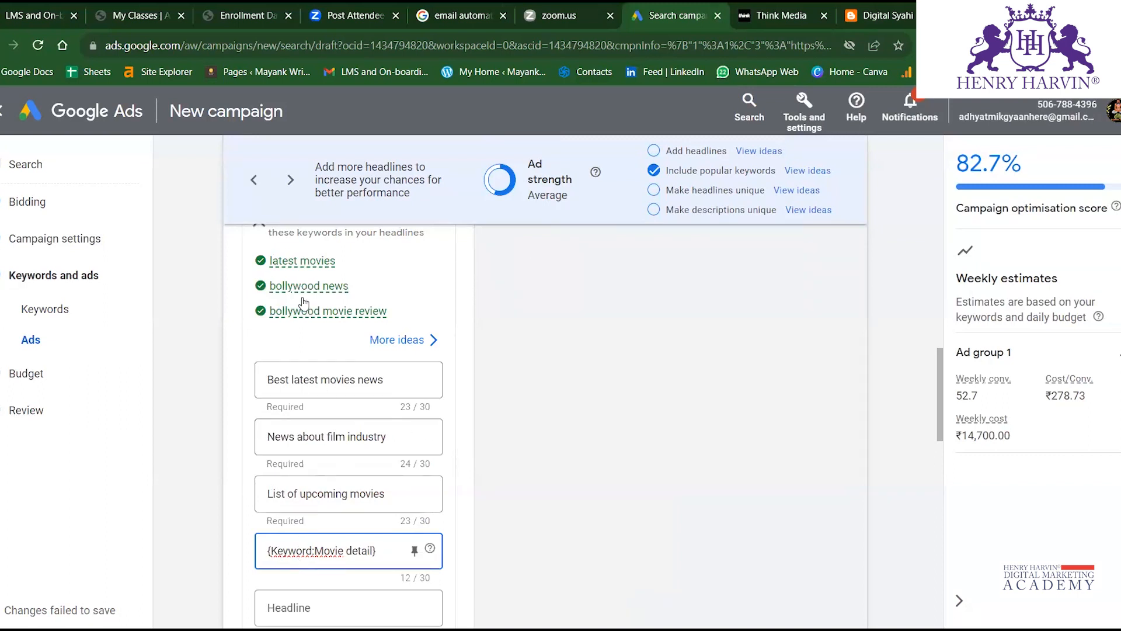
{"action": "mouse_move", "coordinate": [298, 289]}
{"action": "mouse_move", "coordinate": [339, 292]}
{"action": "mouse_move", "coordinate": [331, 329]}
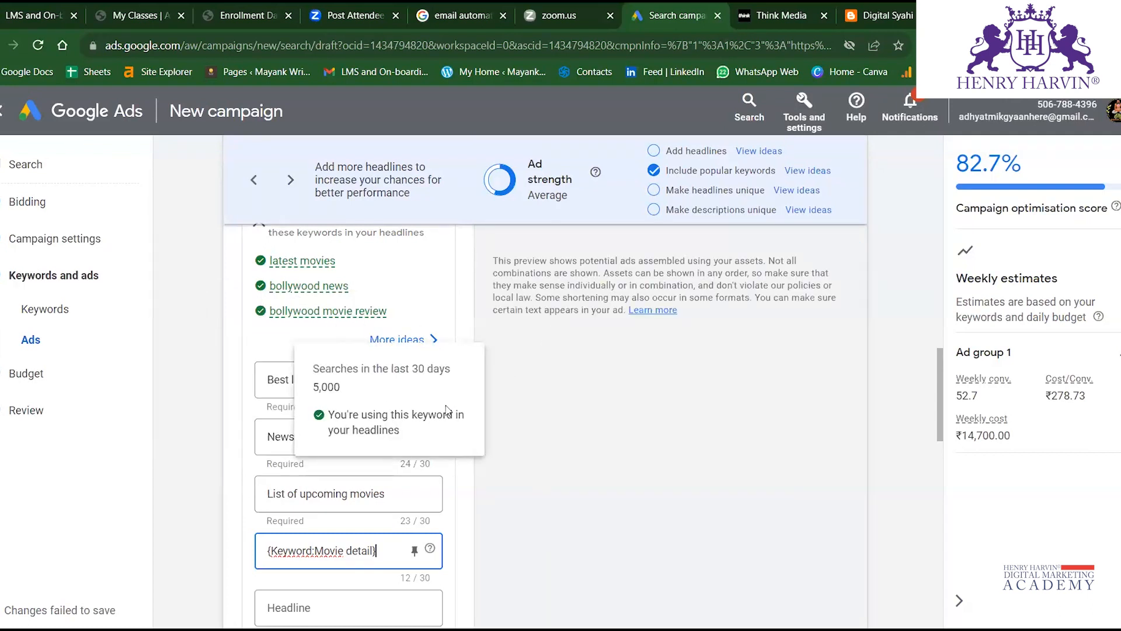
{"action": "mouse_move", "coordinate": [391, 311]}
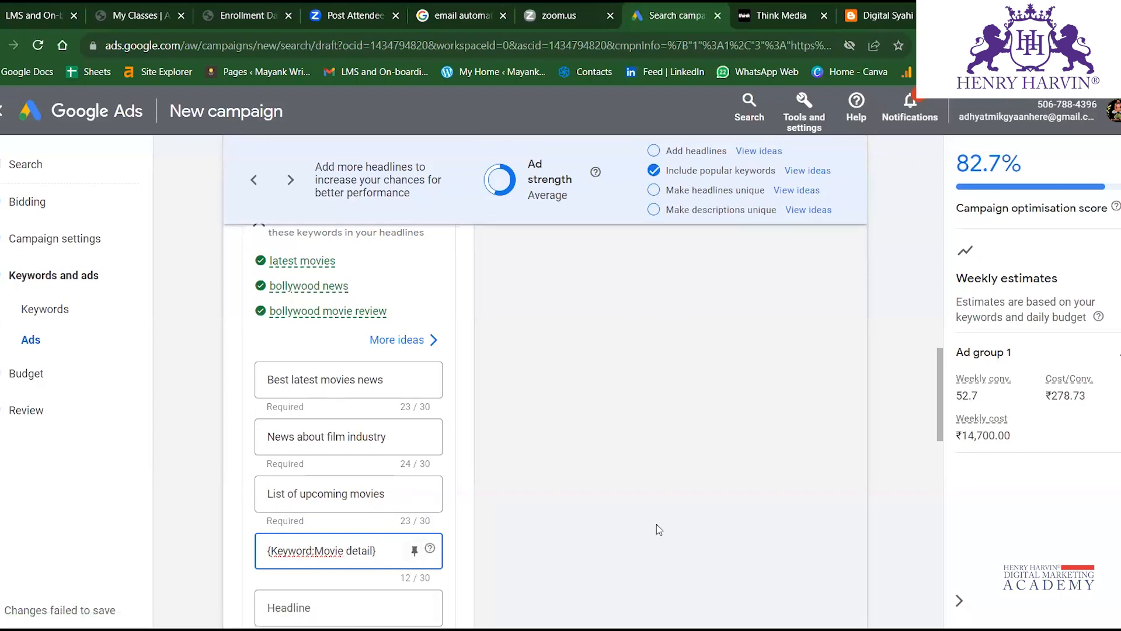
{"action": "scroll", "coordinate": [656, 524], "scroll_direction": "up", "scroll_amount": 6}
{"action": "scroll", "coordinate": [619, 426], "scroll_direction": "down", "scroll_amount": 3}
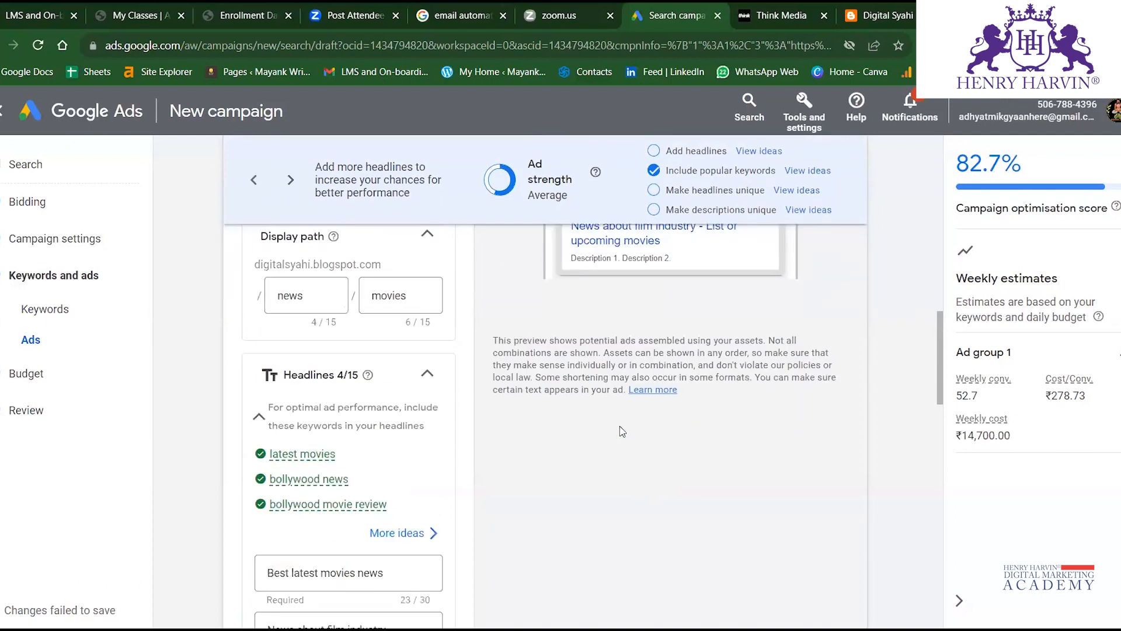
{"action": "scroll", "coordinate": [619, 425], "scroll_direction": "up", "scroll_amount": 2}
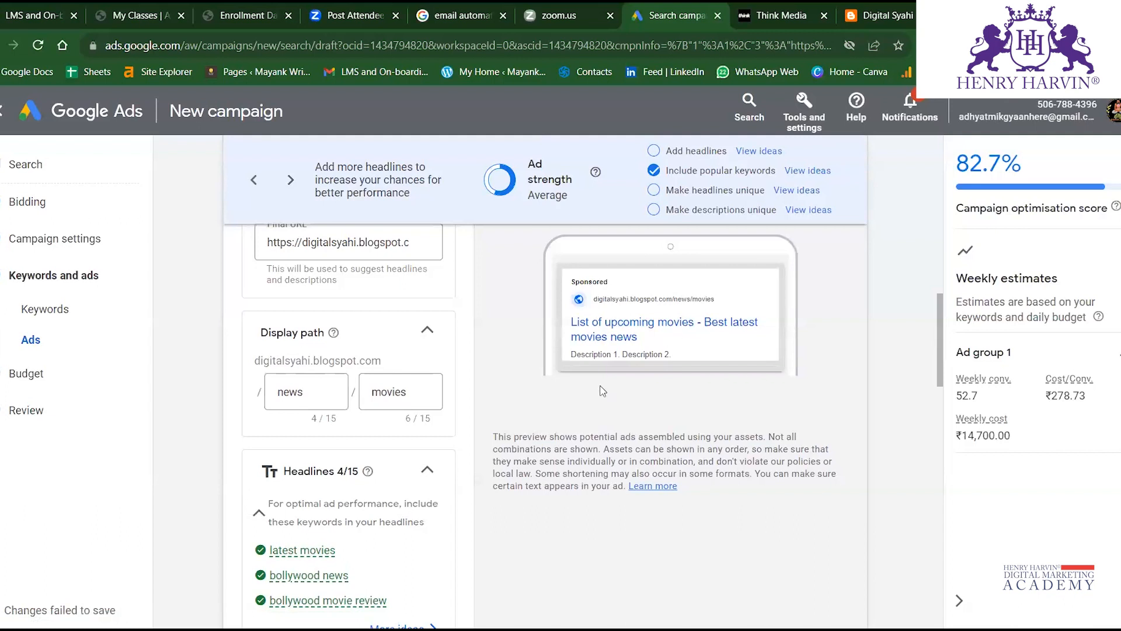
Add the word "BEST" and a space before the keyword insertion in the ad's fourth headline.
{"action": "scroll", "coordinate": [479, 408], "scroll_direction": "down", "scroll_amount": 6}
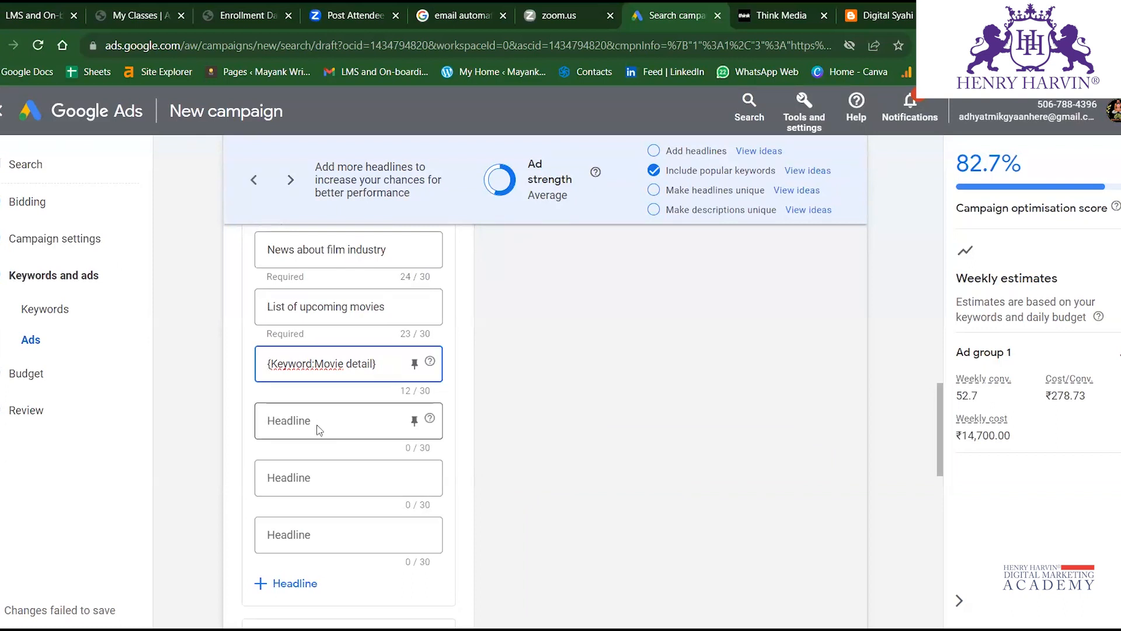
{"action": "type", "text": "BEst"}
{"action": "key", "text": "BackSpace"}
{"action": "key", "text": "BackSpace"}
{"action": "type", "text": "ST"}
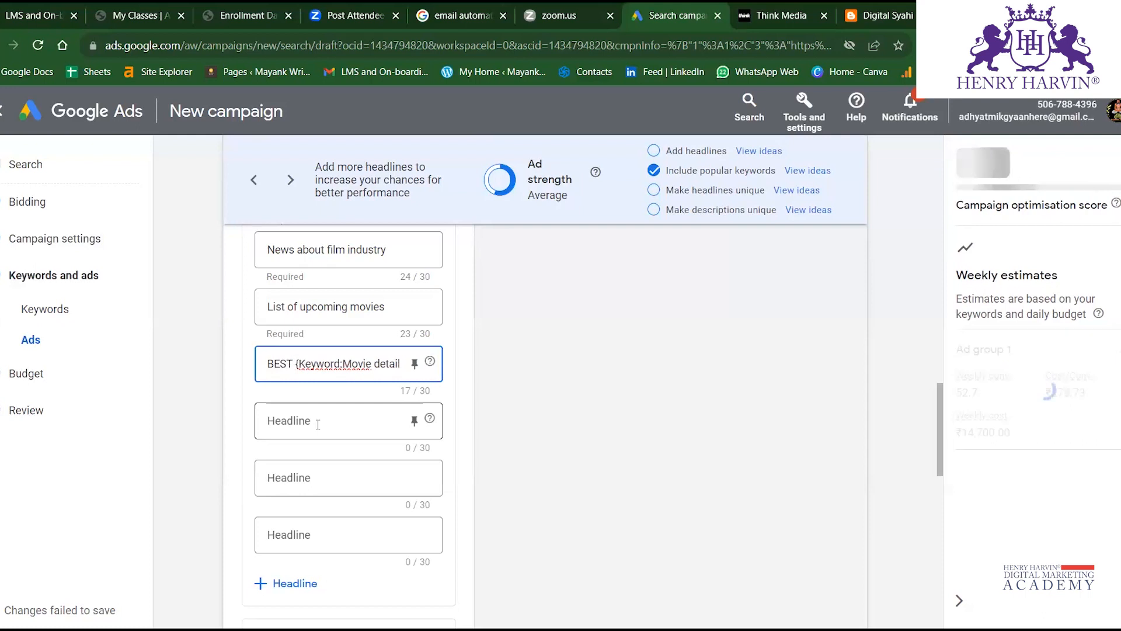